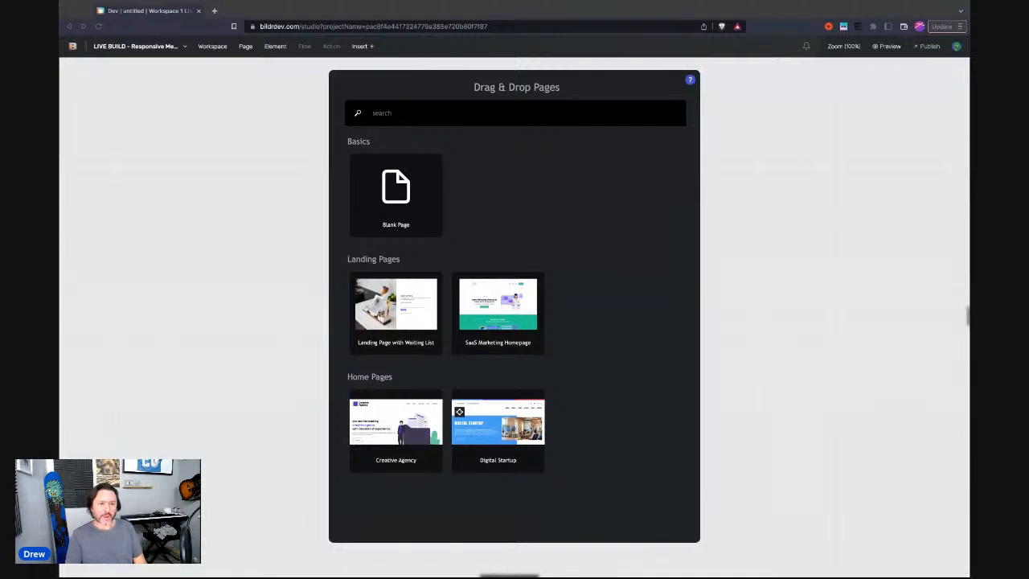
Widen the browser window so the studio spans the full width of the screen
click(131, 120)
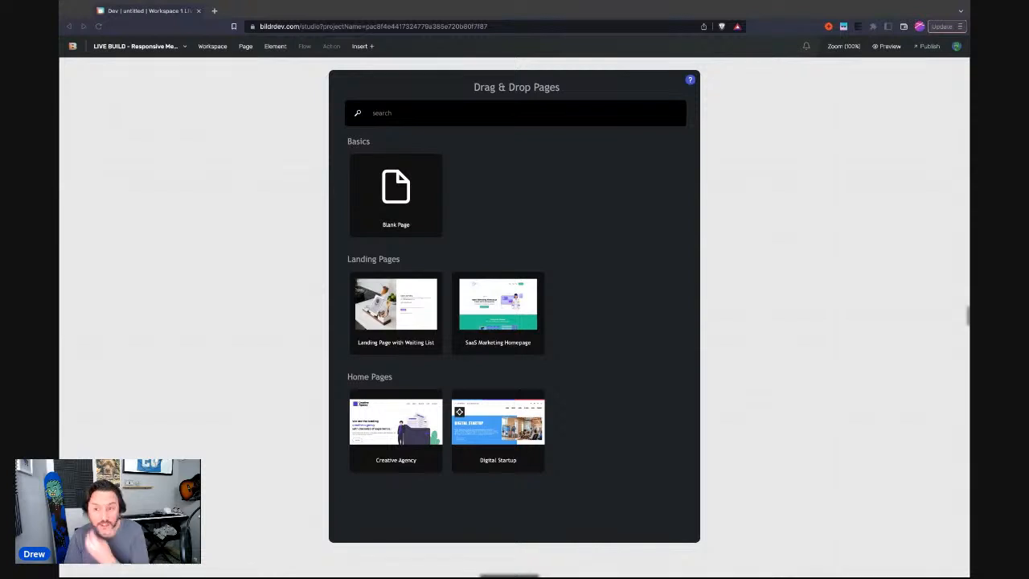
click(908, 13)
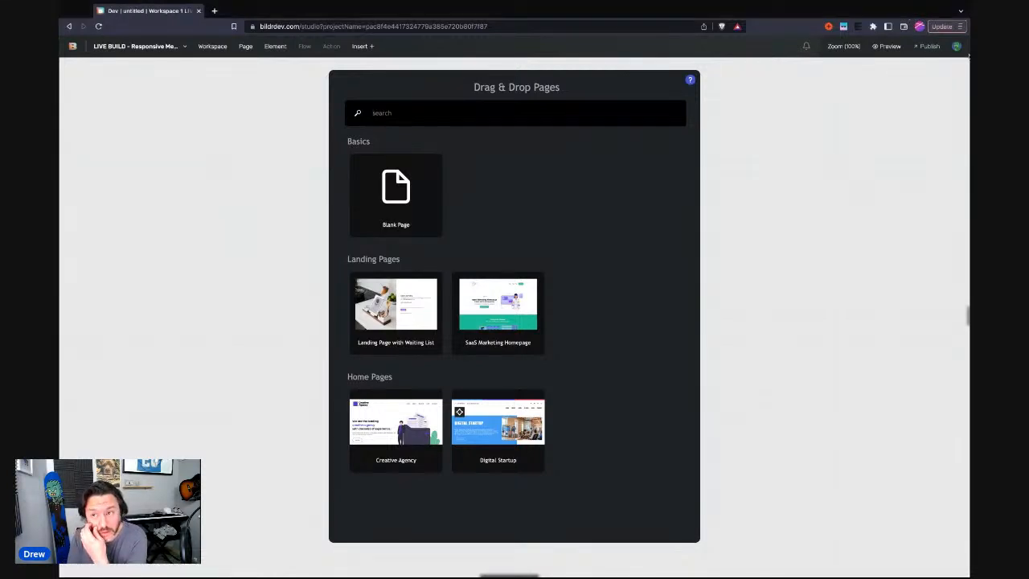
double_click(909, 13)
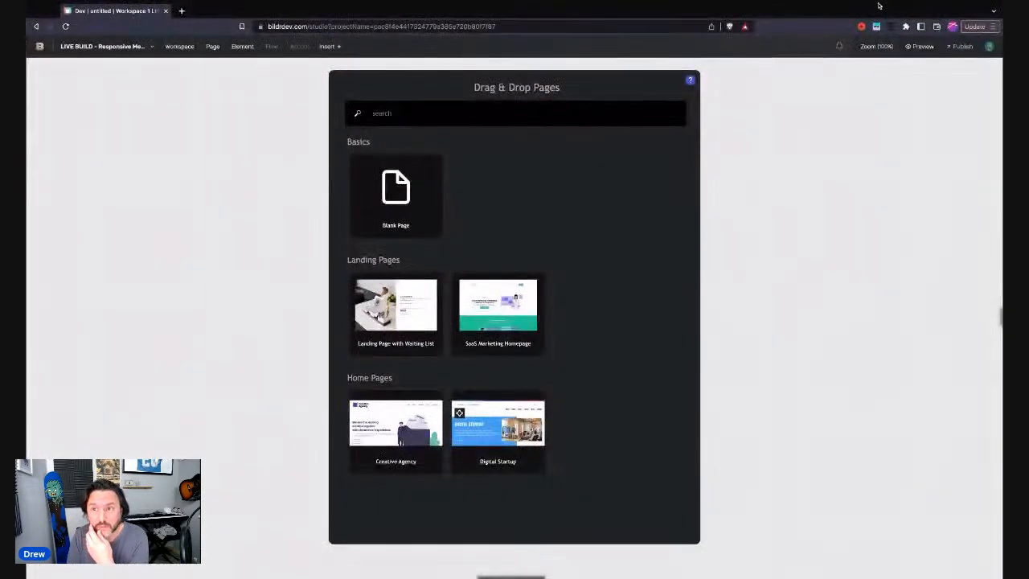
click(938, 14)
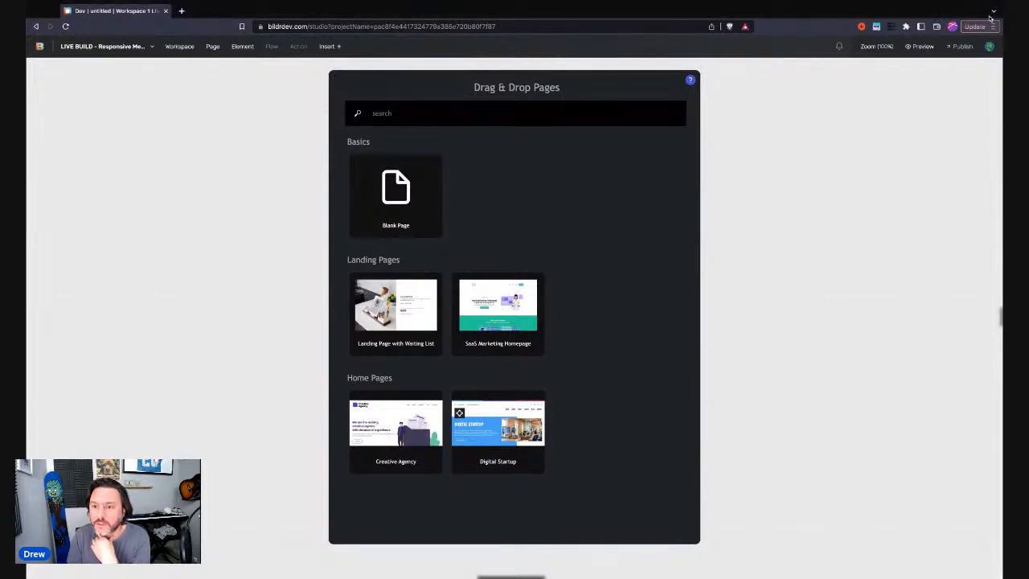
drag(1002, 25, 1018, 25)
drag(1015, 317, 1025, 318)
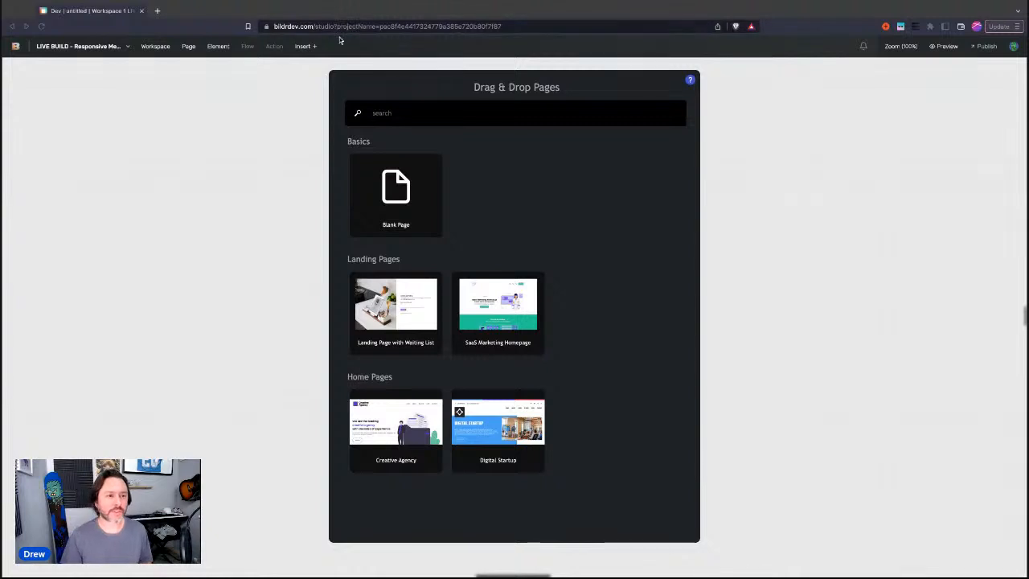
click(111, 104)
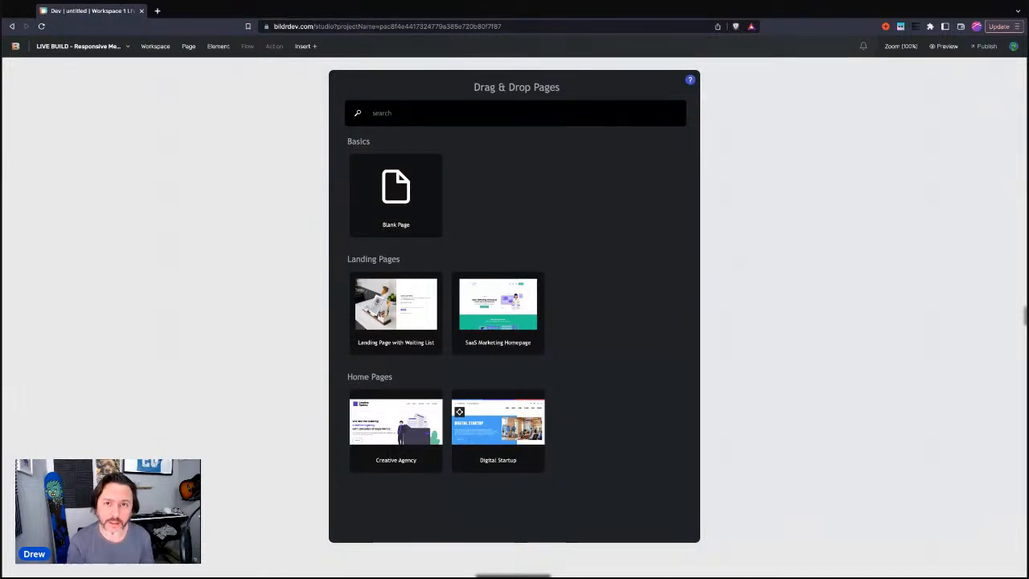
Add a blank page to the project and rename it Homepage
click(395, 195)
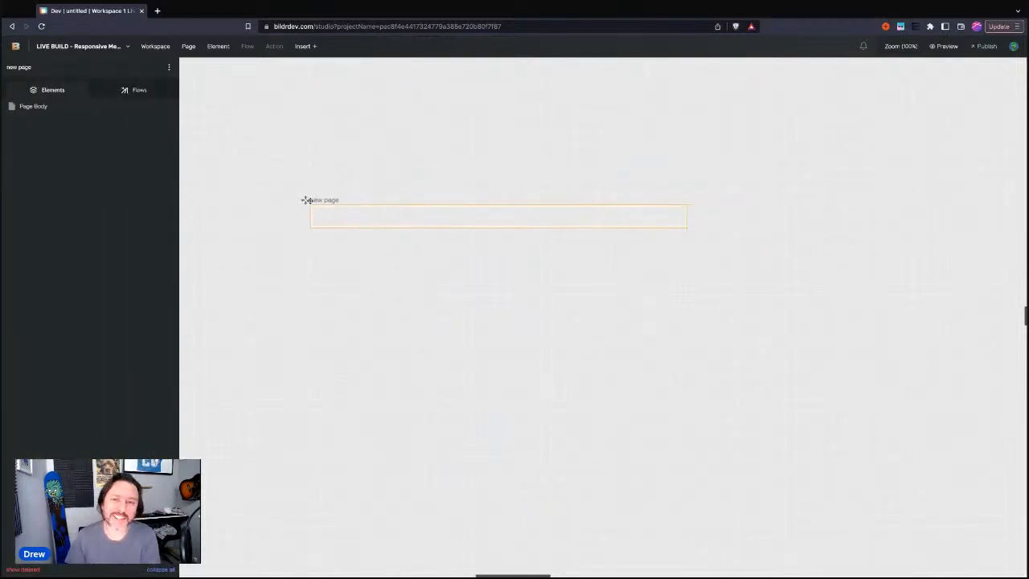
double_click(307, 200)
text(Homepage)
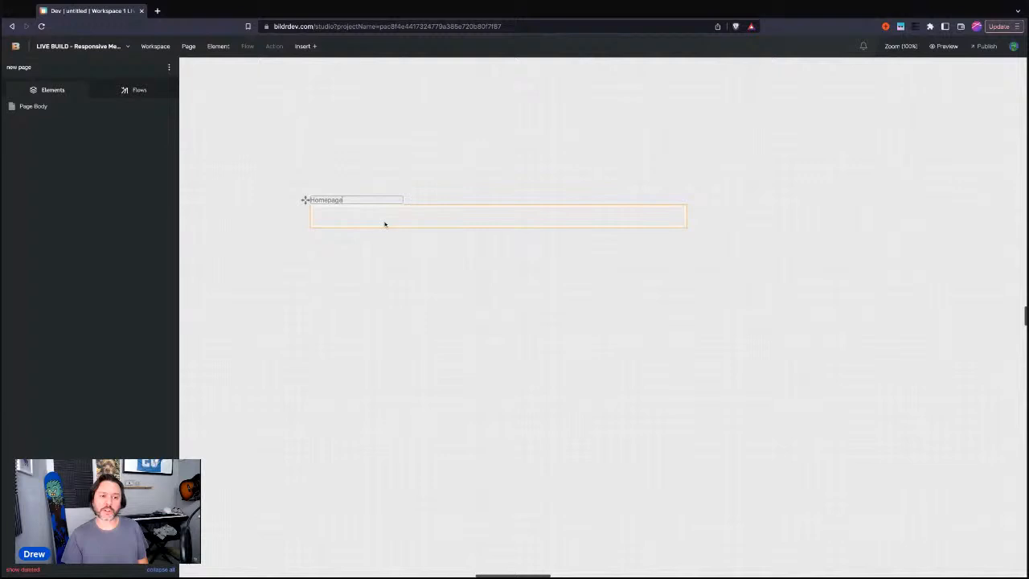
key(Return)
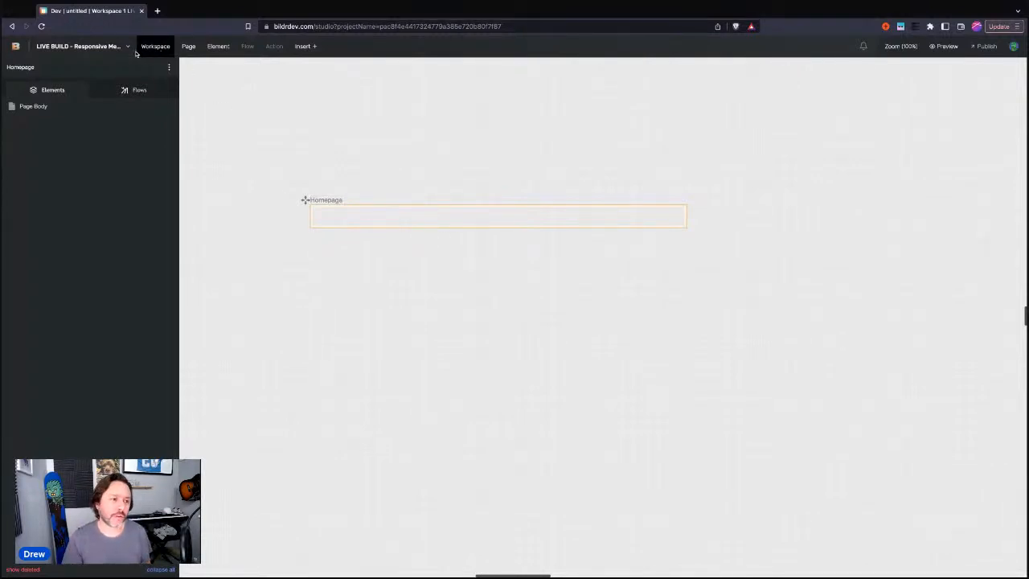
Add a second page, name it Header, and reposition it on the canvas above the Homepage page
click(188, 48)
click(193, 65)
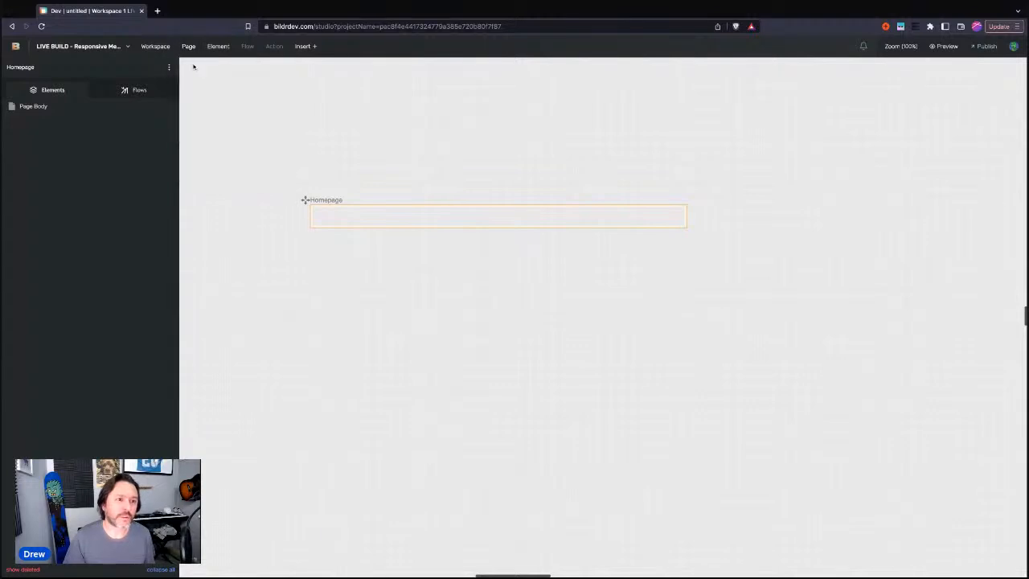
click(382, 197)
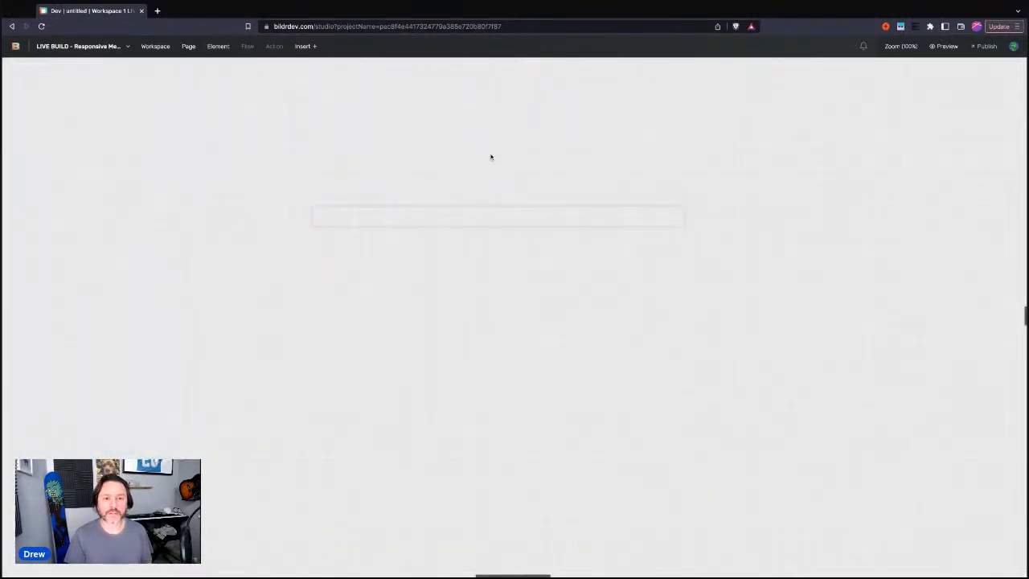
double_click(490, 139)
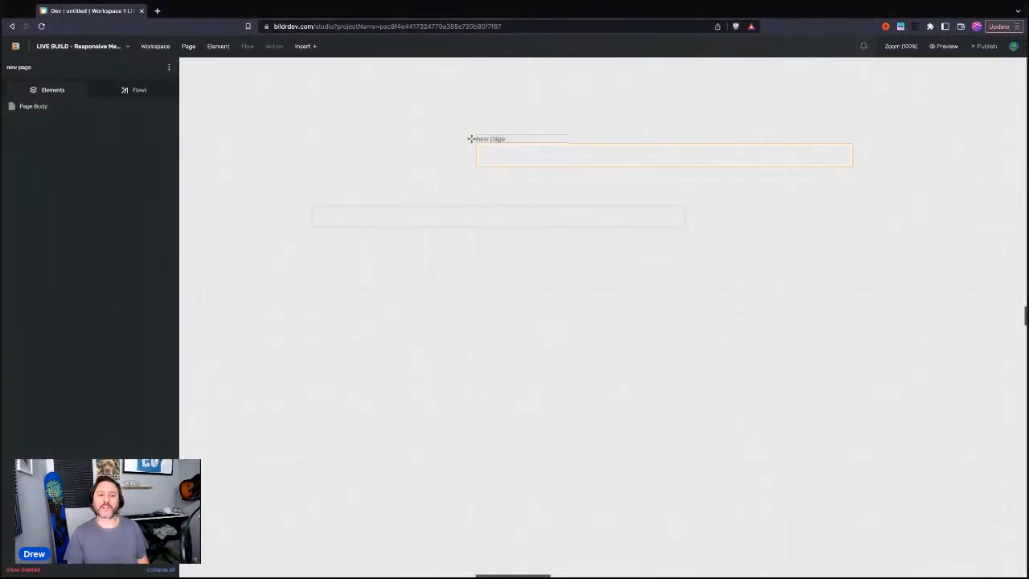
text(Header)
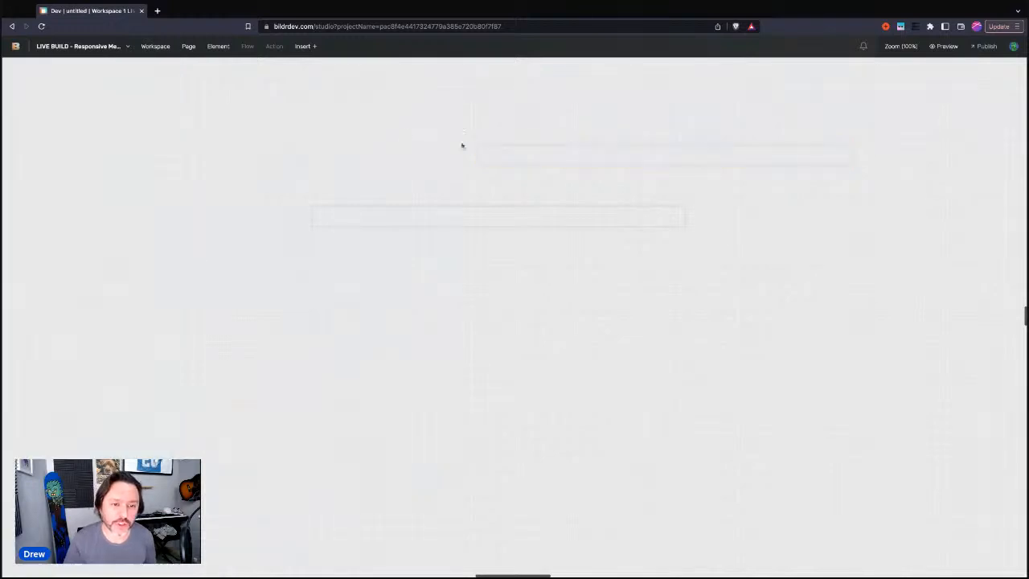
key(ctrl+backslash)
key(ctrl+backslash)
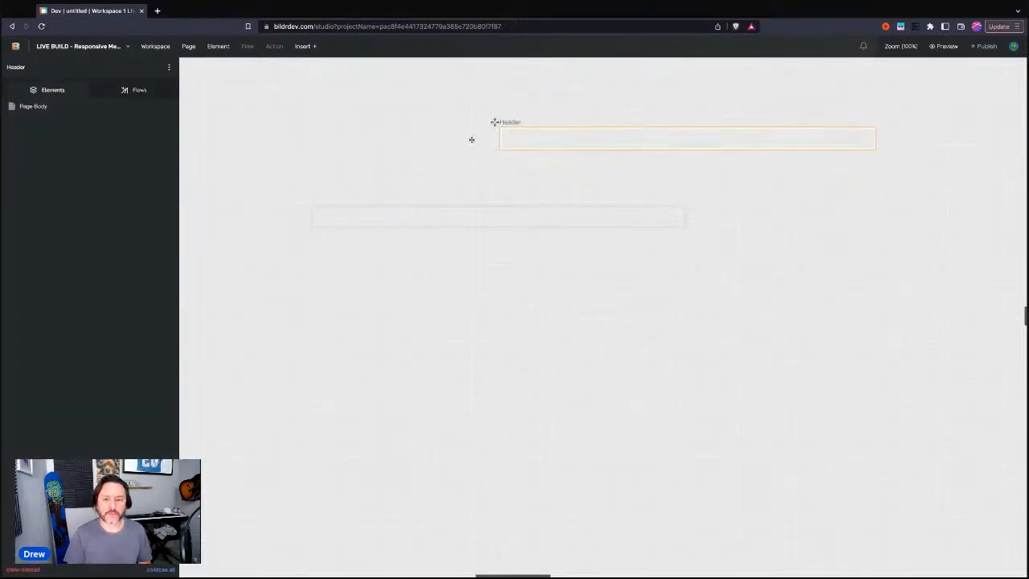
Search the elements for "image" and try to insert an Image element into the Header page's body
mouse_move(115, 106)
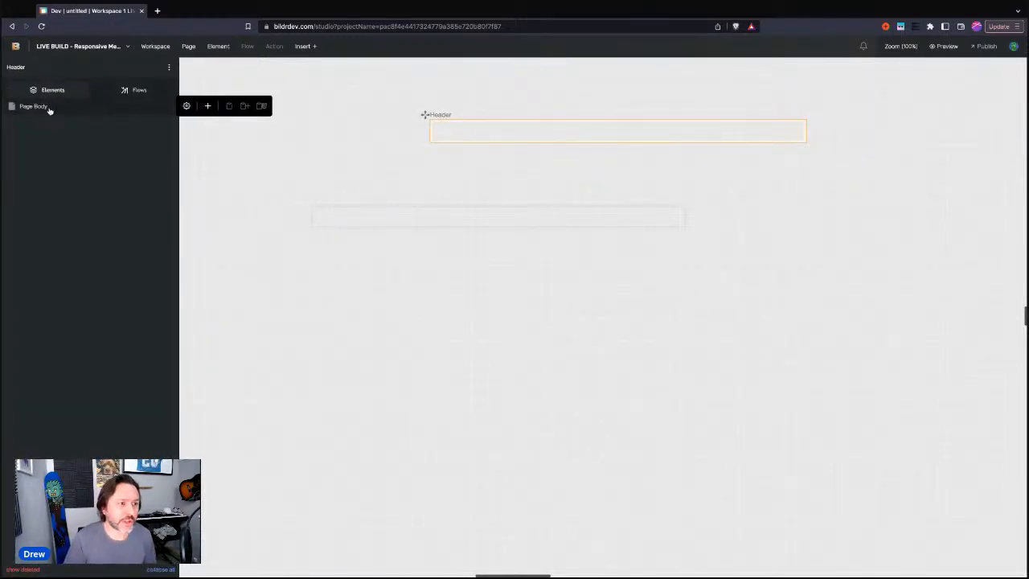
click(207, 107)
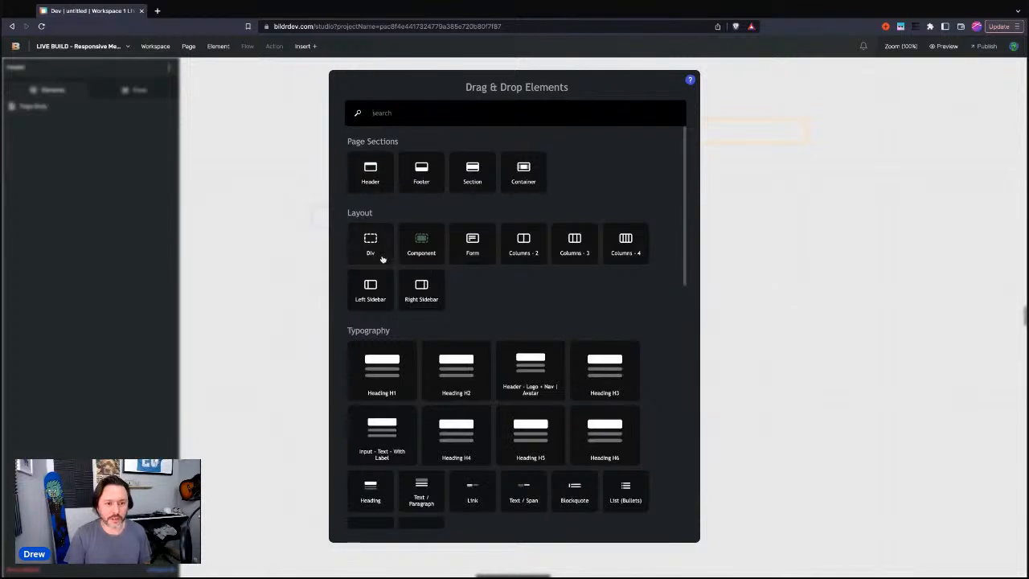
text(imag)
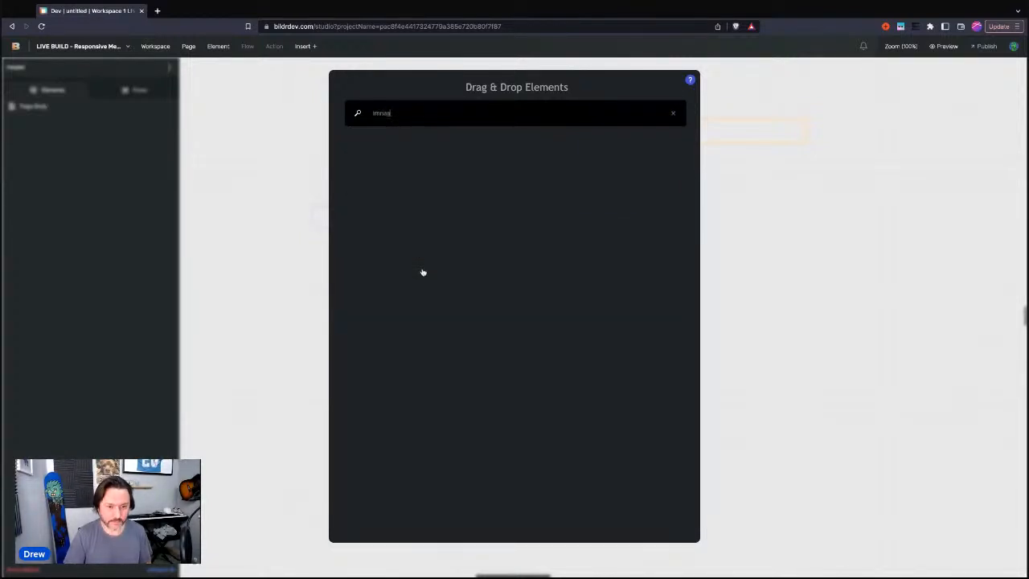
key(BackSpace)
key(BackSpace)
key(BackSpace)
text(age)
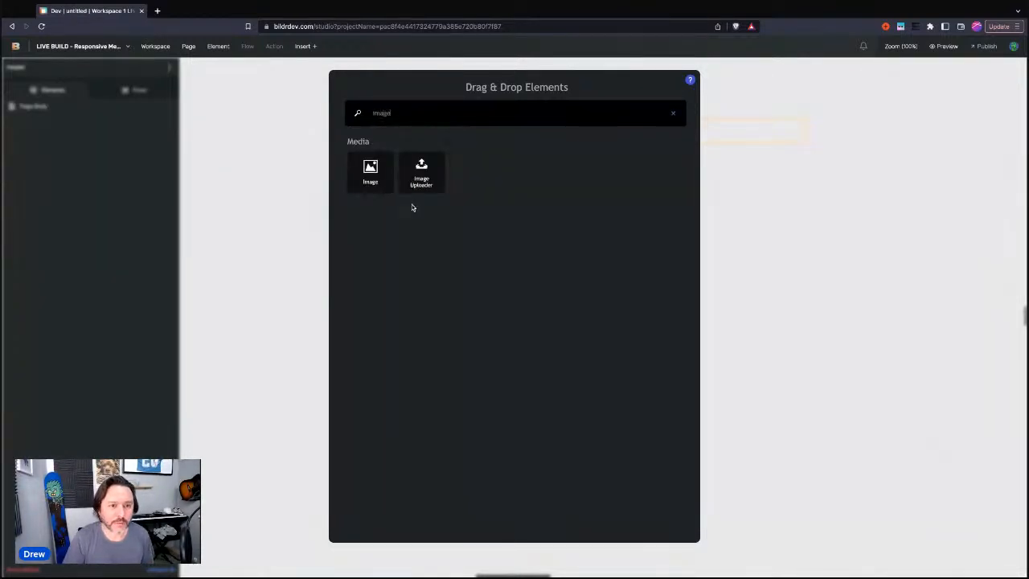
click(372, 181)
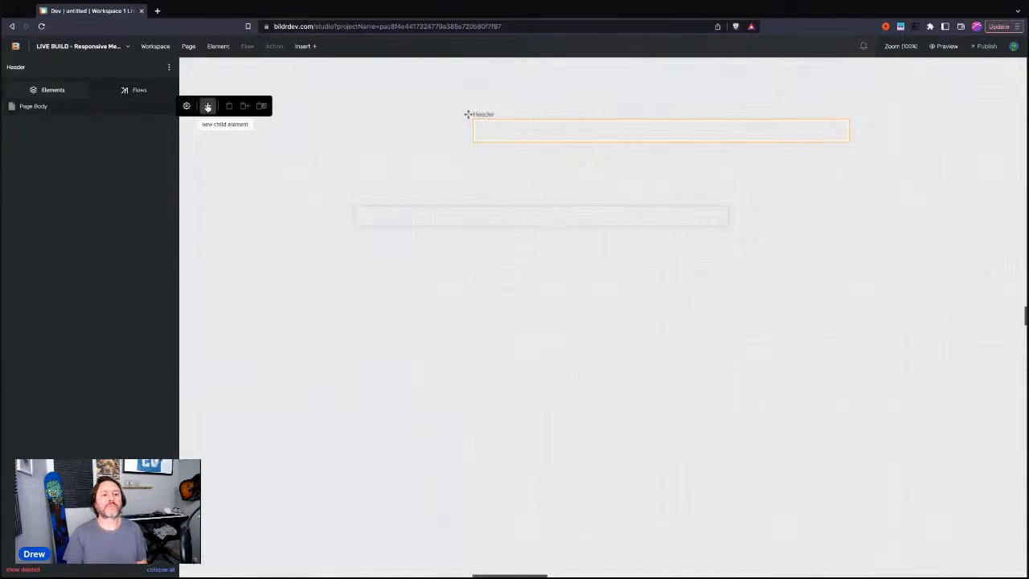
Insert the Image element under the Header page's body again and delete it from the element tree
click(207, 105)
text(image)
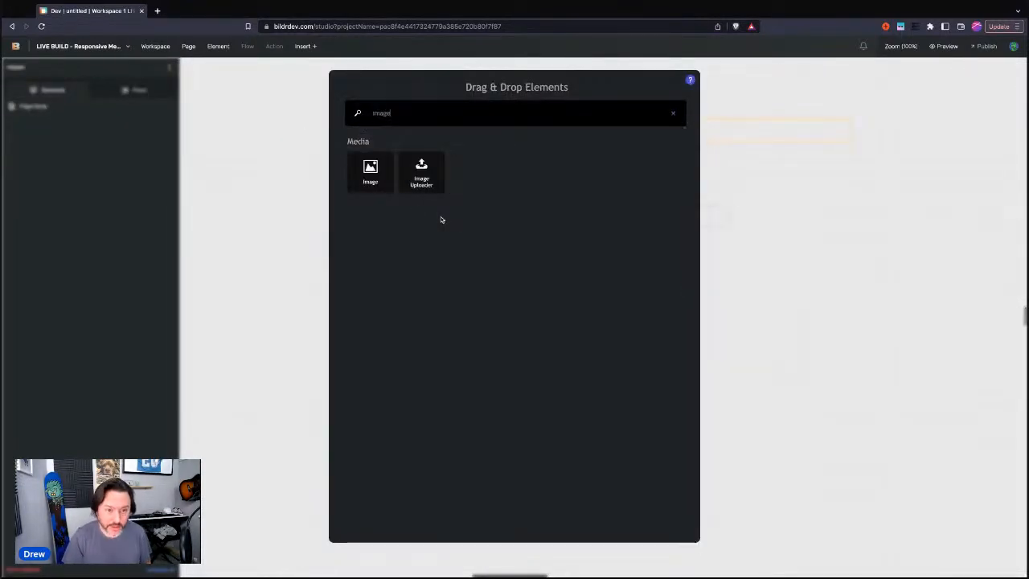
click(371, 171)
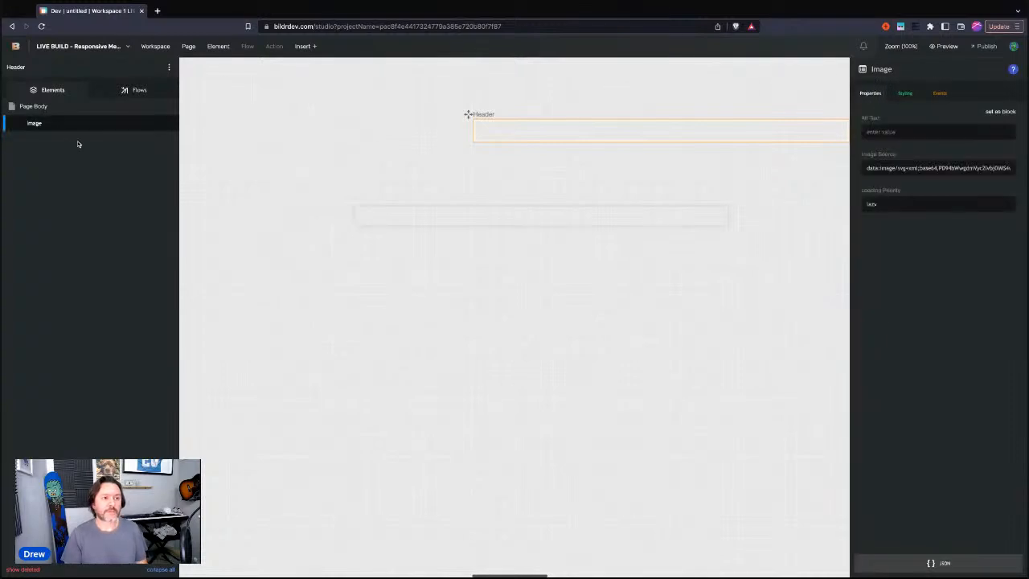
mouse_move(113, 126)
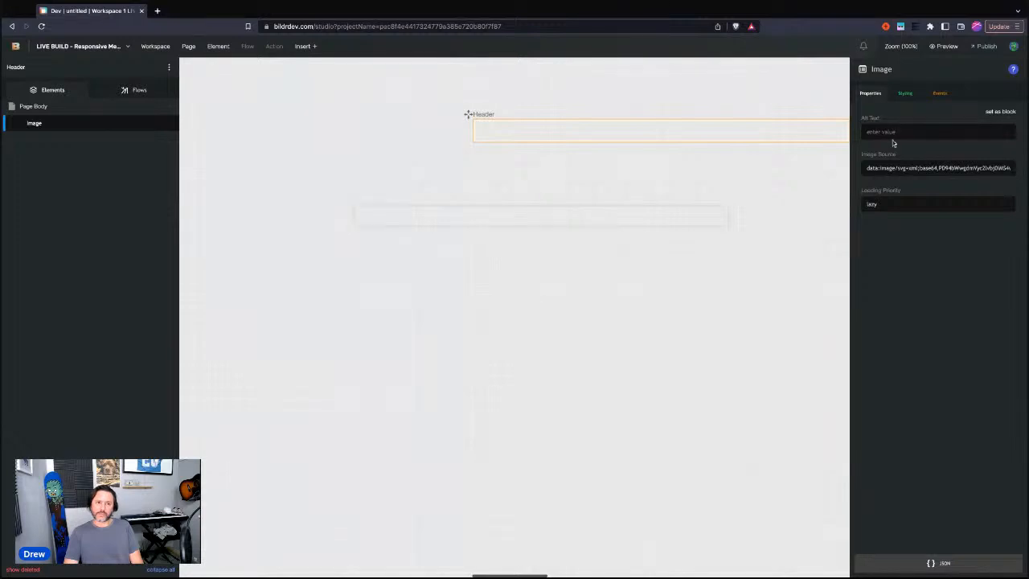
drag(467, 114, 466, 114)
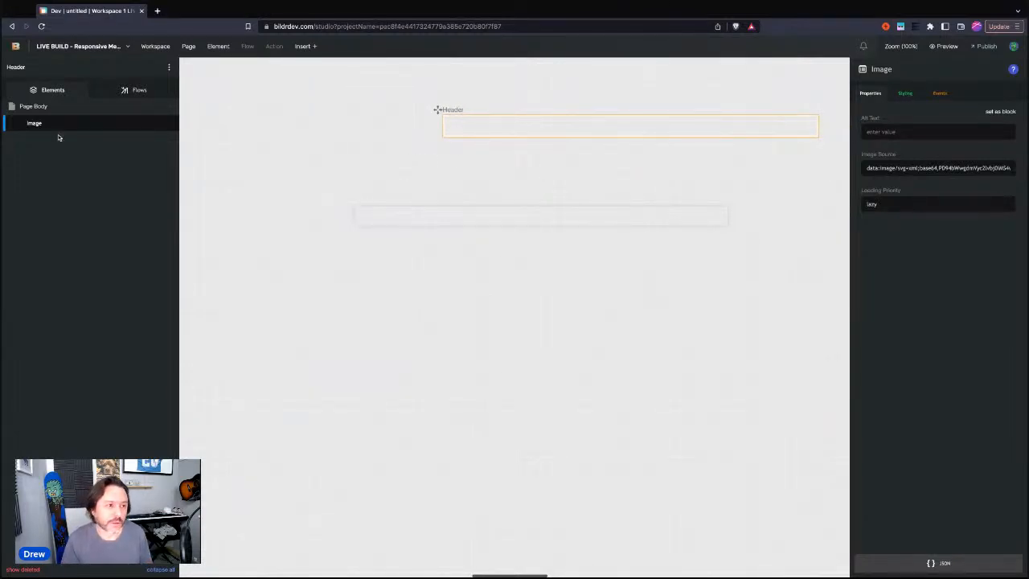
mouse_move(72, 124)
click(292, 125)
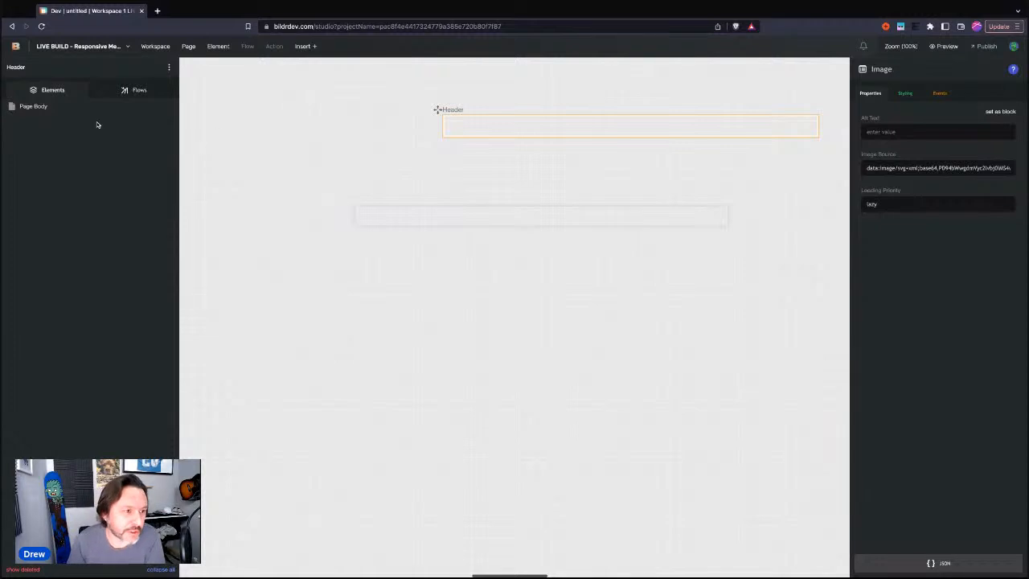
Add a fresh Image element as a child of the Header page's body and open its styling settings
mouse_move(165, 110)
click(208, 106)
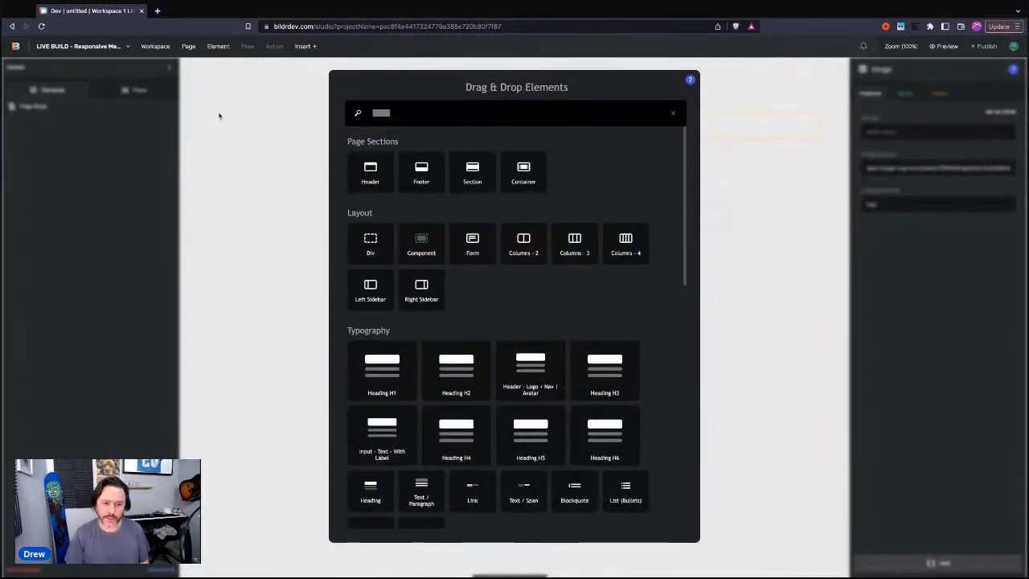
scroll(424, 276, down, 3)
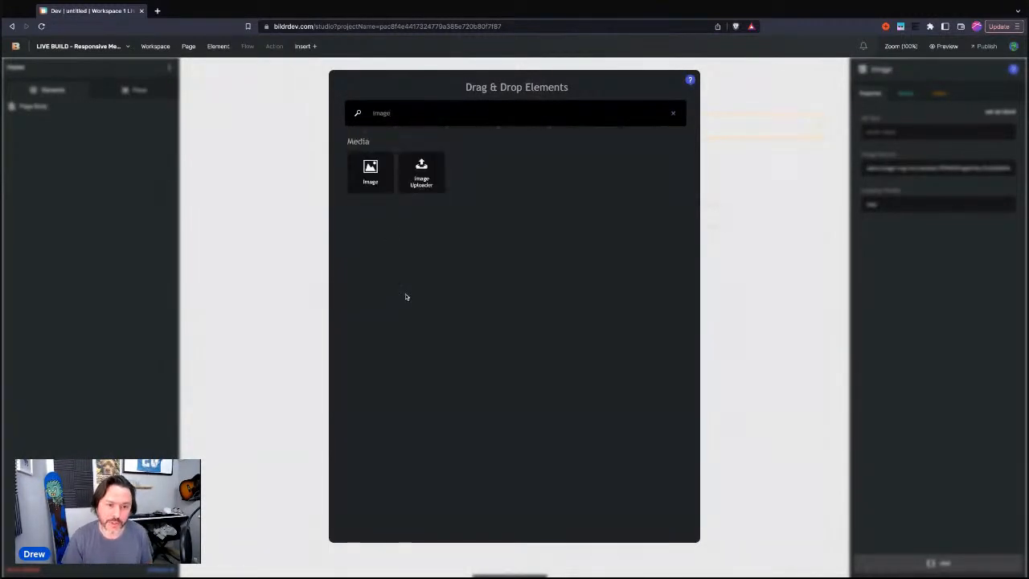
click(364, 171)
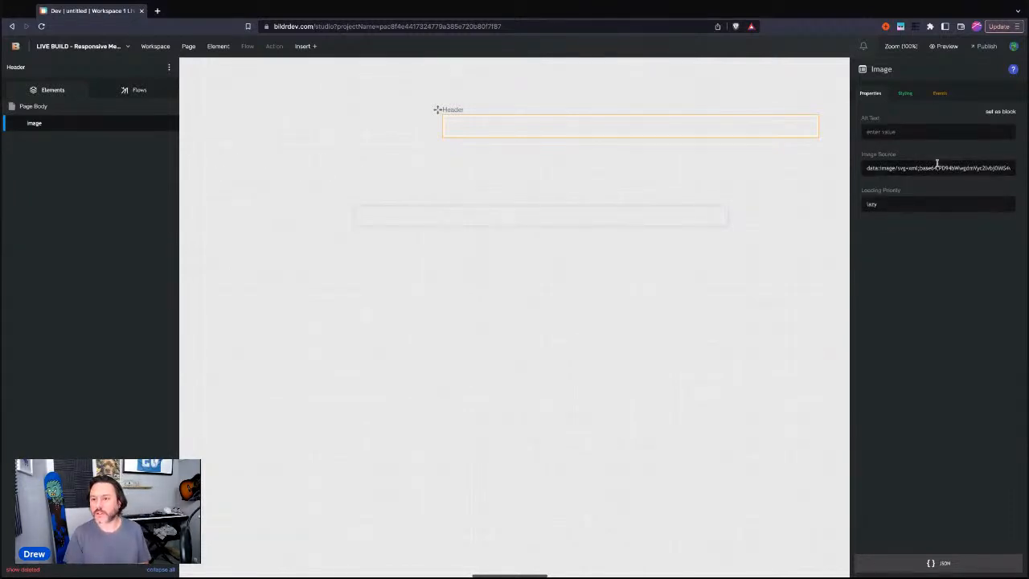
click(904, 95)
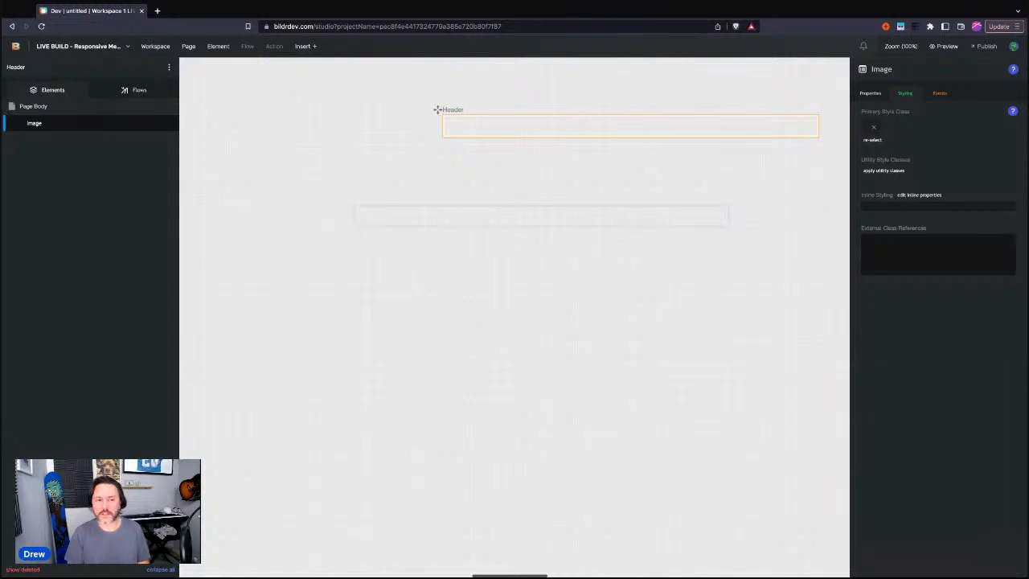
Reload the studio project and go to the project dashboard at bildrdev.com/dashboard
click(41, 27)
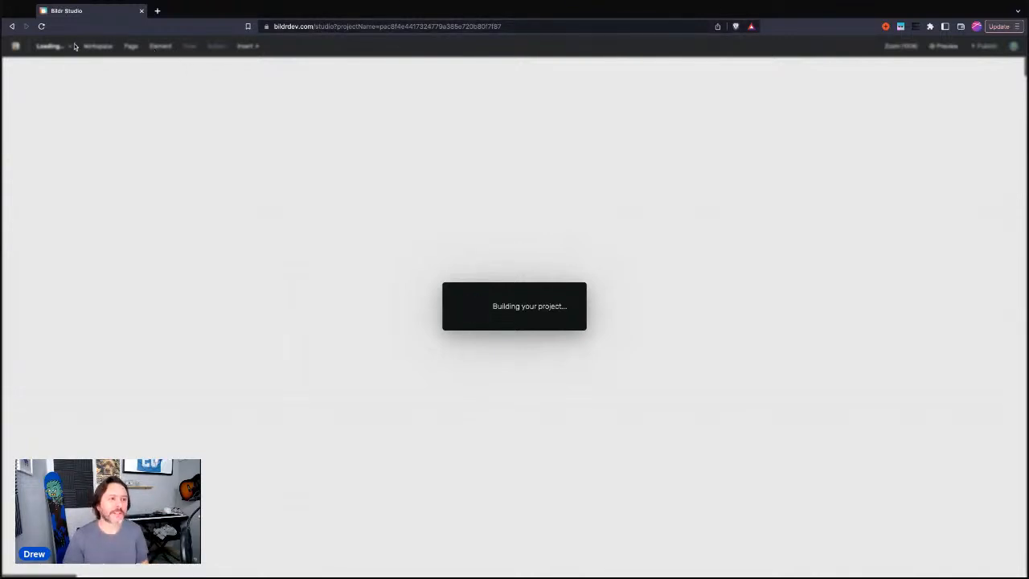
drag(315, 27, 533, 39)
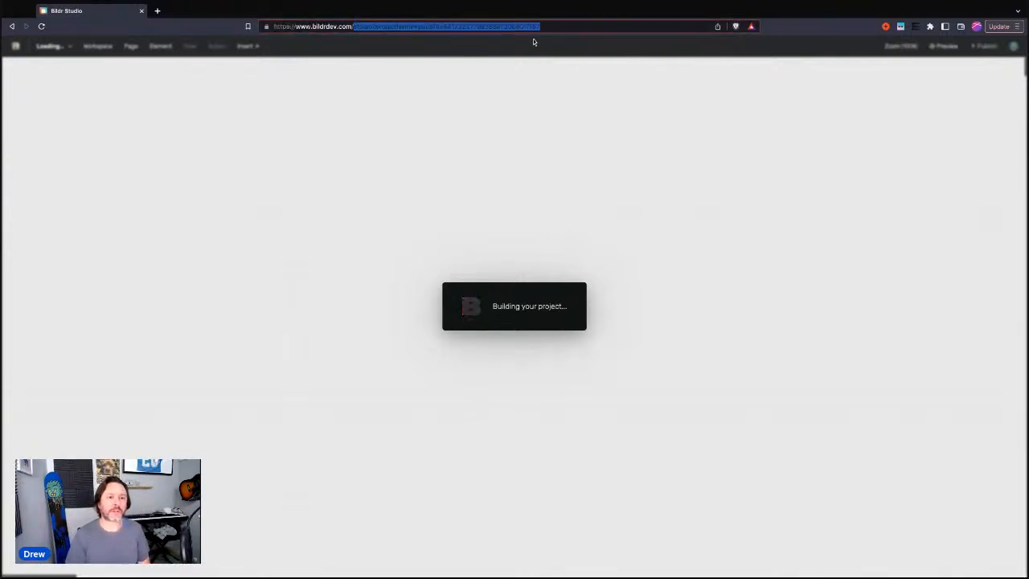
text(dashb)
key(Return)
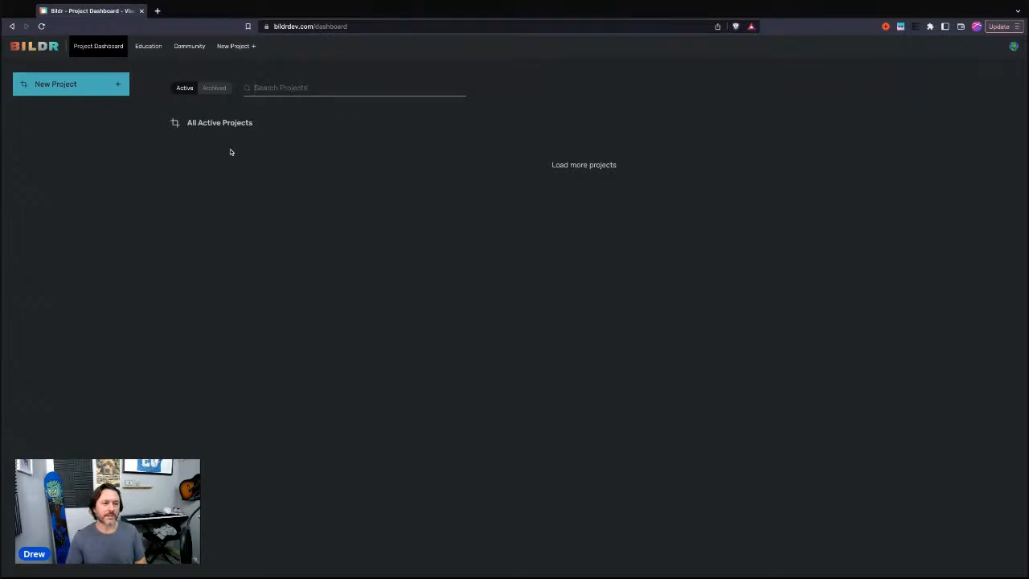
Reload the project dashboard to load the active projects, leaving its web address unchanged
click(41, 27)
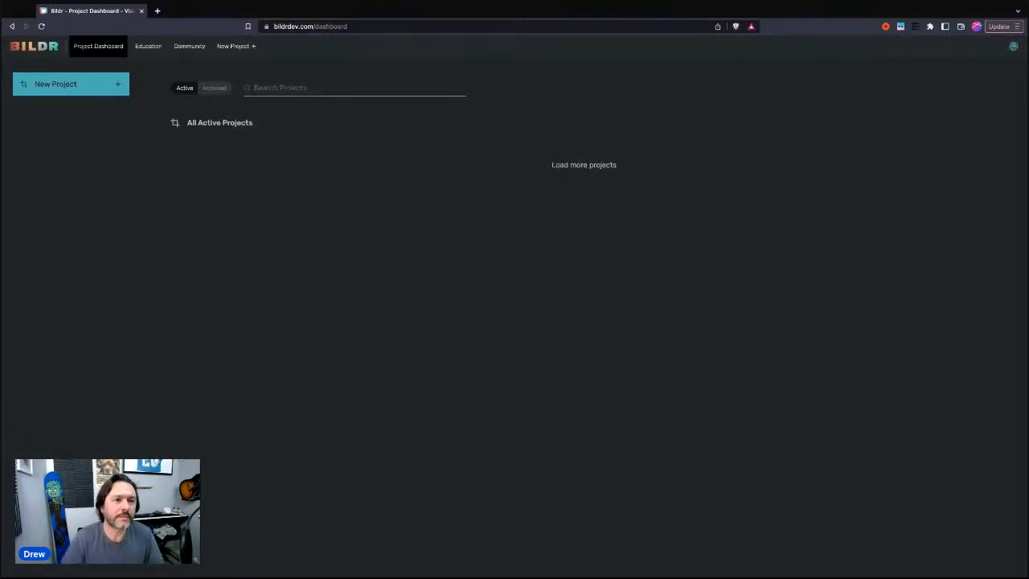
click(288, 27)
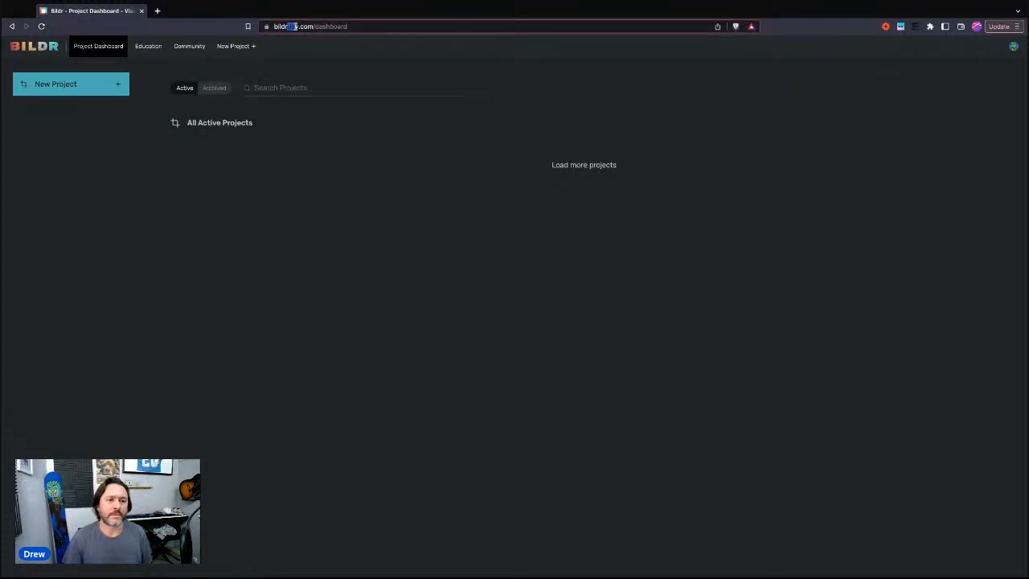
drag(325, 26, 338, 27)
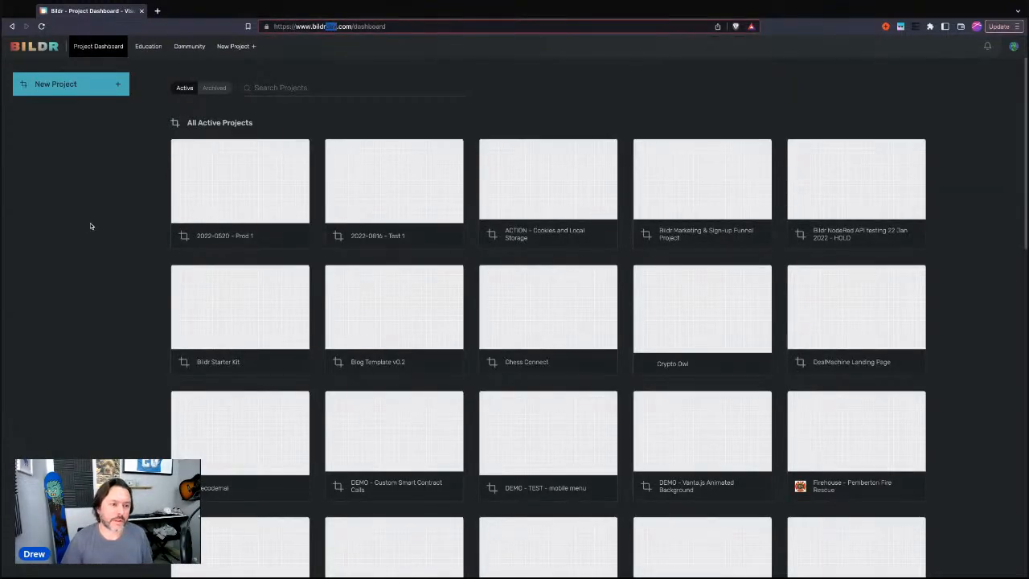
click(94, 225)
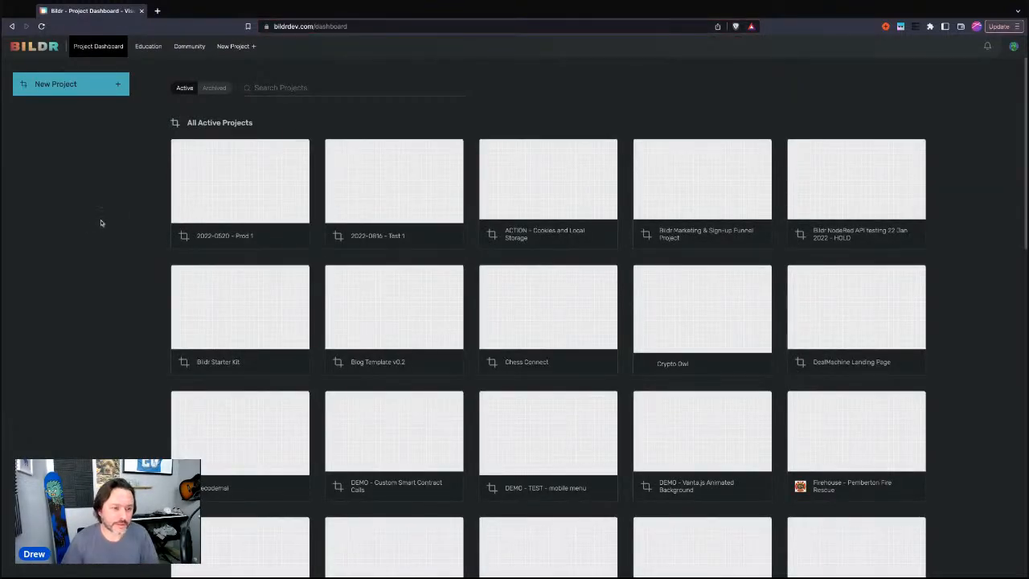
Search the active projects for "live build" and open the LIVE BUILD - Responsive Menu project
click(265, 89)
text(live build)
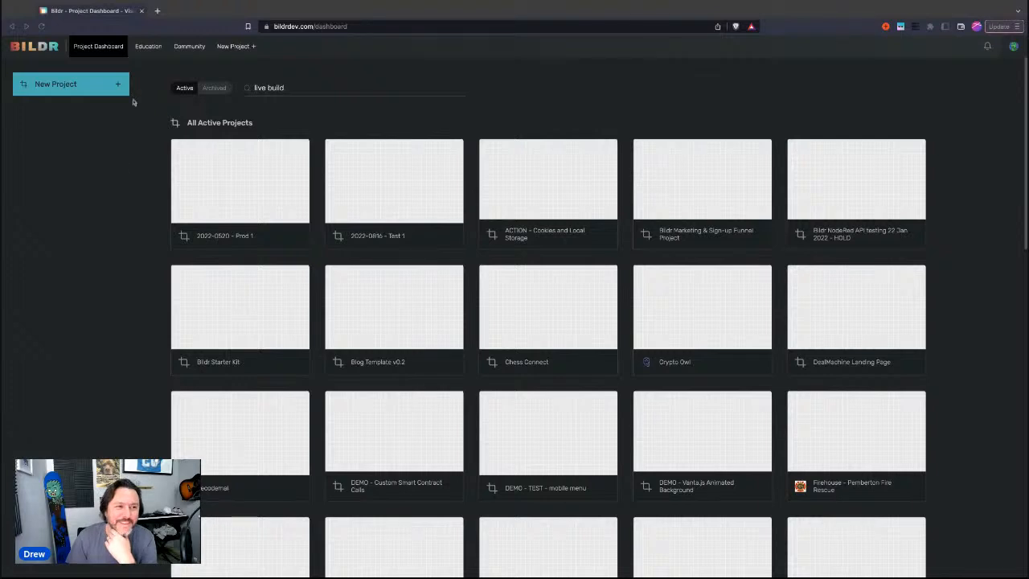
click(101, 181)
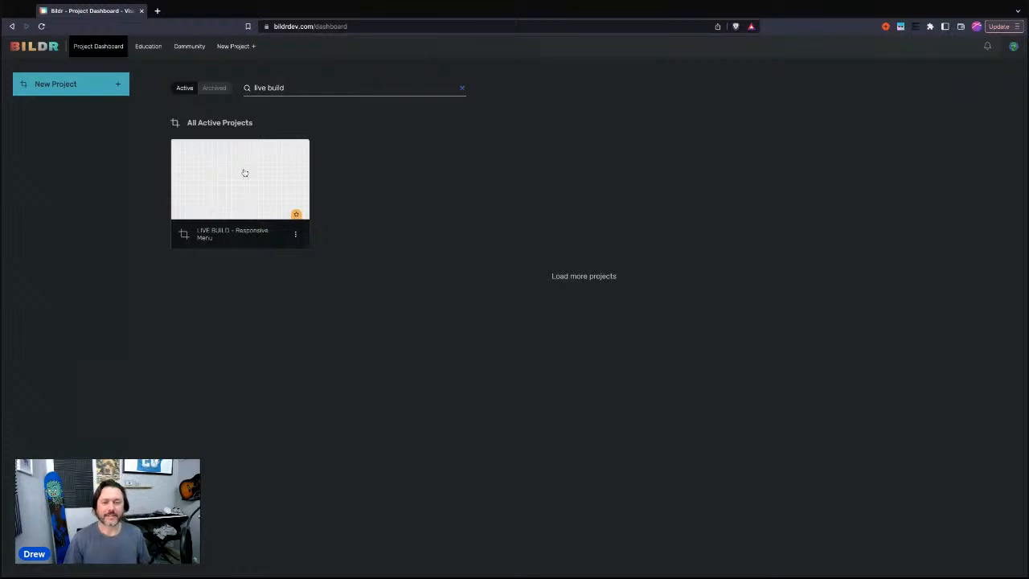
click(244, 172)
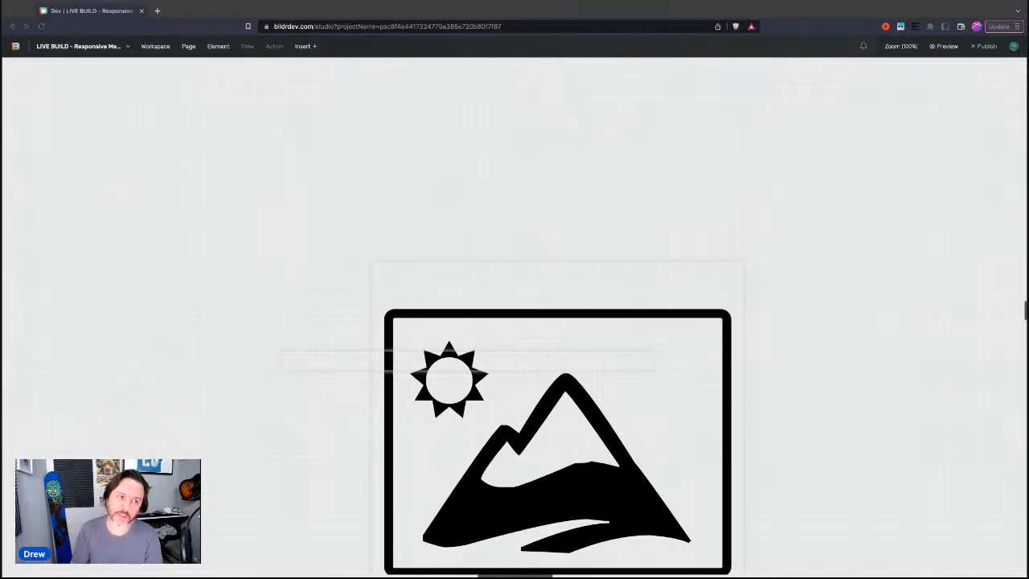
Select the Header page and delete its duplicate Image elements from the page body
click(170, 13)
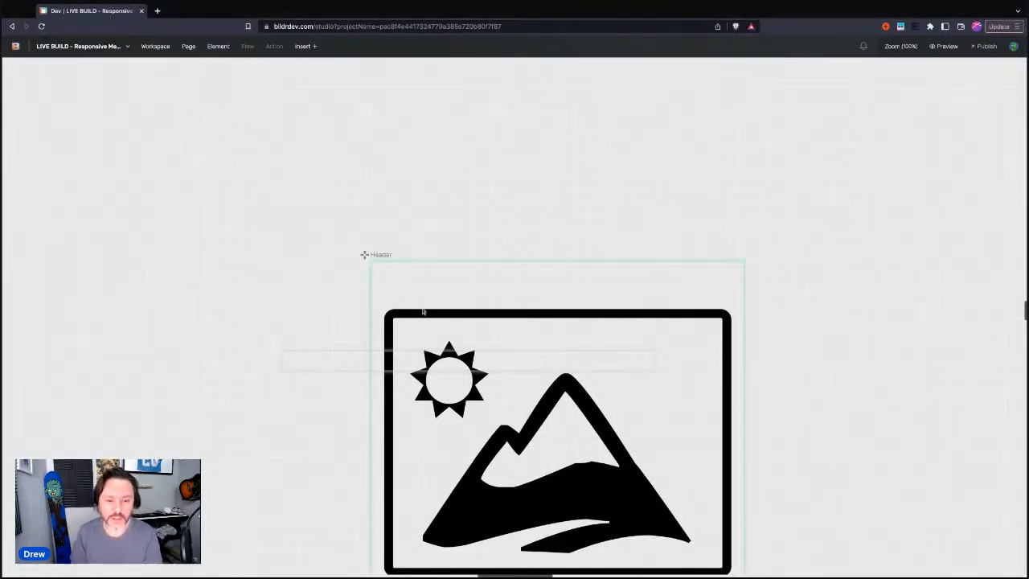
click(394, 271)
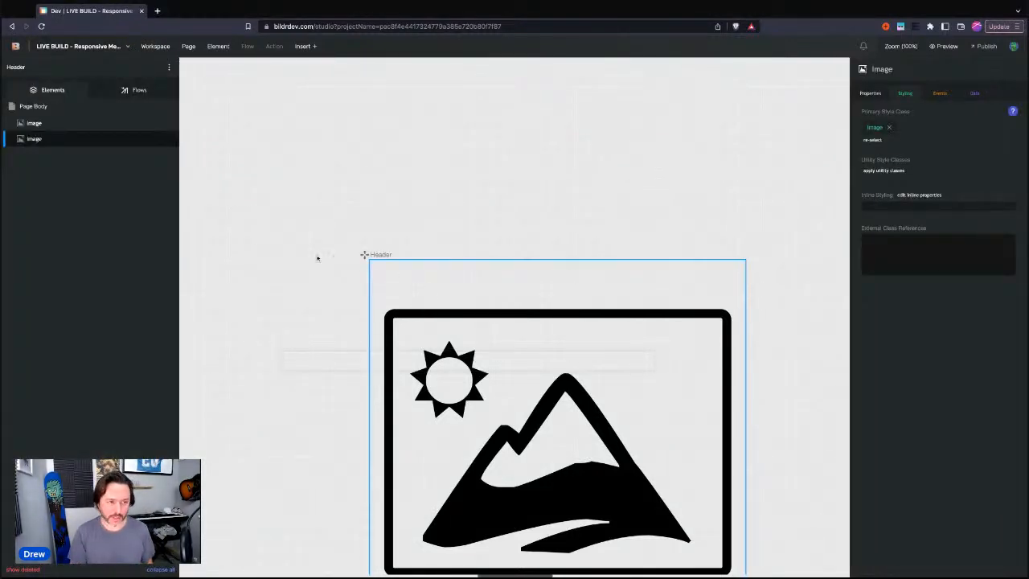
mouse_move(69, 139)
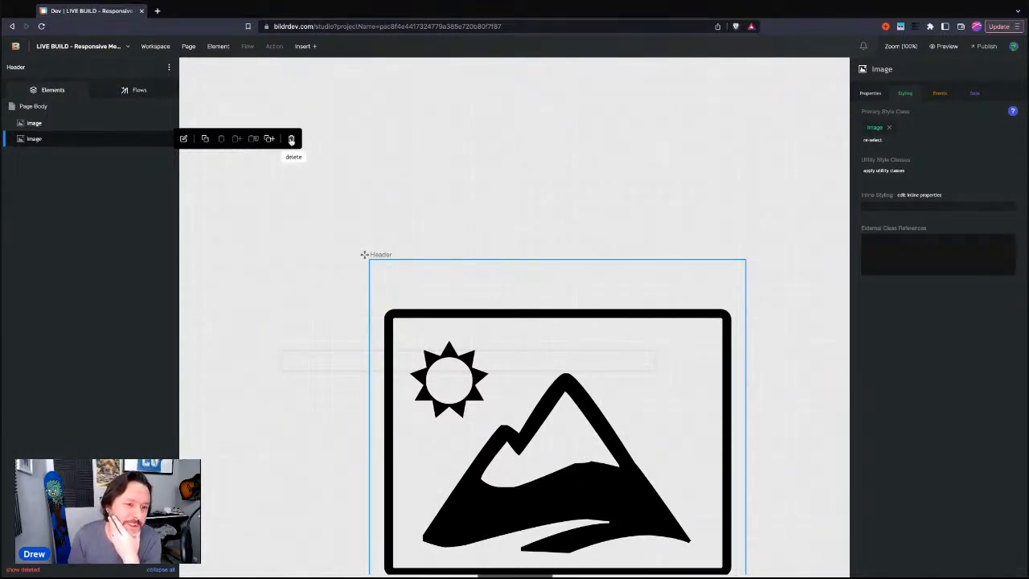
click(435, 199)
scroll(437, 213, down, 3)
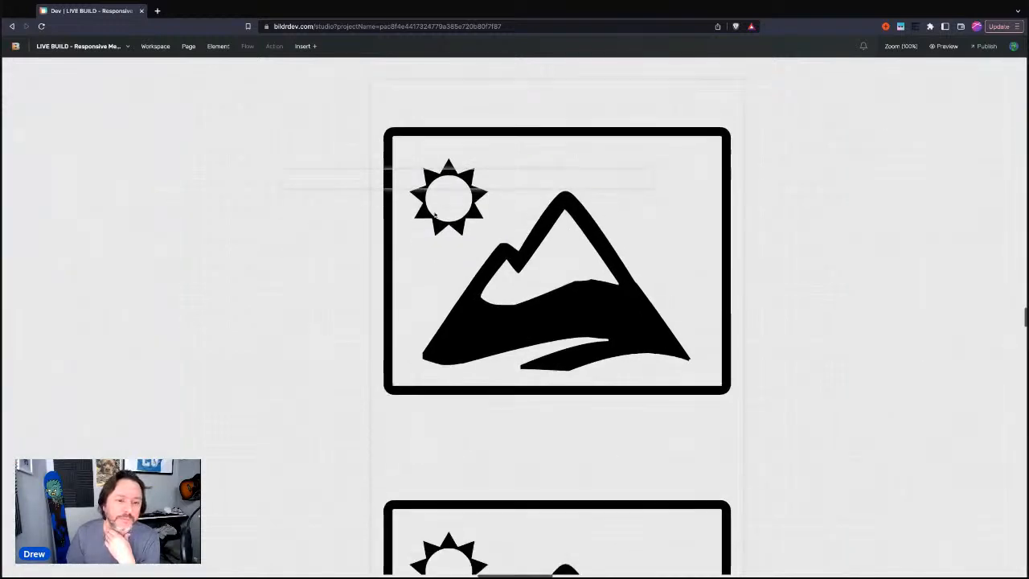
scroll(437, 213, up, 5)
scroll(443, 301, down, 3)
click(445, 301)
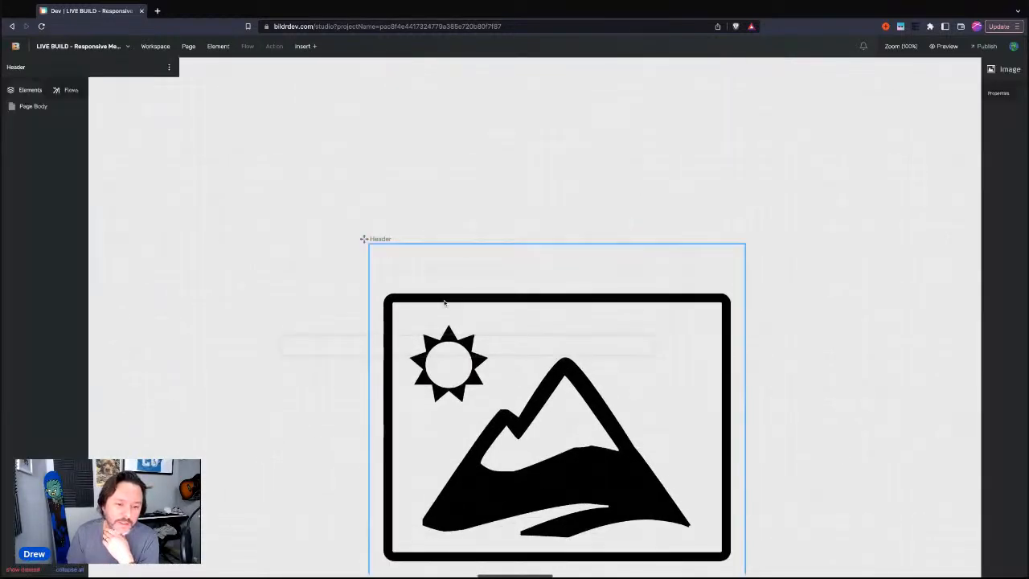
scroll(366, 245, down, 3)
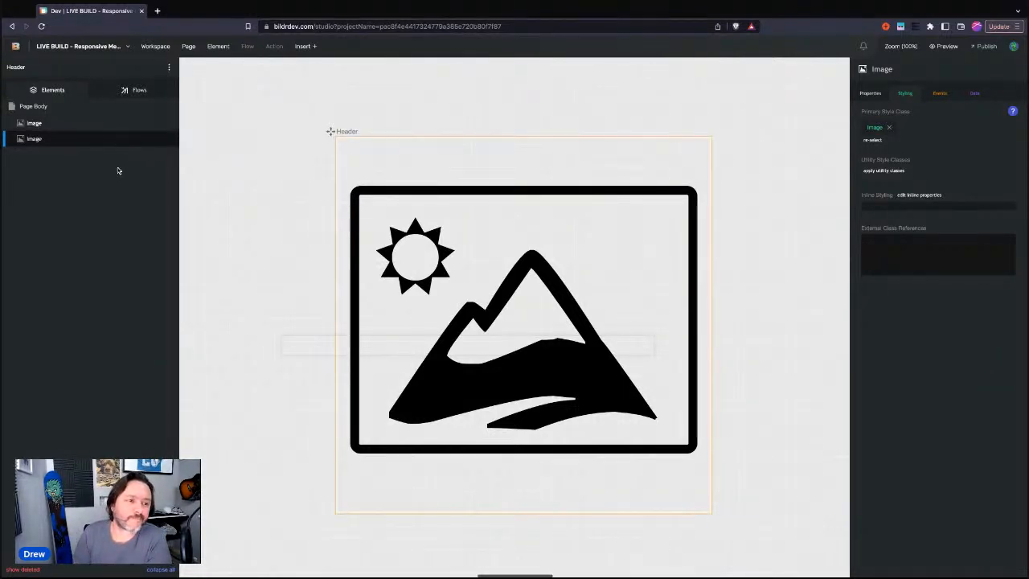
click(84, 123)
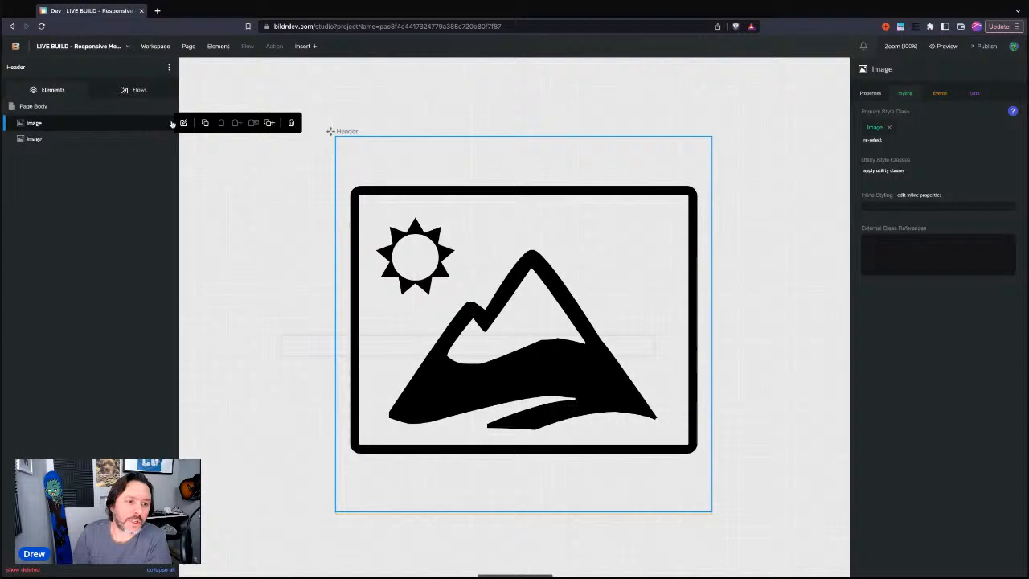
click(291, 123)
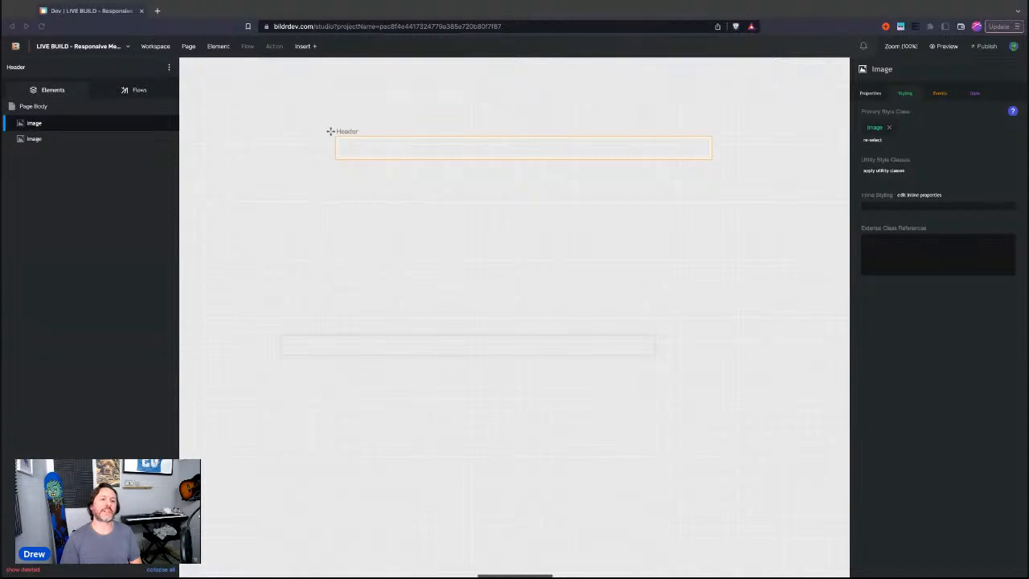
click(120, 237)
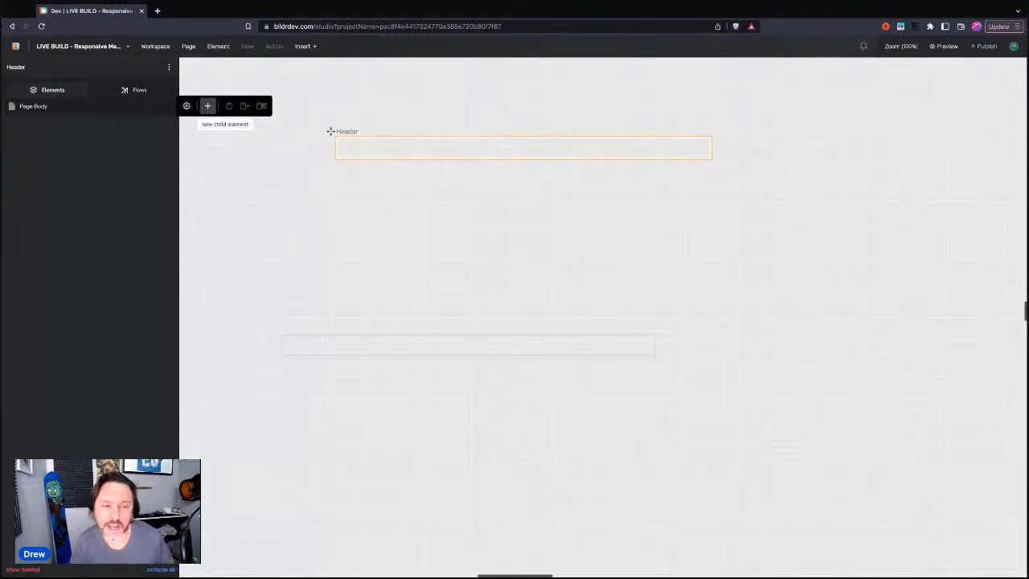
Try to add the Media Image element as a child of the Header page's body
click(207, 106)
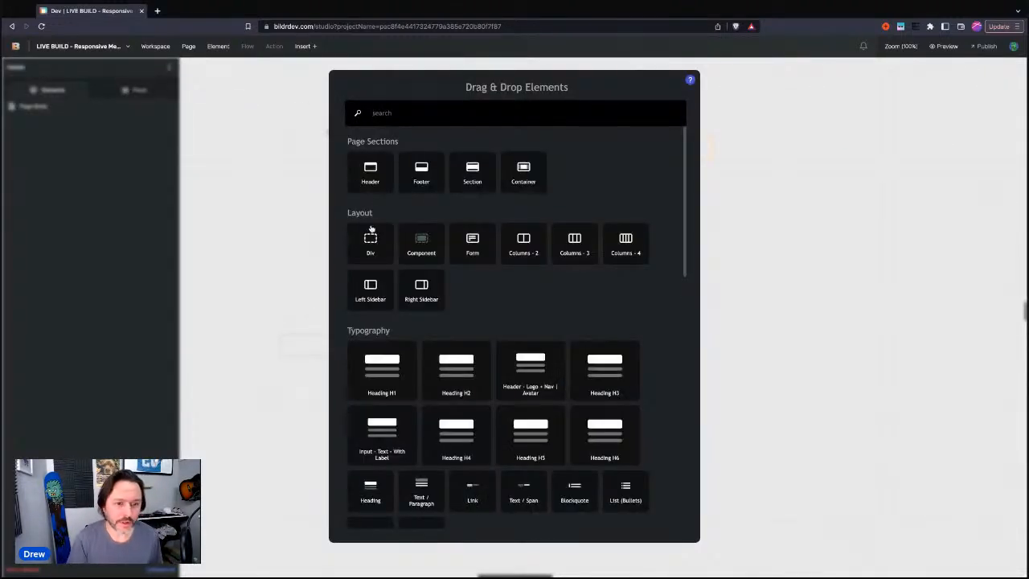
scroll(410, 352, down, 5)
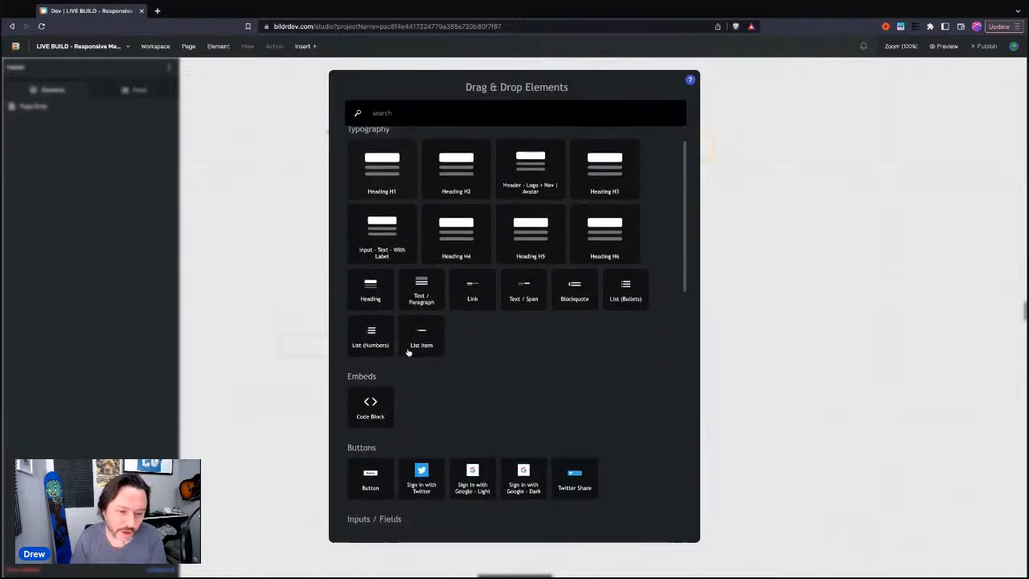
text(image)
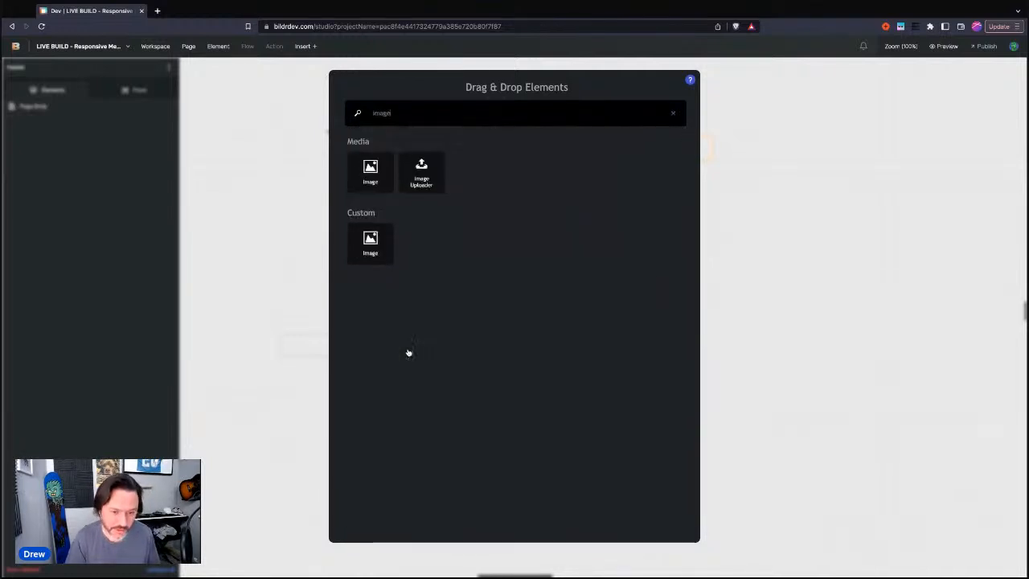
click(367, 169)
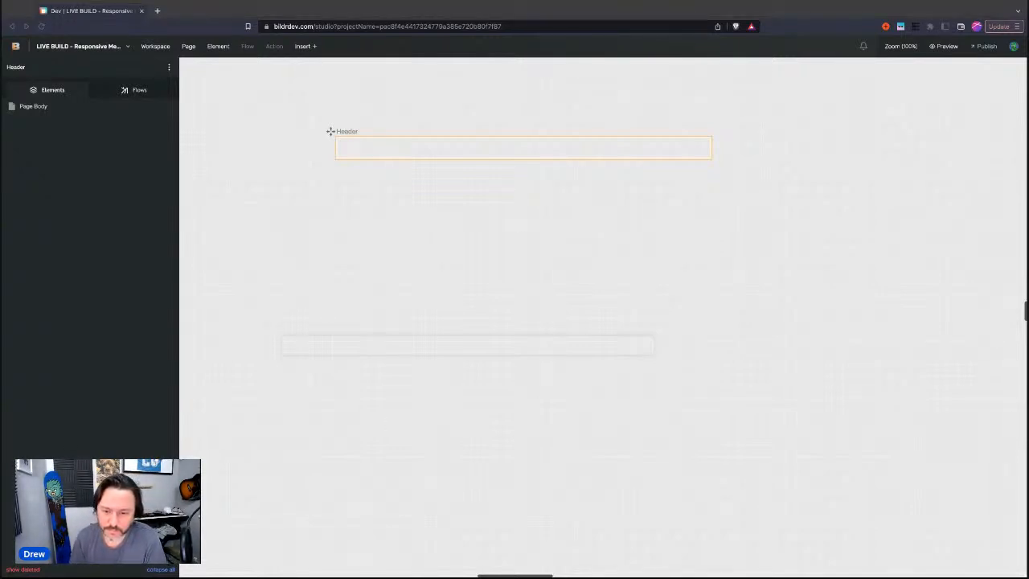
click(329, 190)
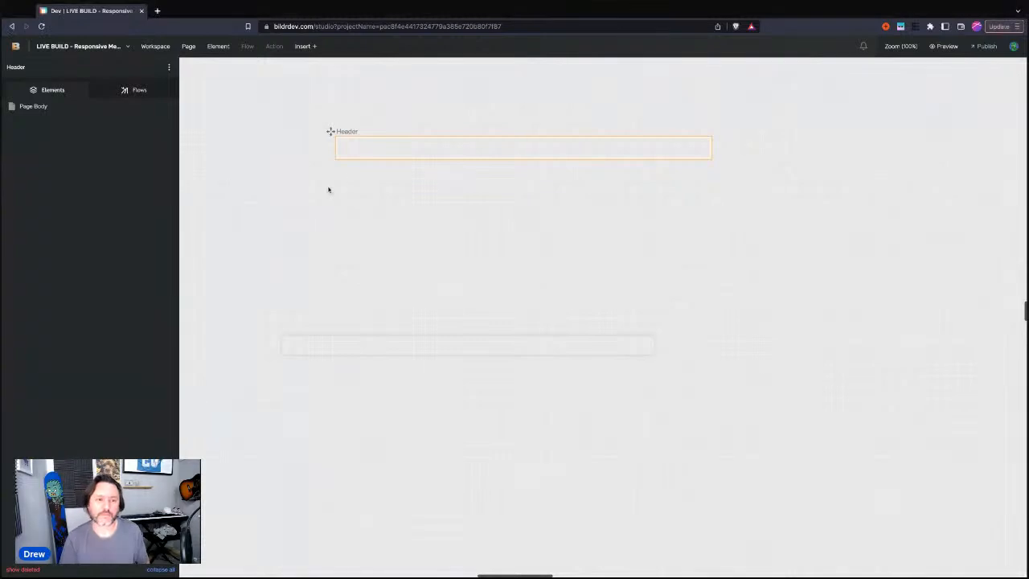
mouse_move(66, 115)
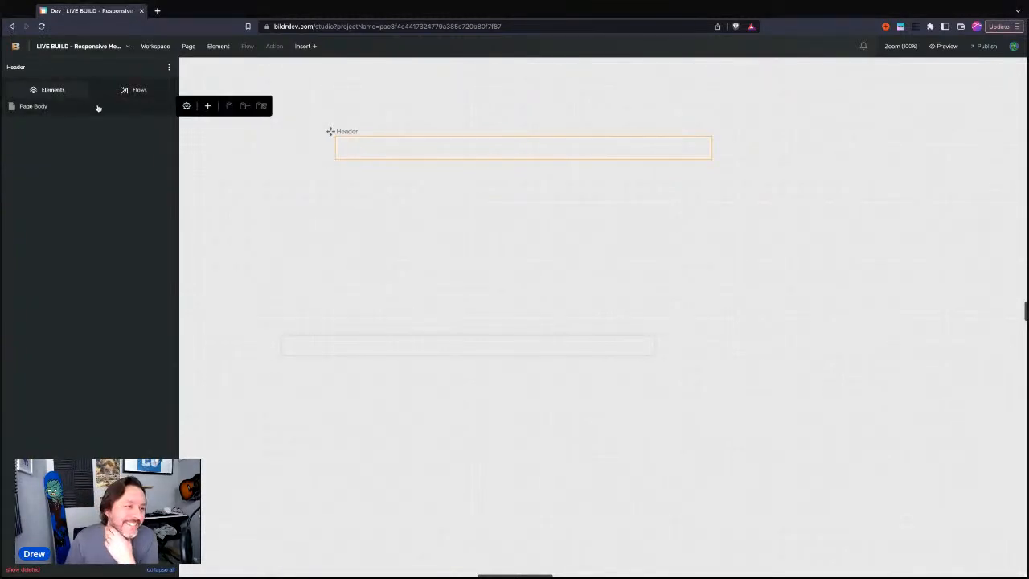
Try to add the Media Image element as a child of the Homepage's body
click(345, 352)
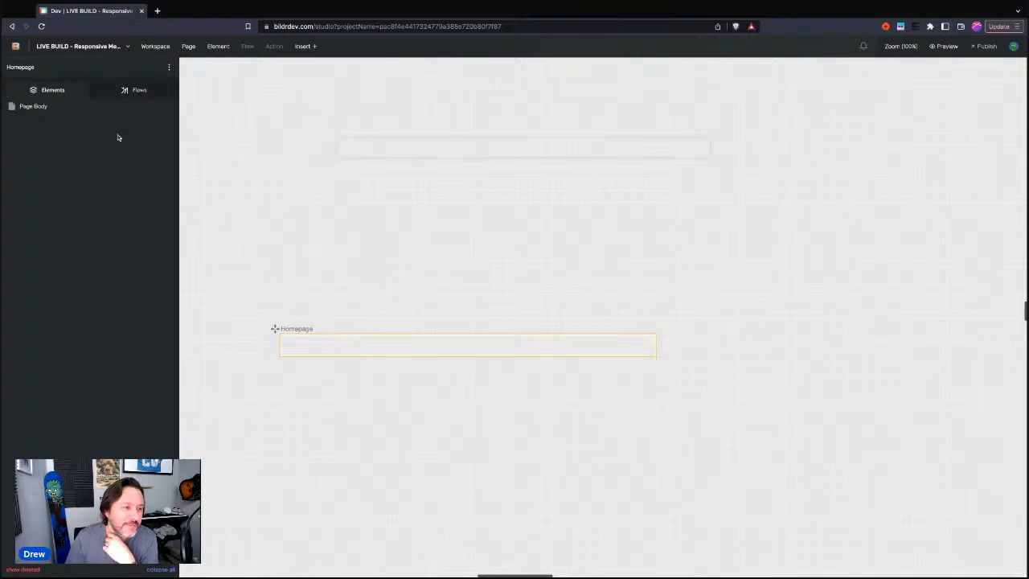
mouse_move(153, 113)
click(207, 106)
text(image)
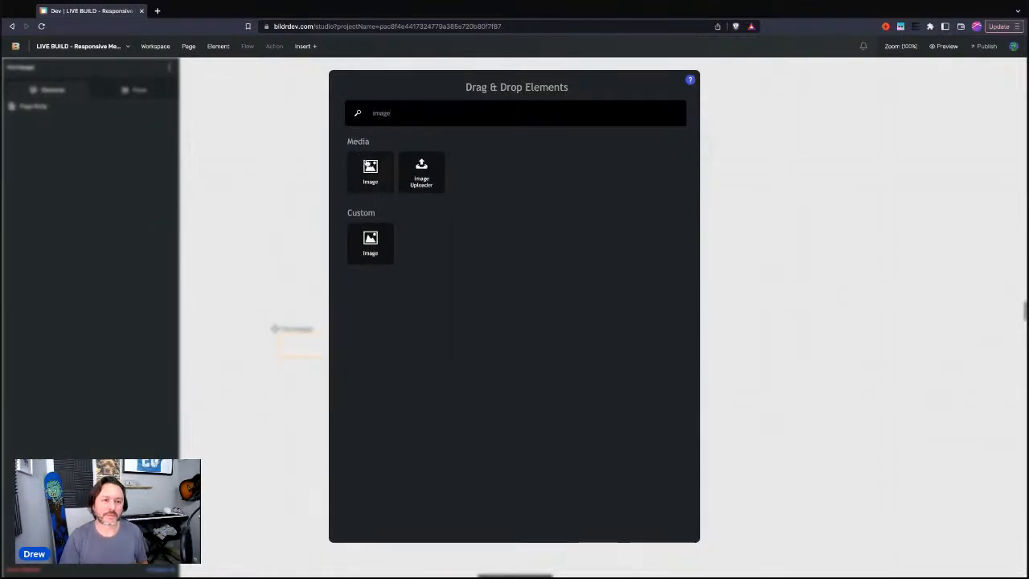
click(367, 163)
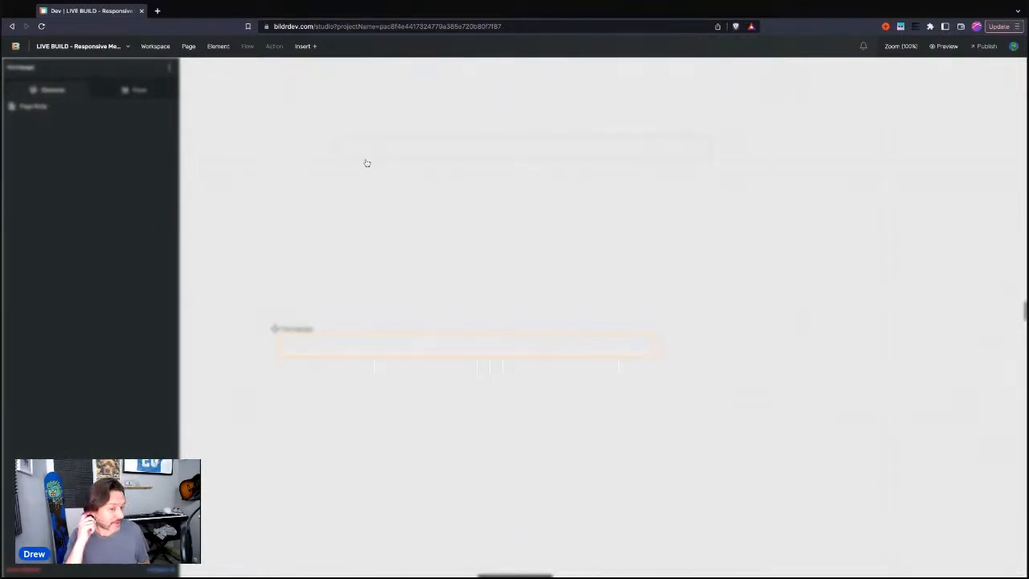
Try to insert the Custom Image element into the Homepage's body instead
mouse_move(120, 110)
click(207, 106)
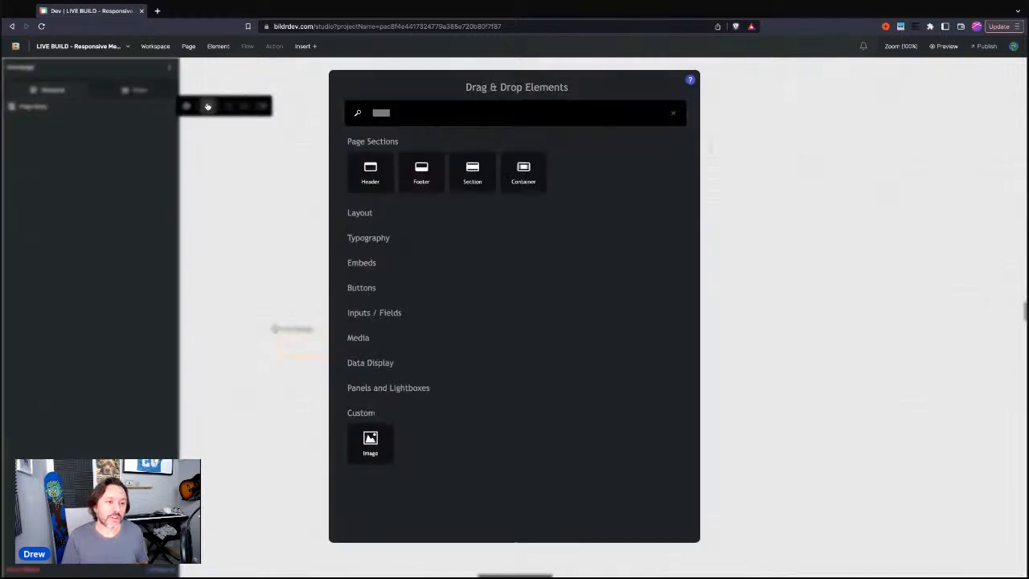
click(364, 251)
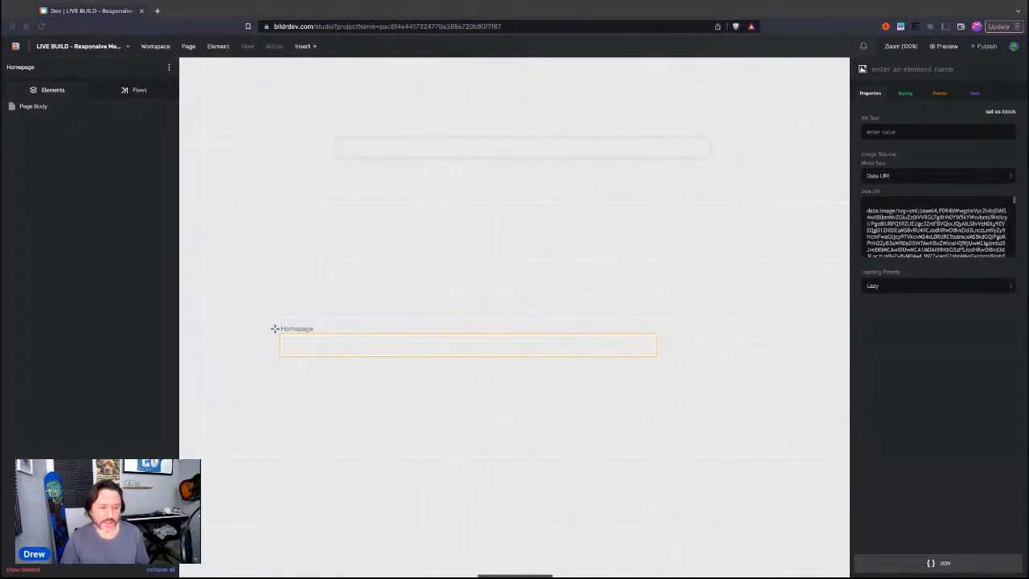
click(86, 313)
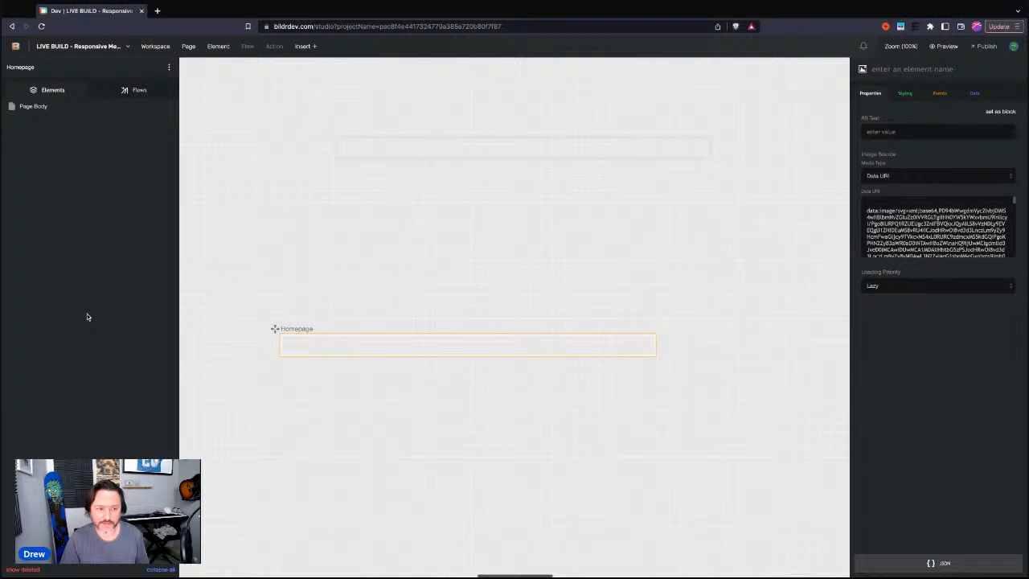
Leave the studio and return to the project dashboard
click(16, 47)
click(36, 67)
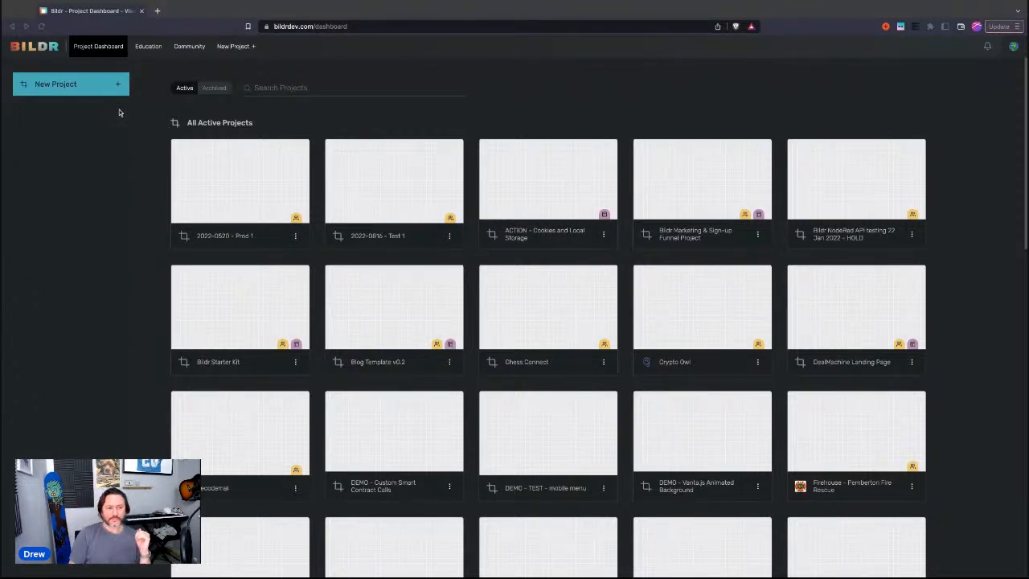
click(78, 124)
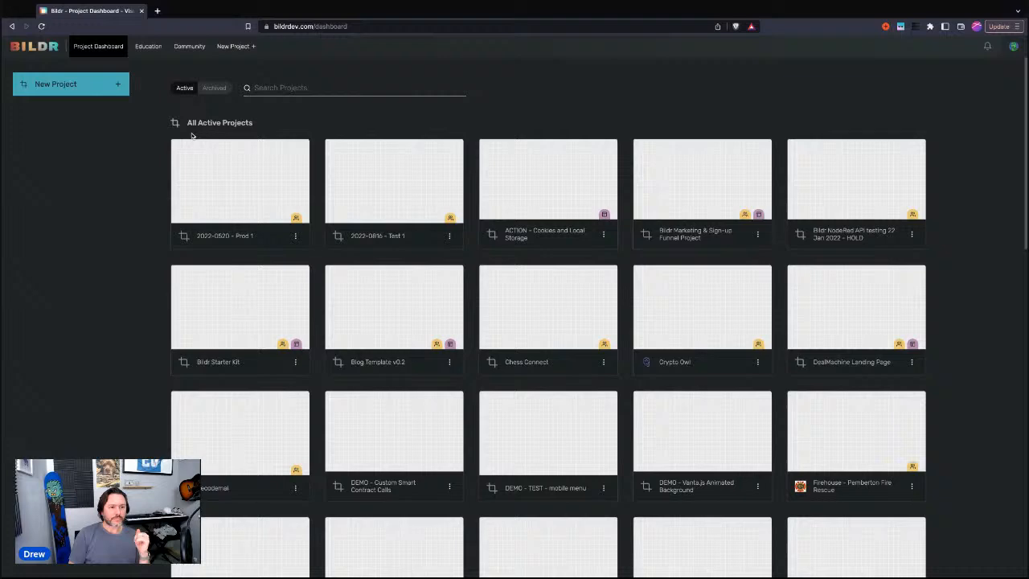
Try to start a new project from the first starting option, with the region set to United States
click(84, 91)
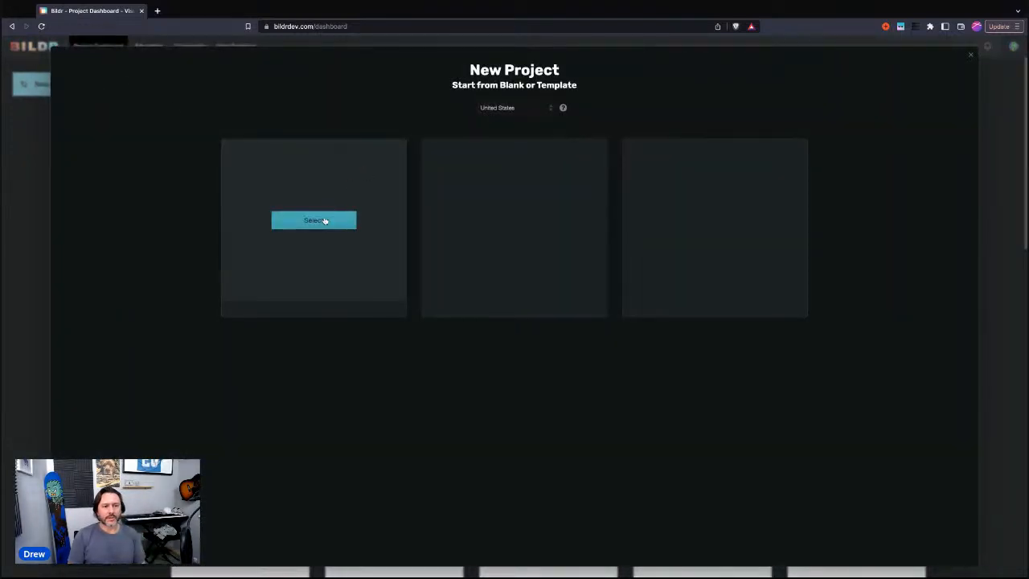
click(231, 223)
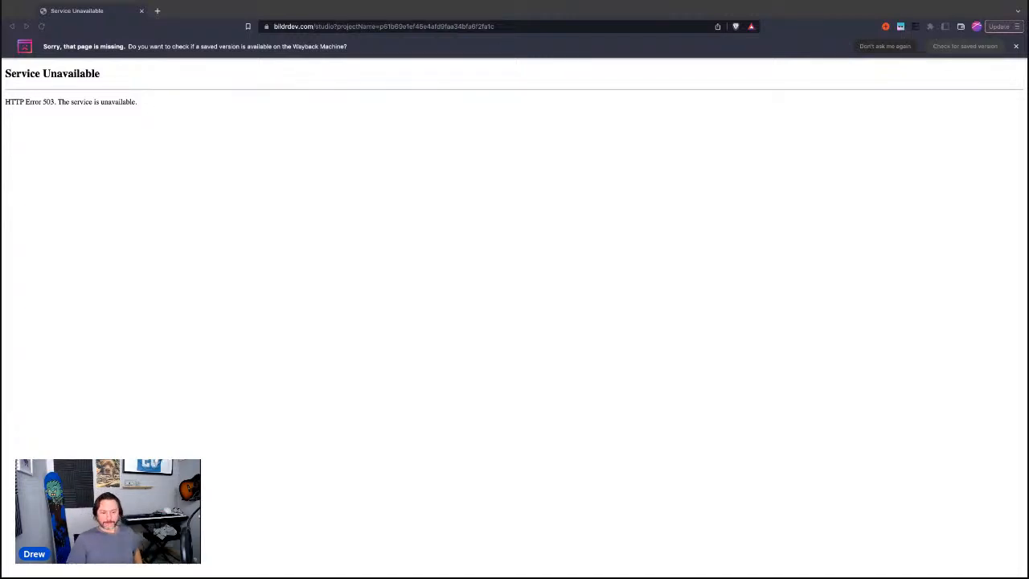
key(super+Tab)
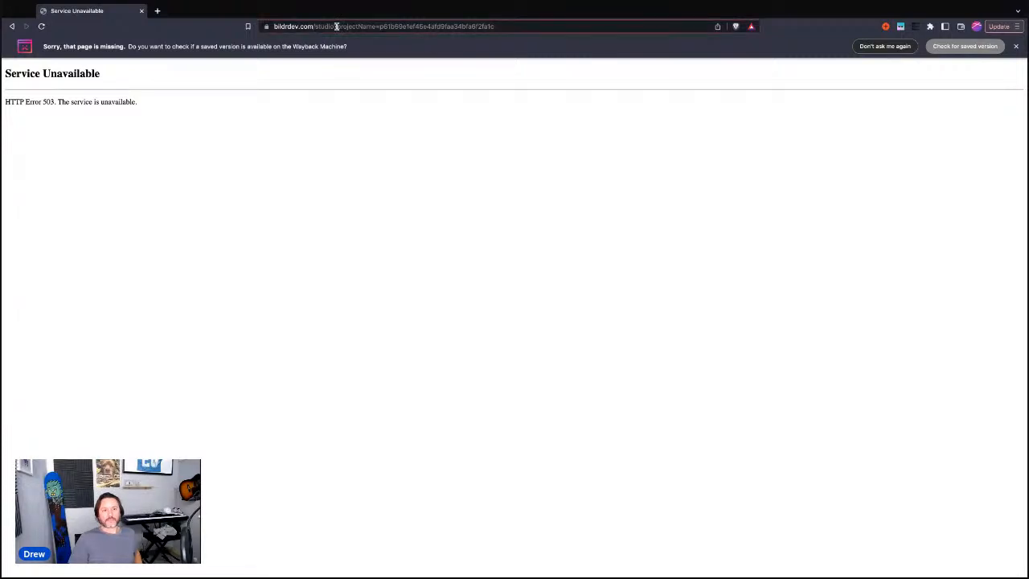
Replace the studio web address with the project dashboard's address, bildrdev.com/dashboard, and load it
drag(336, 26, 494, 25)
key(BackSpace)
key(BackSpace)
key(BackSpace)
key(BackSpace)
key(BackSpace)
key(BackSpace)
key(BackSpace)
key(BackSpace)
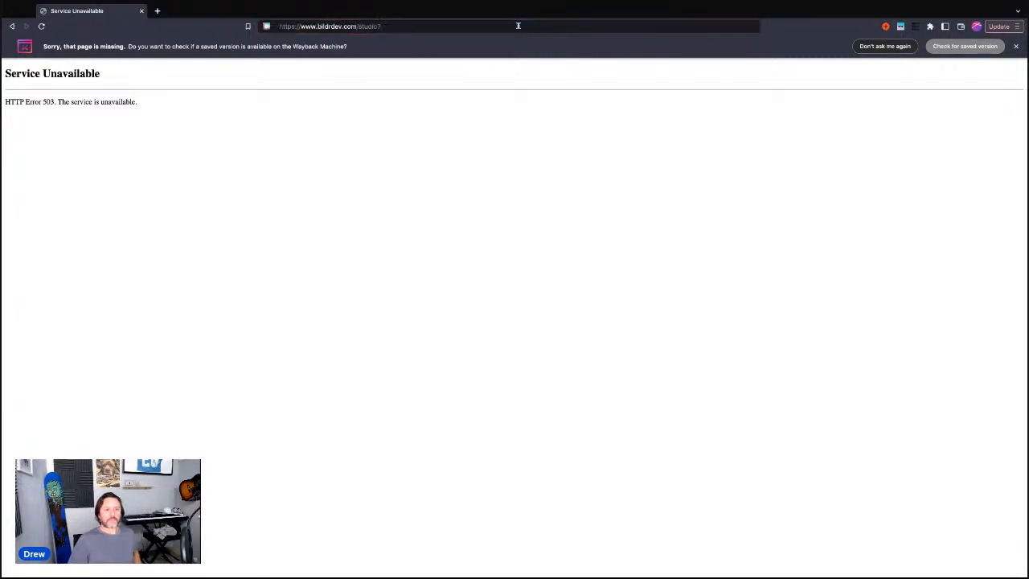
text(d)
key(Return)
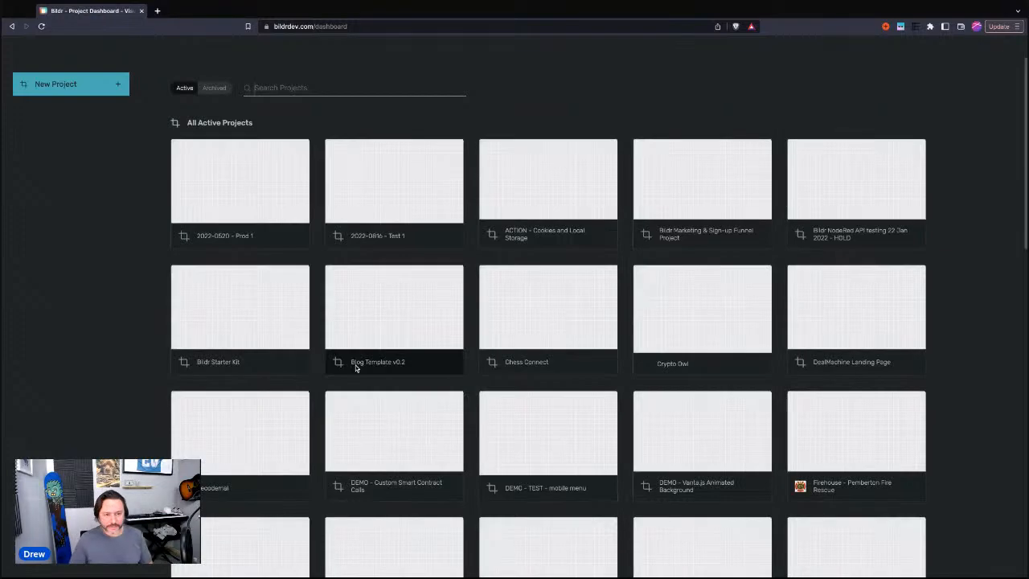
Search the active projects for "live build" again
text(l)
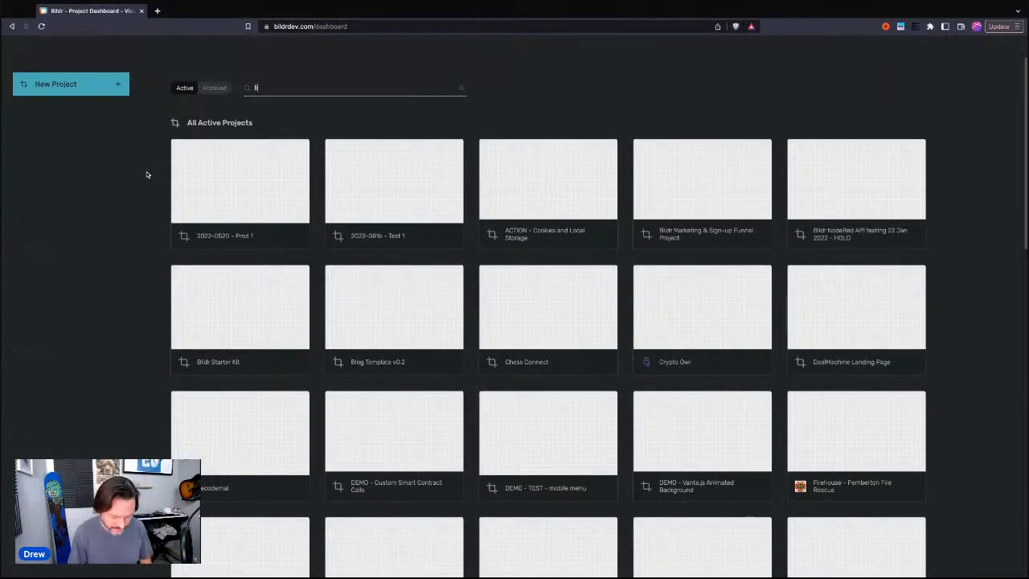
text(ive build)
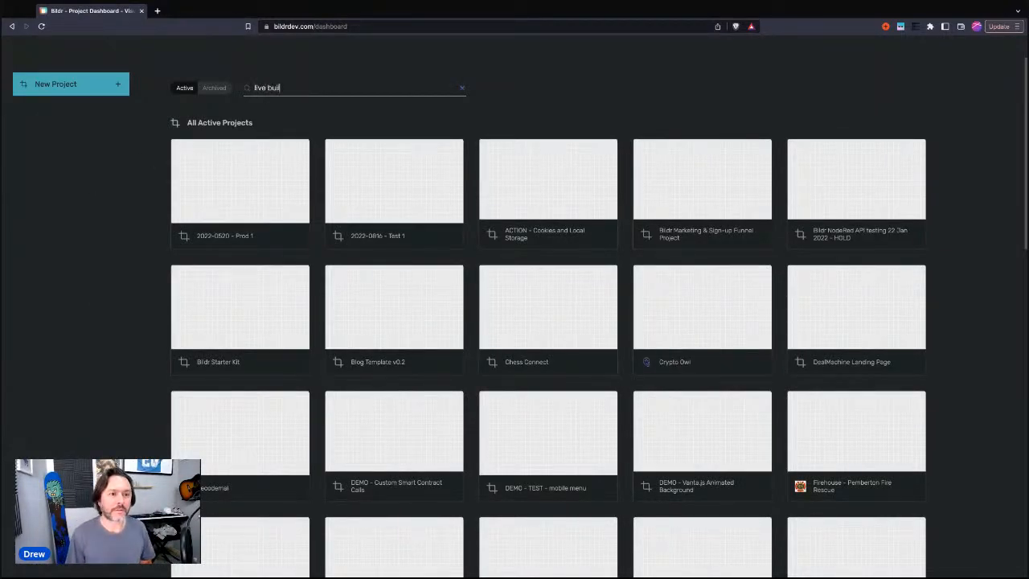
click(92, 175)
Open the browser's developer tools and reload the project dashboard to check for page errors
key(super+alt+i)
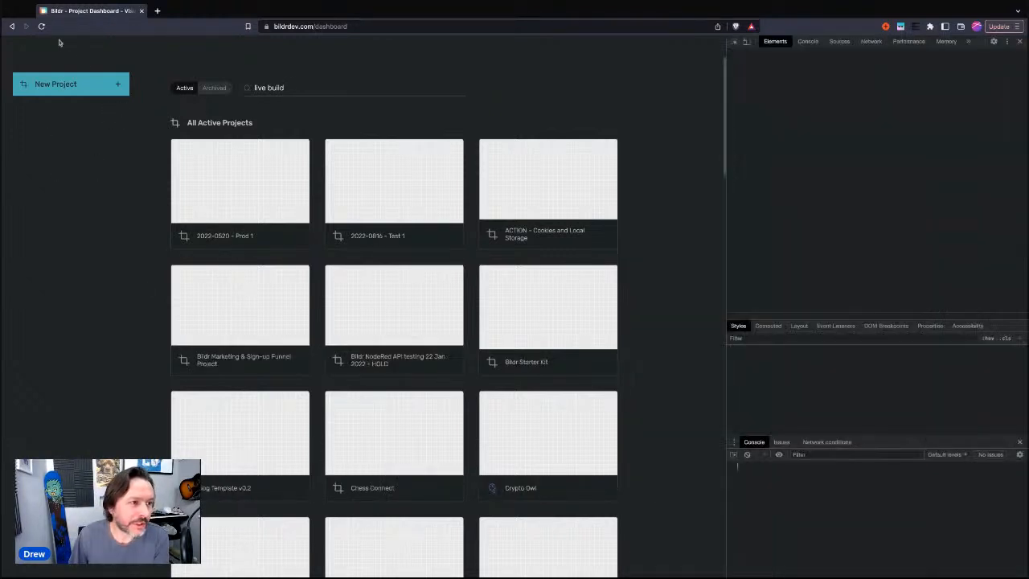
click(42, 27)
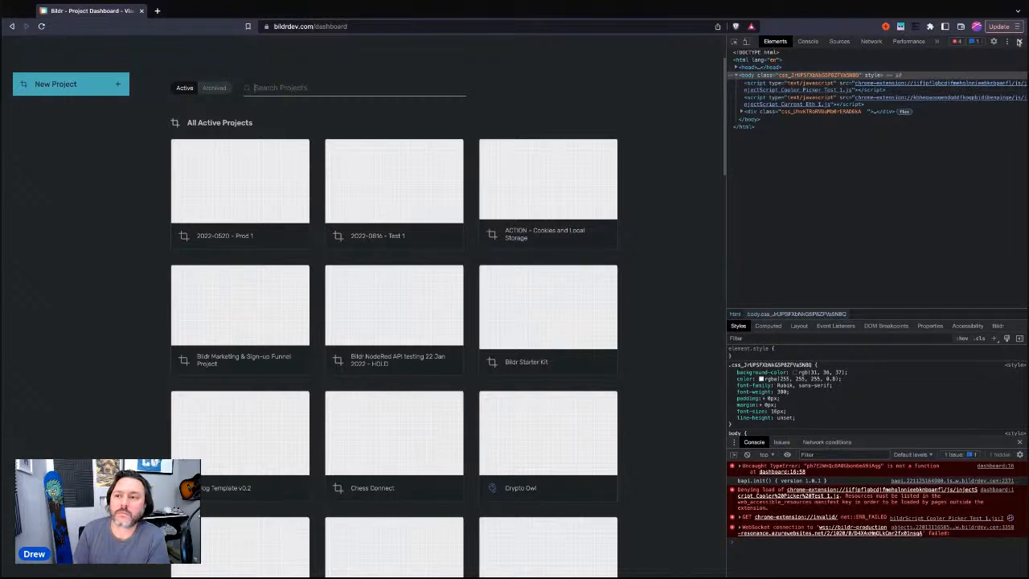
Close the developer tools, search the active projects for "live" and open the LIVE BUILD - Responsive Menu project
click(1019, 41)
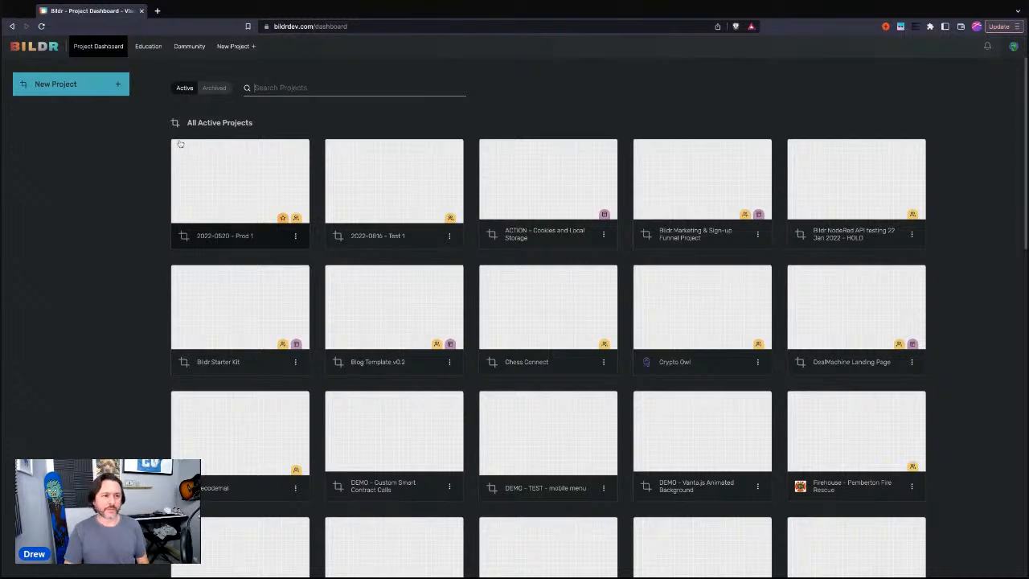
click(278, 88)
text(live)
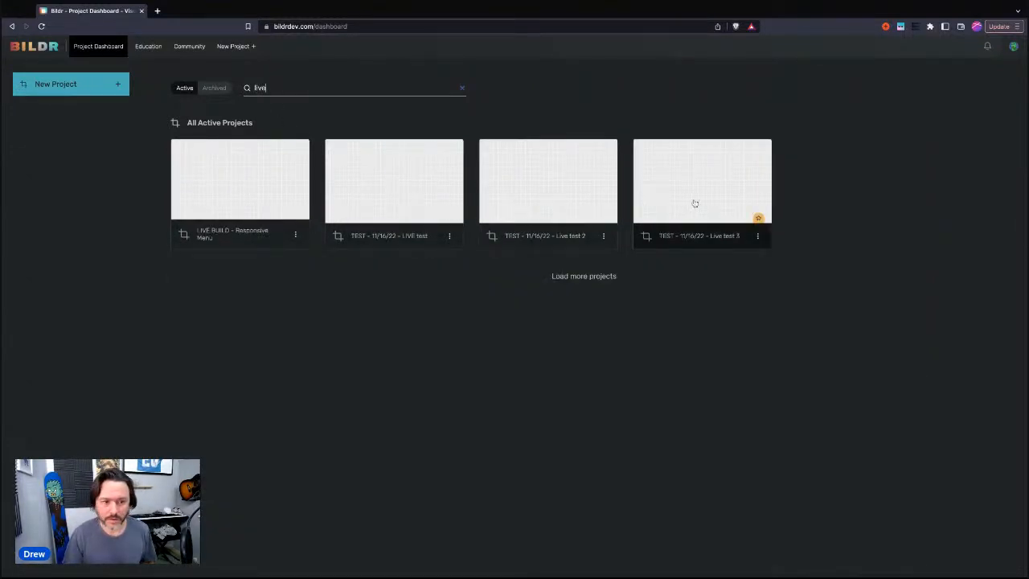
click(227, 187)
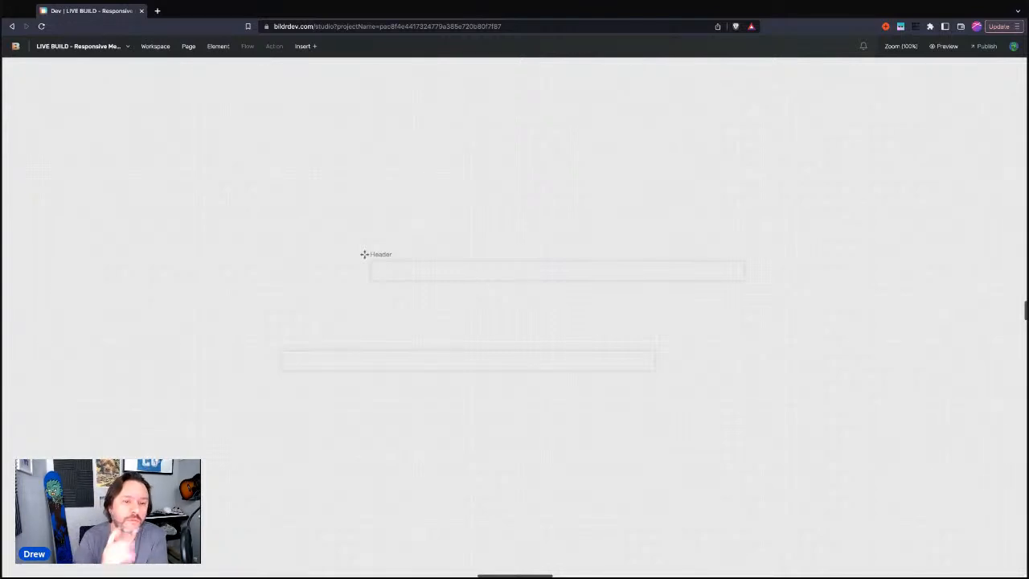
Delete the existing image element from the Header page
click(364, 254)
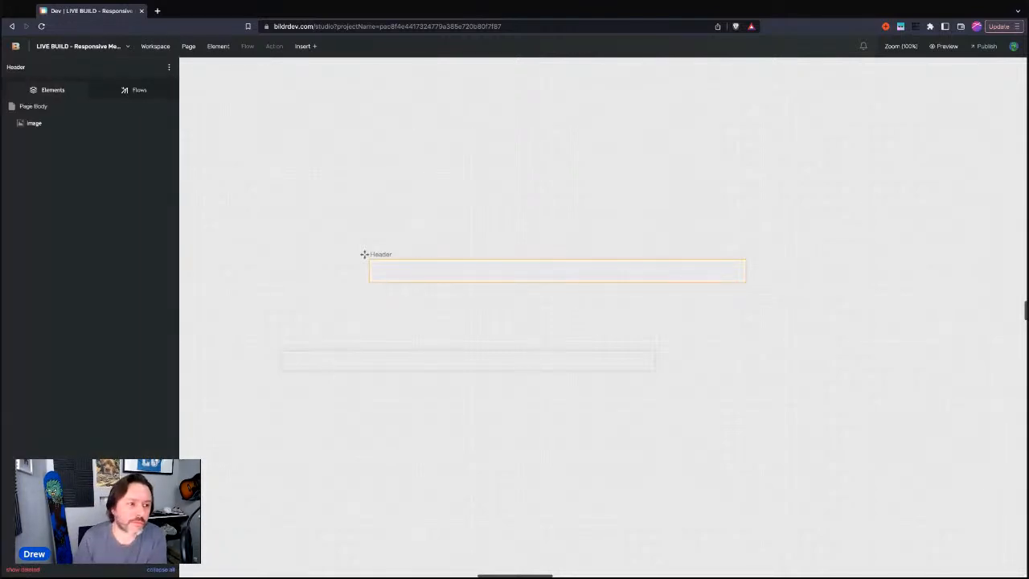
scroll(417, 224, down, 1)
scroll(416, 224, right, 1)
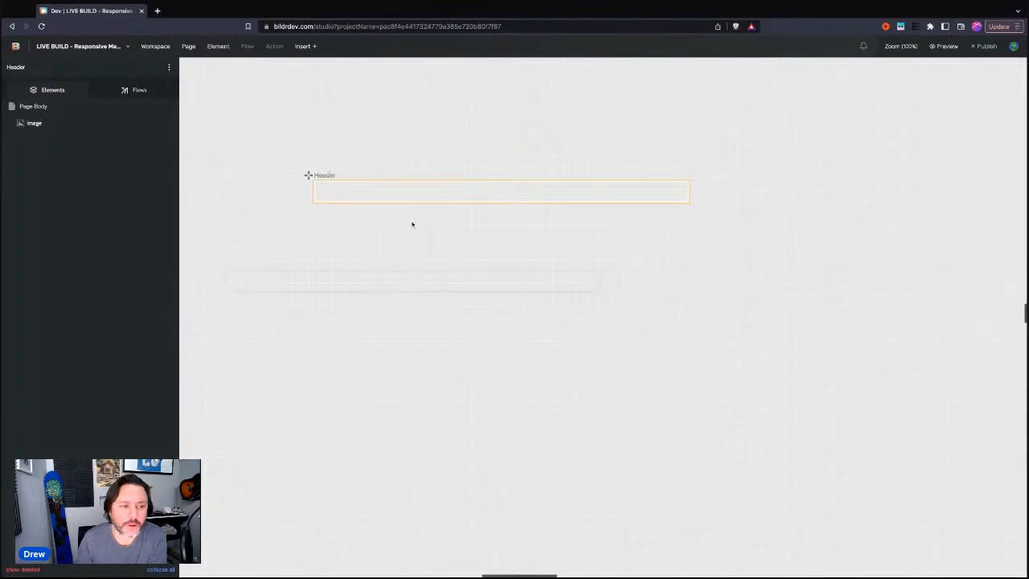
click(52, 125)
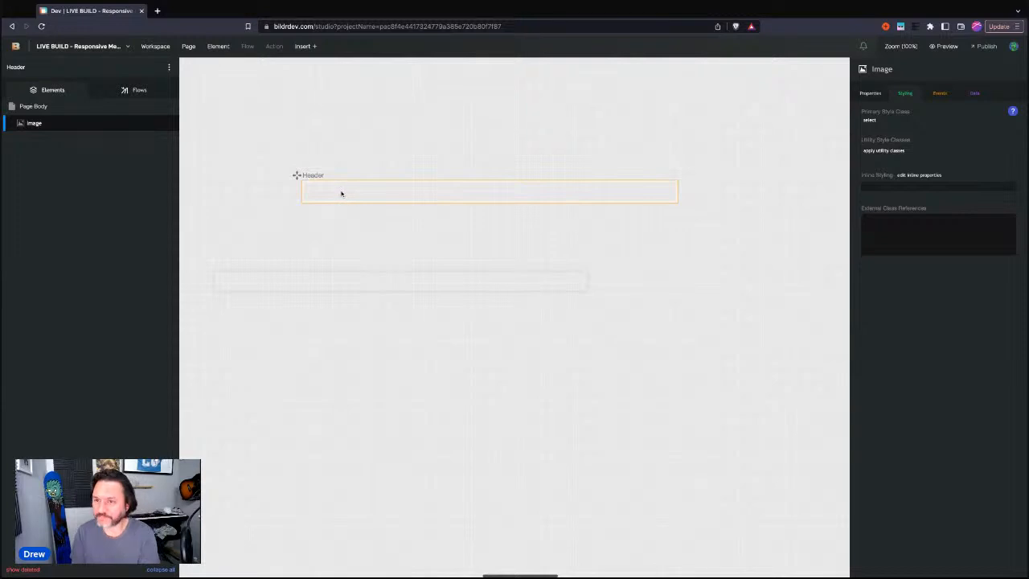
click(69, 106)
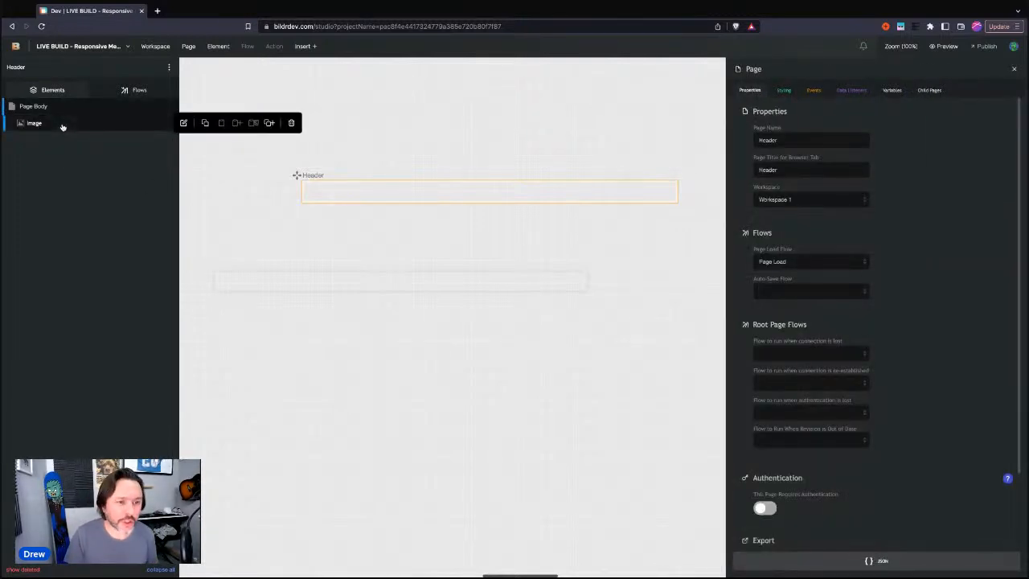
click(63, 125)
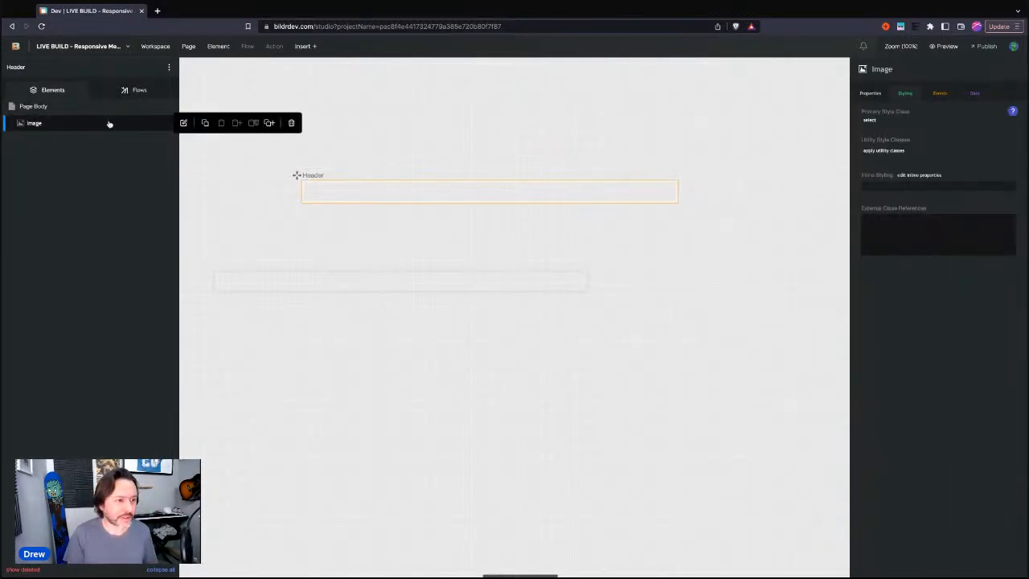
click(291, 122)
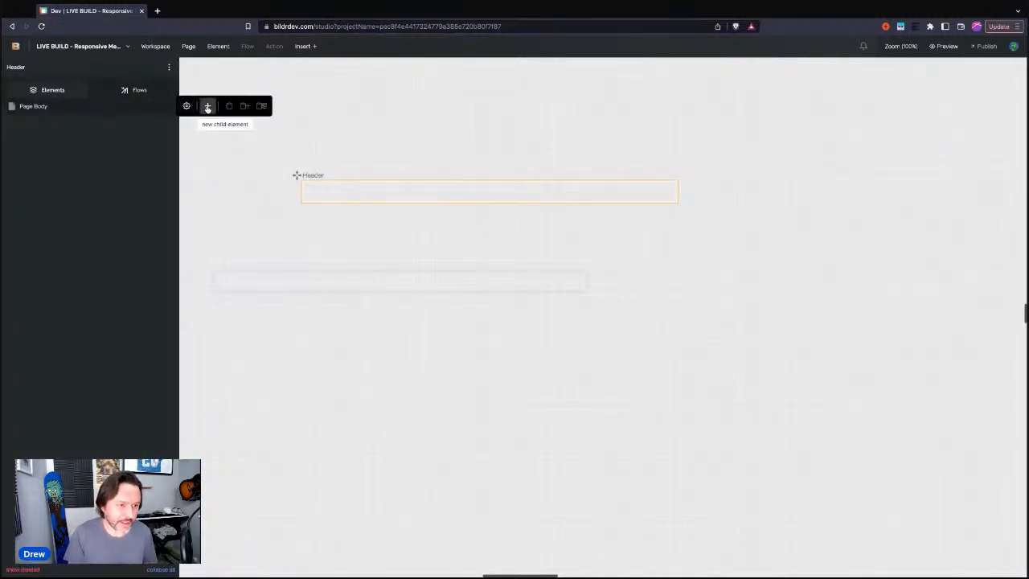
Insert a new Image element from the Media group as a child of the Header page's body
click(208, 107)
text(image)
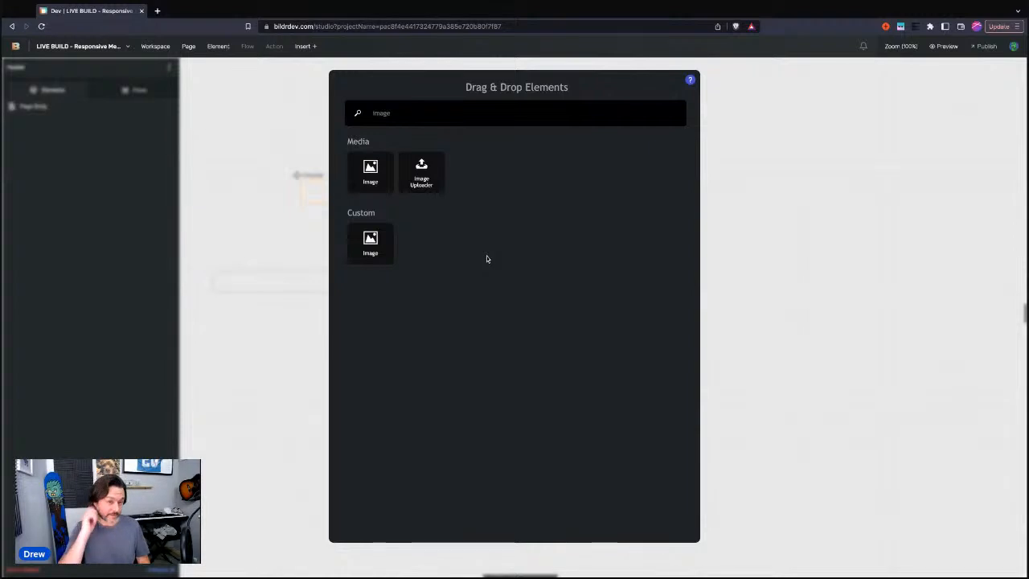
click(368, 175)
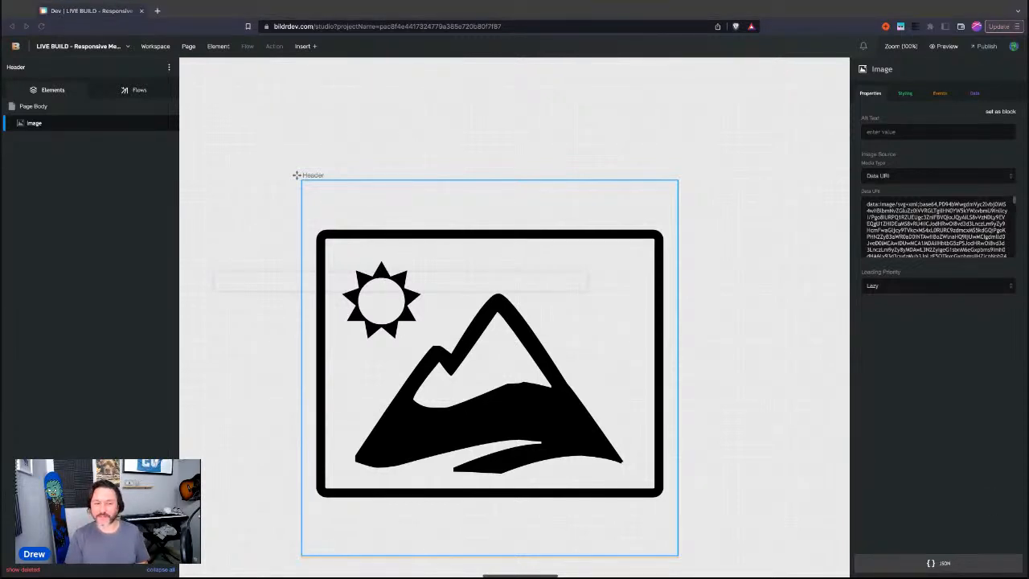
click(97, 196)
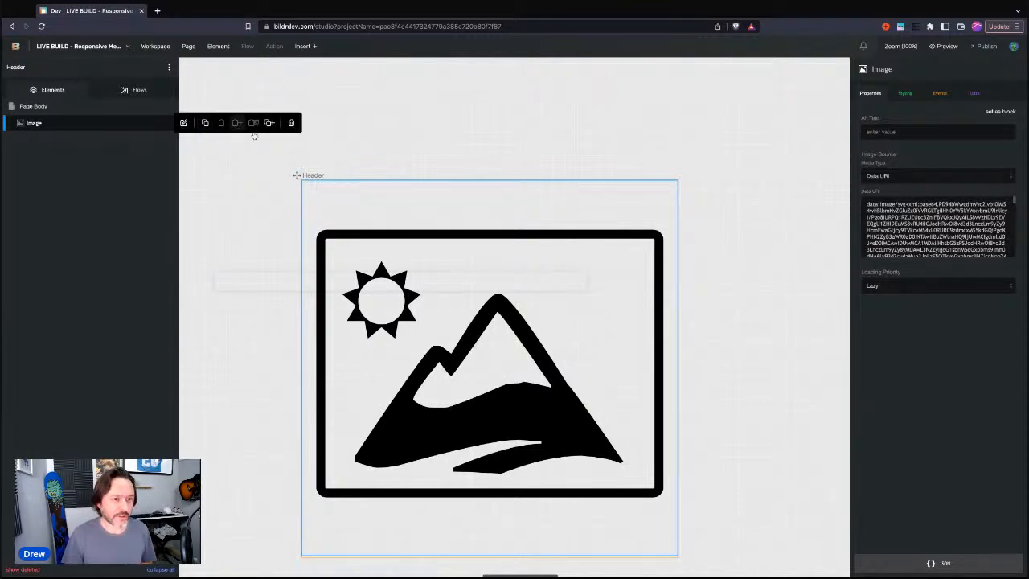
Move the Header page clear of the Homepage on the canvas so the two do not overlap
drag(296, 174, 295, 174)
drag(350, 159, 605, 202)
click(339, 286)
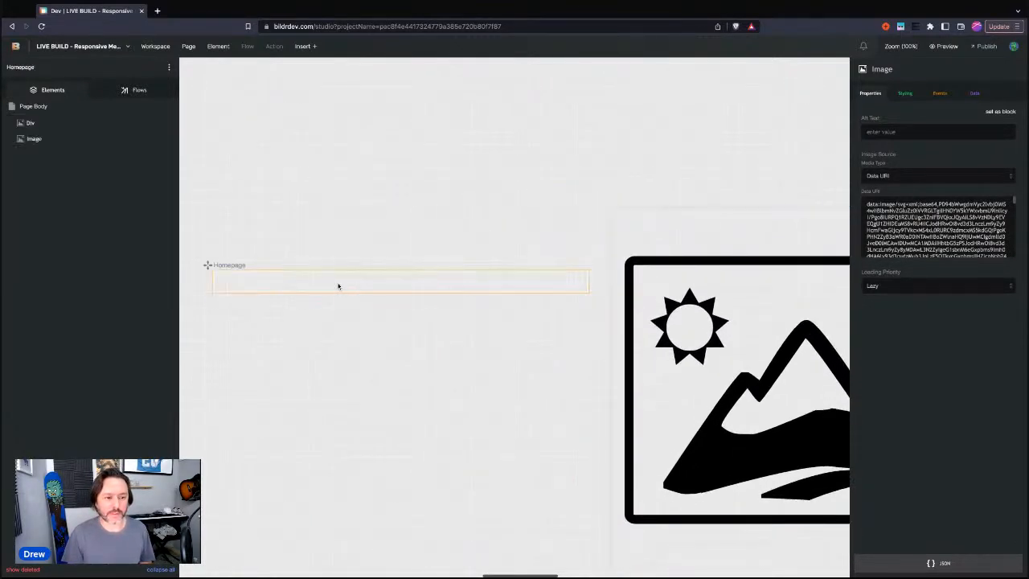
click(664, 223)
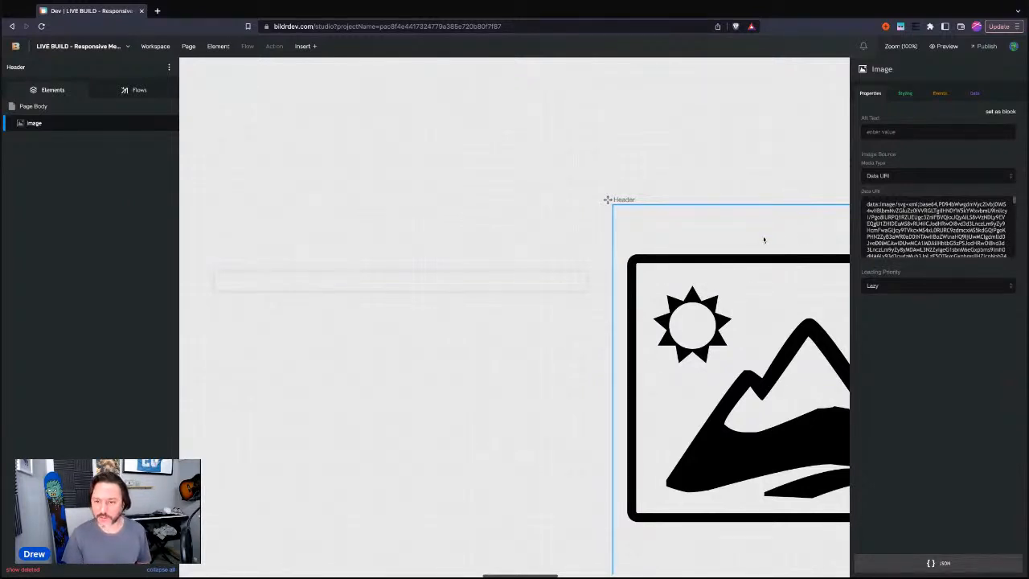
Add an inline max-width property of 100 px to the Header page's image
click(905, 94)
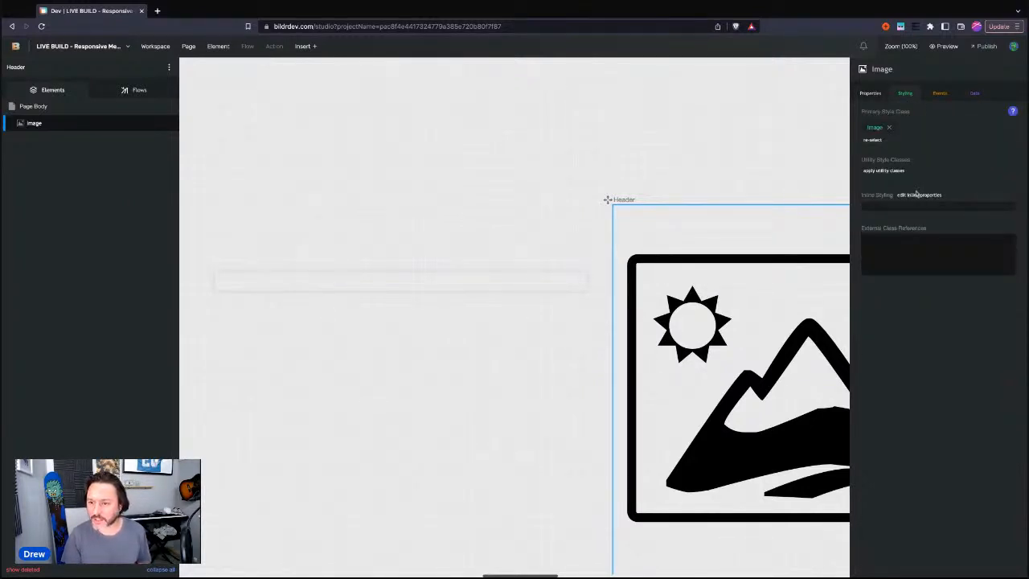
click(916, 195)
click(958, 141)
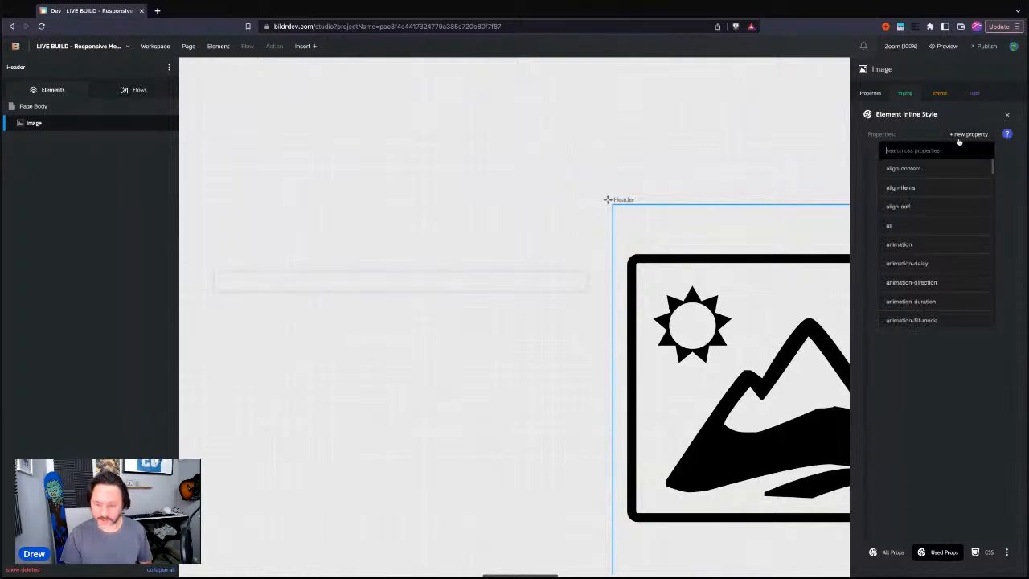
text(max-width)
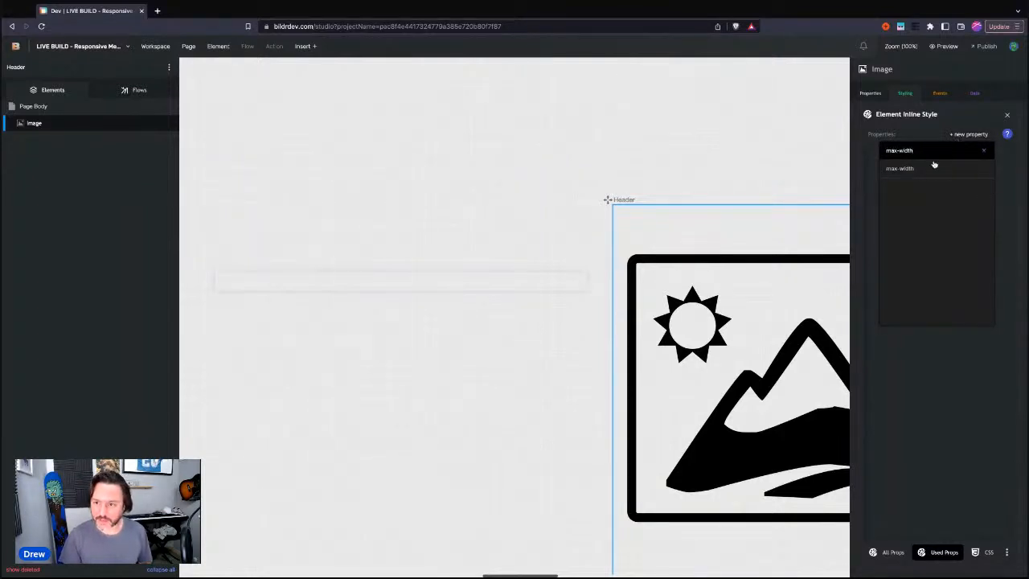
click(930, 167)
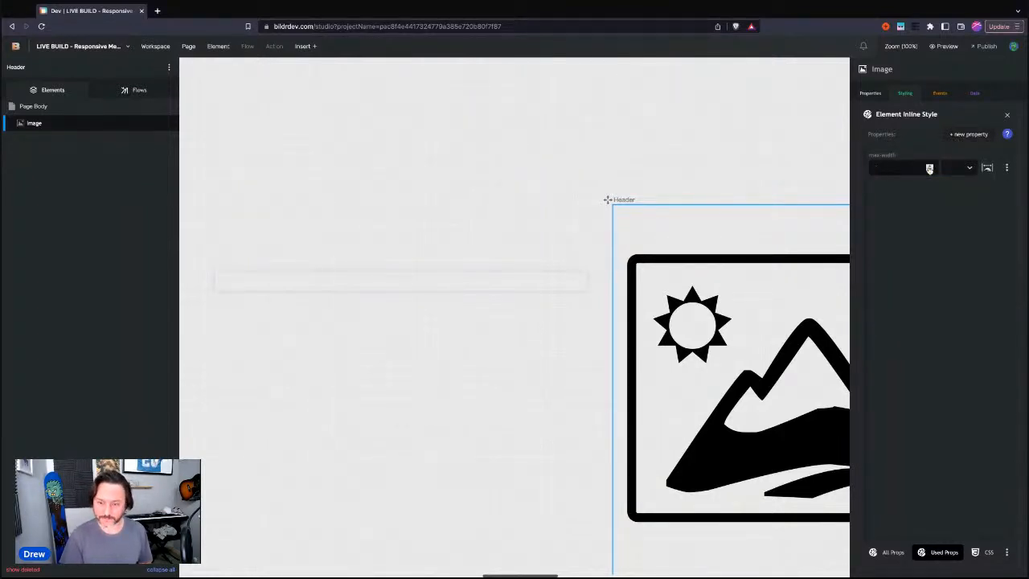
text(100)
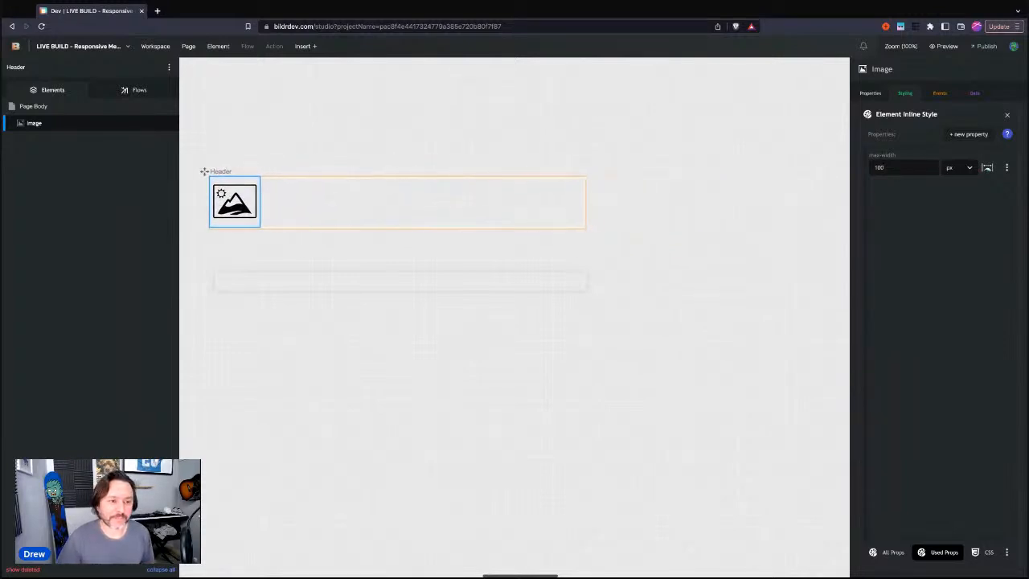
Delete the leftover Div and Image elements from the Homepage
scroll(326, 188, down, 2)
scroll(328, 201, up, 1)
click(323, 234)
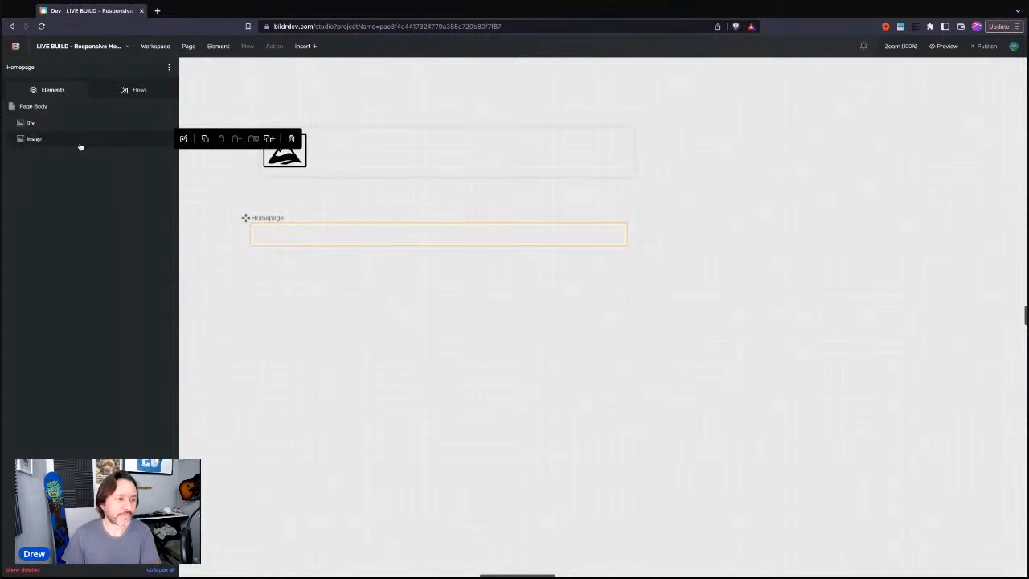
click(291, 121)
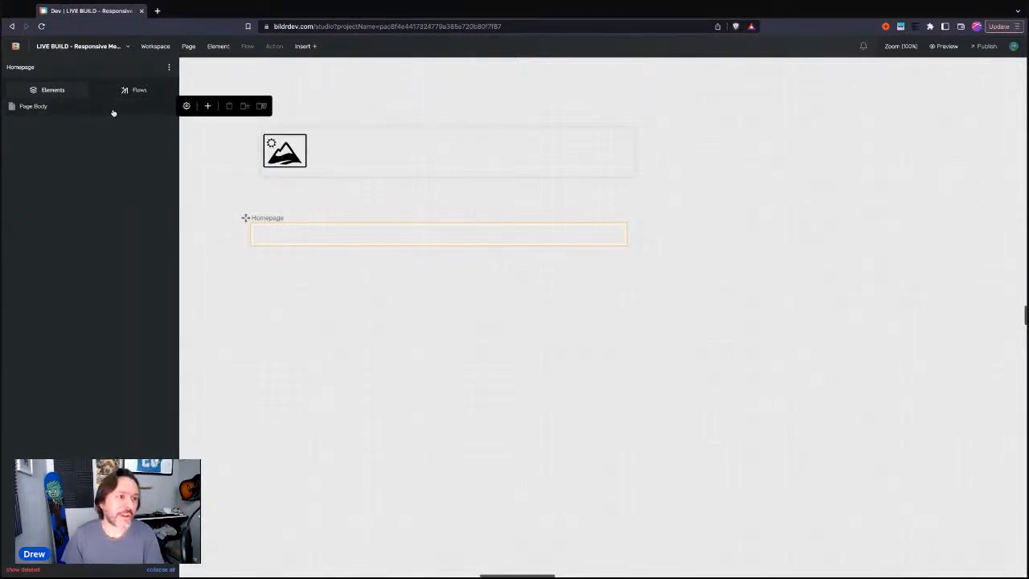
Insert a Component element into the Homepage body and set its component page to Header
click(208, 105)
text(com)
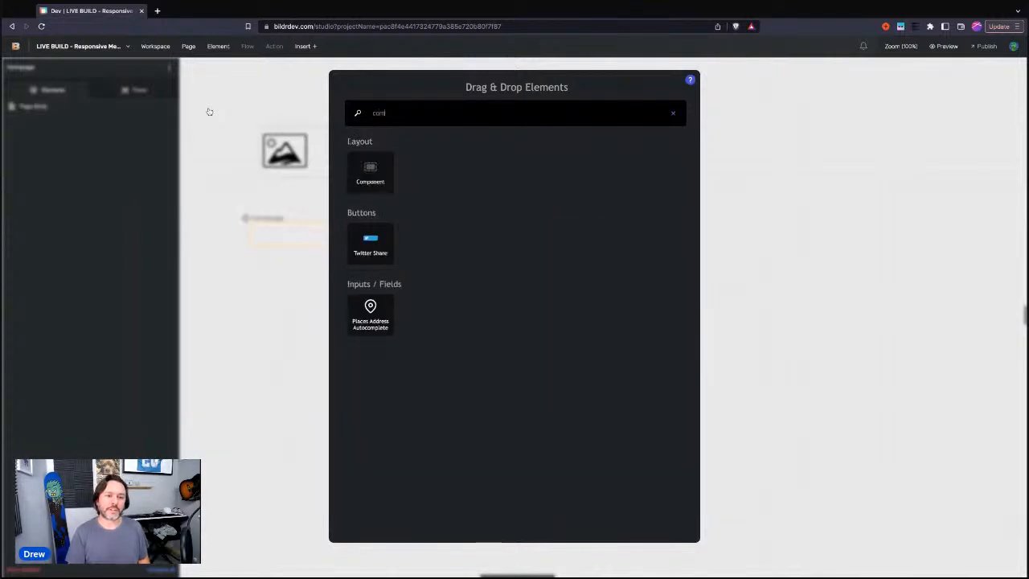
click(372, 168)
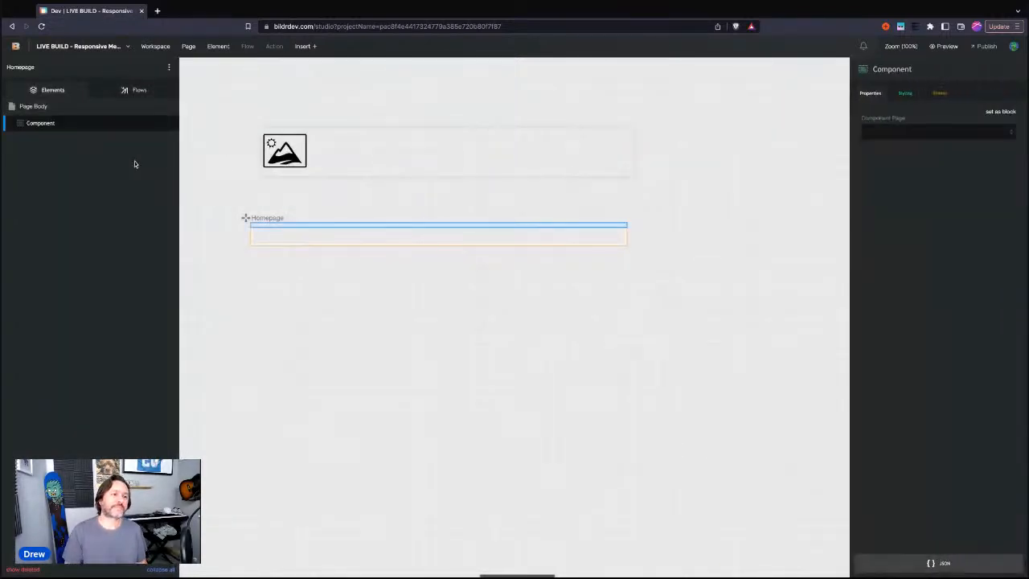
click(907, 135)
click(899, 330)
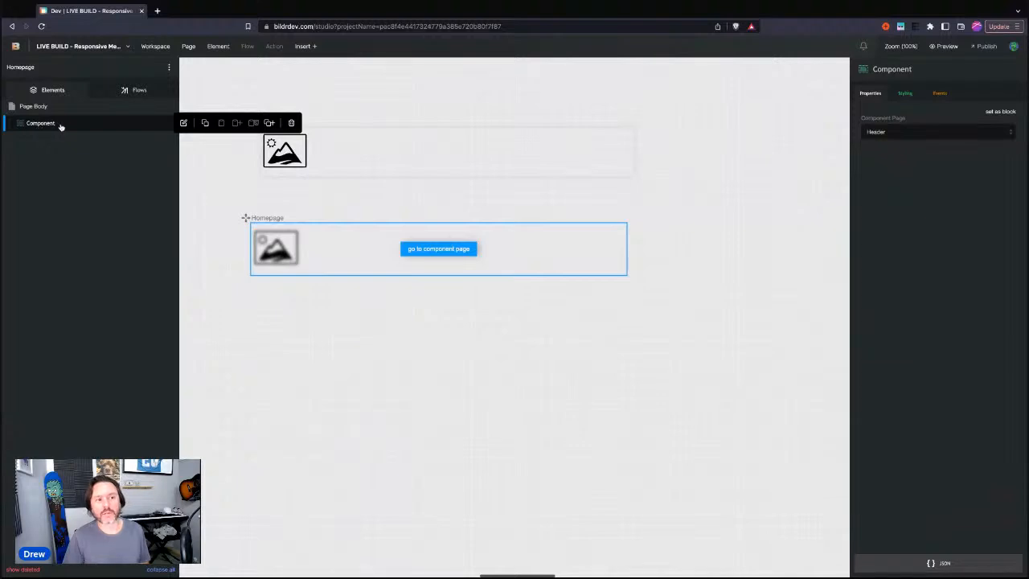
Rename the Homepage's component element as "Component - Header"
click(939, 69)
text(- Headewr)
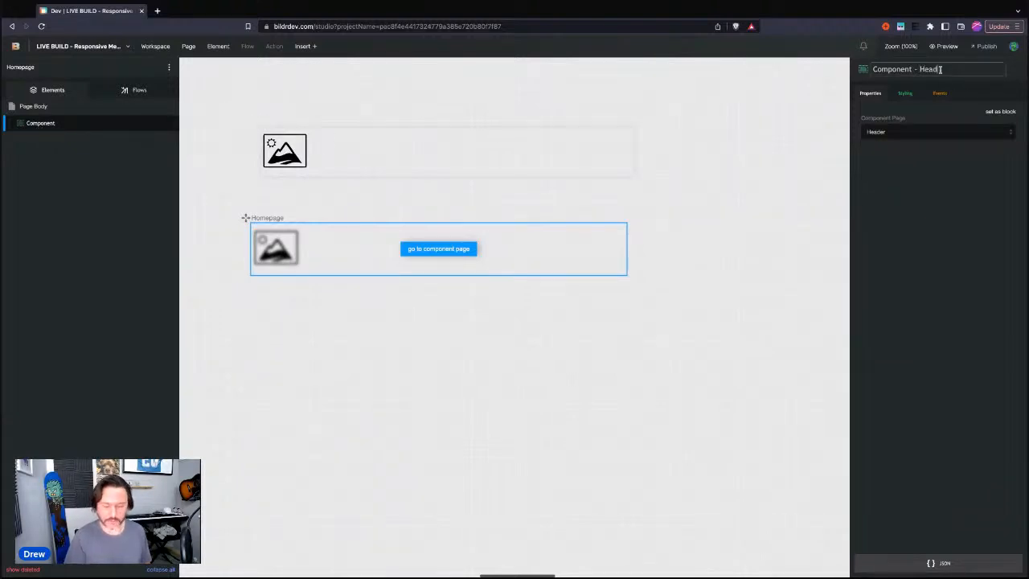
key(BackSpace)
key(BackSpace)
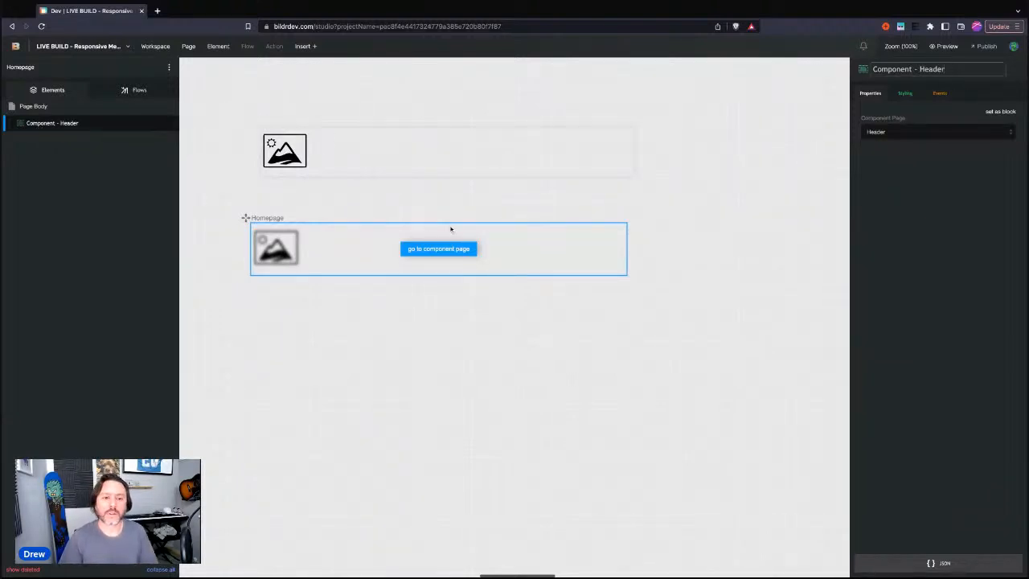
Add a Section element to the Homepage body and place it below the header component in the element order
double_click(317, 147)
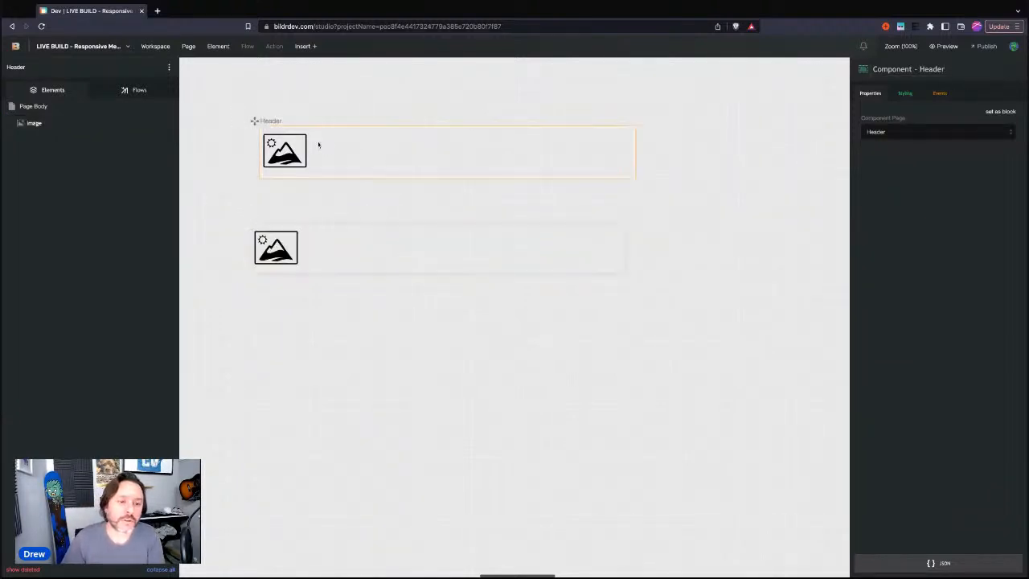
click(330, 253)
click(57, 125)
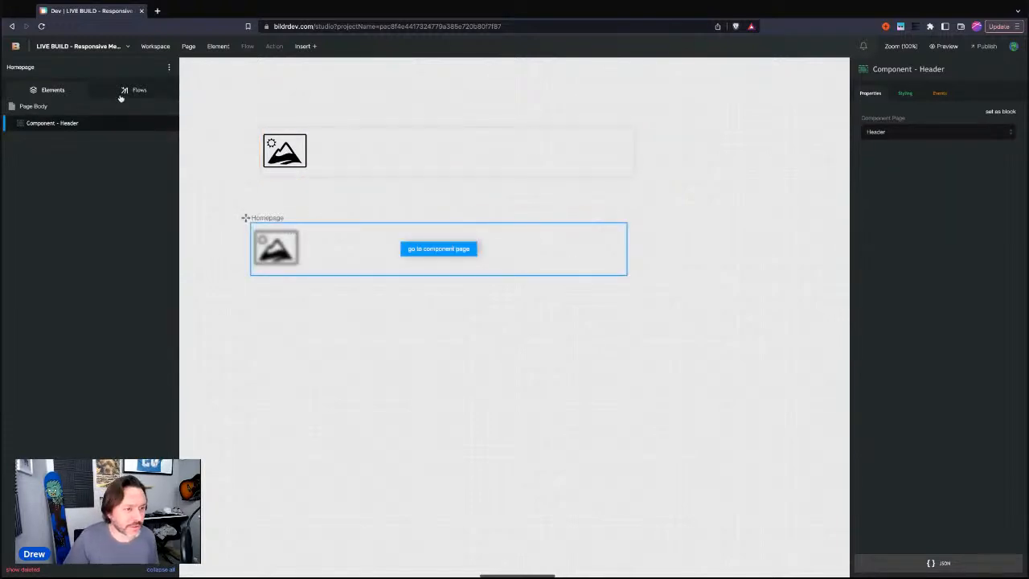
click(208, 106)
text(section)
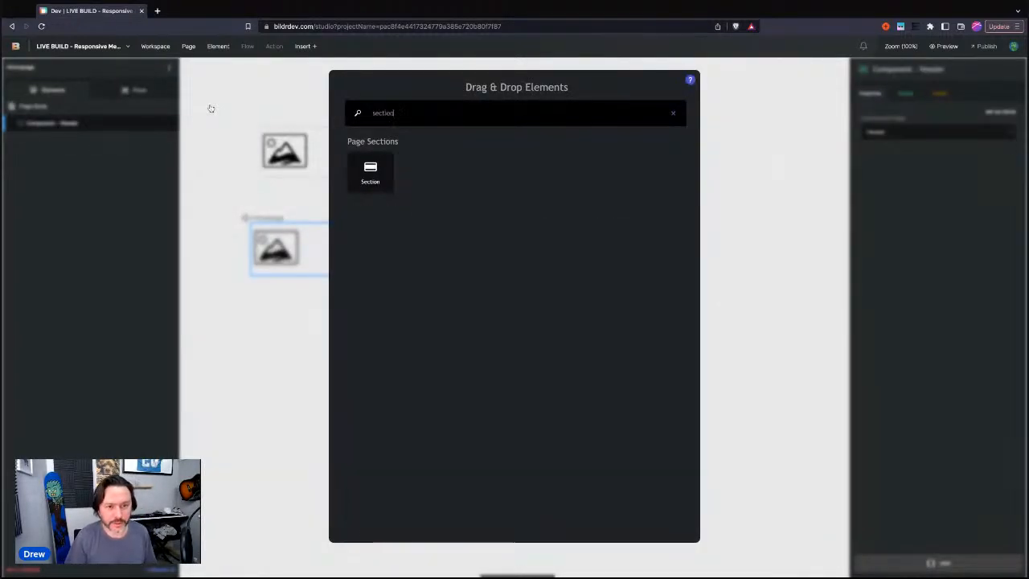
click(369, 170)
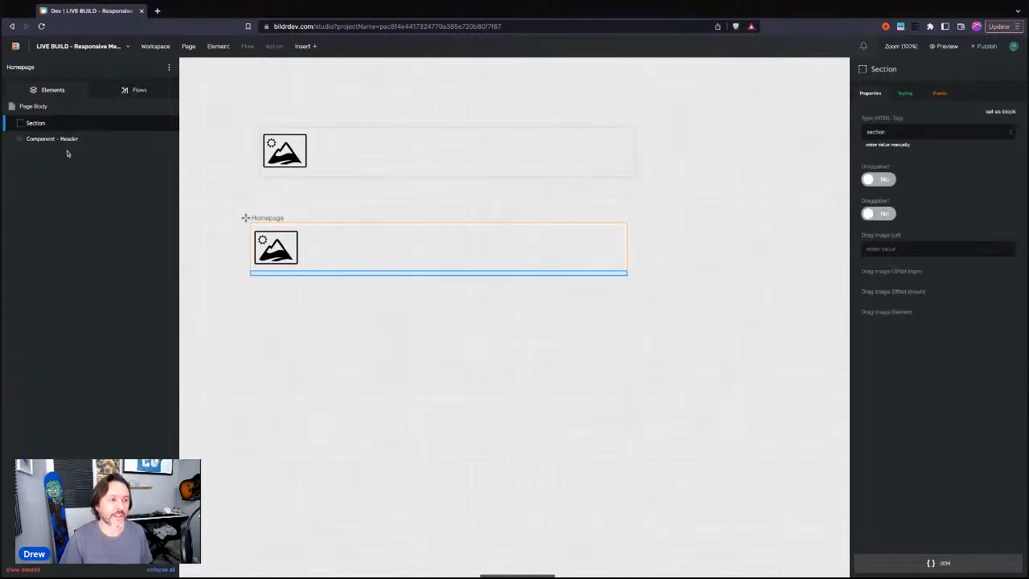
mouse_move(54, 131)
mouse_down()
mouse_move(46, 137)
mouse_move(69, 135)
mouse_up()
Nest a Container inside the Homepage's section and a Div inside that container
click(206, 138)
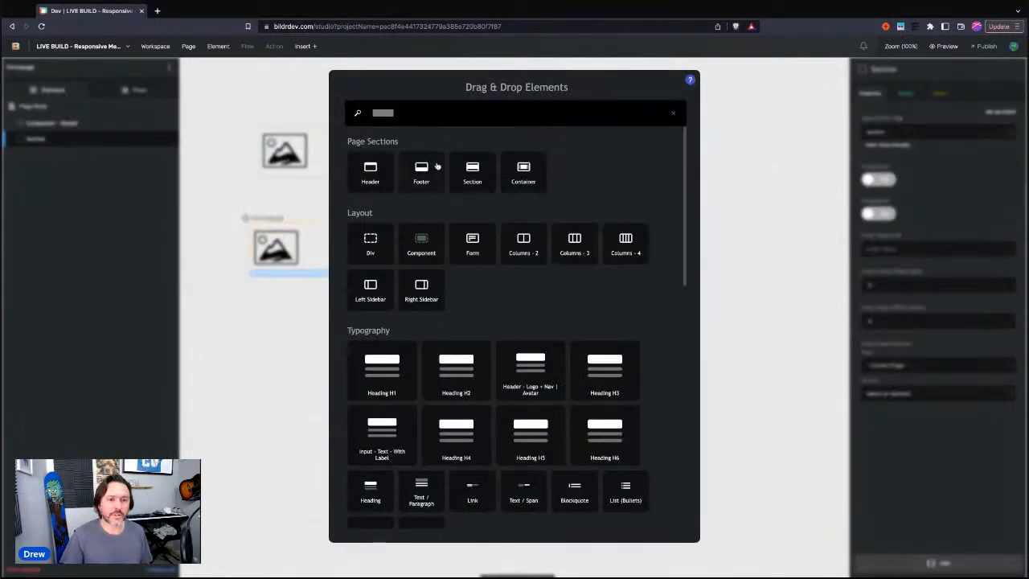
click(514, 172)
click(83, 156)
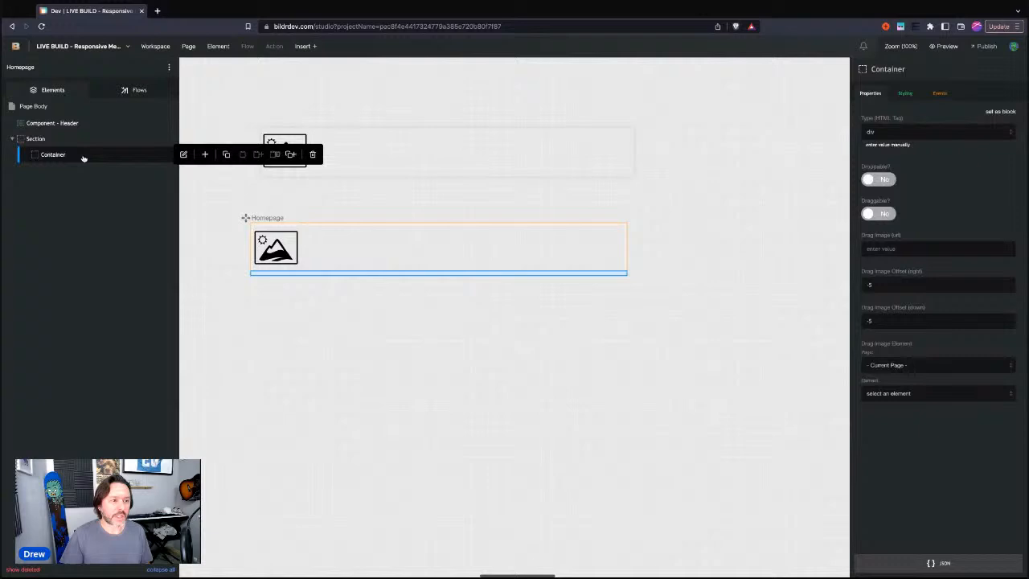
click(207, 155)
click(371, 237)
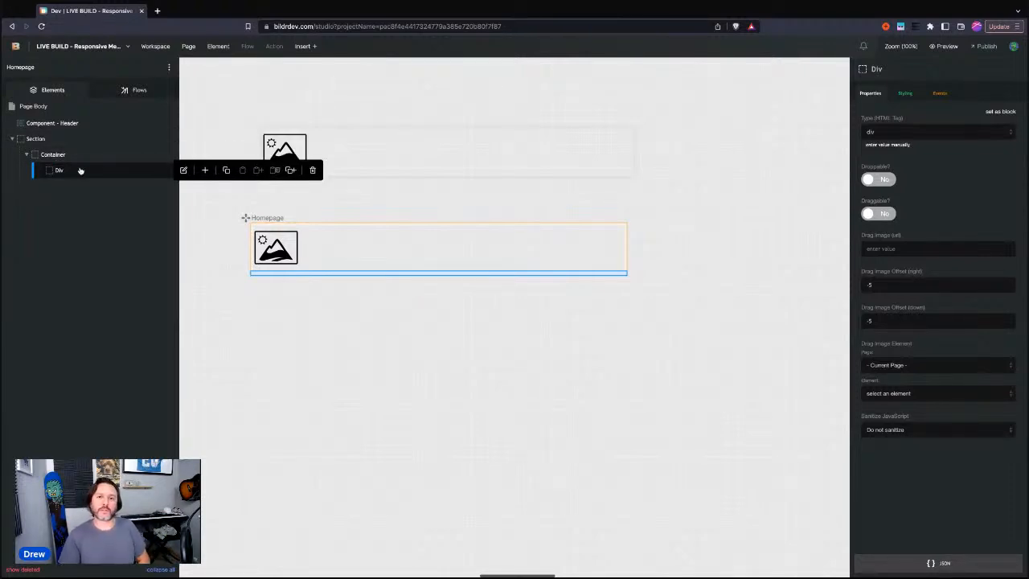
Review the styling of the Homepage's Section, Container and Div, including the properties defined in the Container style class
click(36, 141)
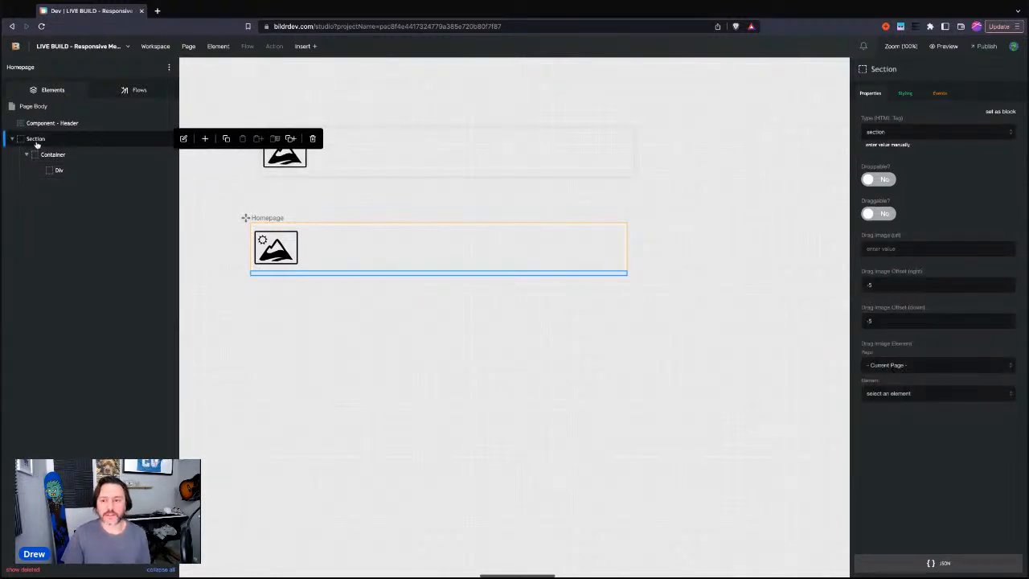
click(903, 93)
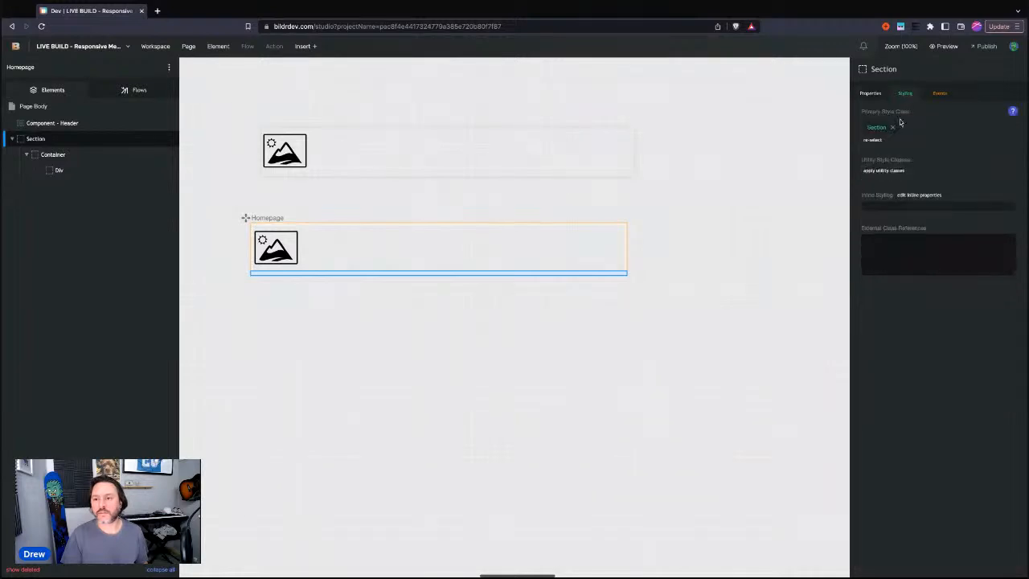
click(70, 157)
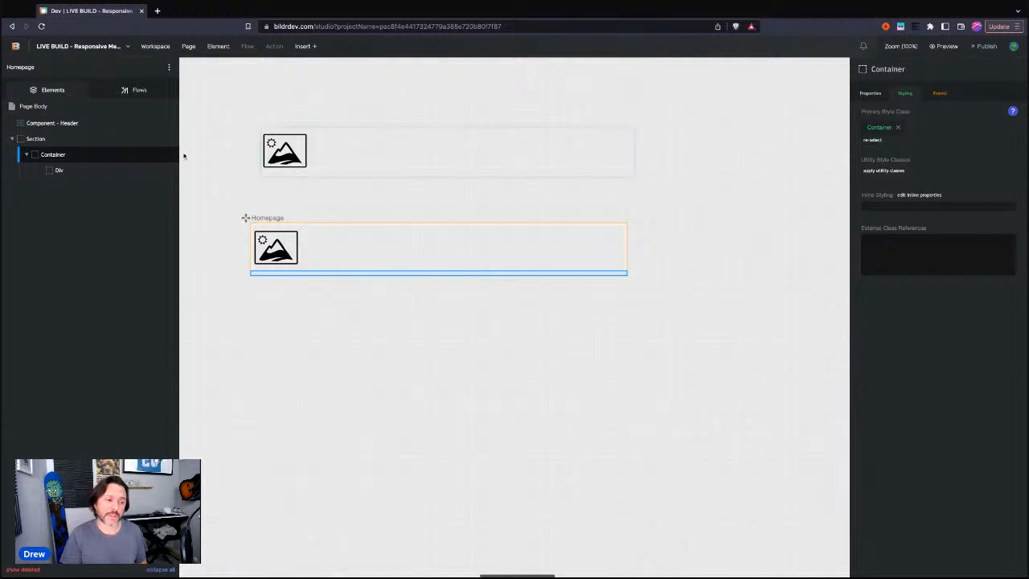
click(59, 170)
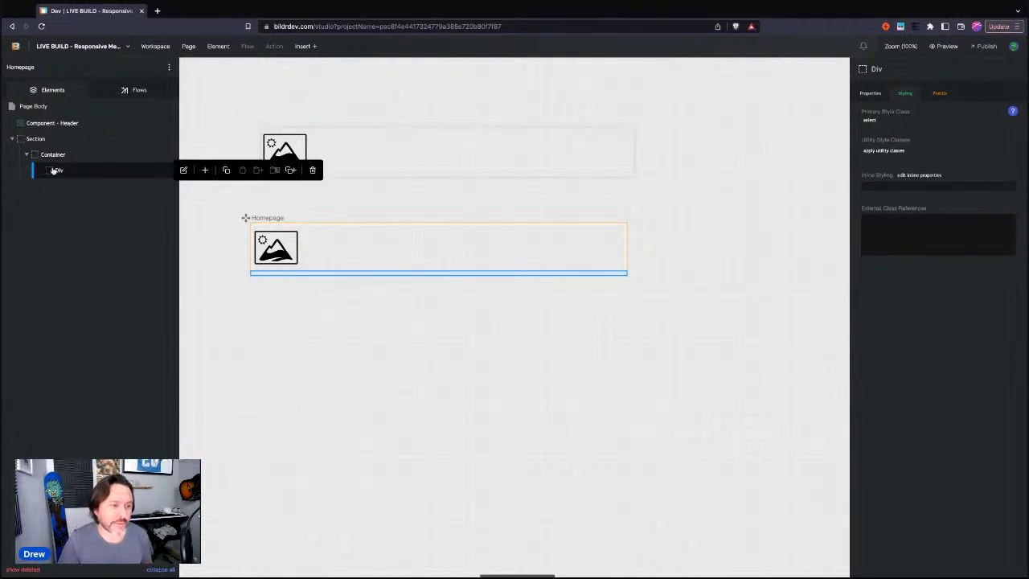
click(35, 140)
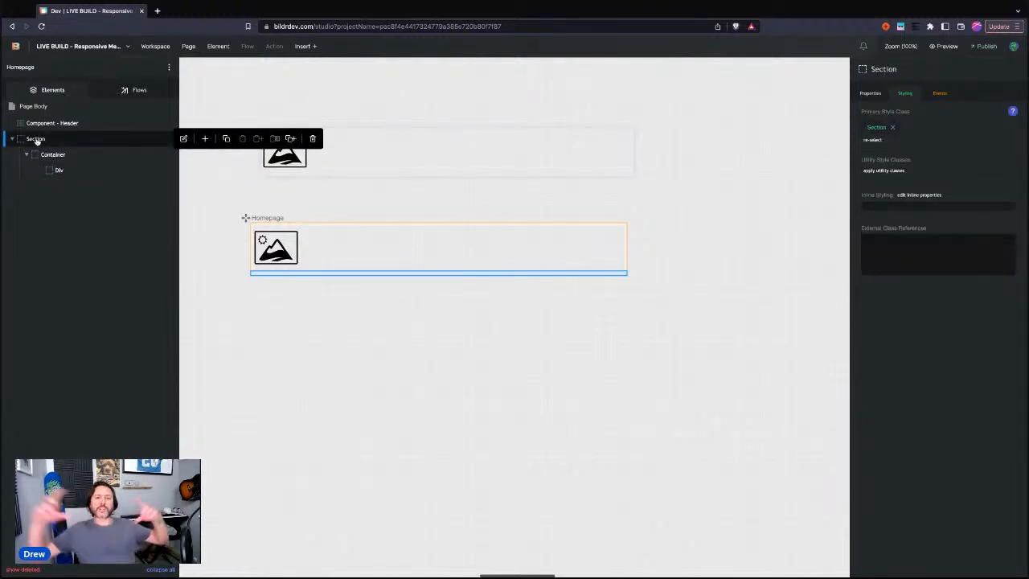
click(51, 155)
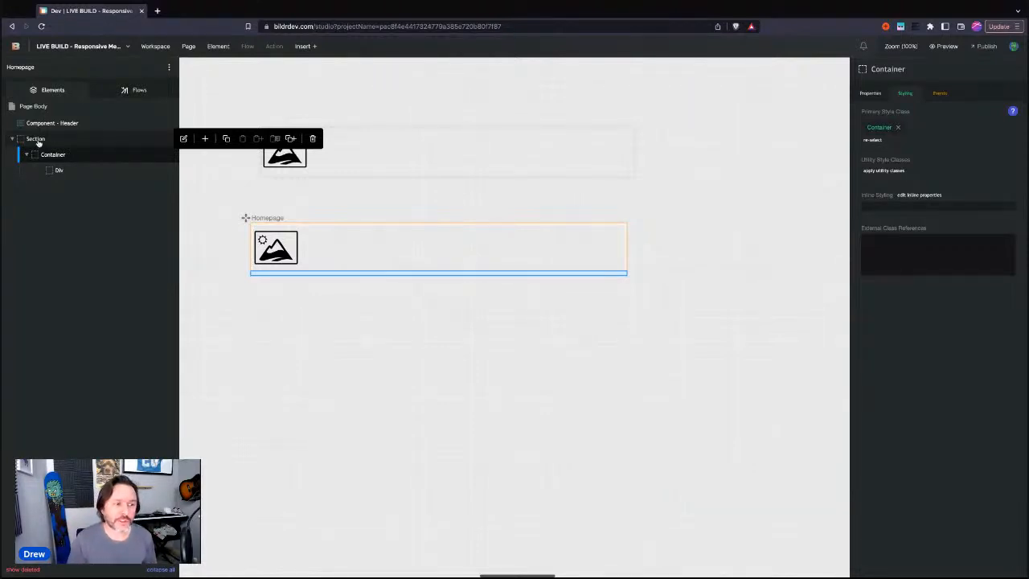
click(36, 142)
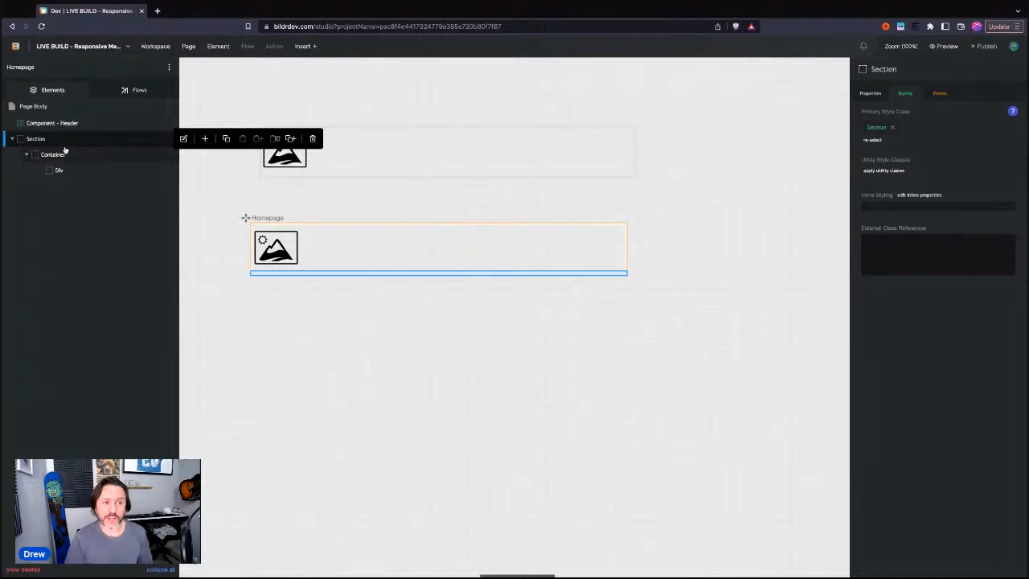
click(64, 155)
click(918, 195)
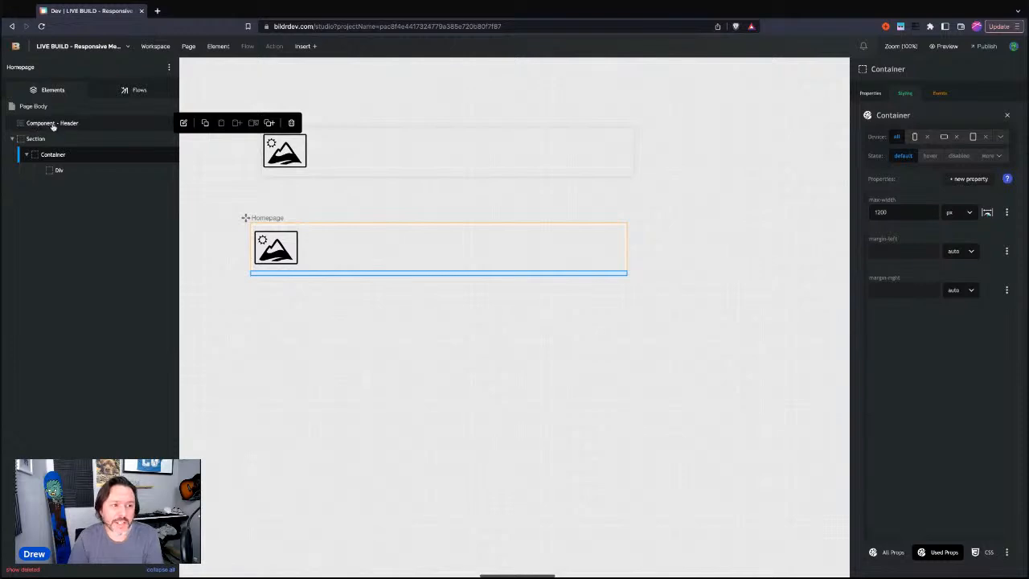
Add a generic Heading element inside the Div of the Homepage's container
click(68, 172)
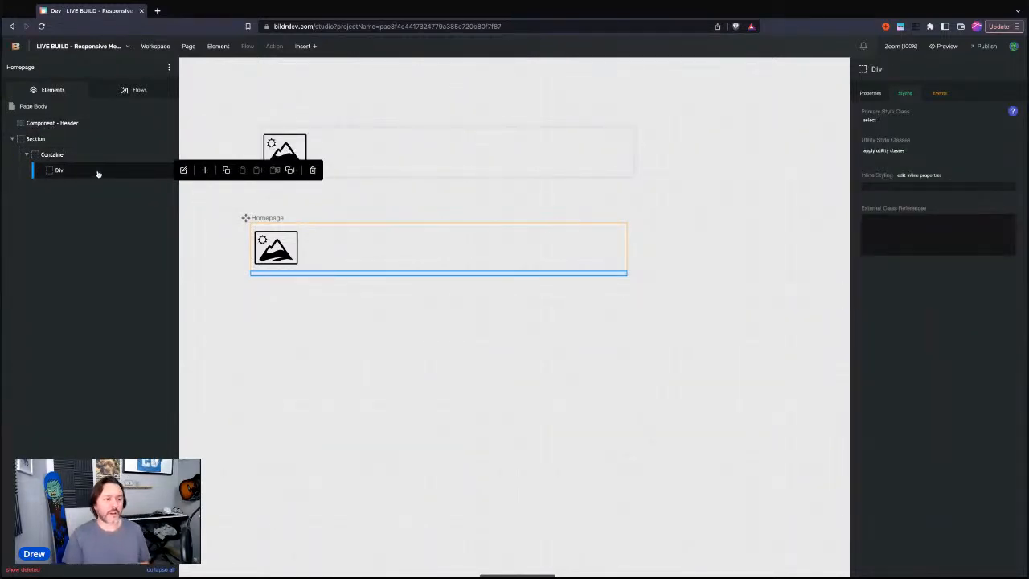
click(205, 169)
text(heading)
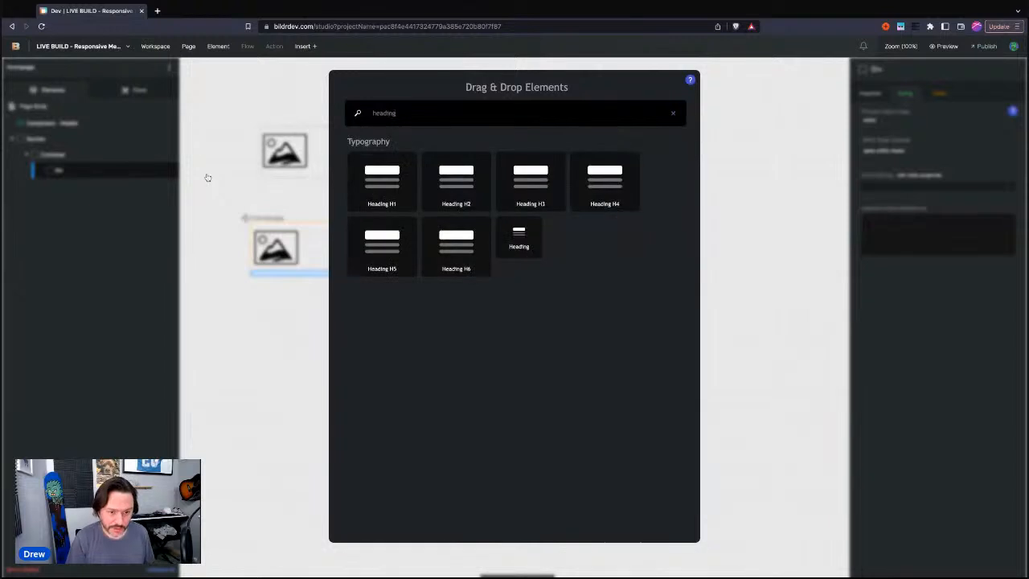
click(514, 240)
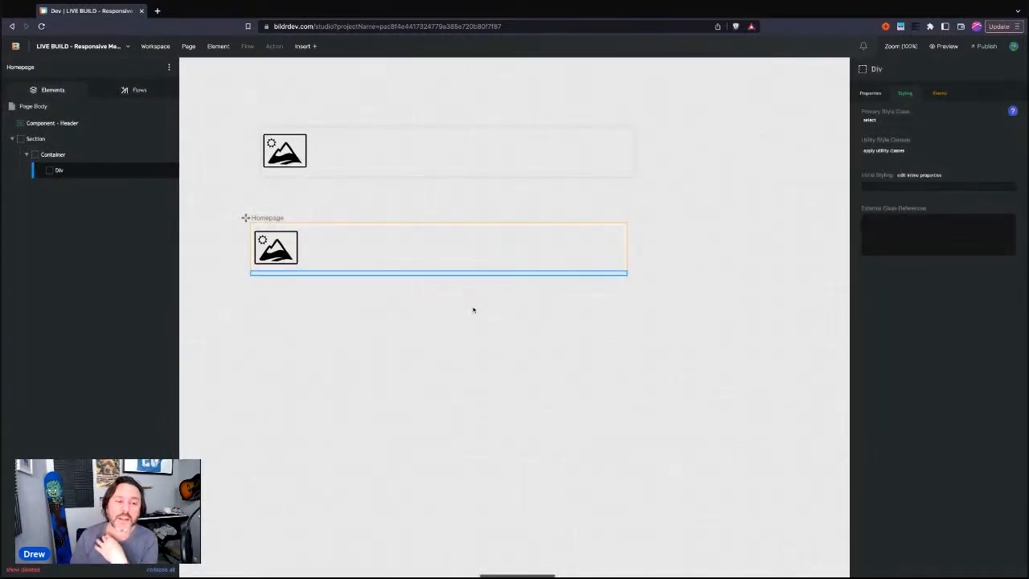
key(h)
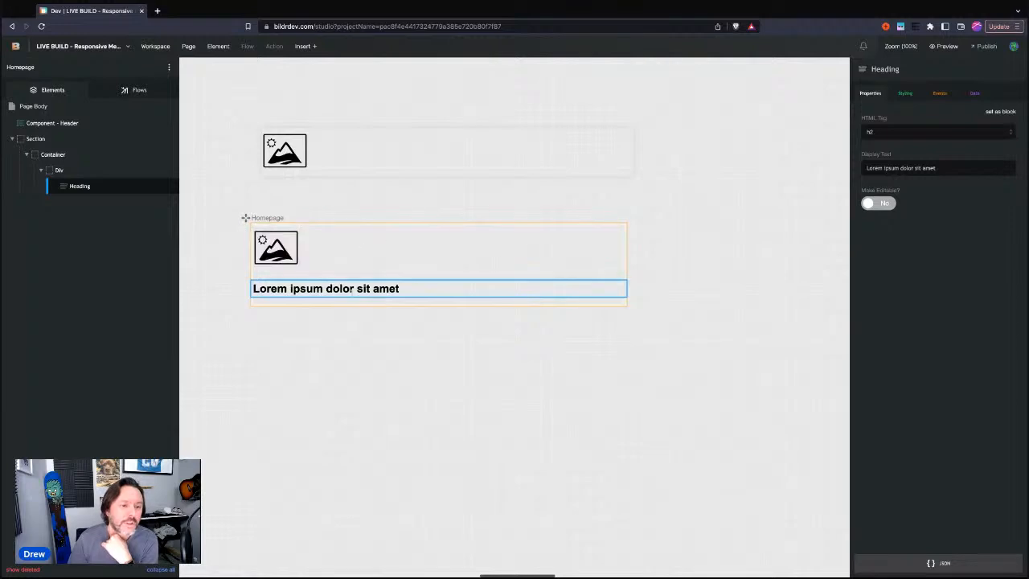
Switch to the Header page and add a Header element to its page body
click(391, 159)
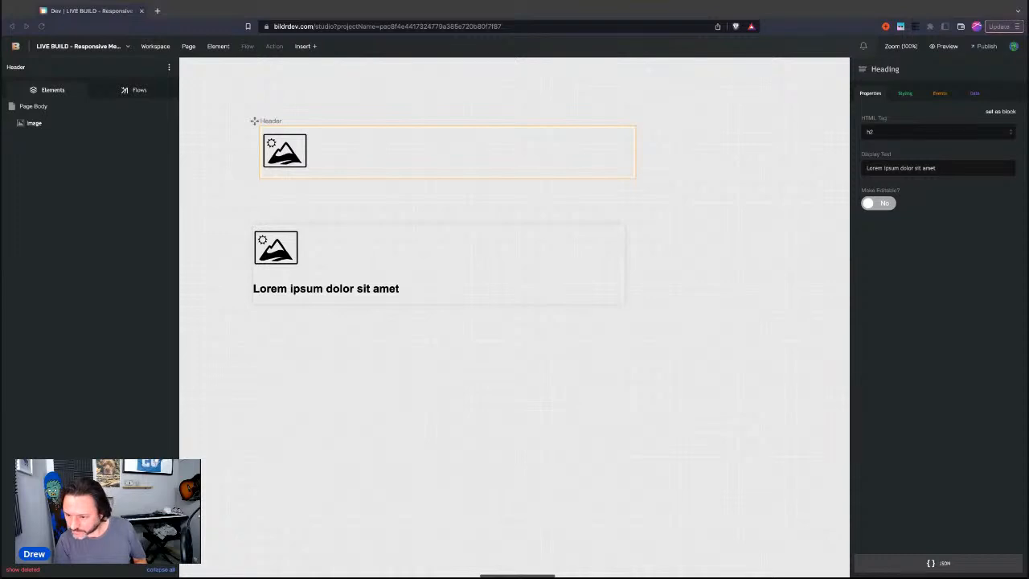
click(191, 14)
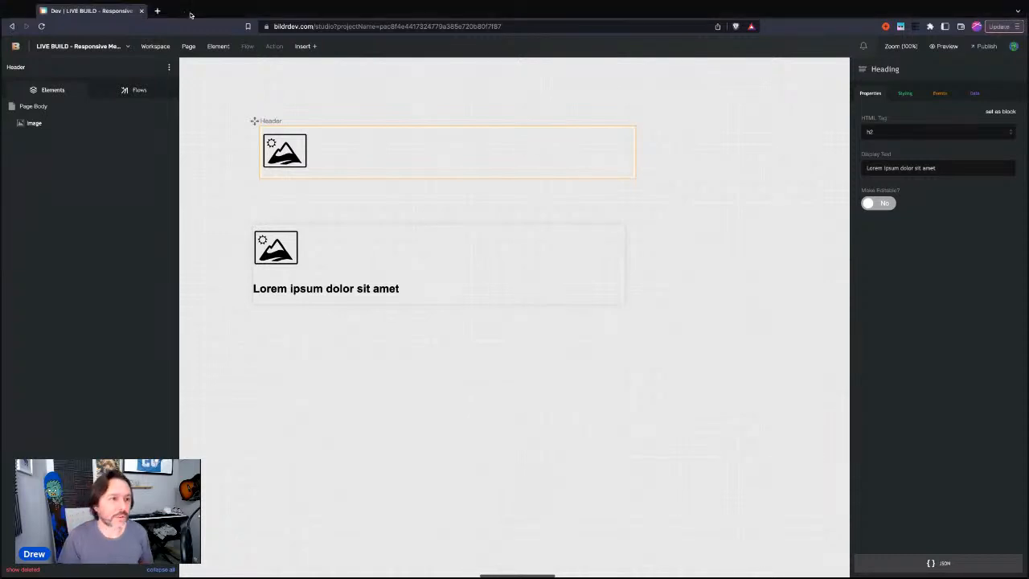
click(69, 123)
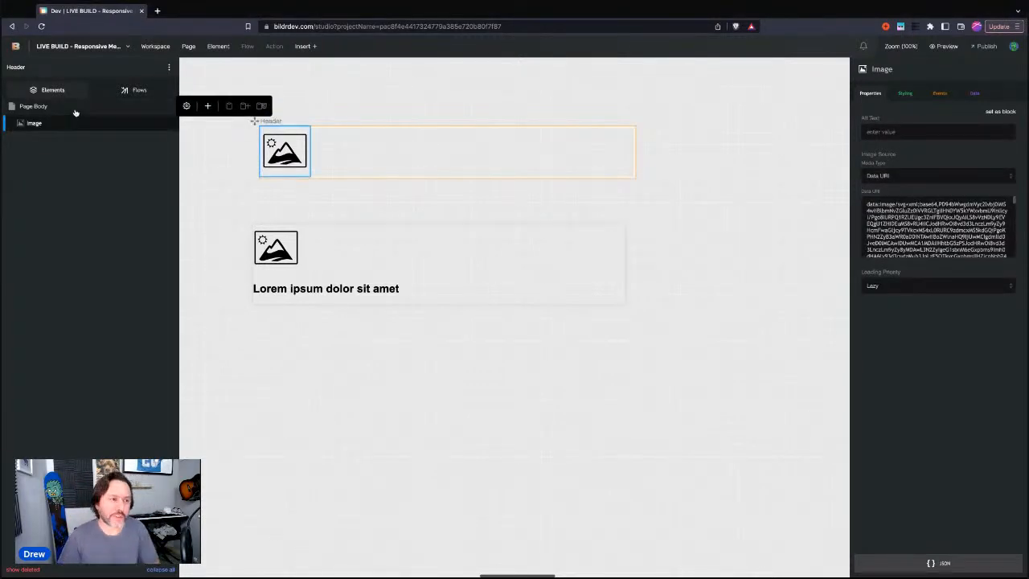
click(68, 108)
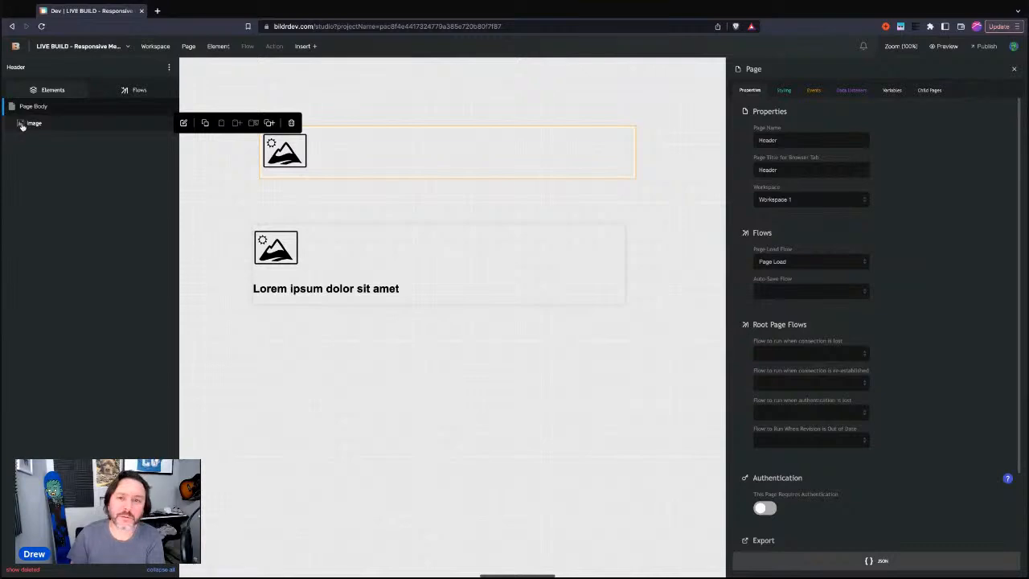
mouse_move(58, 108)
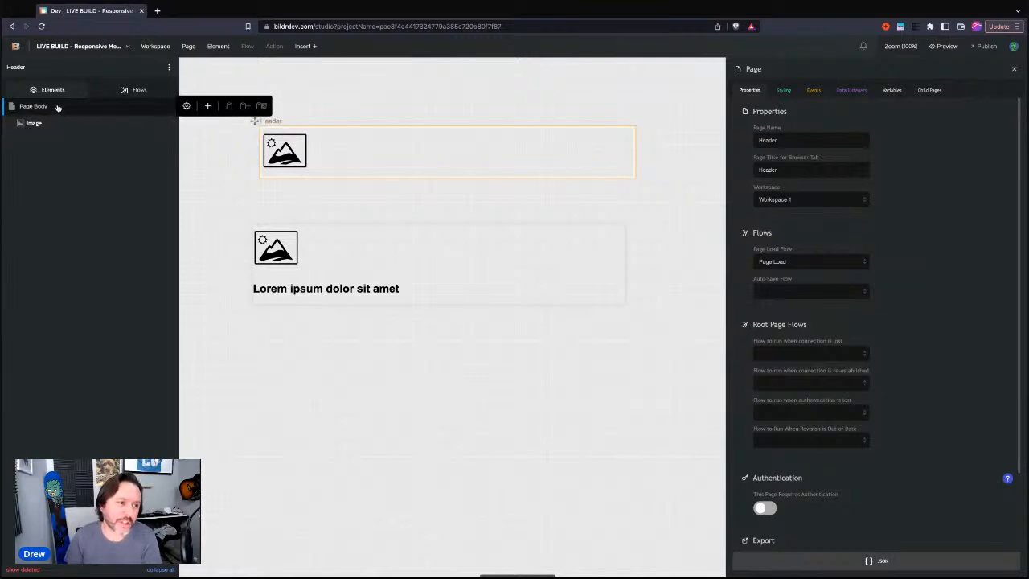
click(207, 106)
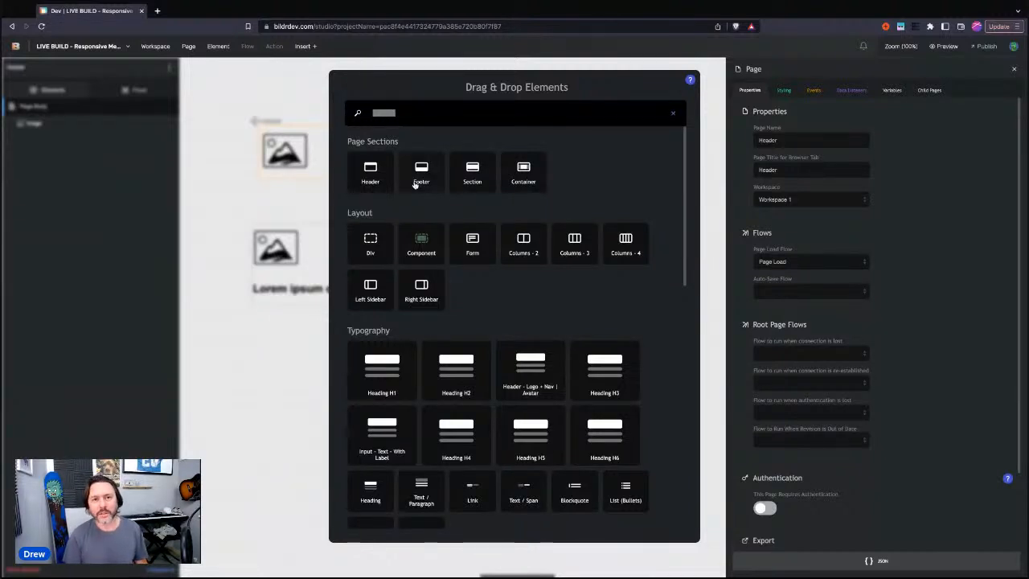
click(371, 174)
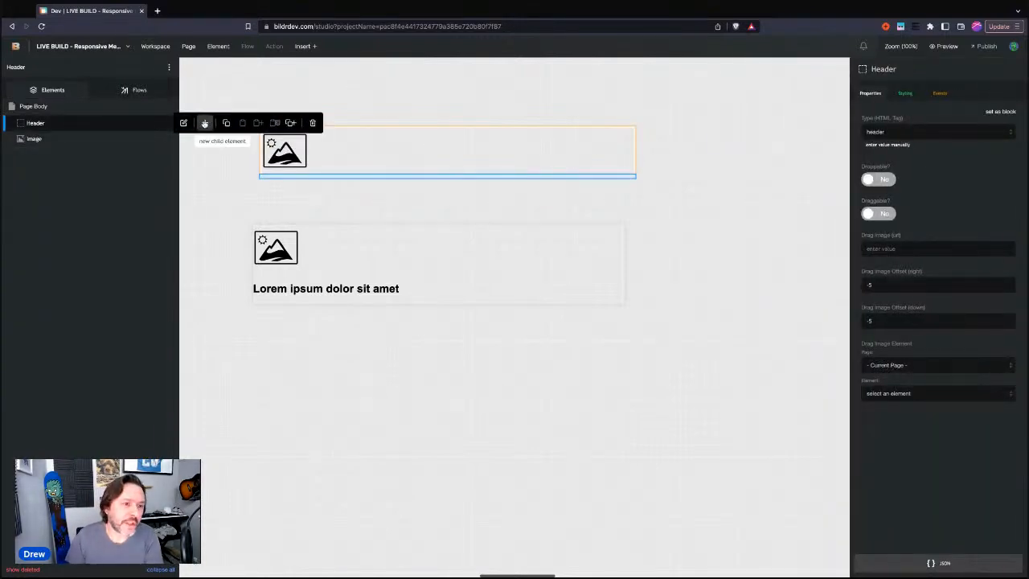
Nest a Container inside the Header element and a Div inside that container
click(205, 122)
click(517, 173)
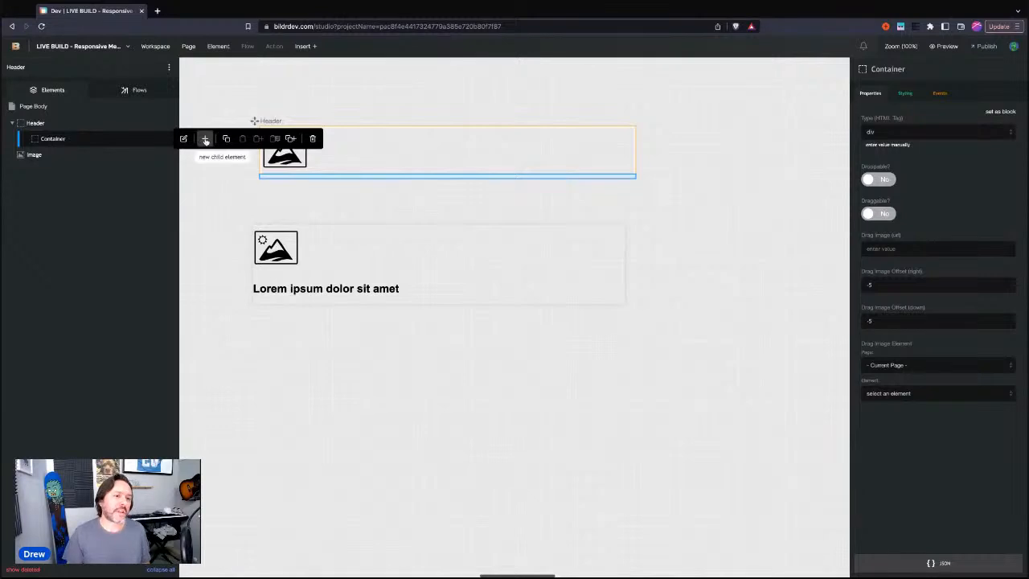
click(206, 142)
text(div)
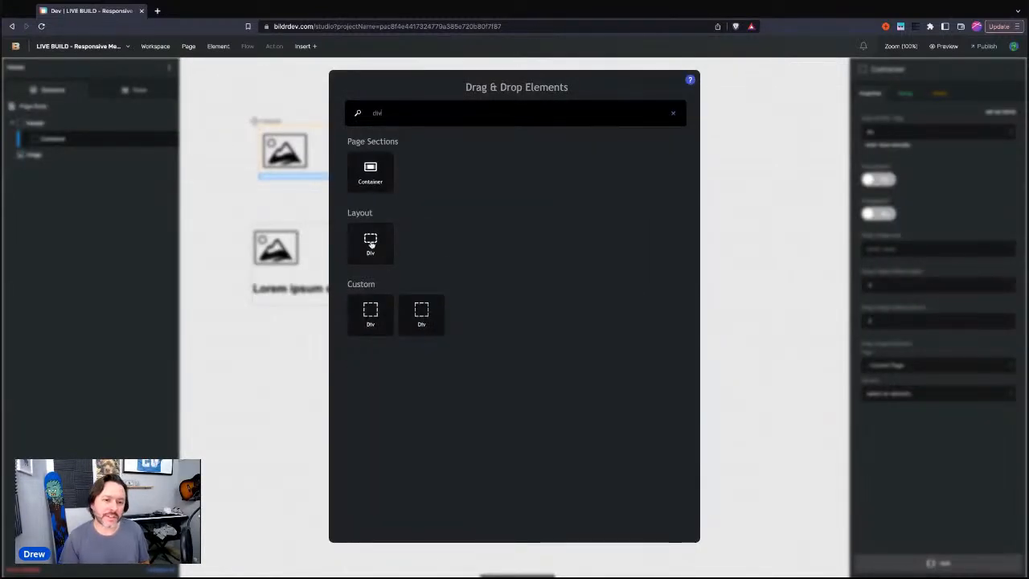
click(370, 242)
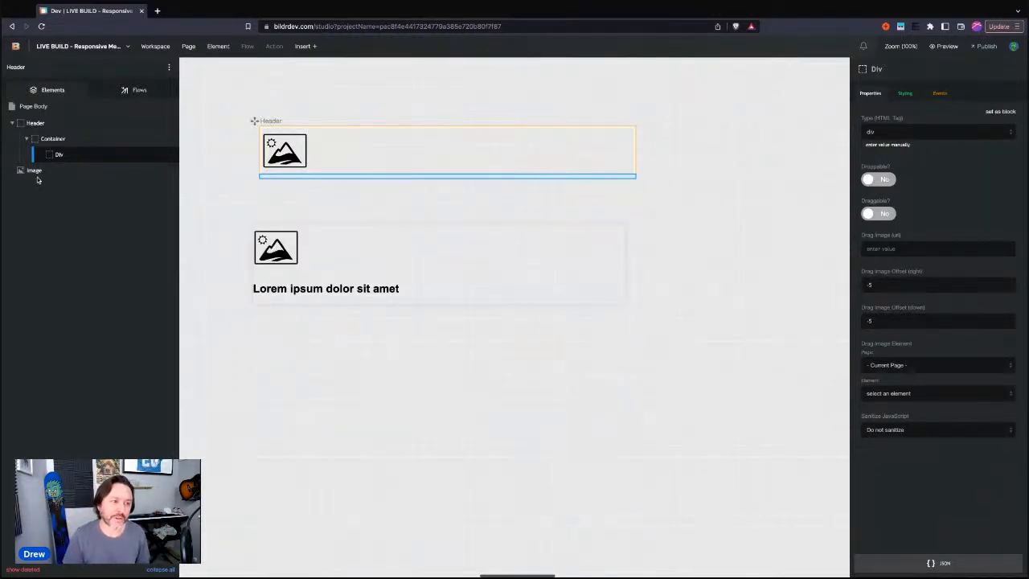
Rename the Div inside the header's container as "Div - Header Outer"
click(57, 156)
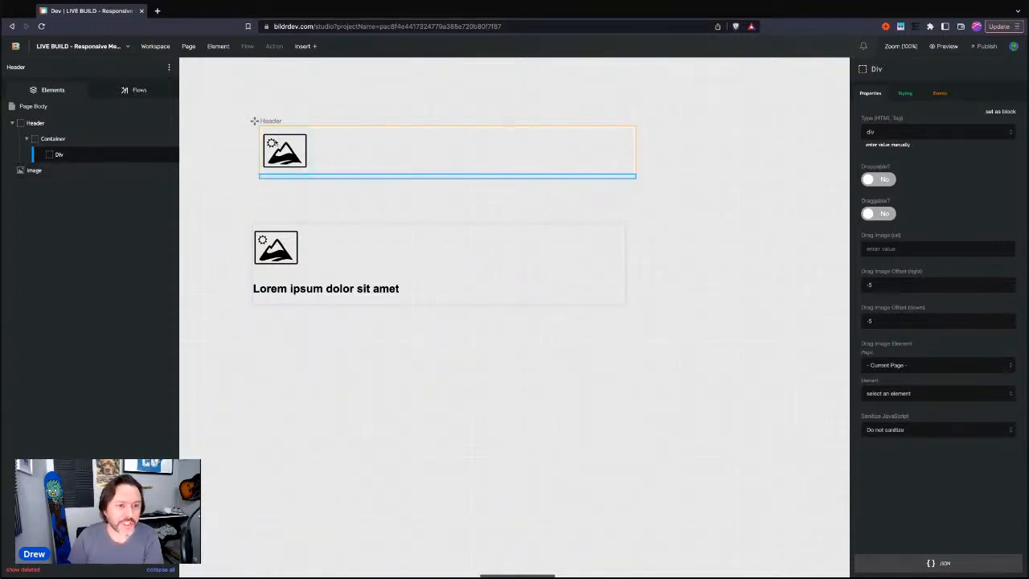
click(62, 156)
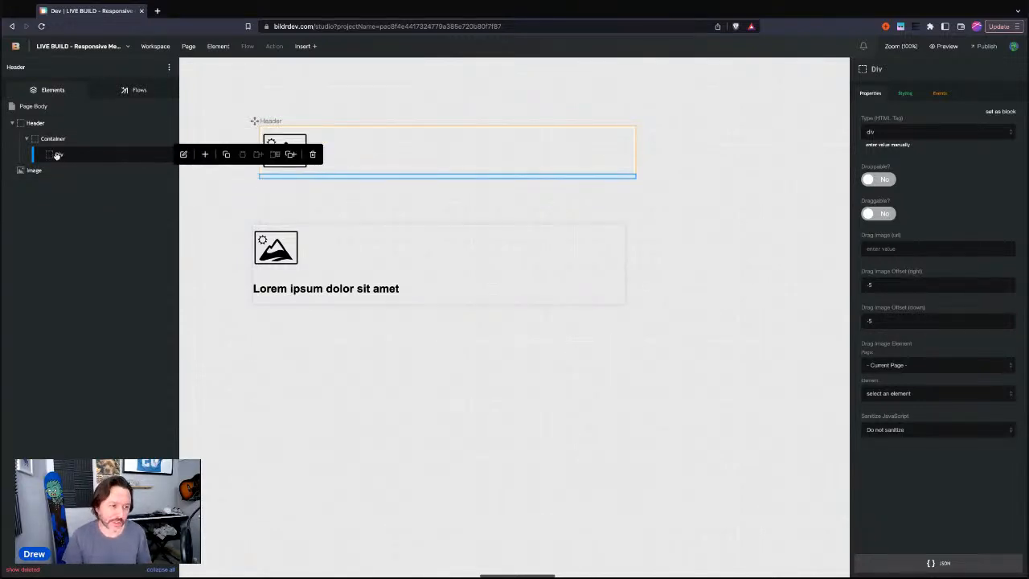
click(919, 69)
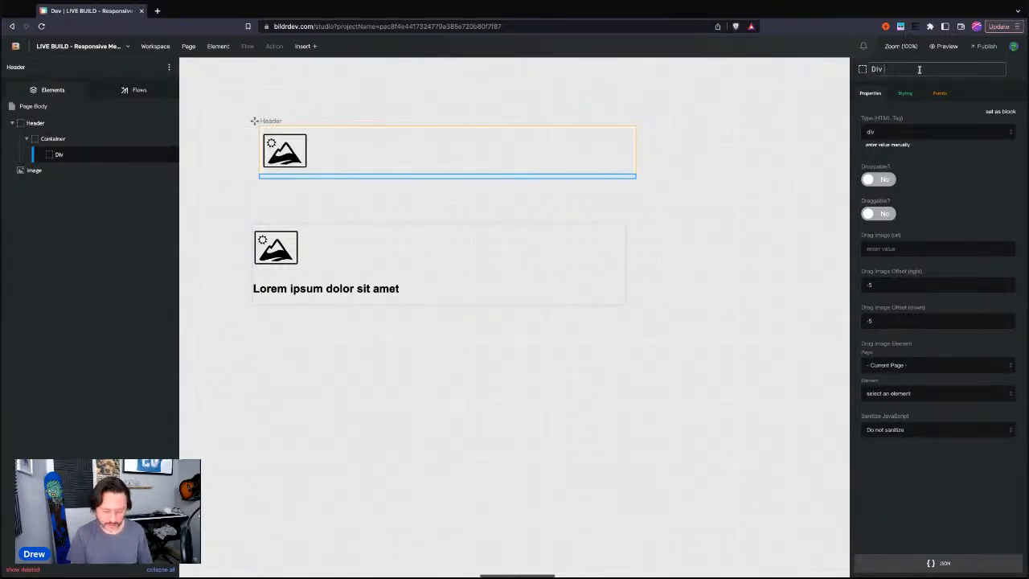
text(- Header Outer)
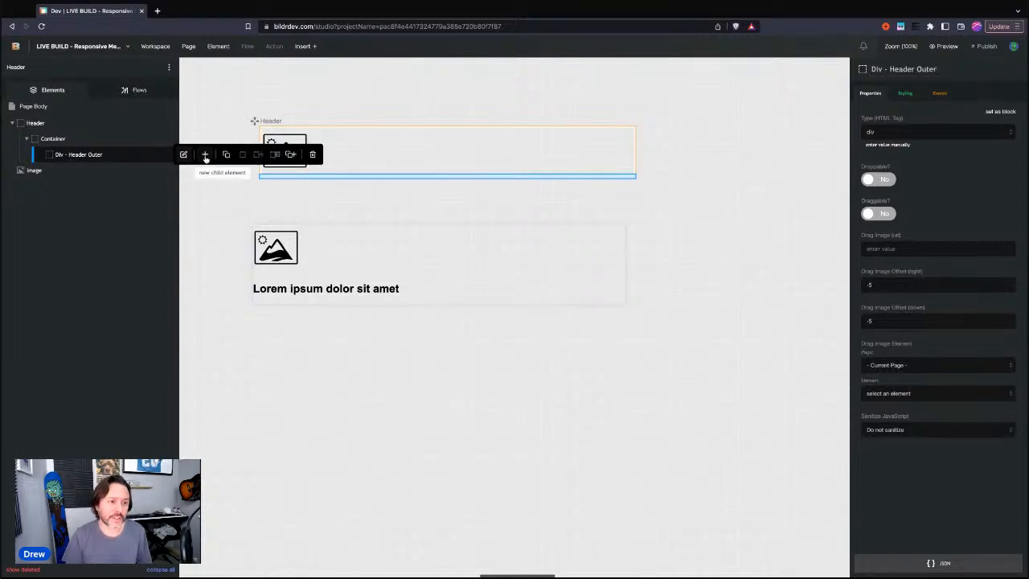
Add a child Div to Div - Header Outer and name it "Div - Logo"
click(207, 155)
drag(368, 237, 101, 175)
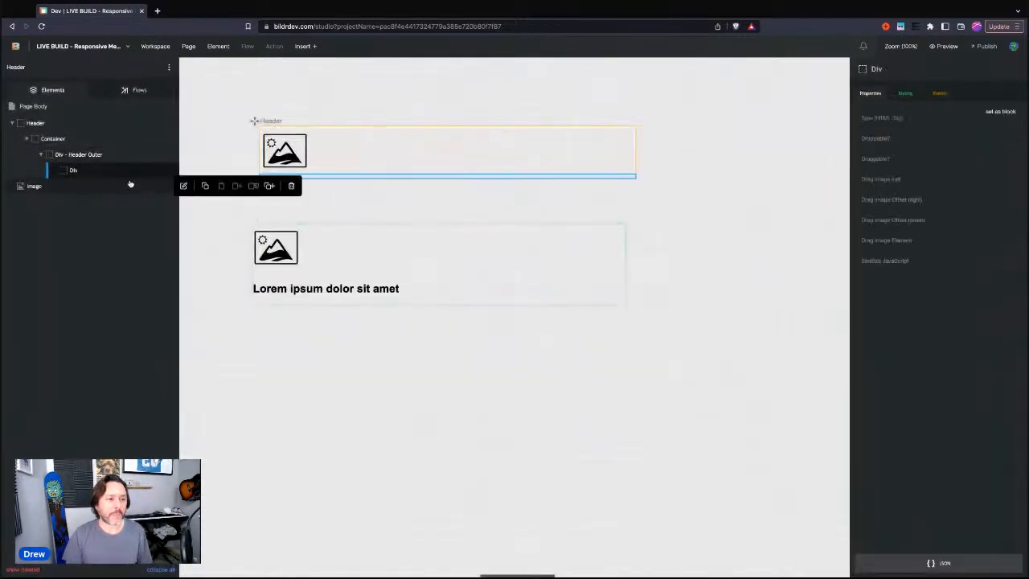
click(919, 69)
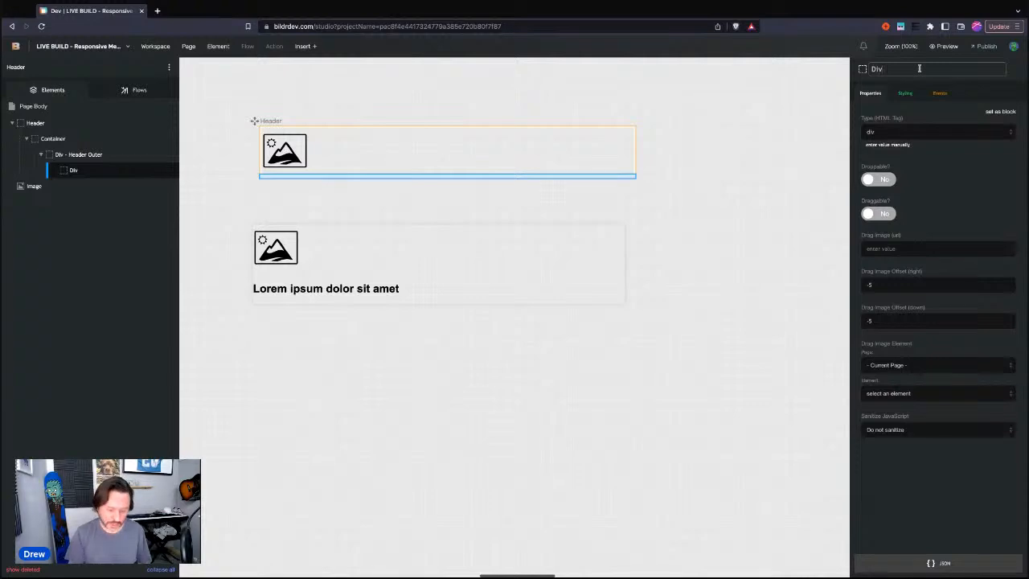
text(- Logo)
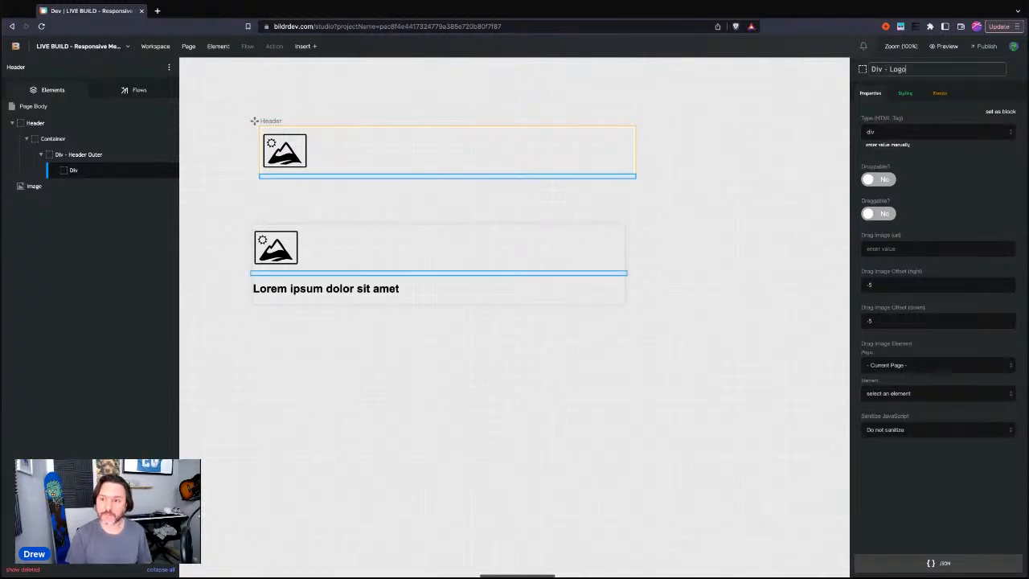
Duplicate Div - Logo within Div - Header Outer and rename the copy "Div - Menu"
mouse_move(125, 175)
click(279, 170)
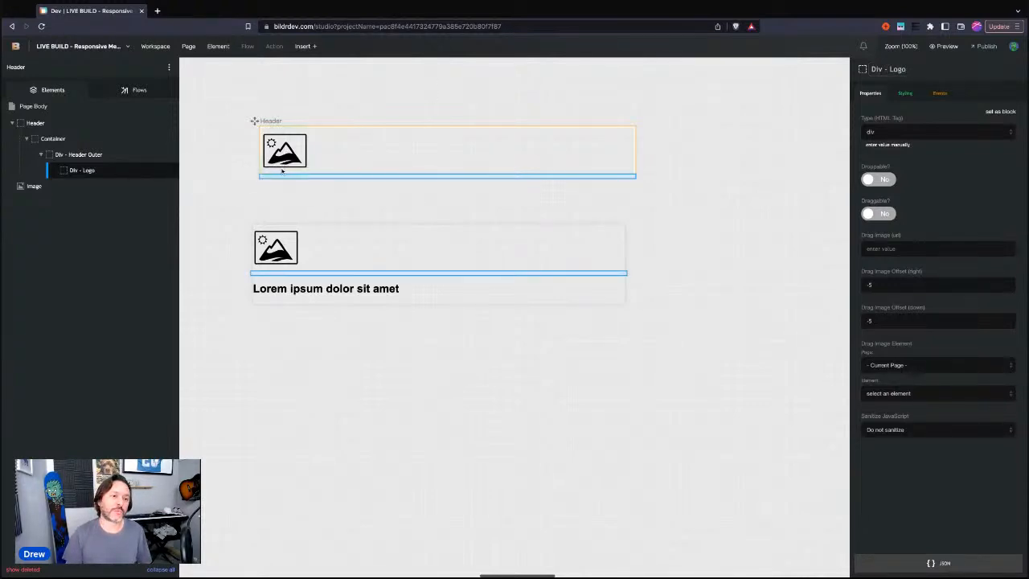
double_click(891, 69)
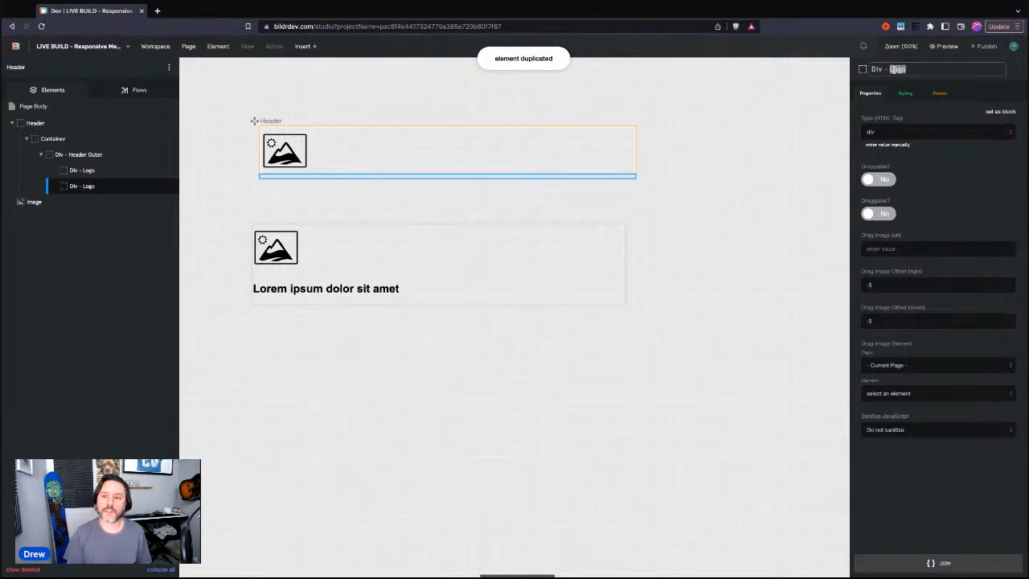
text(Menu)
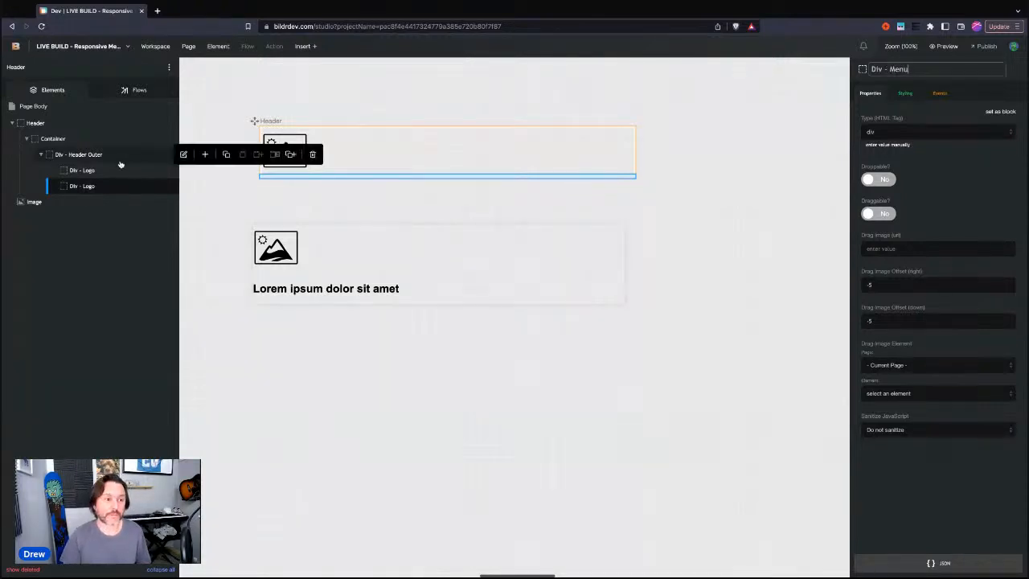
Move the Header page's image into Div - Logo and add a child Div to Div - Menu
drag(34, 202, 36, 202)
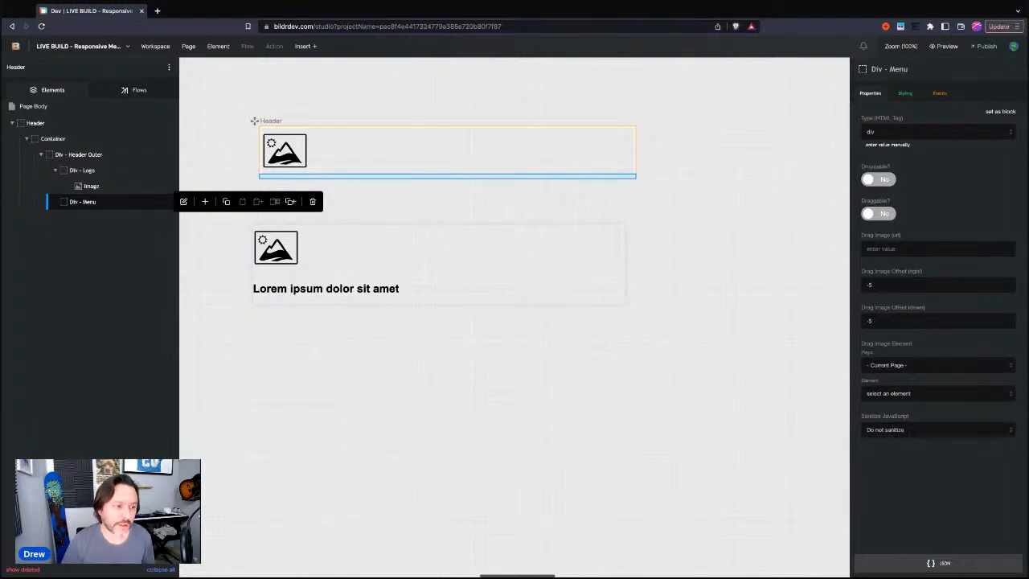
click(205, 201)
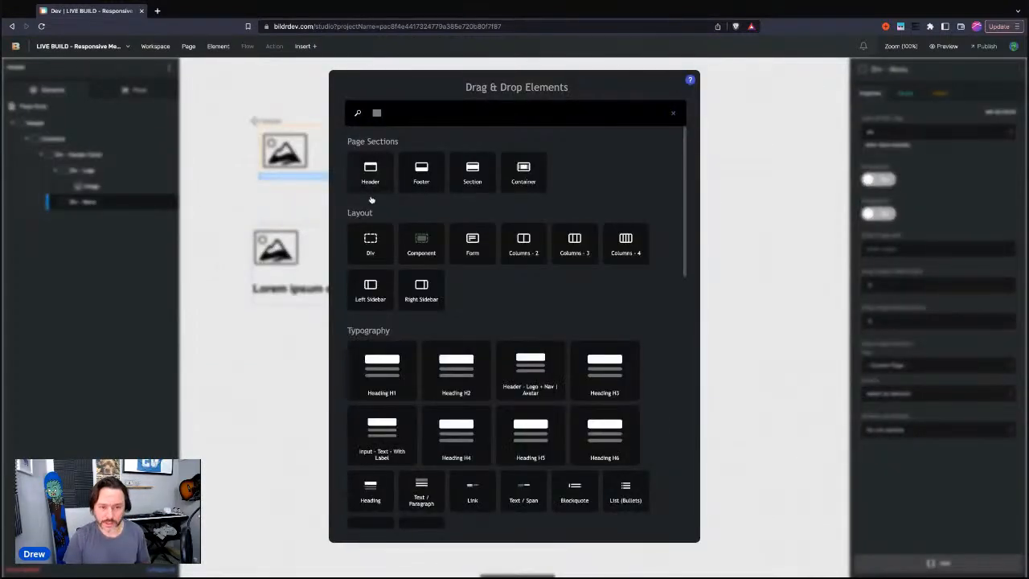
click(372, 243)
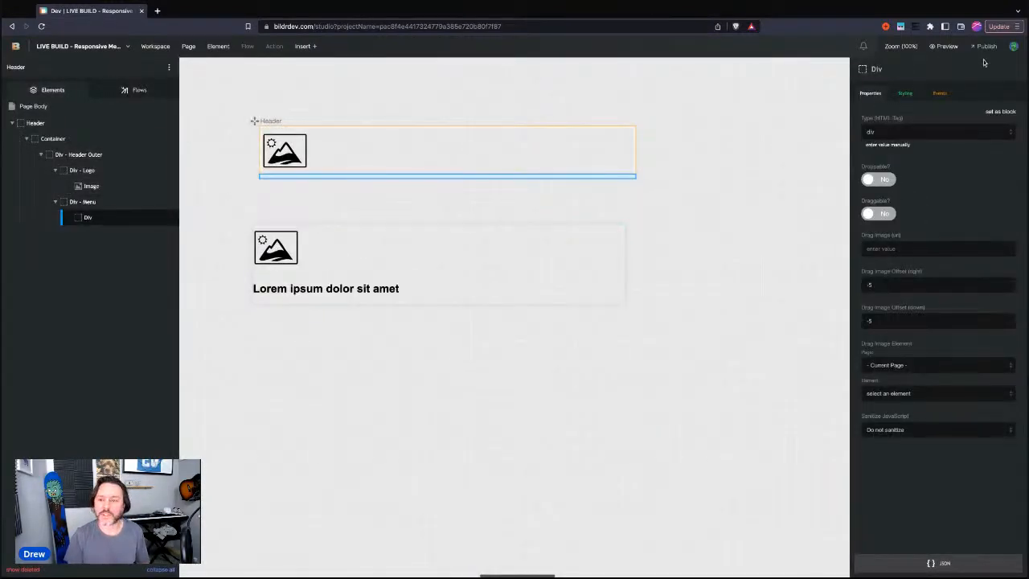
Rename the child Div inside Div - Menu as "Div - Menu Item"
click(936, 69)
text(- Menu)
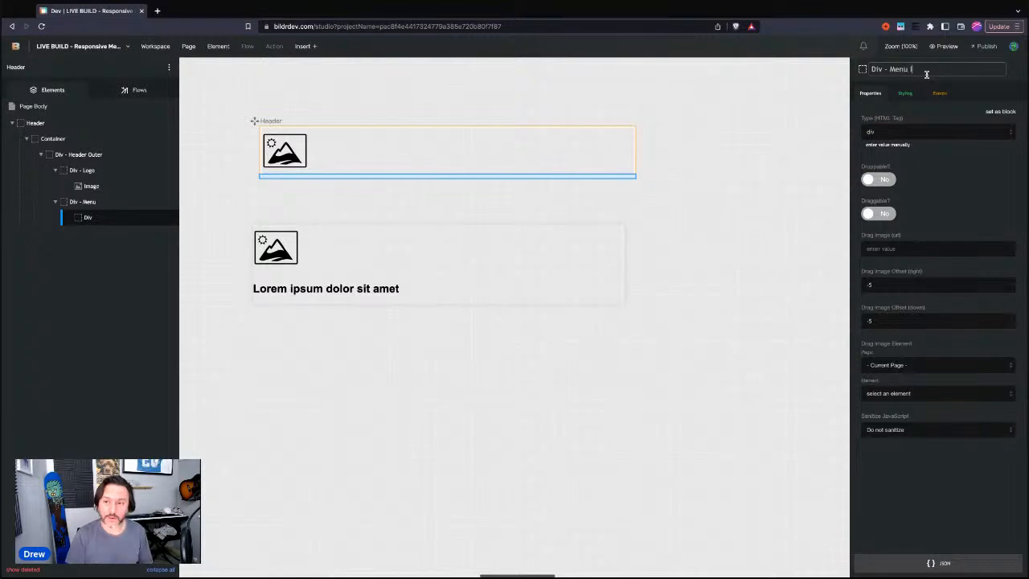
text( Item)
key(Return)
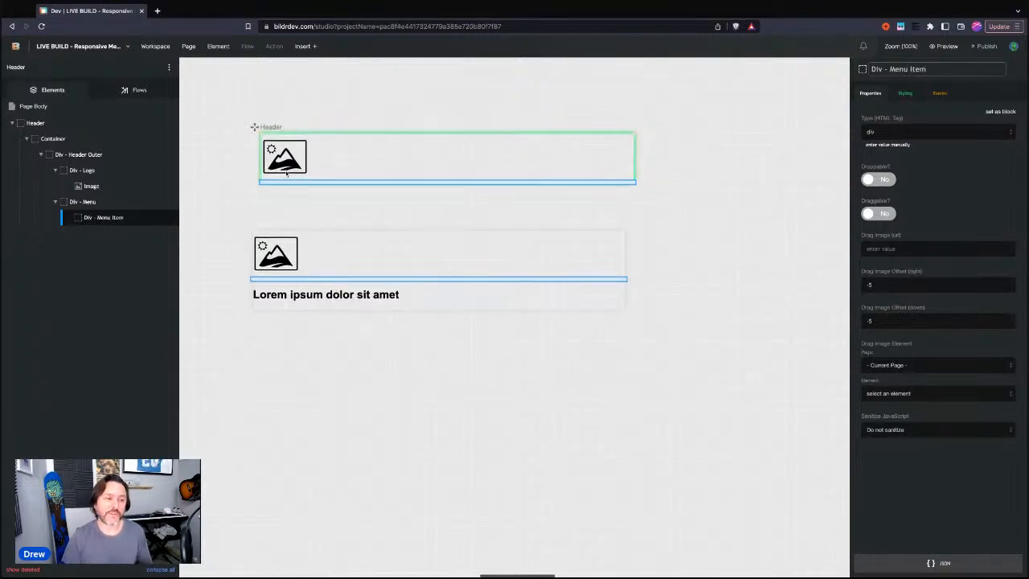
Add a Link element inside Div - Menu Item
mouse_move(111, 216)
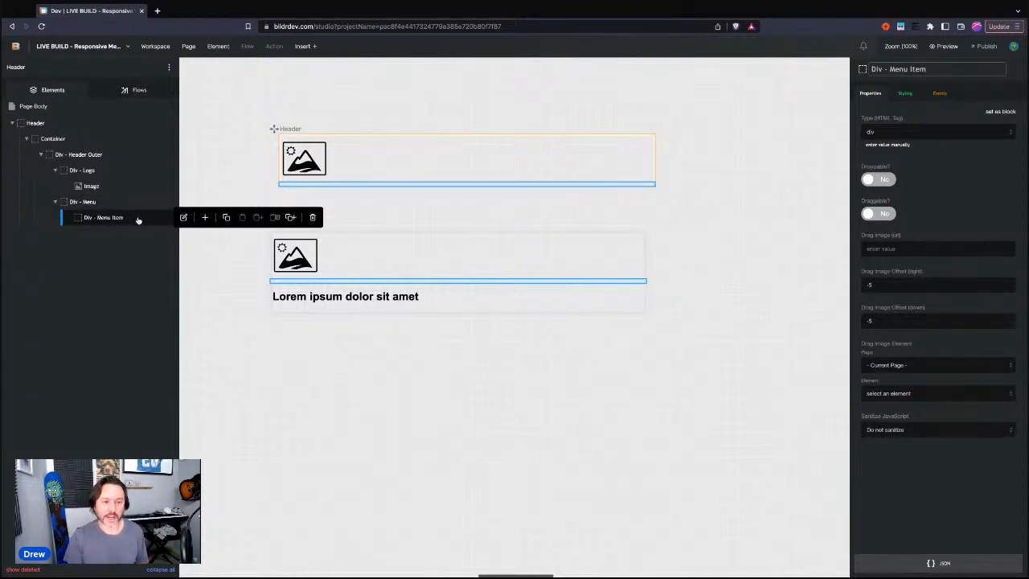
click(205, 218)
text(link)
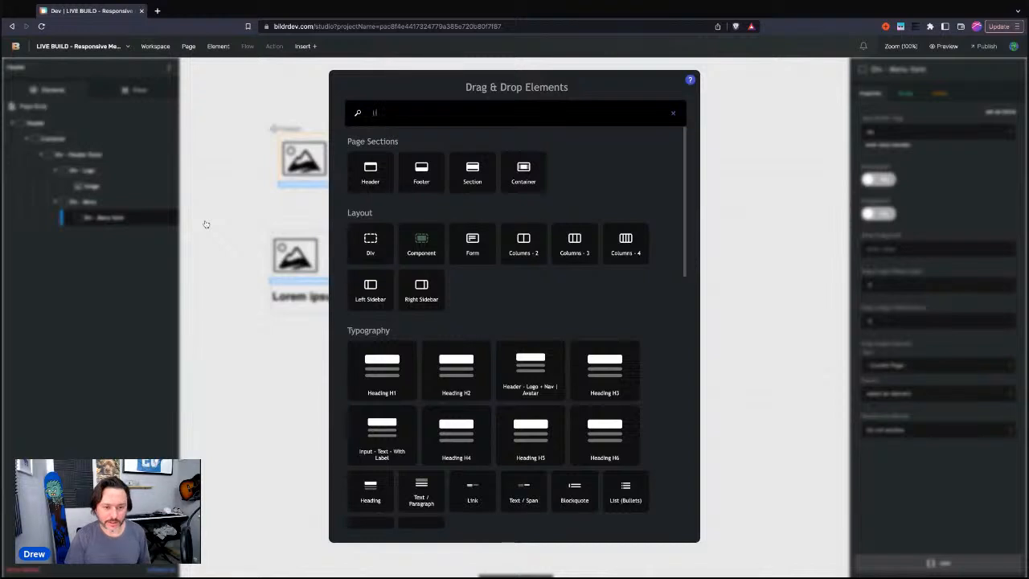
click(389, 178)
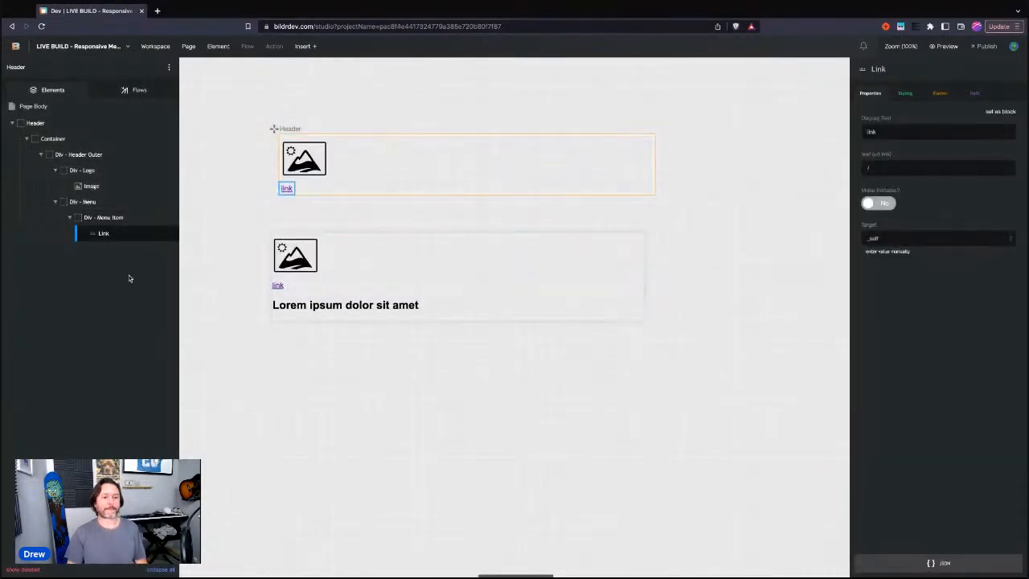
Duplicate Div - Menu Item with its link twice so that Div - Menu holds three menu items
click(418, 187)
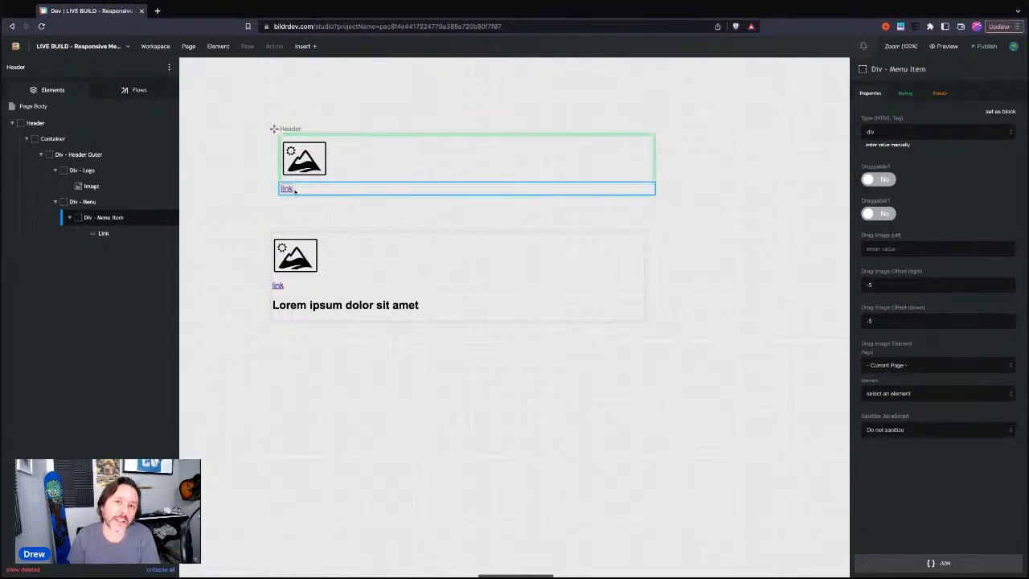
mouse_move(105, 217)
click(290, 218)
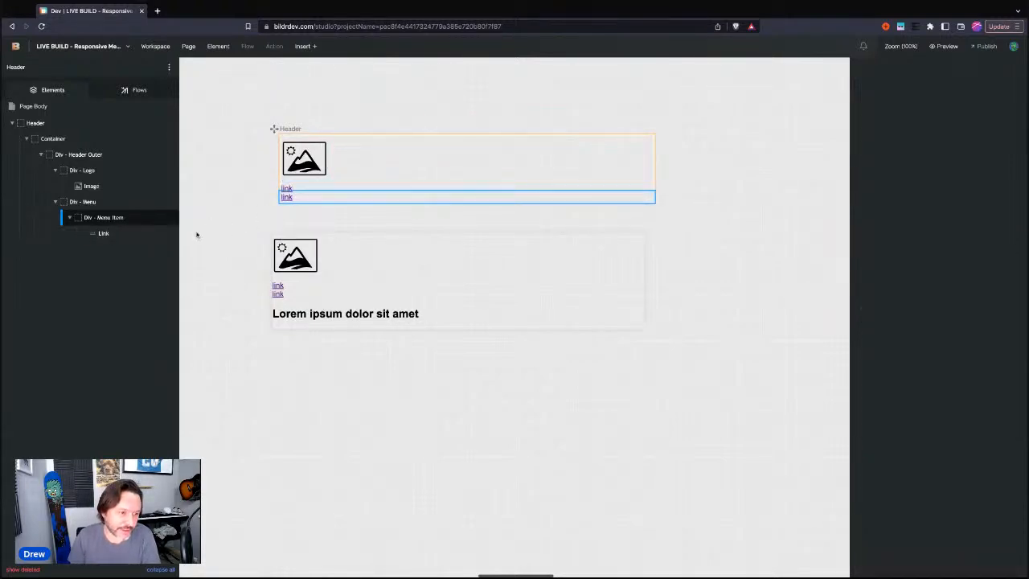
click(291, 249)
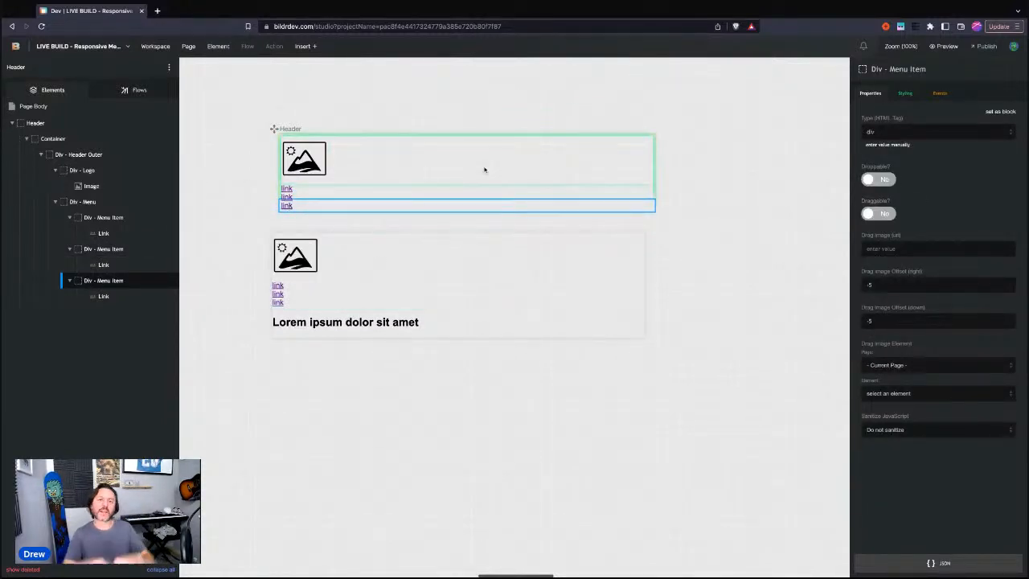
Create a new primary style class named "Header - Outer" for Div - Header Outer
mouse_move(149, 170)
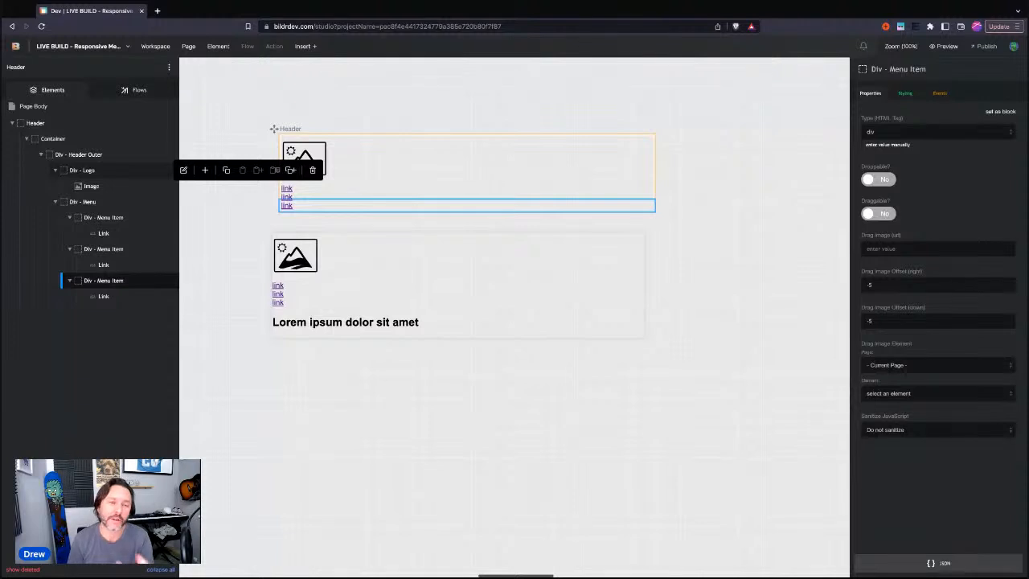
click(70, 156)
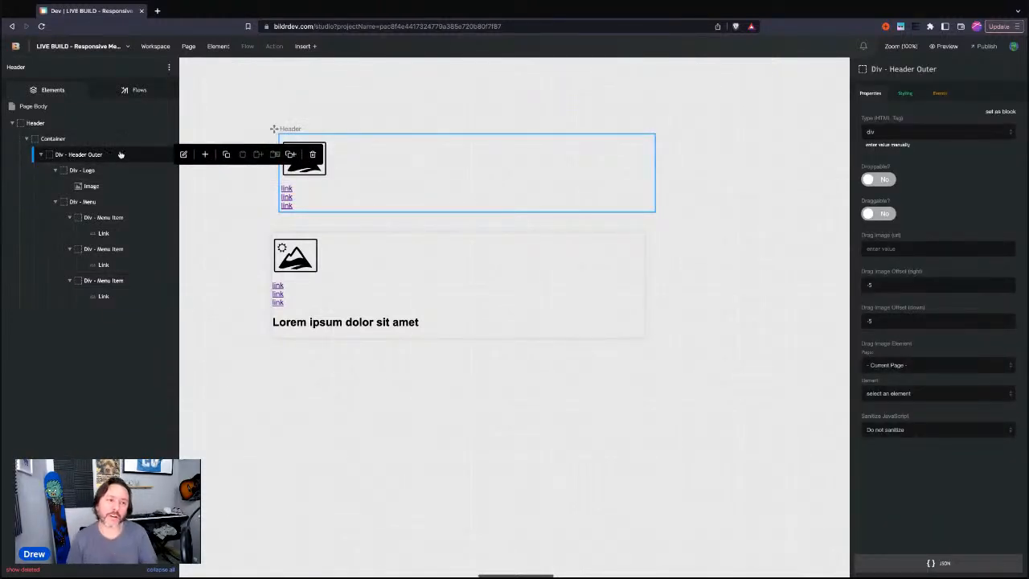
click(908, 95)
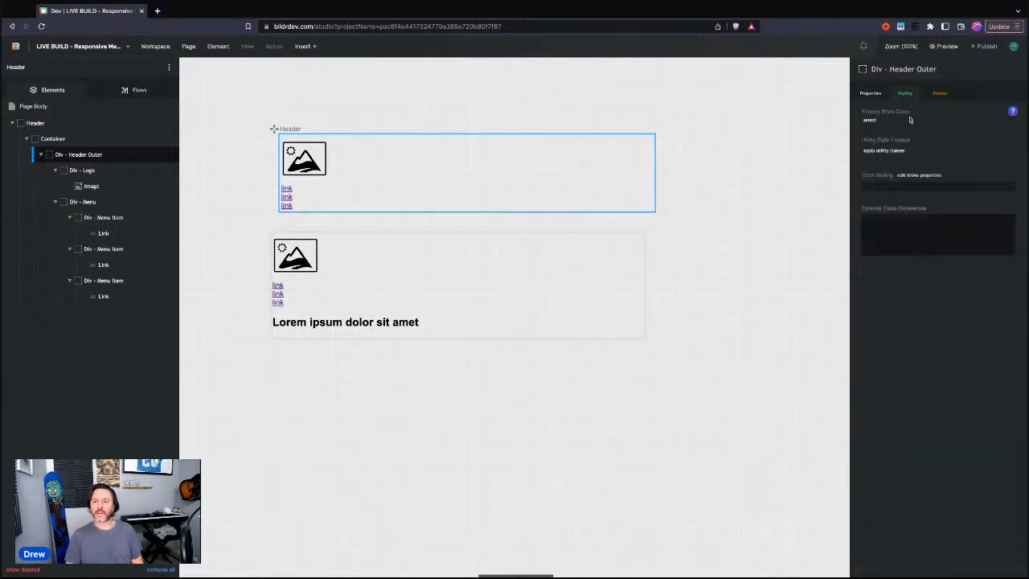
click(869, 120)
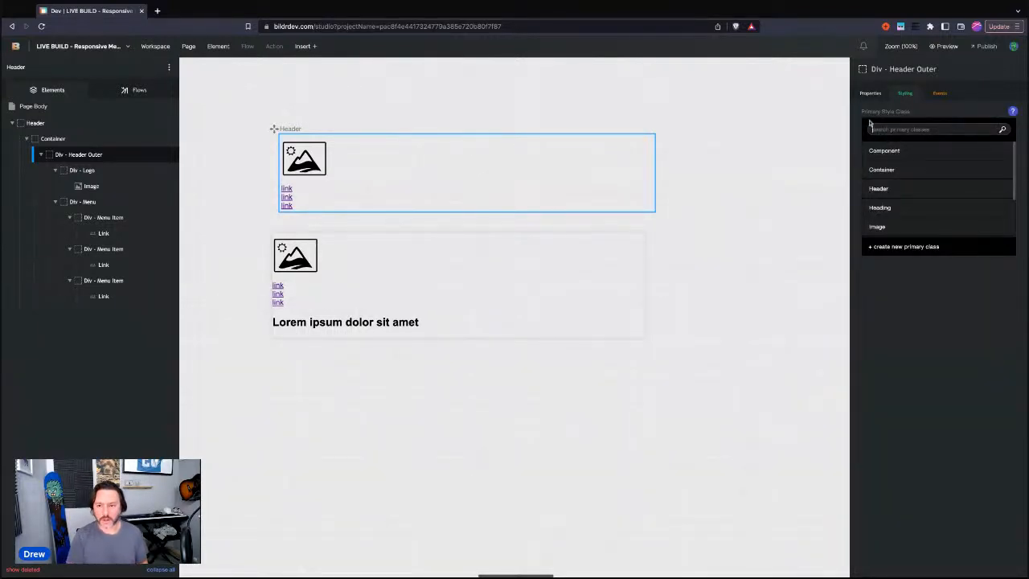
text(Header -)
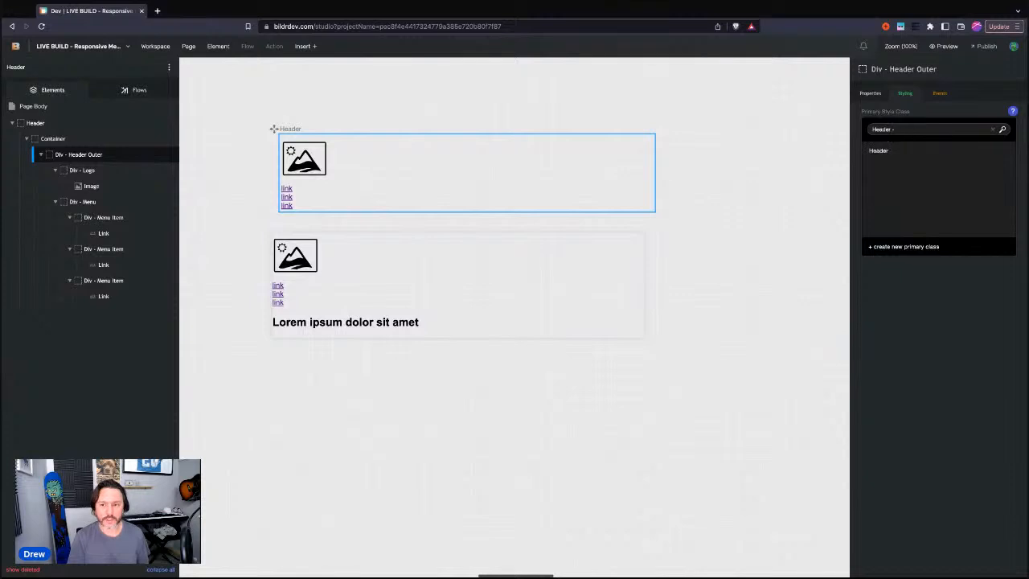
text( out)
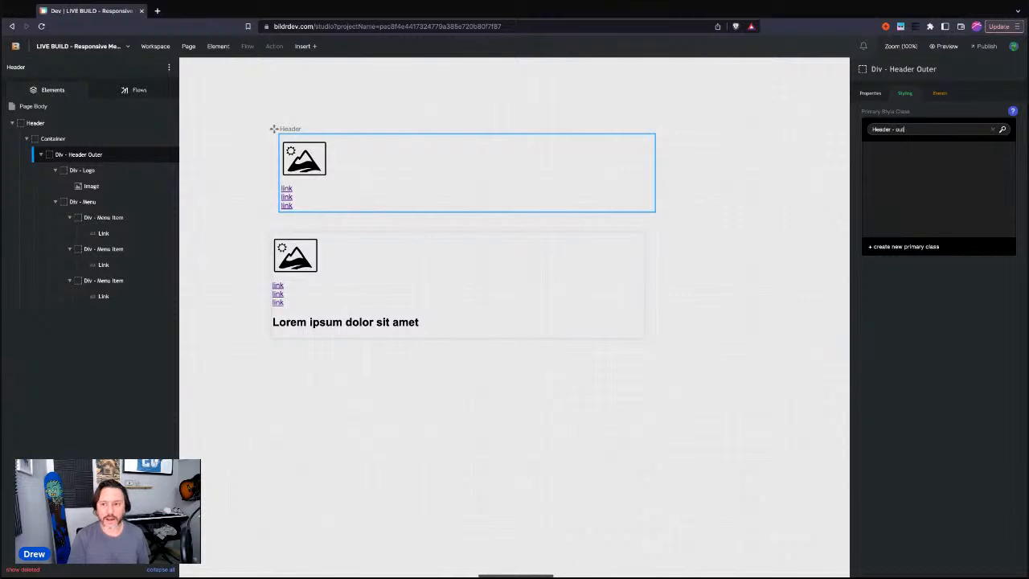
click(924, 244)
text(Header)
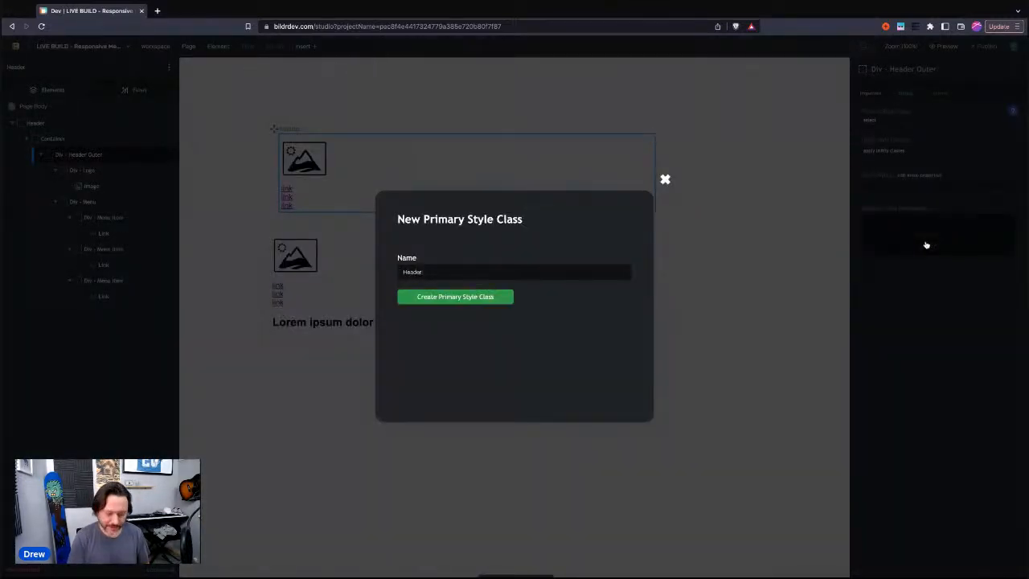
text( - Outer)
key(Return)
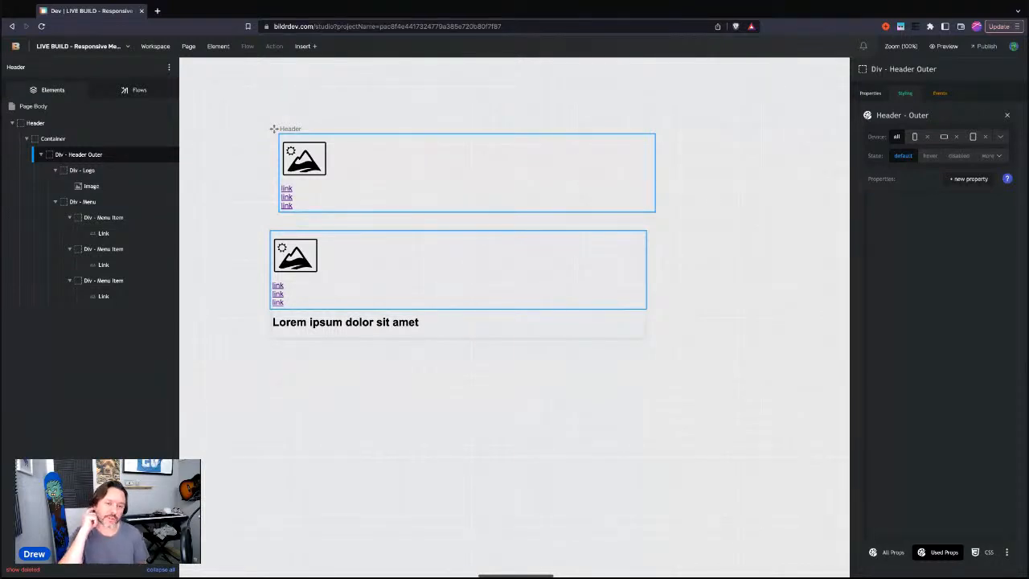
Try flex and grid as the display value of the Header - Outer class
click(888, 553)
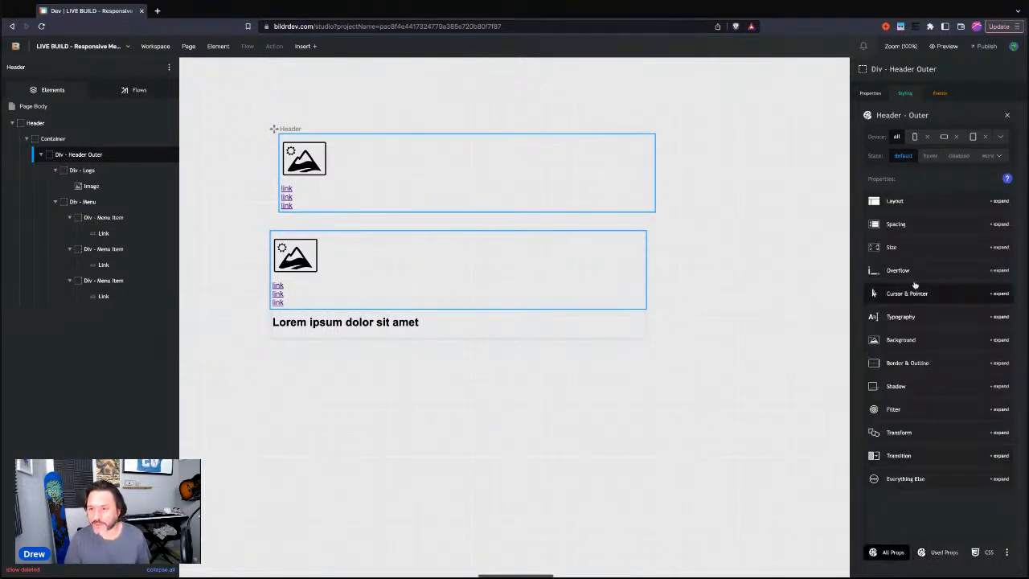
click(889, 201)
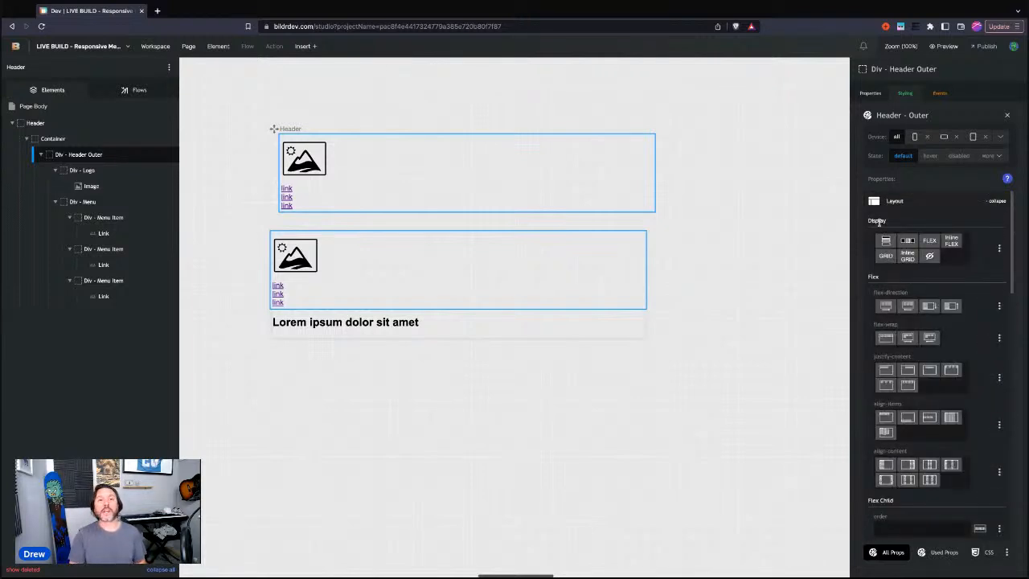
click(928, 241)
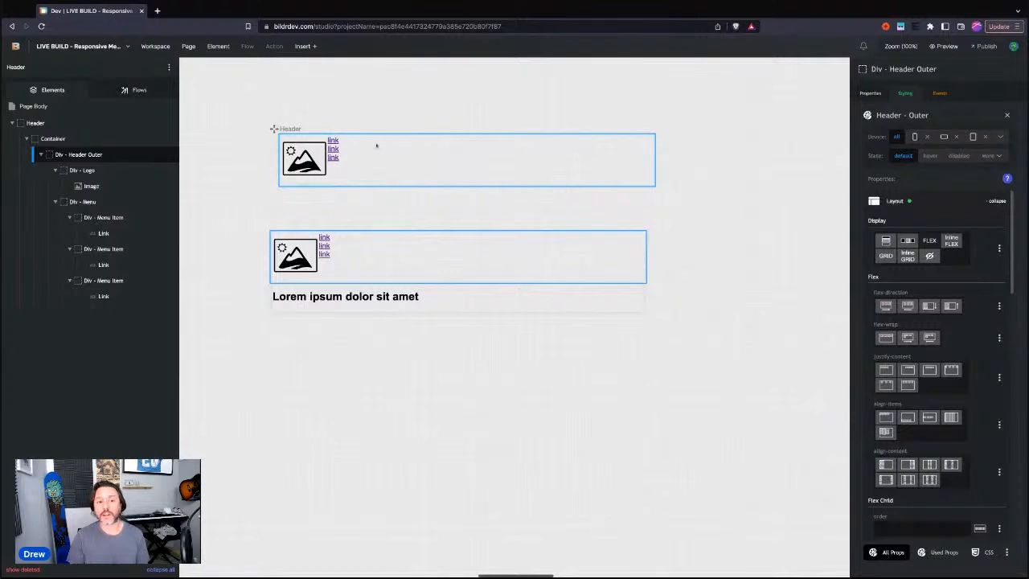
click(885, 256)
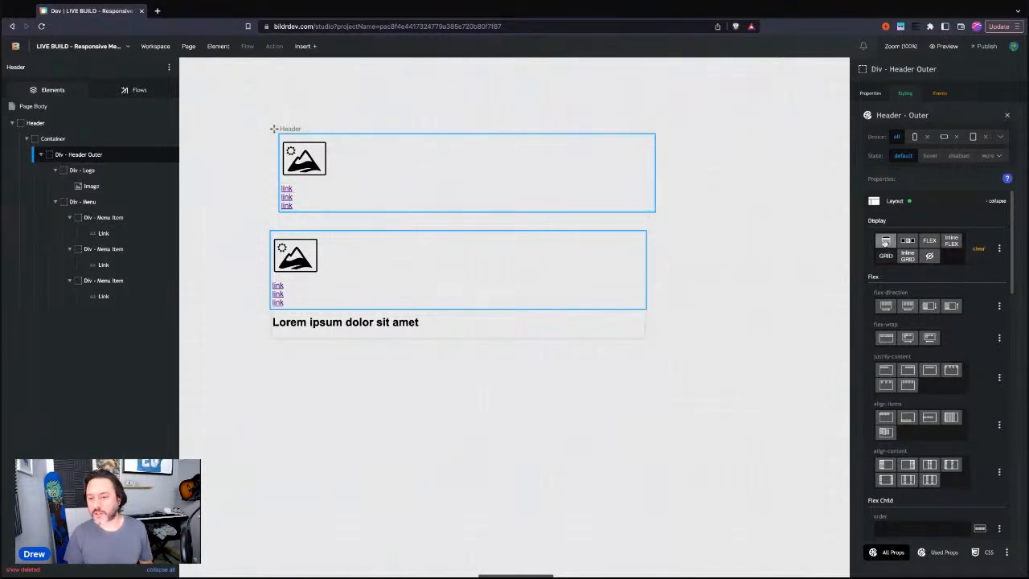
Clear the display value and delete the display property from the Header - Outer class
click(978, 248)
click(942, 552)
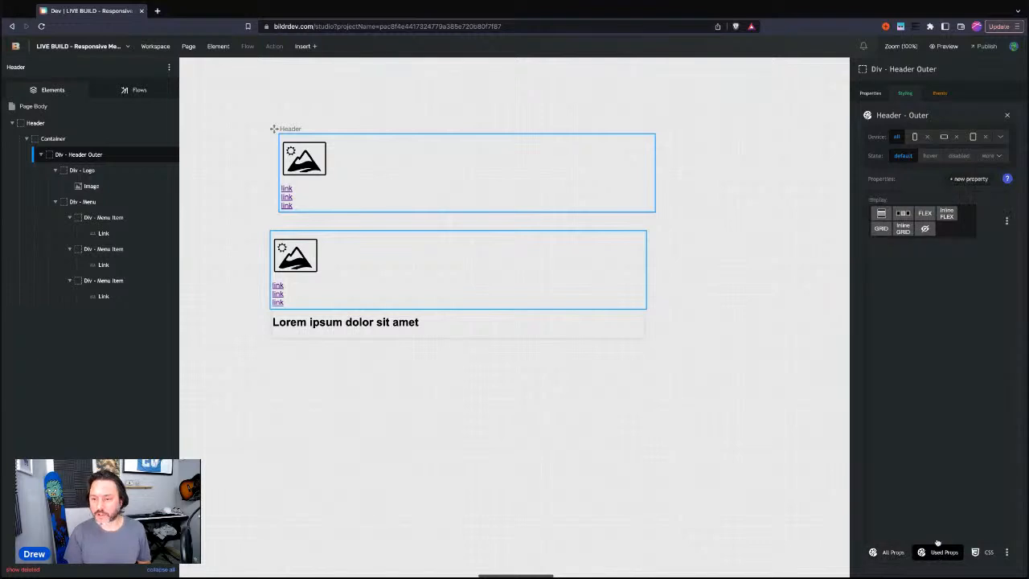
click(1006, 220)
click(976, 274)
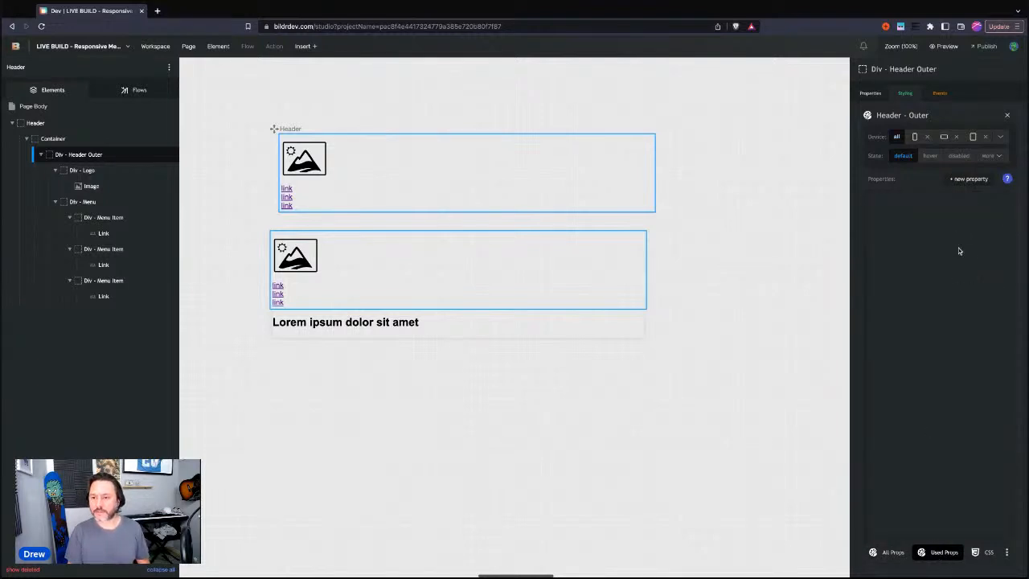
Add a display property to the Header - Outer class and set it to flex
click(968, 178)
text(dis)
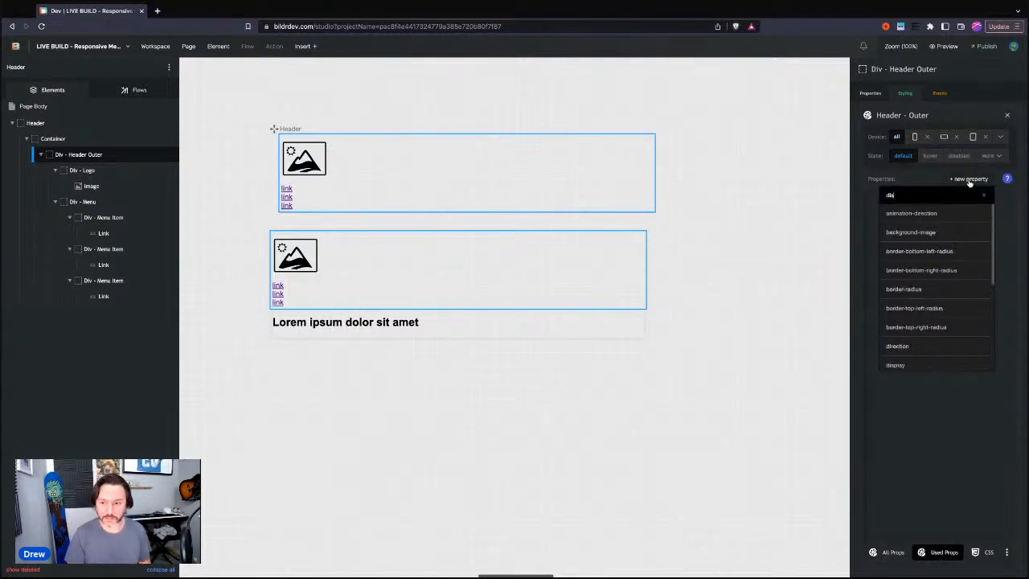
click(928, 215)
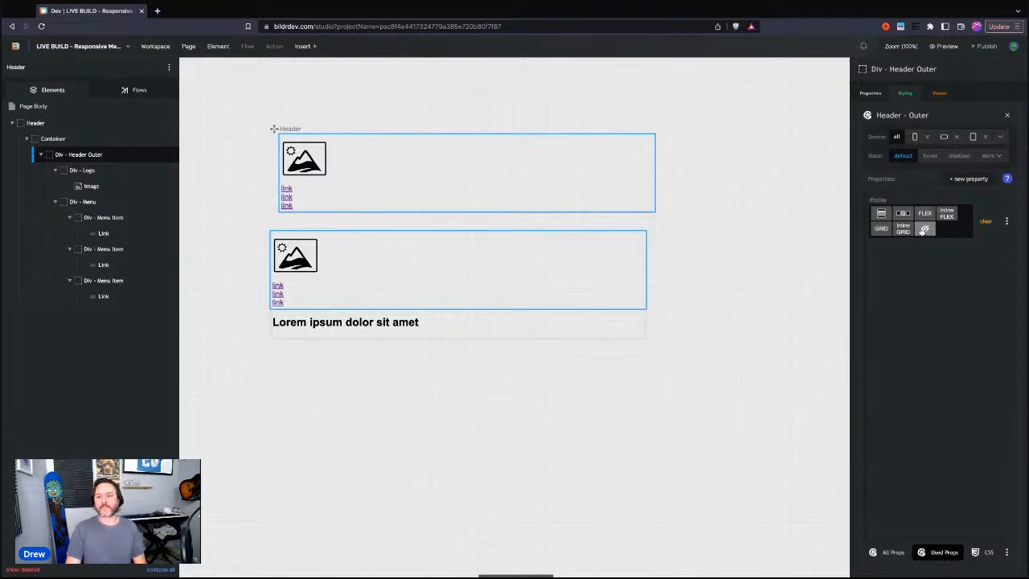
click(925, 214)
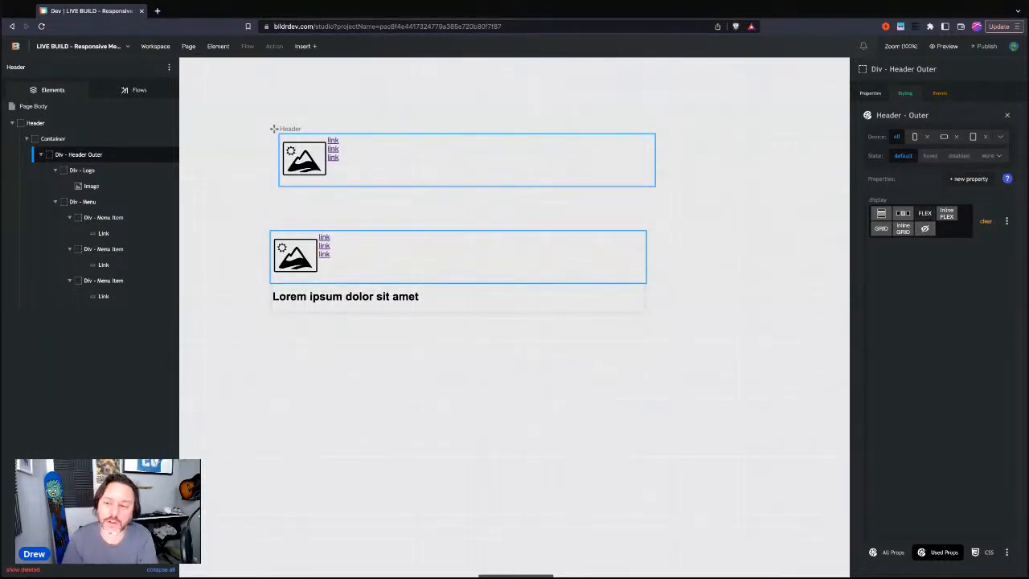
Add a justify-content property to the Header - Outer class and set it to space-between
click(965, 179)
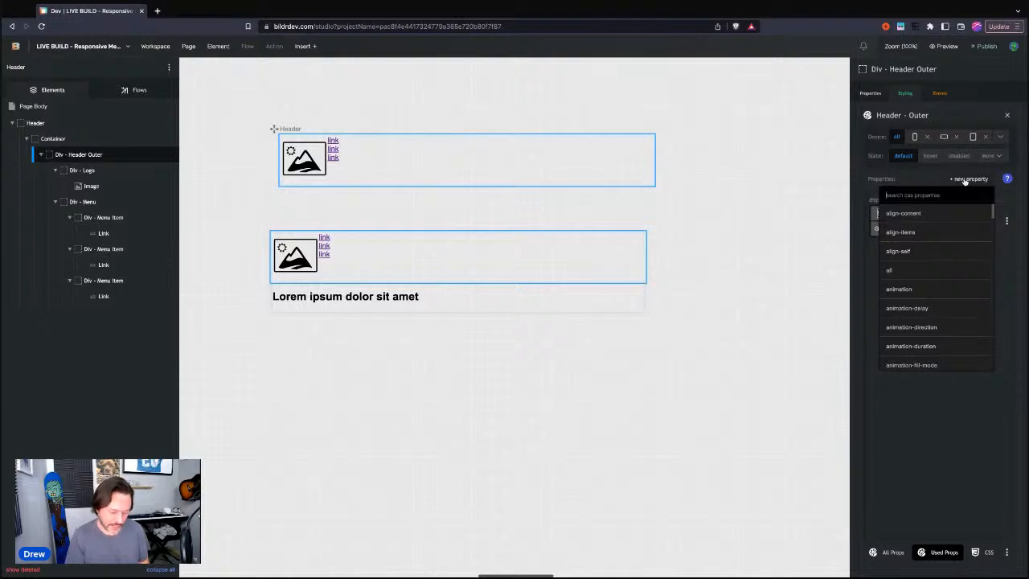
text(justify)
click(945, 212)
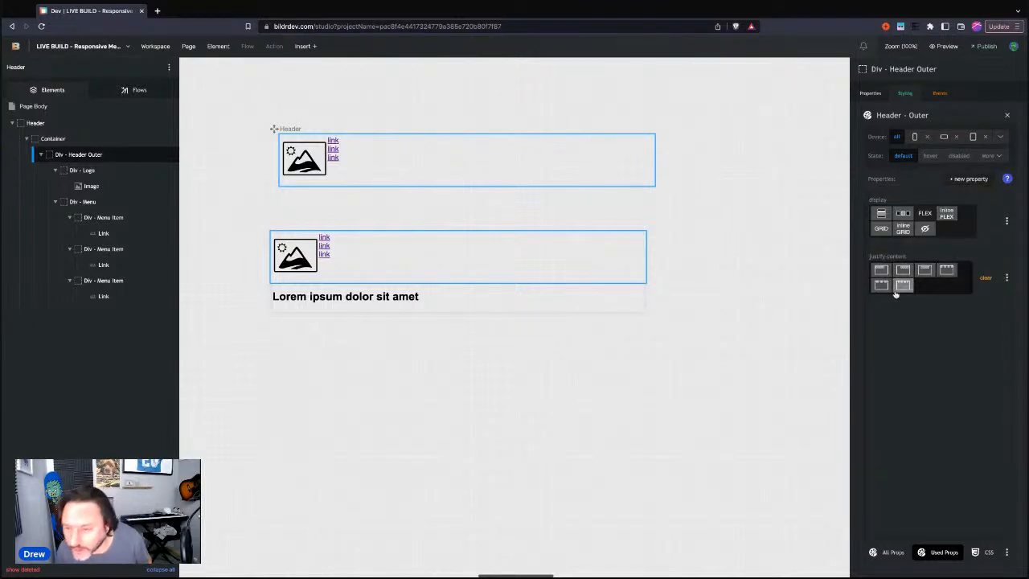
click(946, 270)
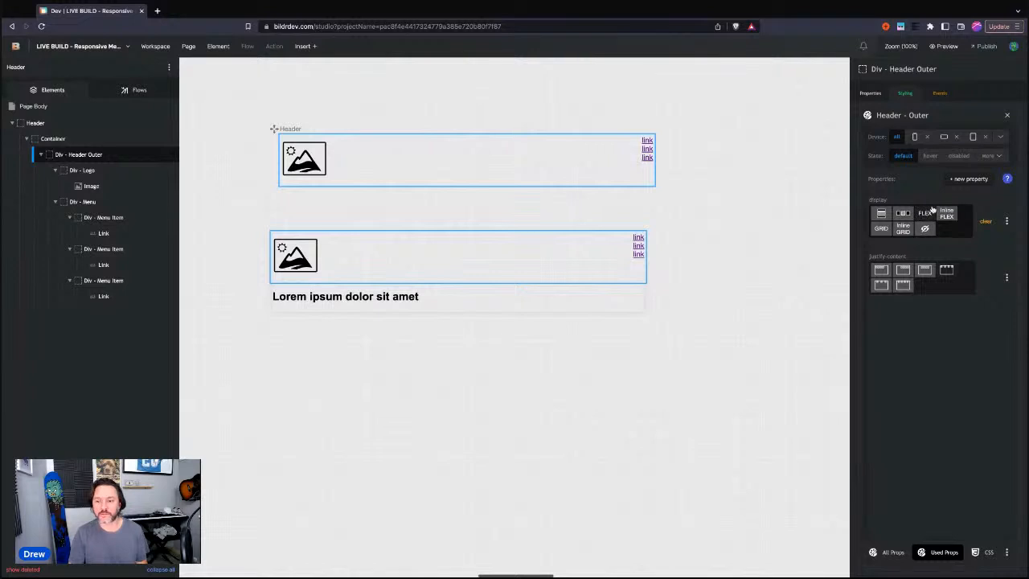
Change the Header - Outer class to grid display and add grid-template-columns with the value 100px 1fr
click(882, 229)
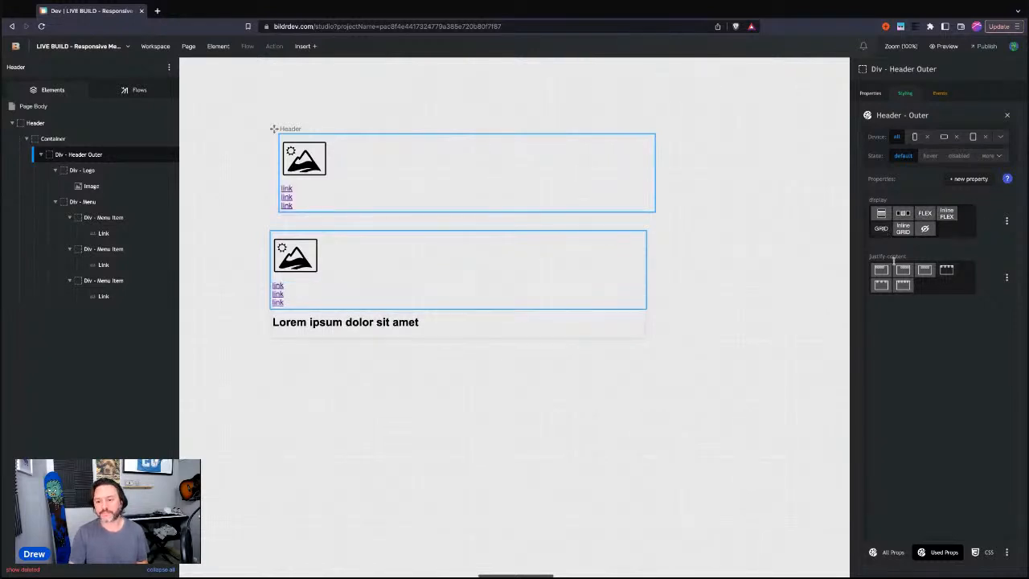
click(969, 179)
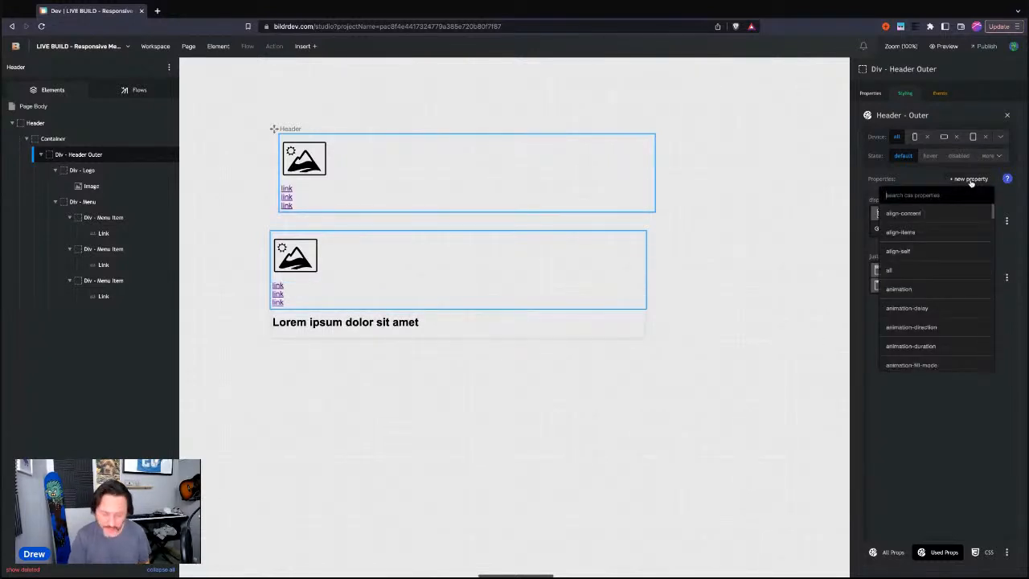
text(template co)
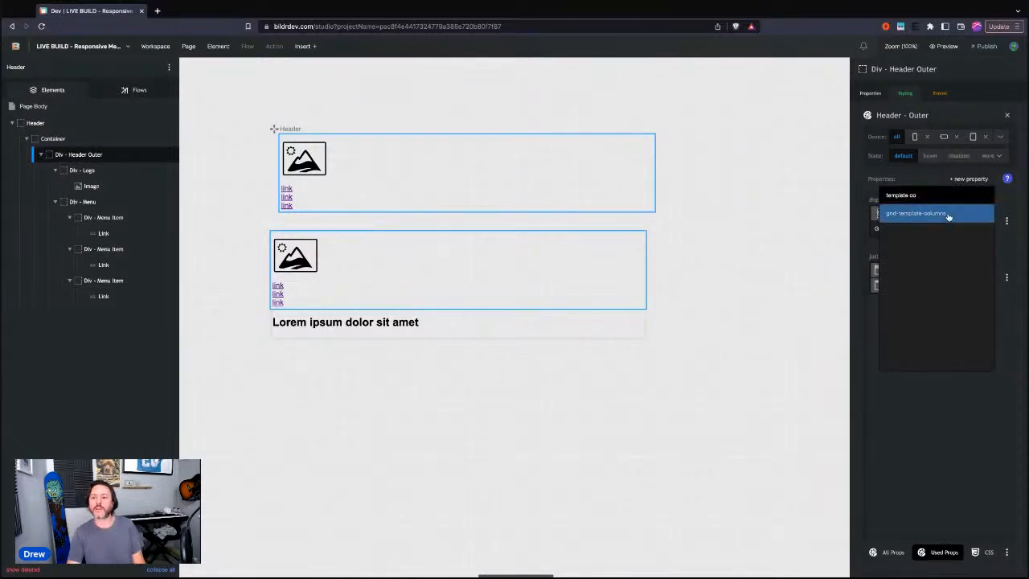
click(945, 214)
click(894, 322)
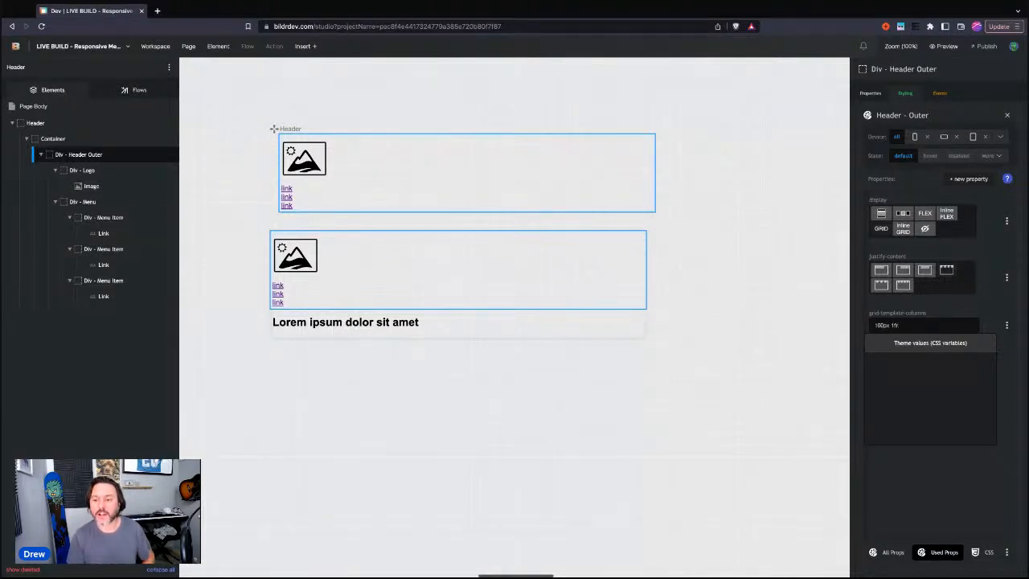
key(Return)
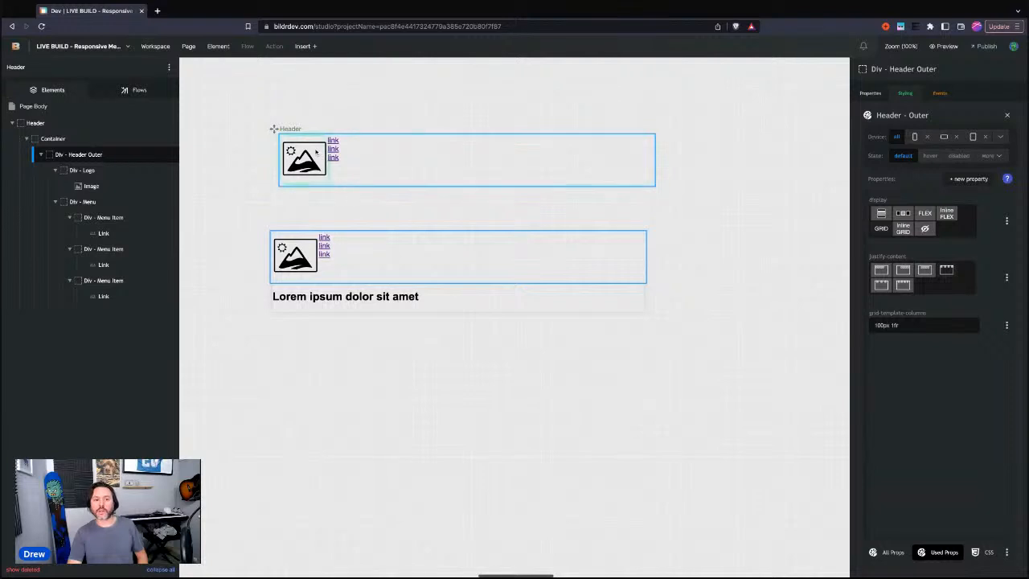
click(901, 325)
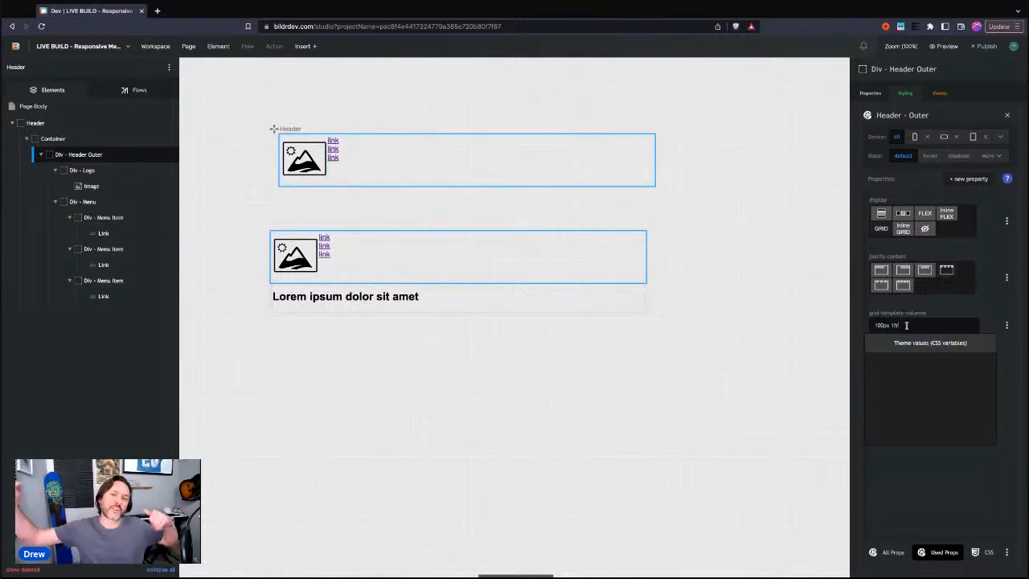
key(Escape)
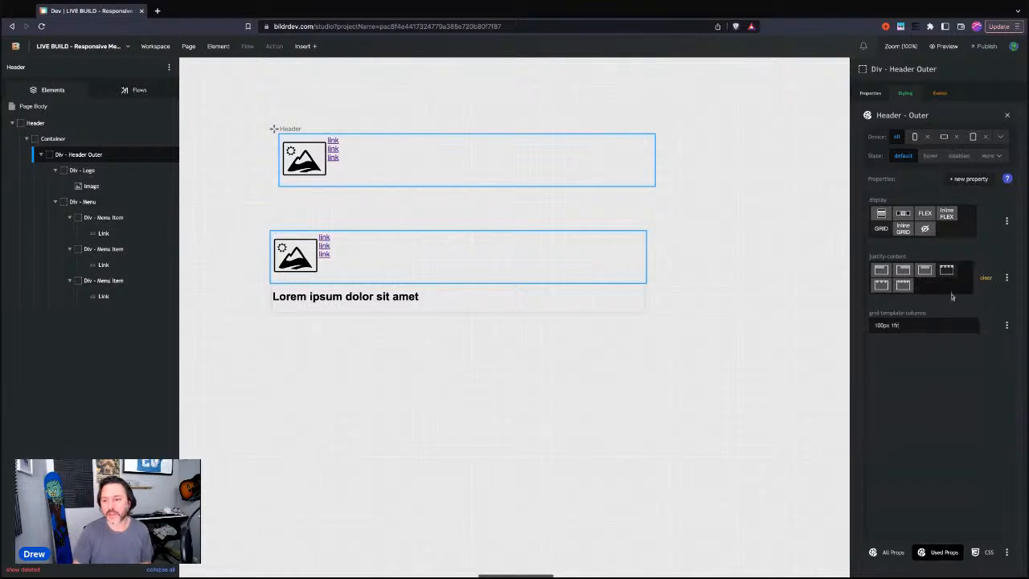
Add a gap property to the Header - Outer class and set it to 1em
click(961, 180)
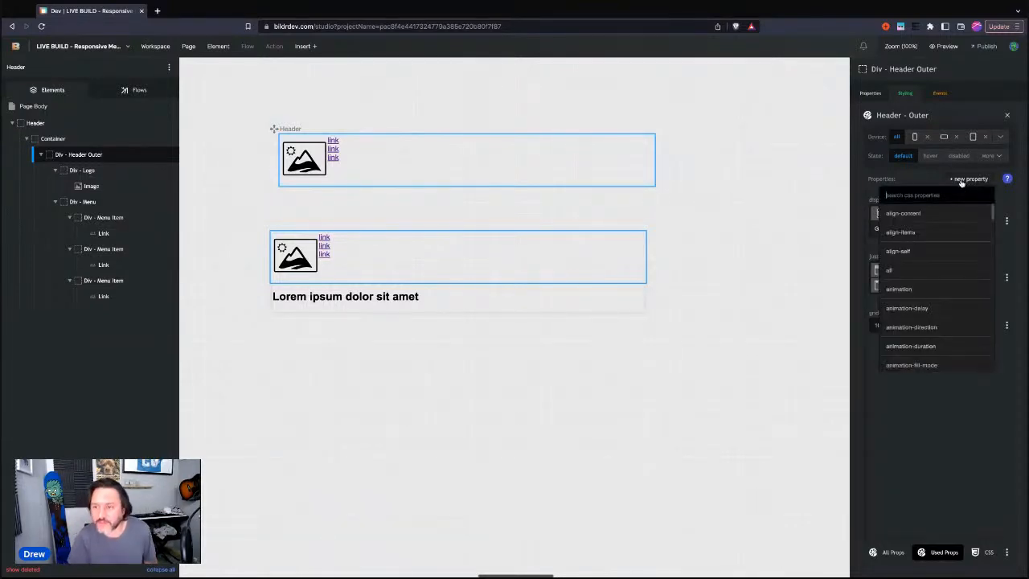
text(gap)
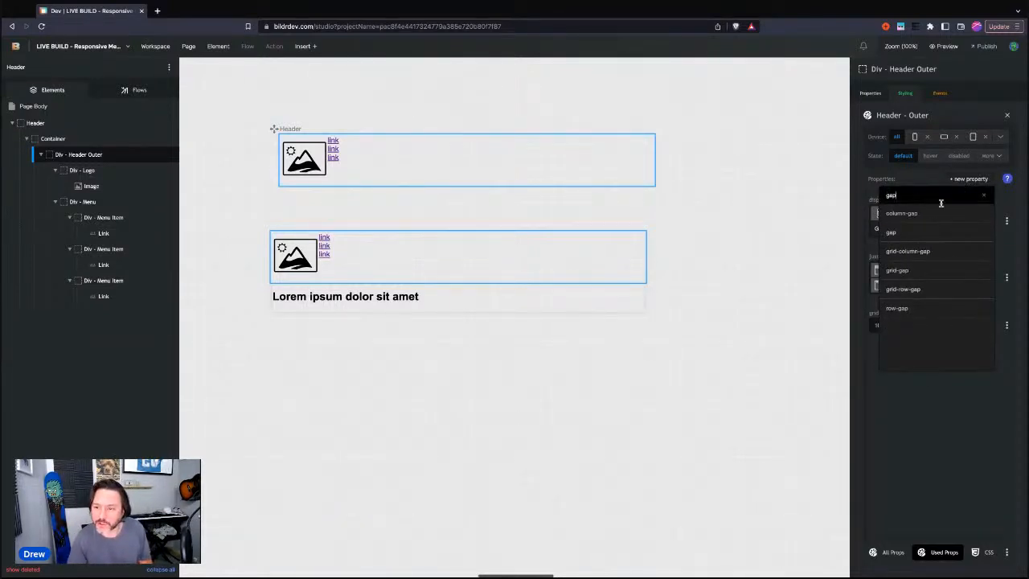
click(911, 232)
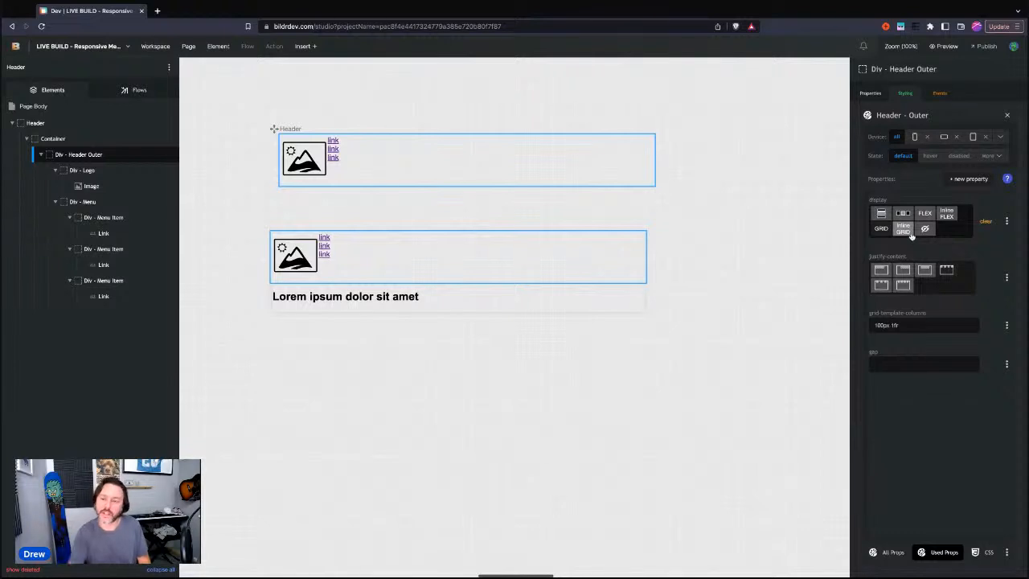
text(2em)
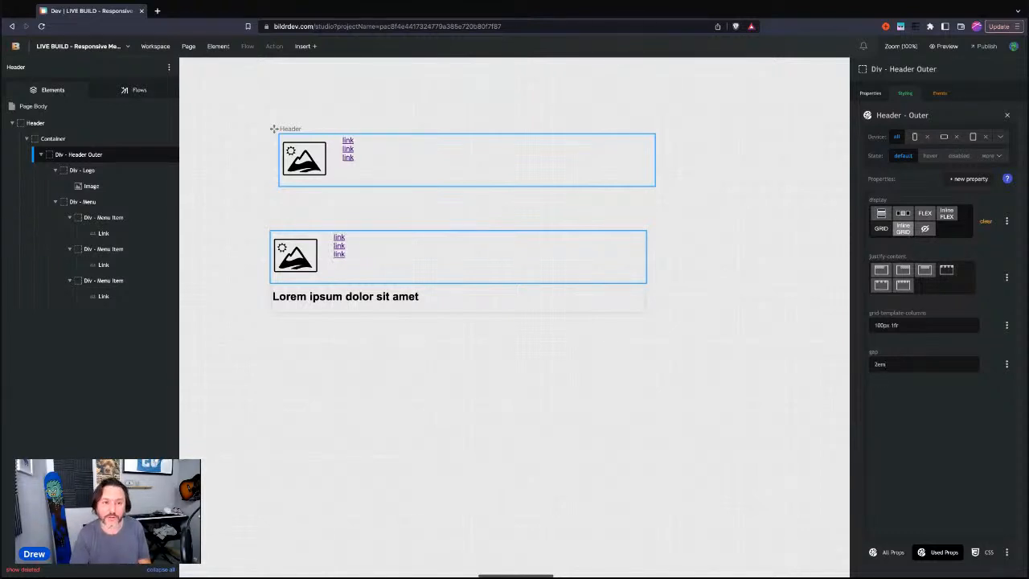
double_click(877, 364)
text(1em)
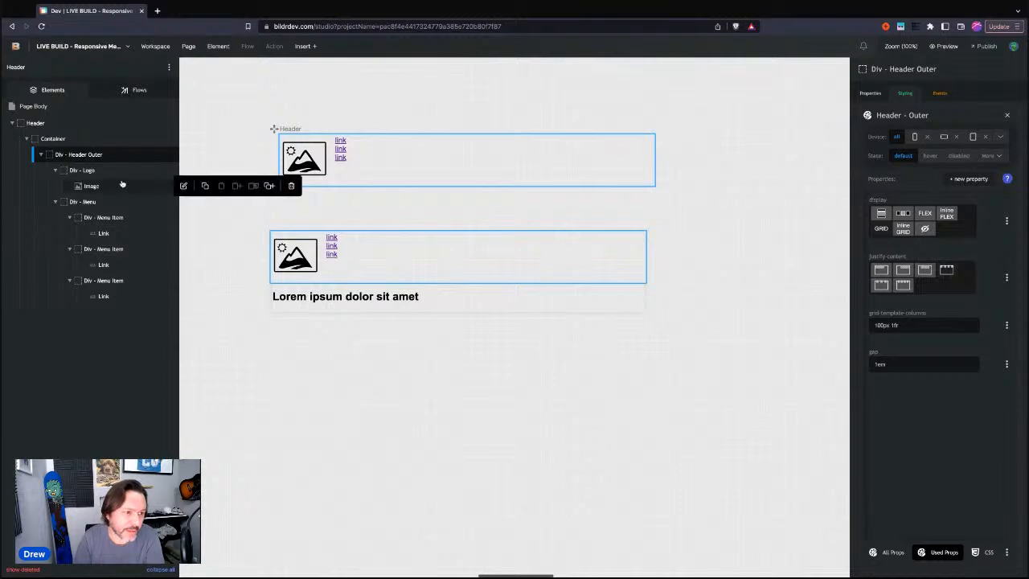
Add an inline margin-left property to the Menu div and set it to auto
click(82, 202)
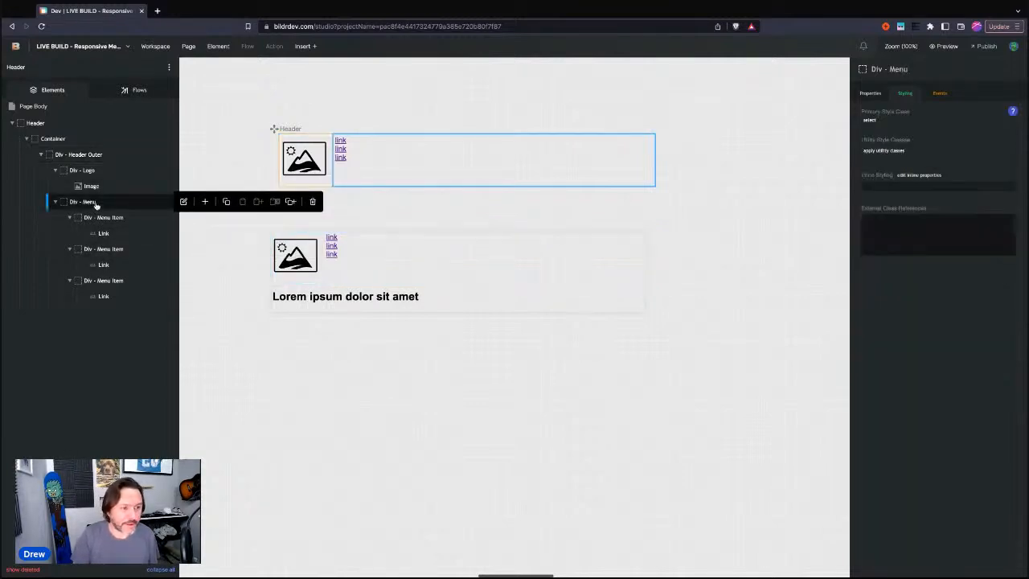
click(931, 175)
click(958, 135)
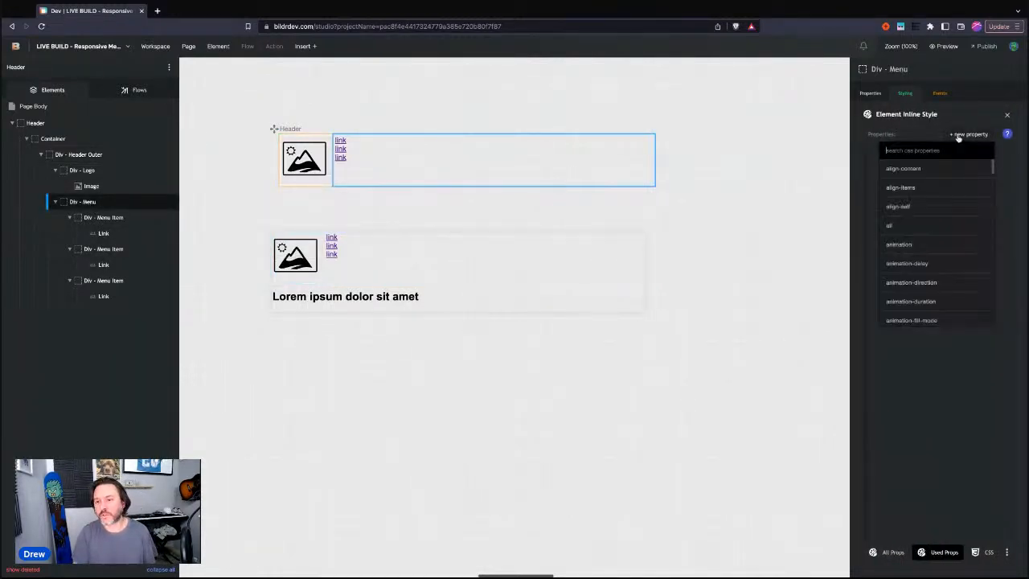
text(margin-left)
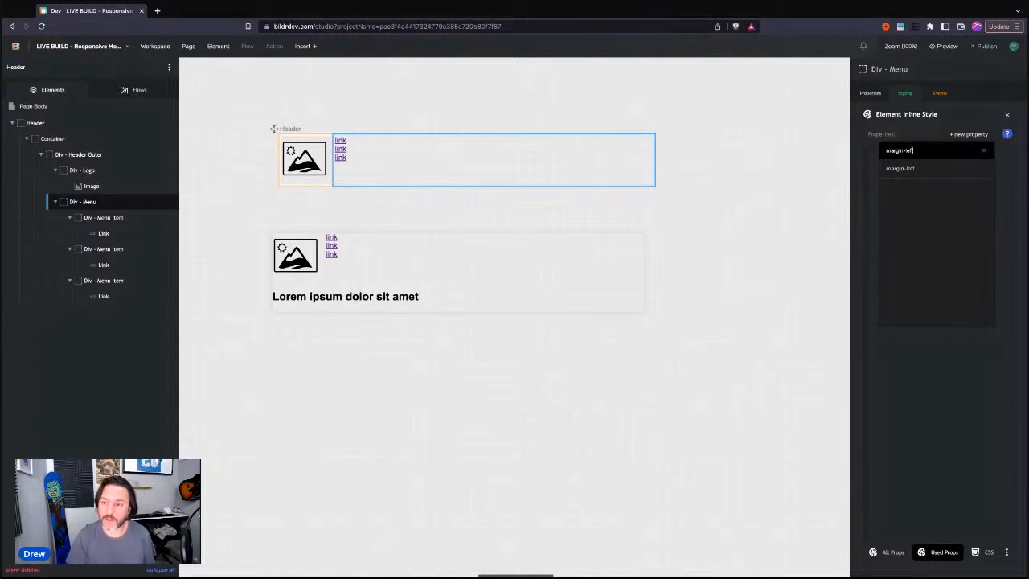
click(928, 170)
click(965, 168)
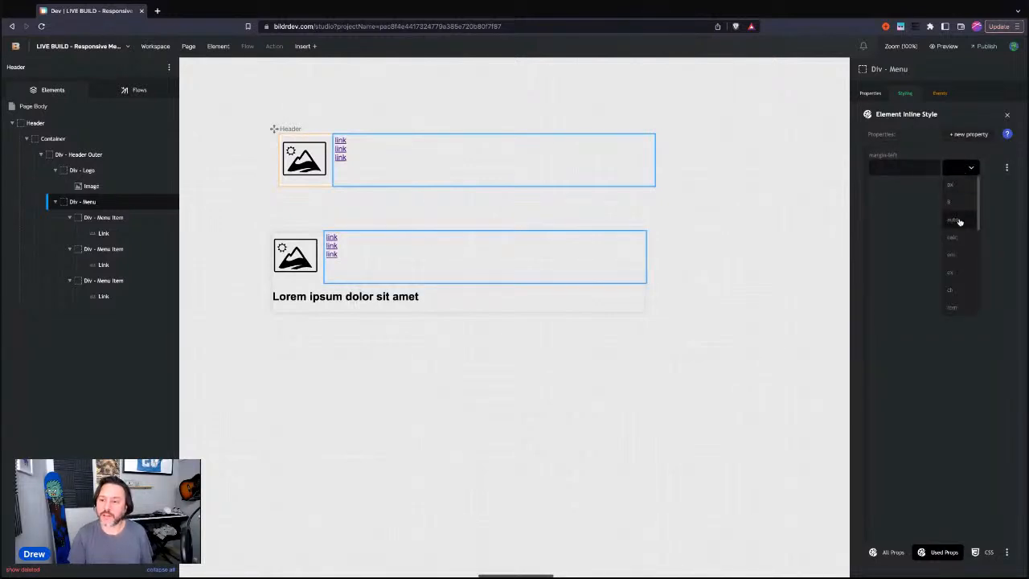
click(959, 220)
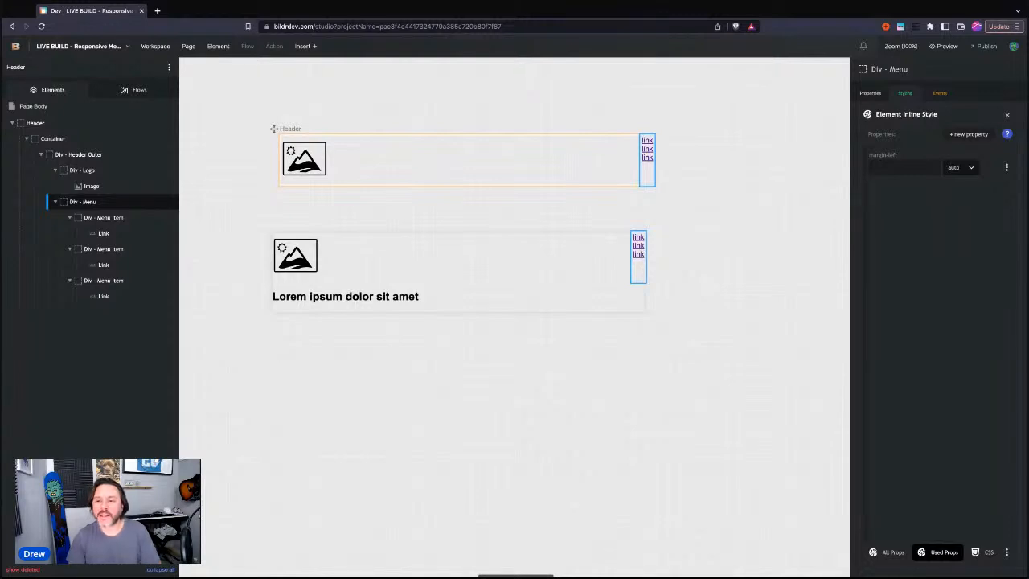
Delete the justify-content property from the Header - Outer class of the Header Outer div
mouse_move(85, 206)
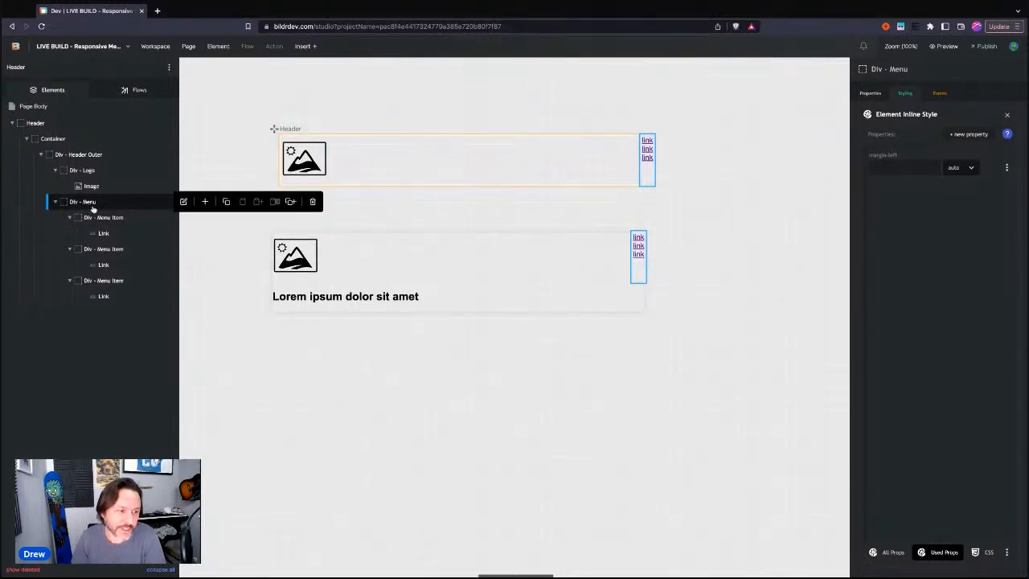
mouse_move(89, 161)
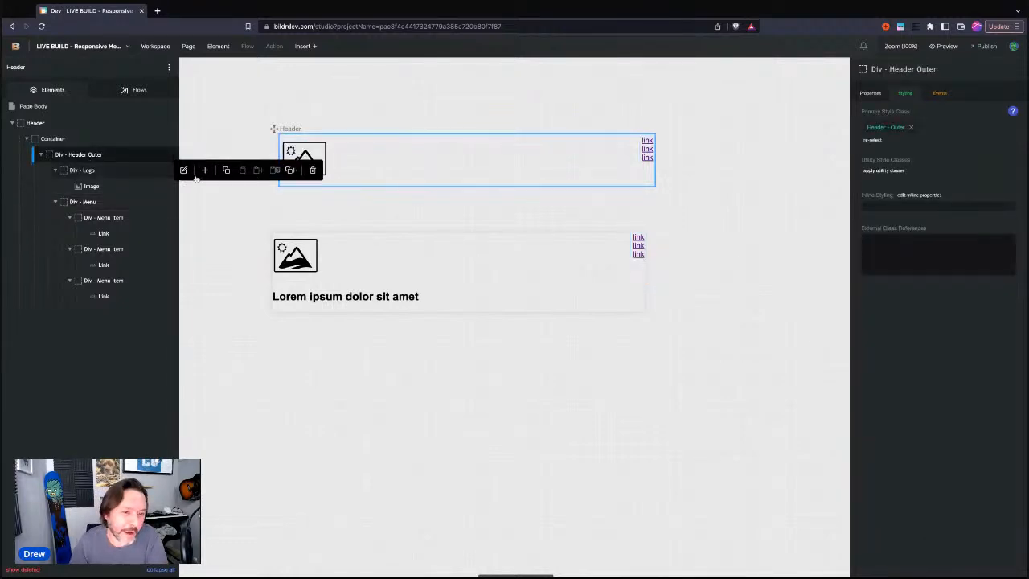
click(647, 156)
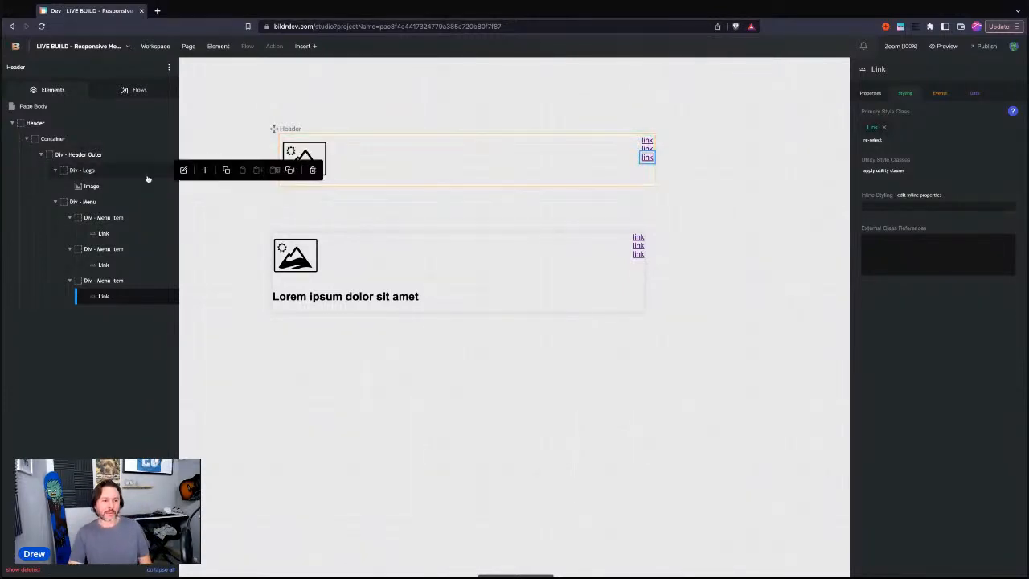
click(90, 155)
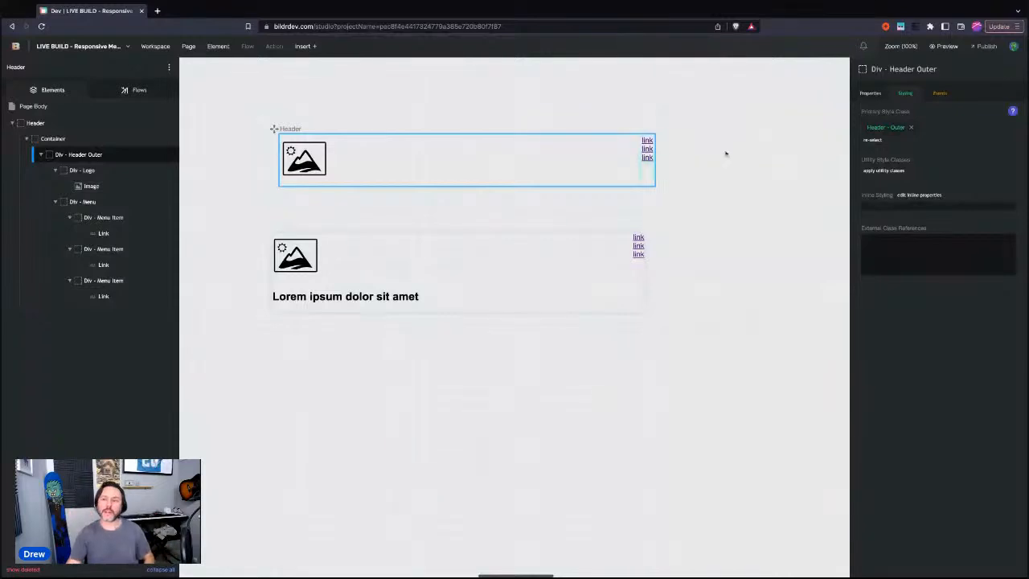
click(888, 129)
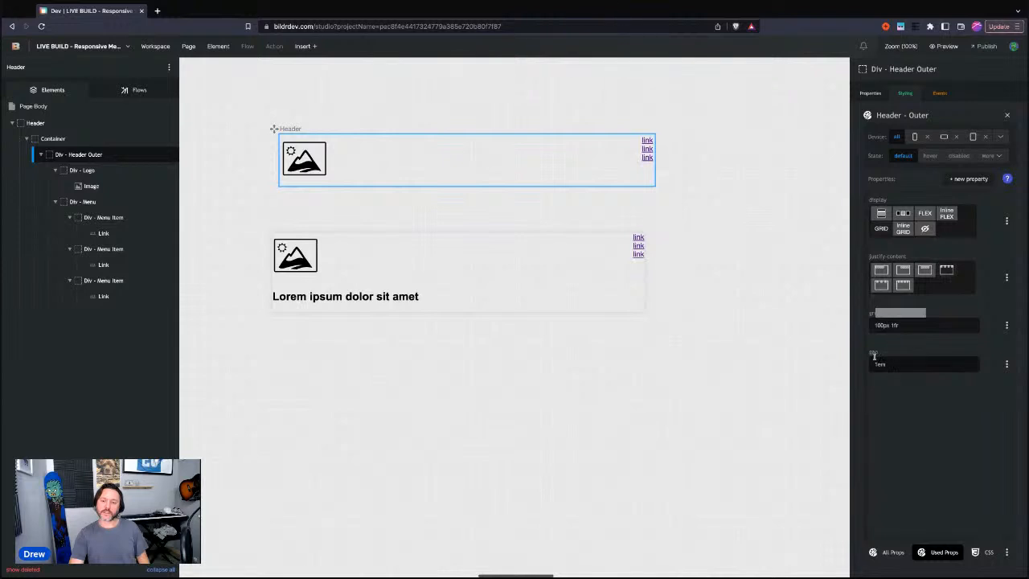
click(1006, 276)
click(978, 333)
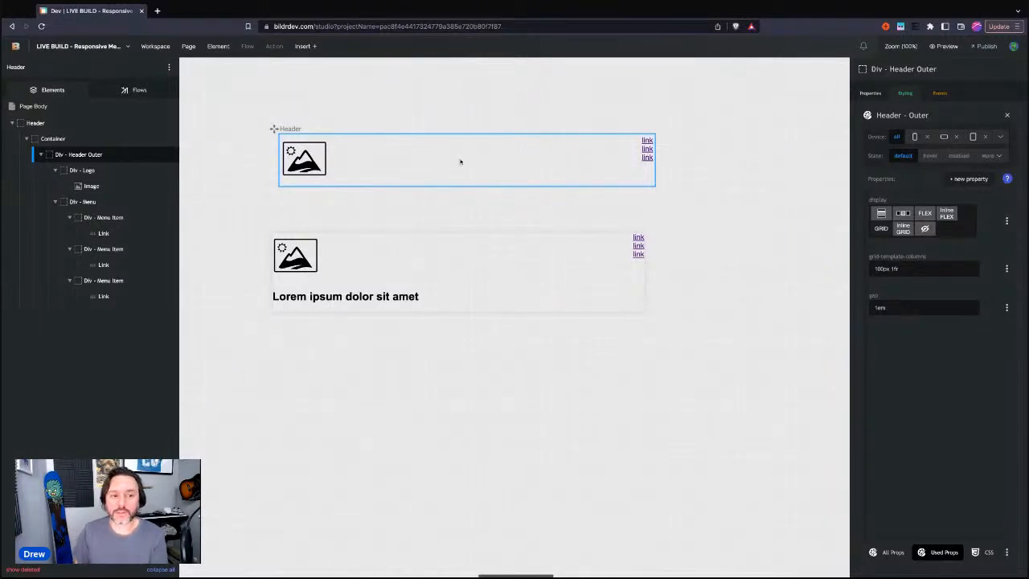
Set Homepage as the project's root landing page, preview it, and return to the studio
click(941, 46)
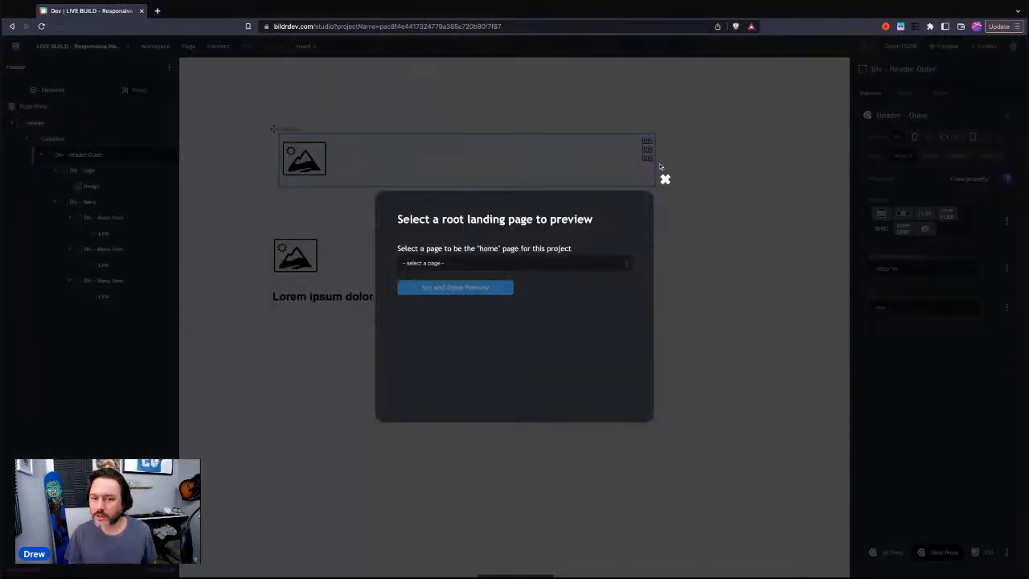
click(483, 265)
click(479, 276)
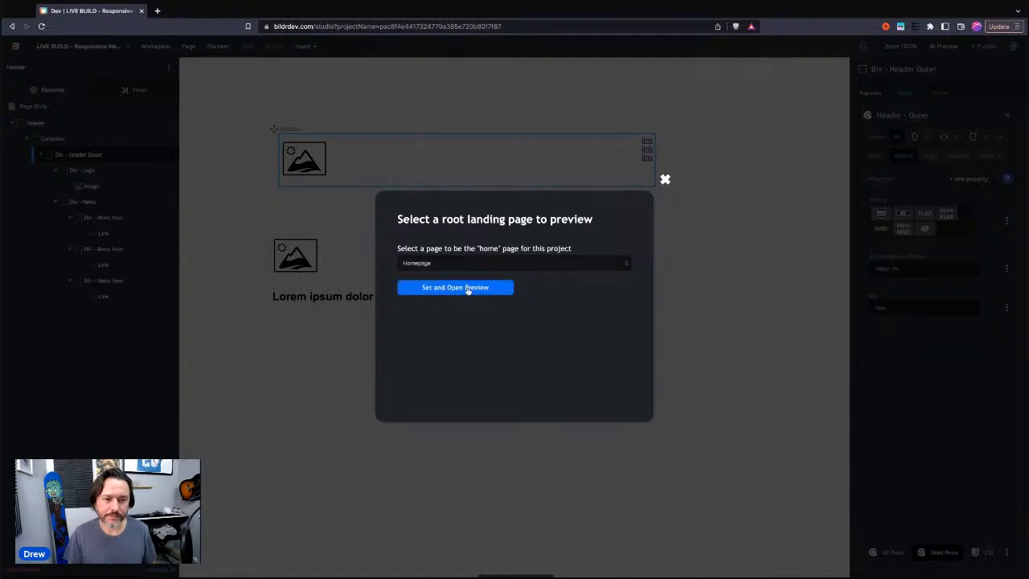
click(467, 287)
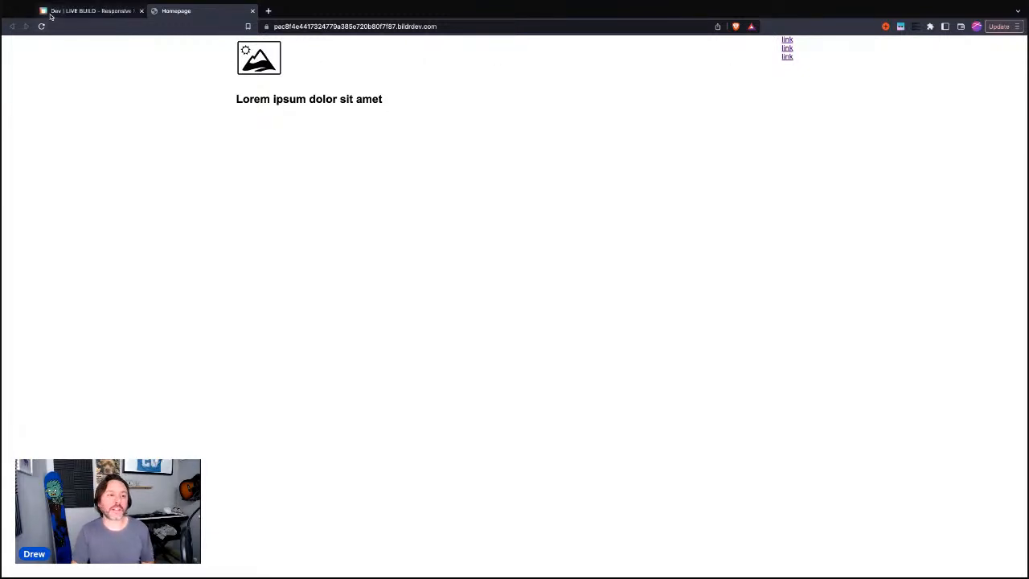
click(93, 10)
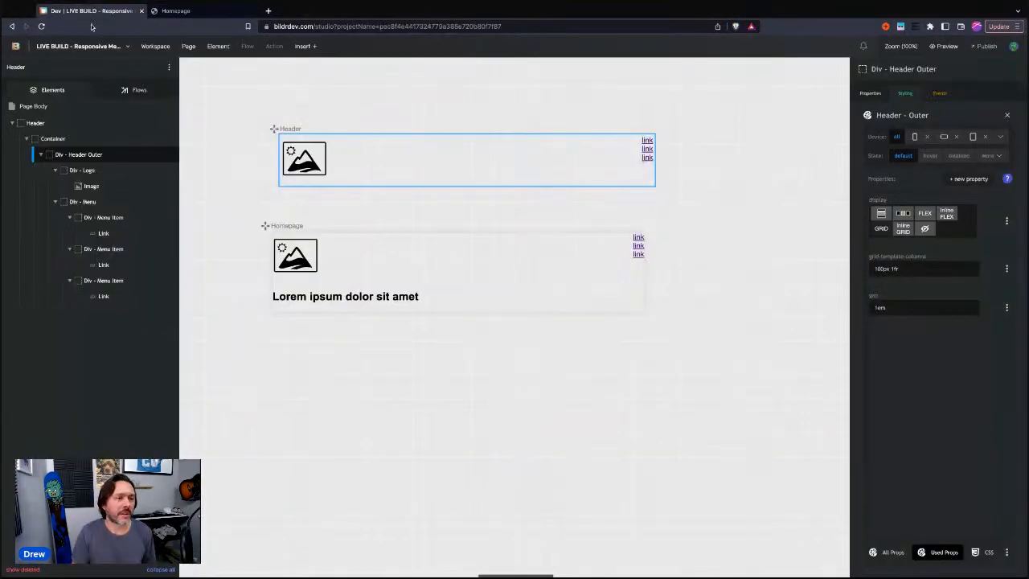
Create a primary style class named "Header - Menu" for the Menu div
click(85, 202)
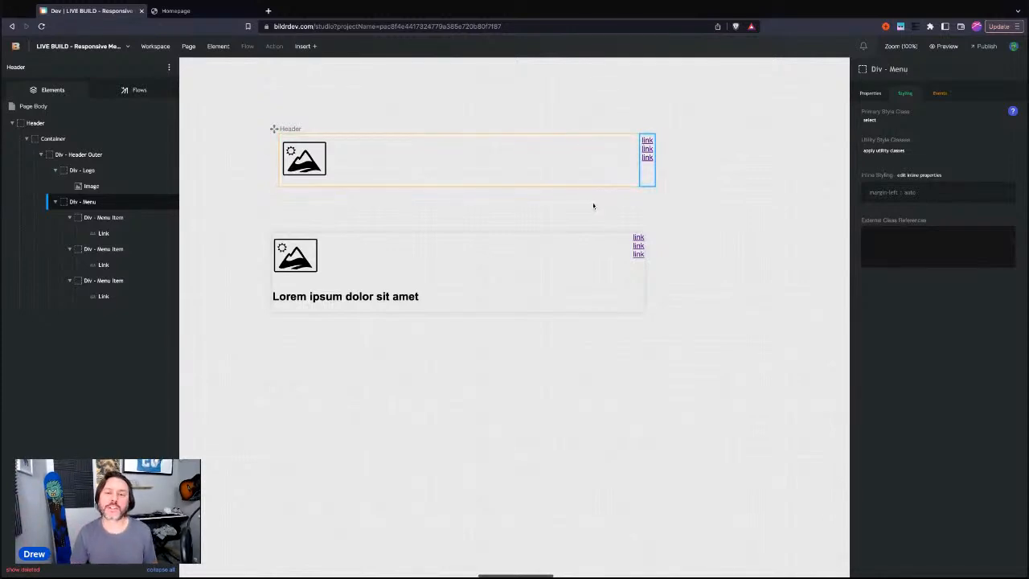
click(872, 121)
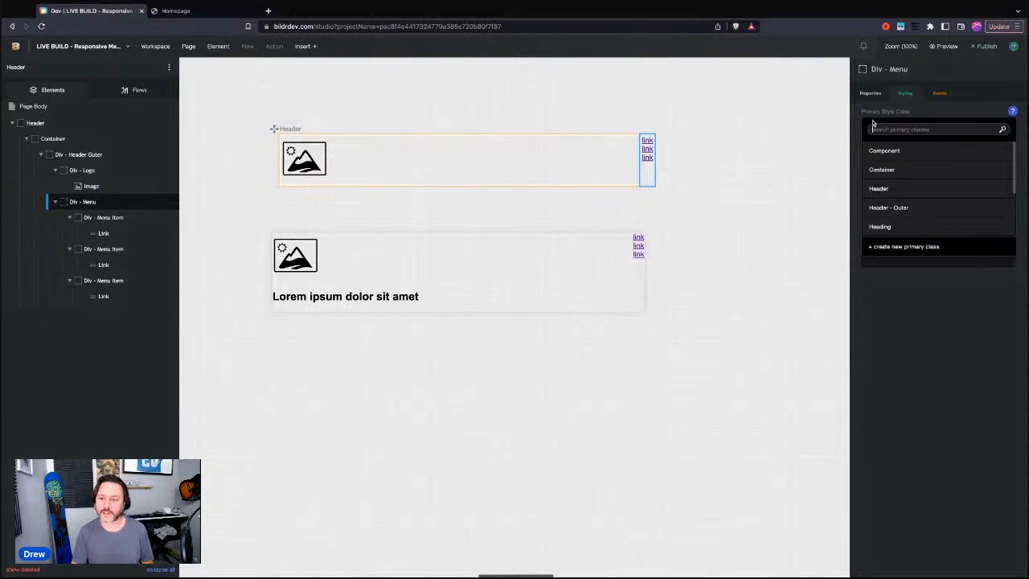
click(913, 247)
text(Header)
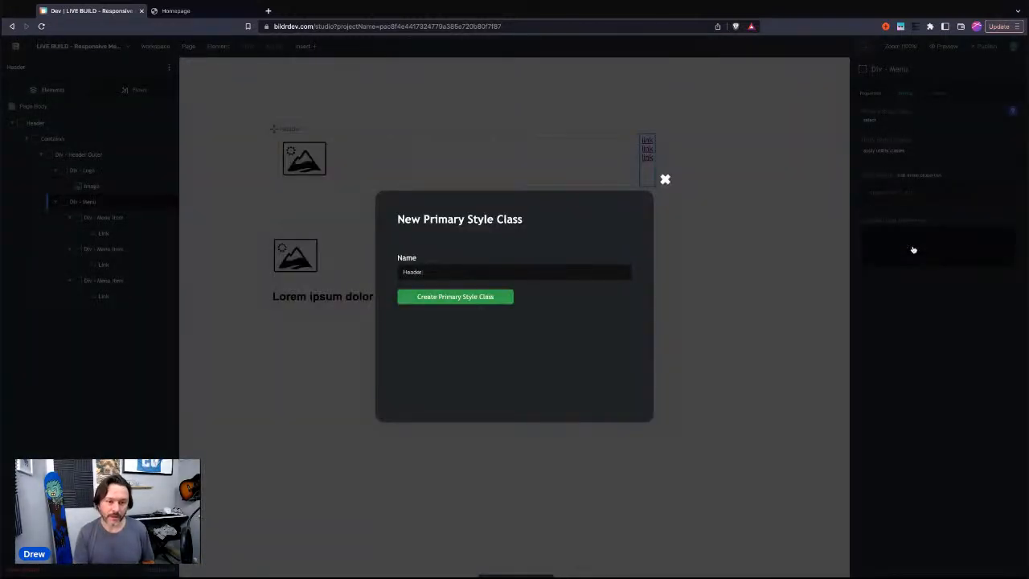
text( - Menu)
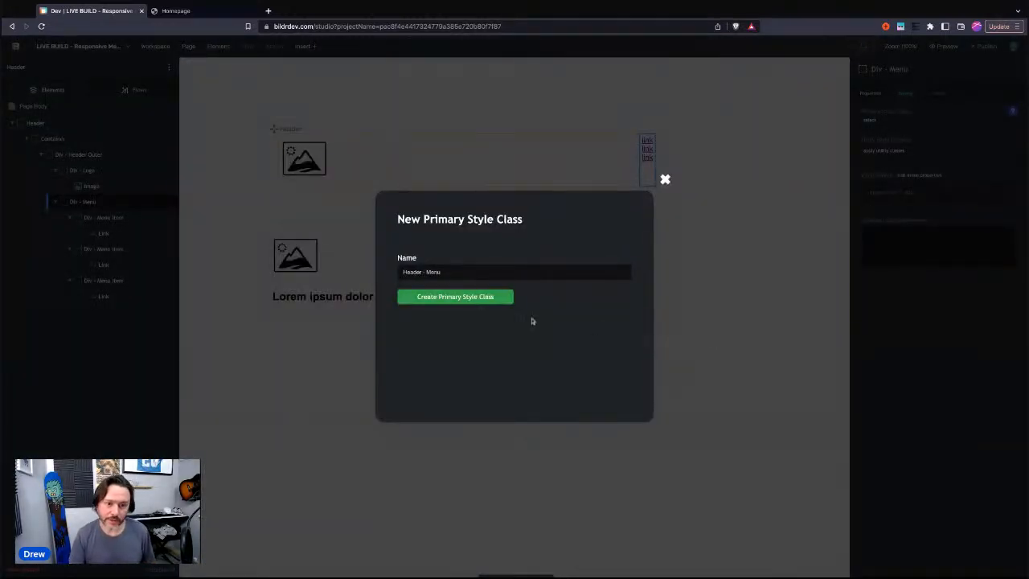
click(487, 298)
Add a display property to the Header - Menu class and set it to flex
click(885, 130)
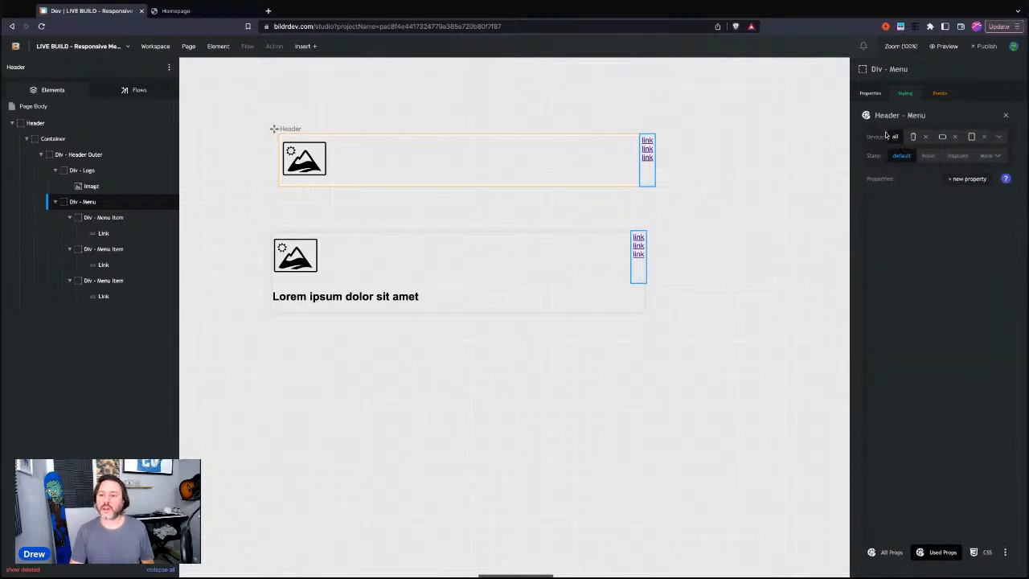
click(969, 179)
text(disp)
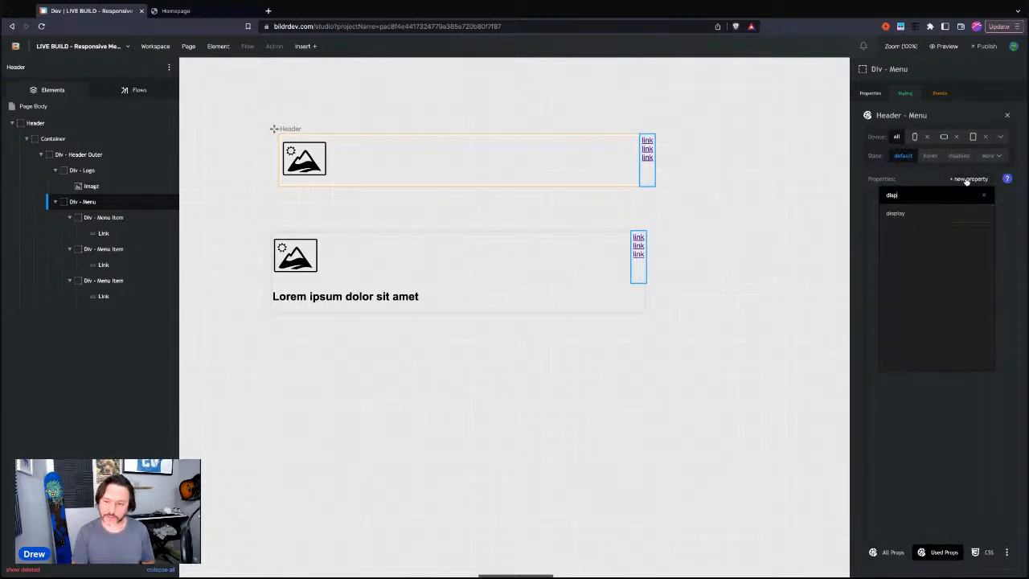
click(946, 214)
click(928, 214)
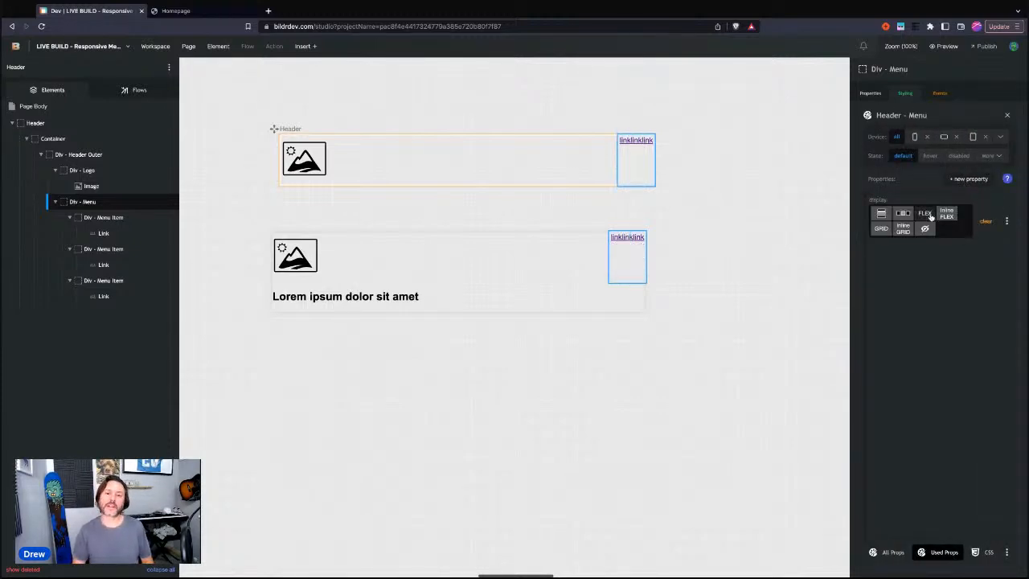
Add a gap property to the Header - Menu class and set it to 1em
click(968, 178)
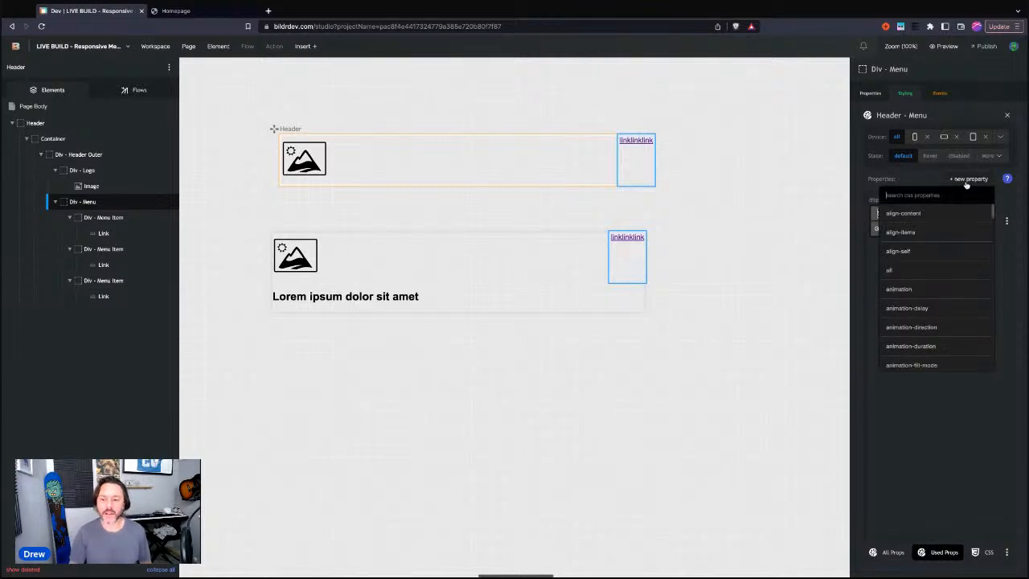
text(gap)
click(916, 231)
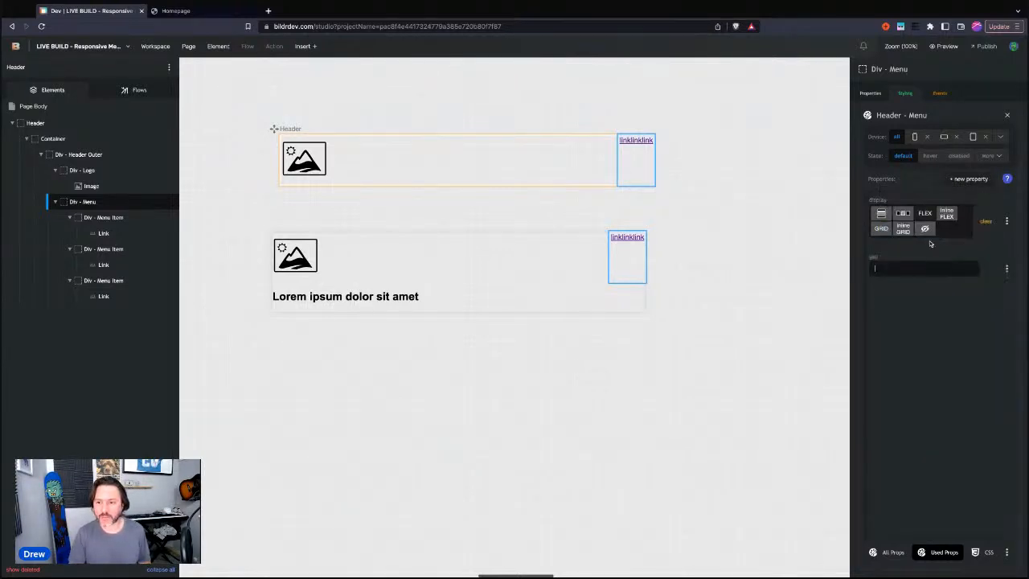
text(1em)
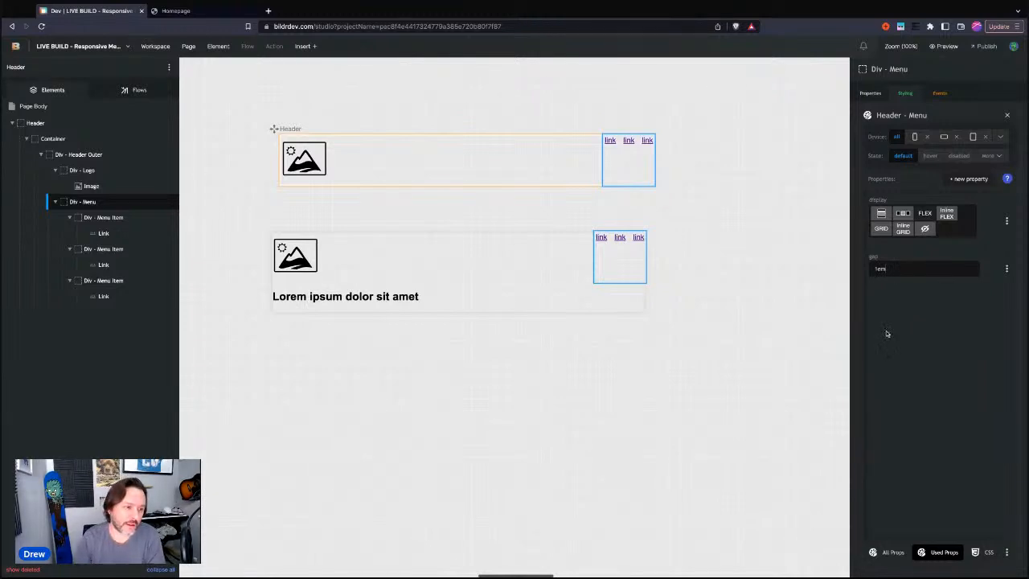
Inspect the three Menu Item divs and the logo image, and open the Menu div's Header - Menu class
click(114, 217)
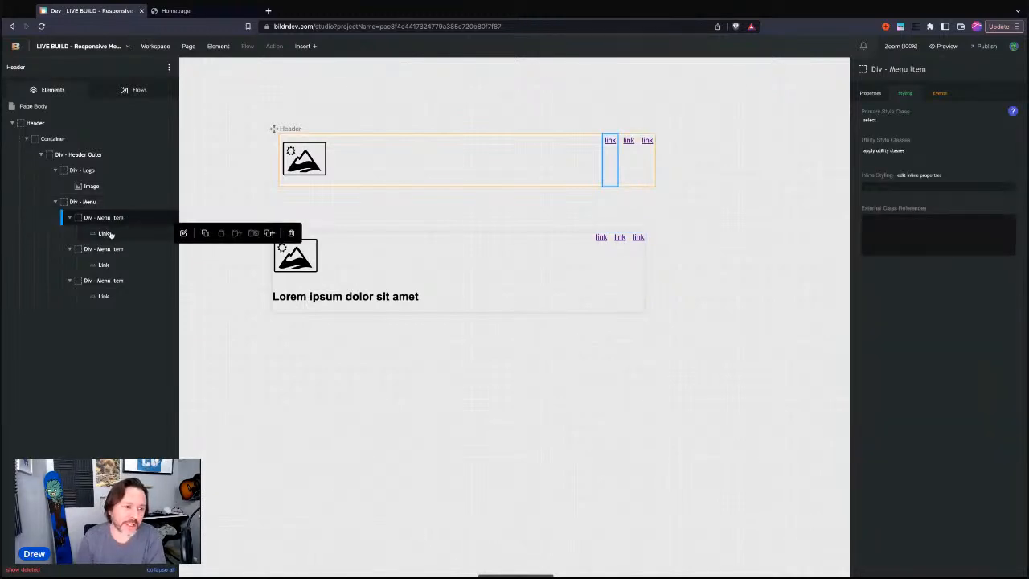
click(111, 250)
click(113, 279)
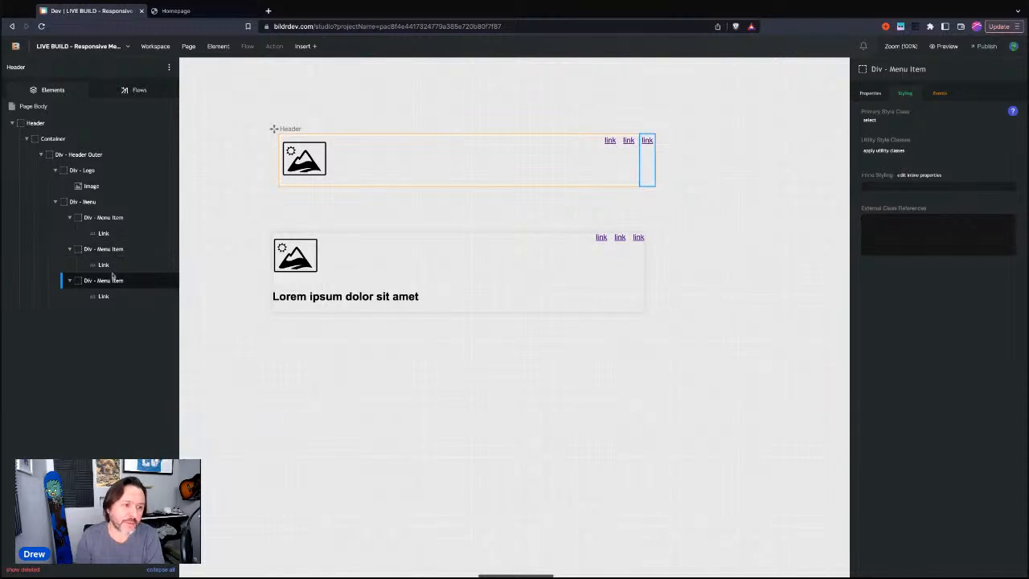
mouse_move(119, 208)
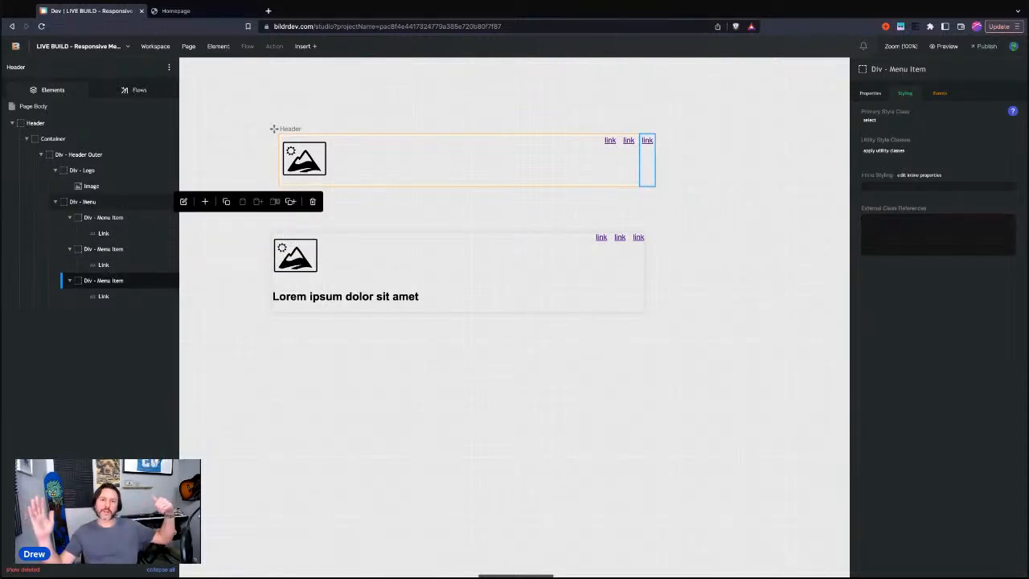
click(91, 186)
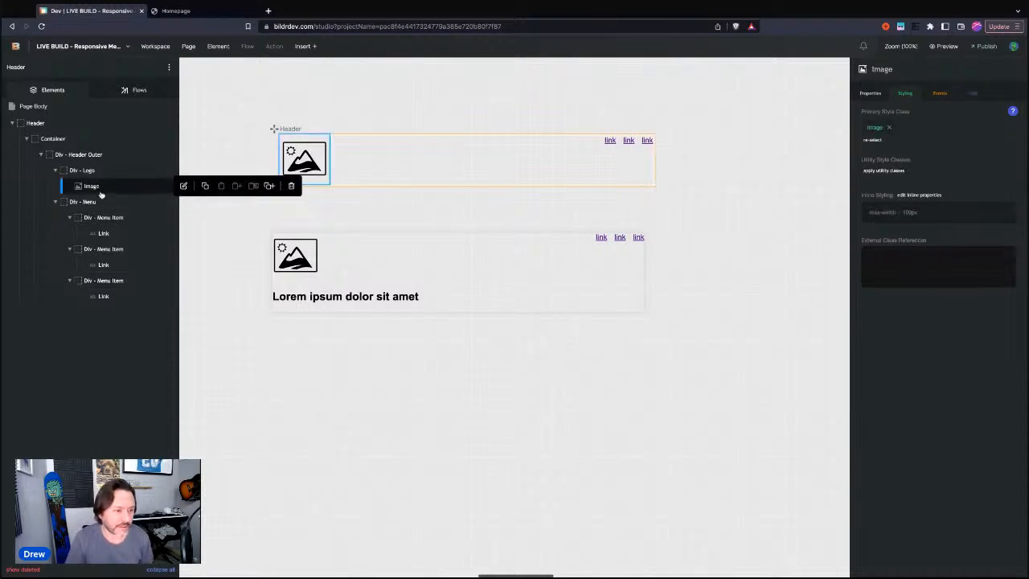
click(98, 201)
click(885, 127)
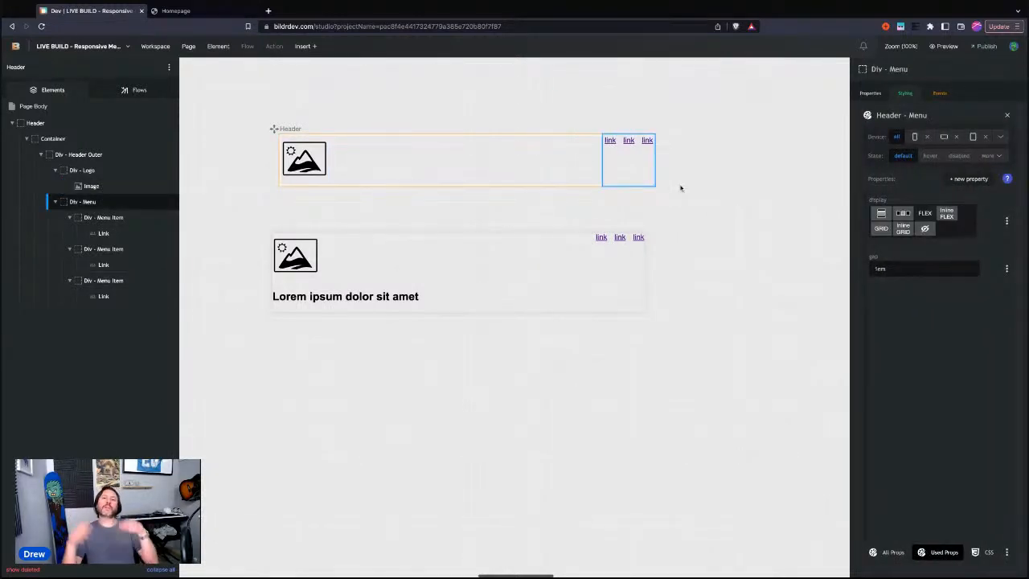
Add an align-items property set to center to the Header - Outer class and check the result on the Homepage preview
mouse_move(156, 202)
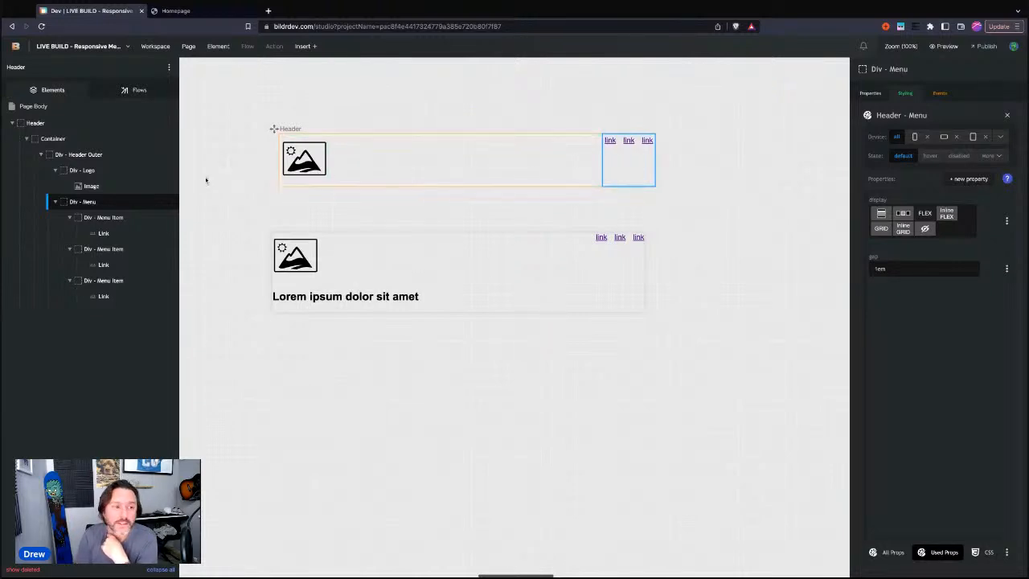
click(91, 155)
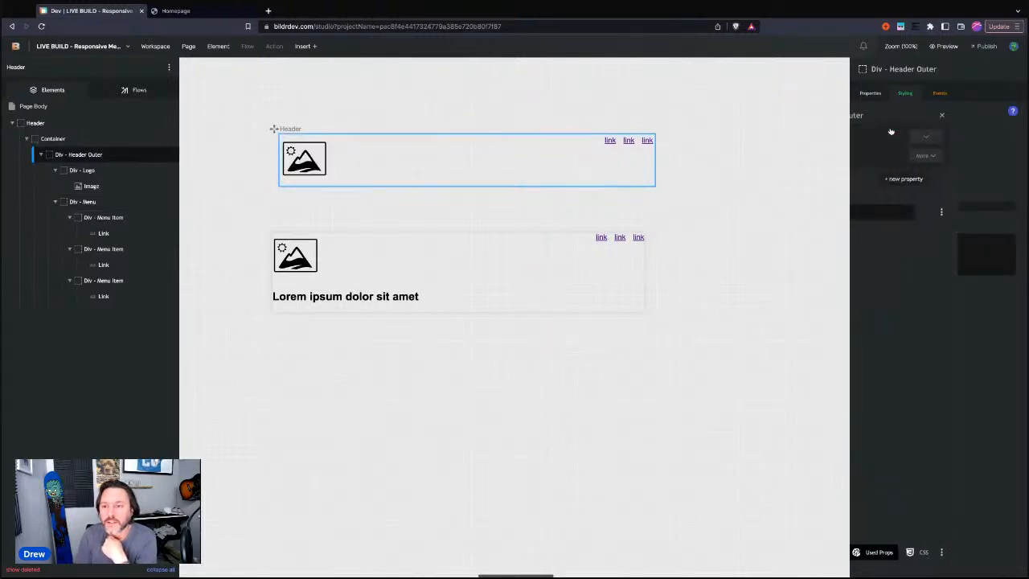
click(969, 179)
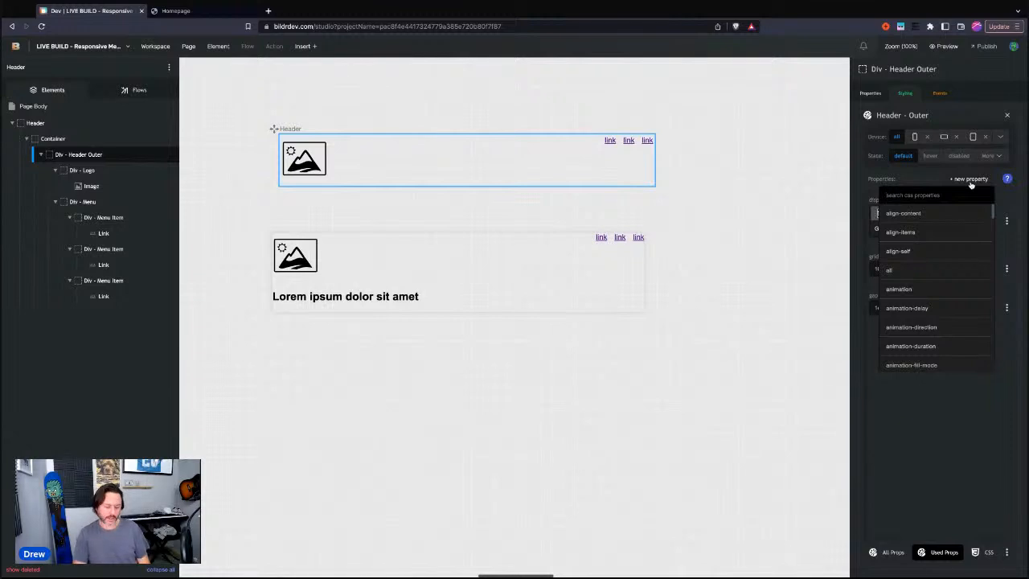
text(align-)
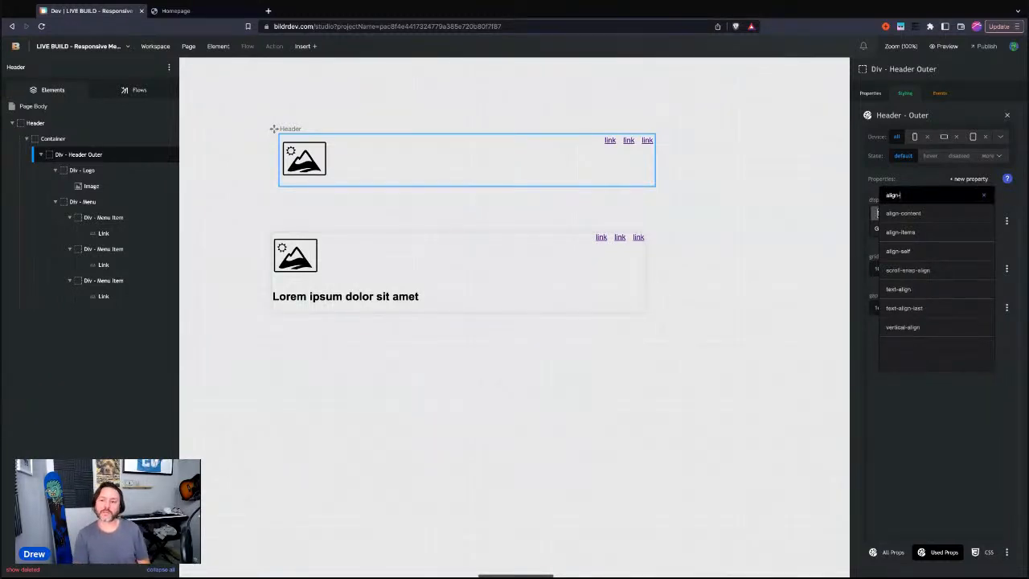
click(908, 231)
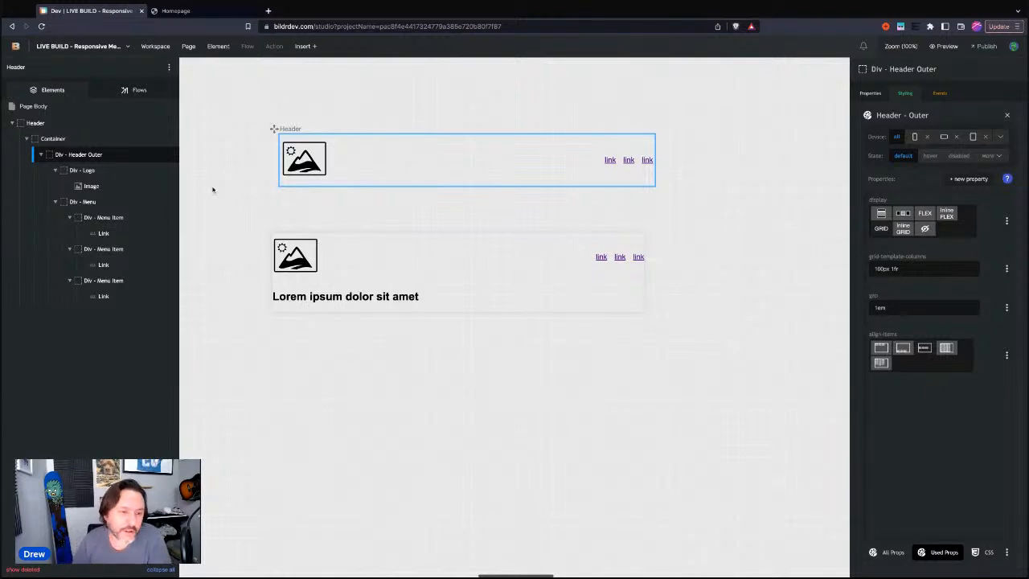
click(181, 11)
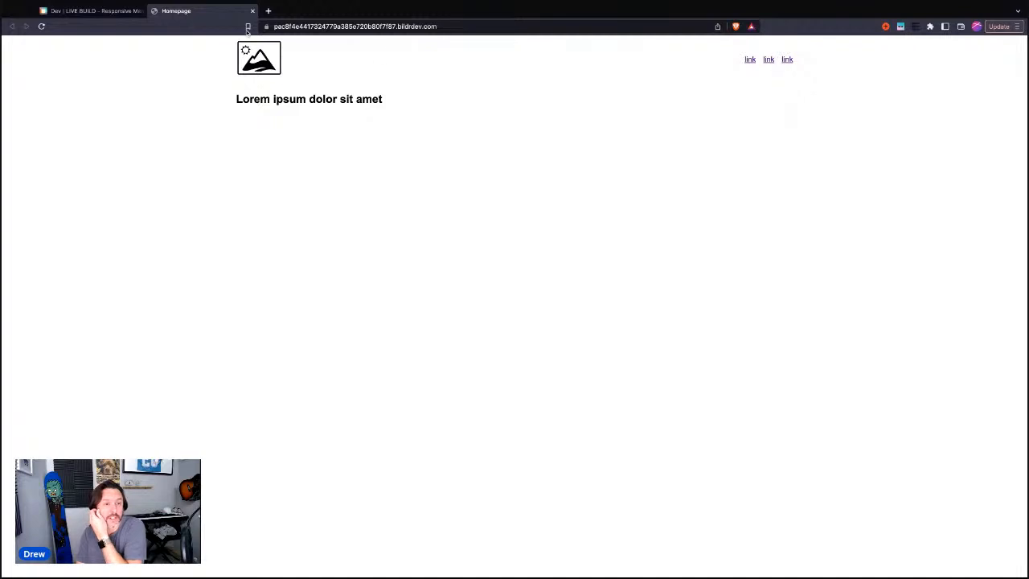
click(92, 11)
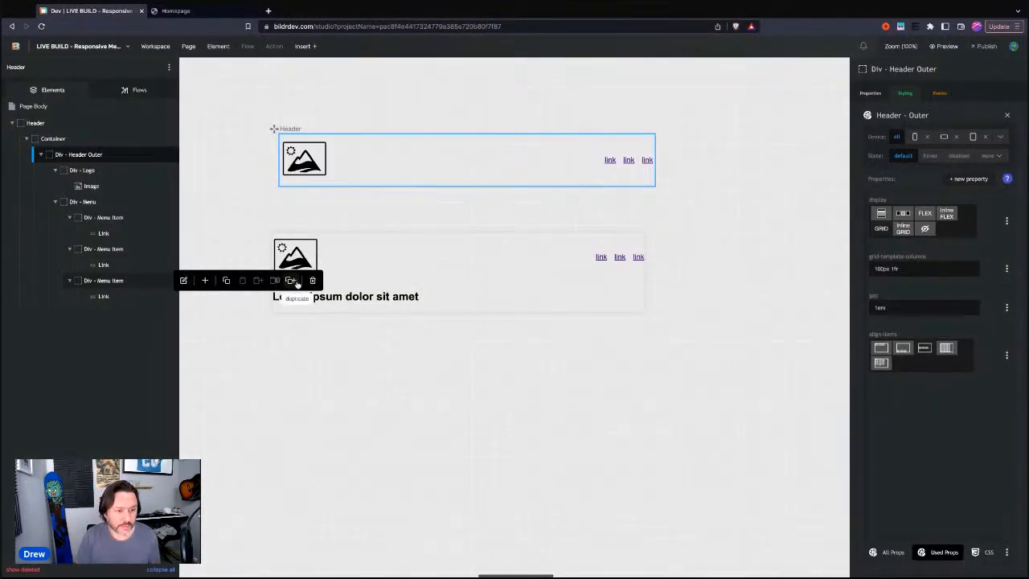
Duplicate the last Menu Item div and replace the link inside the copy with a Button element
click(103, 280)
key(ctrl+d)
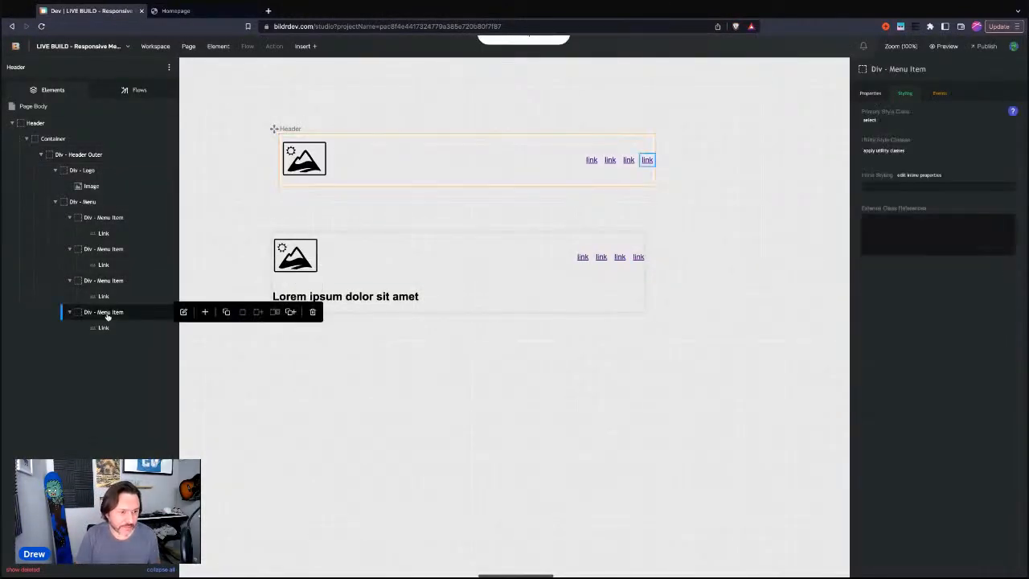
click(206, 311)
text(button)
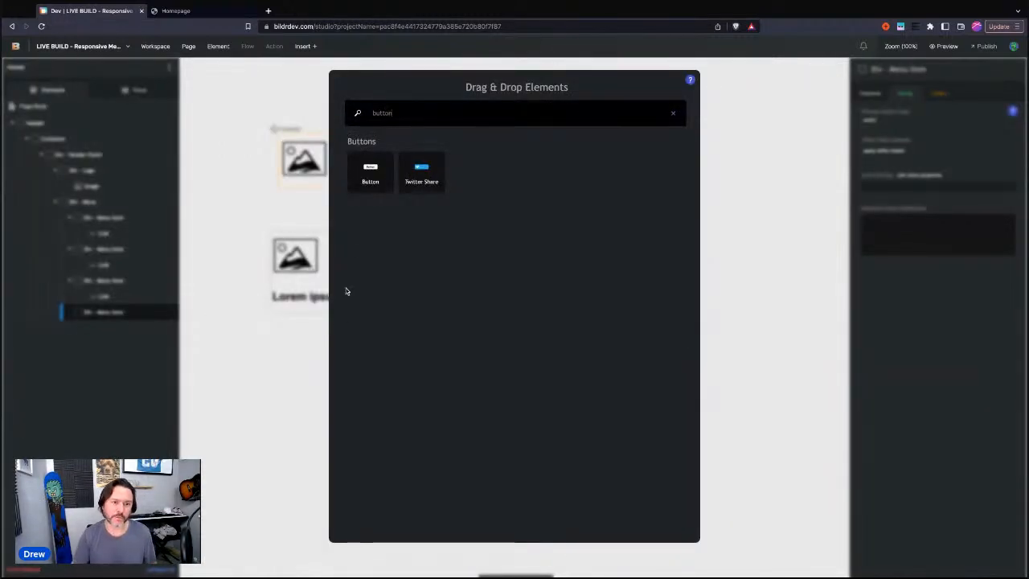
click(369, 177)
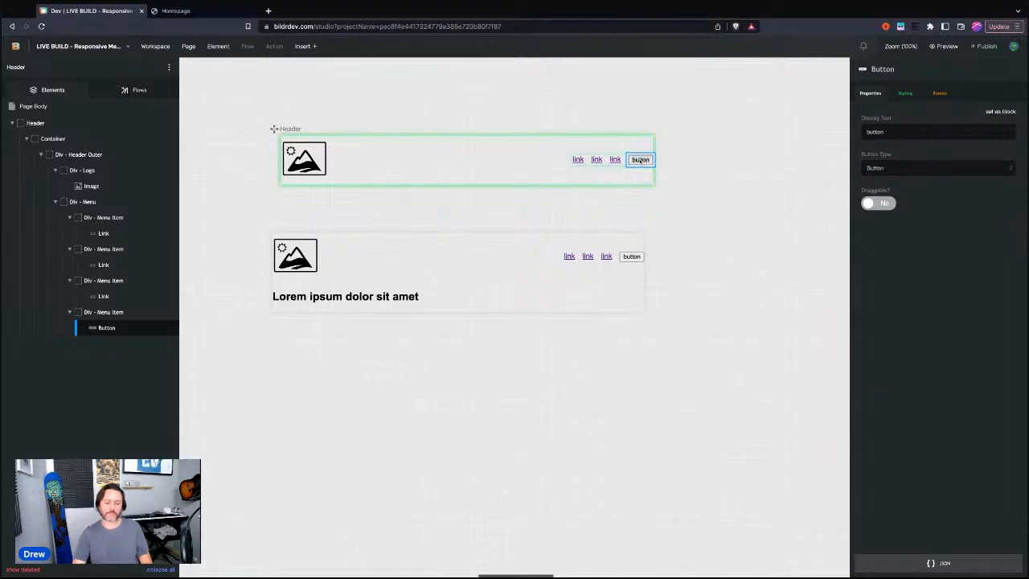
Change the new button's text to "Sign Up" and check the header on the Homepage preview
double_click(641, 160)
text(Sign Up)
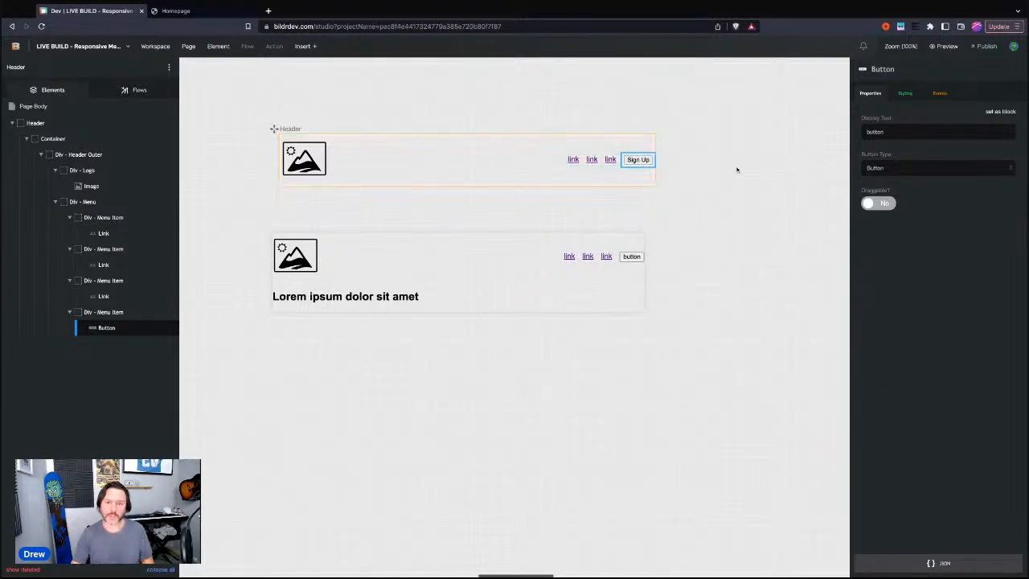
click(703, 186)
click(178, 11)
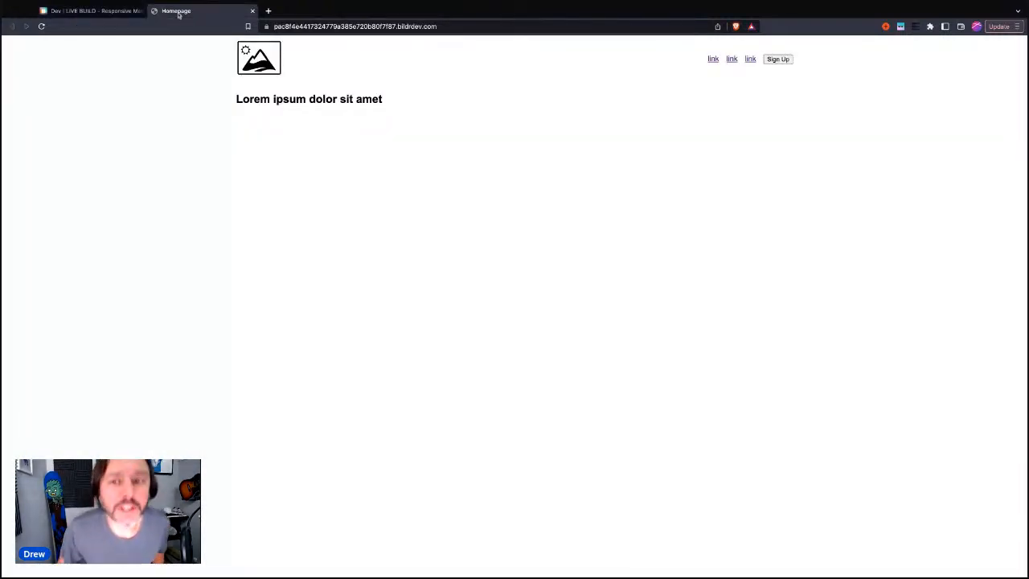
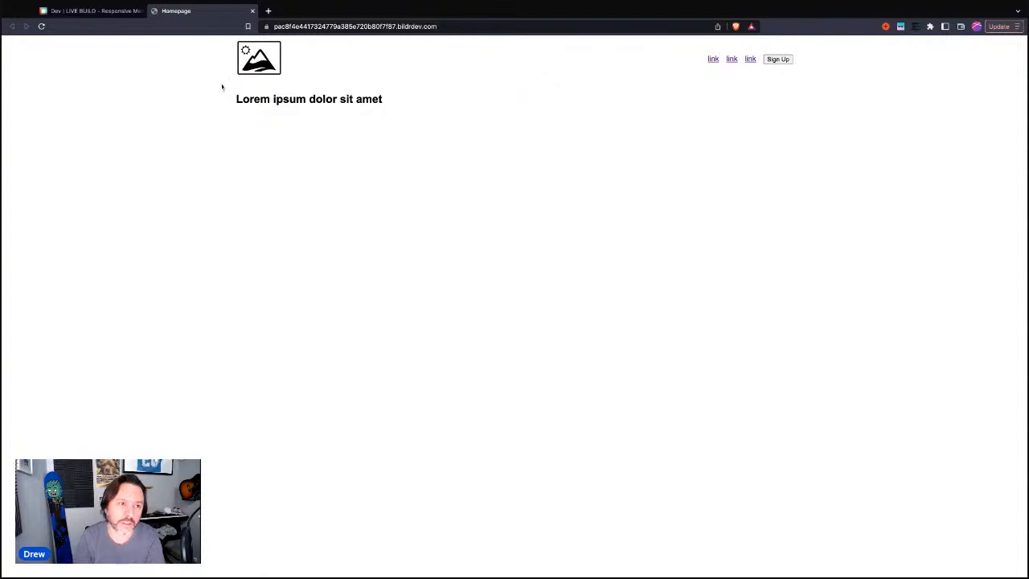
click(72, 12)
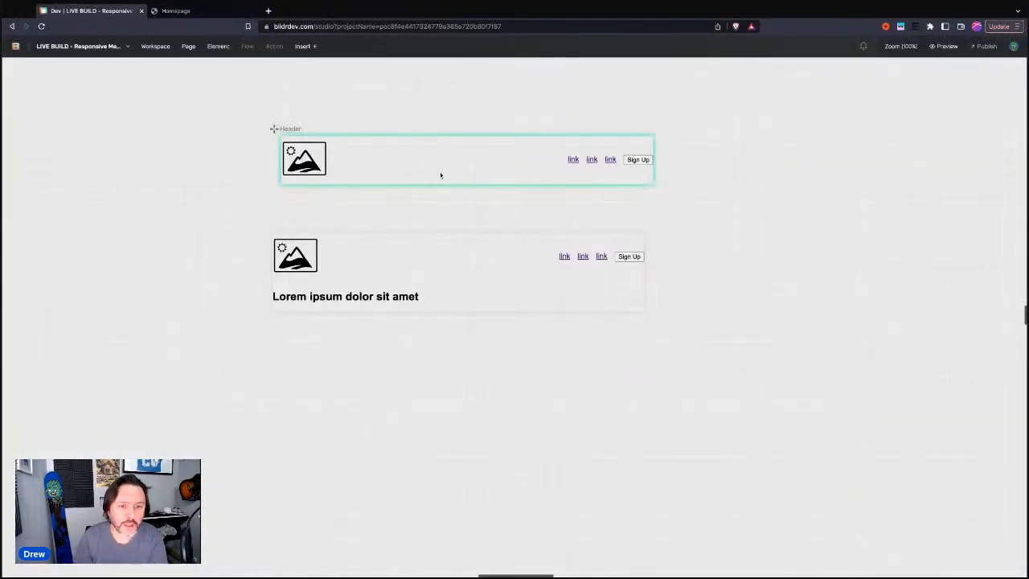
Try a background-color property of #3d3e43 on the Header Outer div's Header - Outer class
click(477, 175)
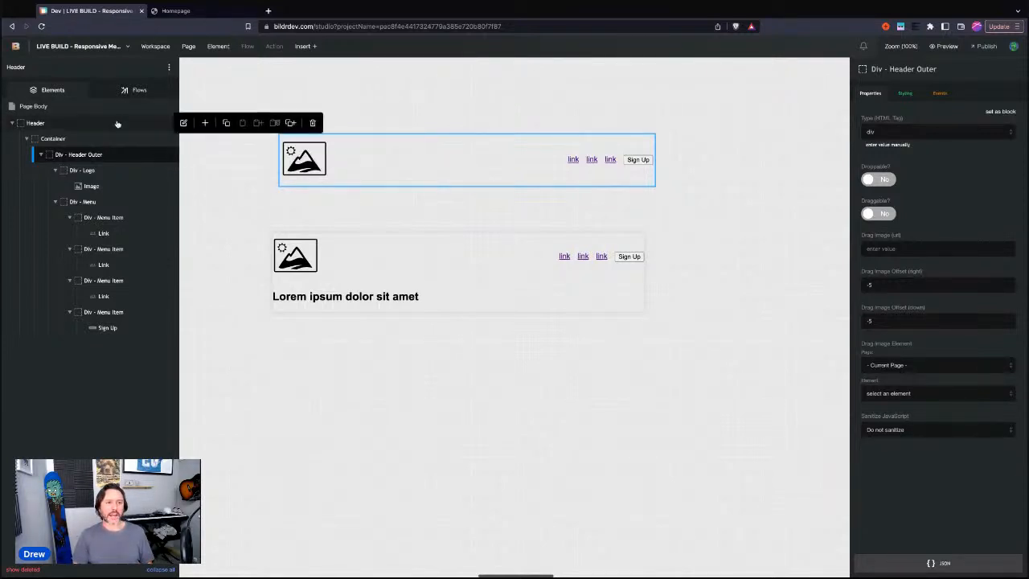
mouse_move(85, 159)
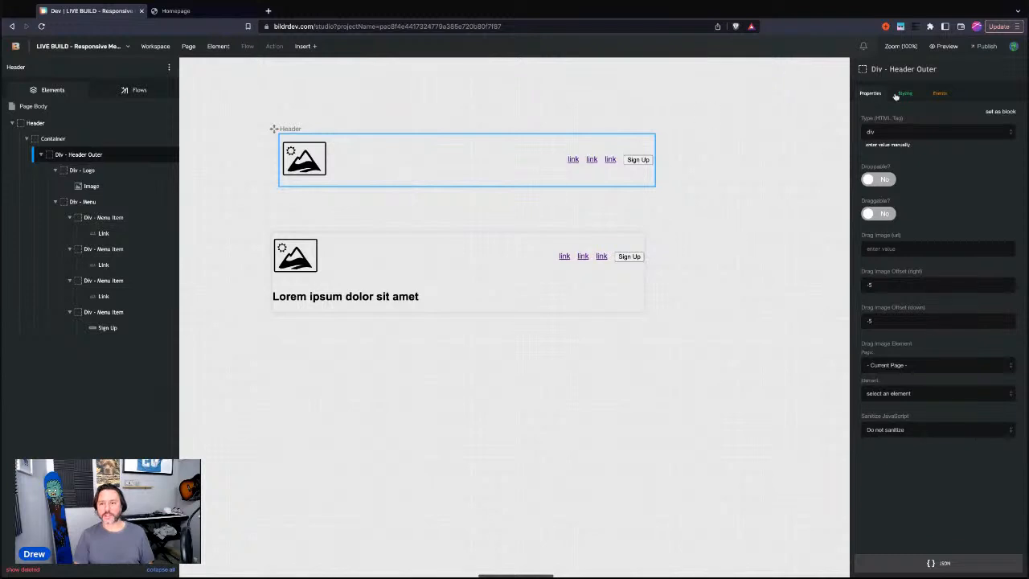
click(908, 95)
click(885, 129)
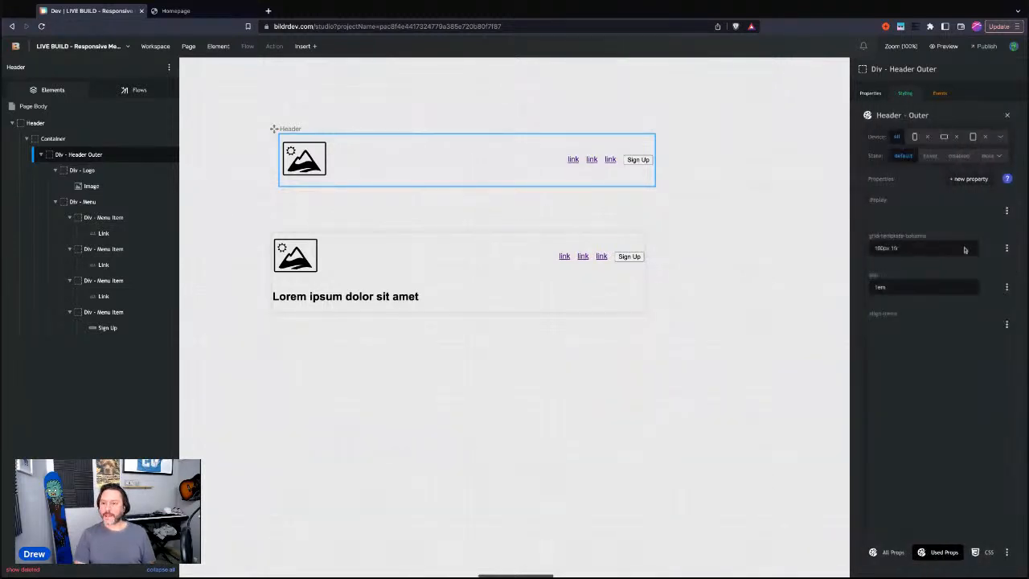
click(969, 179)
text(background-col)
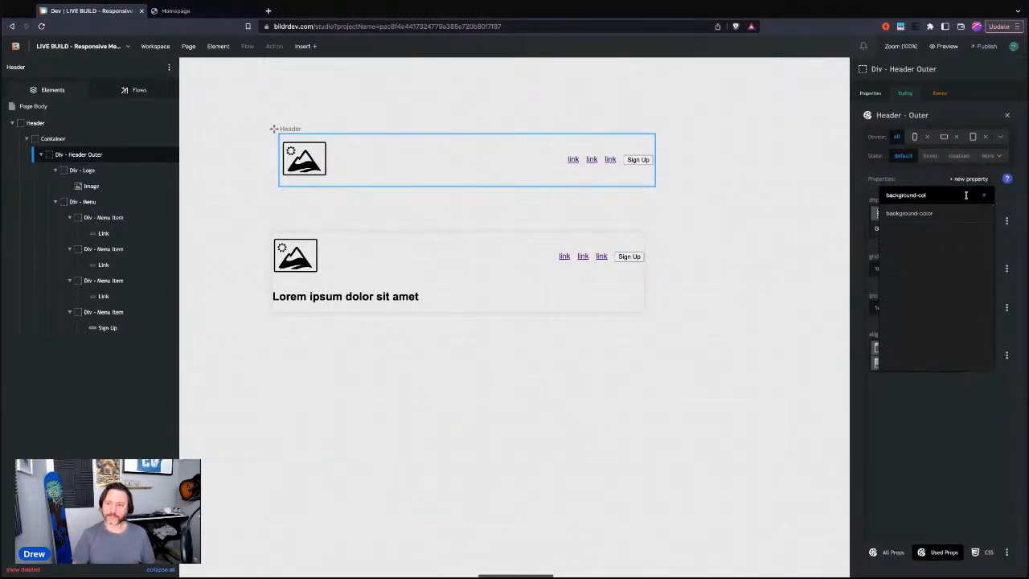
click(957, 213)
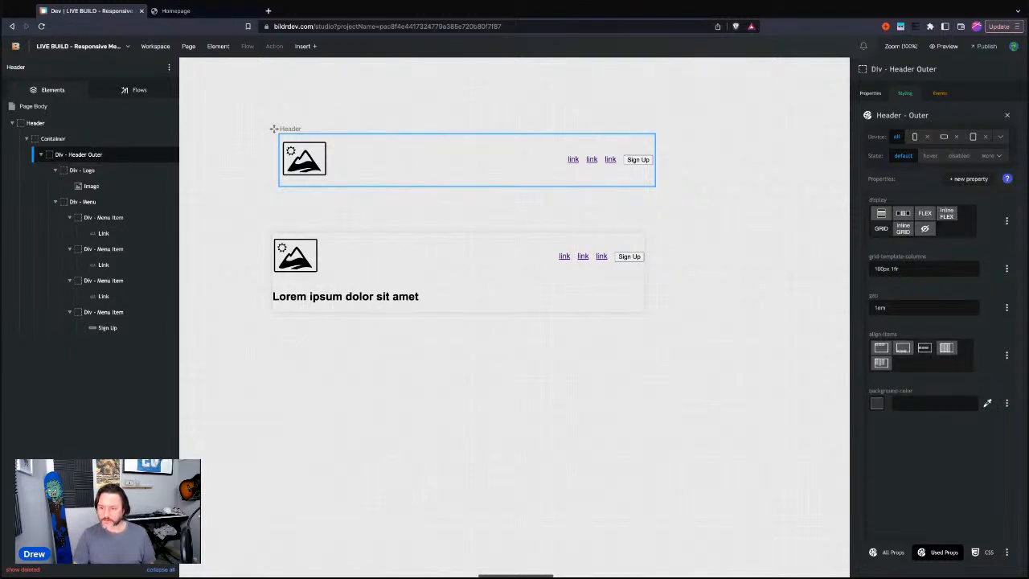
text(#3d3e43)
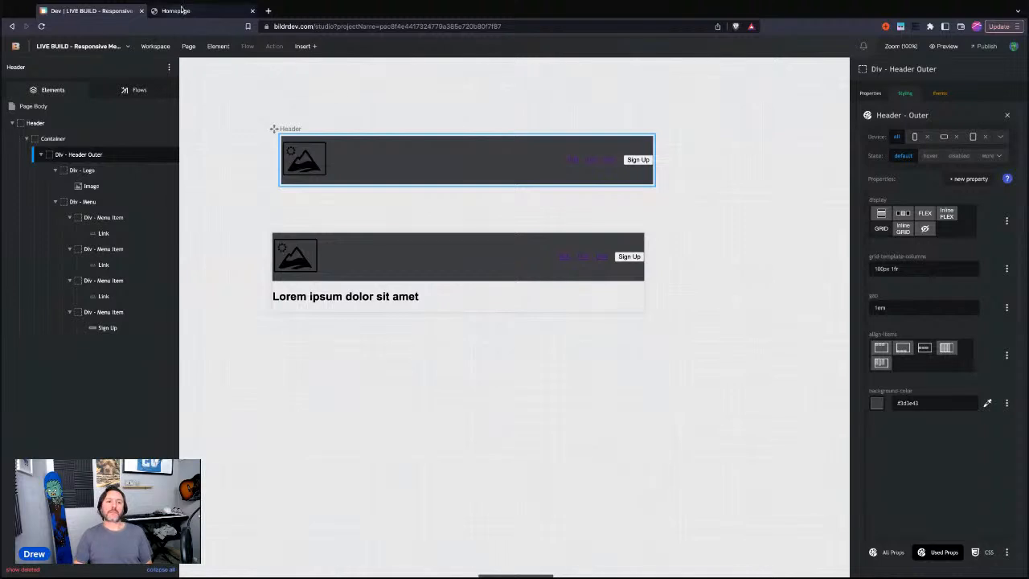
Check the header background on the Homepage preview, and remove the background-color property from the Header - Outer class
mouse_move(55, 142)
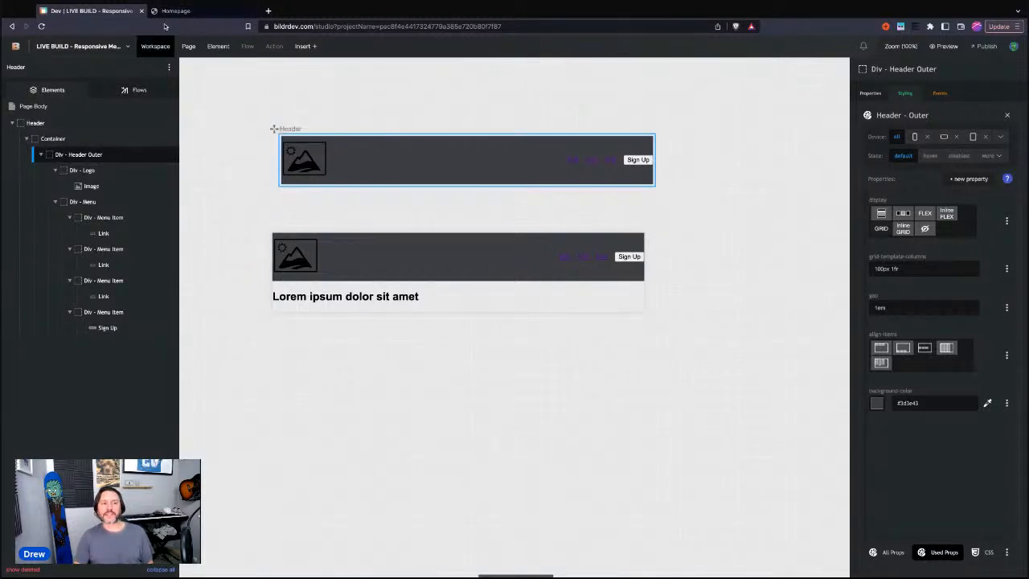
click(185, 11)
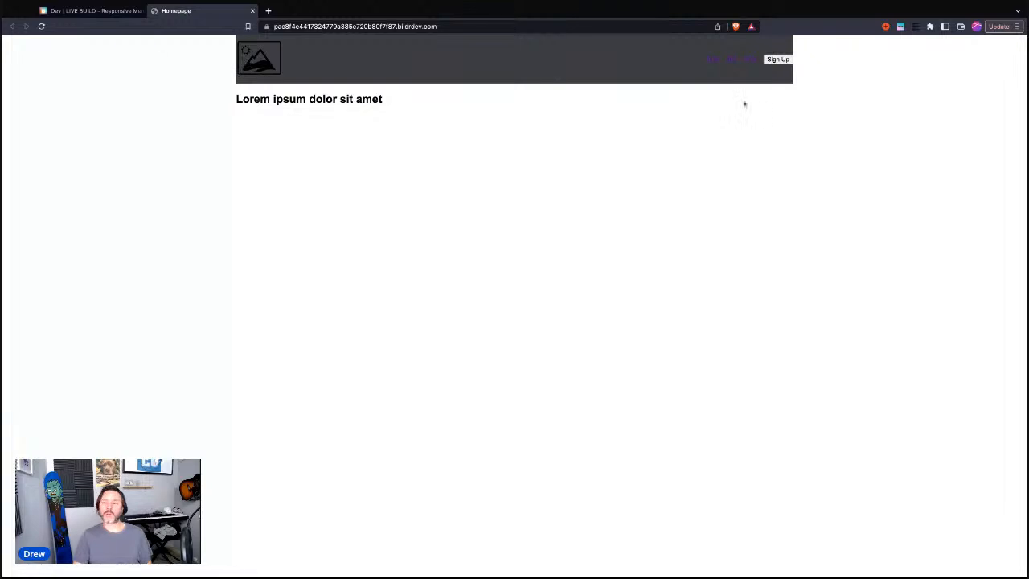
click(96, 10)
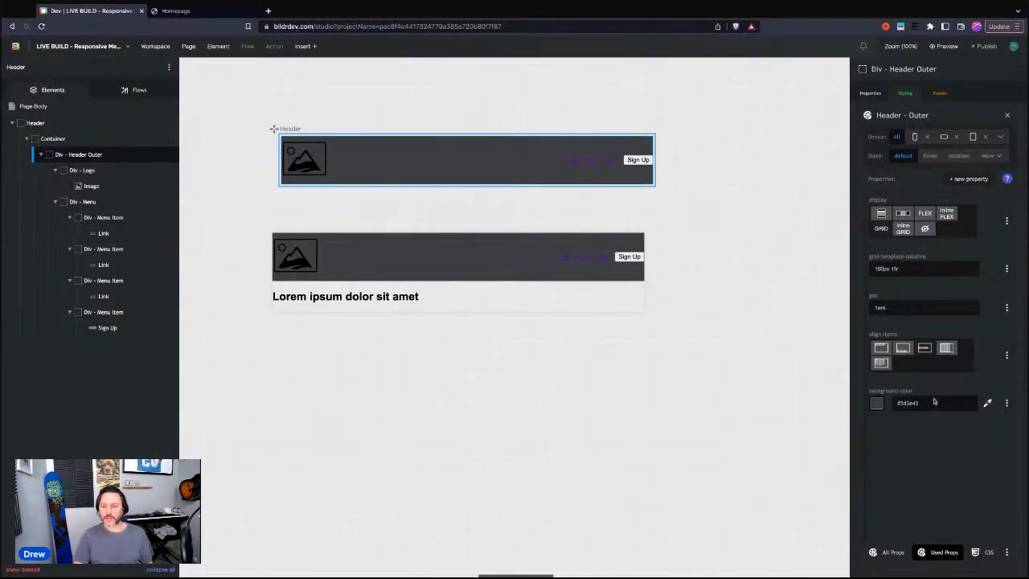
click(1006, 403)
click(964, 455)
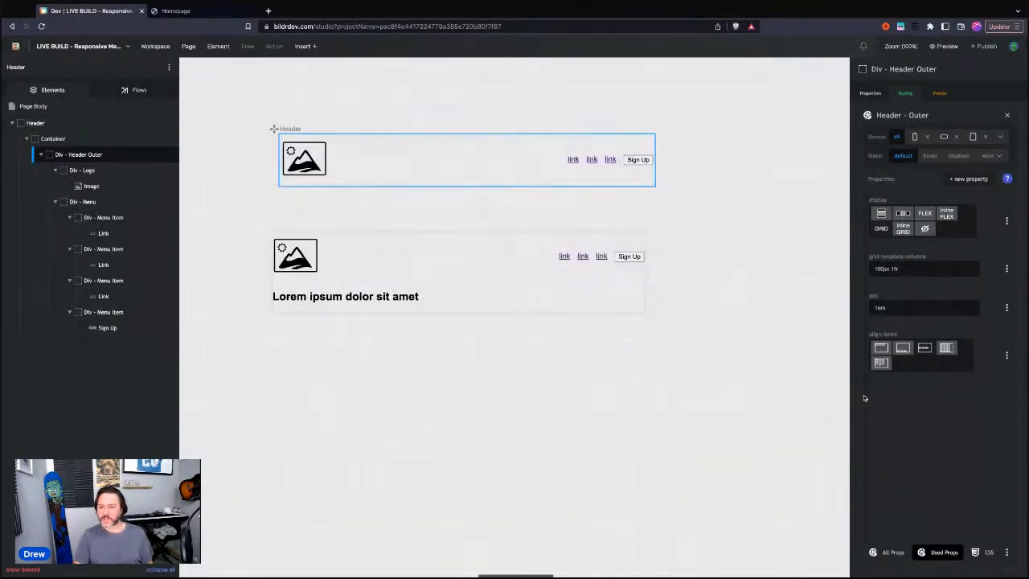
click(38, 123)
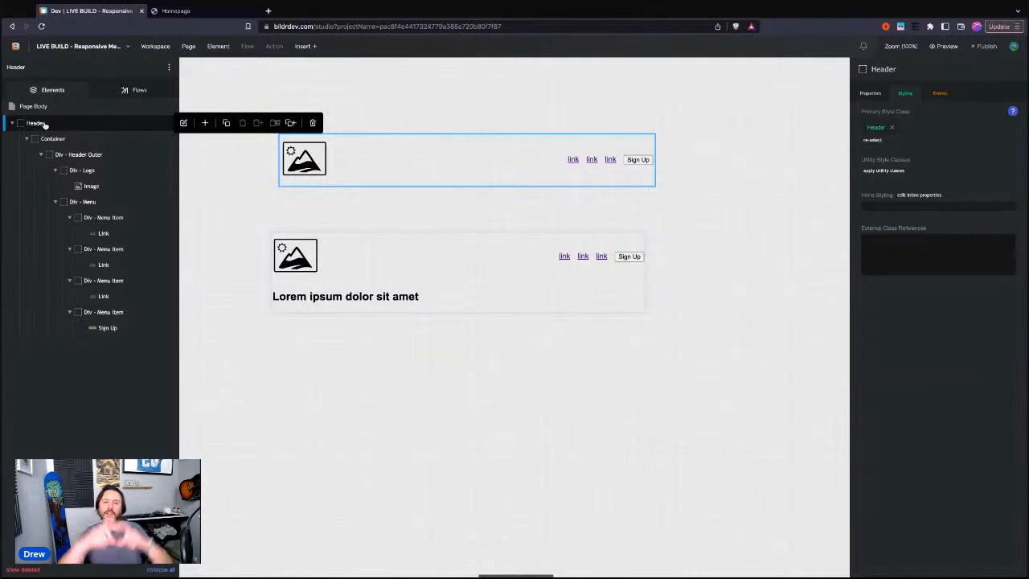
click(874, 142)
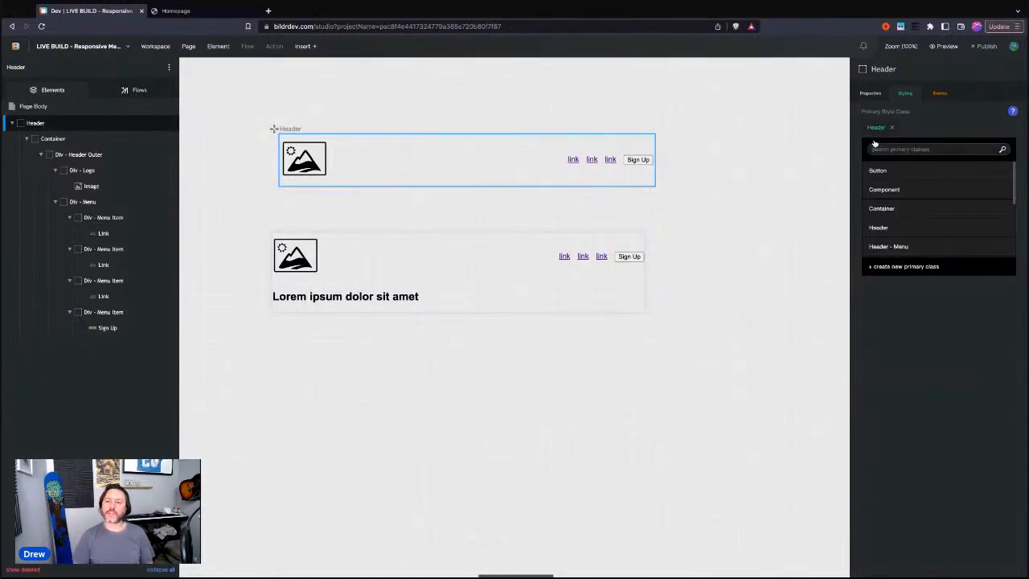
click(878, 139)
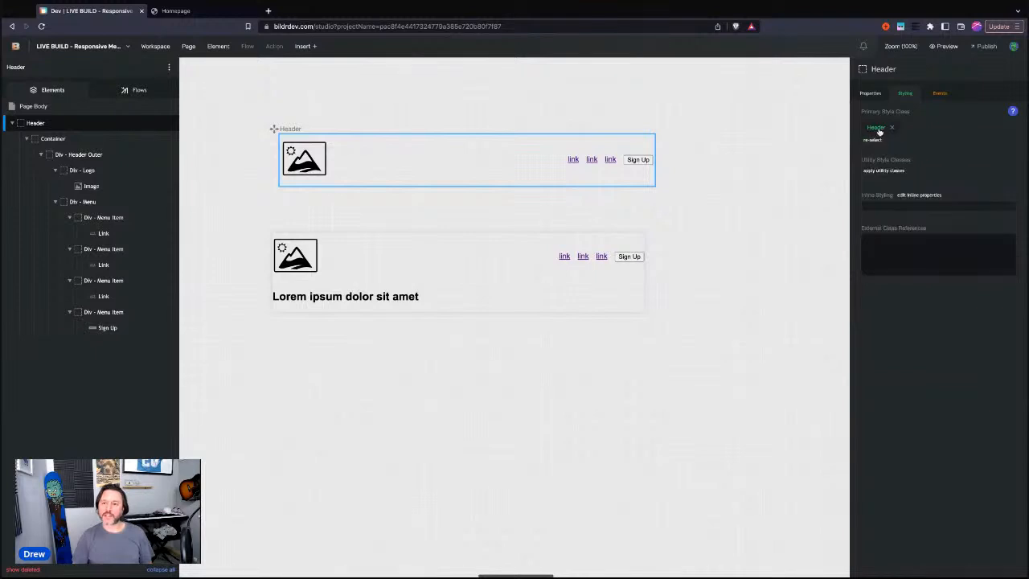
click(876, 140)
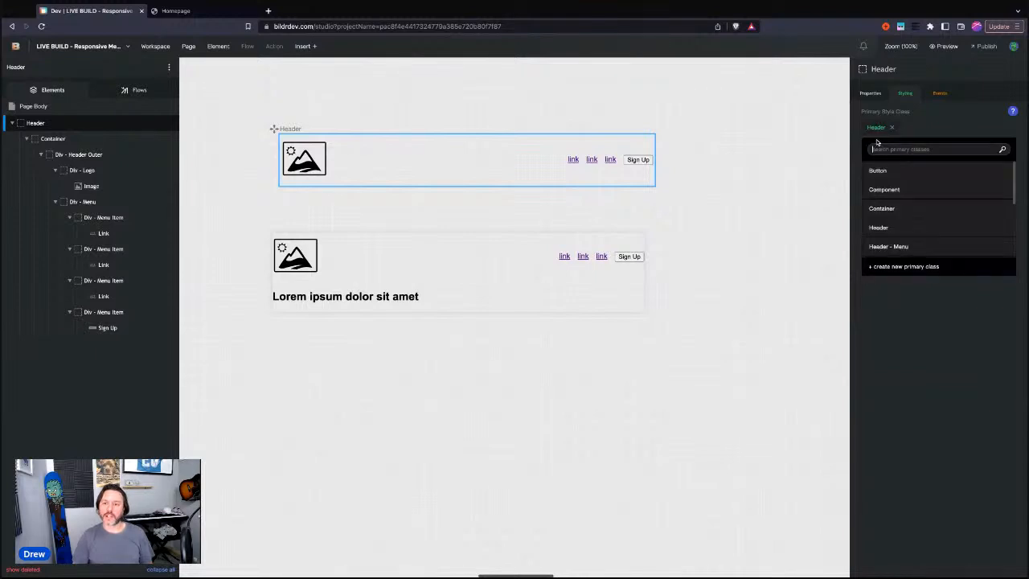
click(909, 269)
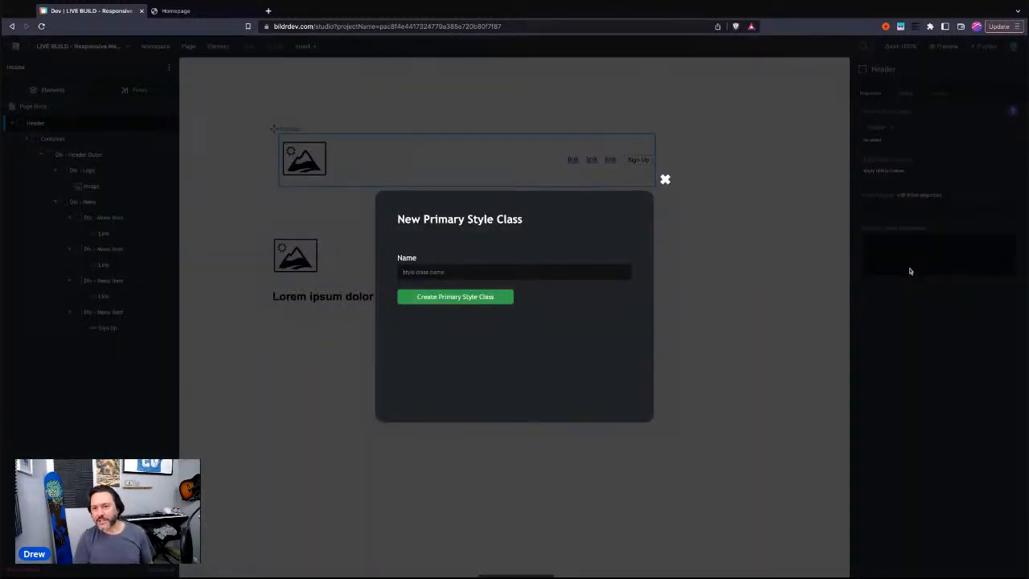
click(665, 179)
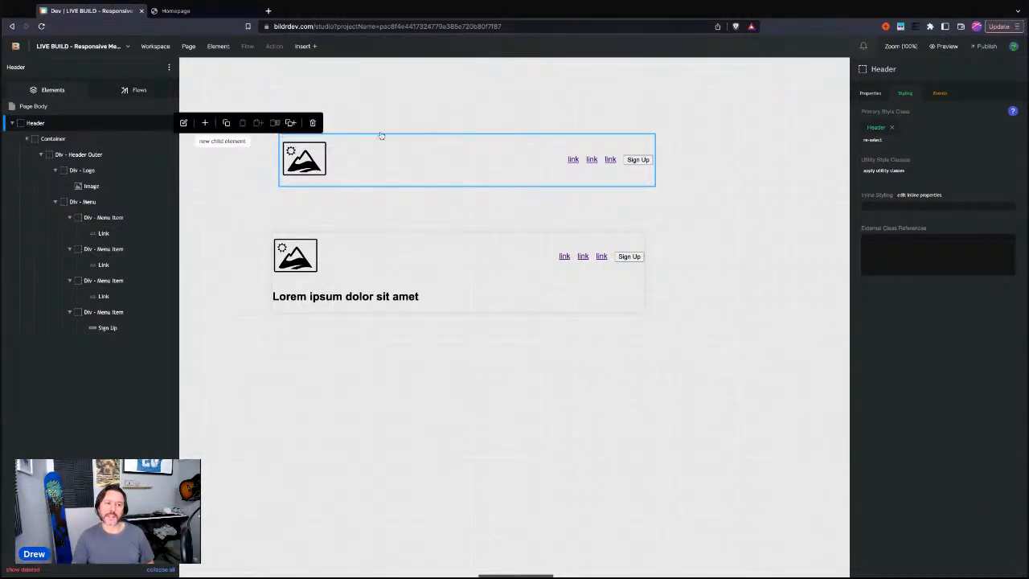
Add a background-color property of #333338 to the top-level Header element's Header class and check it on the Homepage preview
click(874, 128)
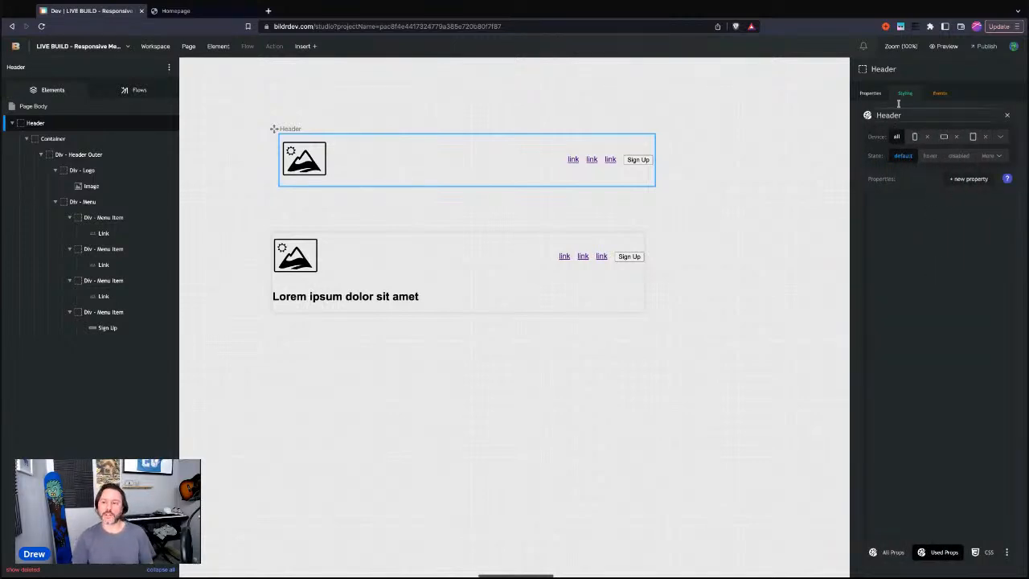
click(961, 179)
text(background-color)
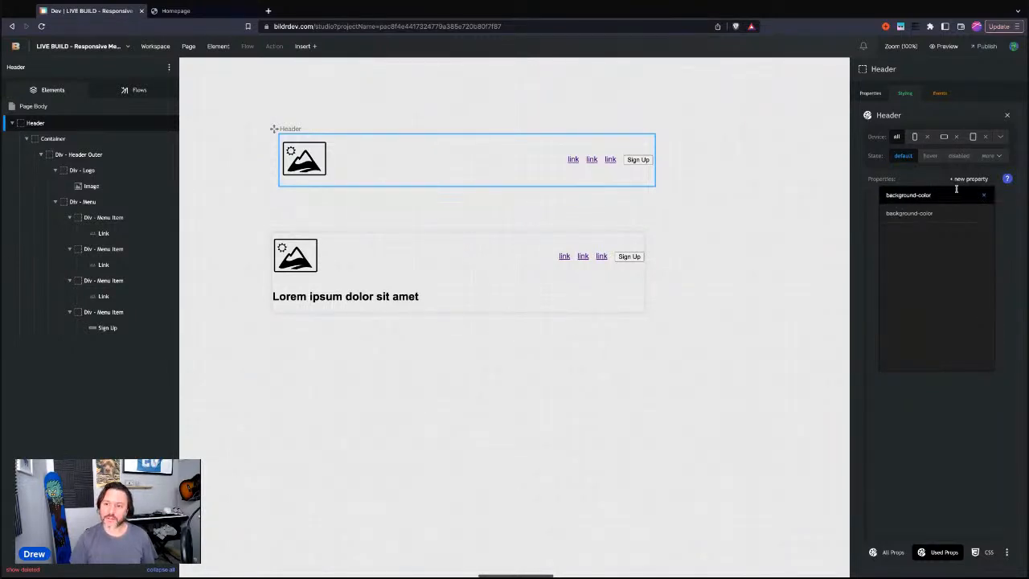
click(947, 212)
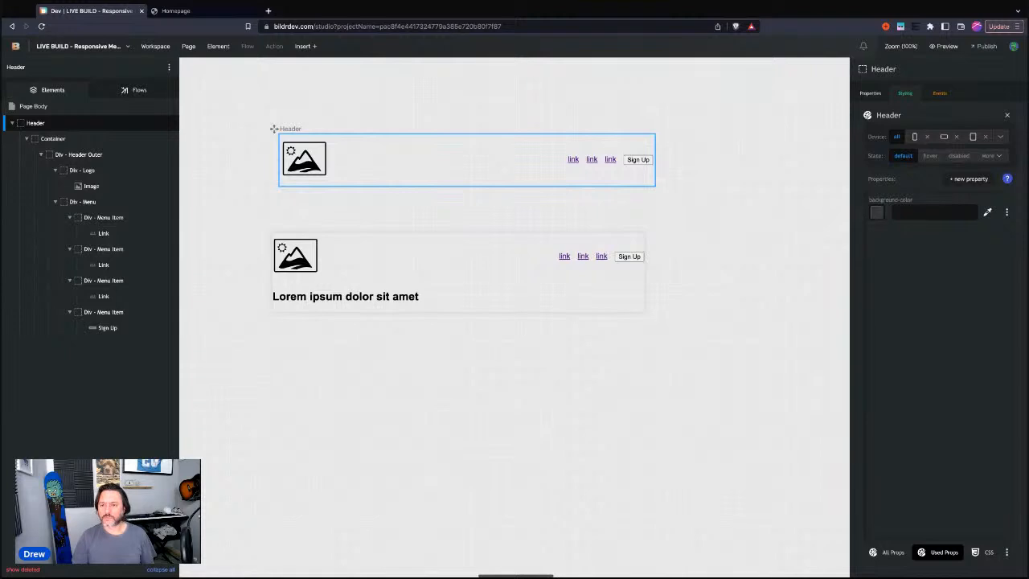
click(856, 275)
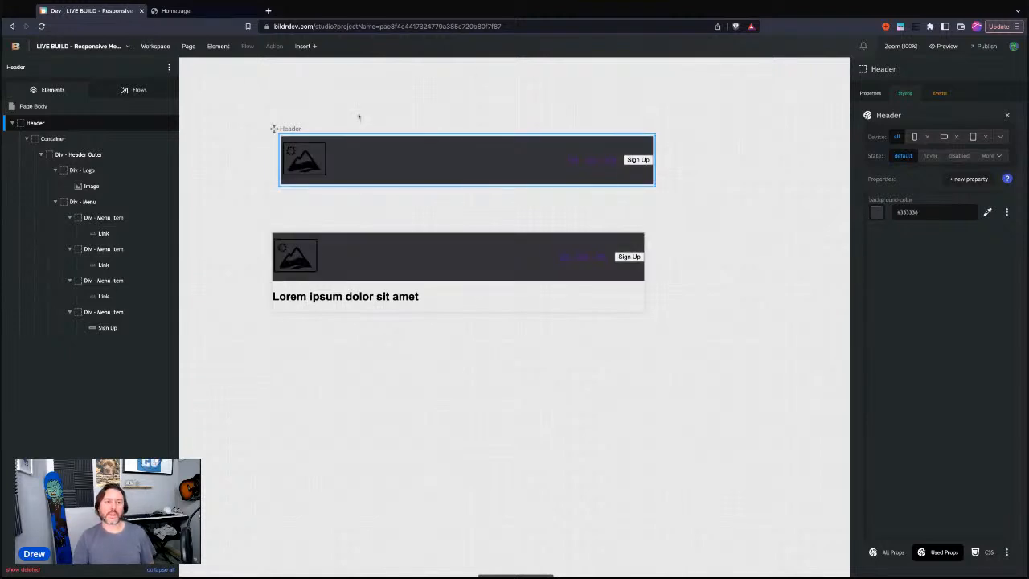
click(175, 13)
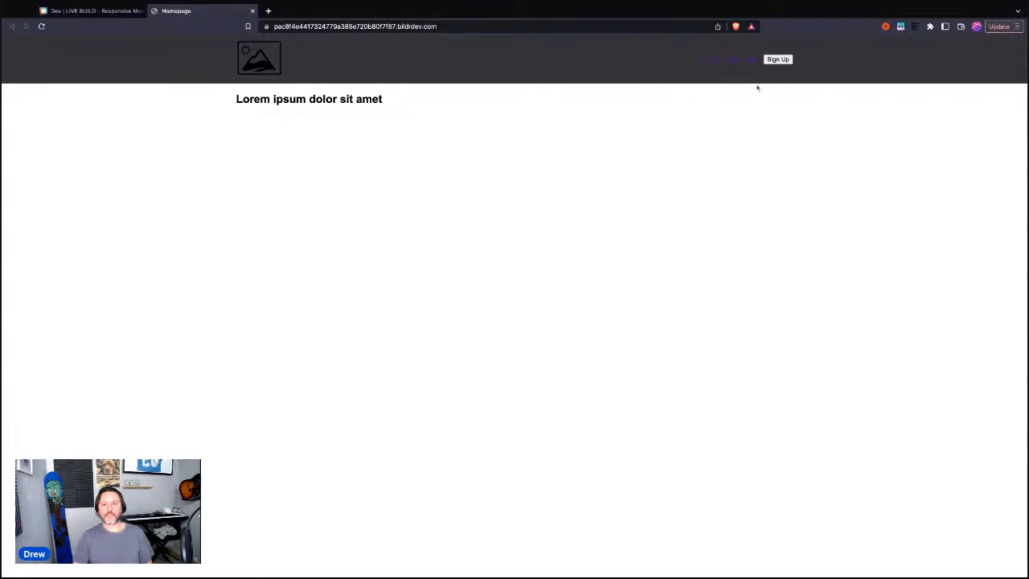
Add a color property of white to the Header class and check the header on the Homepage preview
click(103, 11)
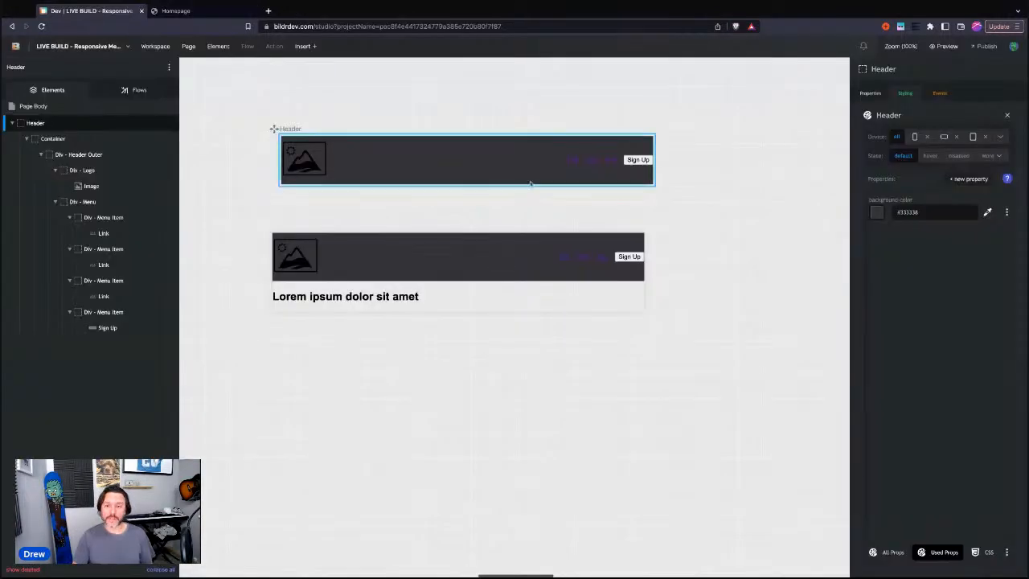
click(972, 180)
text(c)
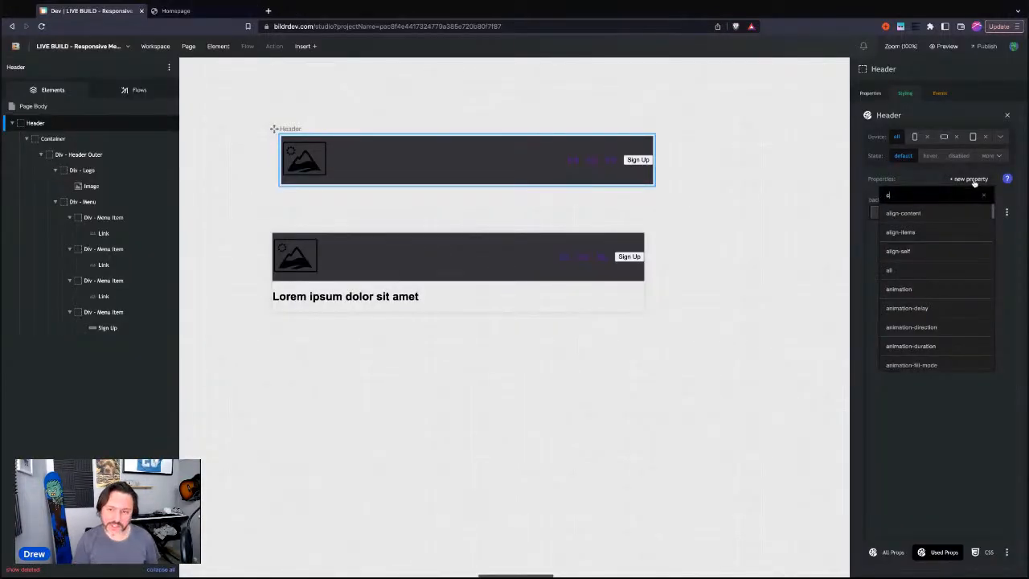
text(olor)
key(Return)
text(white)
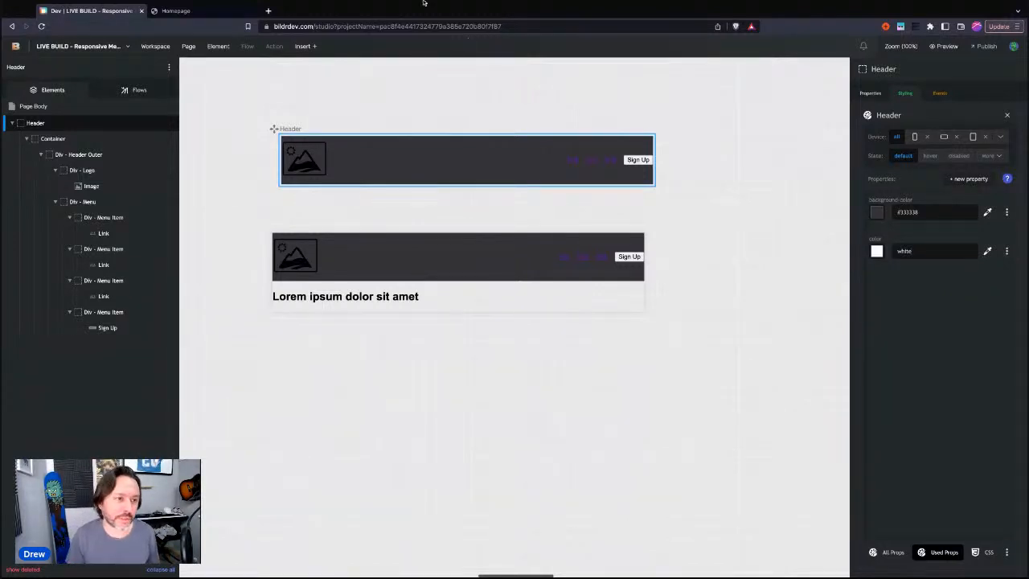
click(187, 11)
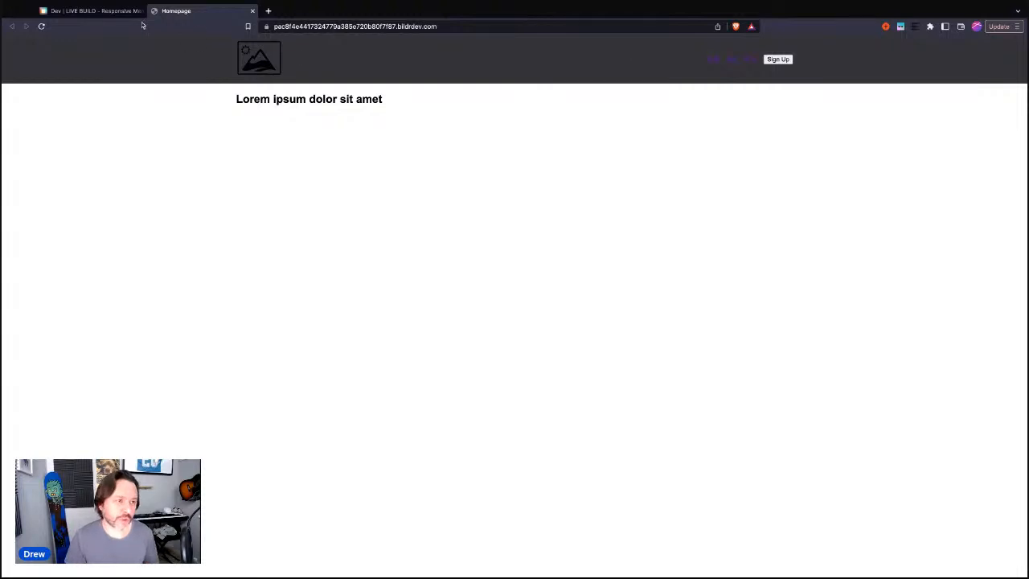
Create a primary style class named "Header - Menu - Item" for the first Menu Item div in the header menu
click(92, 10)
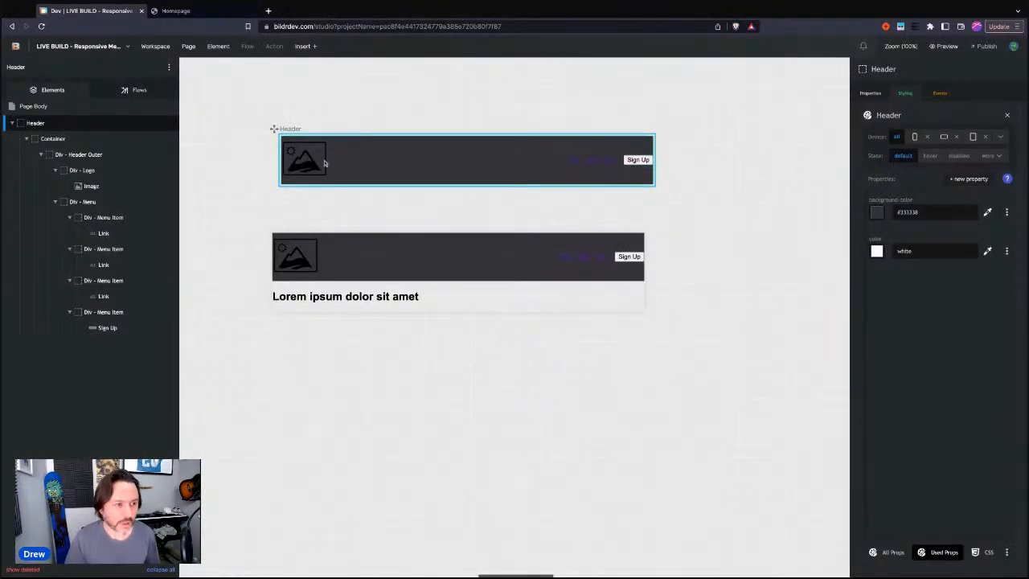
click(115, 218)
click(98, 205)
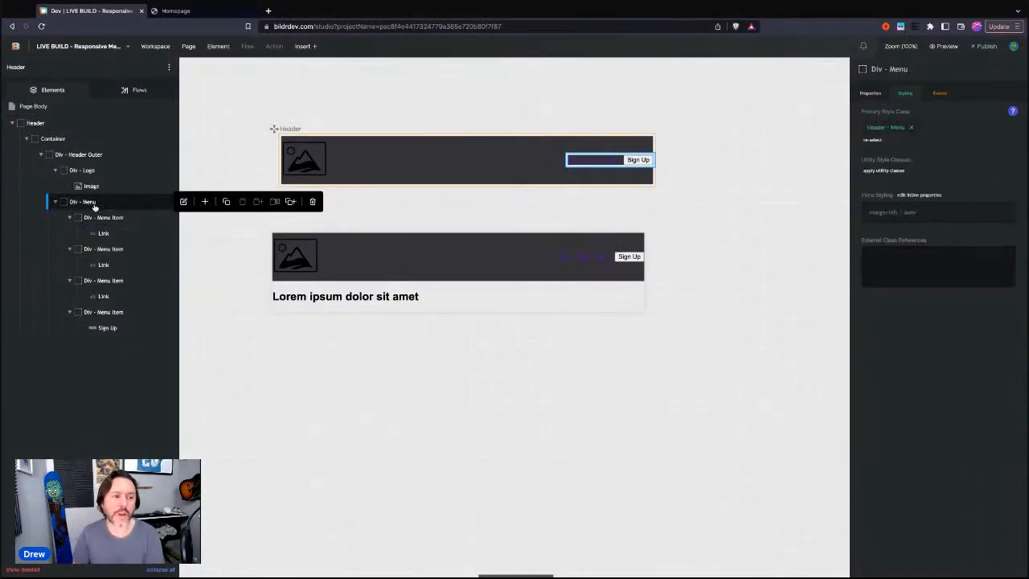
click(901, 129)
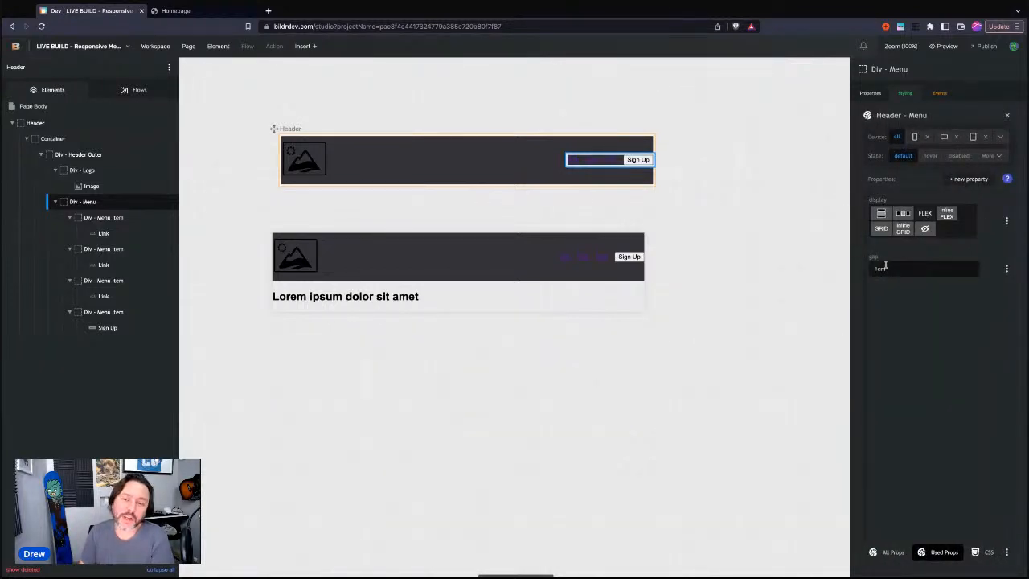
click(98, 218)
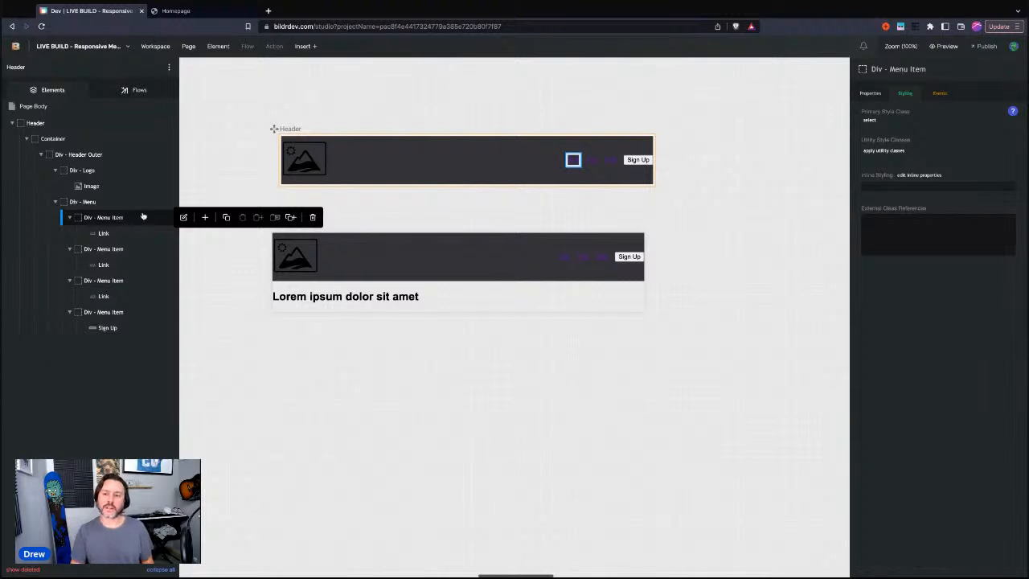
click(871, 123)
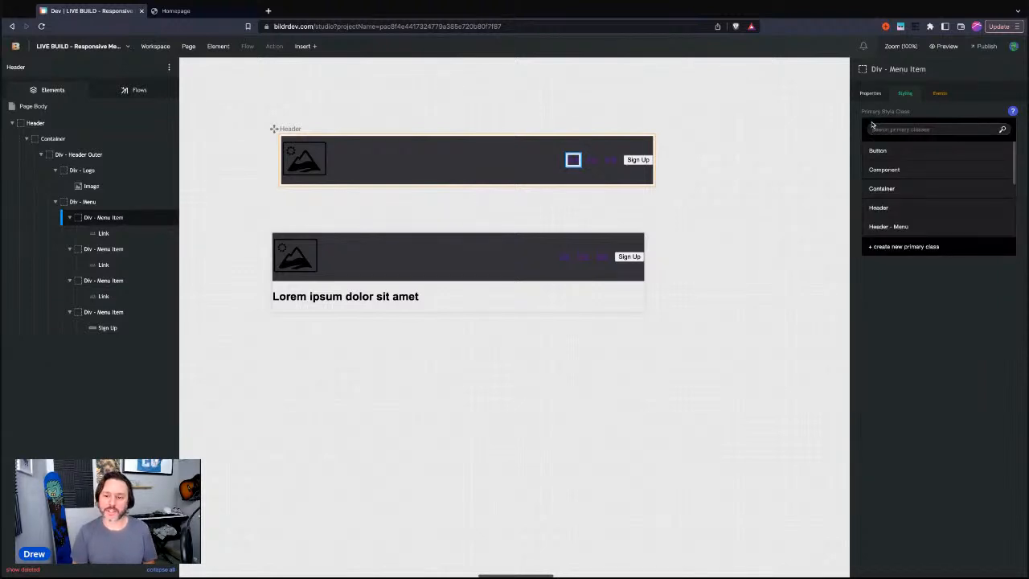
click(909, 248)
text(Hea)
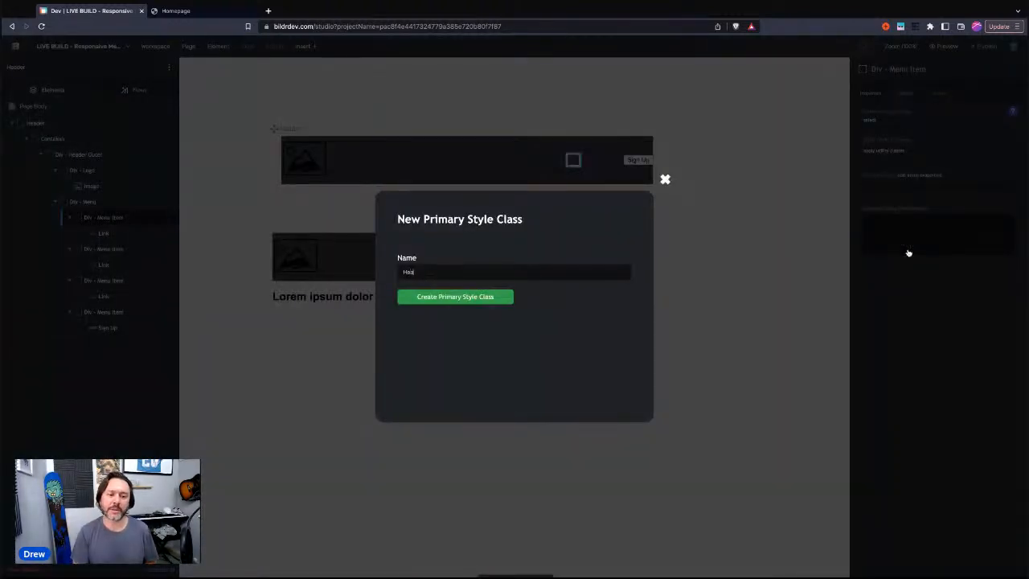
text(der - Menu - It)
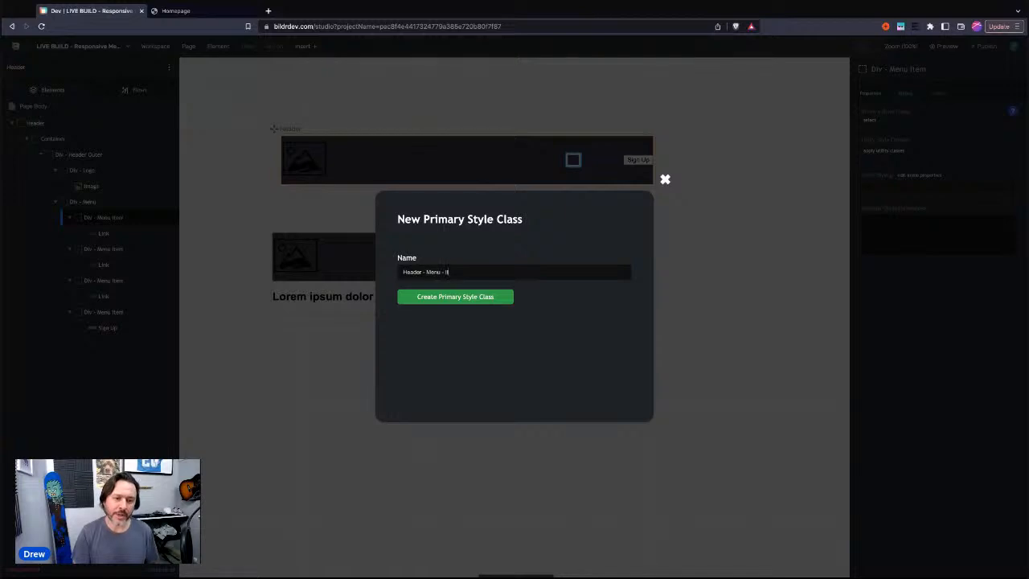
text(em)
click(470, 296)
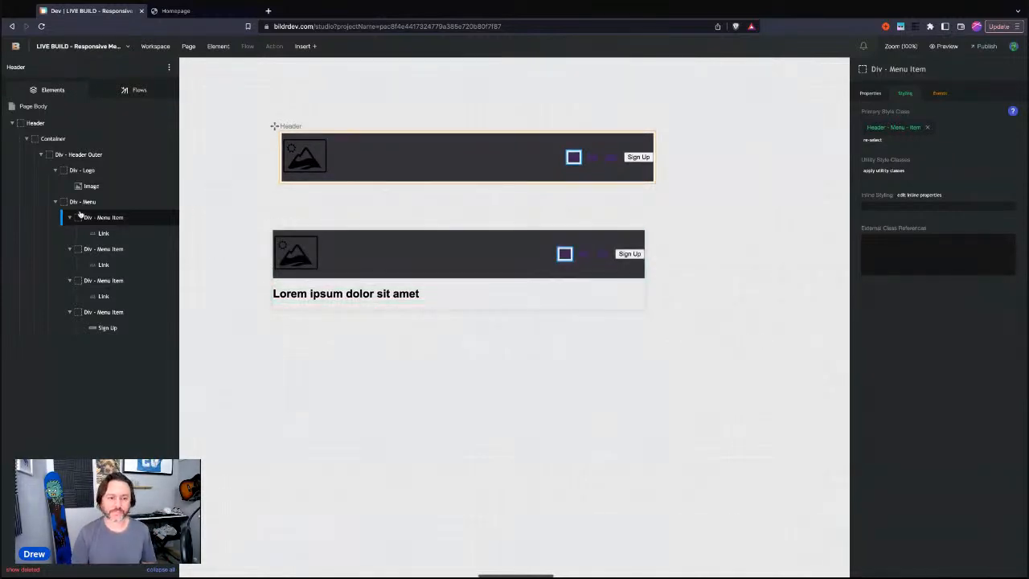
Replace the first menu link's primary style class with a new class named "Header - Menu - Item - Link"
click(104, 233)
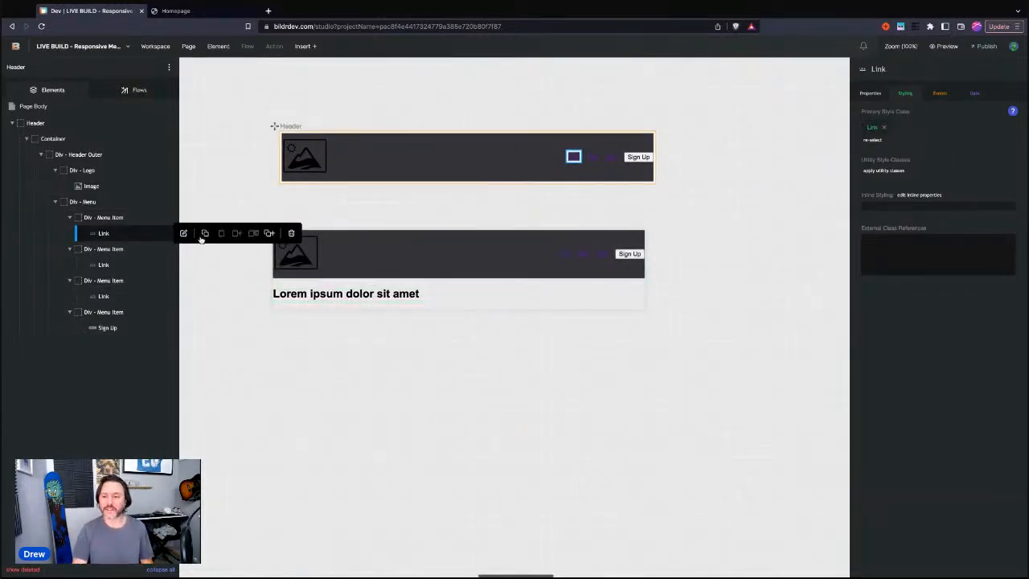
mouse_move(102, 238)
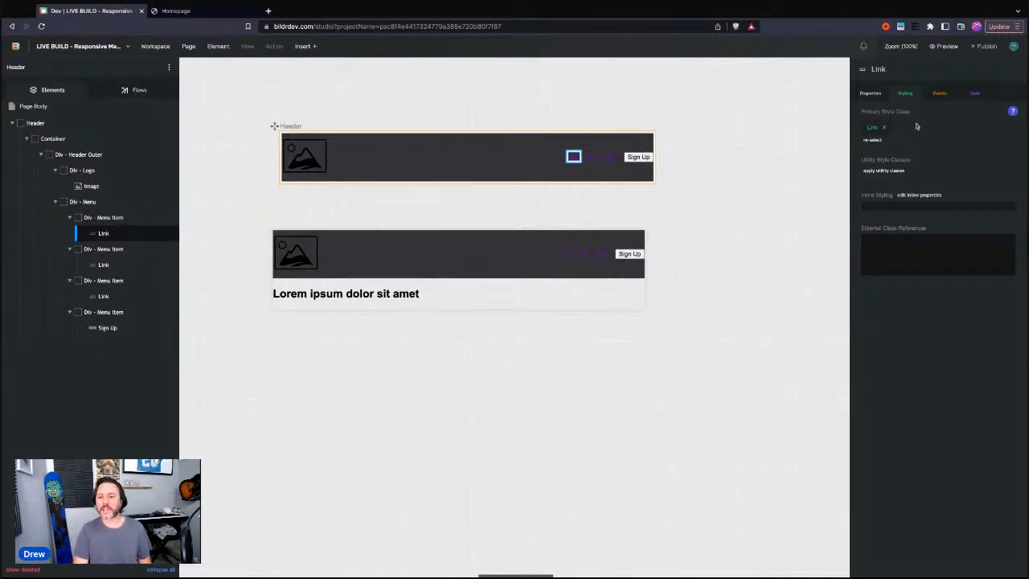
click(871, 95)
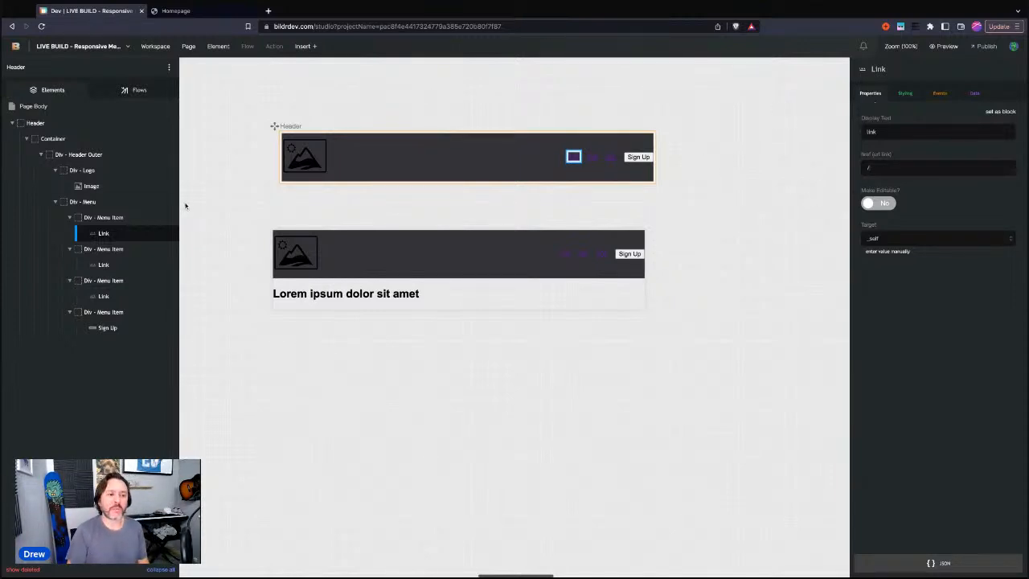
click(119, 219)
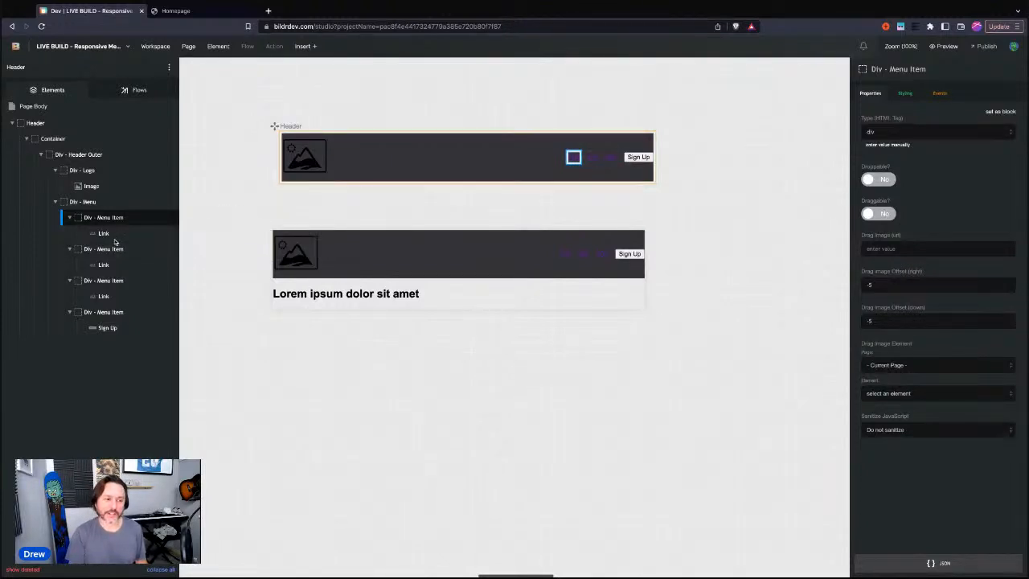
click(113, 235)
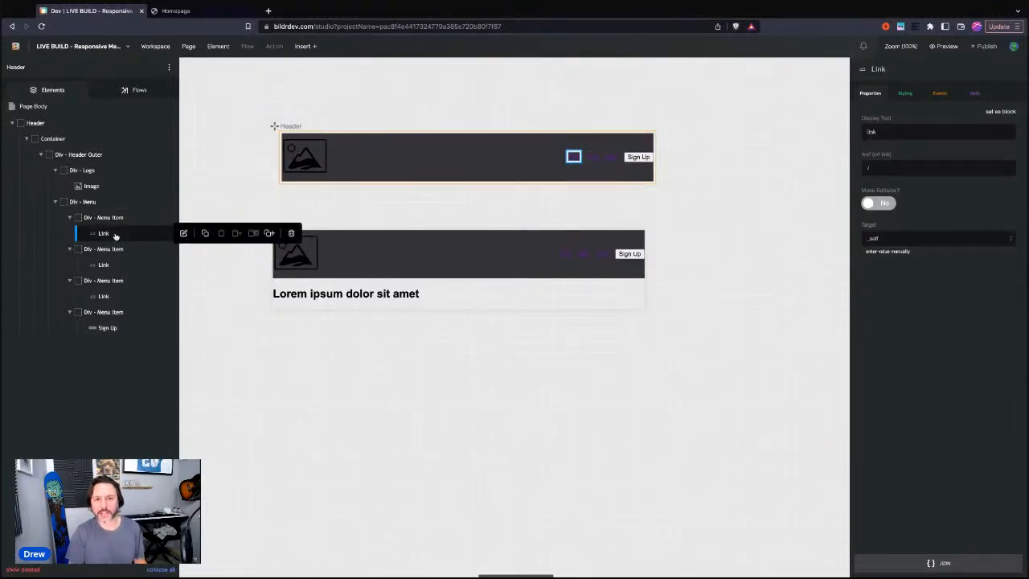
click(905, 94)
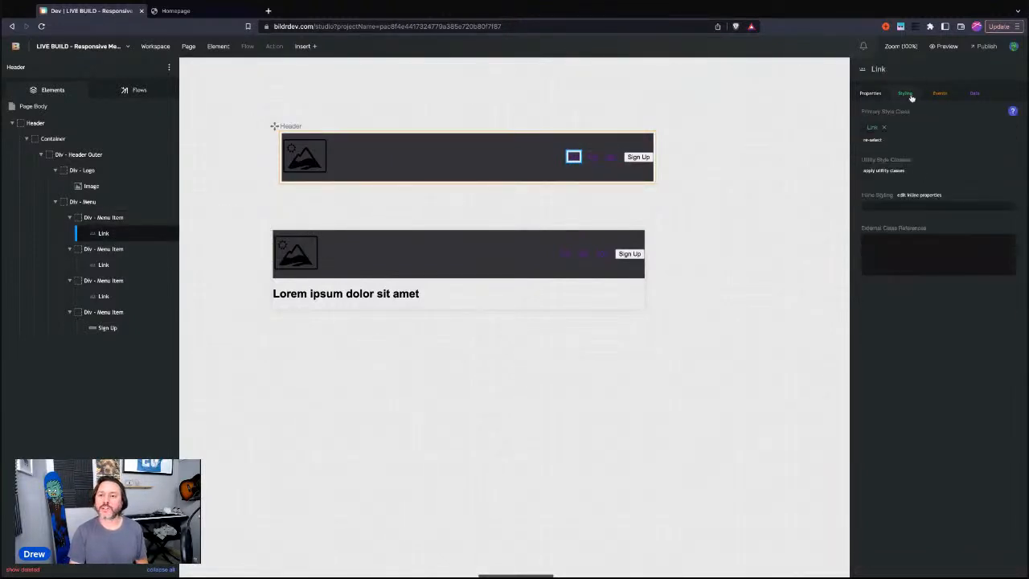
click(877, 142)
text(Head)
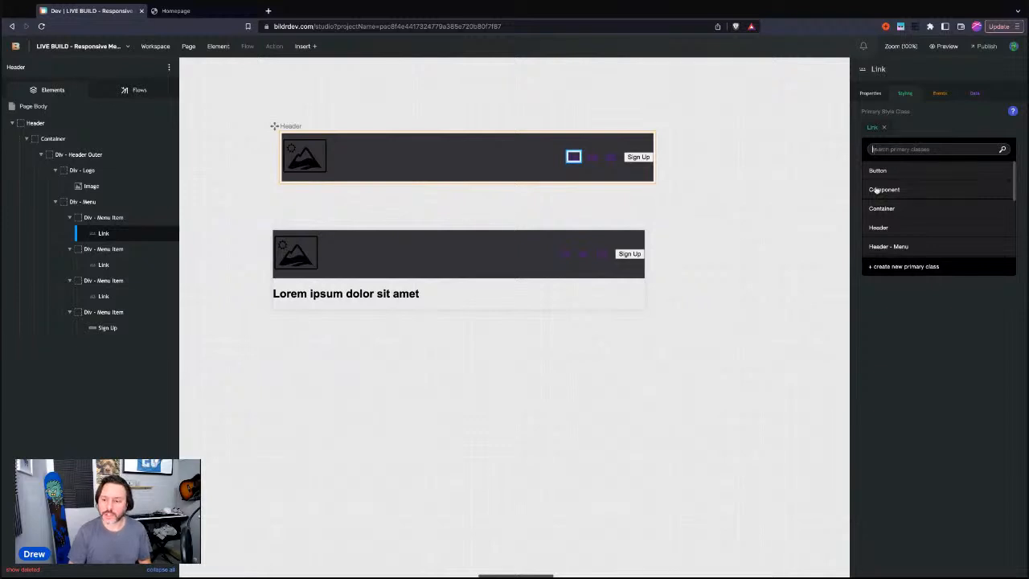
click(880, 266)
text(er - Menu)
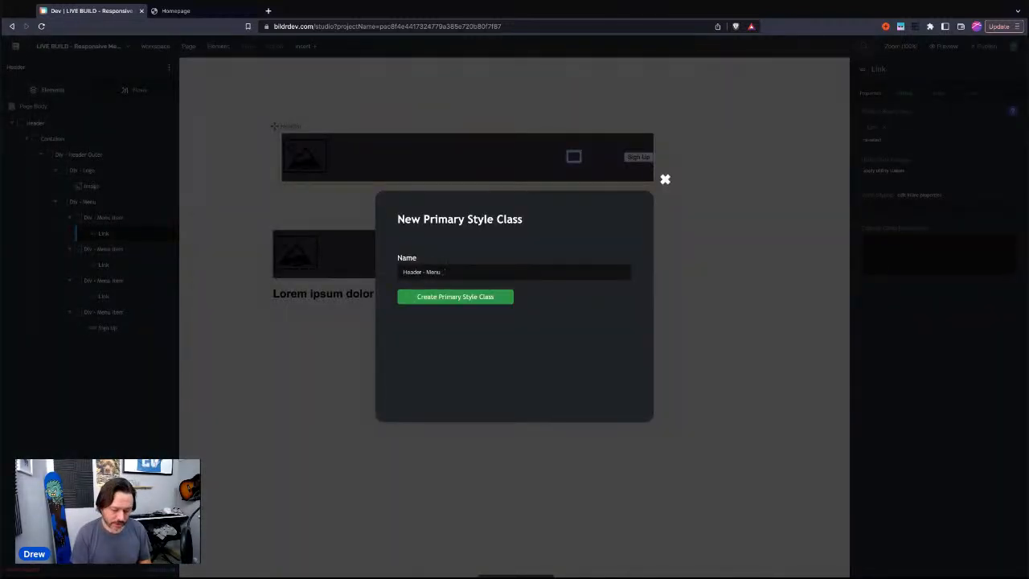
key(BackSpace)
key(BackSpace)
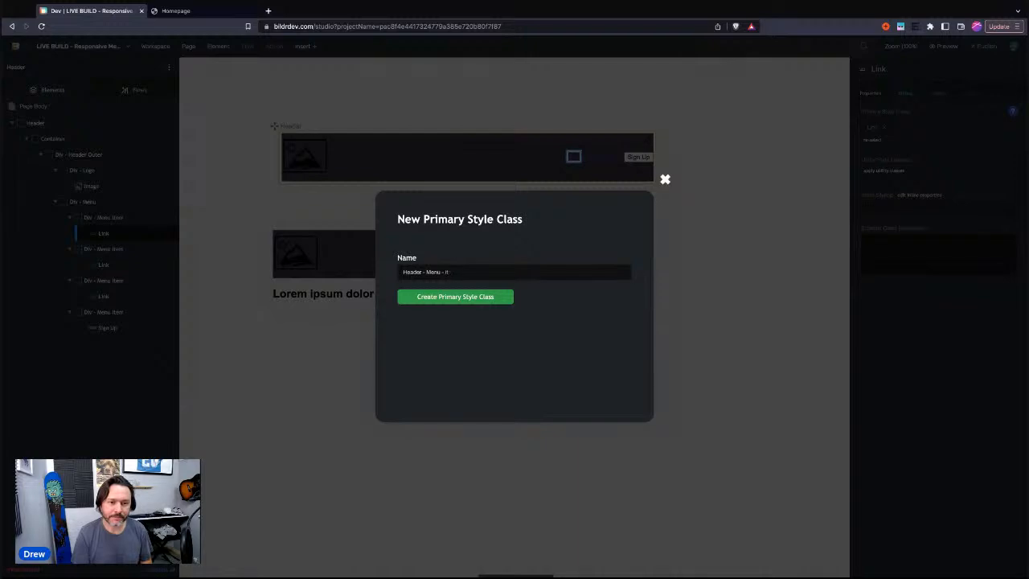
text(tem - Link)
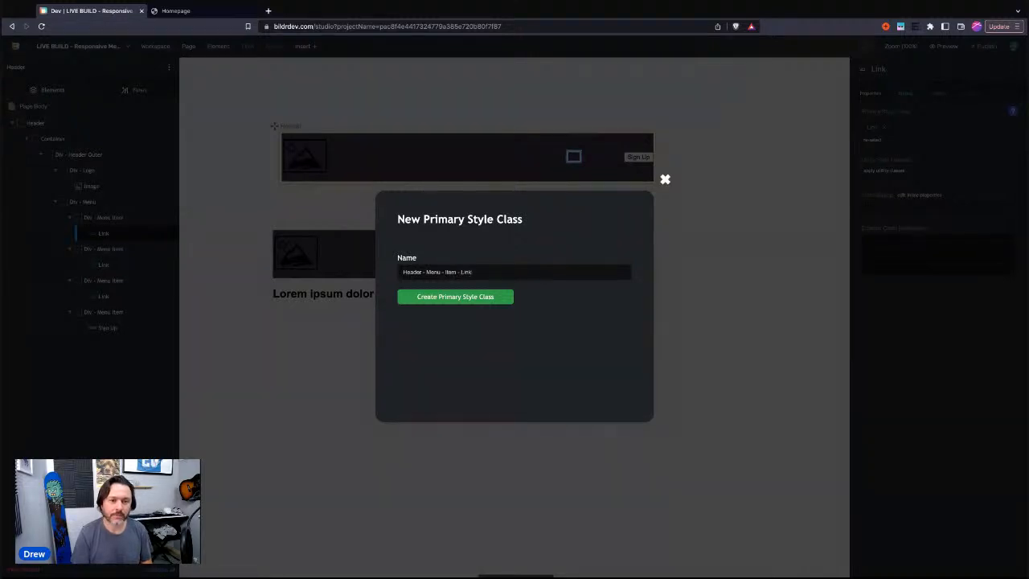
key(Return)
Add a text-decoration property of none to the Header - Menu - Item - Link class
click(917, 129)
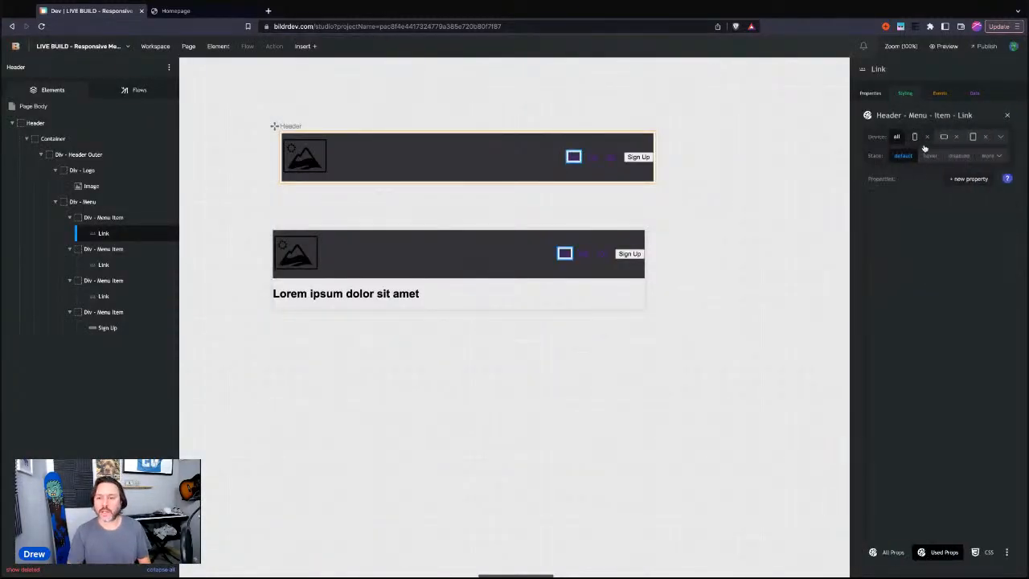
click(970, 179)
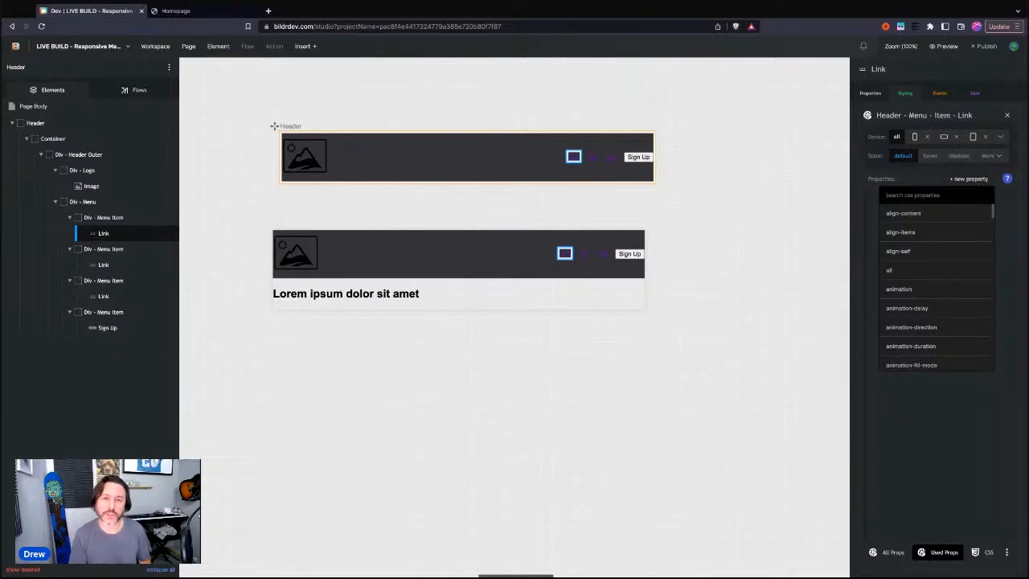
text(text)
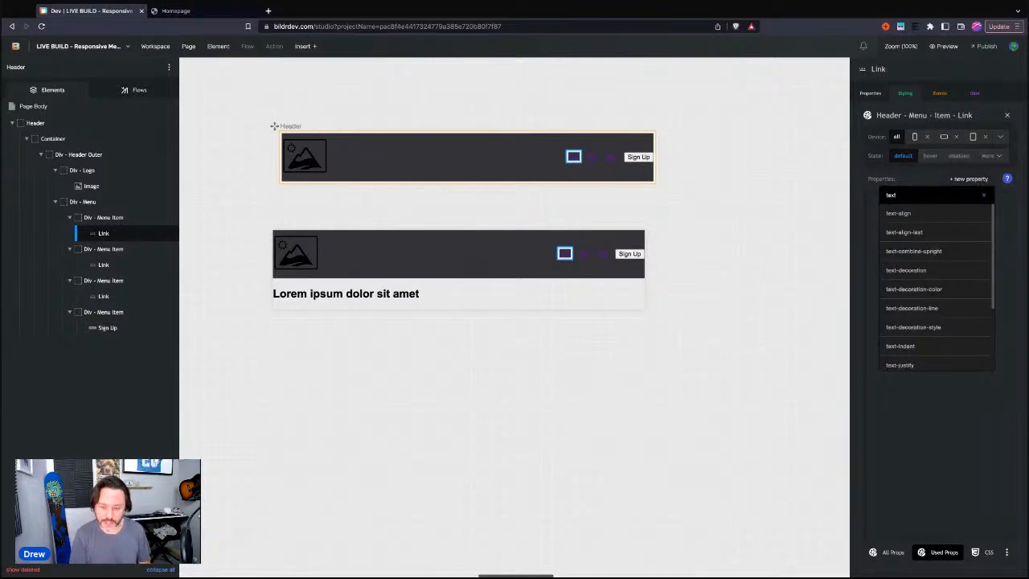
text(-de)
click(952, 214)
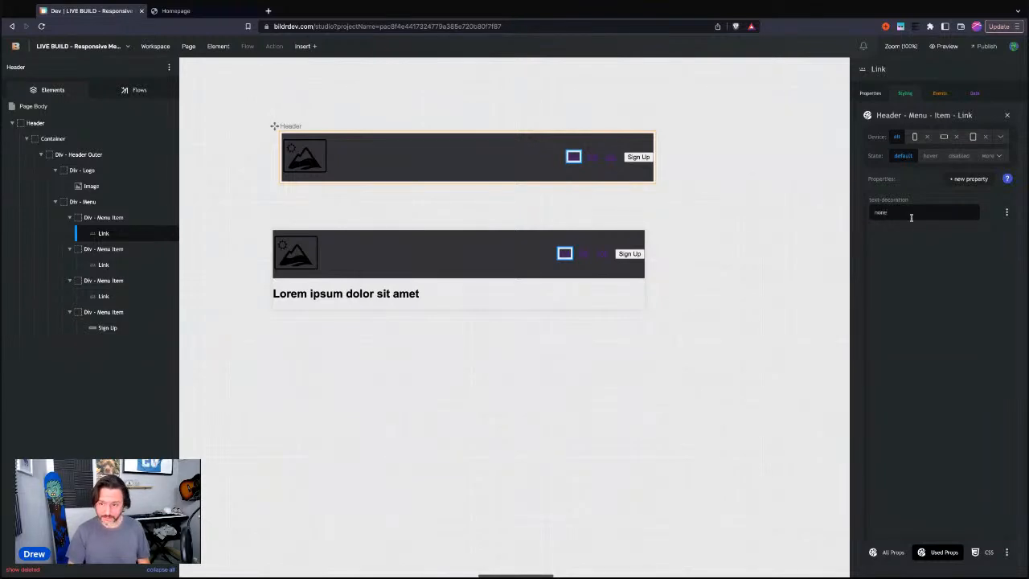
Add a color property of inherit to the Header - Menu - Item - Link class
click(958, 180)
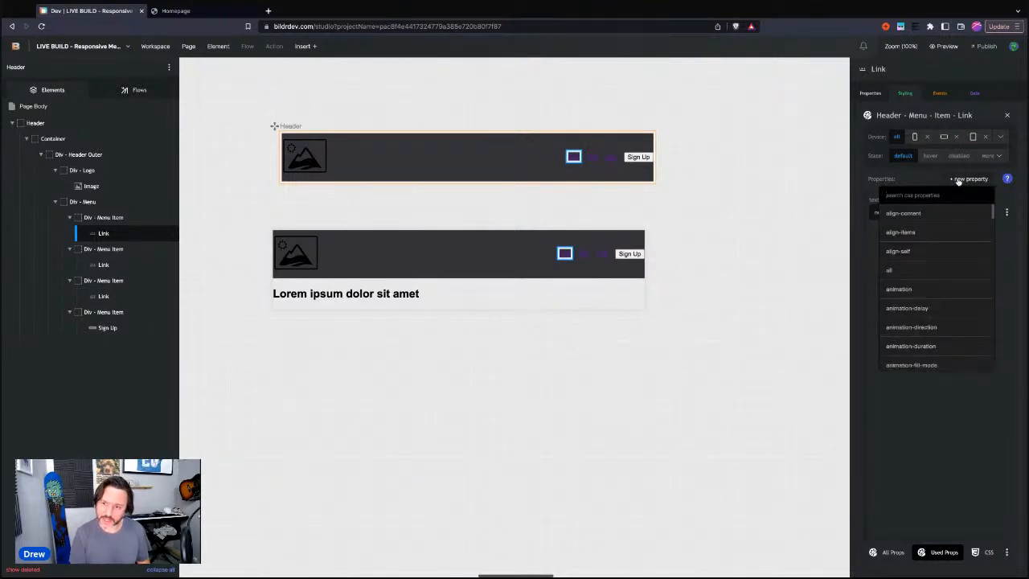
text(color)
click(935, 249)
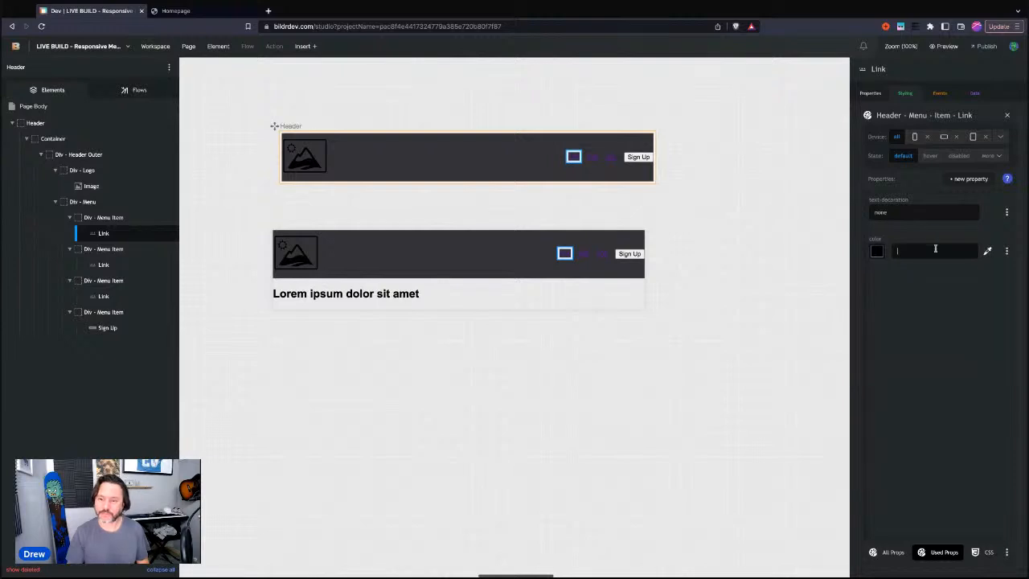
text(inherit)
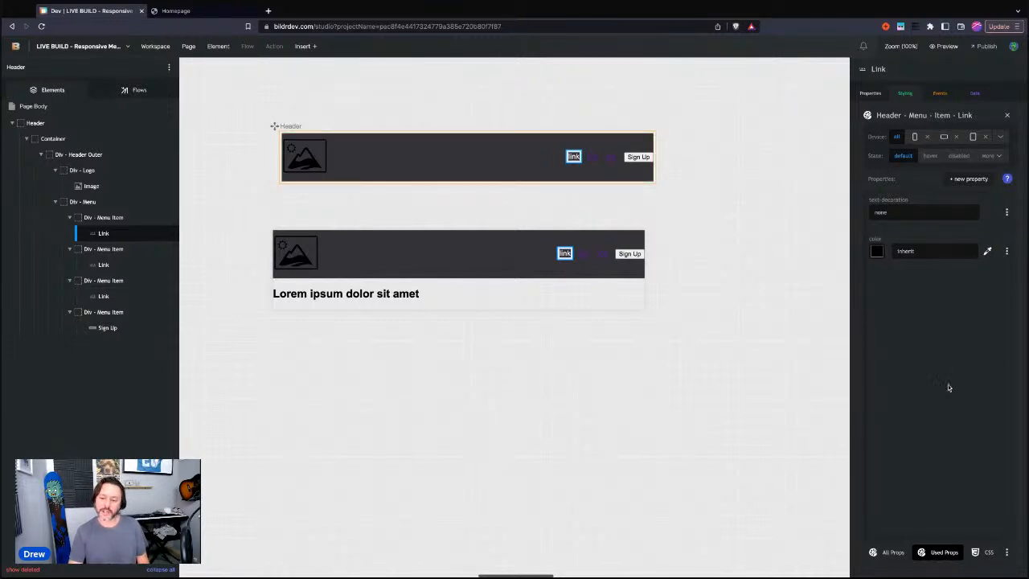
Look over the link class's CSS property search and its full list of property categories, and return to the link's styling overview
click(966, 180)
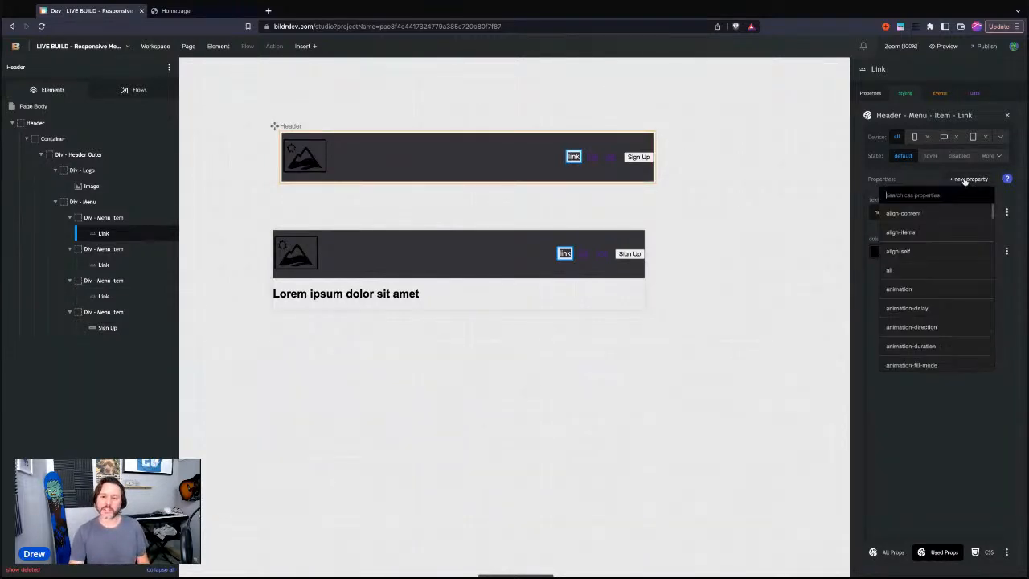
text(asdf)
key(BackSpace)
key(BackSpace)
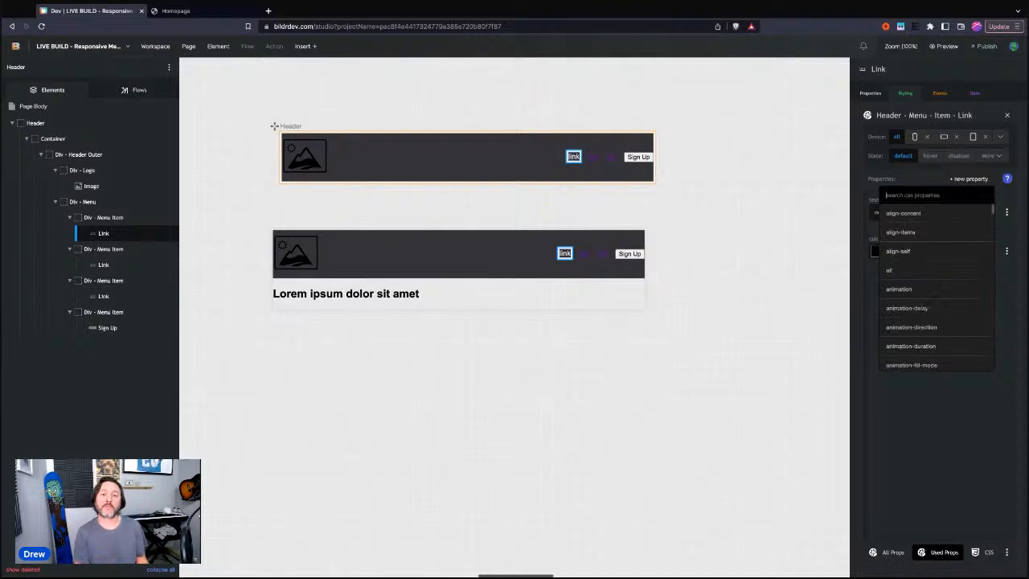
key(Escape)
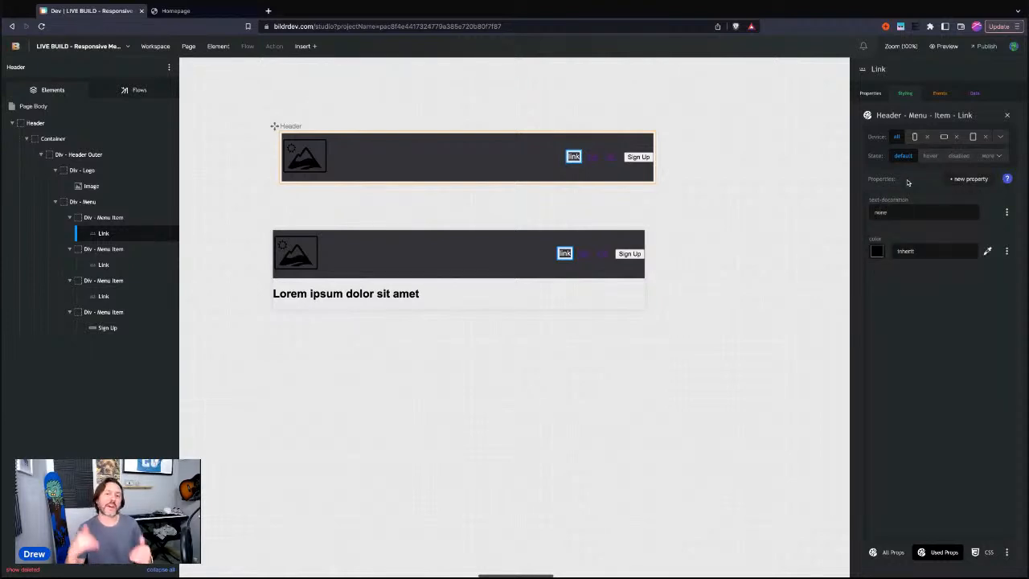
click(891, 552)
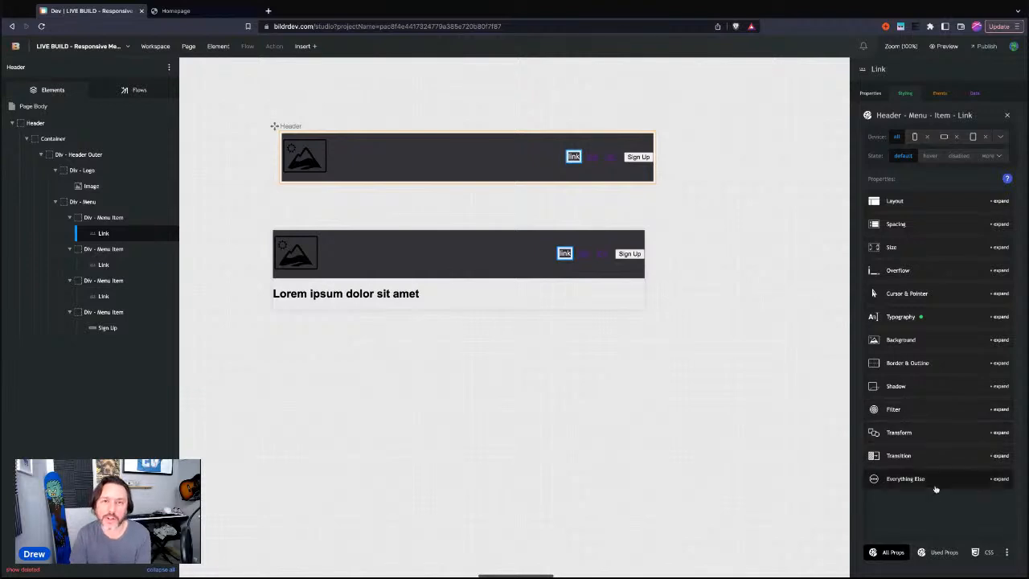
click(941, 552)
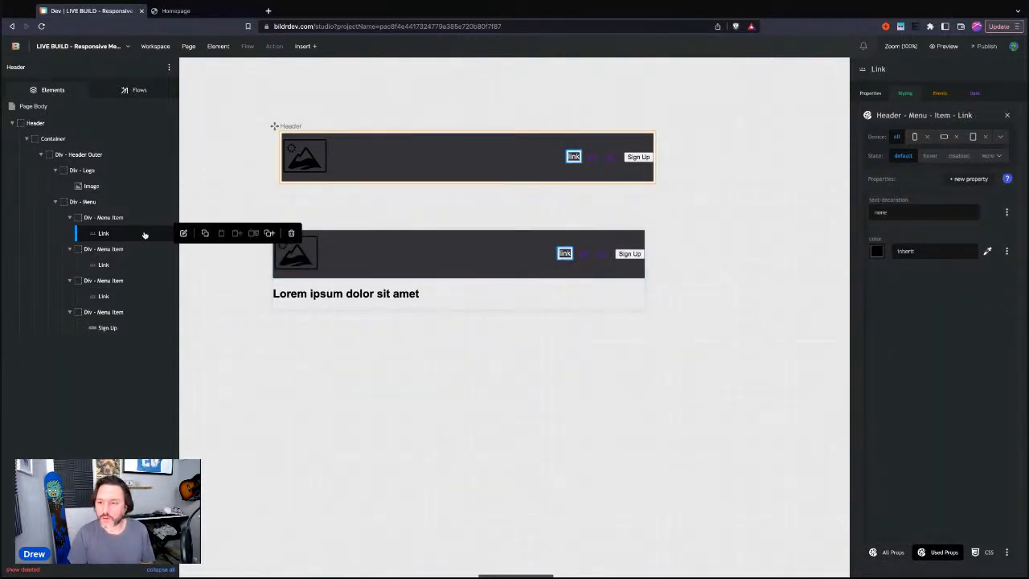
click(906, 93)
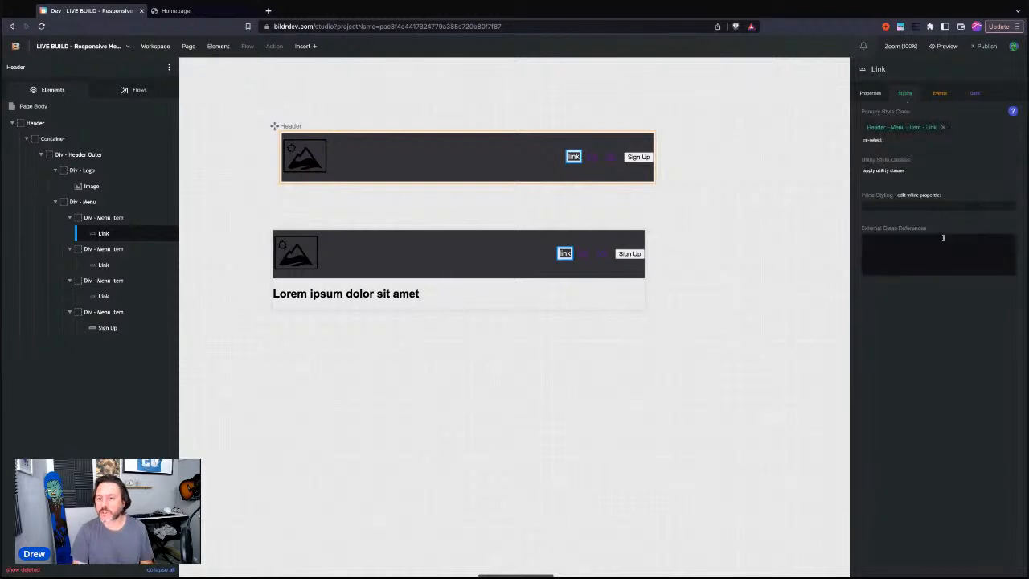
Check the first menu link's styling on the live Homepage preview and return to the studio
click(517, 170)
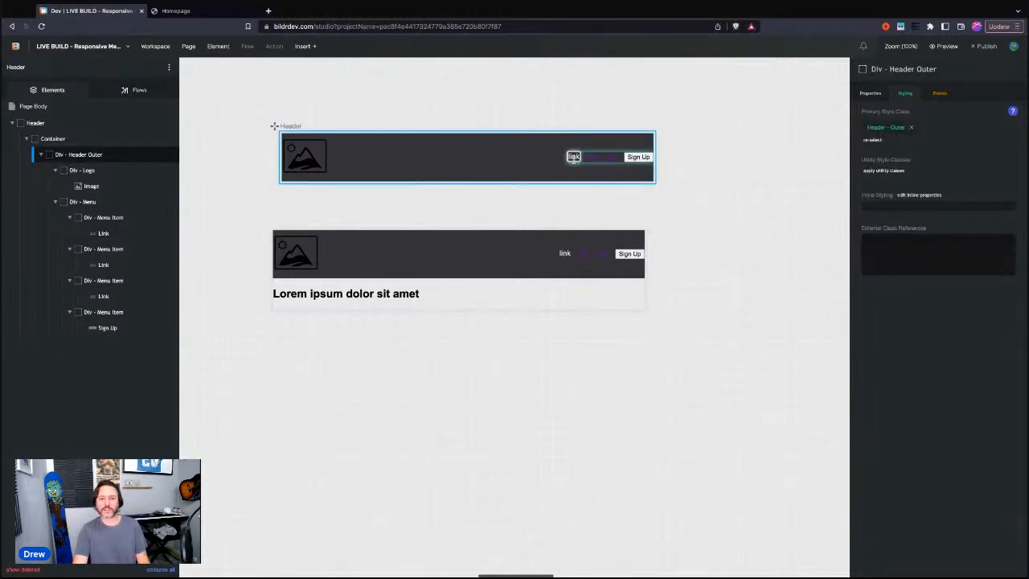
click(187, 11)
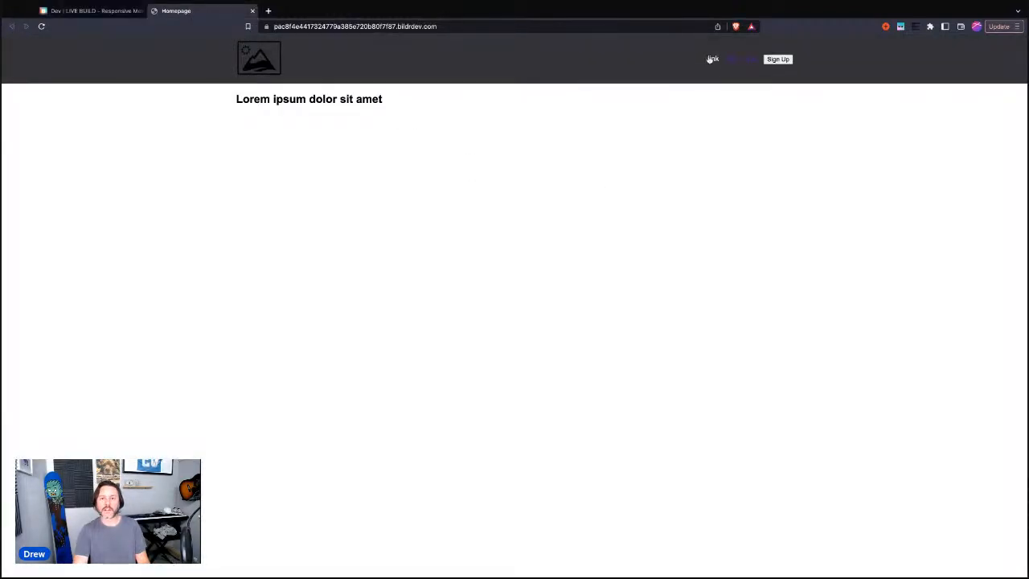
click(97, 11)
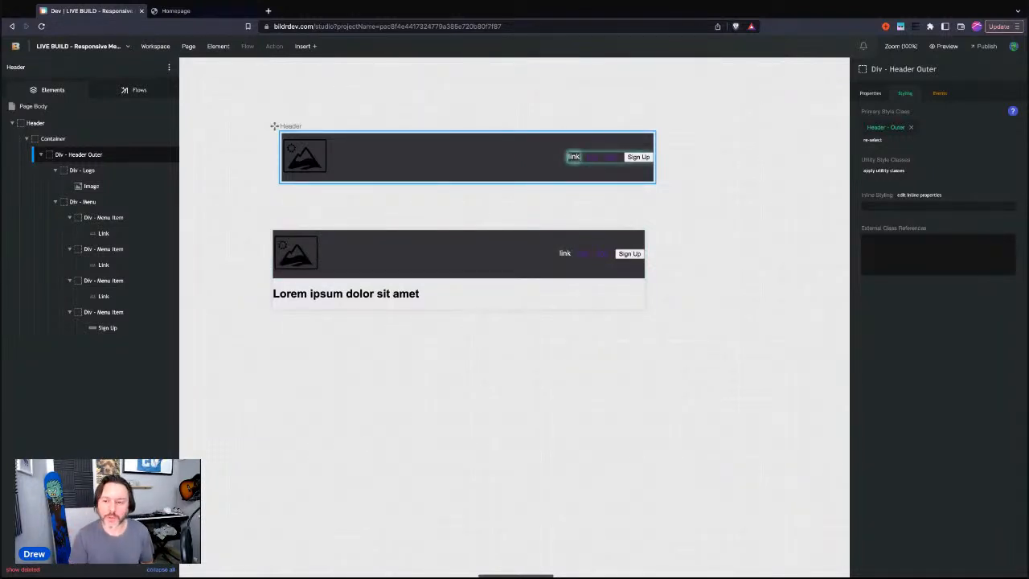
Add a display property to the first menu link's Header - Menu - Item - Link class
click(104, 233)
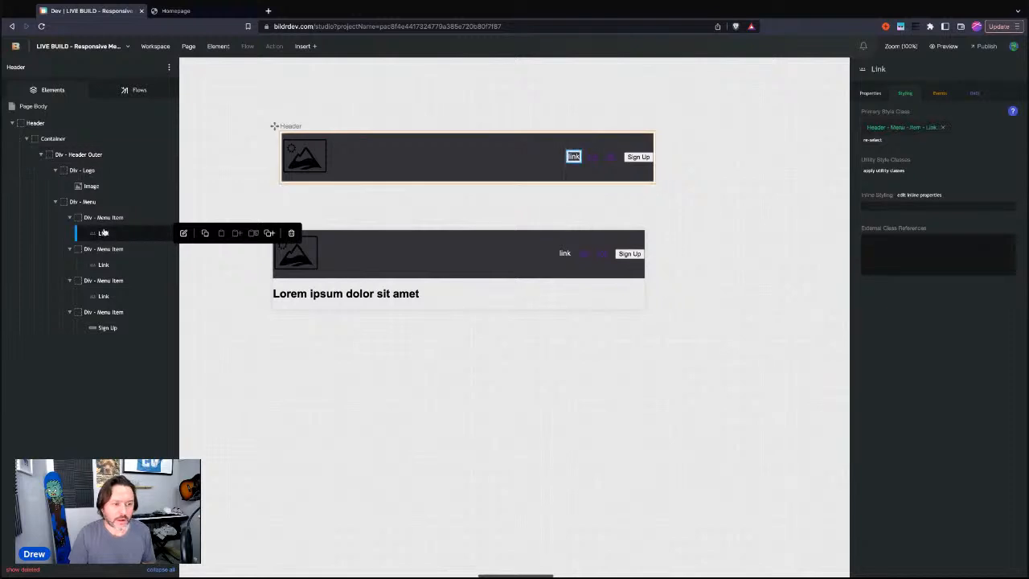
click(909, 129)
click(954, 180)
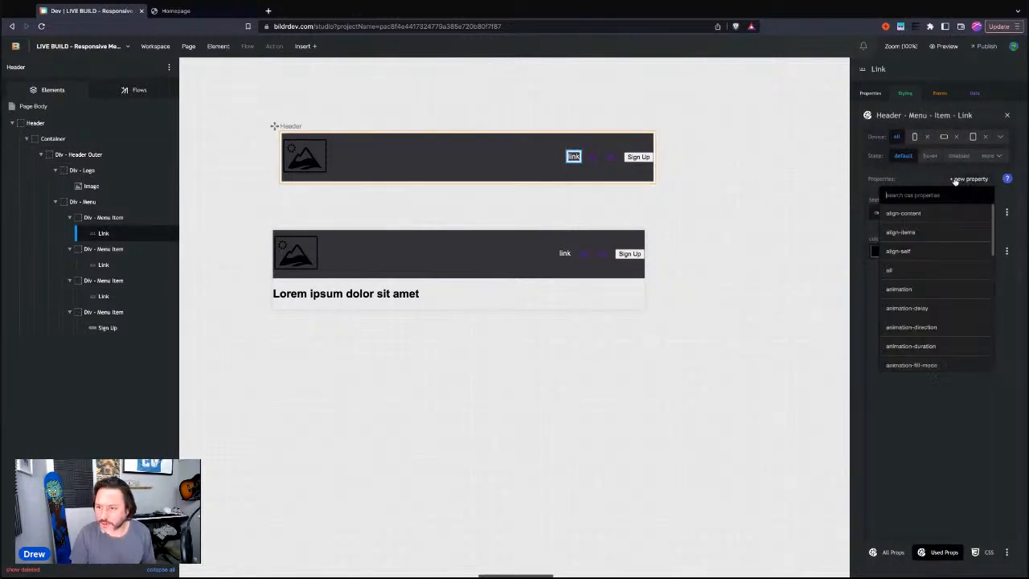
text(display)
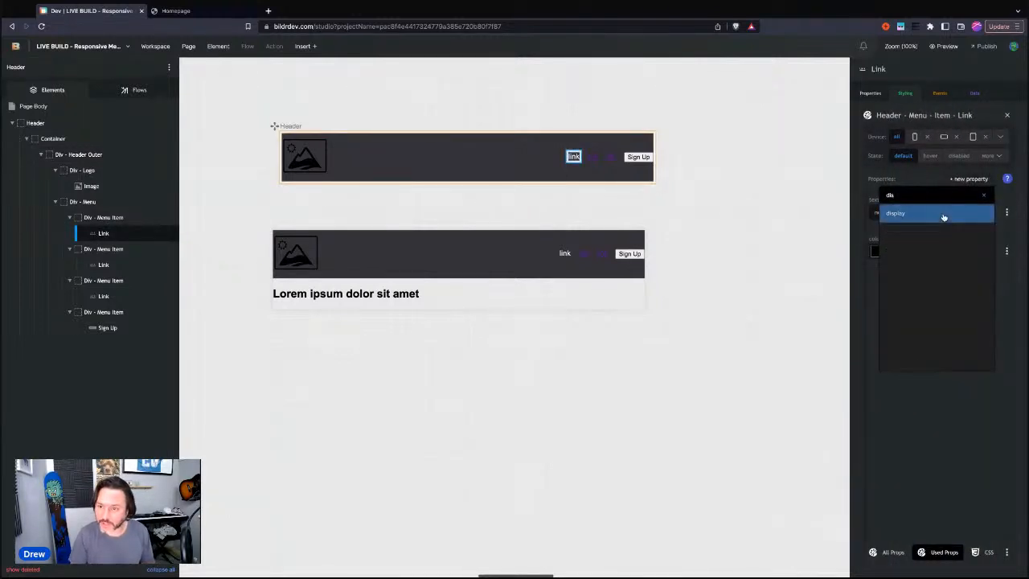
click(941, 214)
Add padding of 1 em on all sides to the Header - Menu - Item - Link class and check the live Homepage preview
click(975, 181)
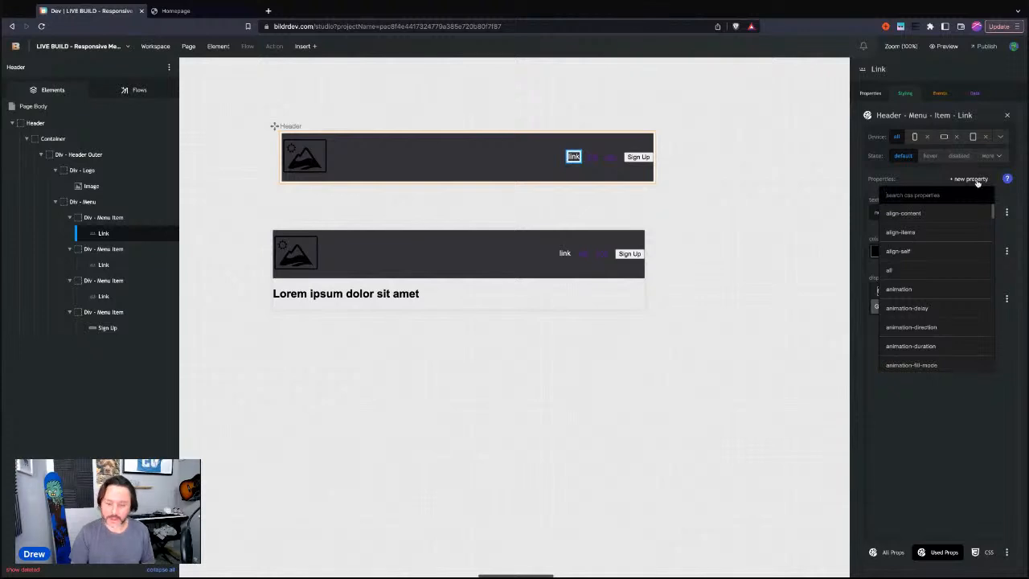
text(padding)
key(Return)
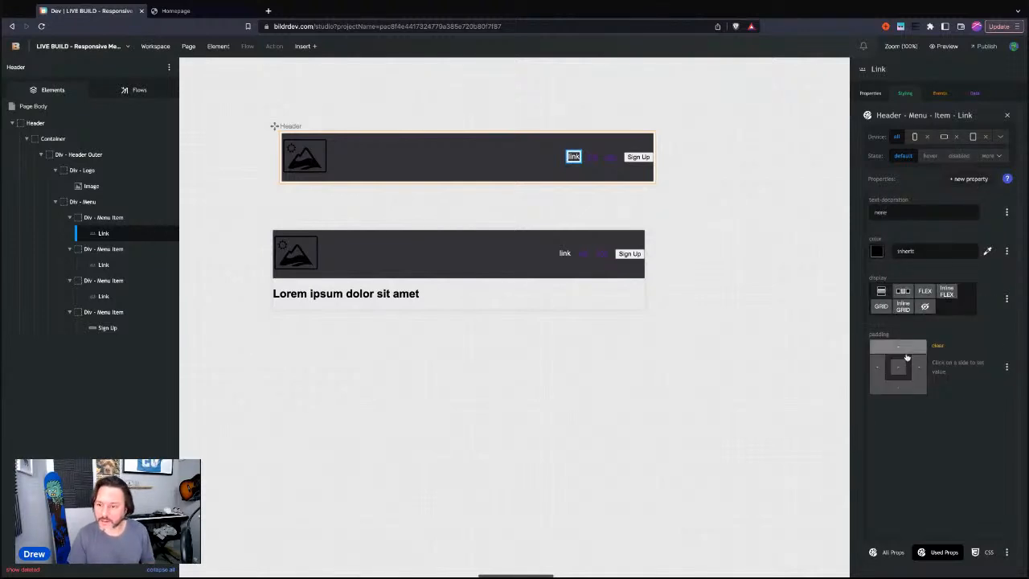
click(976, 372)
click(973, 440)
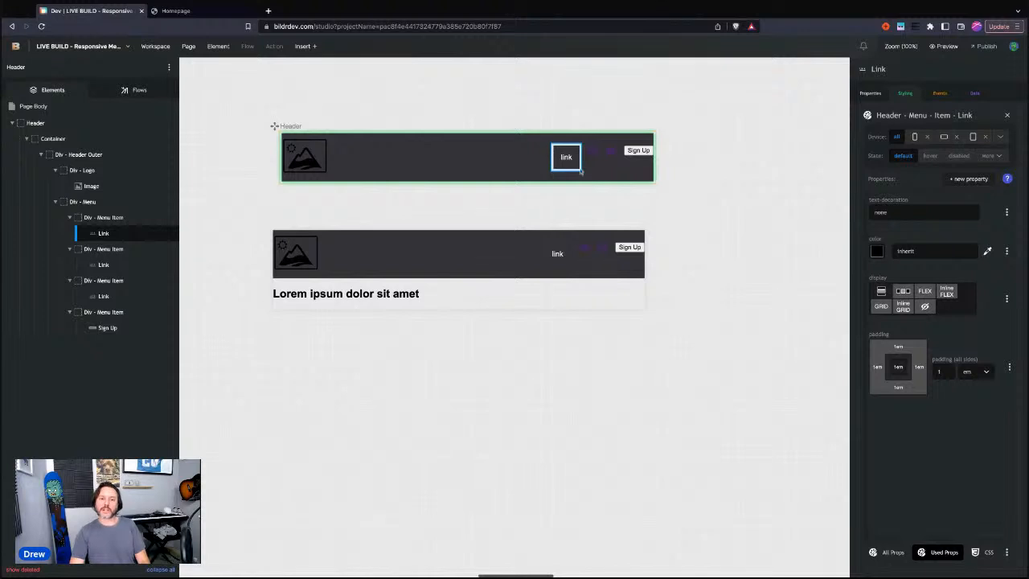
click(201, 12)
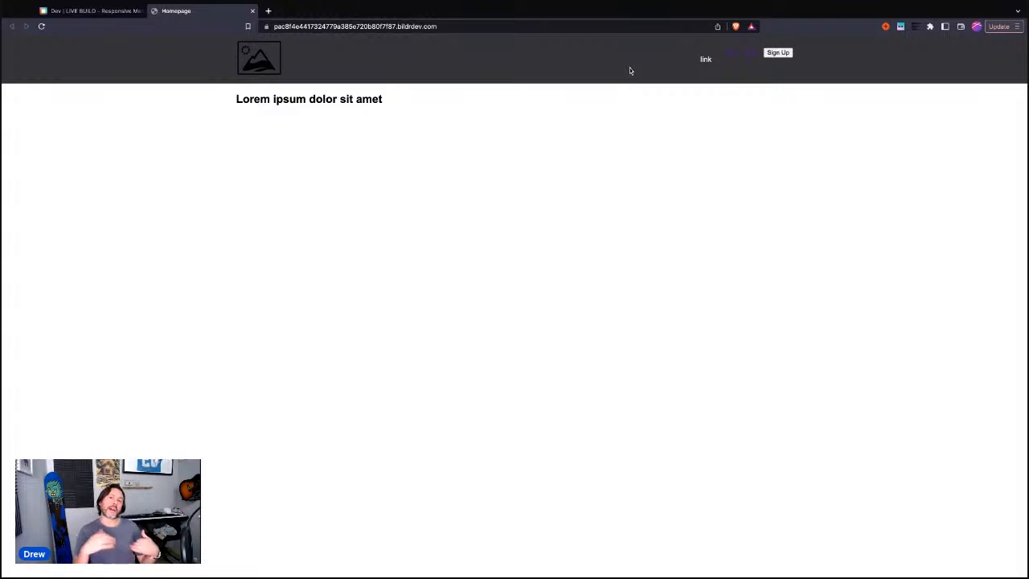
key(ctrl+shift+Tab)
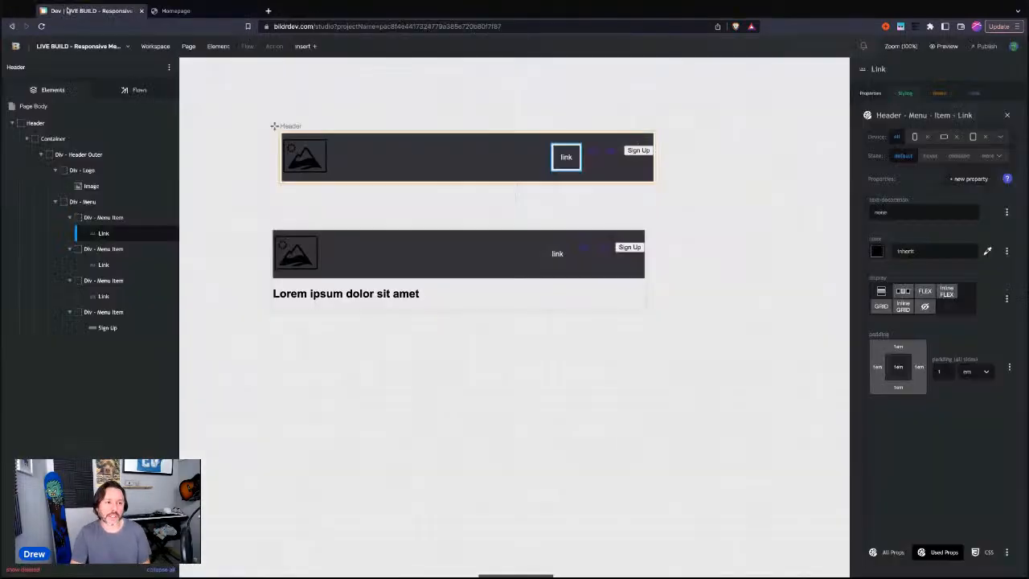
Change the text of the three menu links to Home, About and Pricing, in that order
double_click(565, 159)
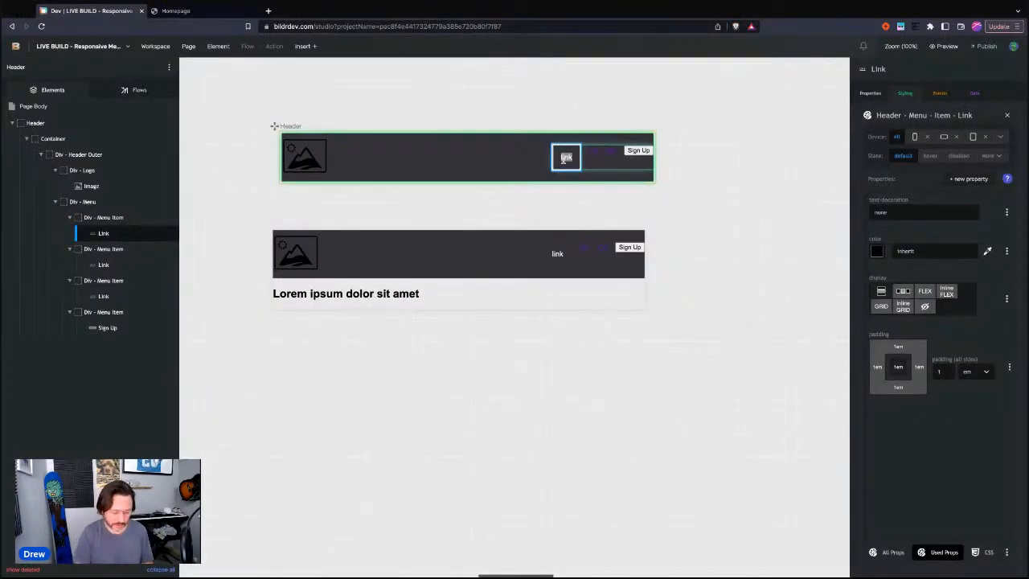
text(Home)
click(592, 152)
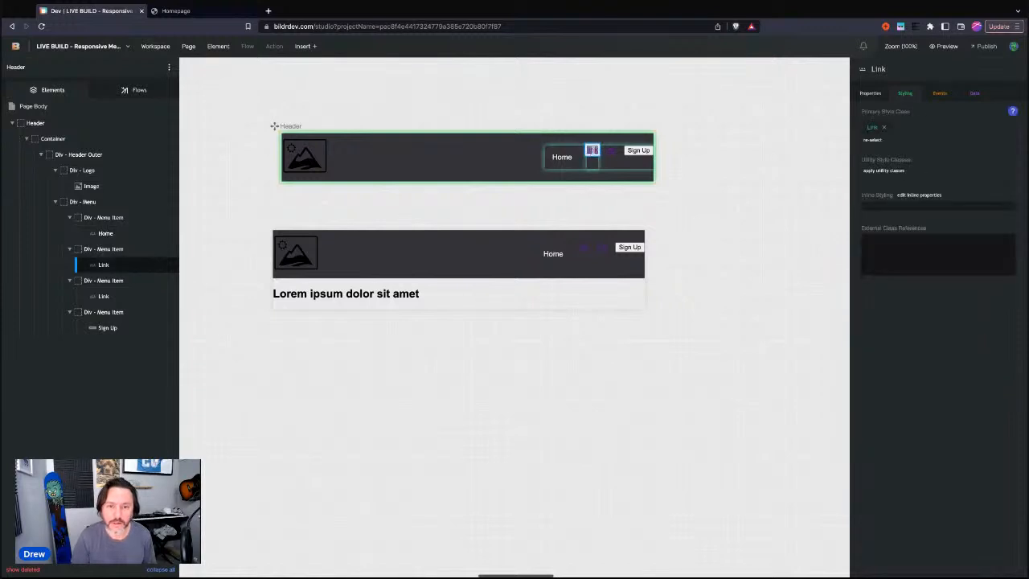
double_click(593, 151)
text(About)
click(611, 151)
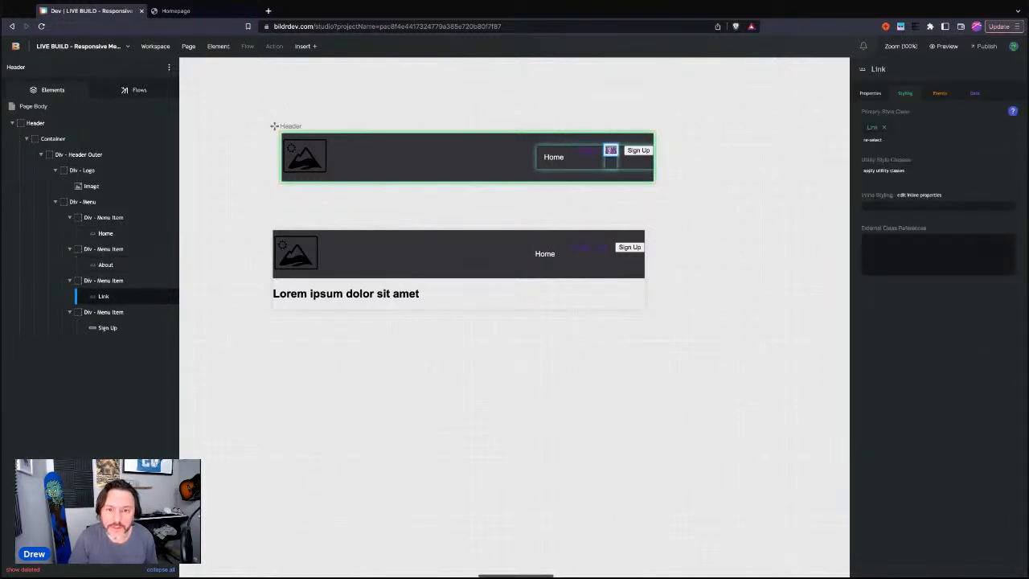
double_click(611, 151)
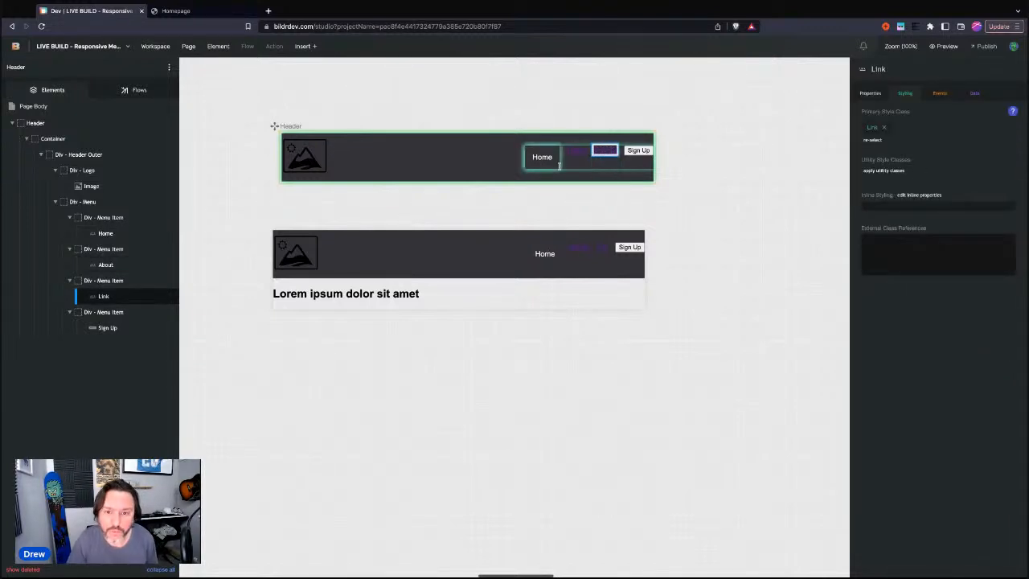
text(Pricing)
Apply the Header - Menu - Item class to the About link's parent div and Header - Menu - Item - Link to the About link
click(104, 248)
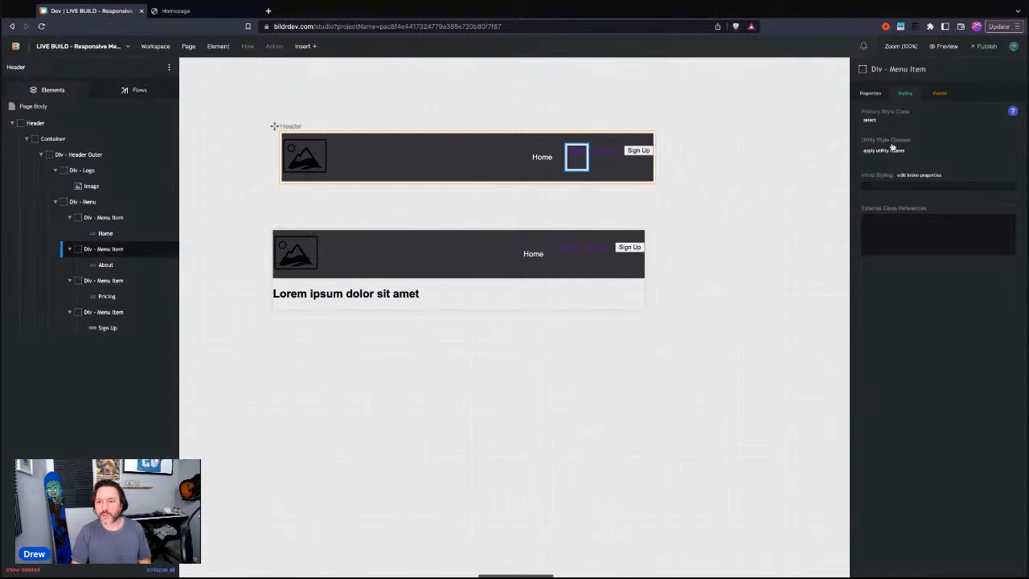
click(869, 120)
text(menu it)
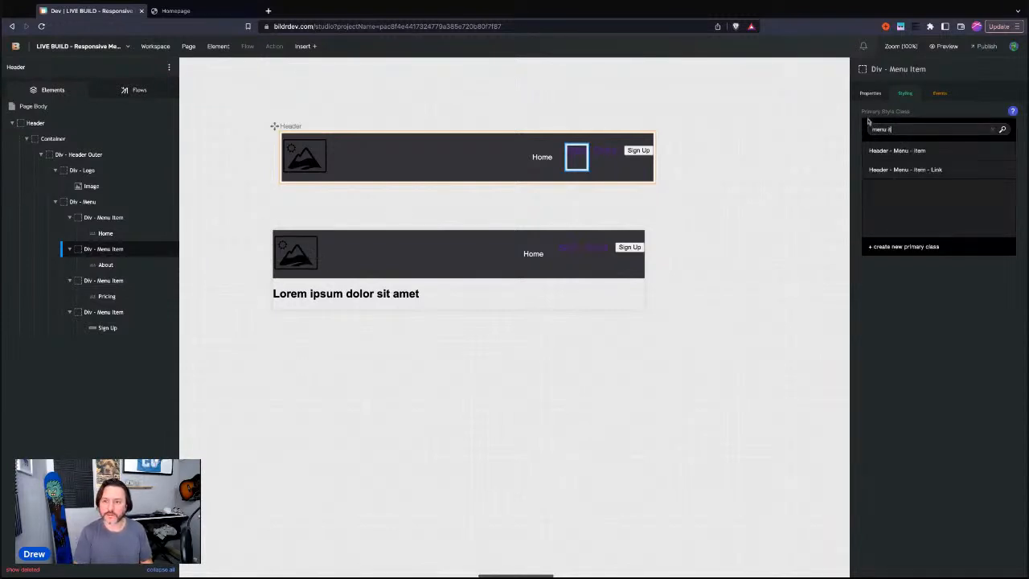
click(880, 150)
click(122, 264)
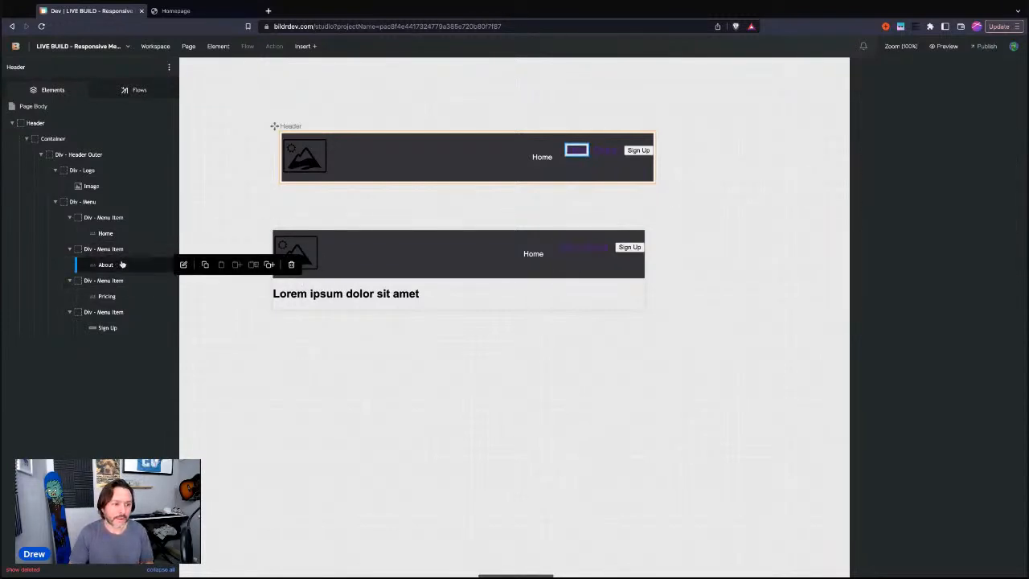
click(871, 141)
text(menu i)
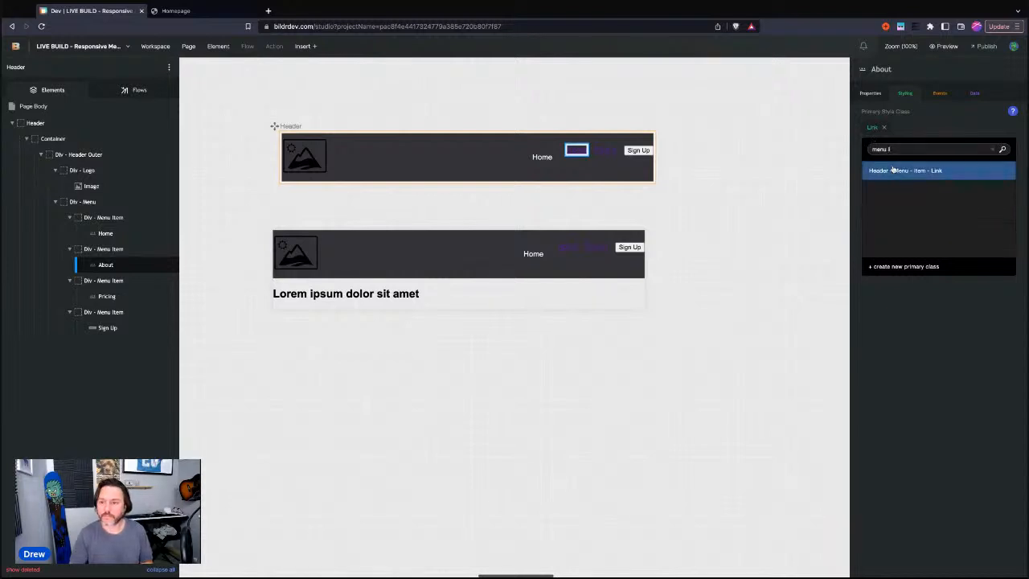
click(892, 169)
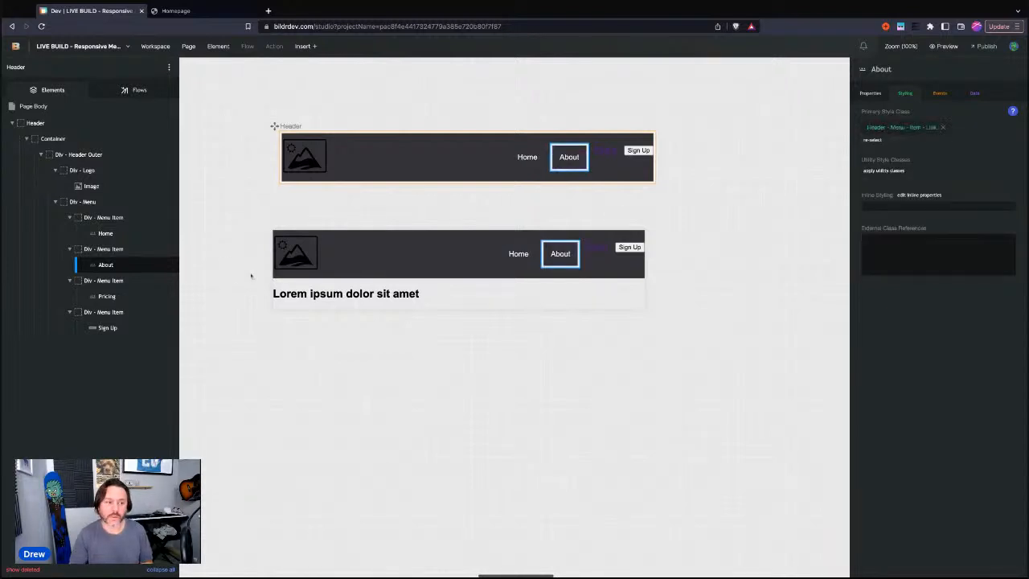
Apply the Header - Menu - Item class to the Pricing link's parent div and Header - Menu - Item - Link to the Pricing link
click(112, 280)
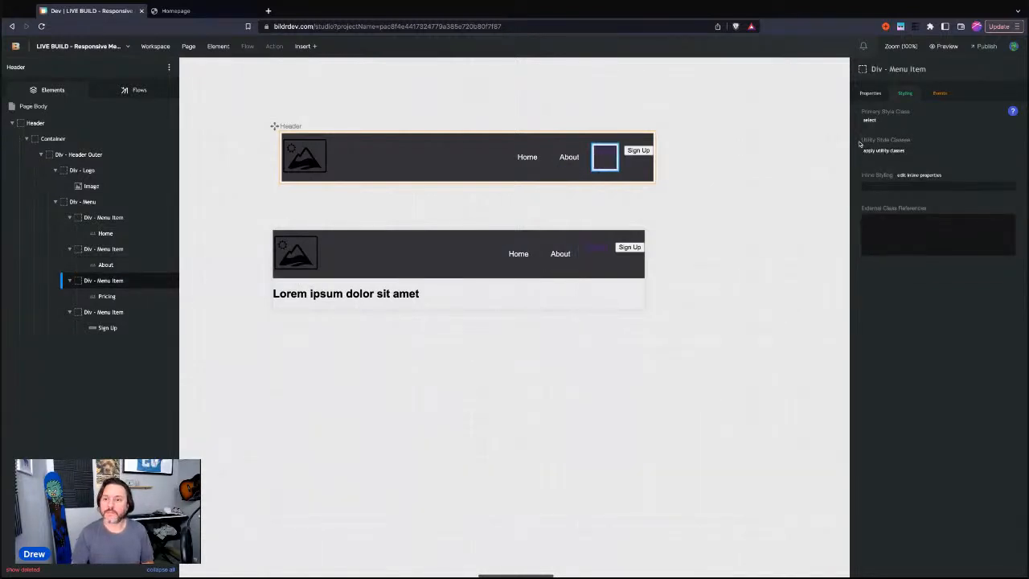
click(866, 120)
text(menu i)
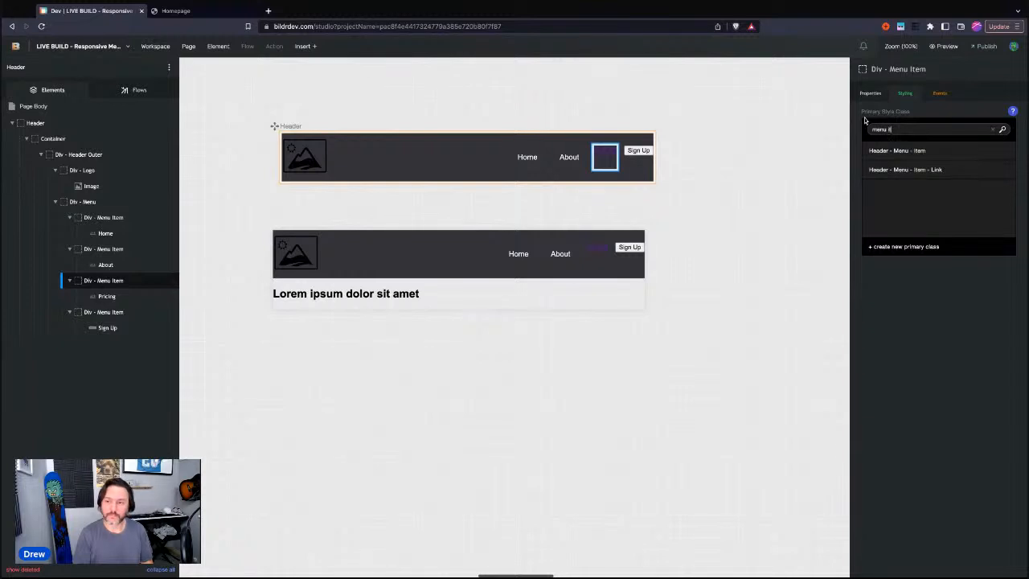
click(870, 151)
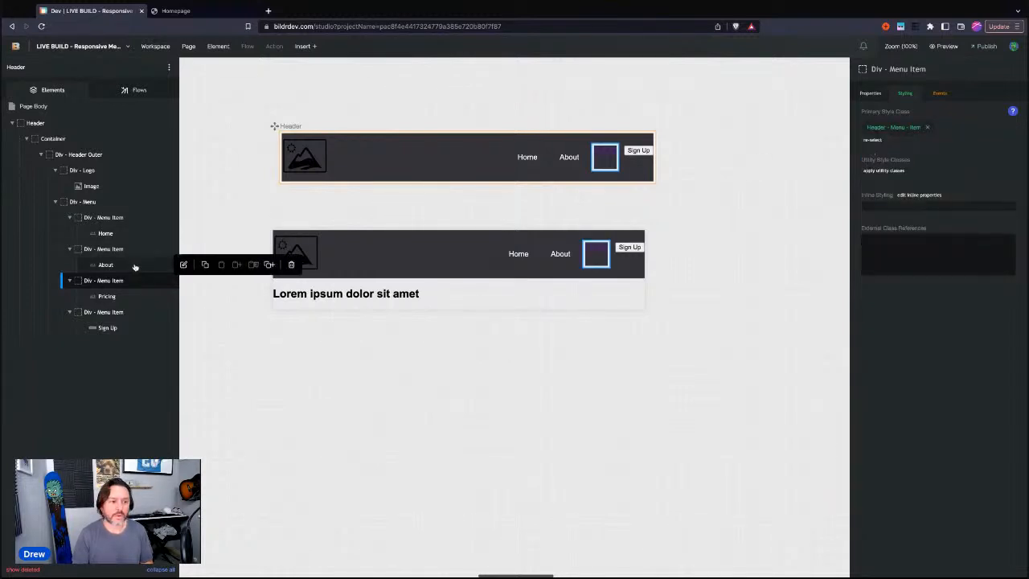
click(125, 296)
click(875, 141)
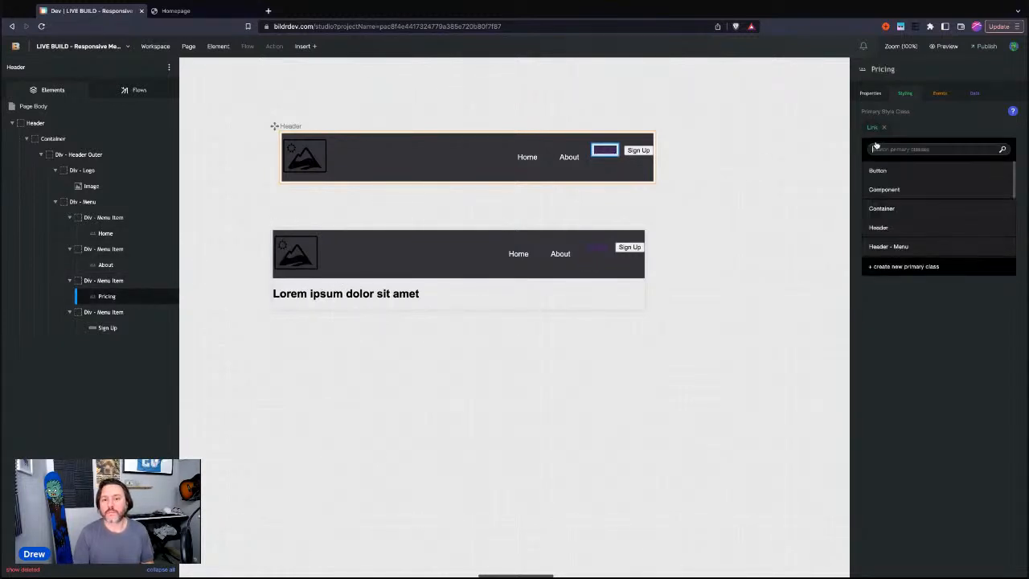
text(menu ite)
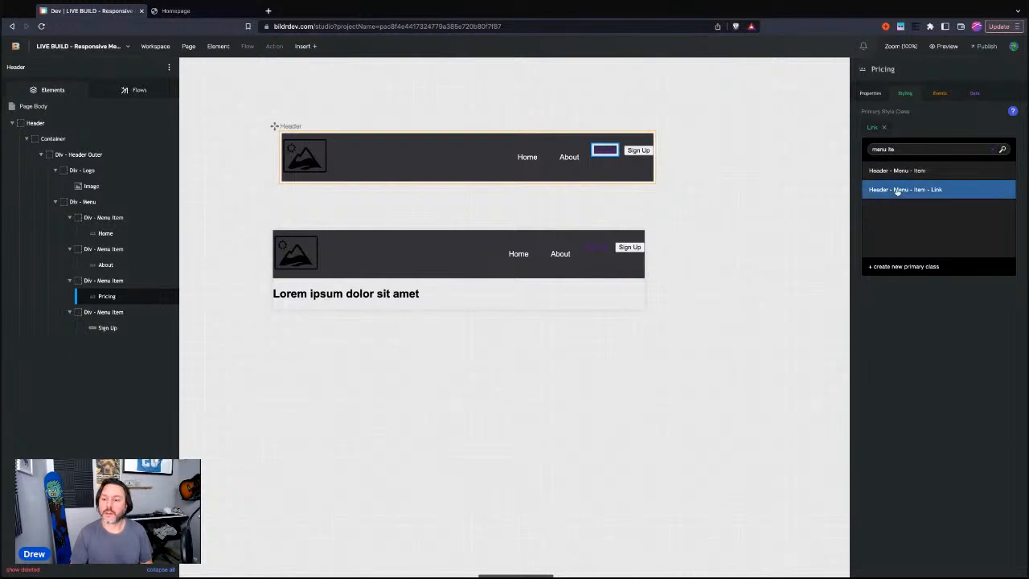
click(905, 189)
Apply the Header - Menu - Item class to the menu item div that holds the Sign Up button
click(103, 312)
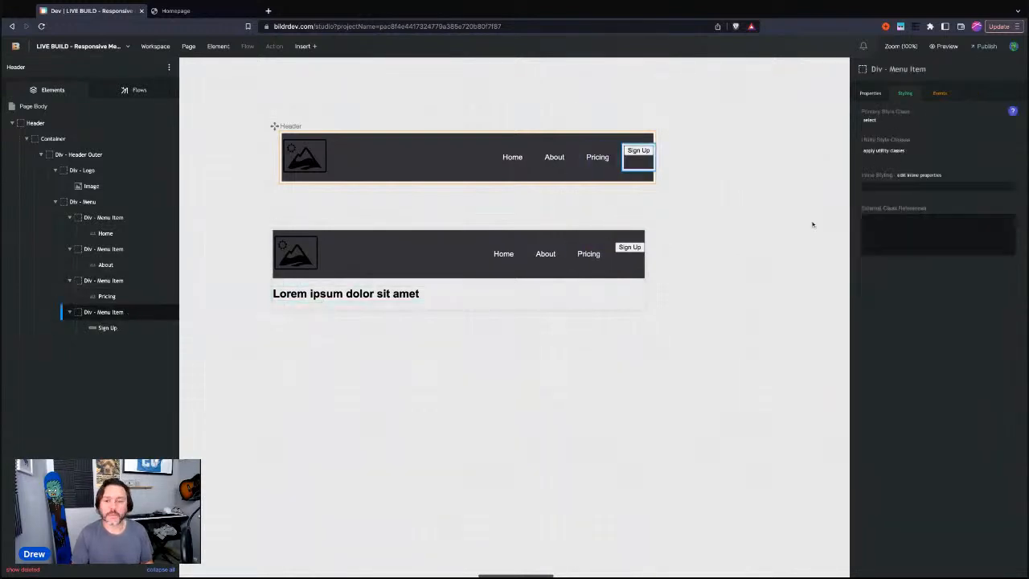
click(869, 120)
text(menu it)
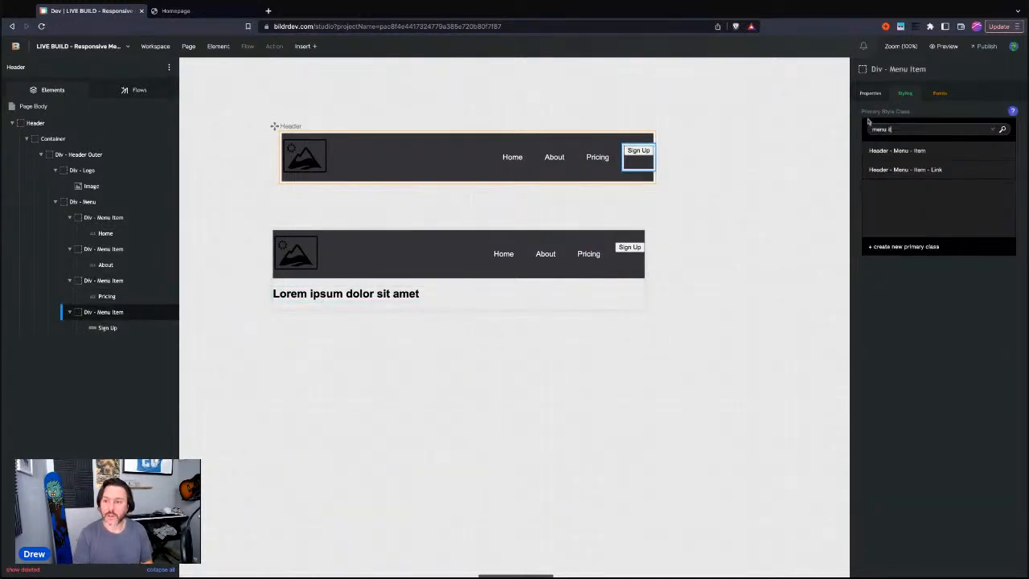
click(884, 150)
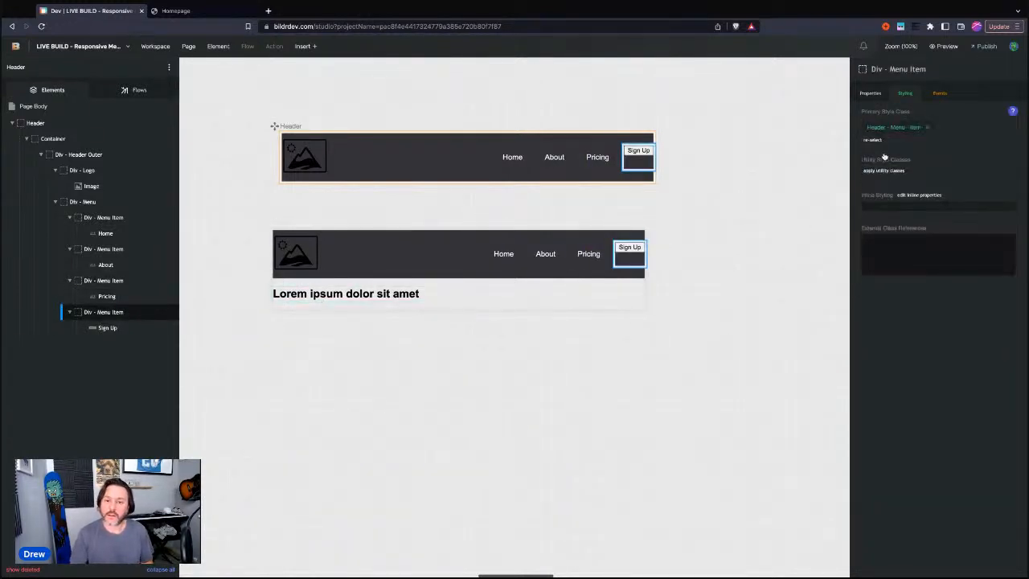
Replace the Sign Up button's primary style class with a new class named "Header - Menu - CTA Button"
click(107, 328)
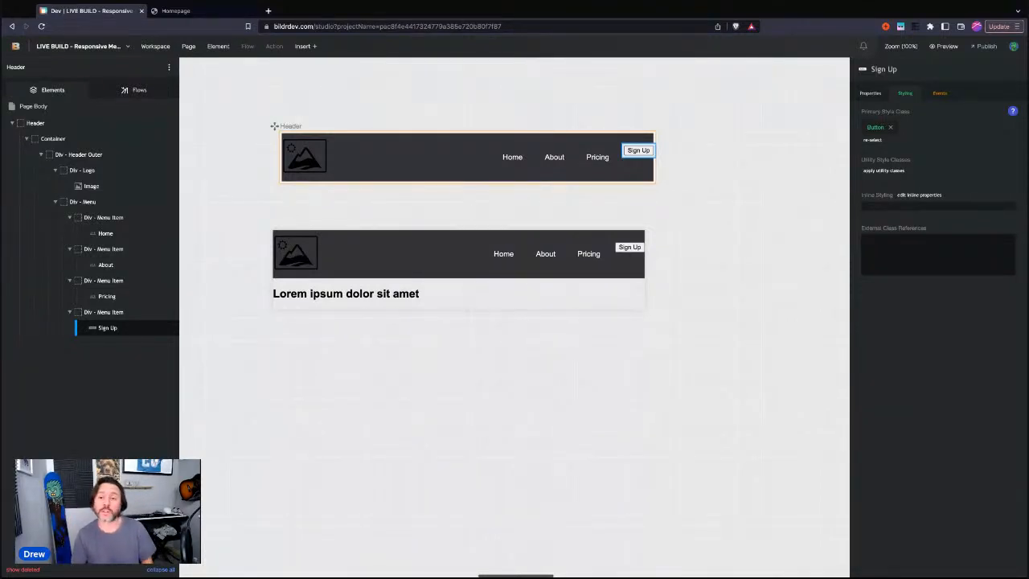
click(873, 140)
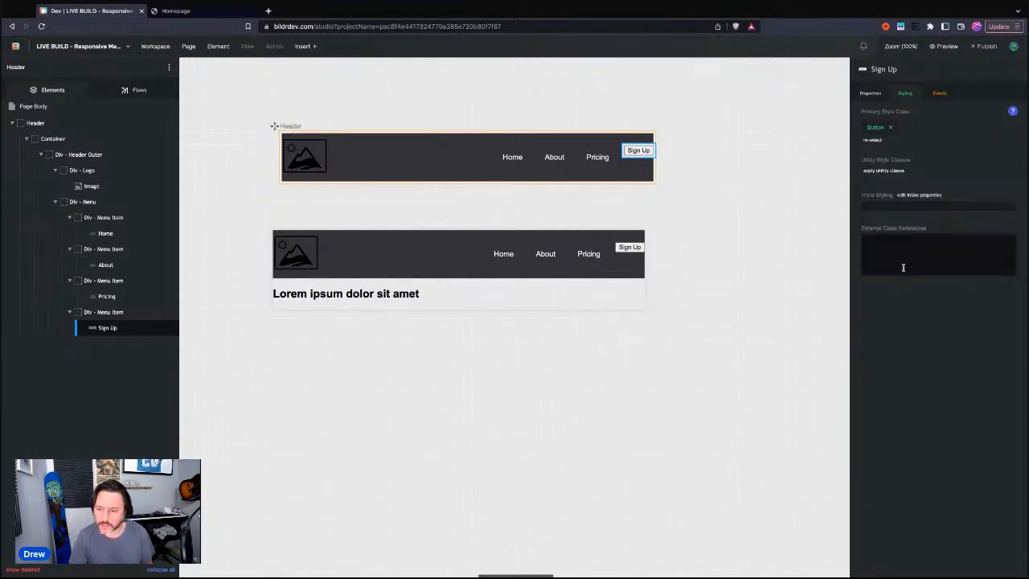
click(874, 143)
click(908, 267)
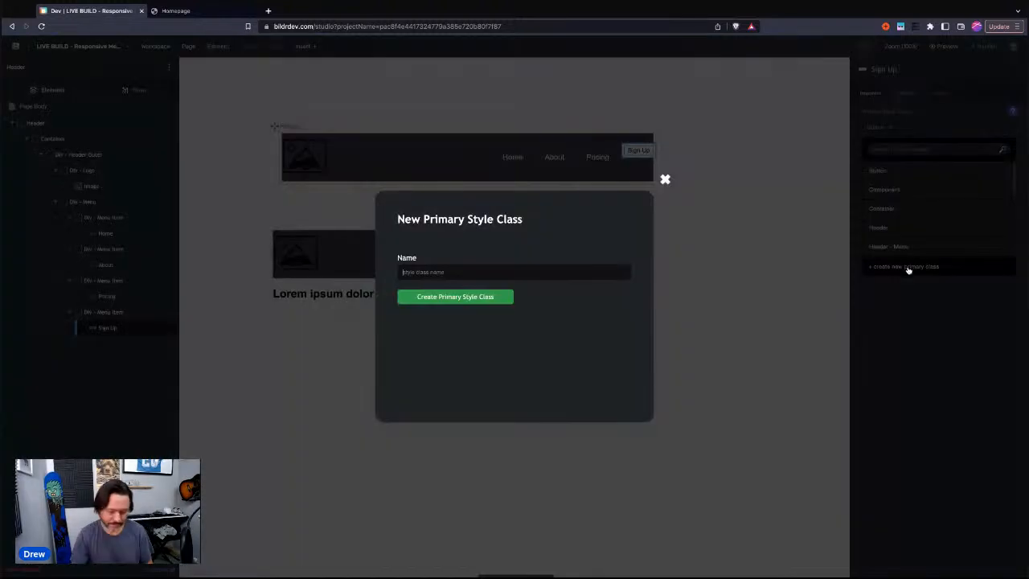
text(Header - Menu - CTA Button)
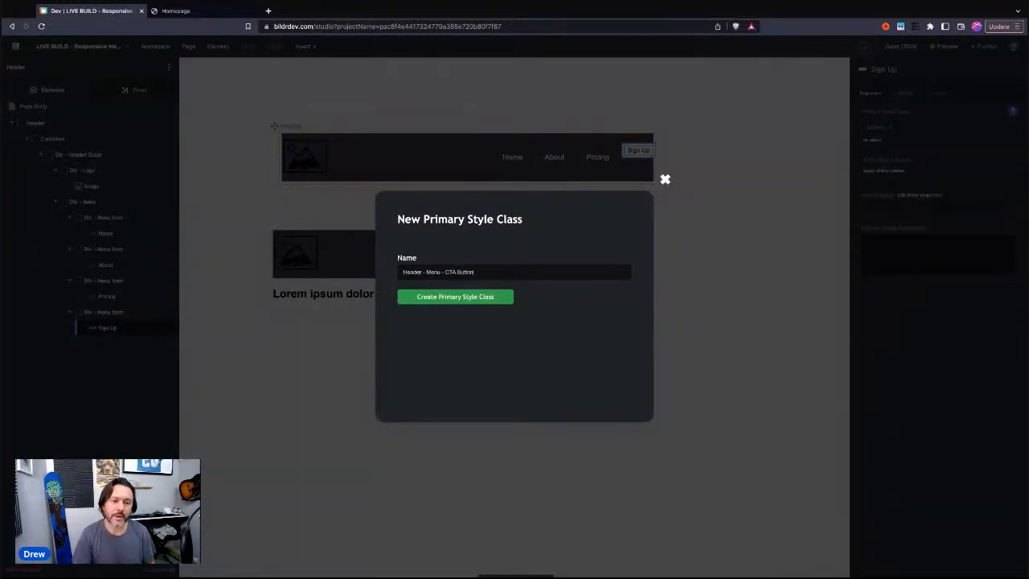
key(Return)
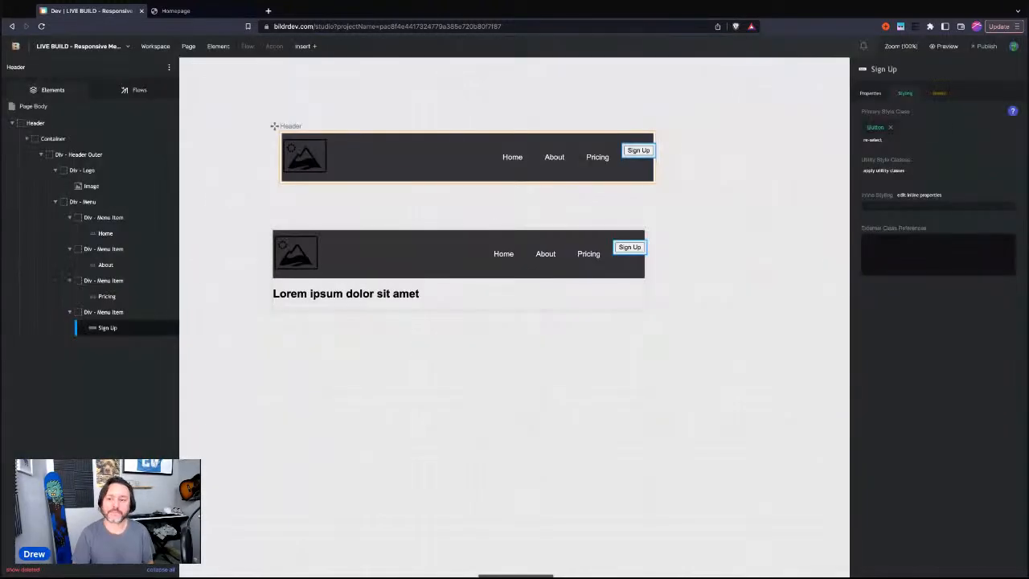
Search for a border property to add to the Header - Menu - CTA Button class
click(909, 127)
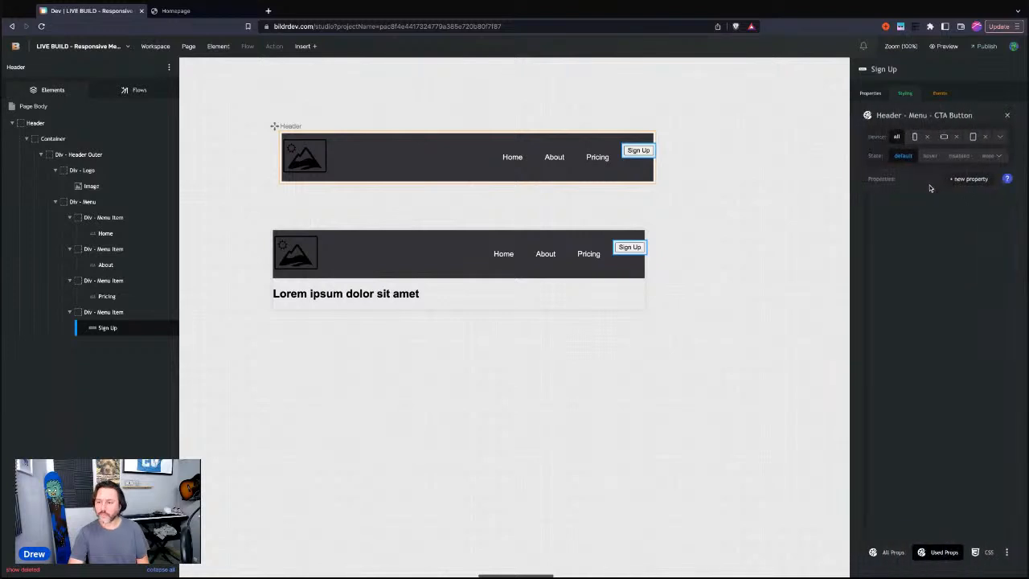
click(970, 179)
text(border)
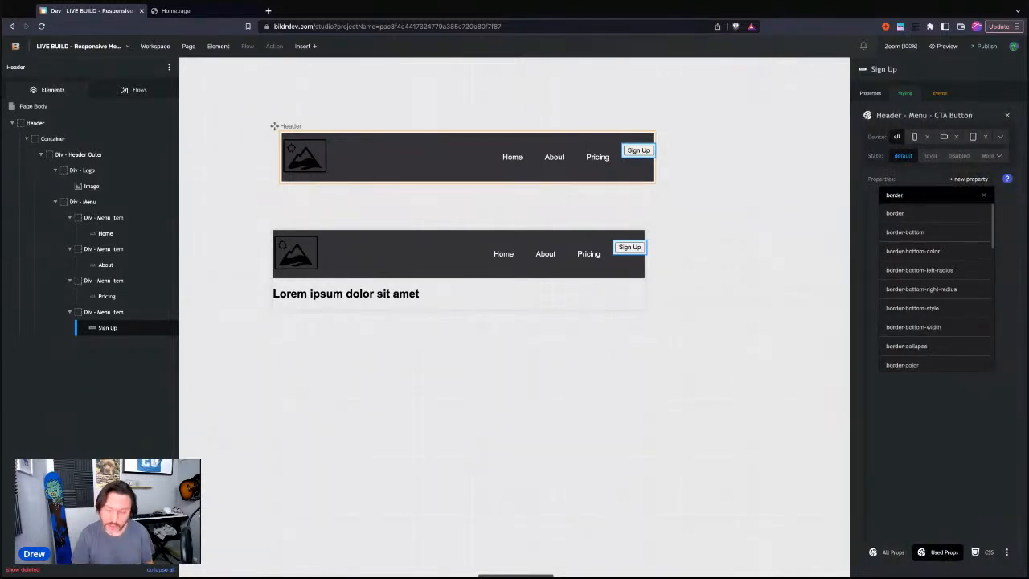
Add border, outline and font-family properties to the Header - Menu - CTA Button style class
key(Return)
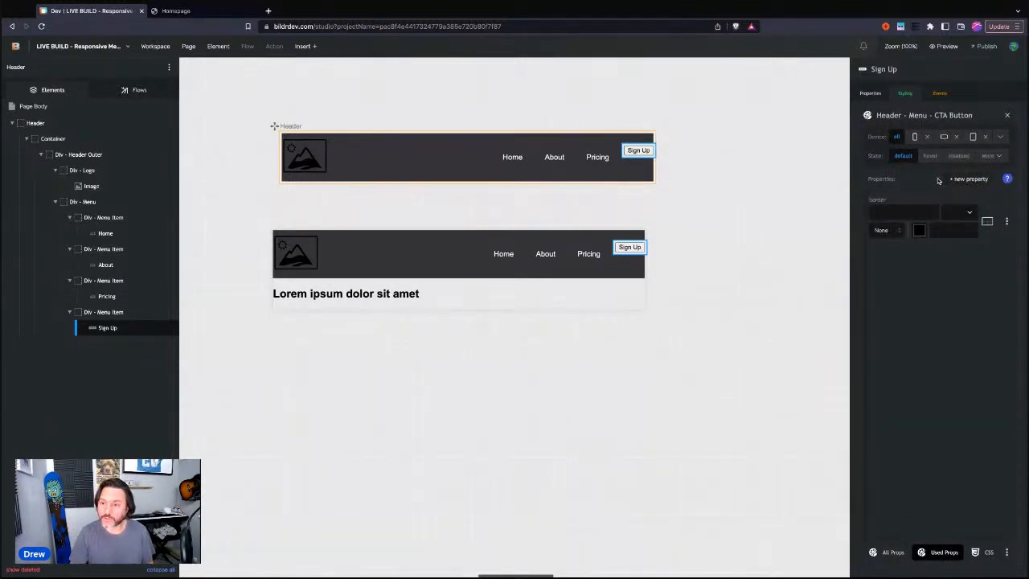
click(964, 180)
text(outl)
key(Return)
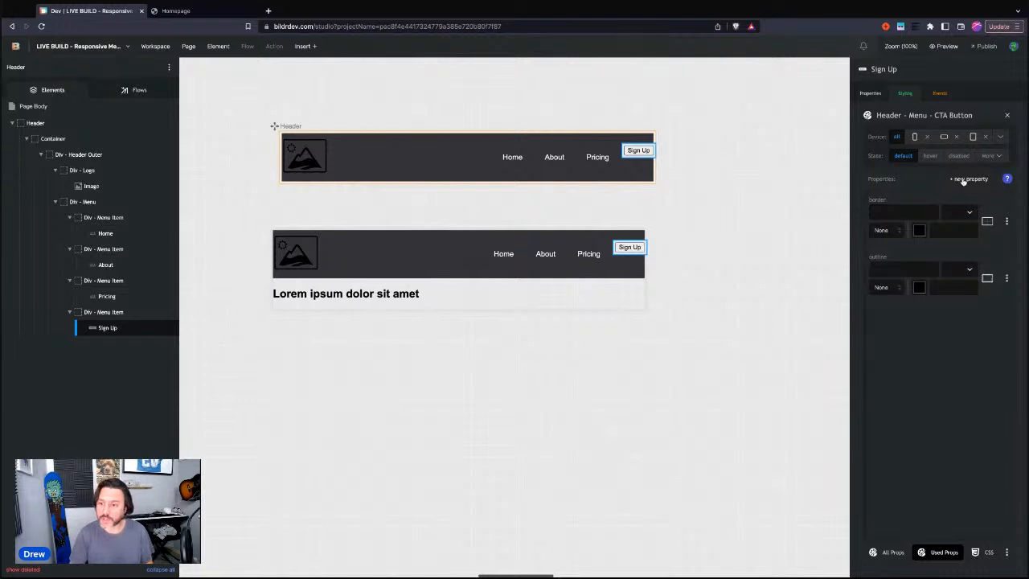
click(964, 180)
text(font)
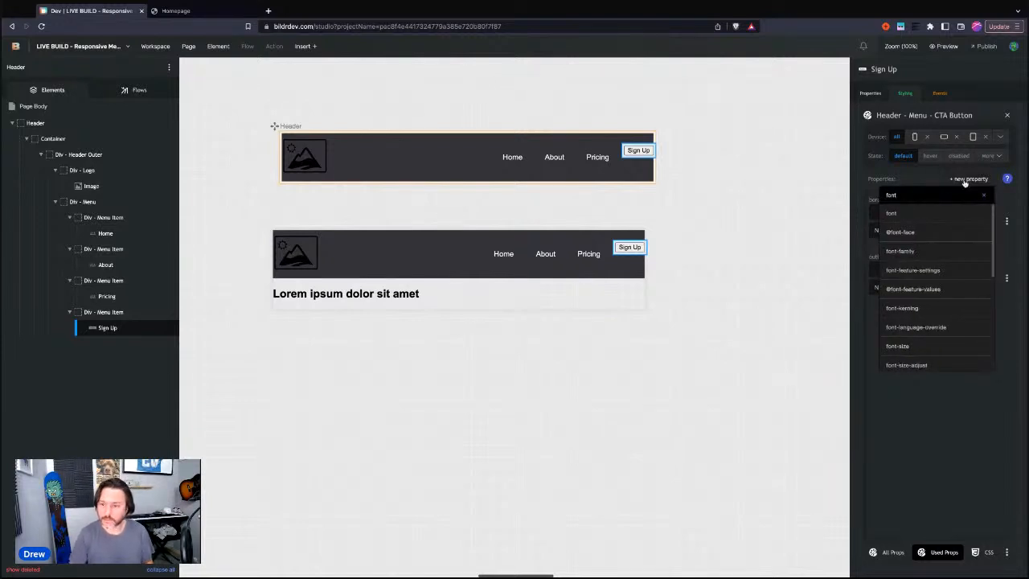
click(901, 252)
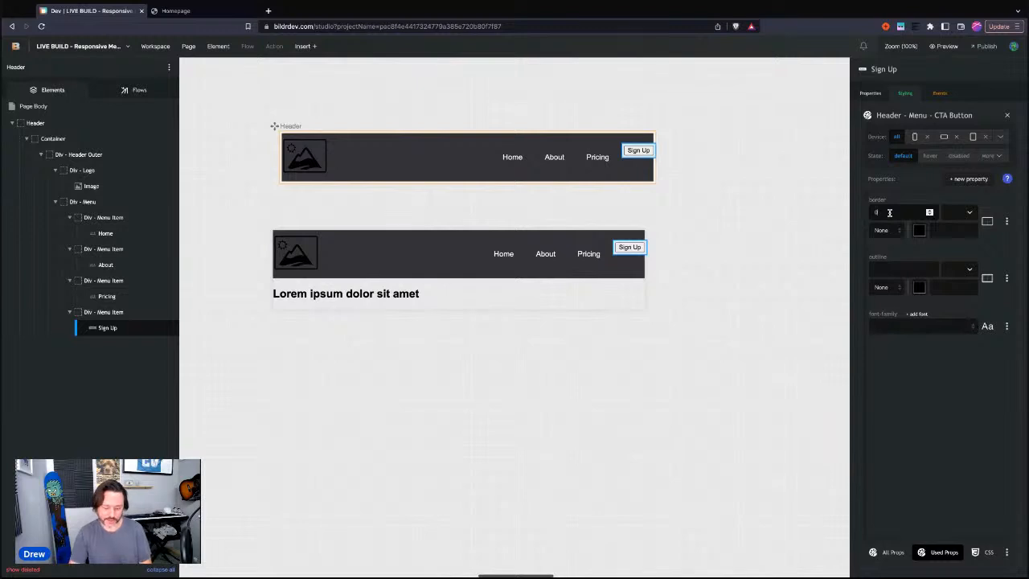
Set both the border and outline widths of the CTA button class to 0 px
click(890, 269)
text(0)
click(903, 257)
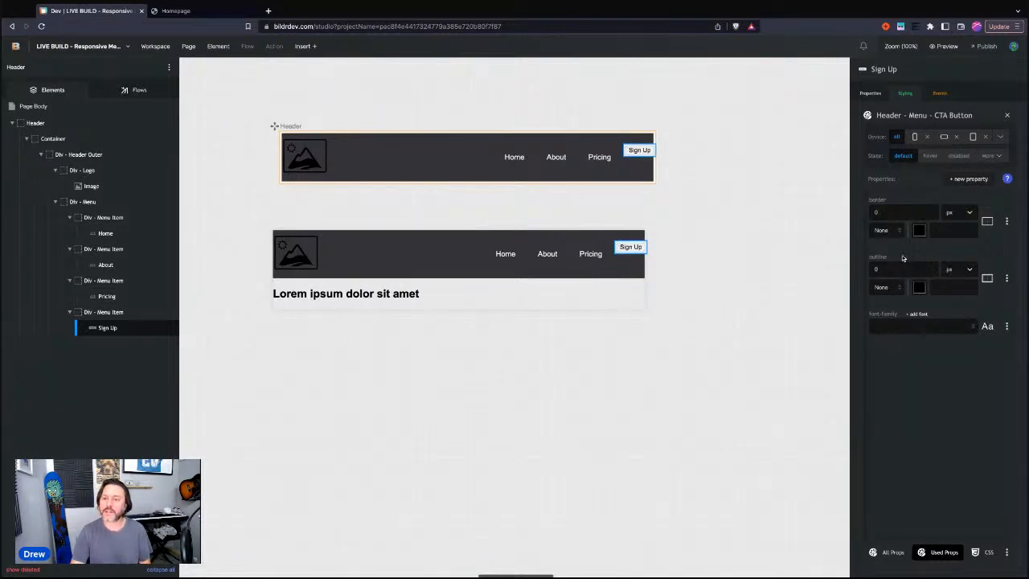
Set the CTA button class's font-family to inherit
click(989, 326)
click(990, 343)
click(904, 326)
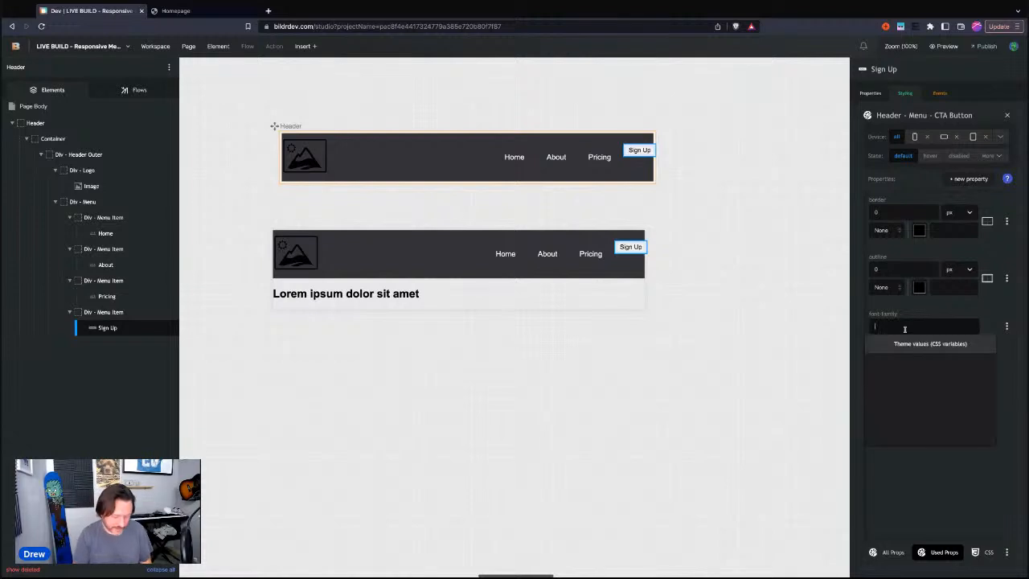
click(924, 306)
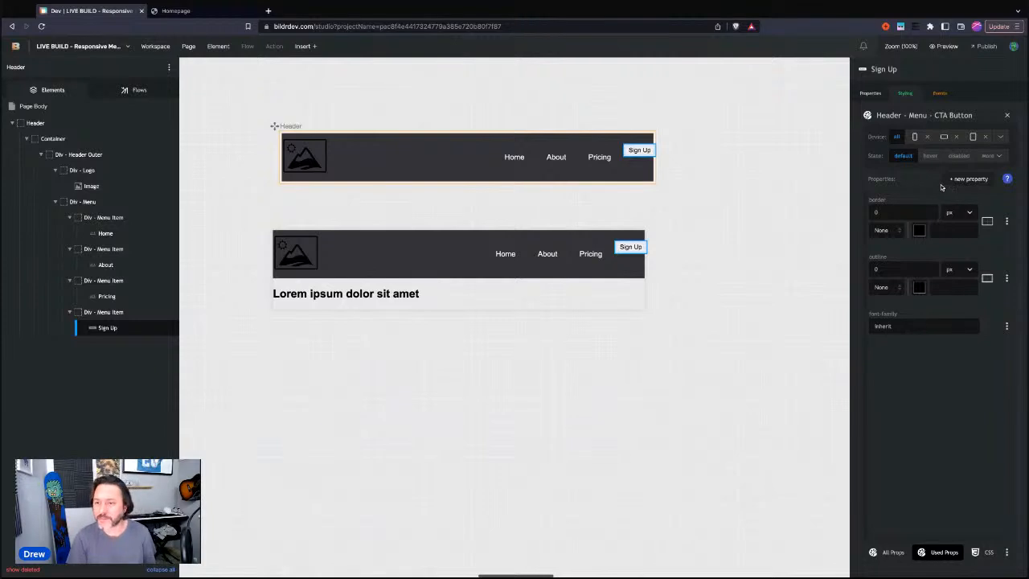
Add a background-color property to the CTA button class and set it to a medium blue
click(962, 178)
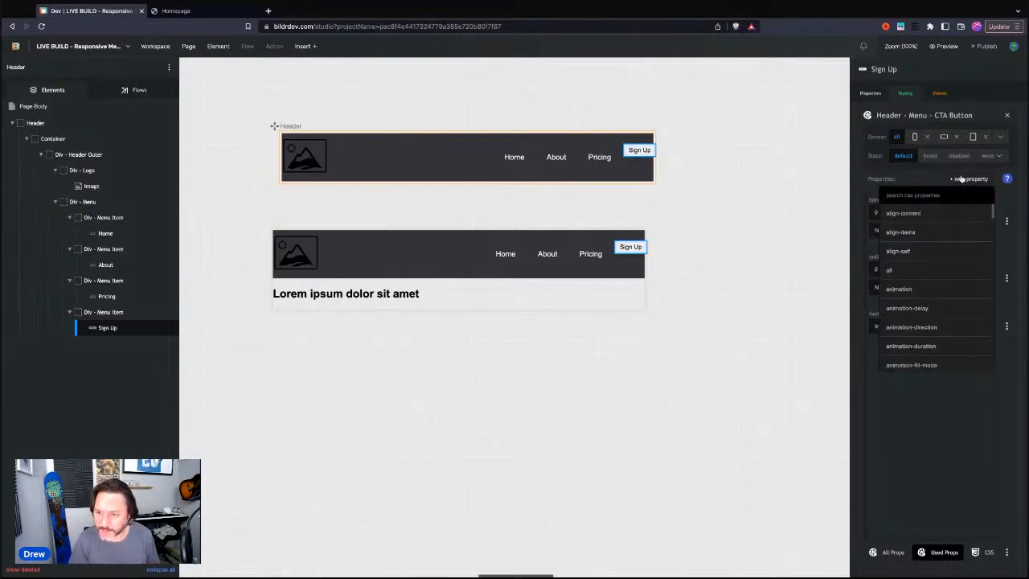
text(background-co)
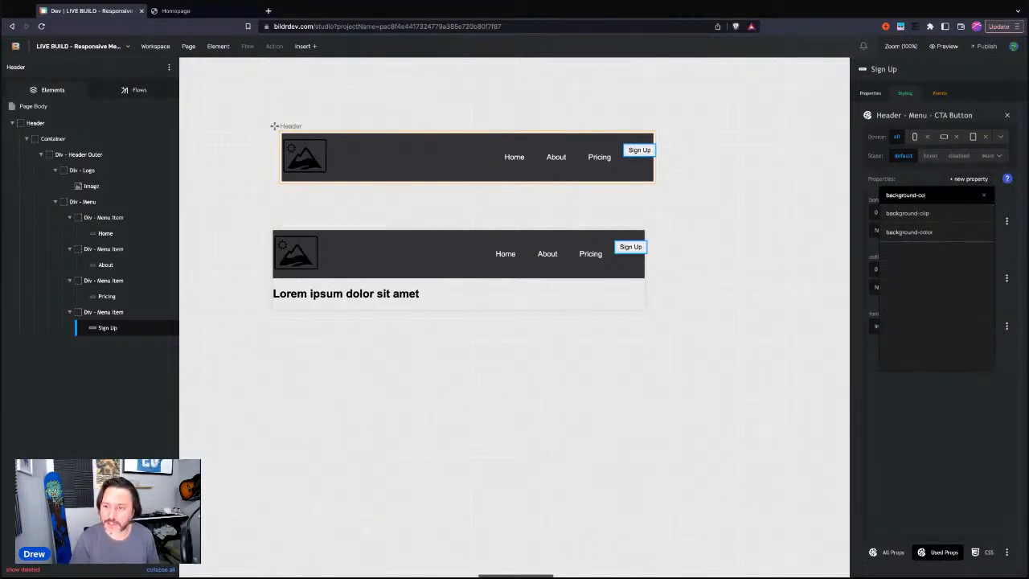
text(lor)
click(912, 213)
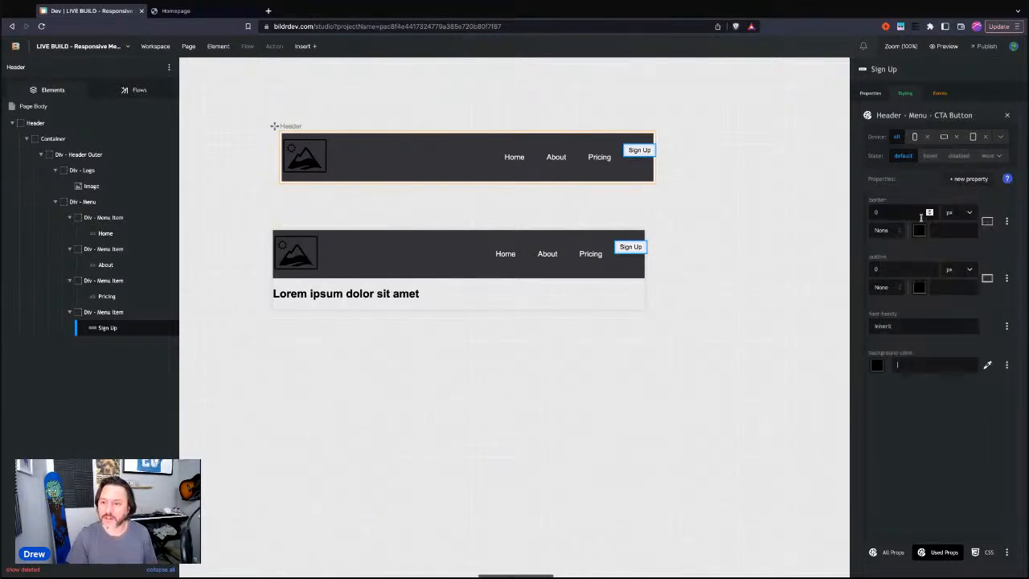
click(877, 366)
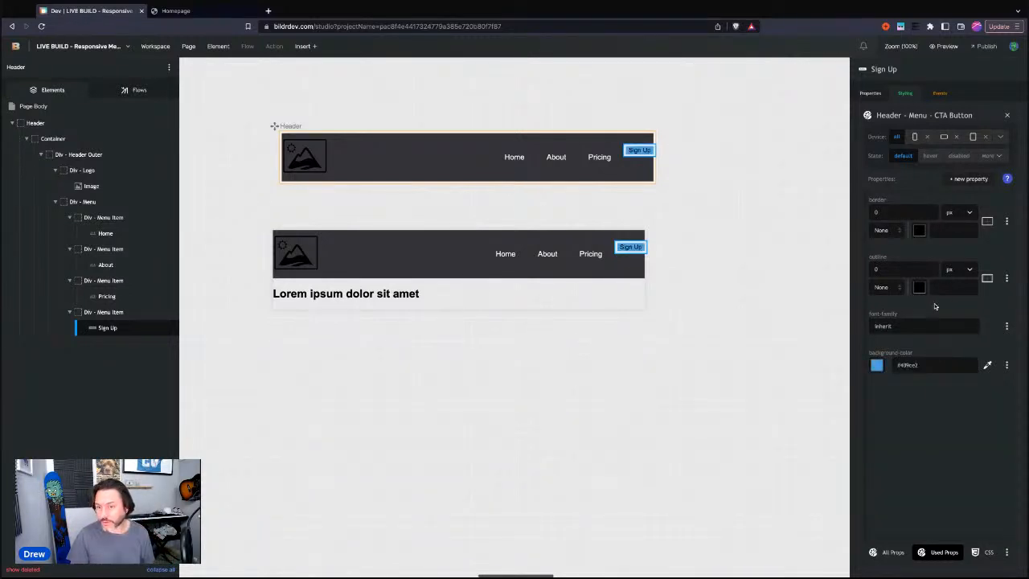
Add padding of 1em on all sides to the CTA button class
click(962, 181)
text(padding)
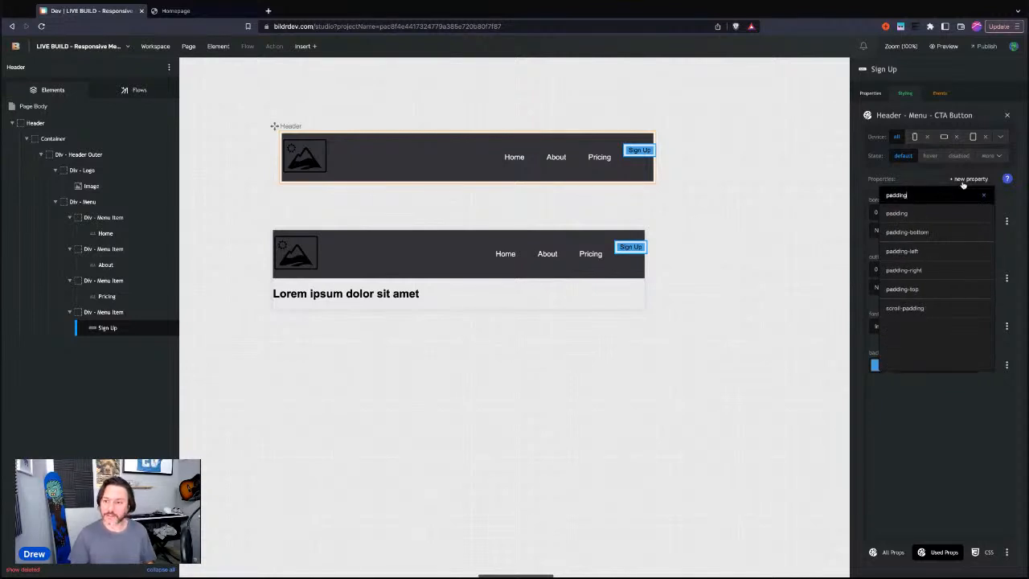
click(924, 213)
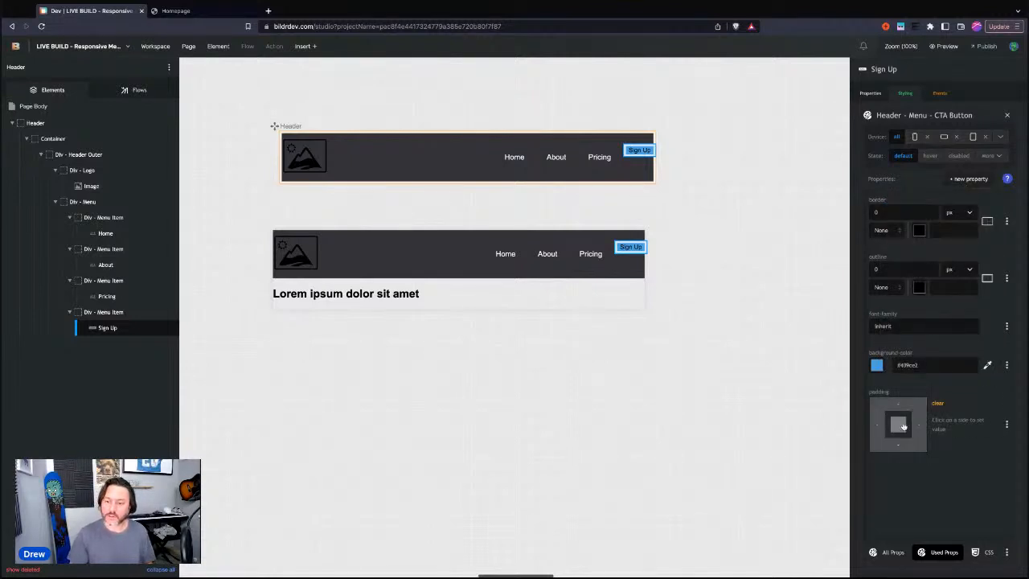
click(972, 431)
click(973, 499)
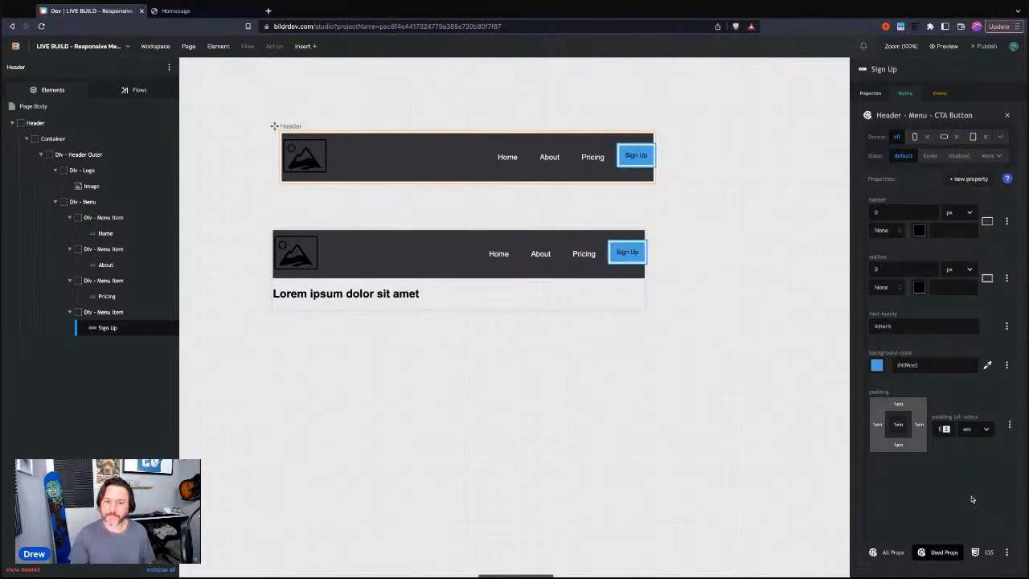
Add an align-items property set to center to the Header - Menu class of the Div - Menu element
click(591, 183)
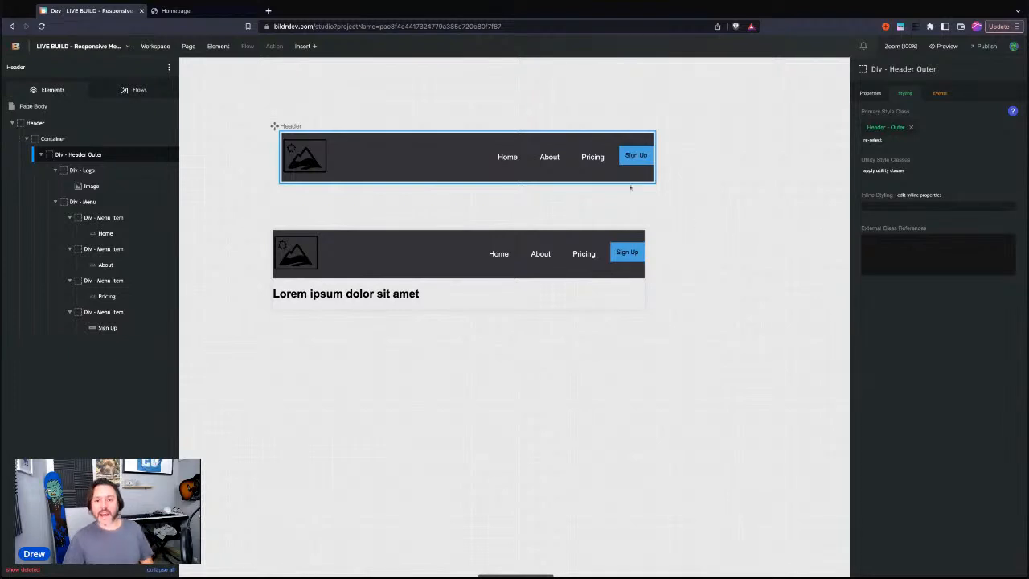
click(507, 157)
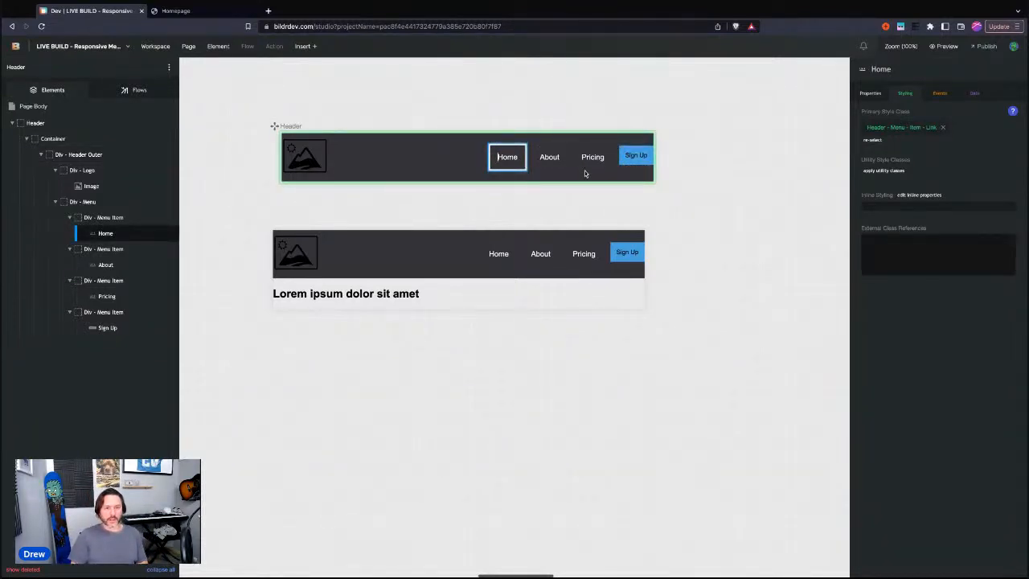
click(108, 202)
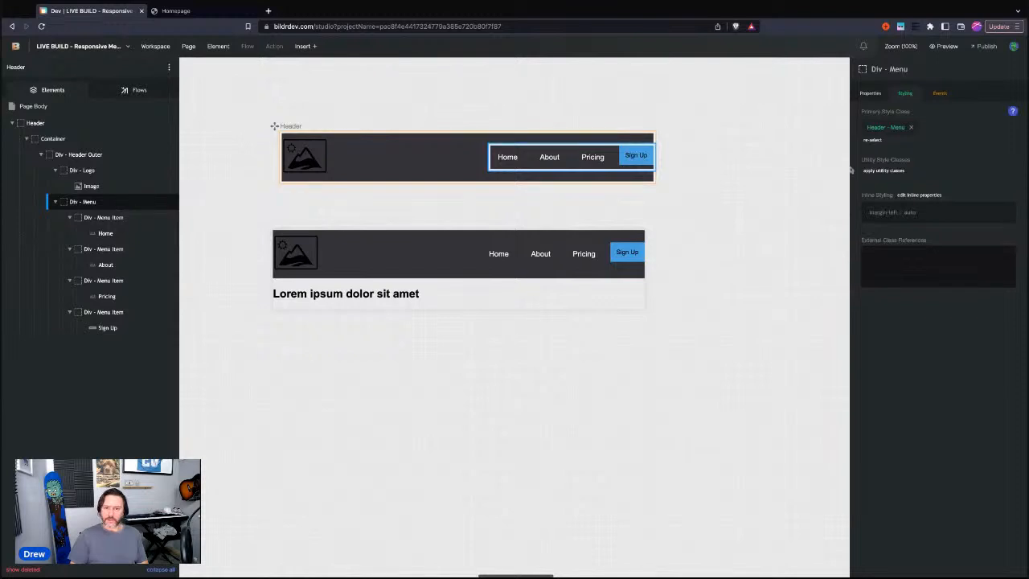
click(892, 131)
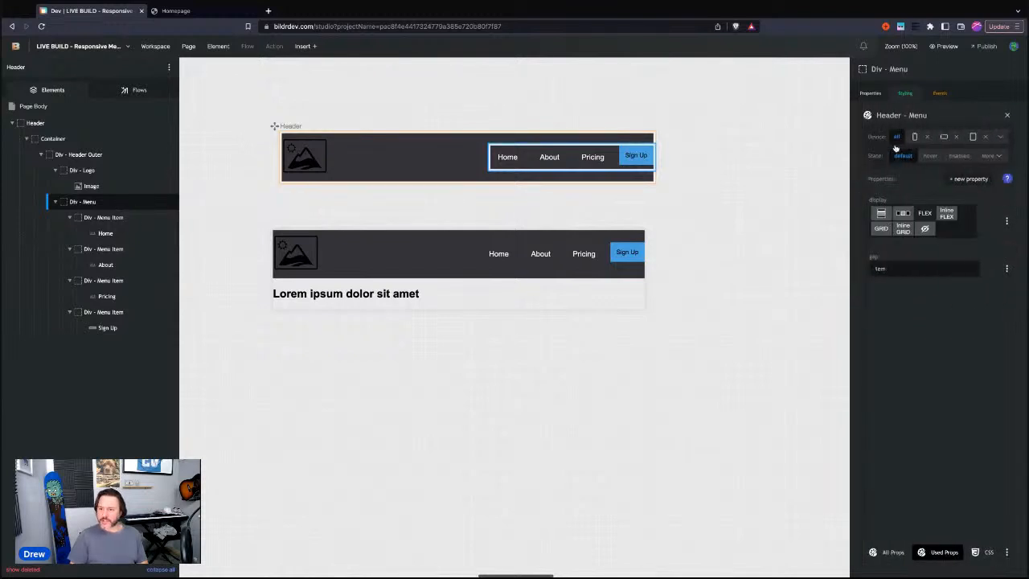
click(965, 179)
text(algi)
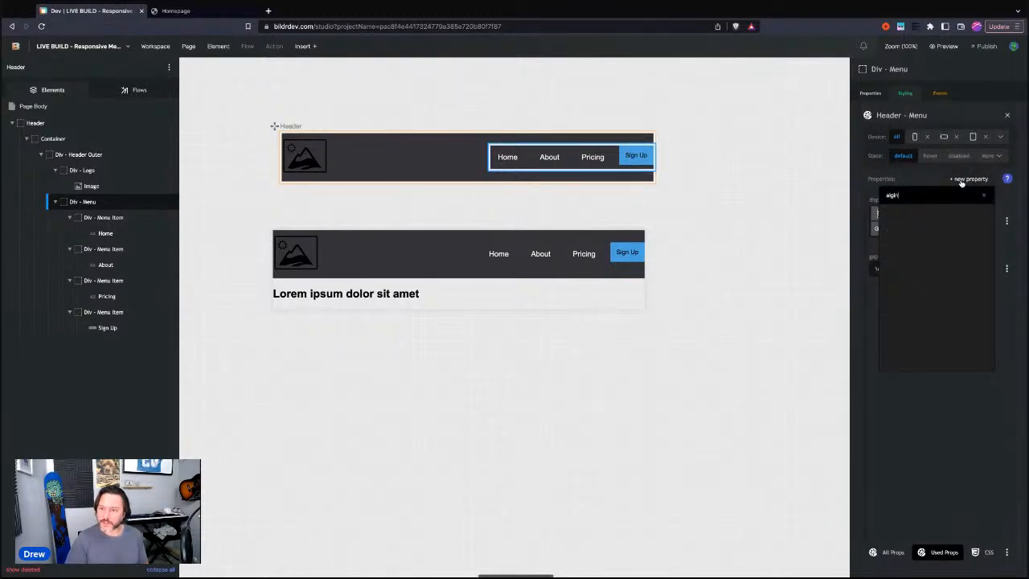
key(BackSpace)
key(BackSpace)
text(ig)
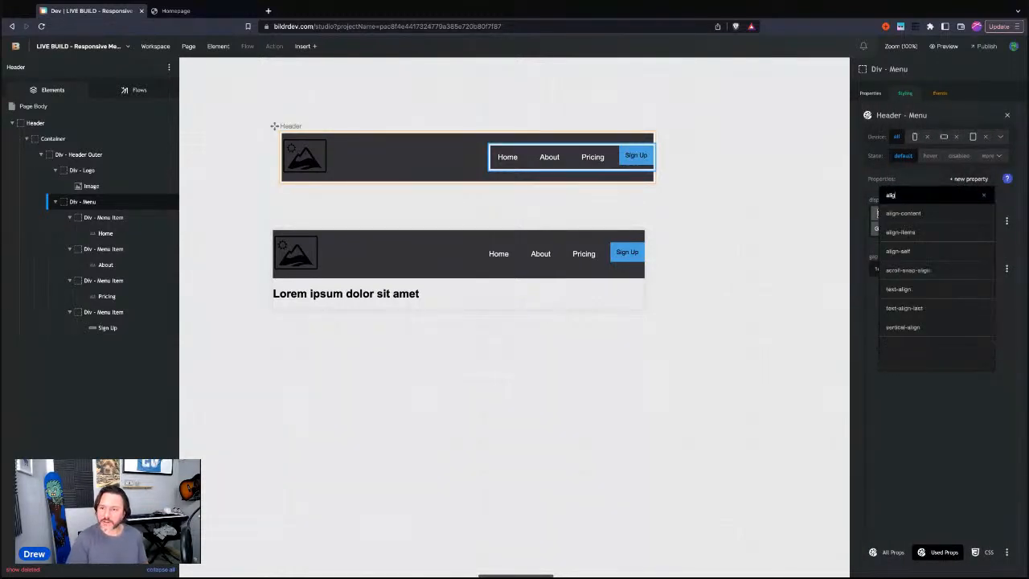
click(900, 231)
click(925, 310)
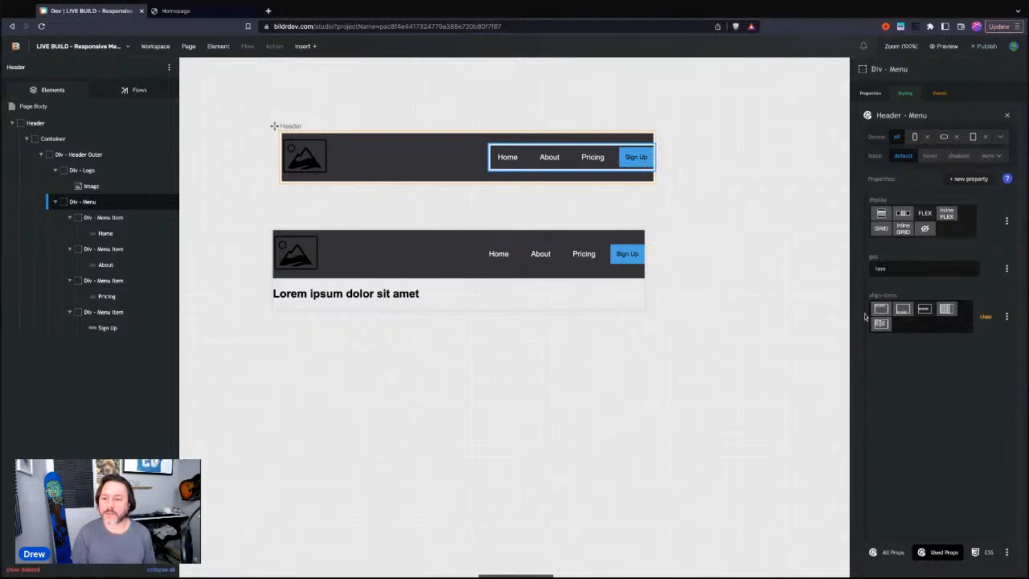
Check the header on the Homepage preview in responsive device mode at viewport widths of about 772, 778 and 1132 px
click(86, 155)
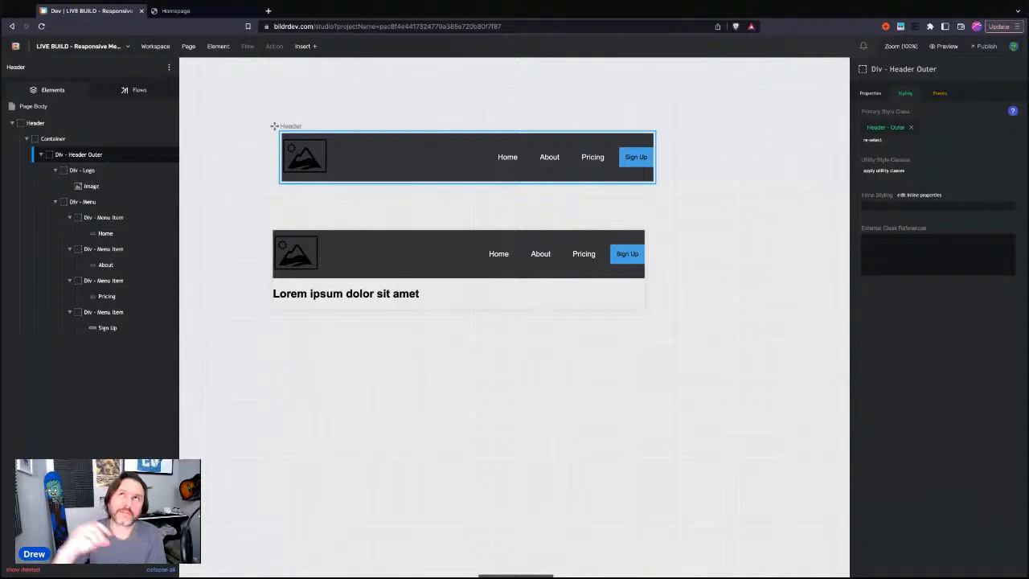
click(96, 202)
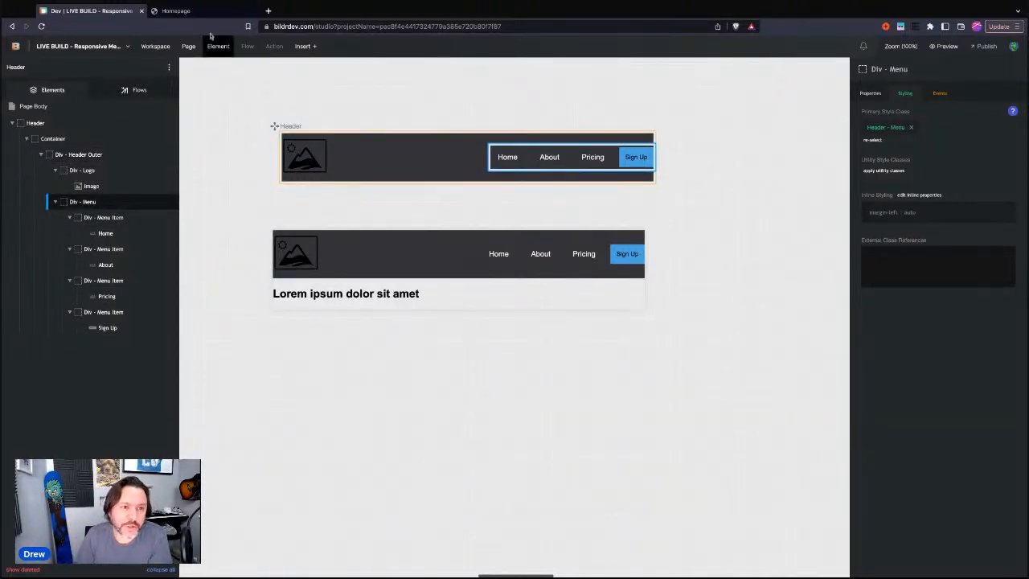
click(178, 11)
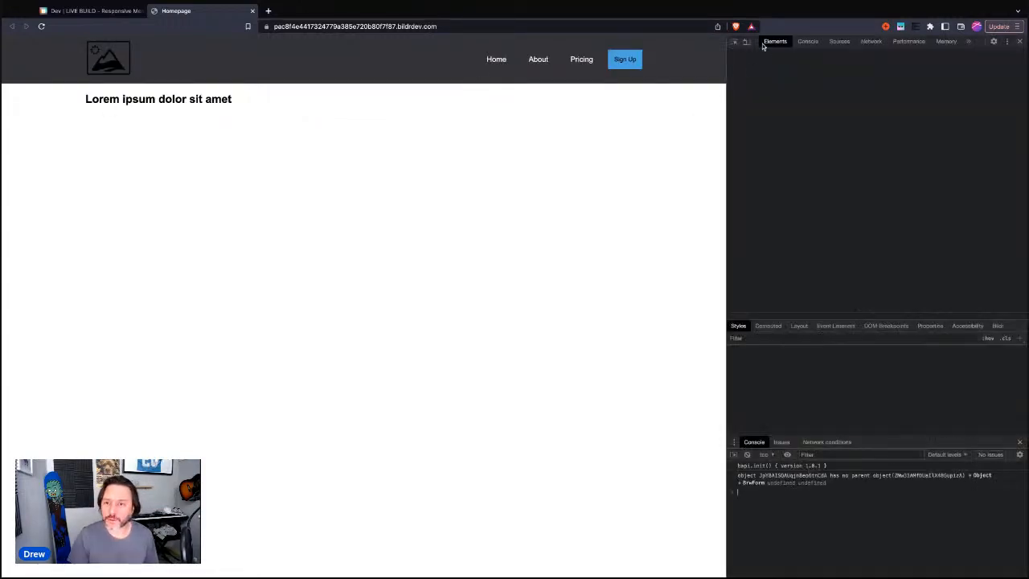
key(ctrl+shift+m)
mouse_move(692, 129)
mouse_down()
mouse_move(409, 129)
mouse_move(543, 129)
mouse_up()
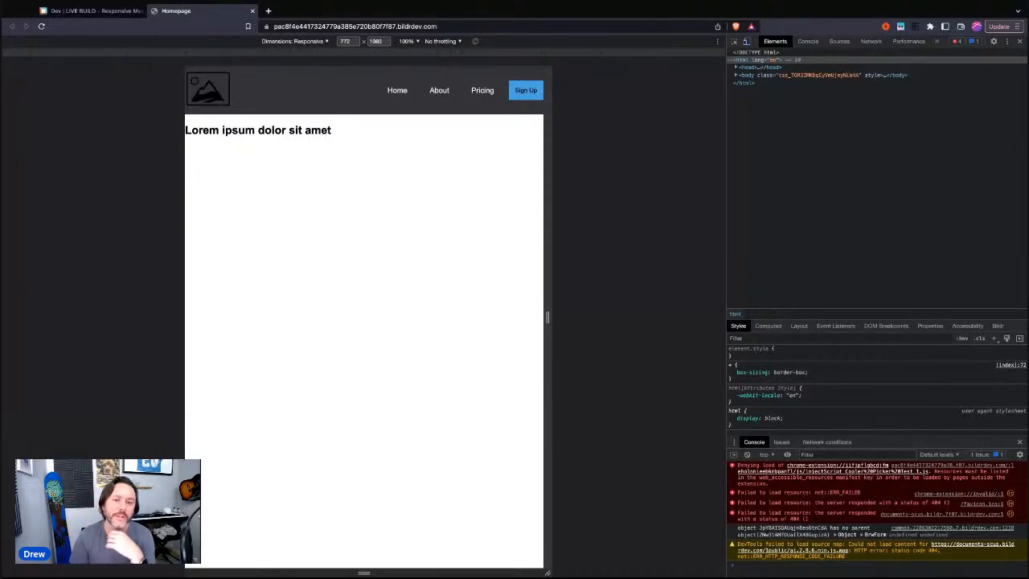
mouse_move(547, 317)
mouse_down()
mouse_move(453, 317)
mouse_move(574, 318)
mouse_move(548, 317)
mouse_up()
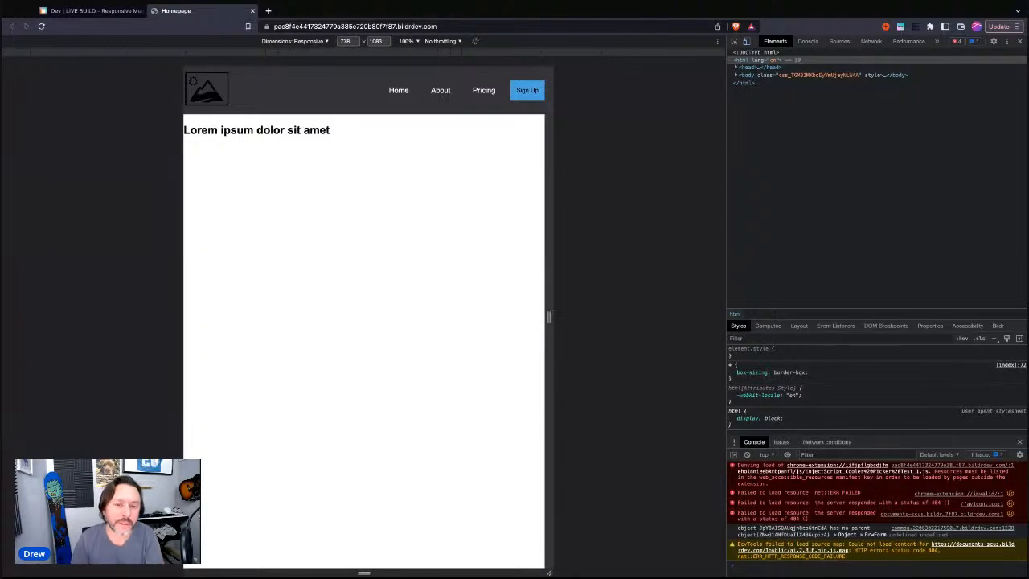
drag(548, 317, 631, 317)
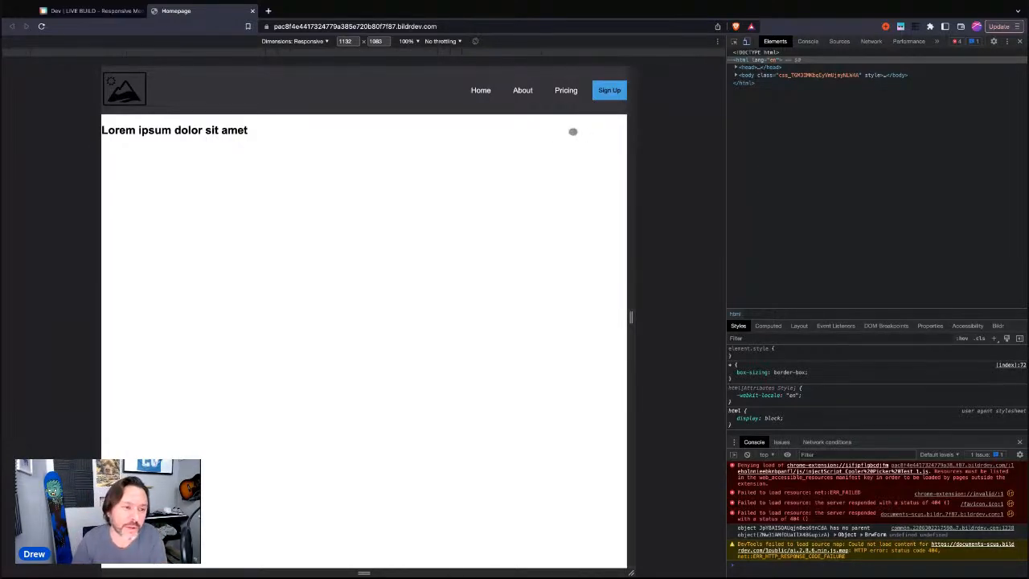
Return to the studio project and open the Header element's Header style class to review its available device breakpoints
click(89, 10)
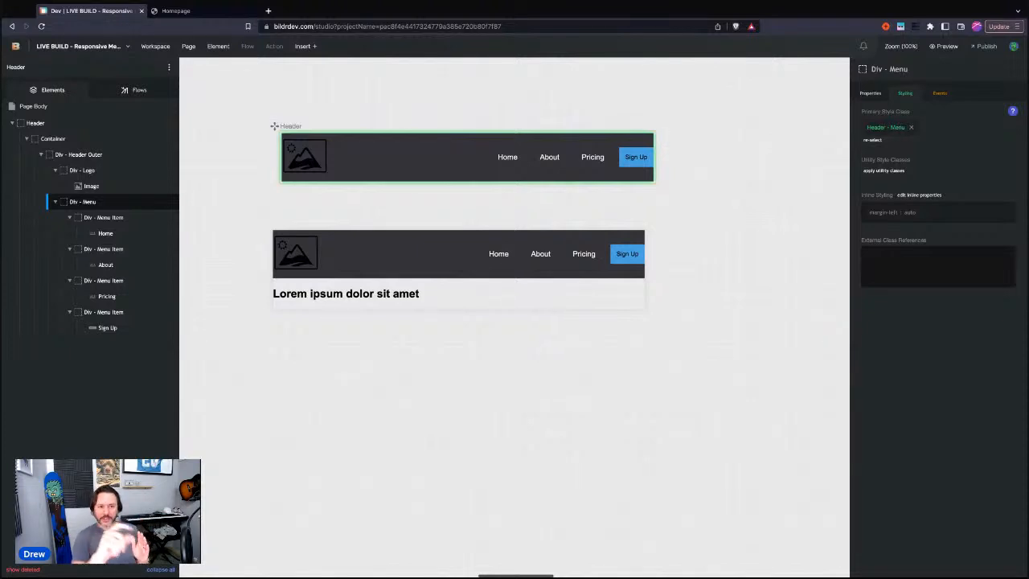
click(63, 124)
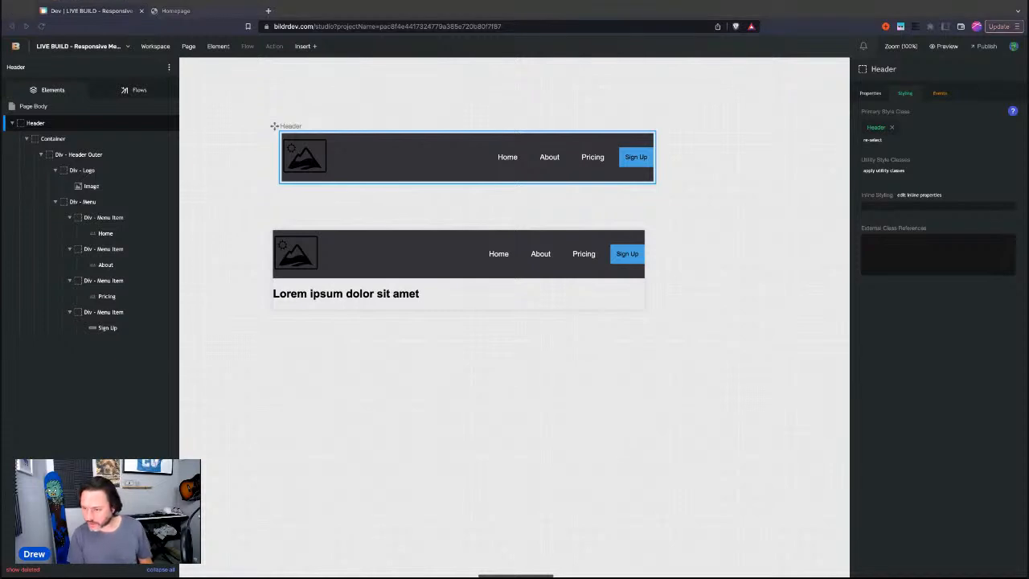
click(398, 10)
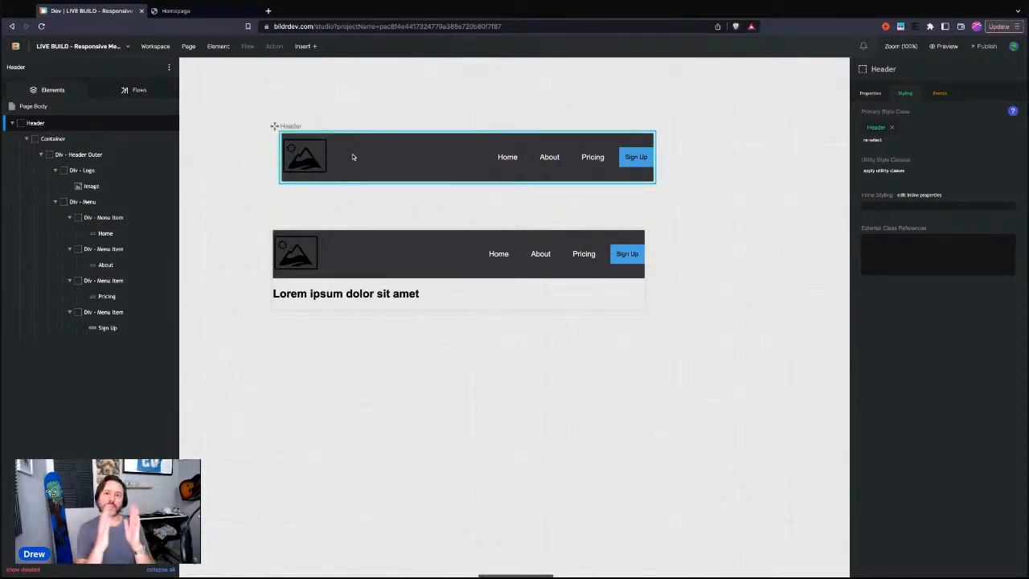
click(373, 152)
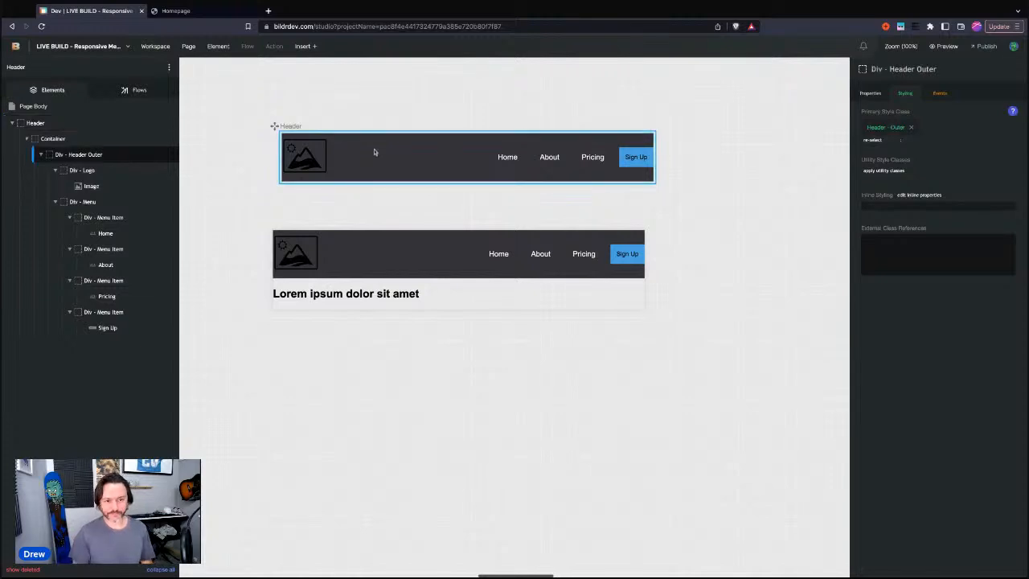
click(83, 127)
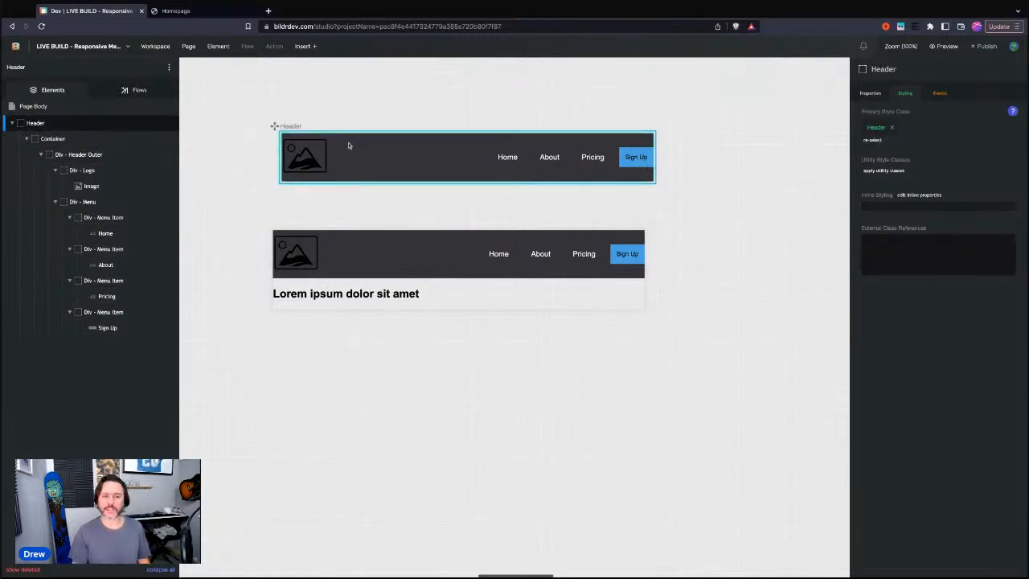
click(880, 128)
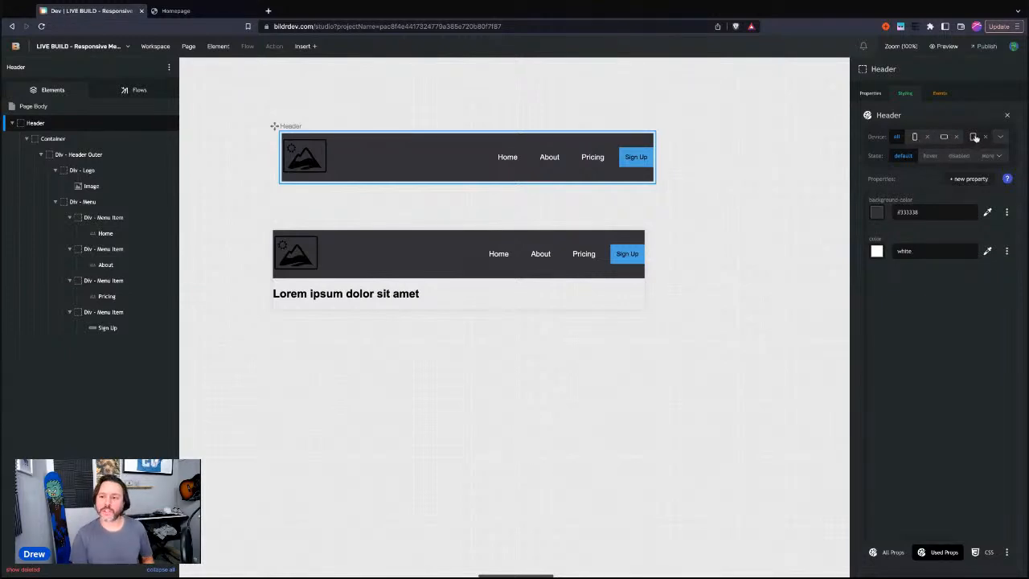
click(995, 138)
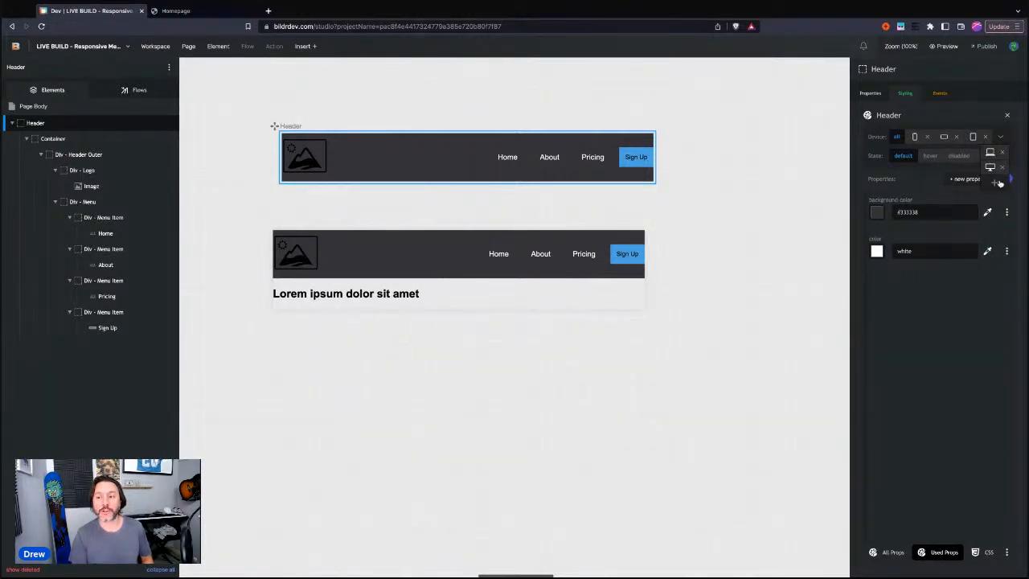
click(989, 167)
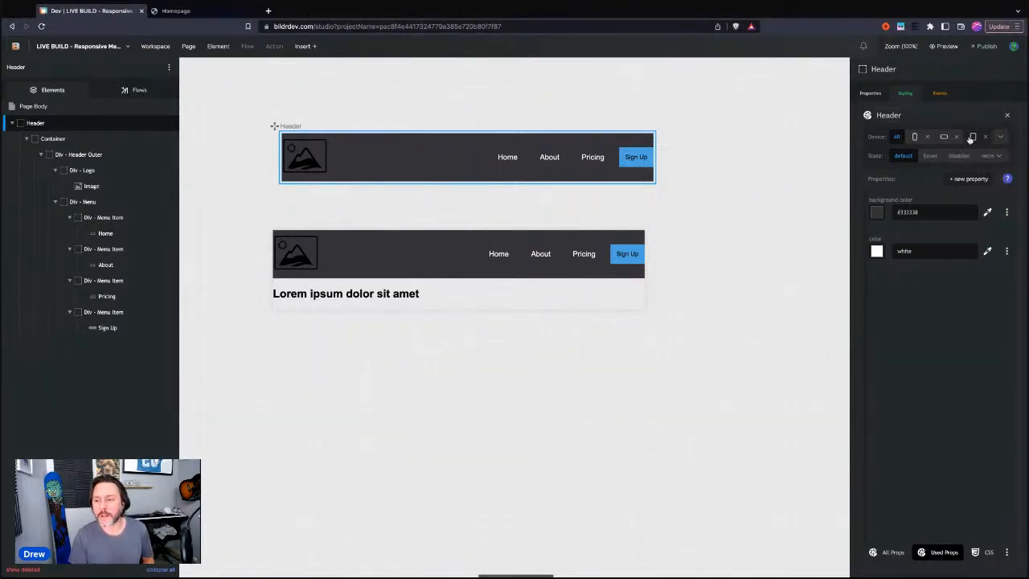
Add a position property set to fixed for all devices in the Header style class
click(973, 139)
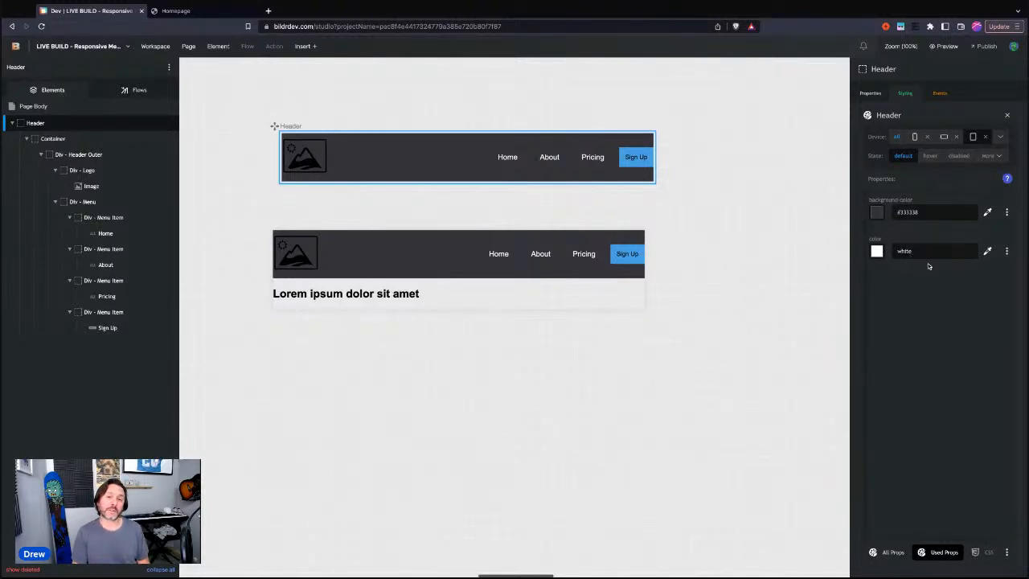
click(898, 139)
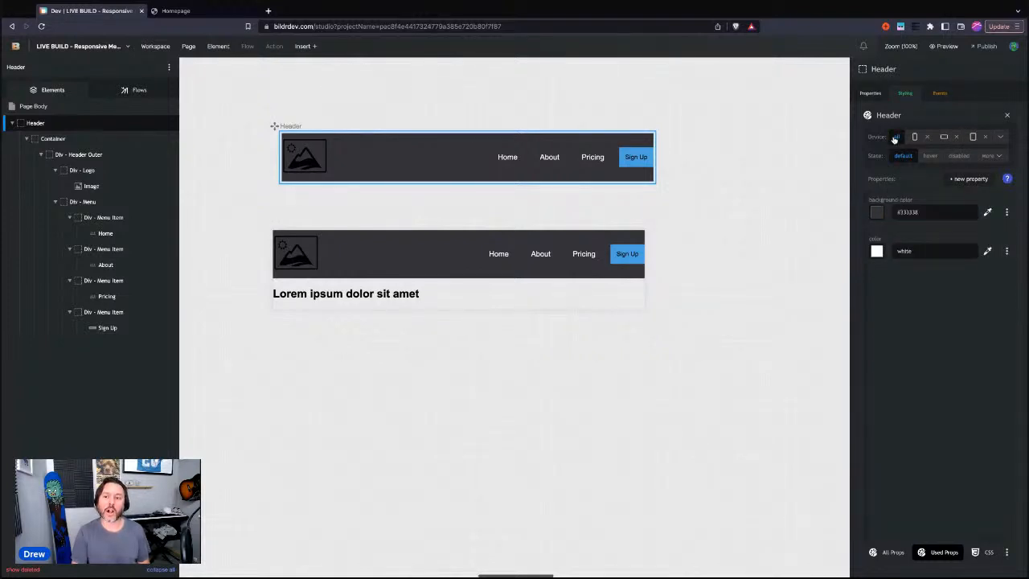
click(973, 178)
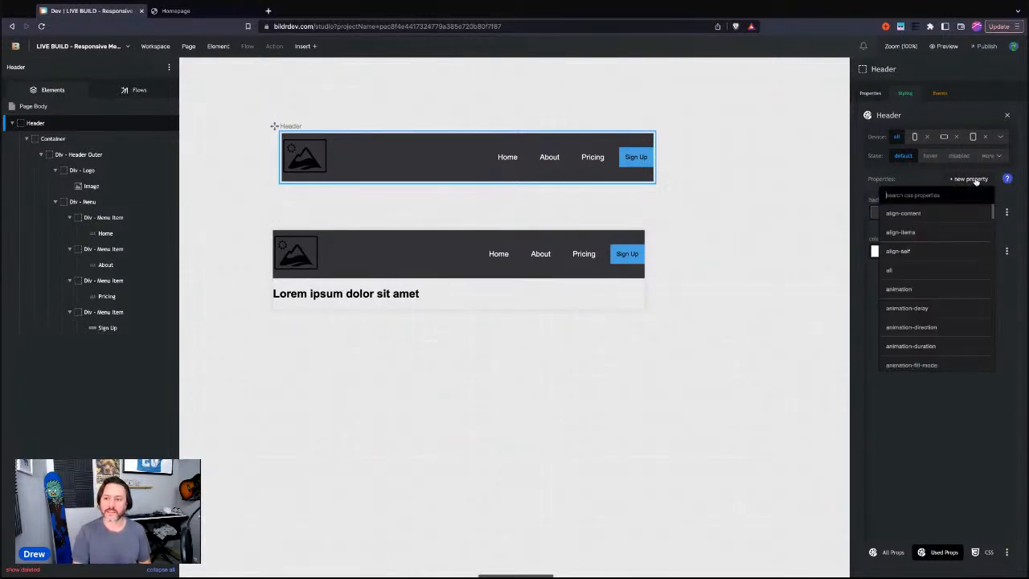
text(posi)
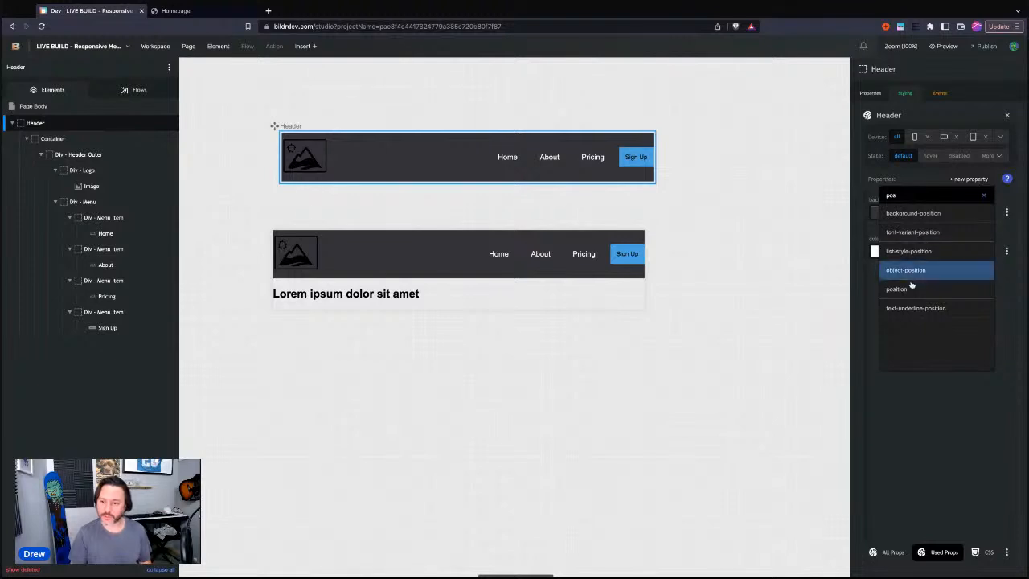
click(940, 288)
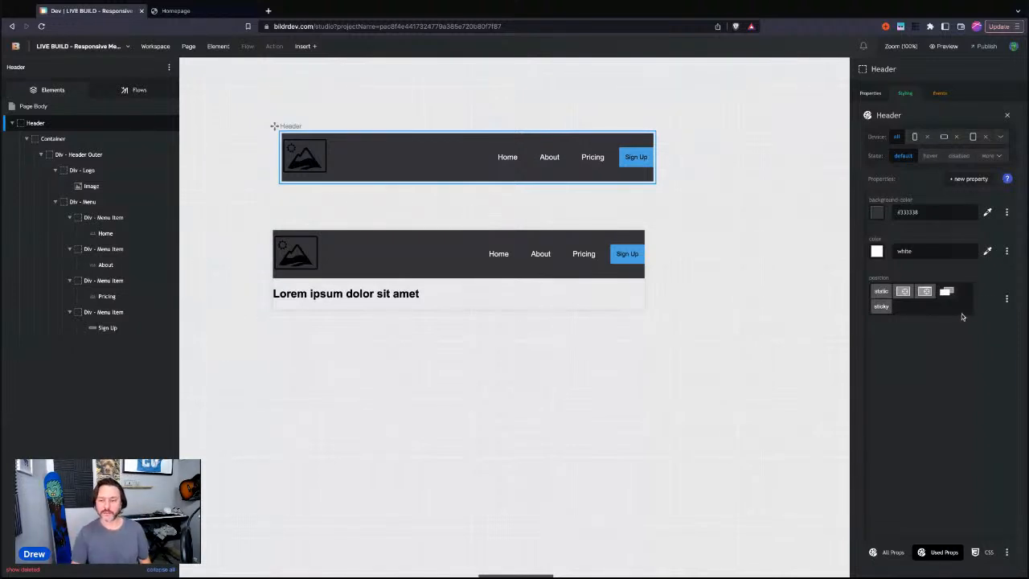
Override the Header class position with relative for the tablet breakpoint, and return to the styles for all devices
click(972, 138)
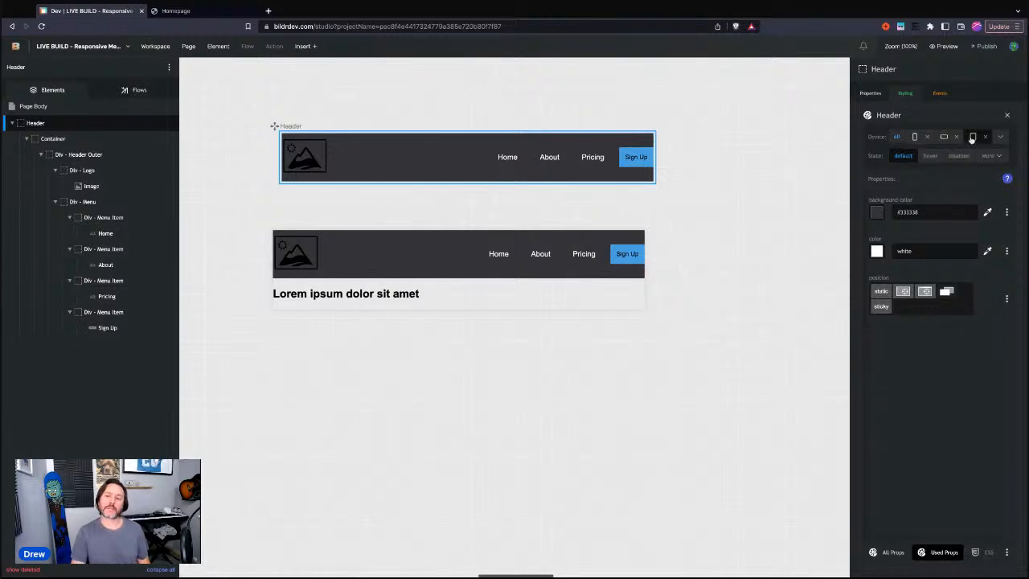
click(904, 293)
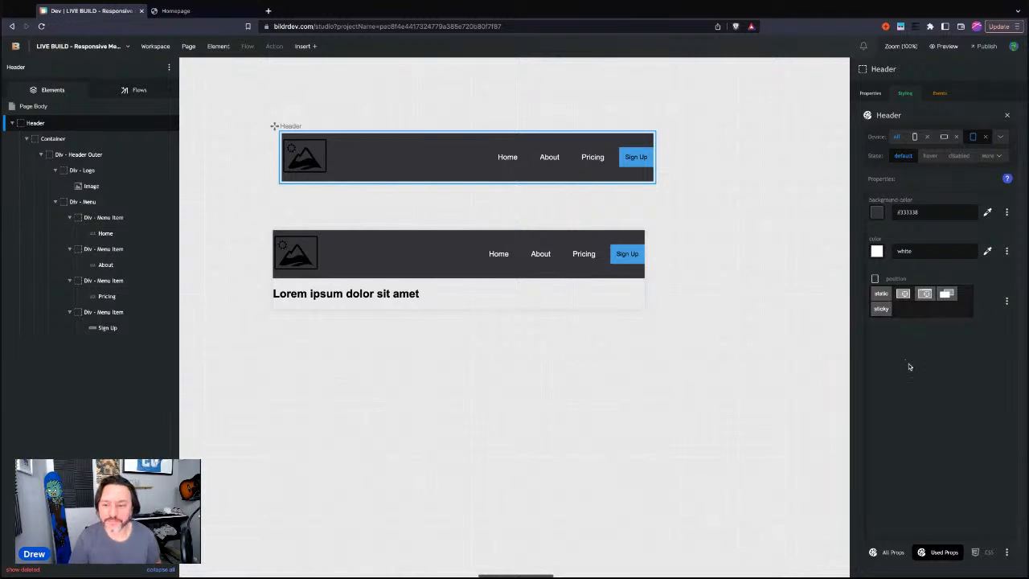
click(899, 138)
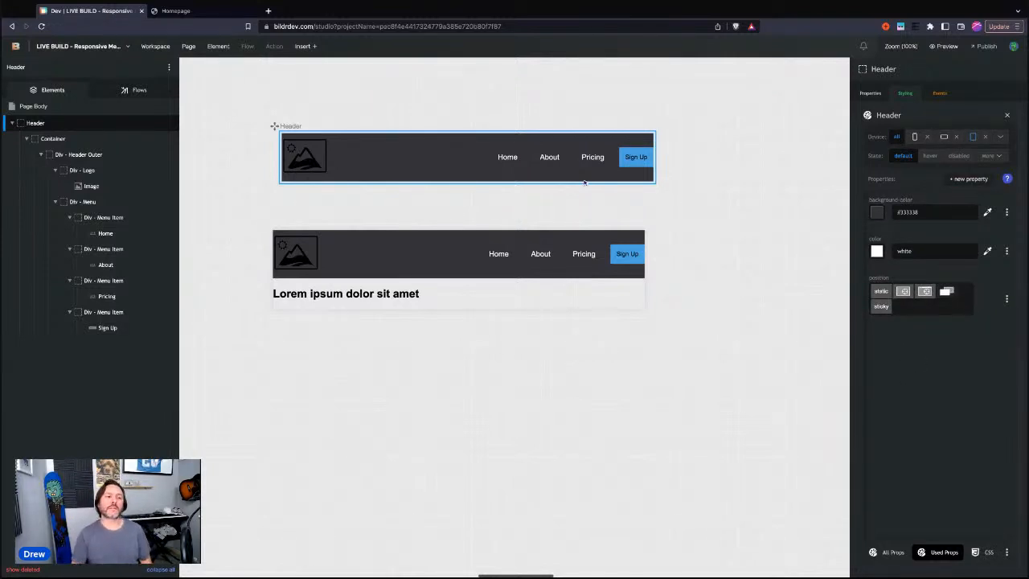
Check the header on the Homepage preview at viewport widths of about 413 and 721 px
click(175, 10)
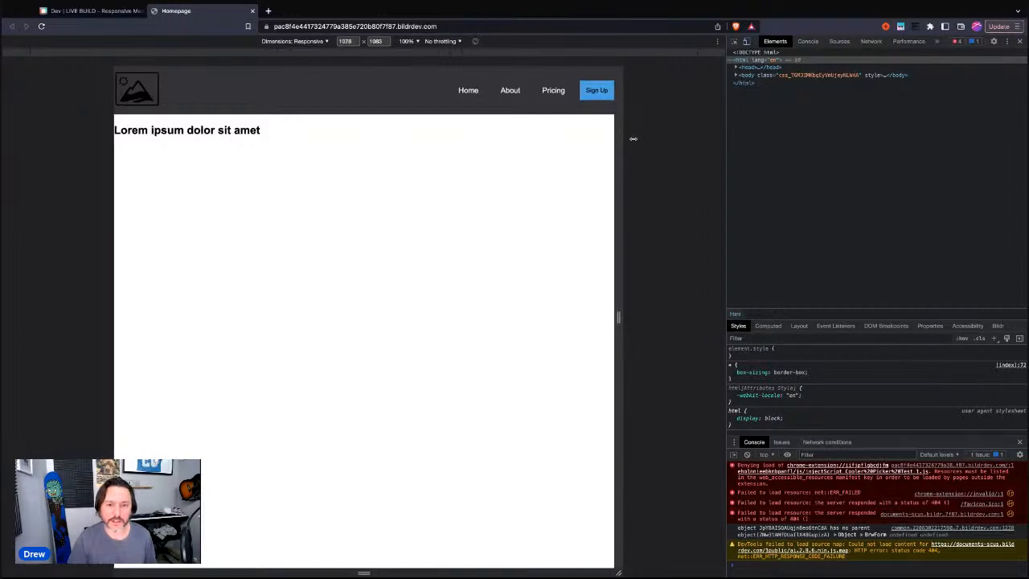
drag(633, 139, 464, 139)
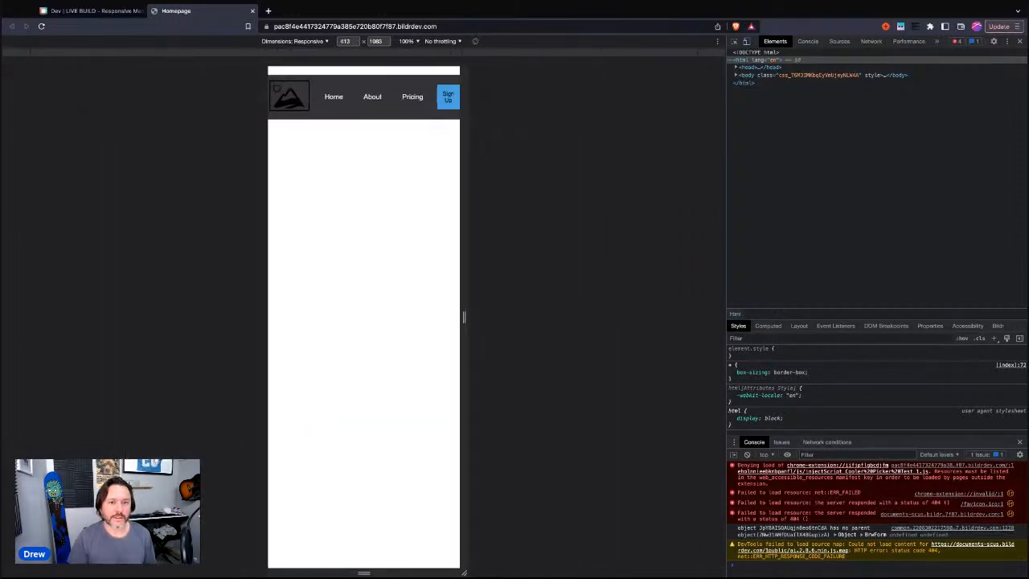
drag(464, 318, 528, 318)
Return to the studio project and add top and left properties to the Header class for all devices
click(93, 11)
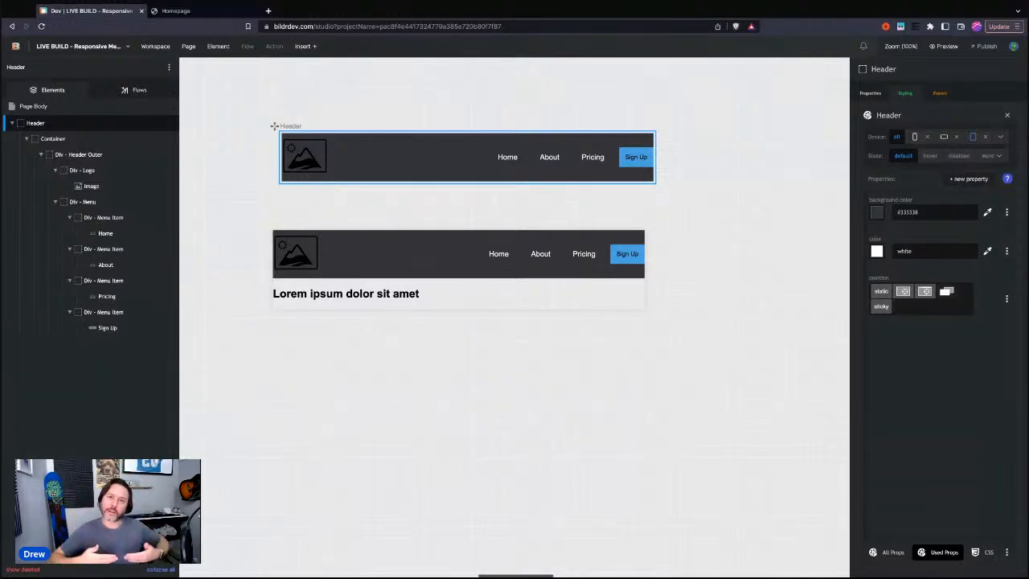
click(958, 179)
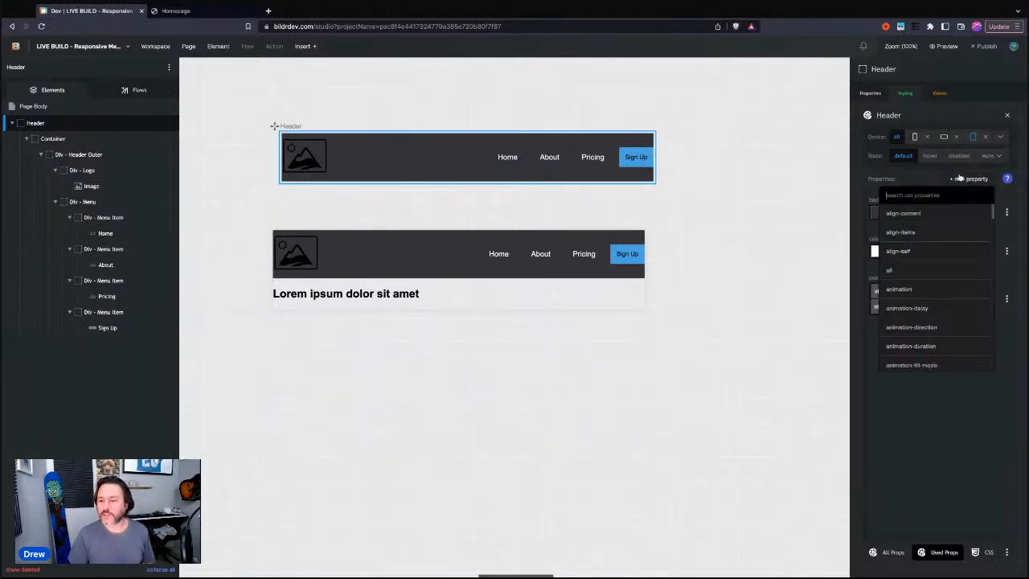
click(857, 276)
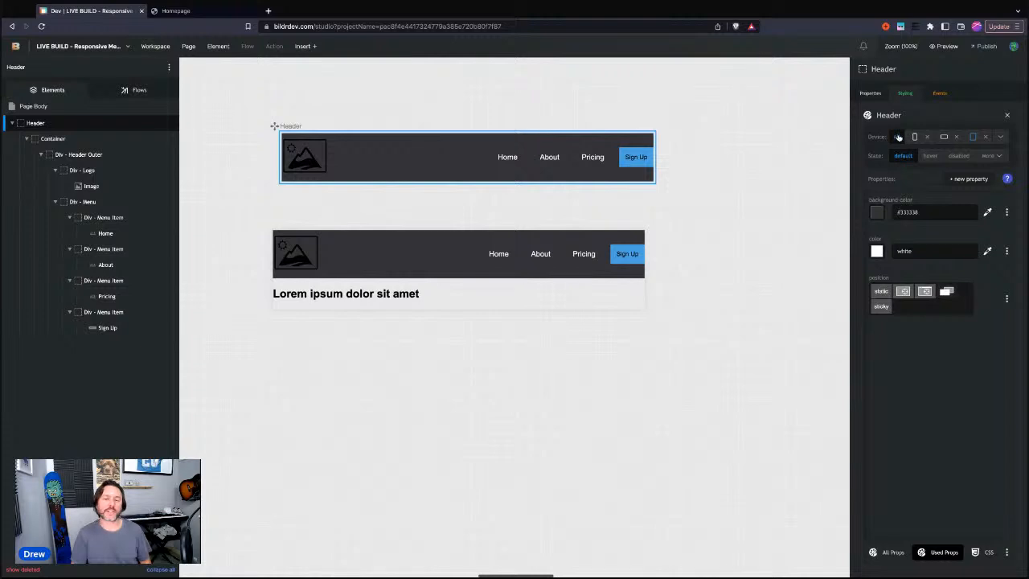
click(969, 179)
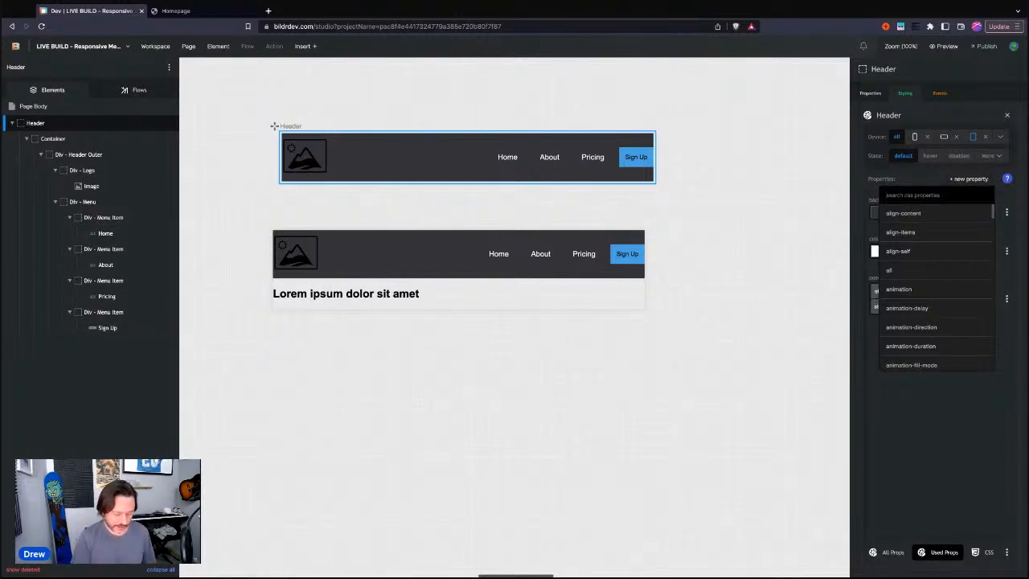
text(top)
key(Return)
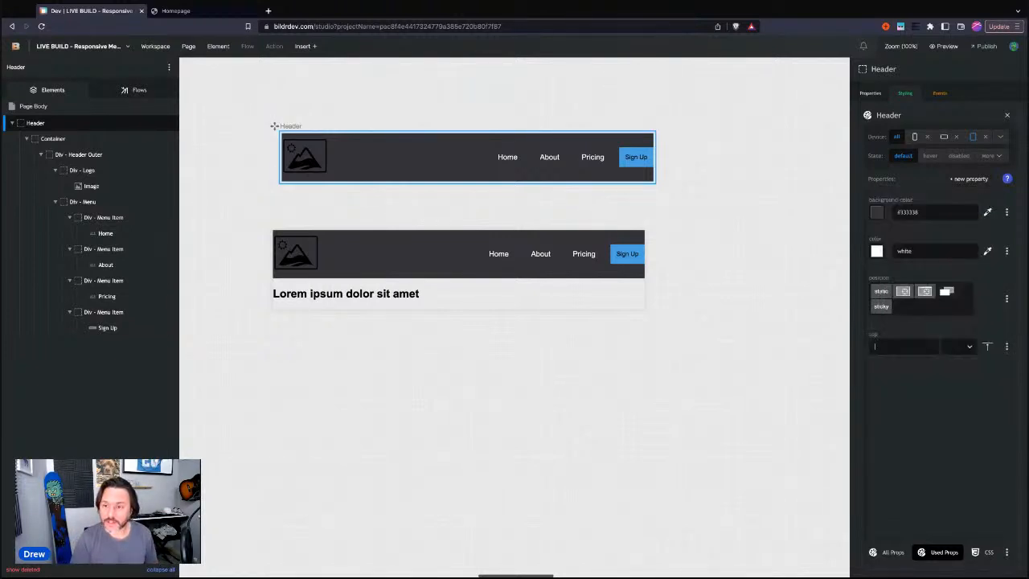
click(968, 179)
text(left)
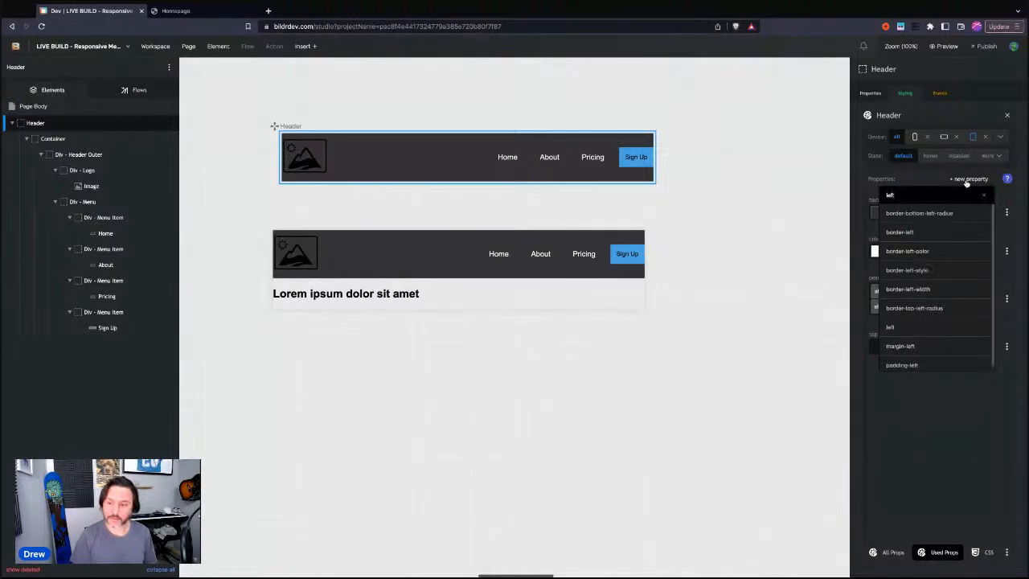
key(Return)
Add width and height properties to the Header class
click(972, 179)
text(width)
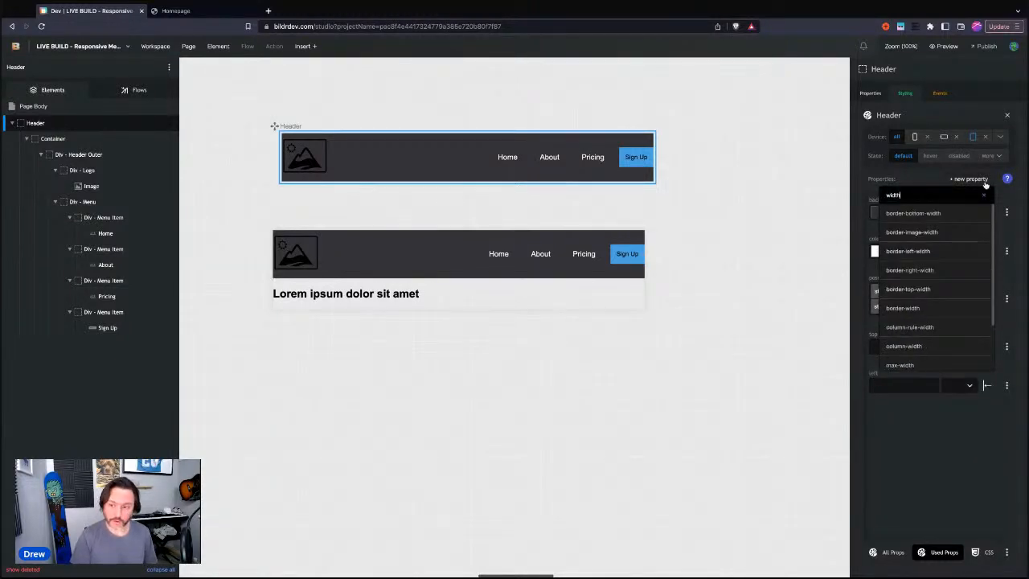
scroll(930, 278, down, 2)
click(922, 361)
click(958, 180)
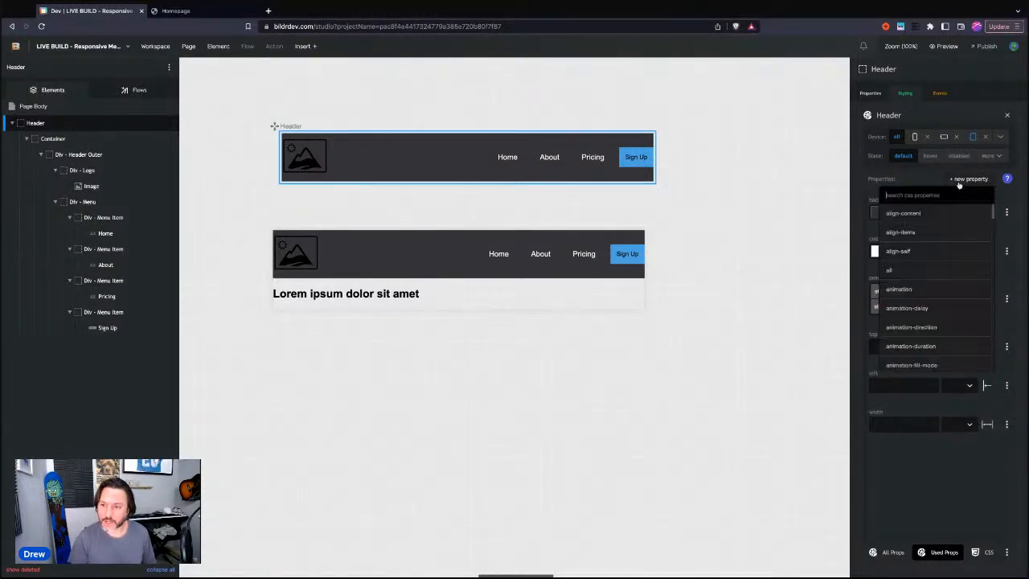
text(height)
key(Return)
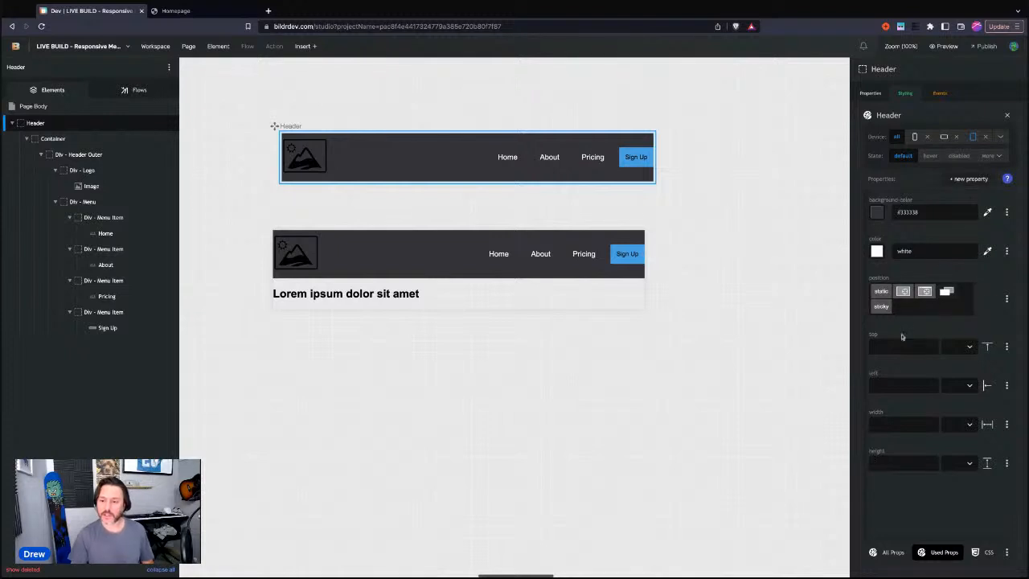
Set the Header class to top 0 px, left 0 px, width 100% and height 100%
click(891, 343)
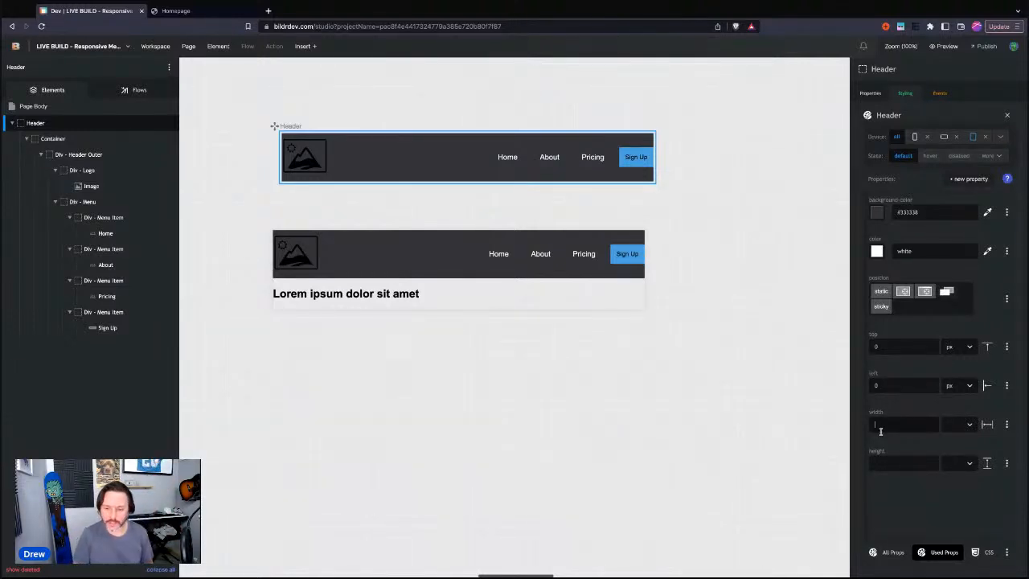
text(00)
click(967, 427)
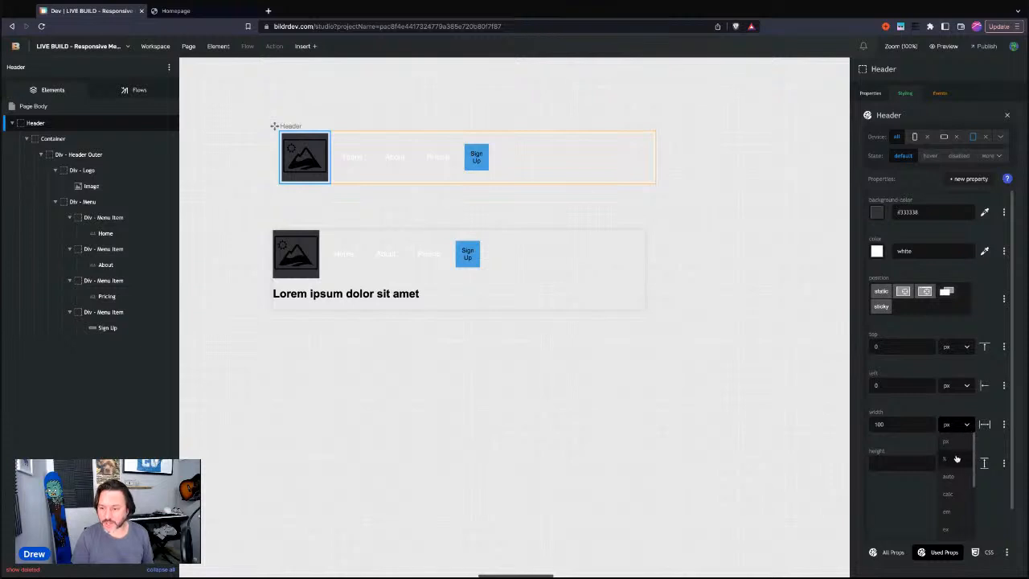
click(957, 458)
click(910, 463)
text(100)
click(967, 463)
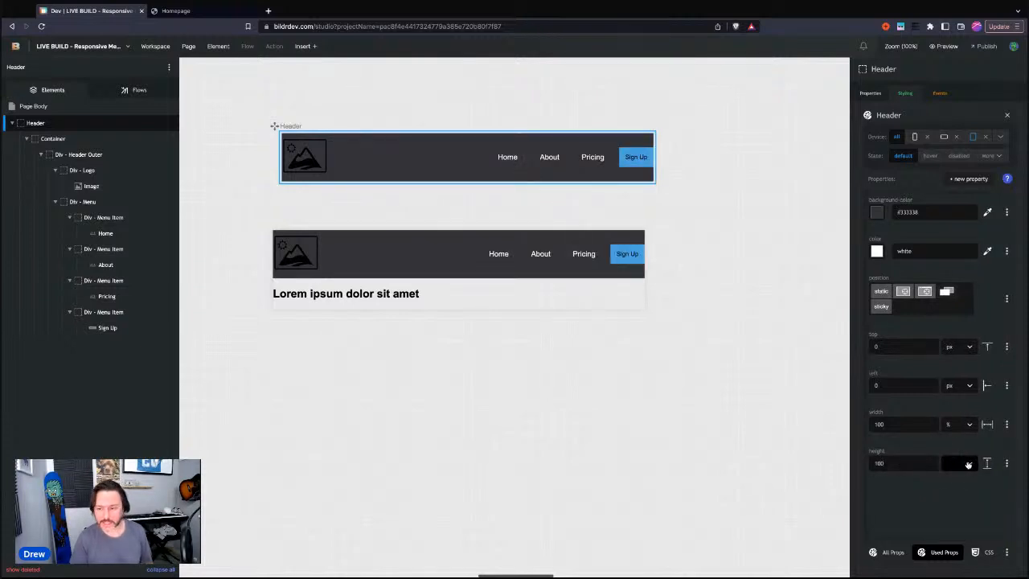
click(955, 498)
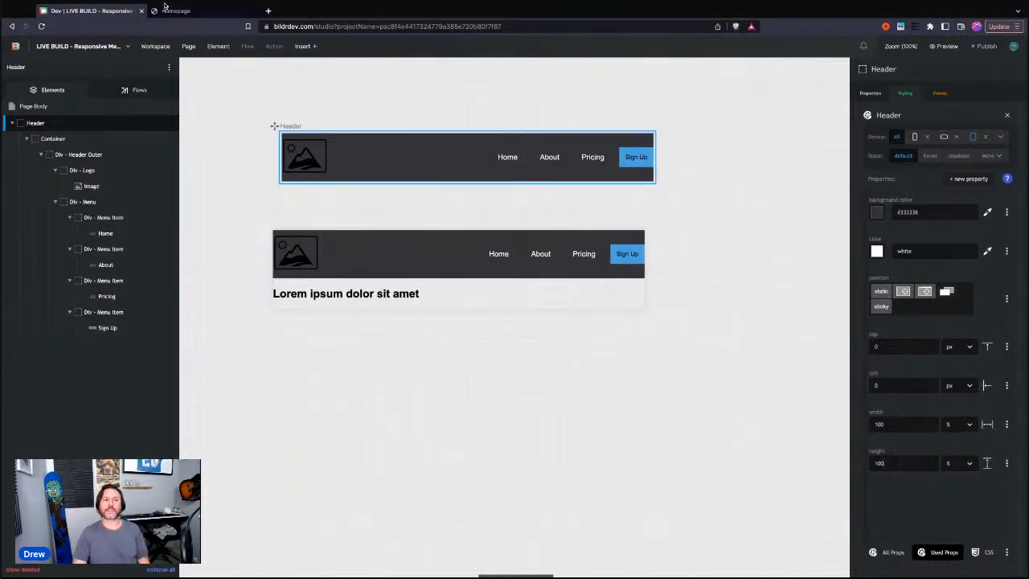
Check the header on the Homepage preview at viewport widths of about 1521, 549, 299, 641 and 971 px
click(165, 9)
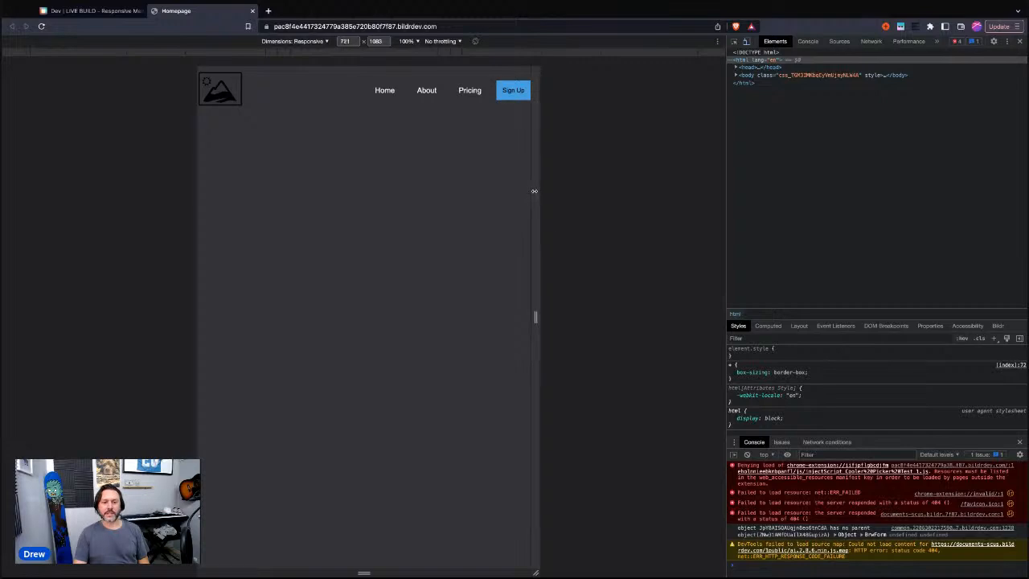
drag(534, 191, 718, 161)
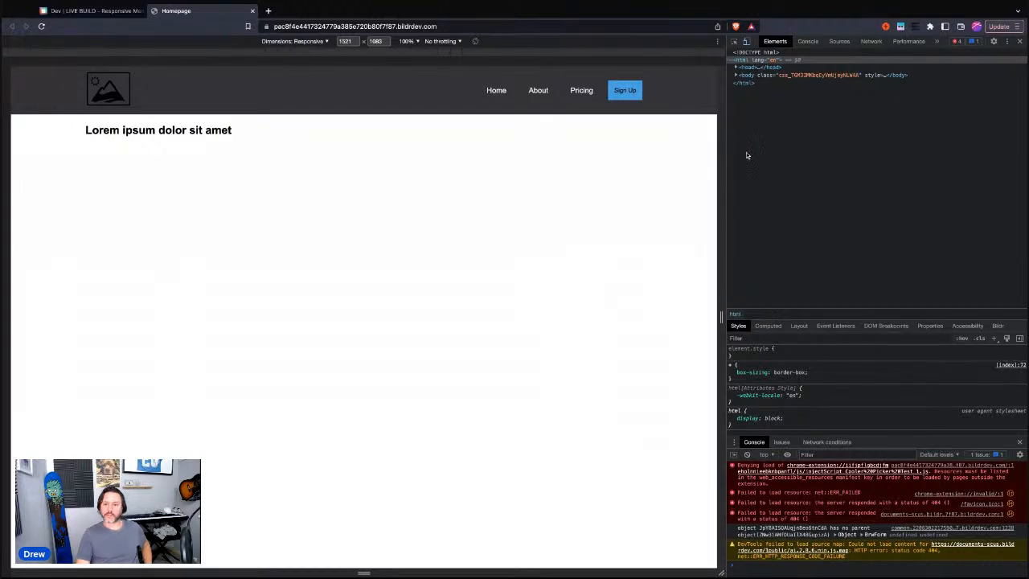
drag(723, 155, 496, 155)
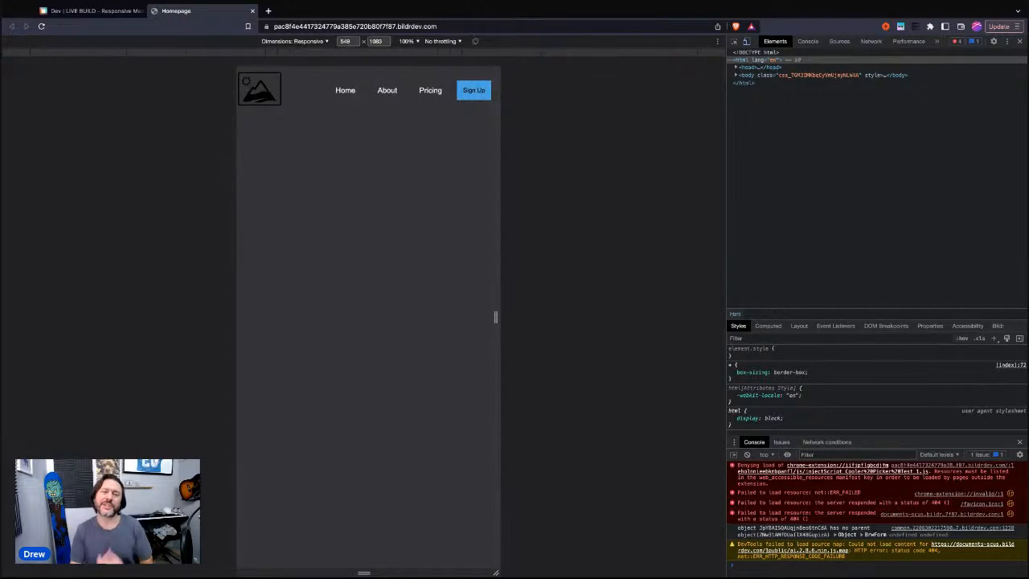
drag(495, 154, 437, 154)
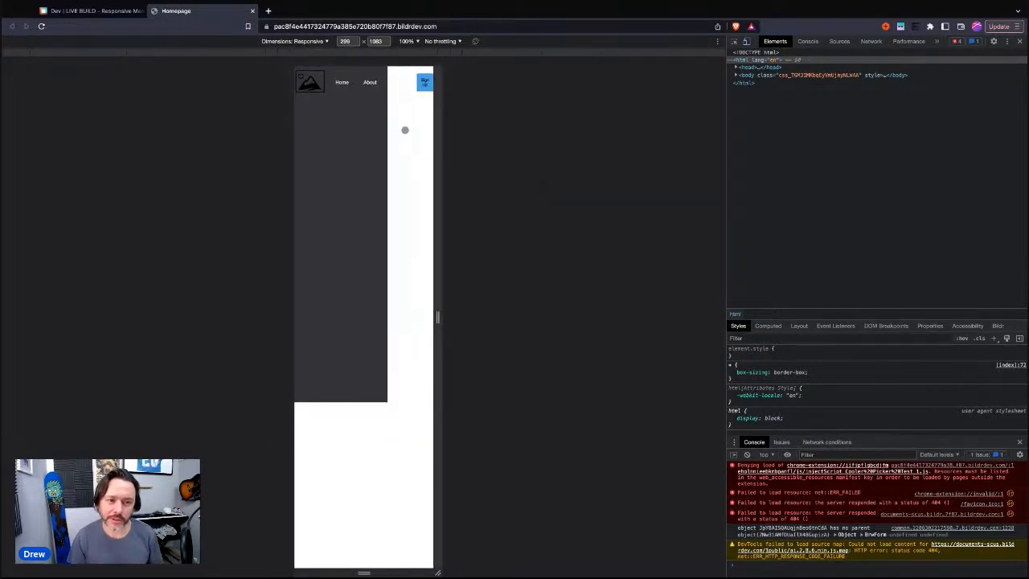
drag(433, 111, 516, 112)
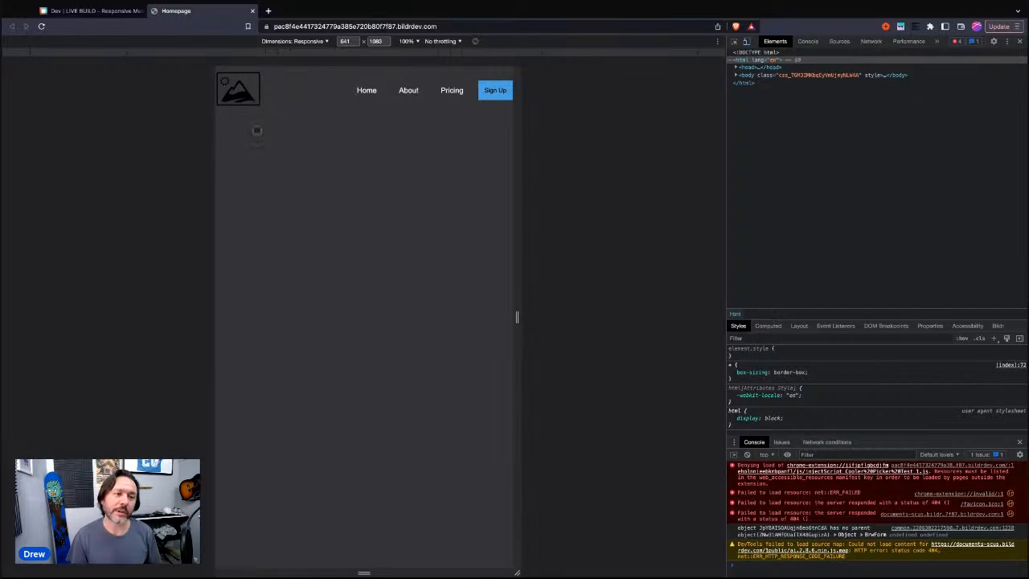
mouse_move(520, 213)
mouse_down()
mouse_move(601, 213)
mouse_move(509, 205)
mouse_up()
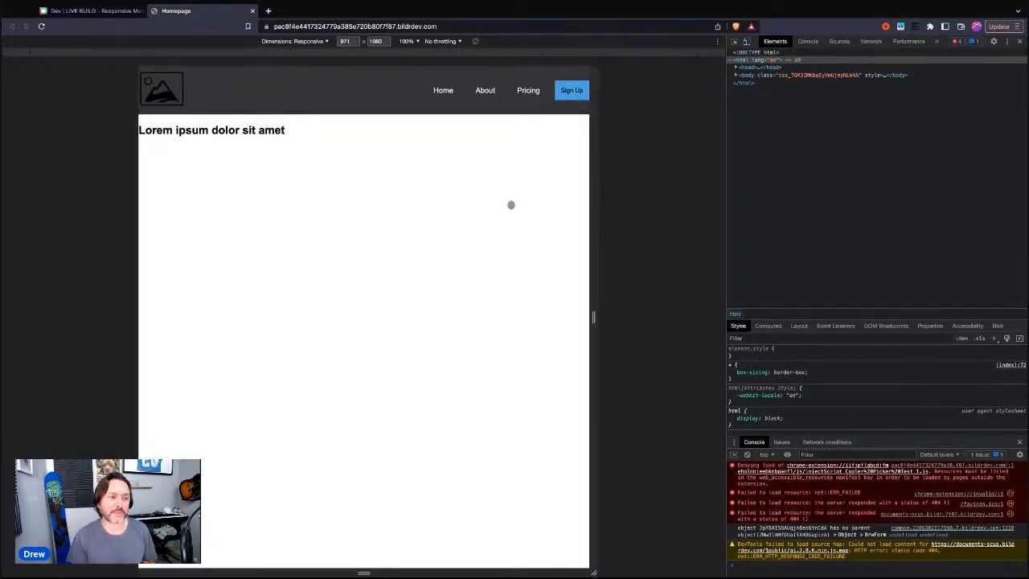
Return to the studio project and set the Header - Outer class's display to block for the tablet device
click(87, 12)
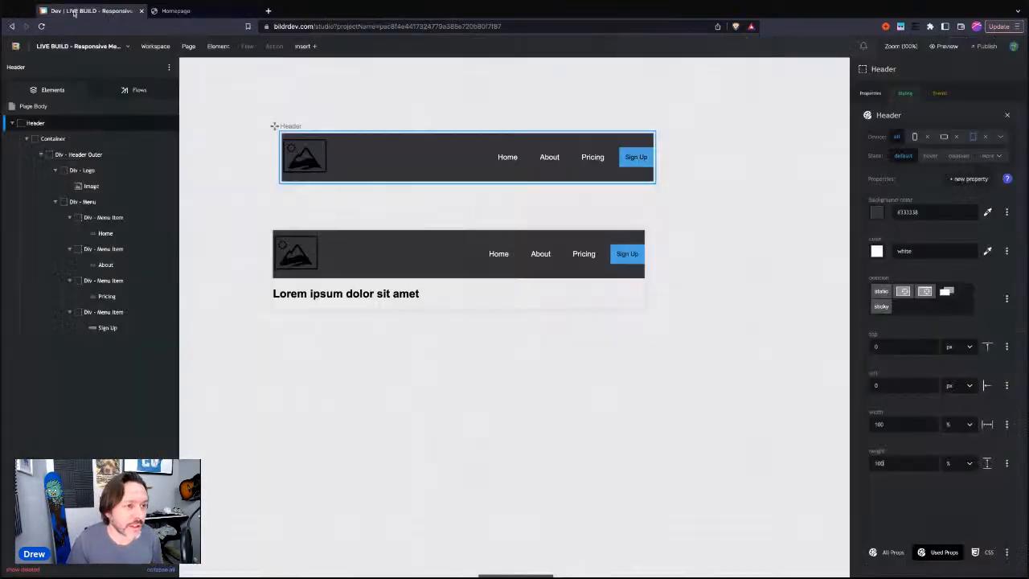
click(71, 157)
click(36, 123)
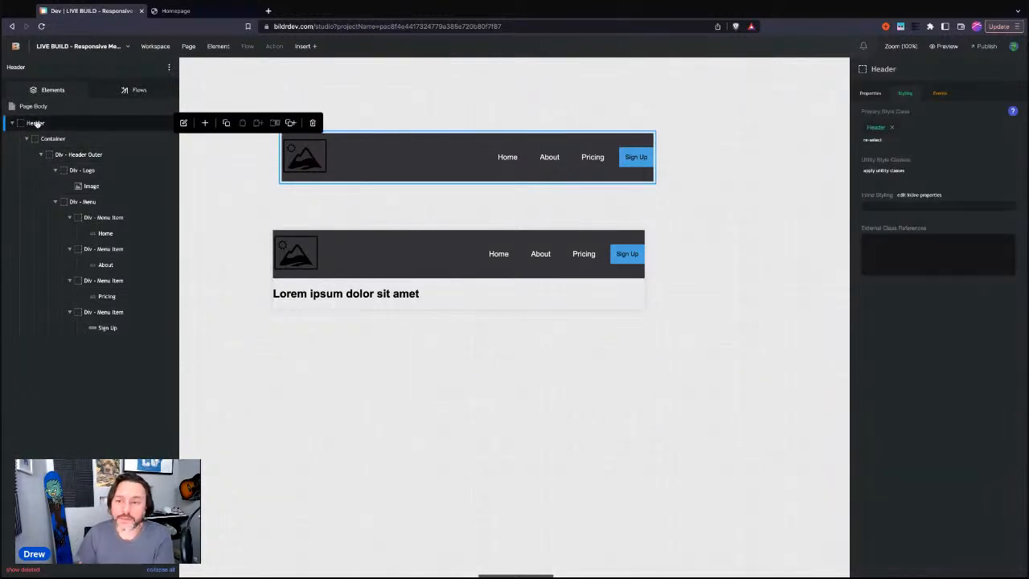
click(82, 156)
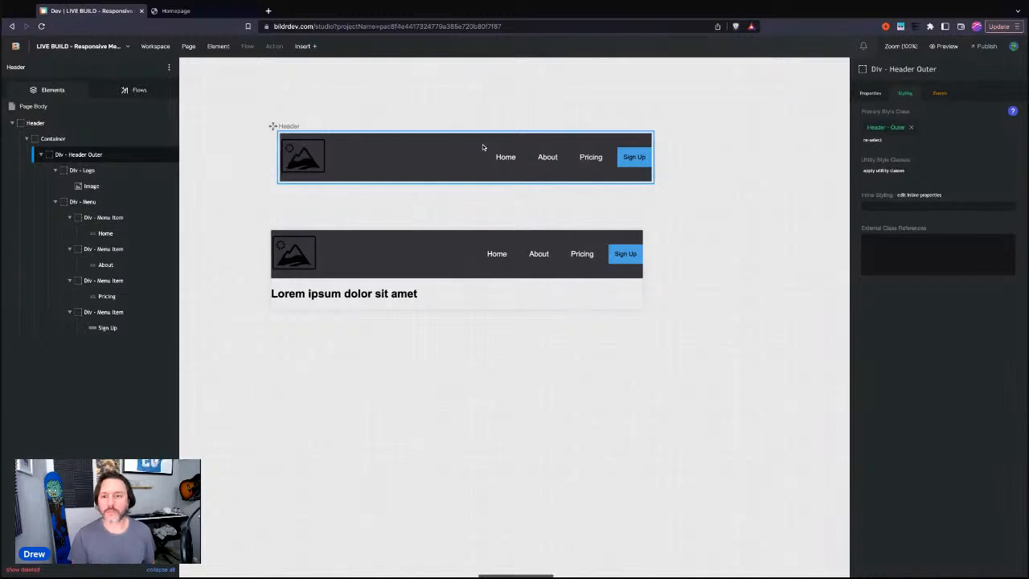
click(883, 129)
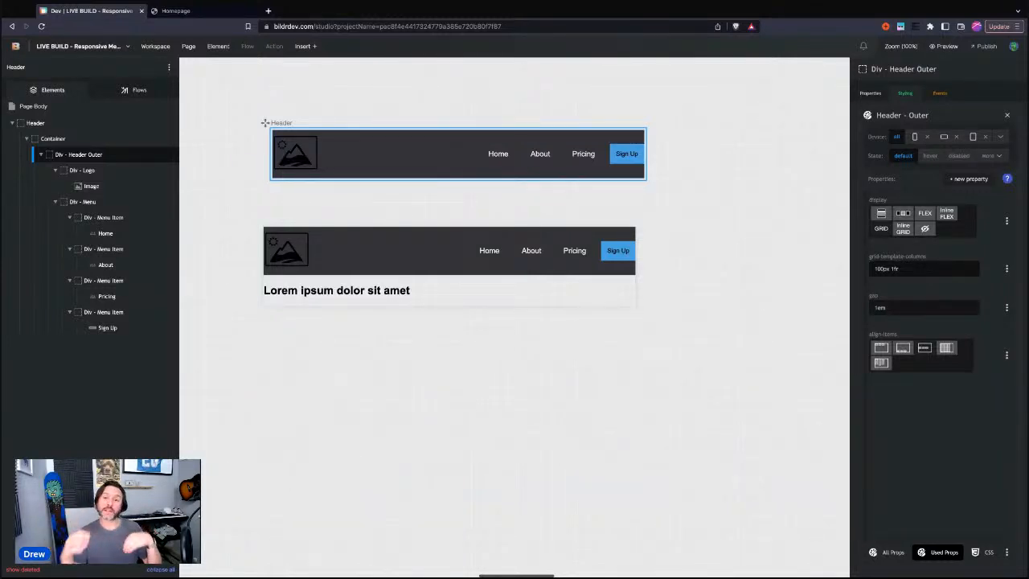
click(974, 137)
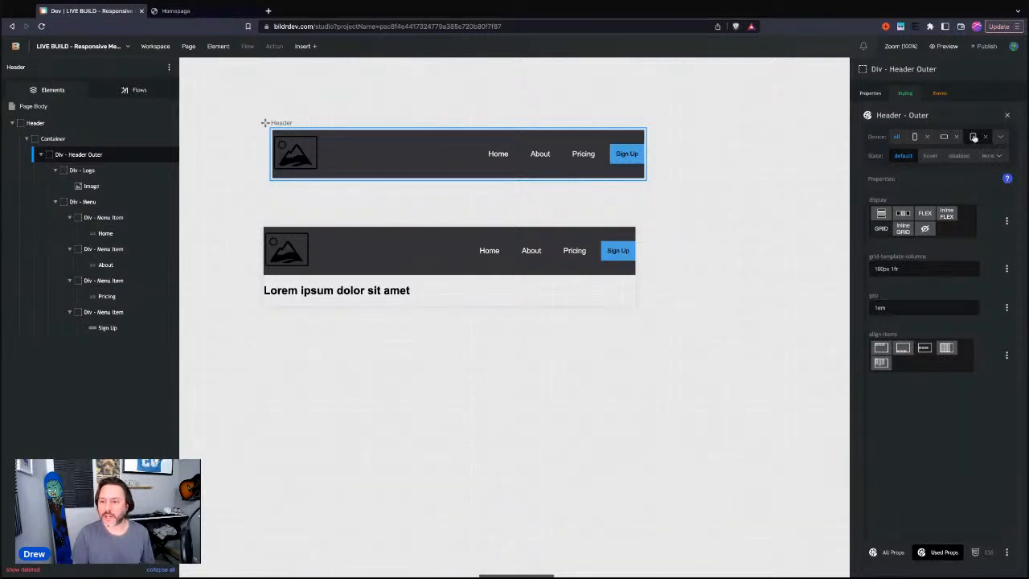
click(884, 213)
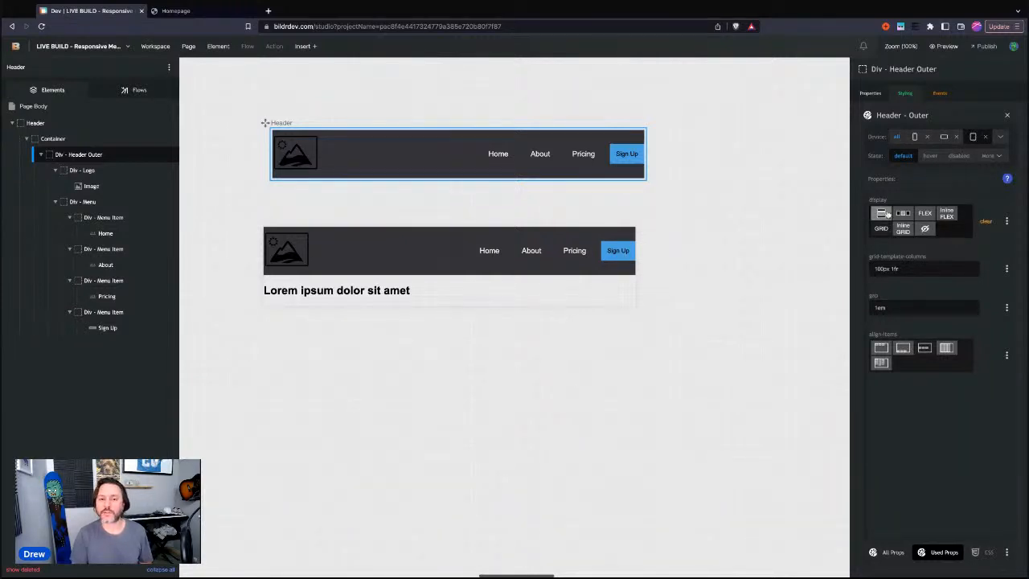
click(884, 213)
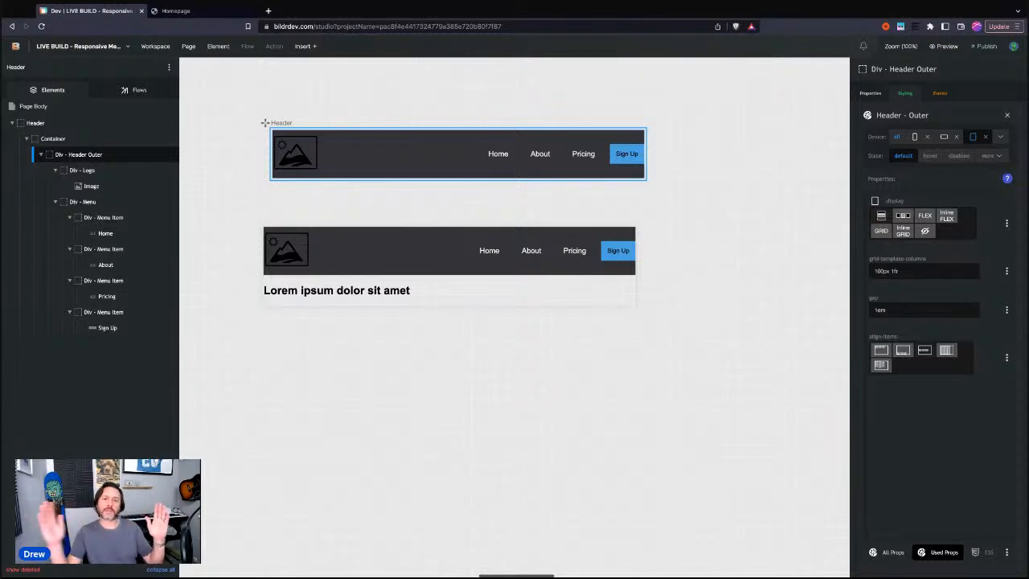
Check the header on the Homepage preview at viewport widths of about 994 and 708 px
click(175, 11)
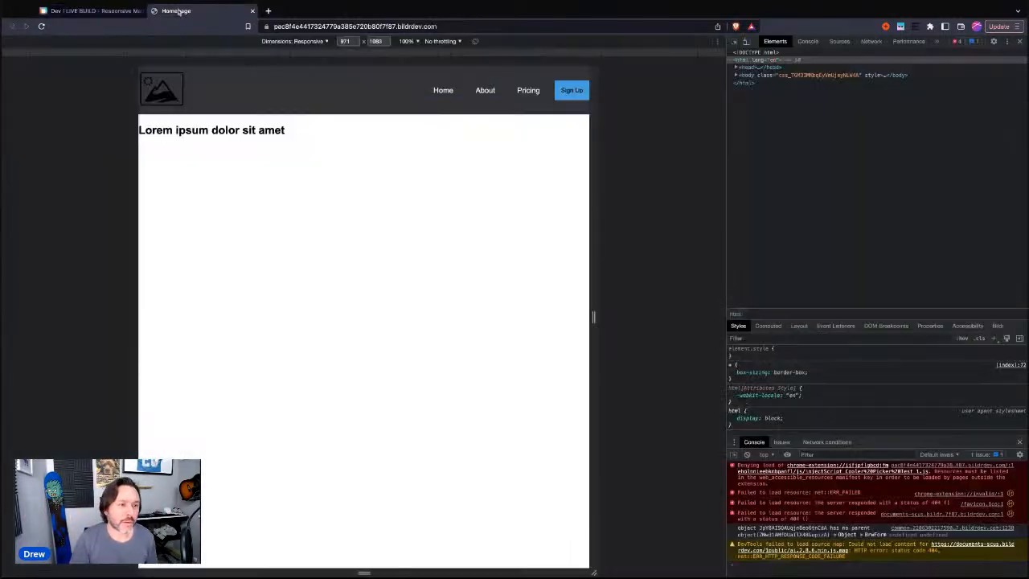
drag(590, 159, 604, 100)
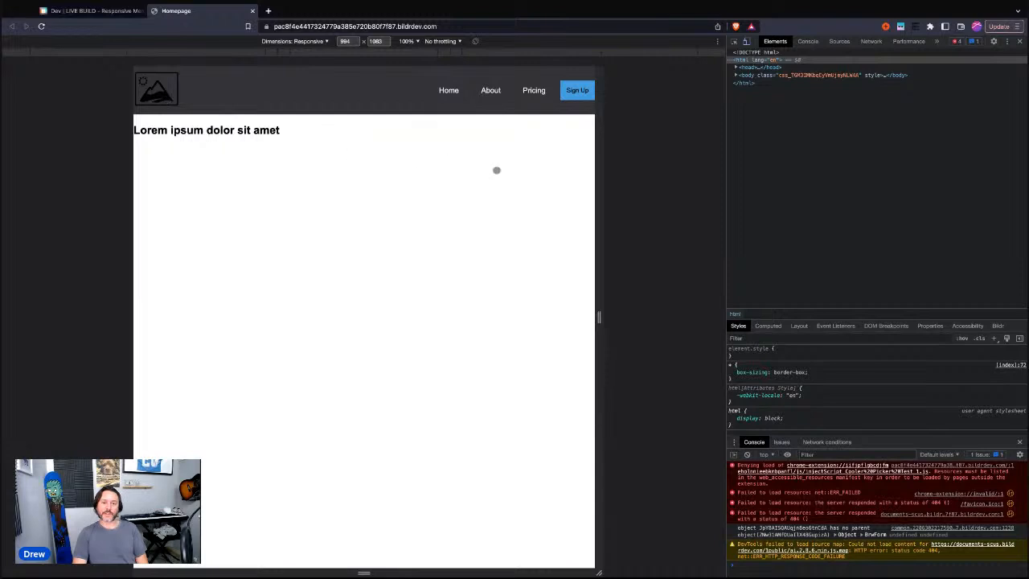
drag(597, 182, 595, 184)
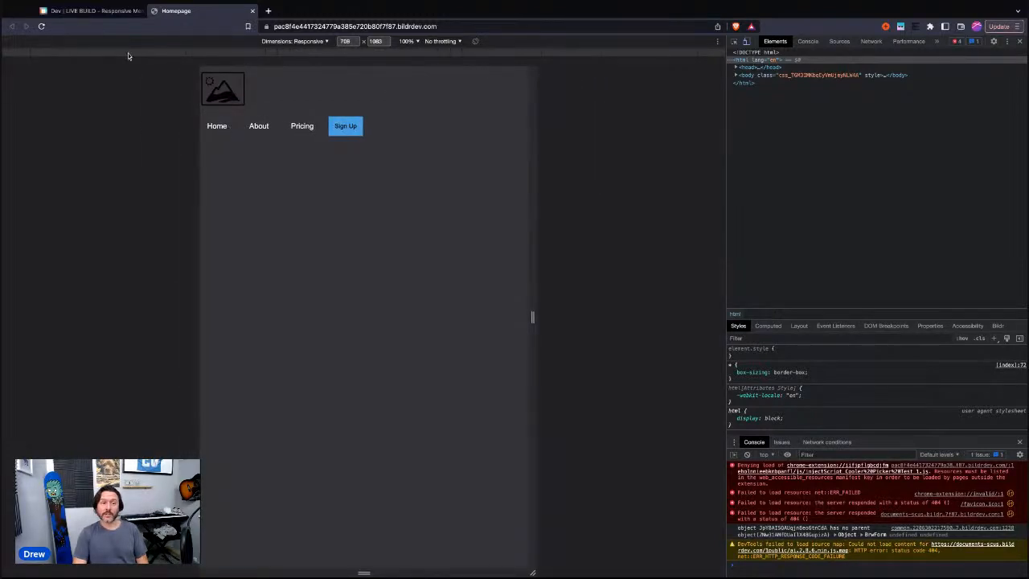
Back in the studio project, set the Header - Menu class's display to block for the tablet device
click(86, 11)
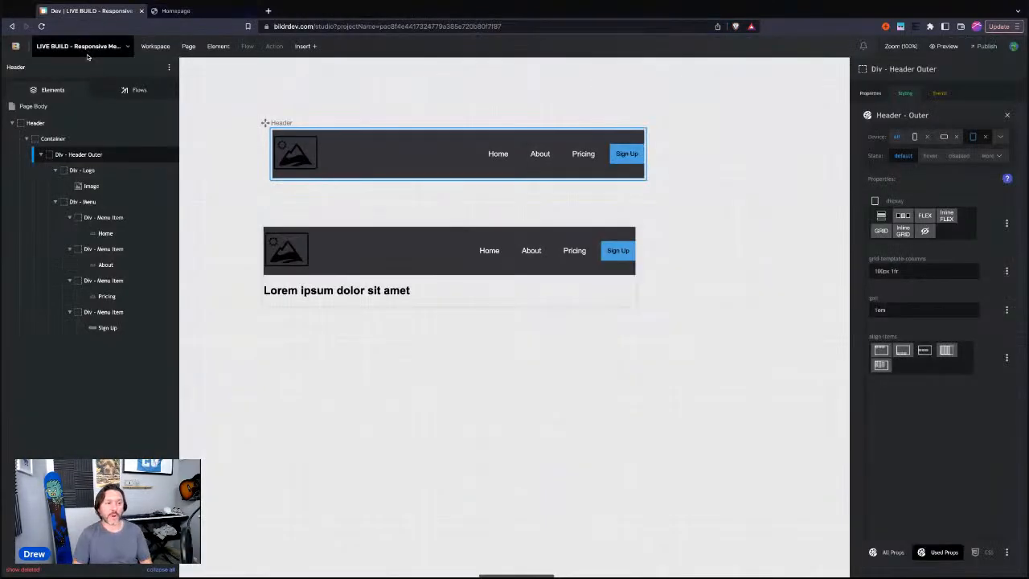
click(83, 202)
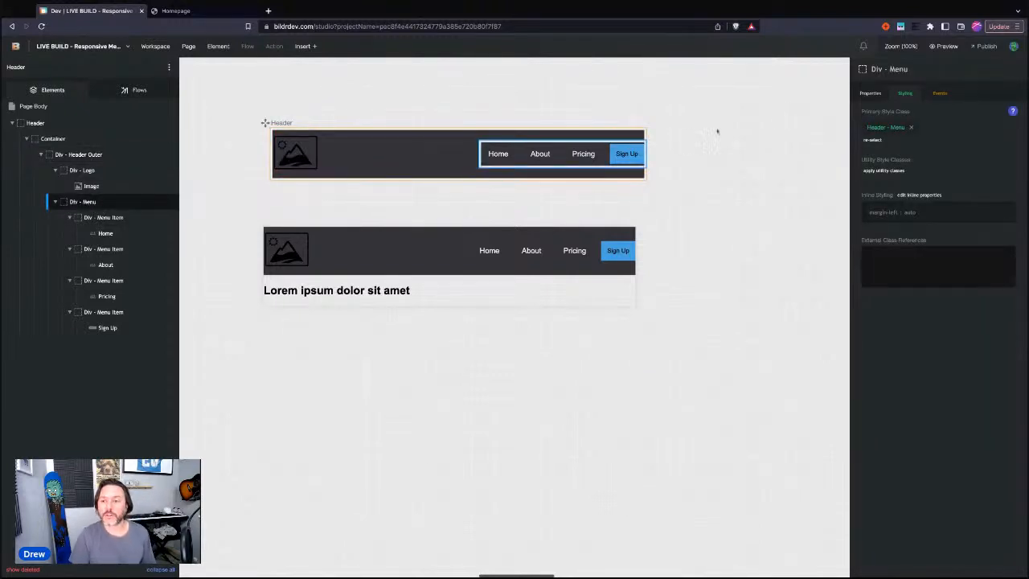
click(886, 129)
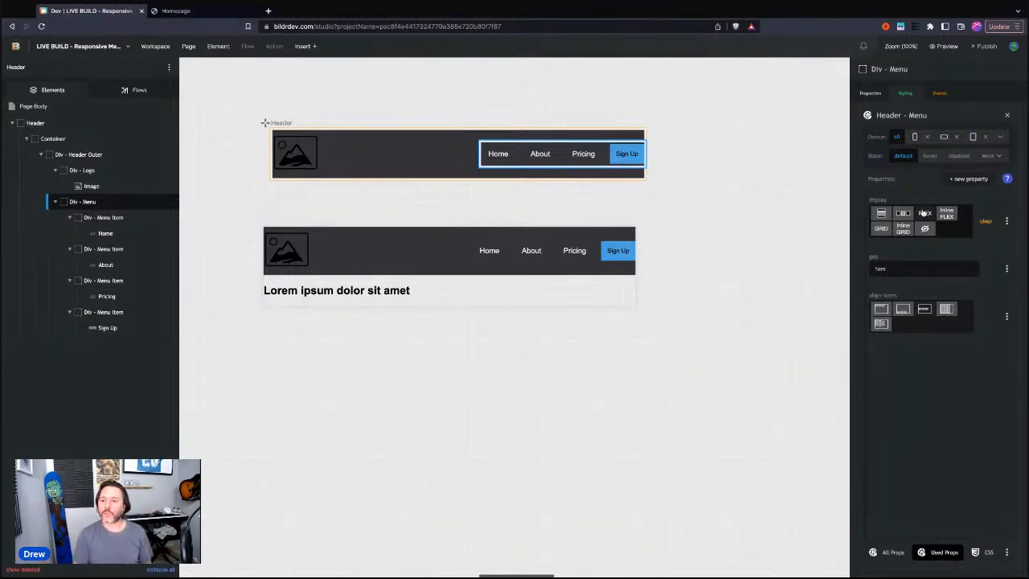
click(964, 178)
click(920, 432)
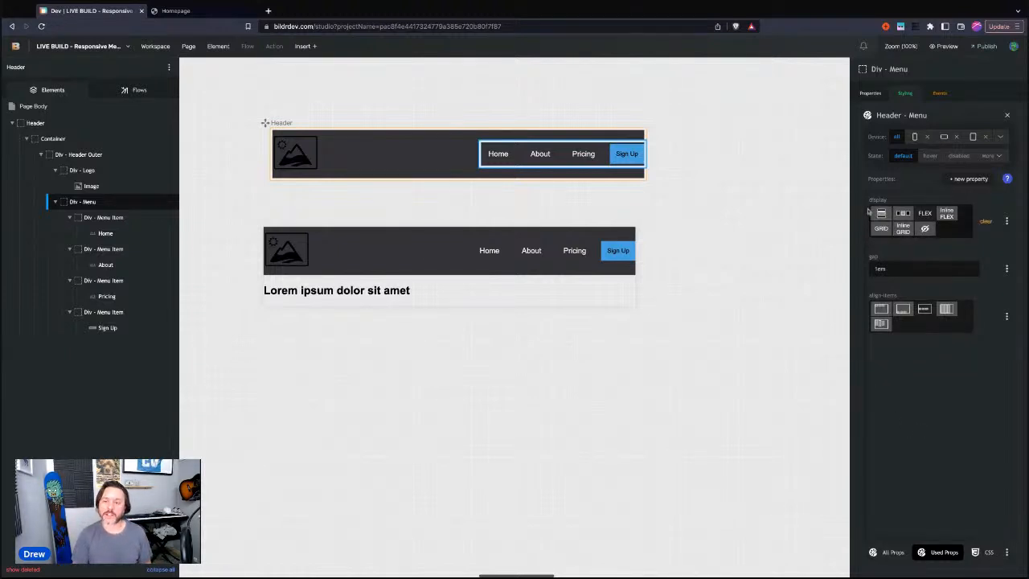
click(972, 137)
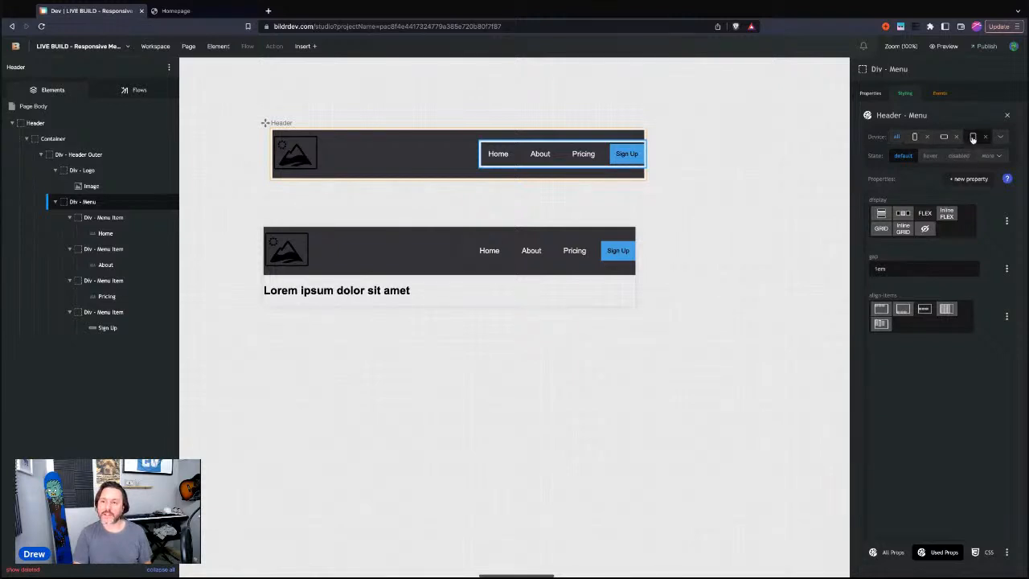
click(881, 215)
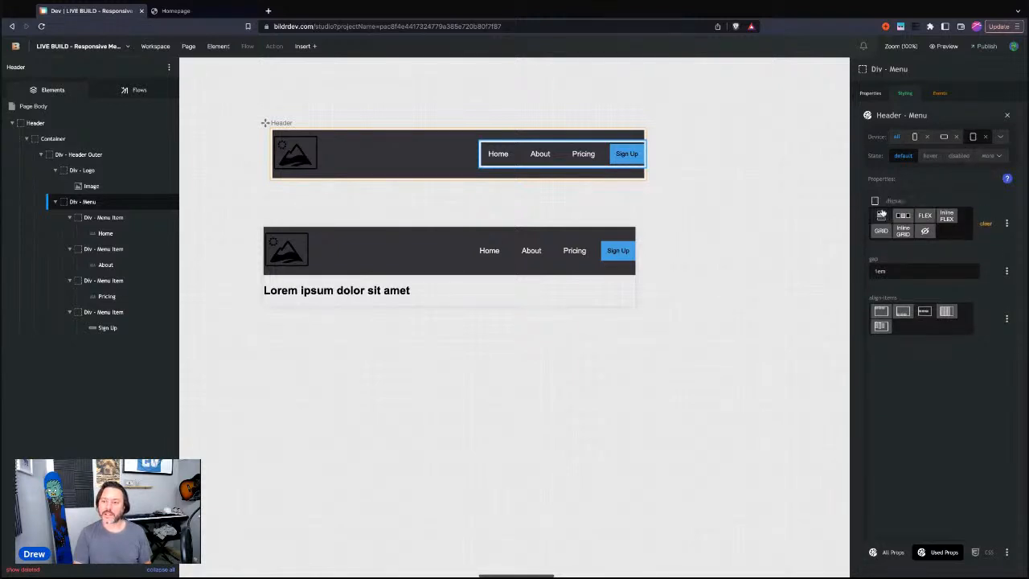
click(896, 137)
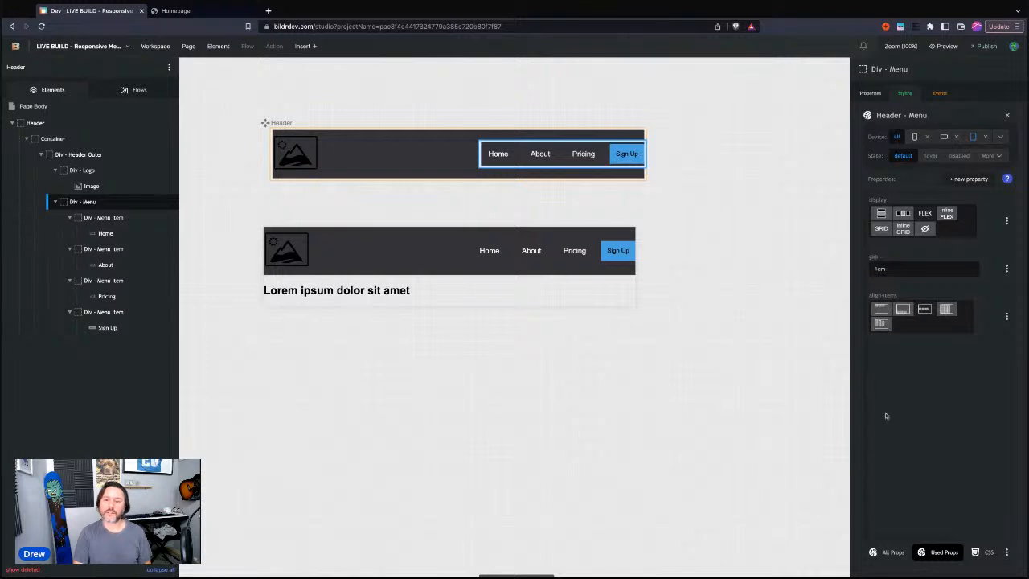
Check the stacked menu on the Homepage preview at about 574 px, iPhone 12 Pro size, 1327 px and 488 px wide
click(208, 12)
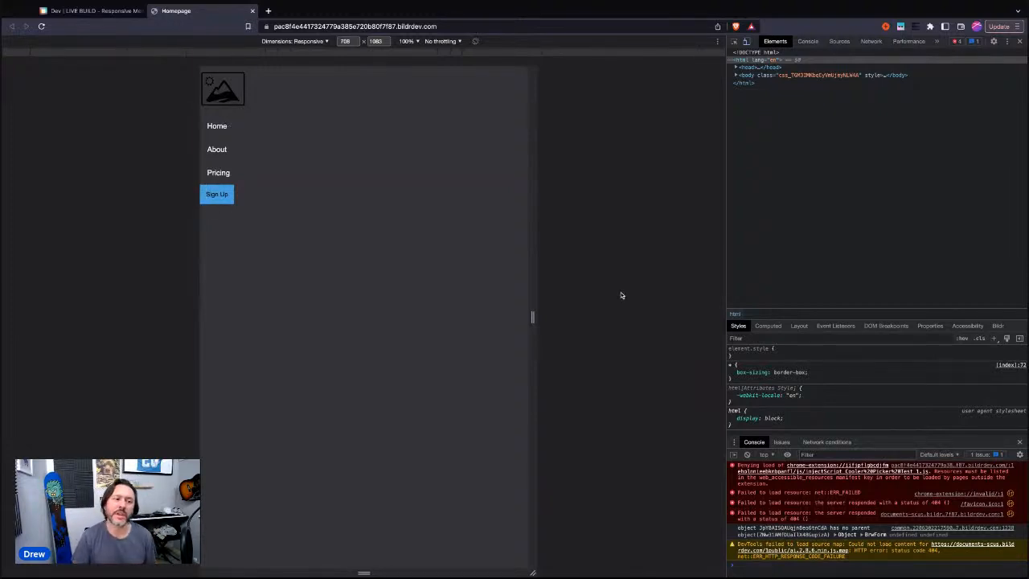
drag(559, 278, 501, 278)
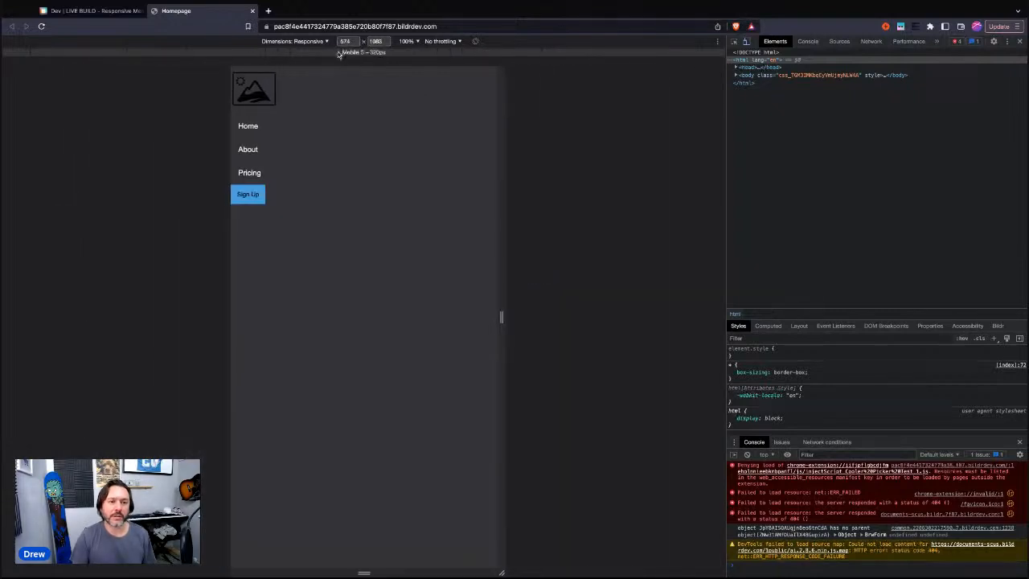
click(289, 41)
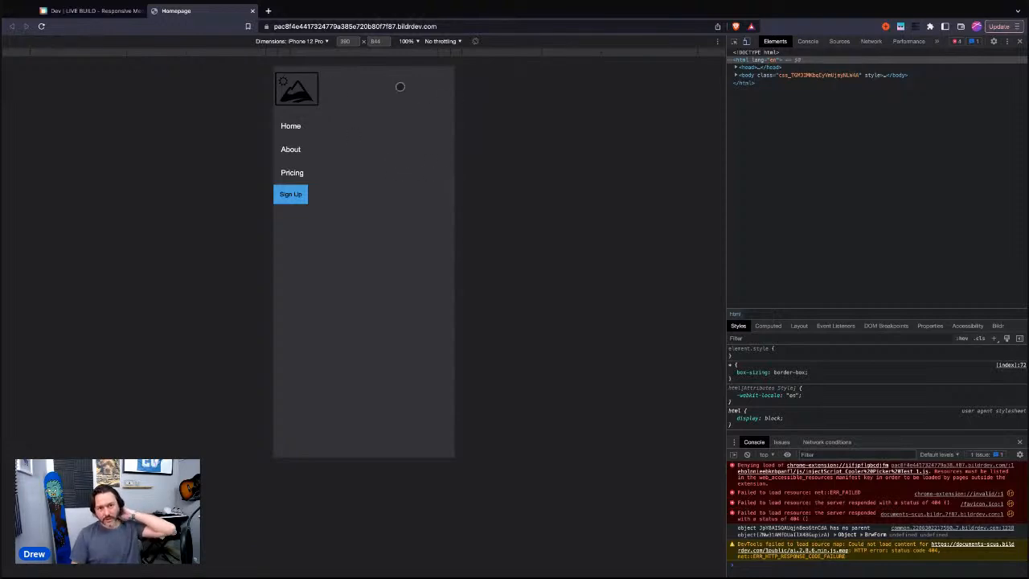
click(306, 41)
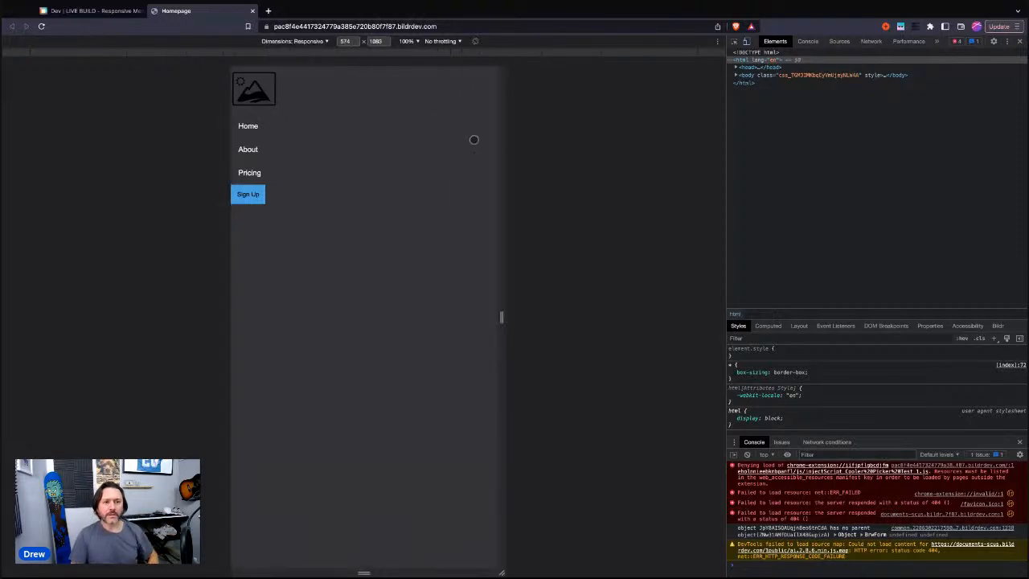
drag(503, 144, 501, 147)
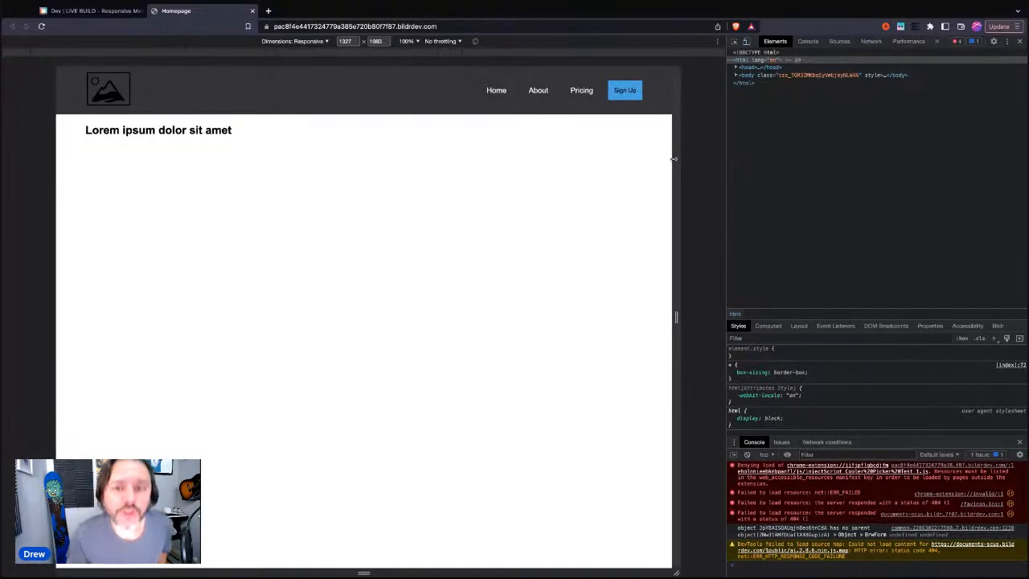
drag(669, 157, 483, 156)
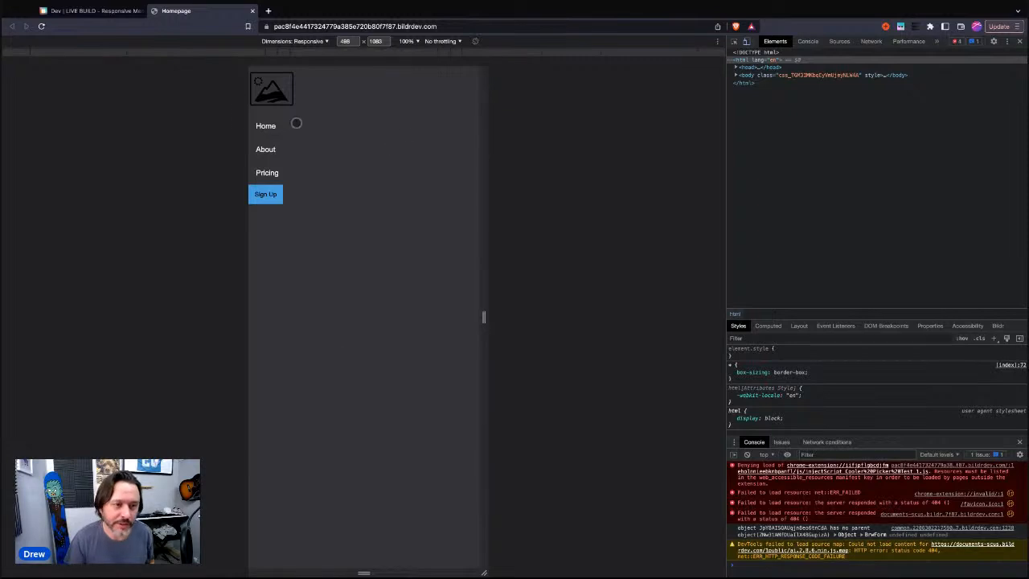
In the studio project, create a utility style class named "Header - Hidden" on the Header element and open it for editing
click(96, 11)
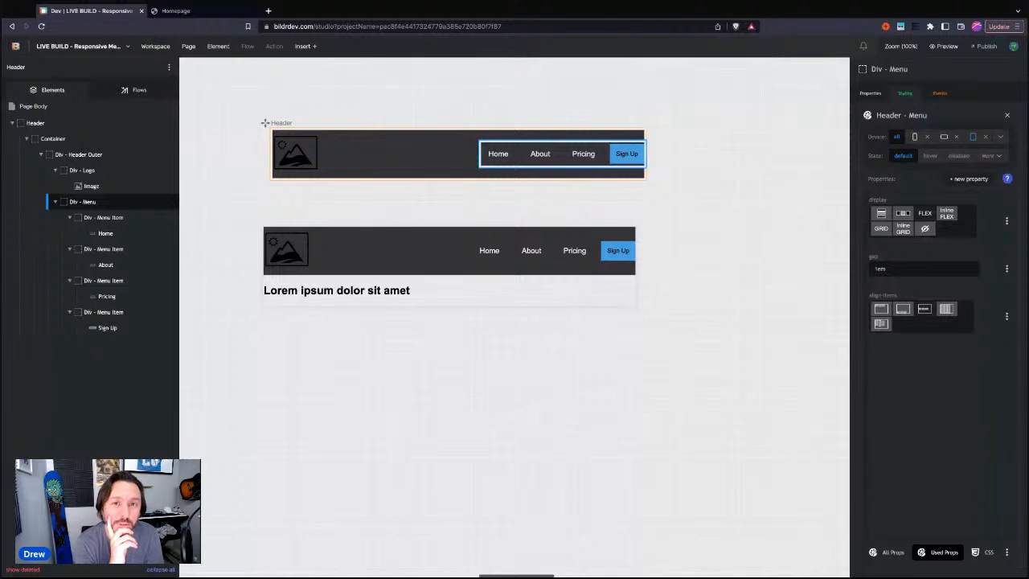
mouse_move(108, 207)
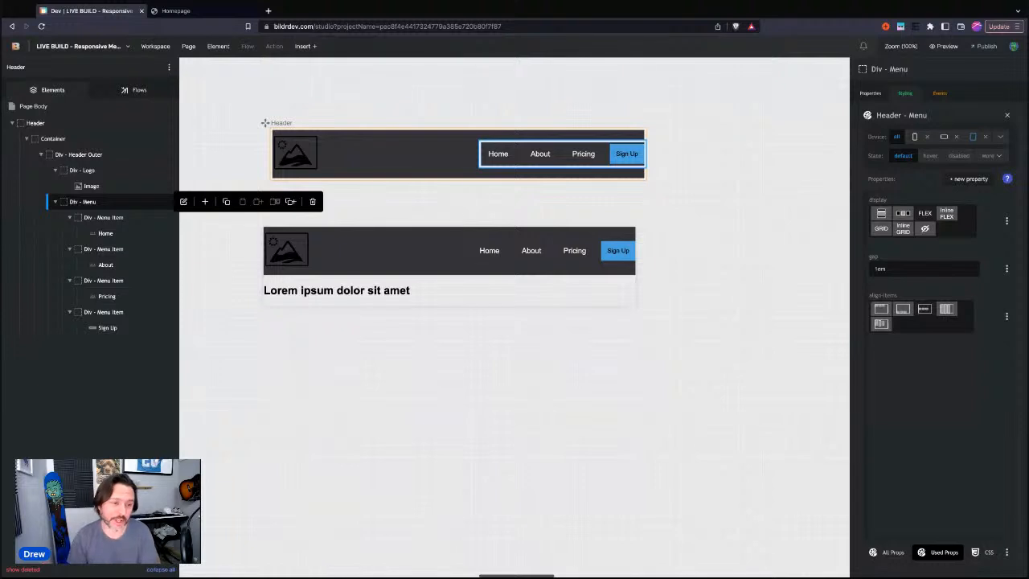
click(49, 126)
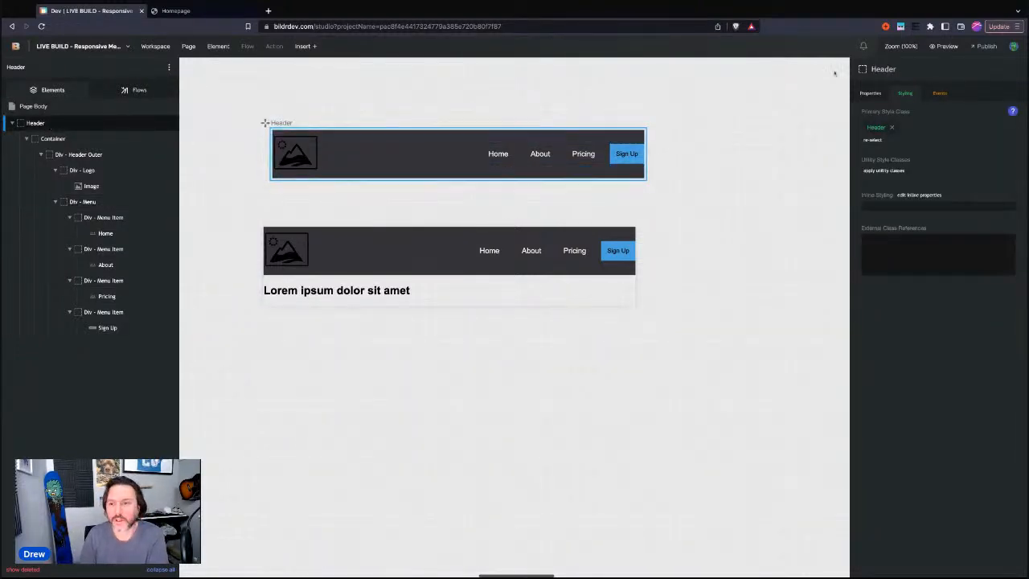
click(877, 129)
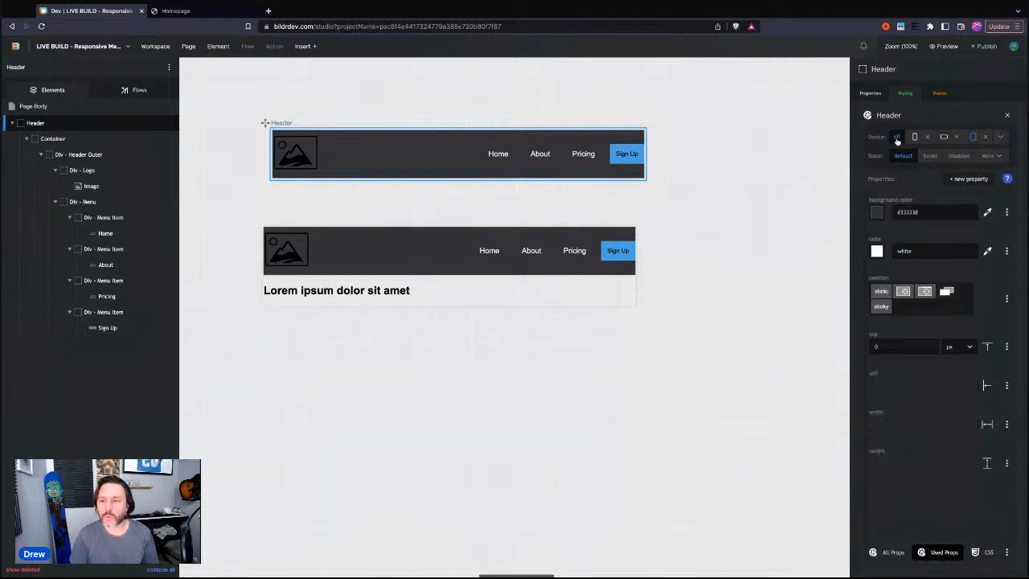
click(902, 91)
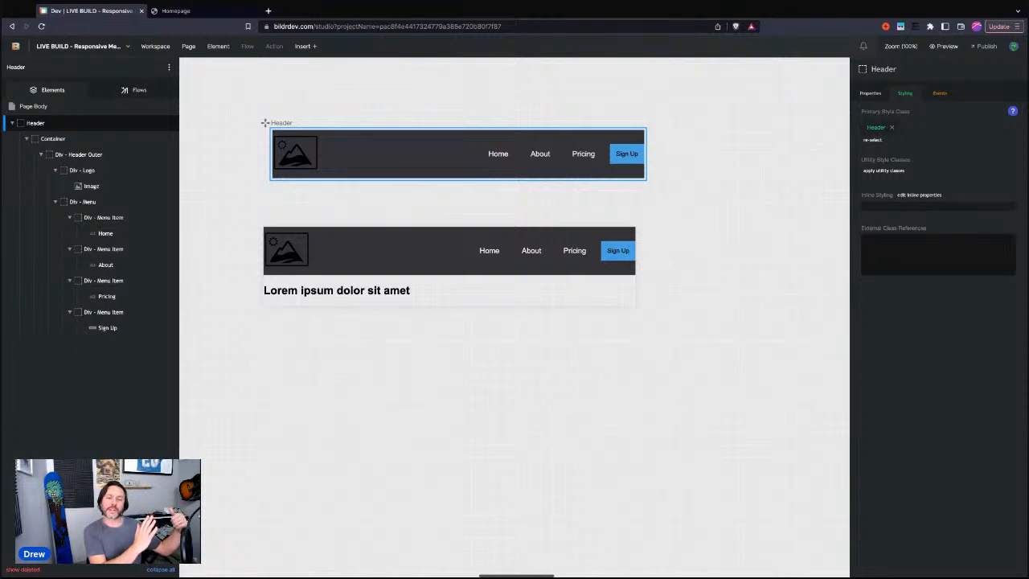
click(884, 171)
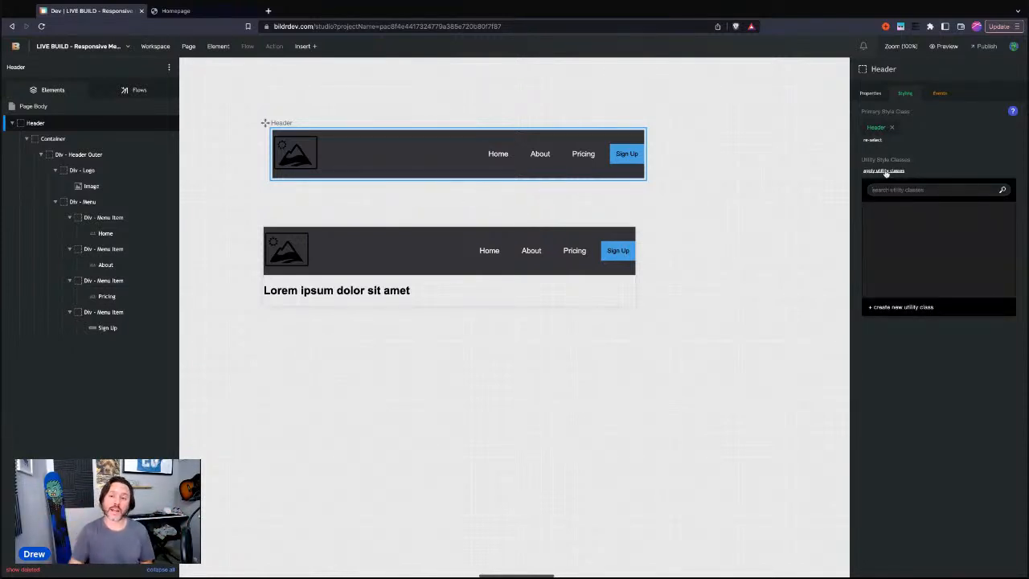
click(907, 307)
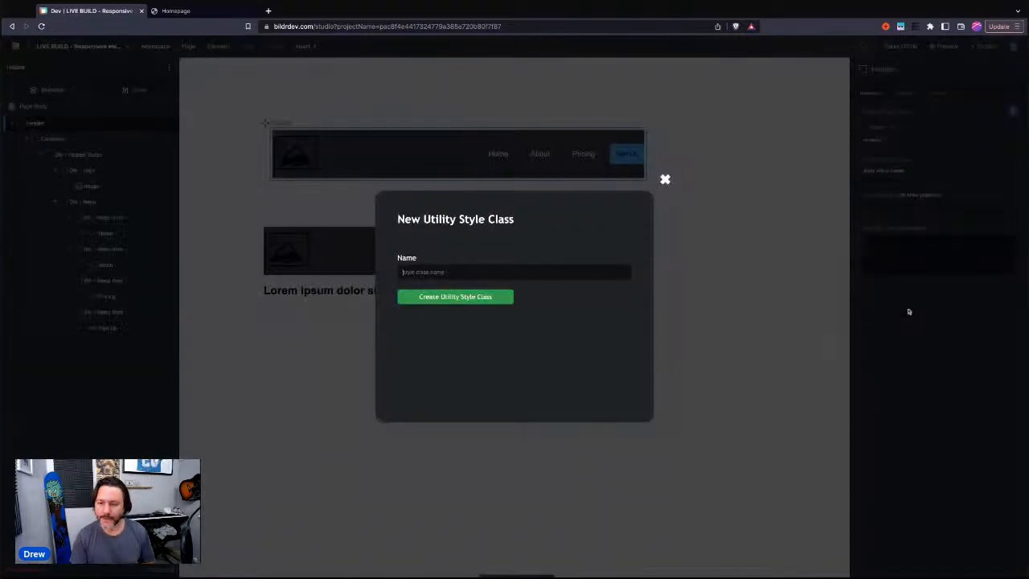
text(Header)
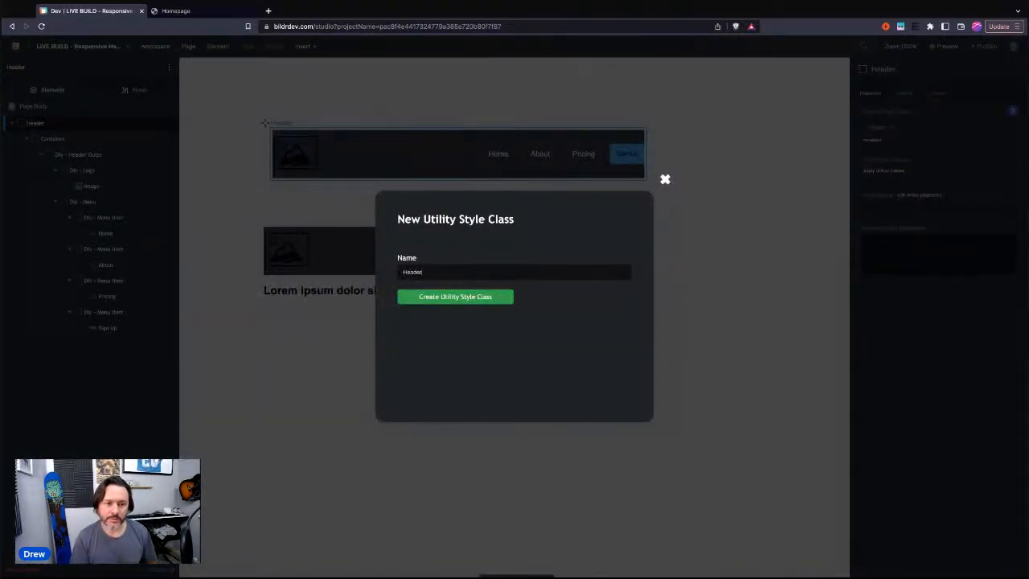
text( - H)
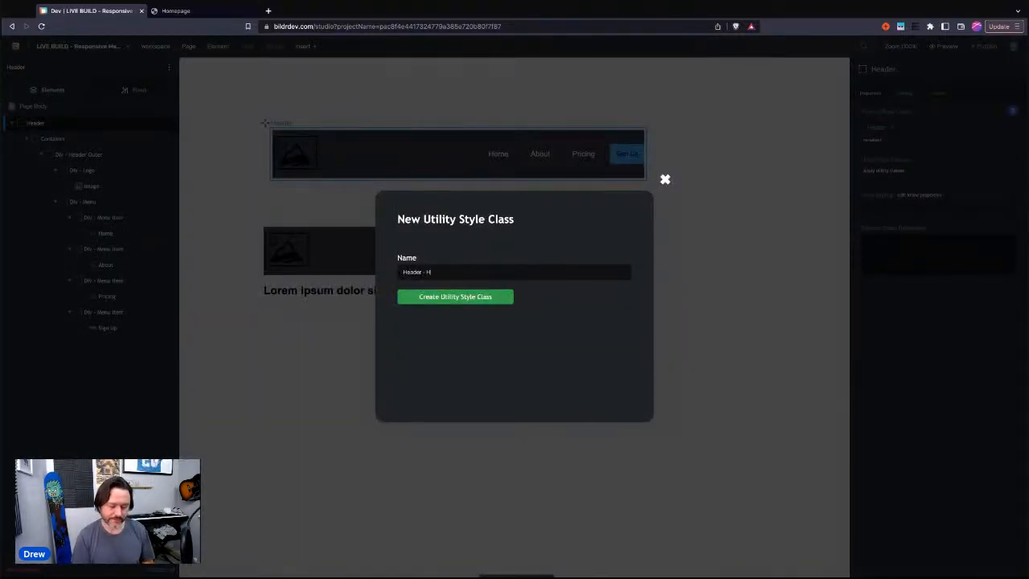
text(idden)
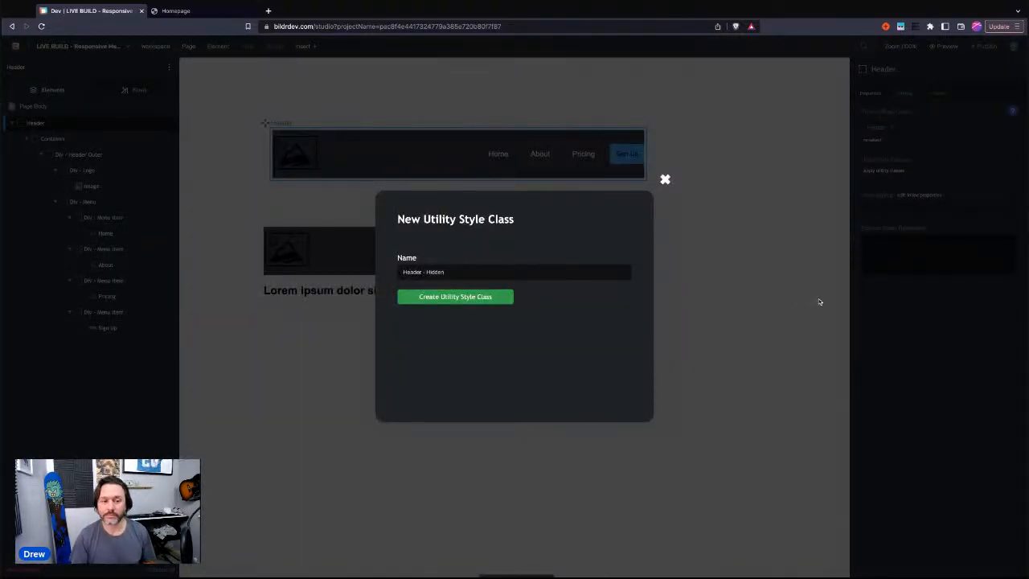
click(487, 299)
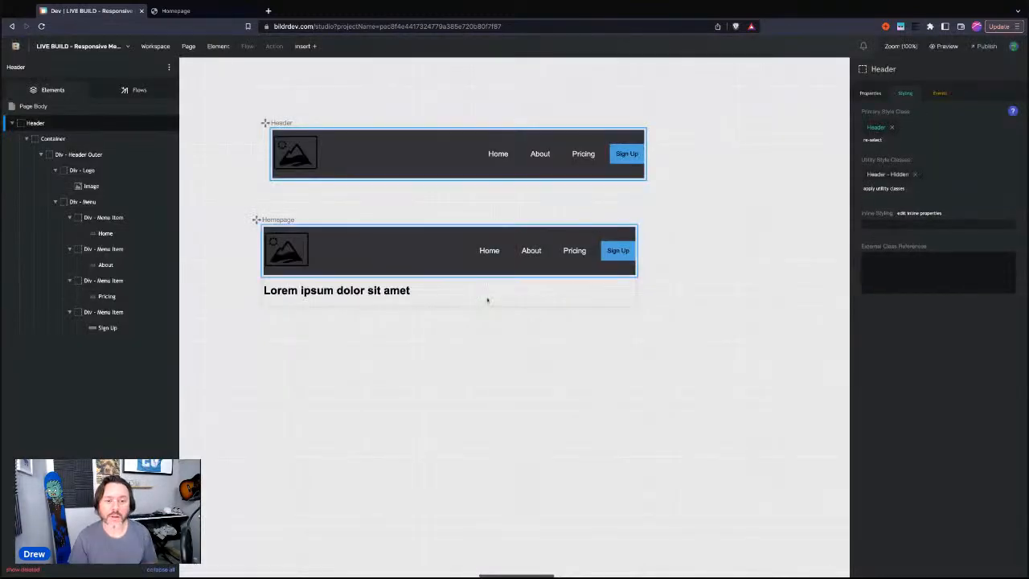
click(890, 177)
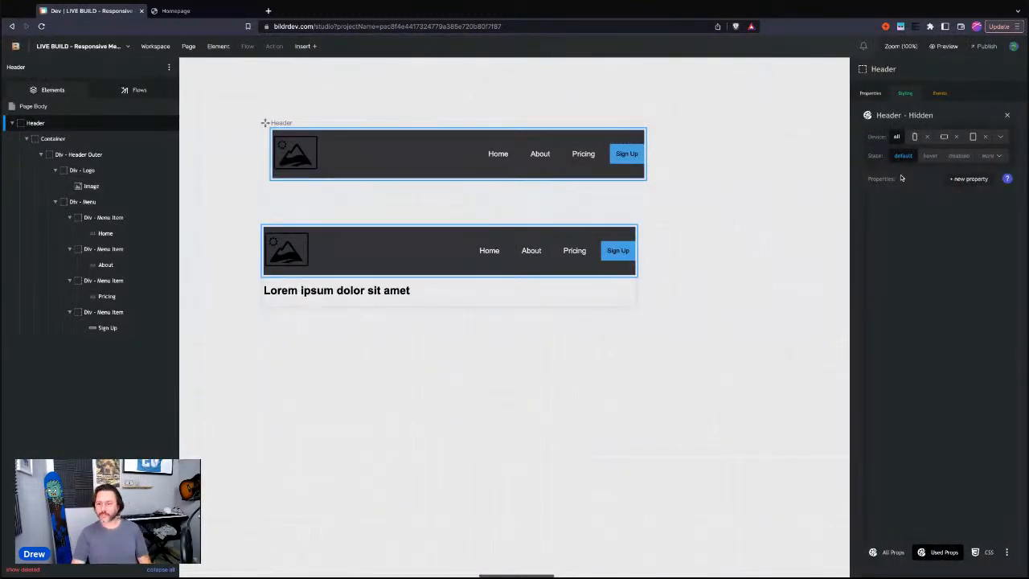
Add a transform property with the value translateX(-100%) to the Header - Hidden class for all devices
click(958, 180)
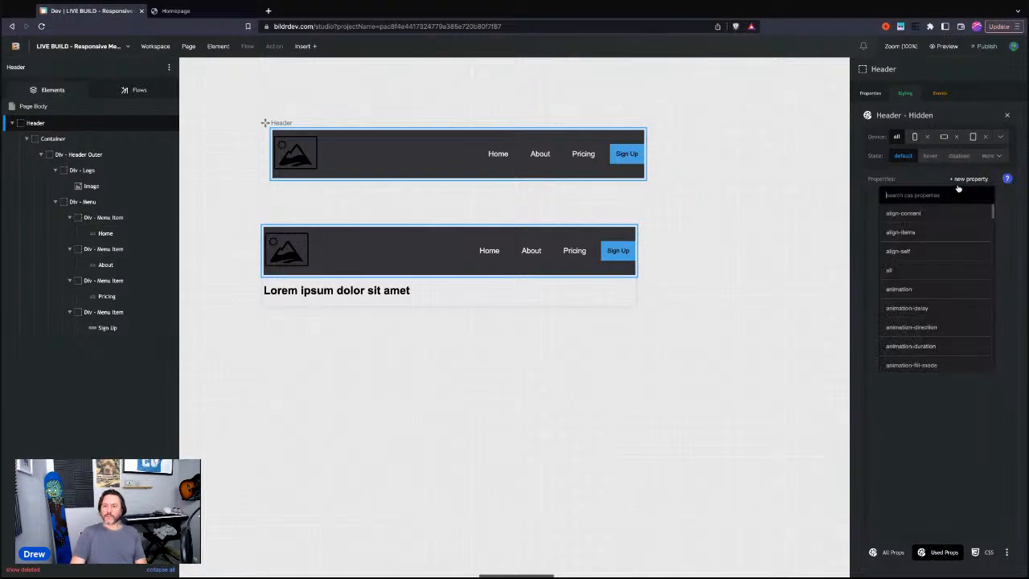
text(transf)
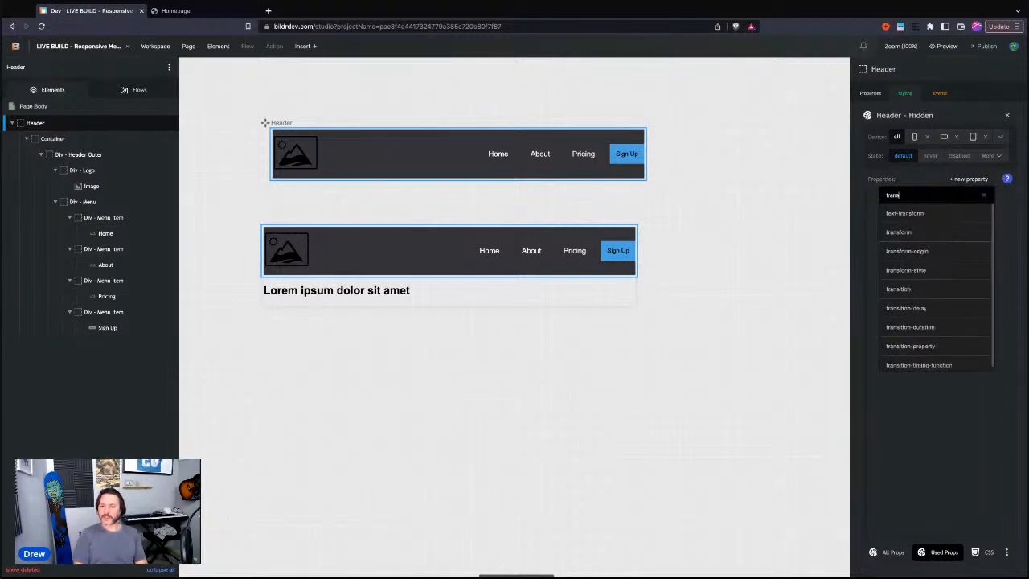
click(928, 232)
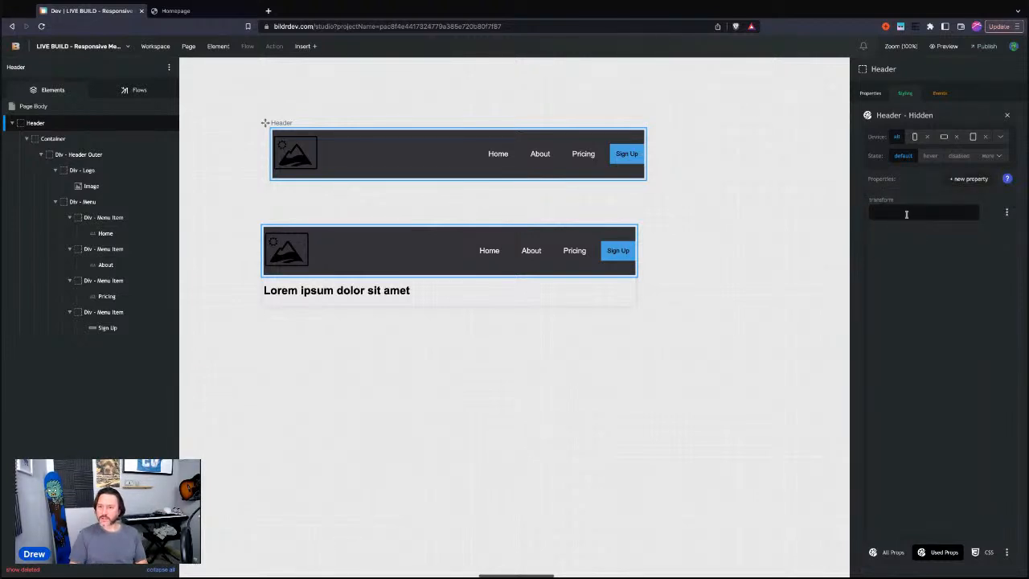
text(translate)
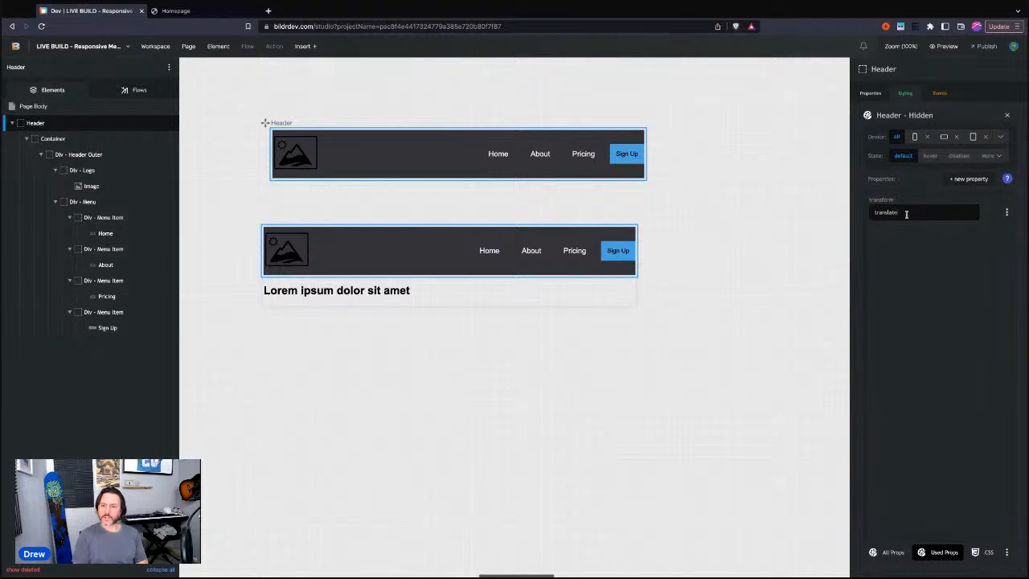
text(X(-100%)
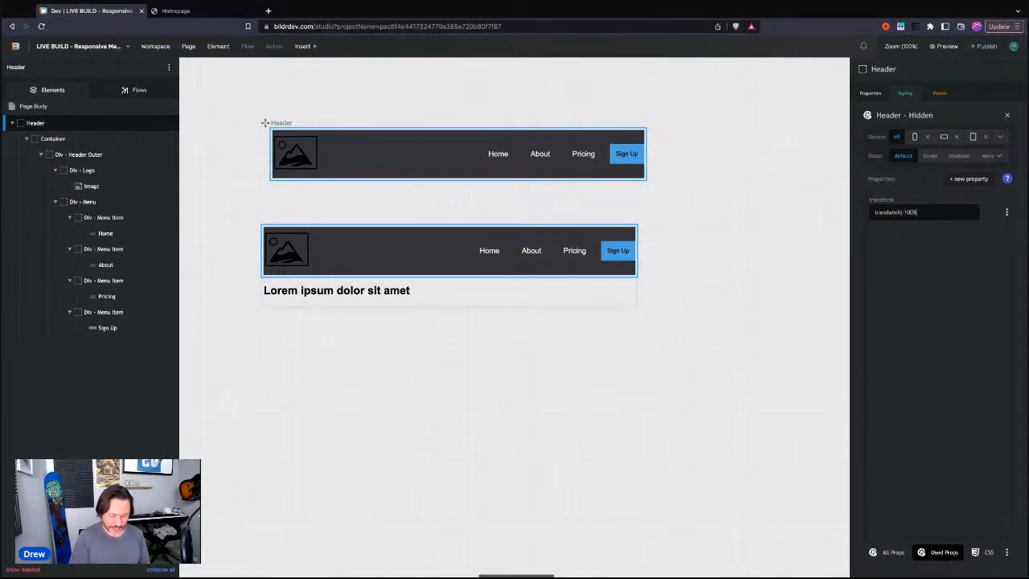
key(Return)
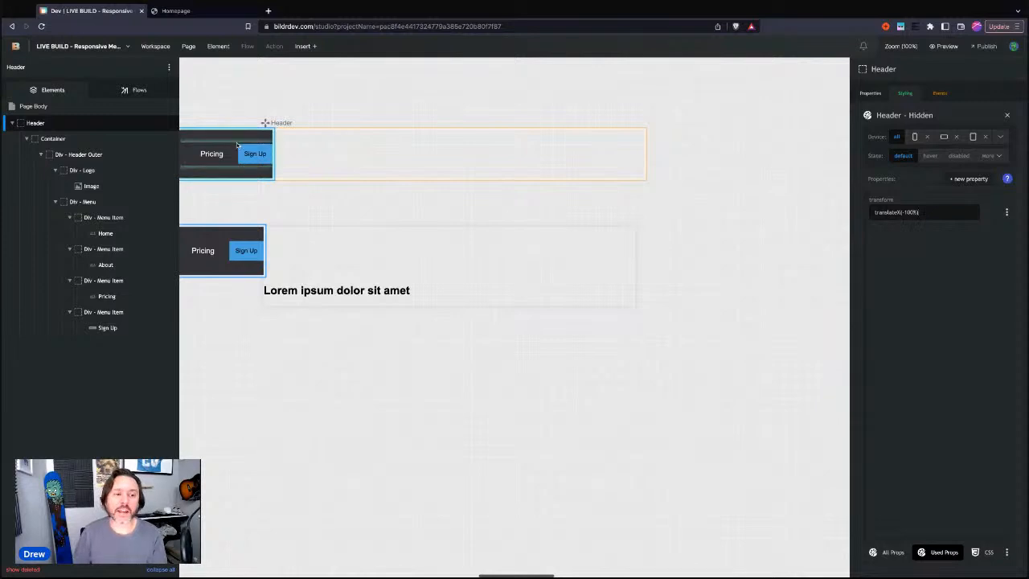
Check the header on the Homepage preview at viewport widths of about 1022 and 933 px
click(193, 11)
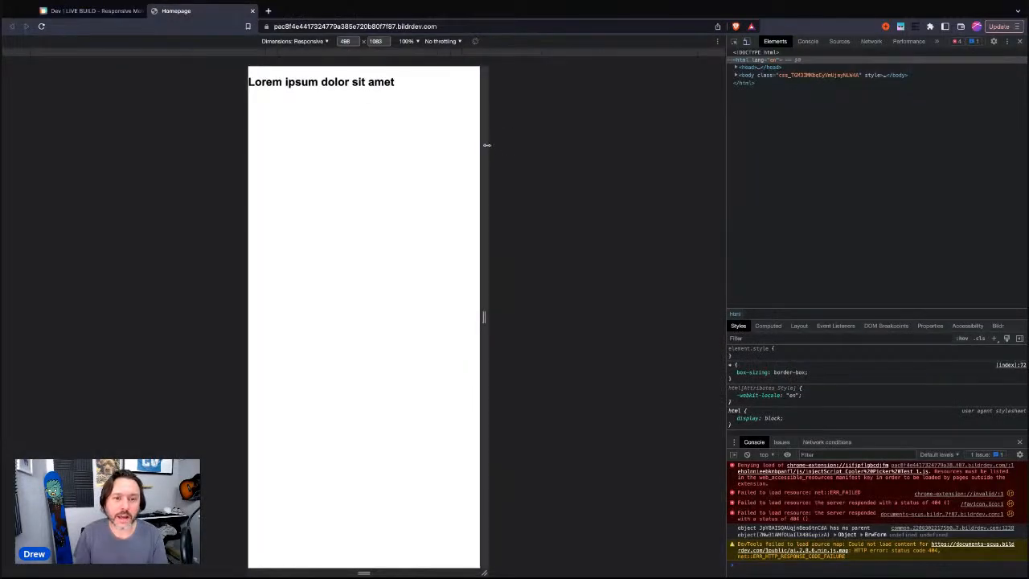
drag(485, 145, 605, 145)
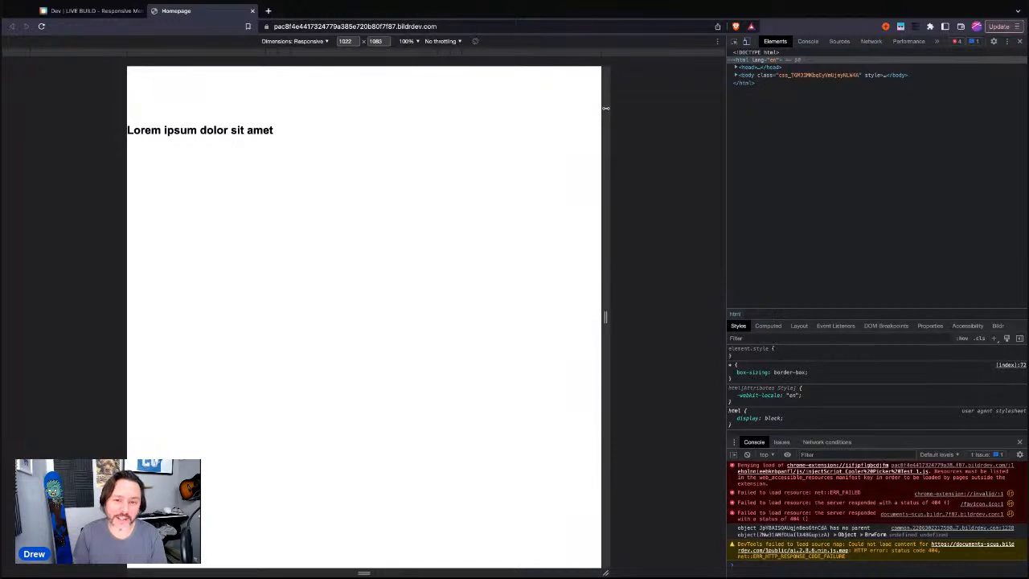
drag(602, 106, 580, 74)
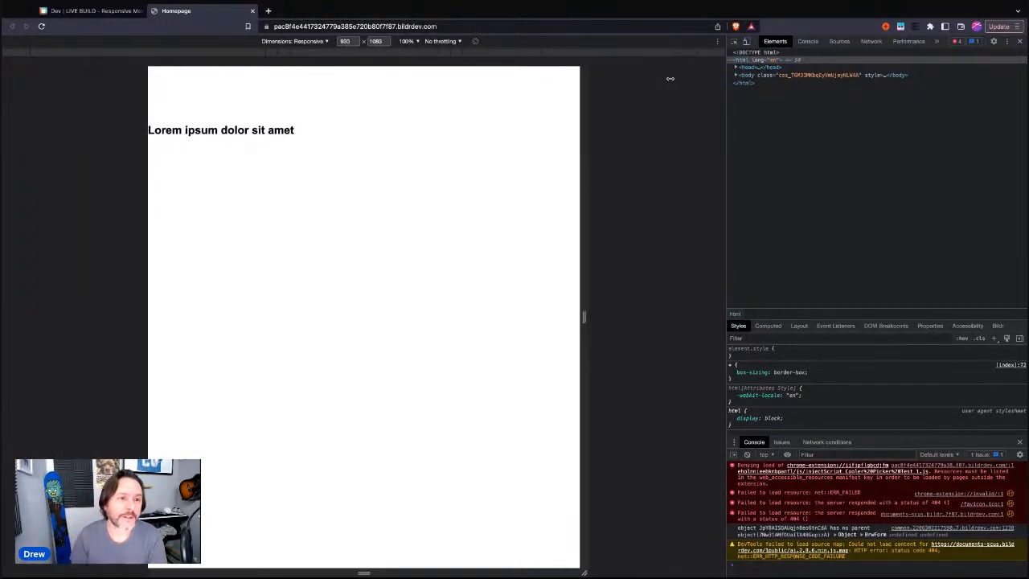
Back in the studio project, remove the Header - Hidden utility class from the Header element and reapply it
key(ctrl+1)
click(902, 213)
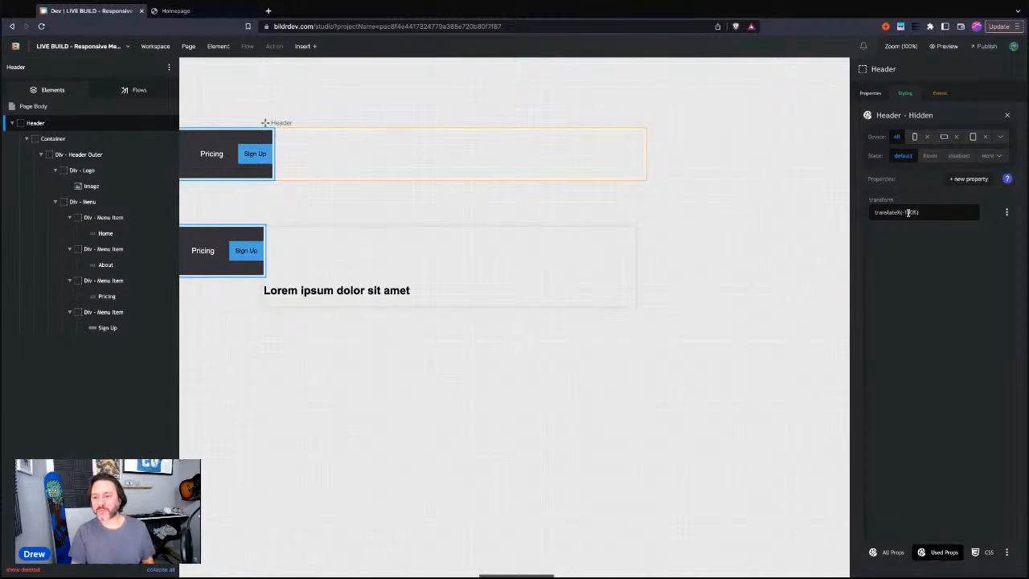
key(BackSpace)
text(-)
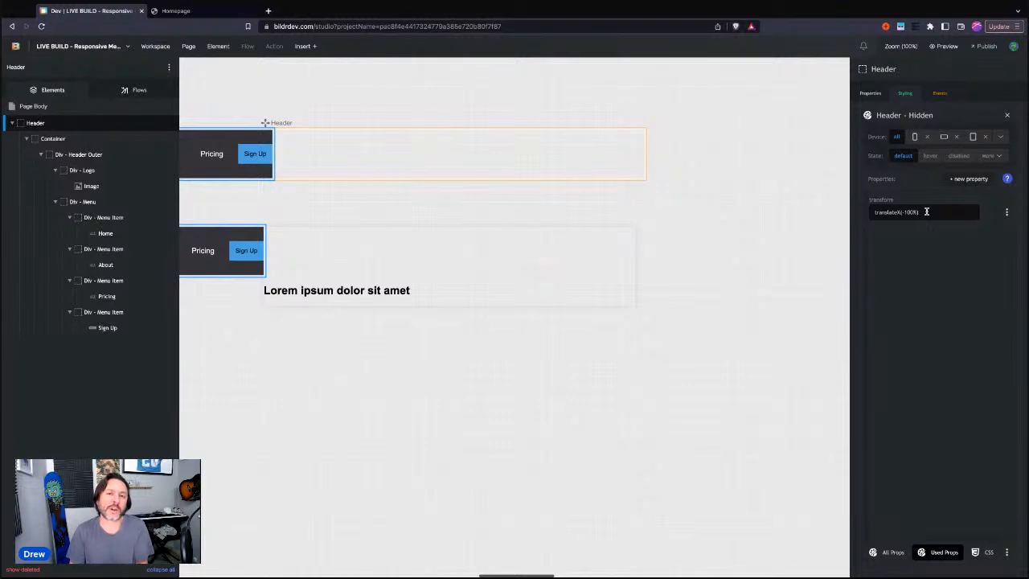
click(905, 93)
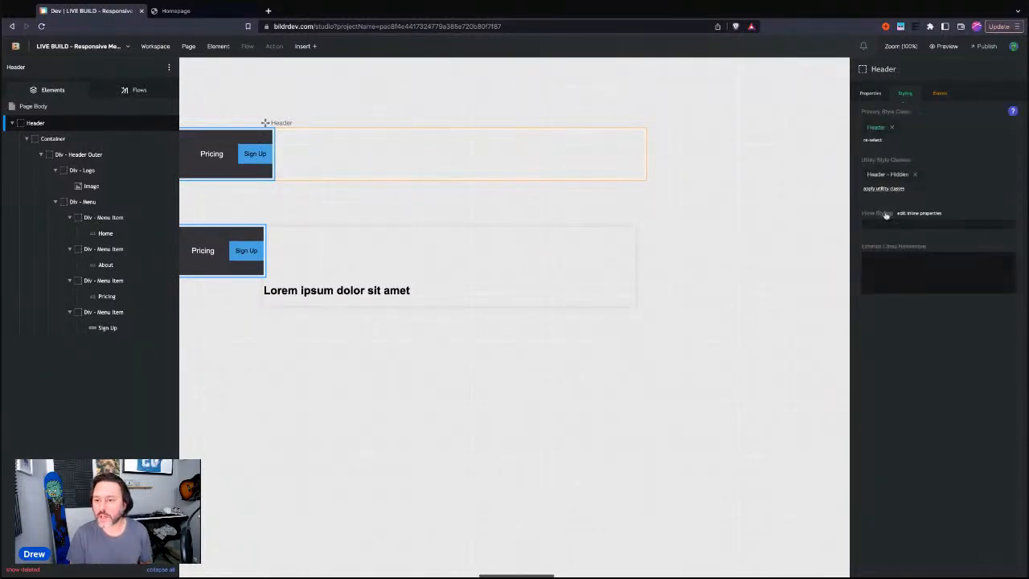
click(914, 175)
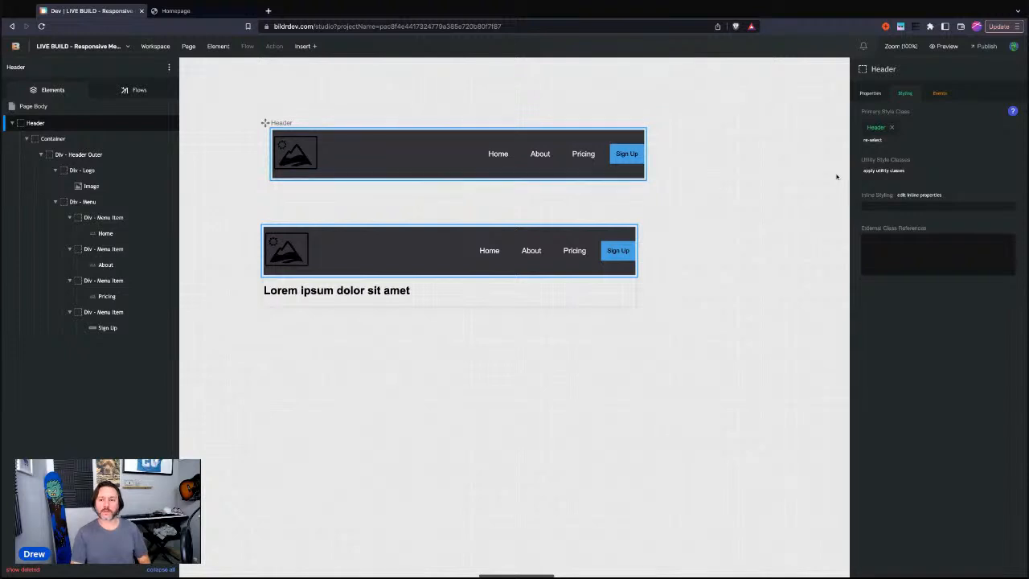
click(883, 170)
text(hidd)
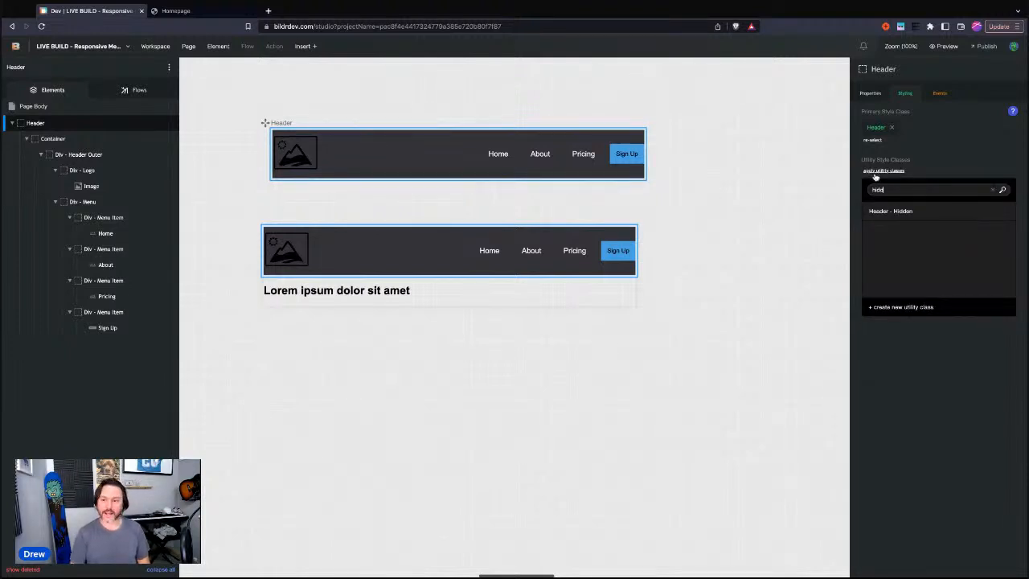
click(881, 211)
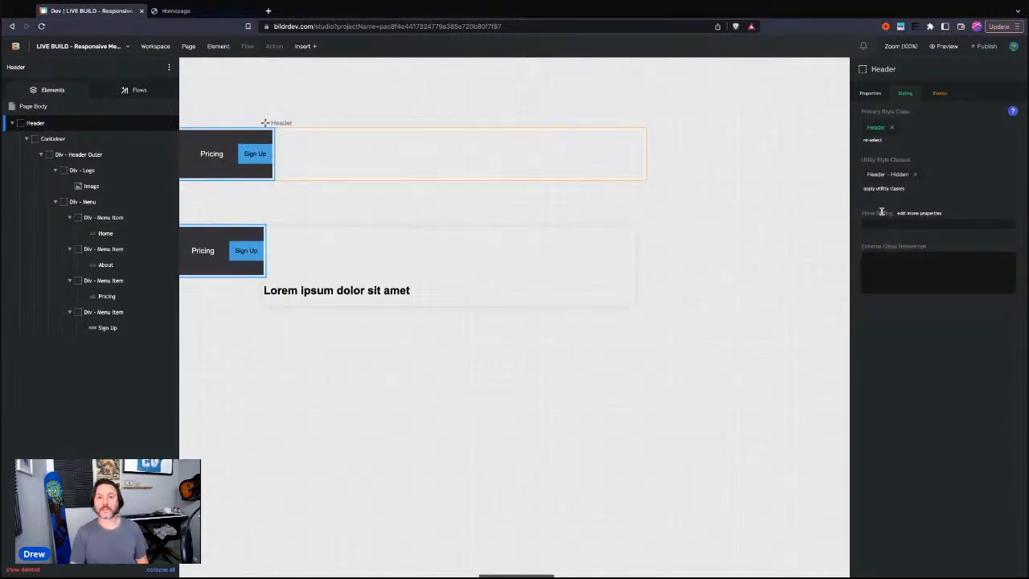
Add a transition property with the value "all .25s" to the Header primary style class for all devices
click(876, 128)
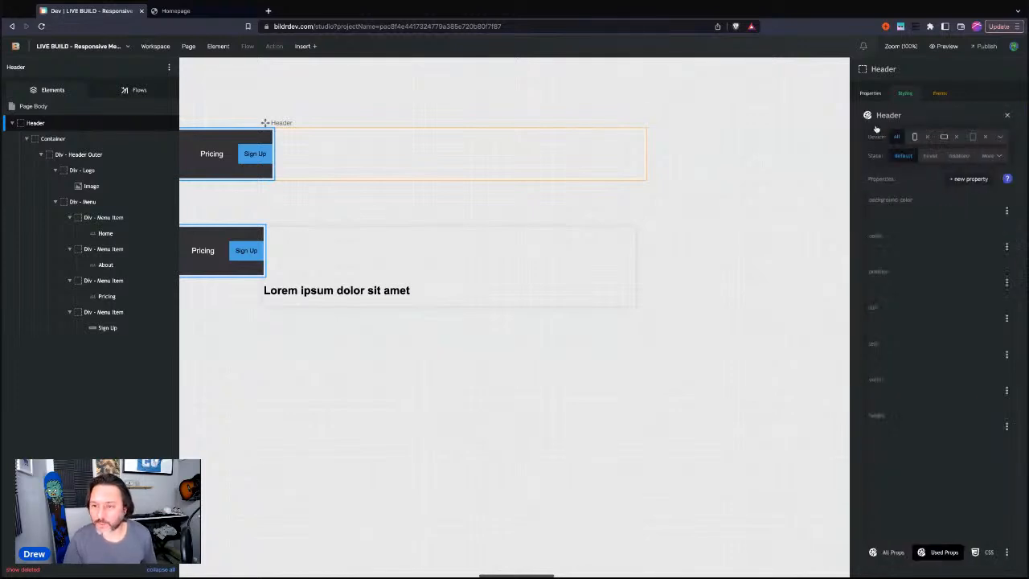
click(964, 178)
text(trans)
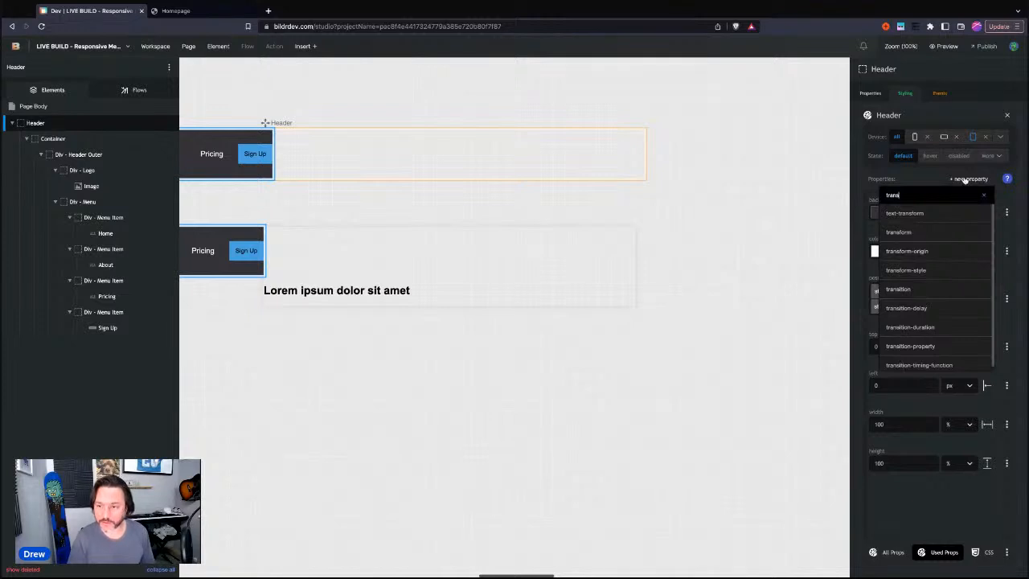
text(ition)
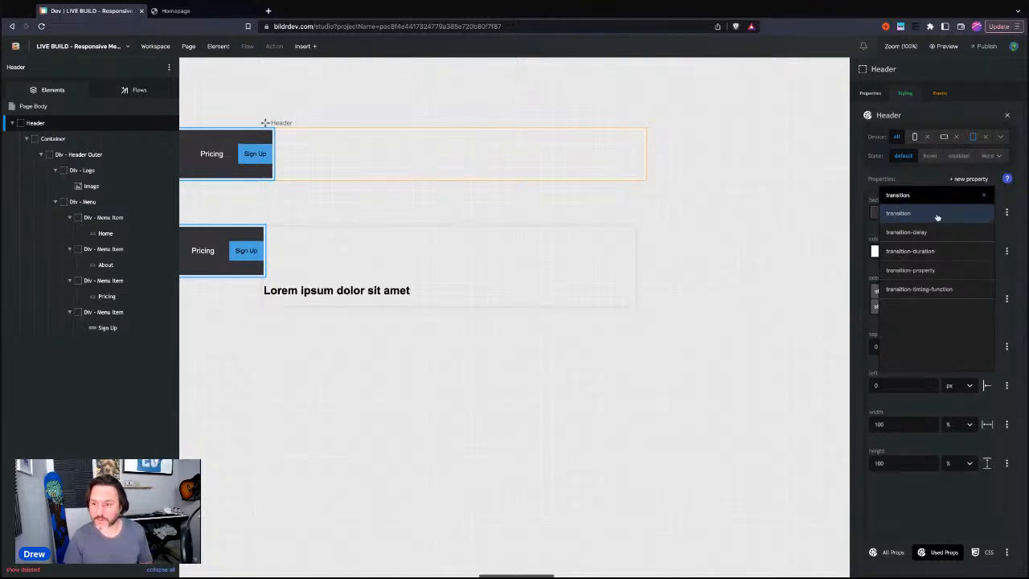
click(898, 213)
click(883, 484)
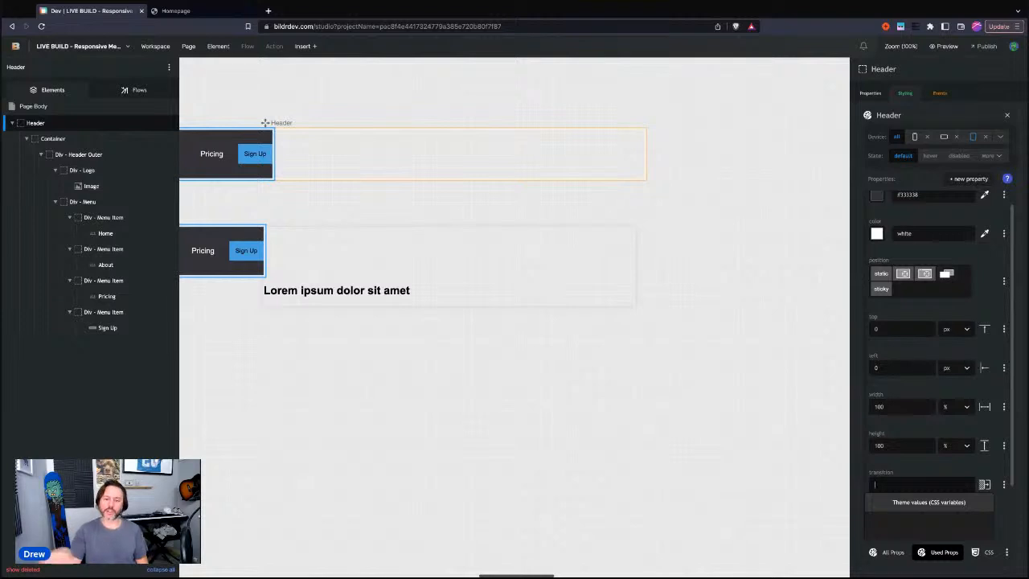
text(al)
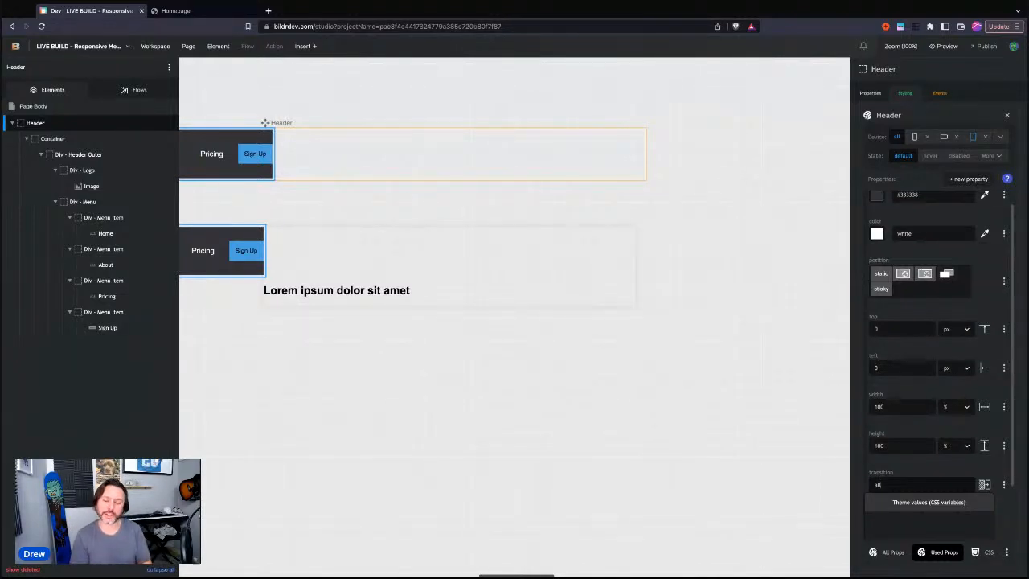
text(l )
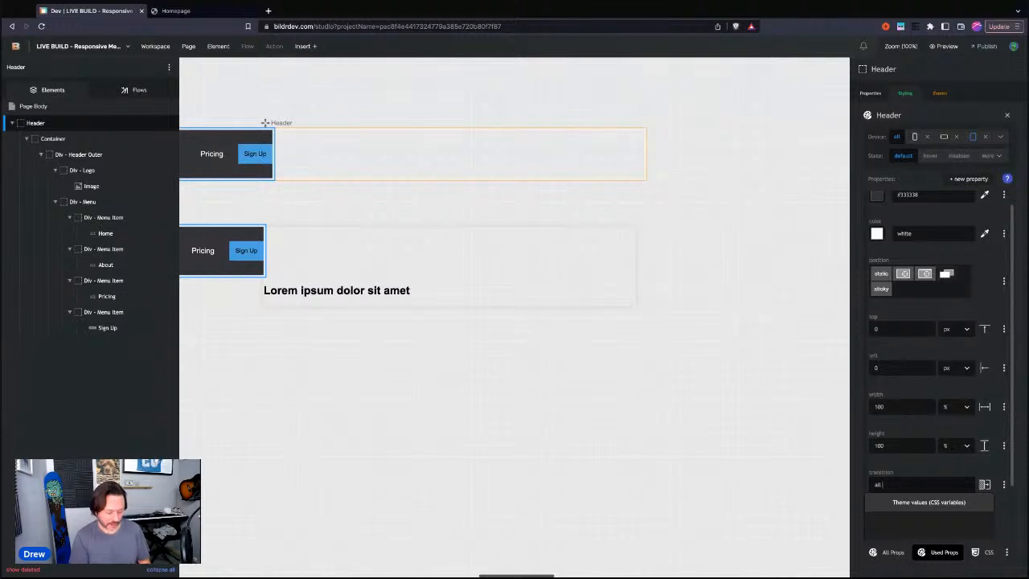
text(.25s)
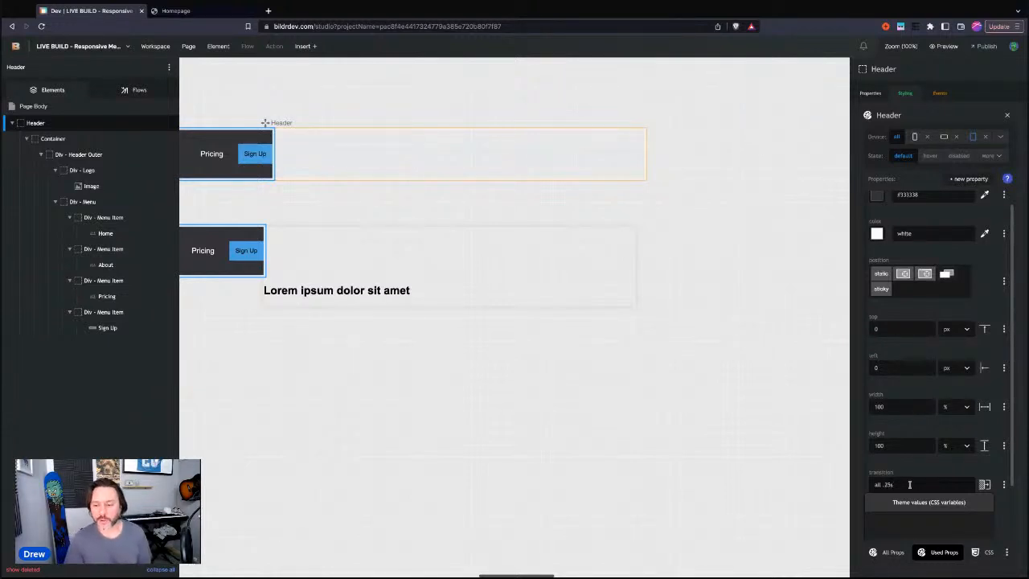
key(Return)
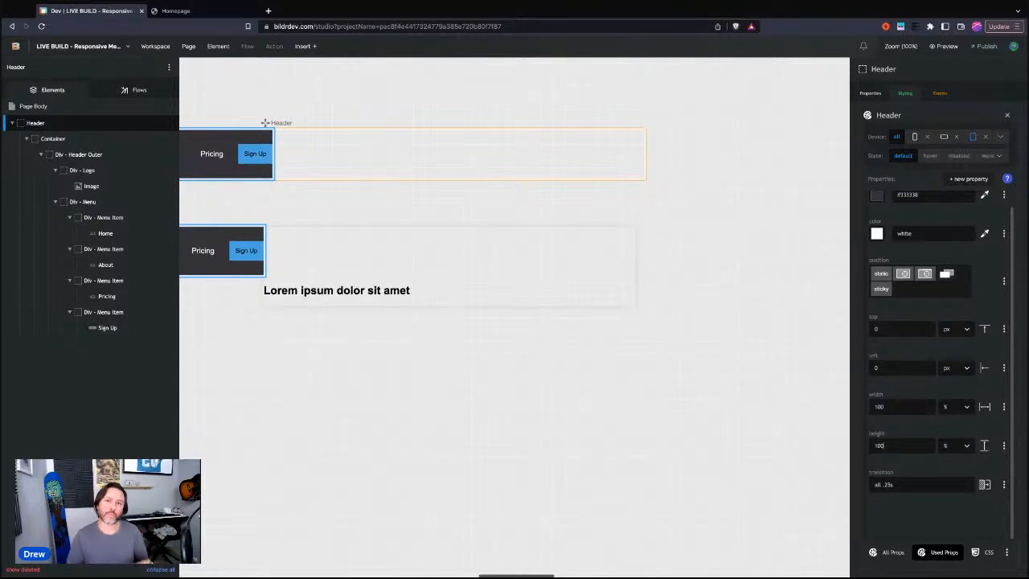
scroll(896, 480, up, 1)
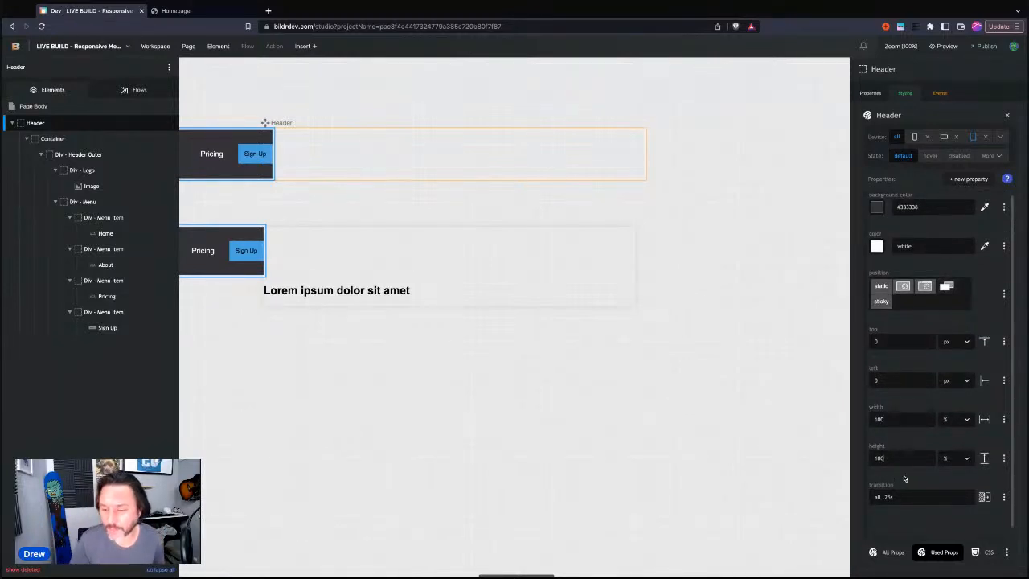
click(905, 93)
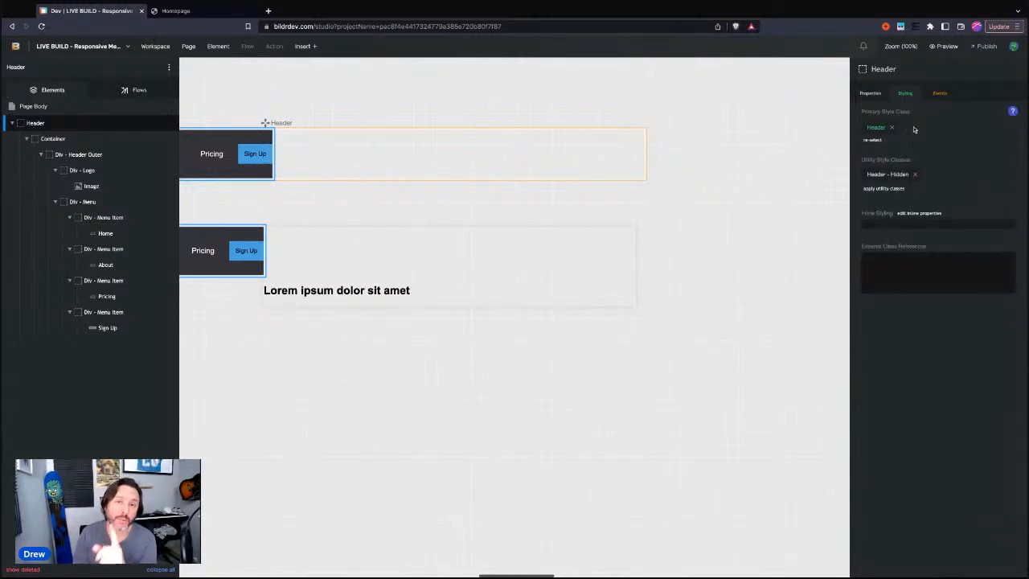
Check the header on the Homepage preview at viewport widths of about 1521 and 1220 px
click(174, 12)
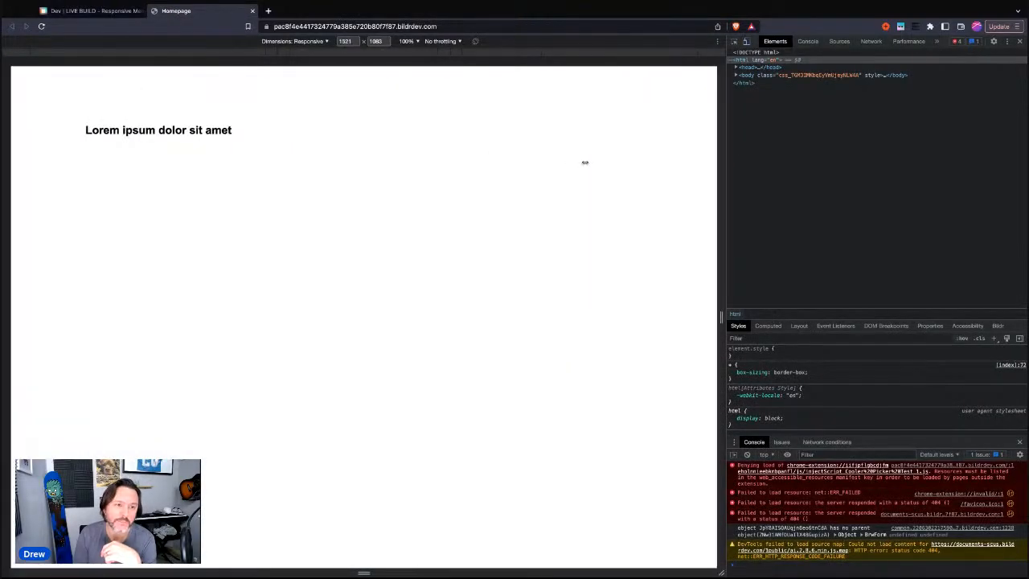
drag(584, 162, 631, 159)
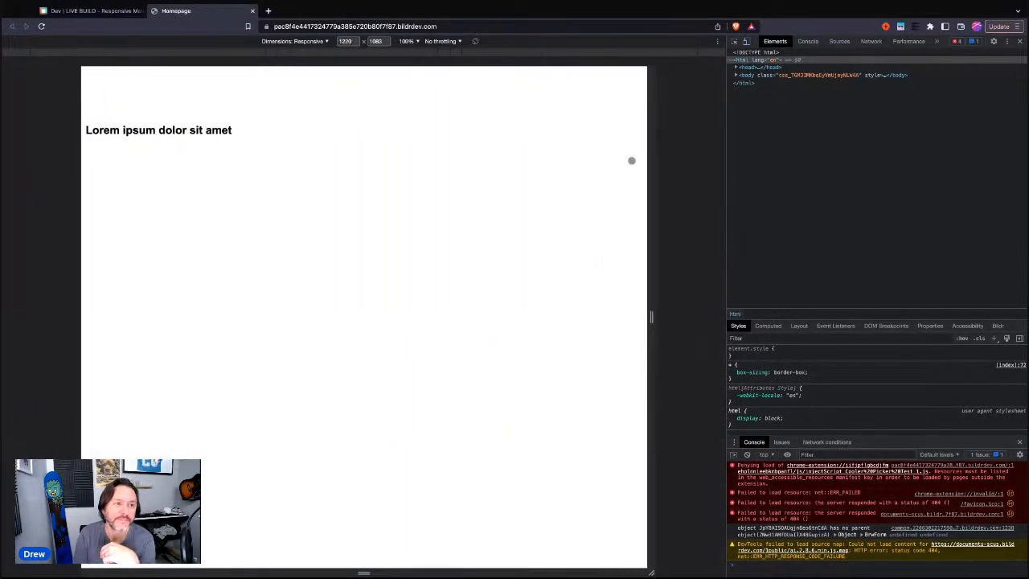
Back in the studio project, set the Header - Hidden class's transform to translateX(0) for all devices
click(92, 11)
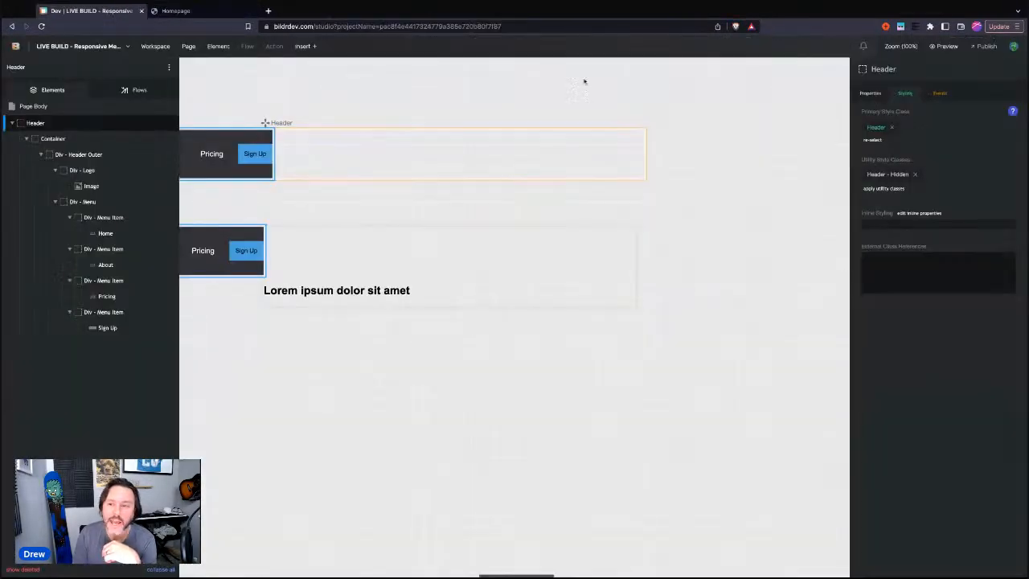
click(882, 175)
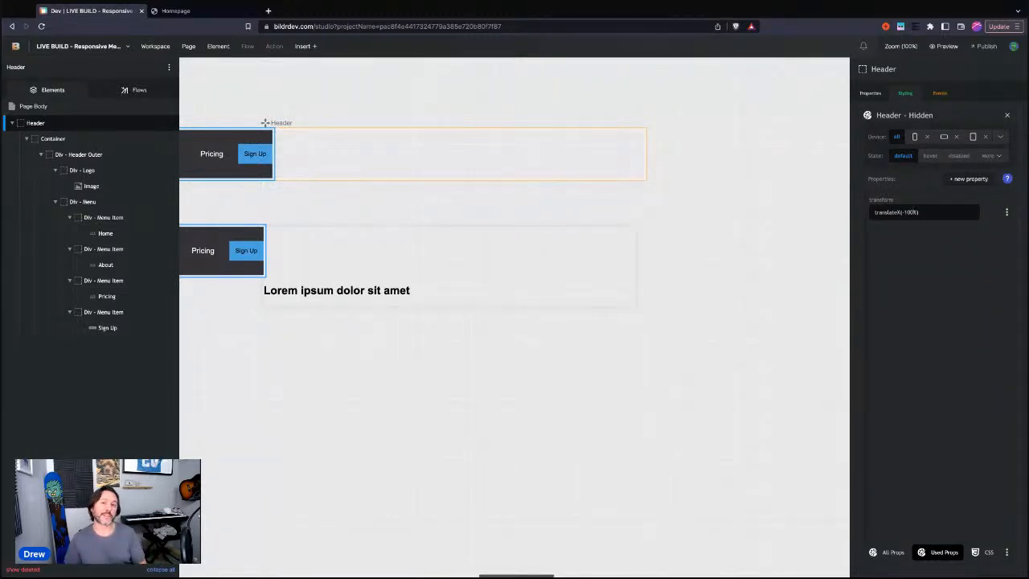
drag(901, 213, 917, 213)
text(0)
key(Return)
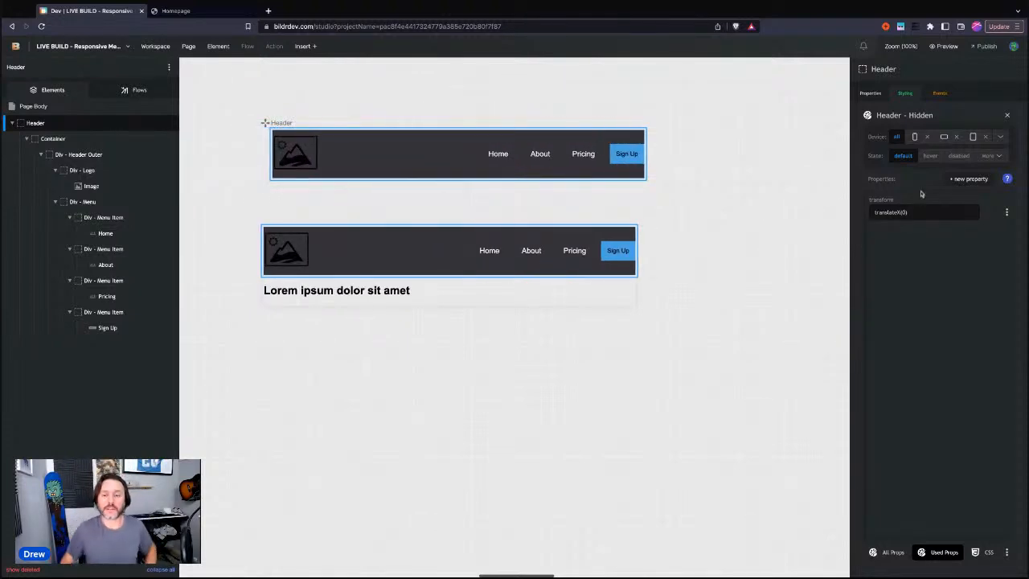
Set the Header - Hidden class's transform to translateX(-100%) for the tablet device and return to the all-devices styles
click(973, 138)
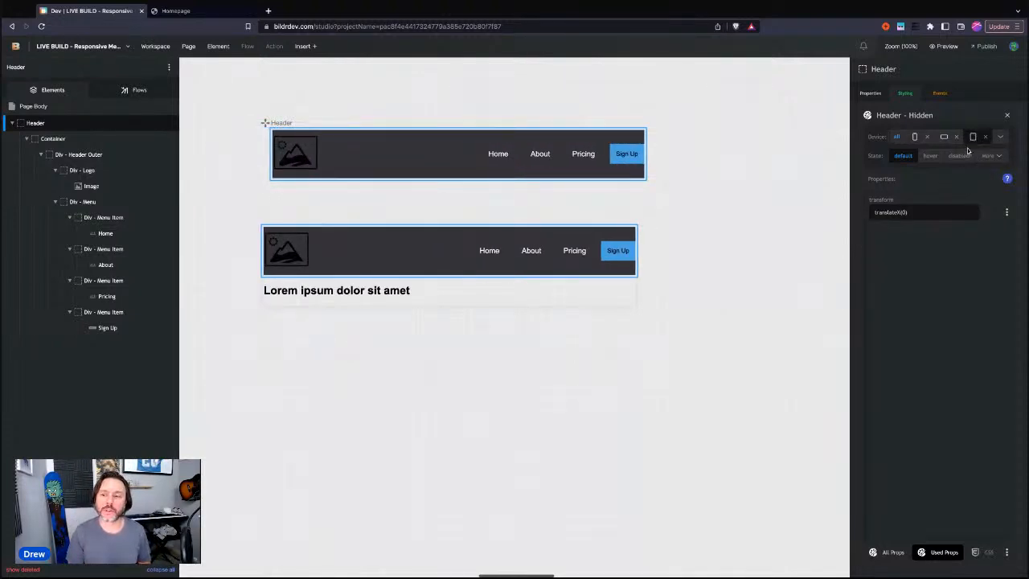
click(917, 214)
key(BackSpace)
text(-100%)
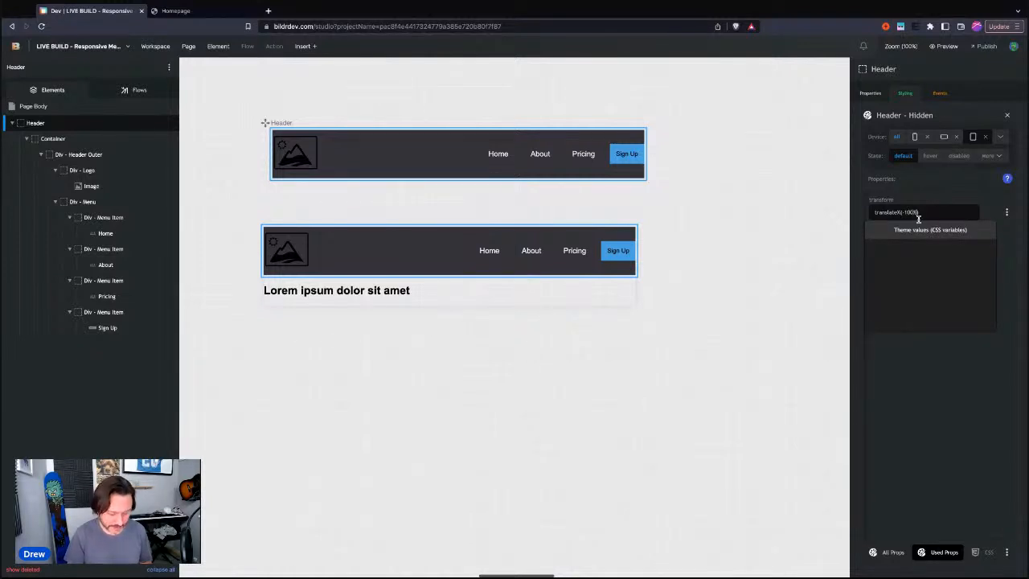
click(905, 406)
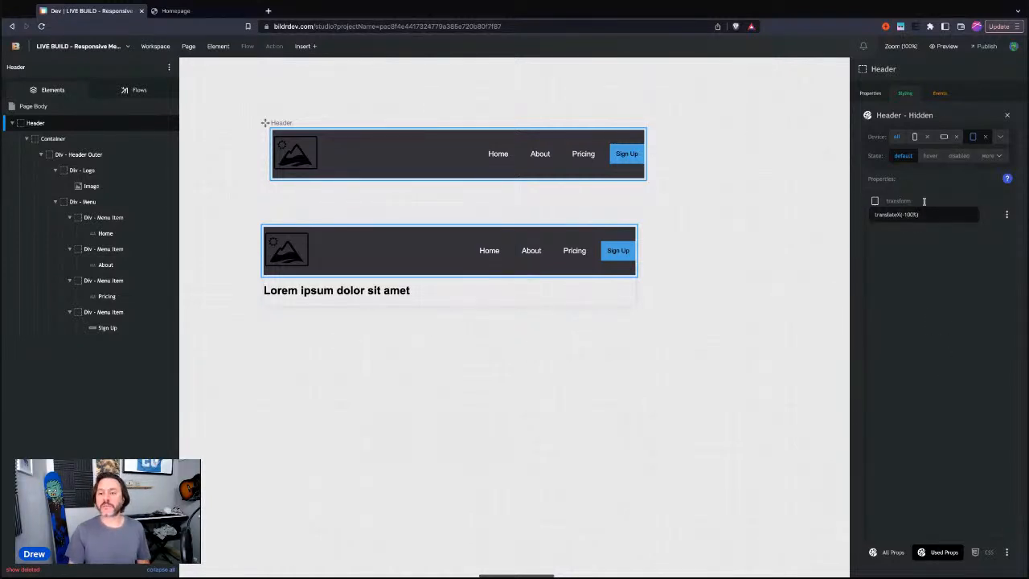
click(897, 137)
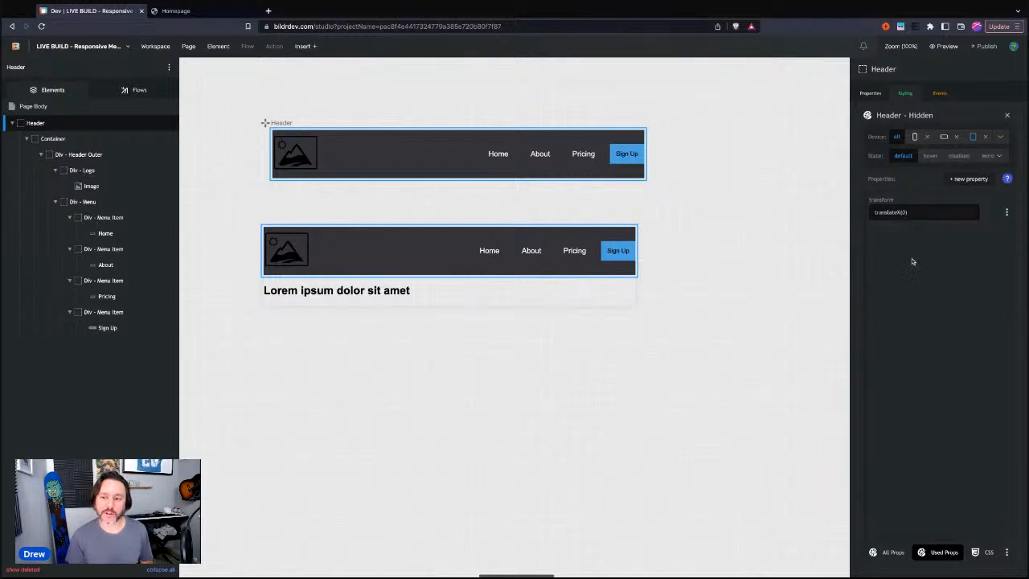
Check the header on the Homepage preview at viewport widths of about 630, 461, 1100, 433 and 1131 px
click(184, 11)
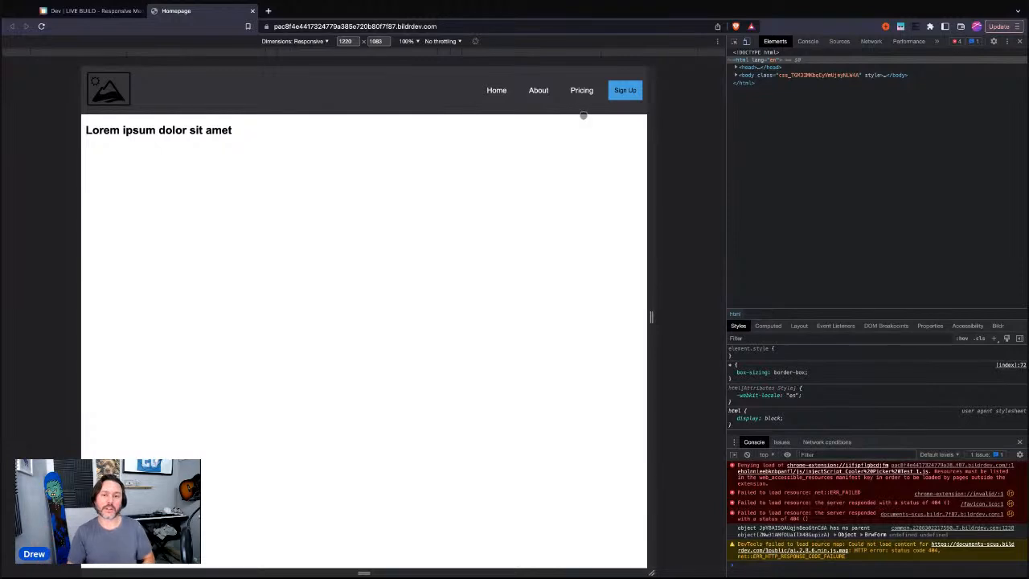
drag(653, 133, 516, 133)
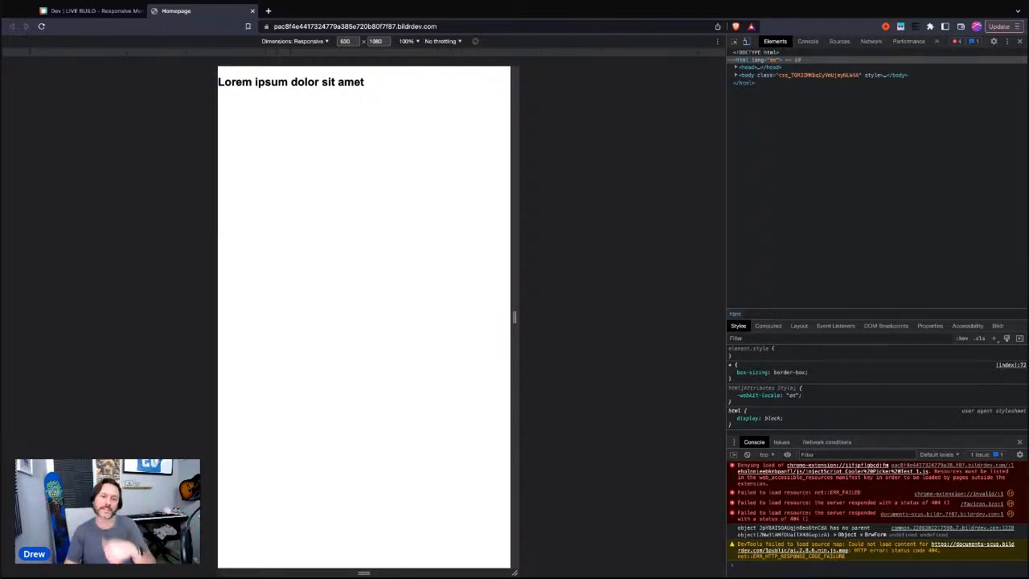
drag(516, 134, 475, 134)
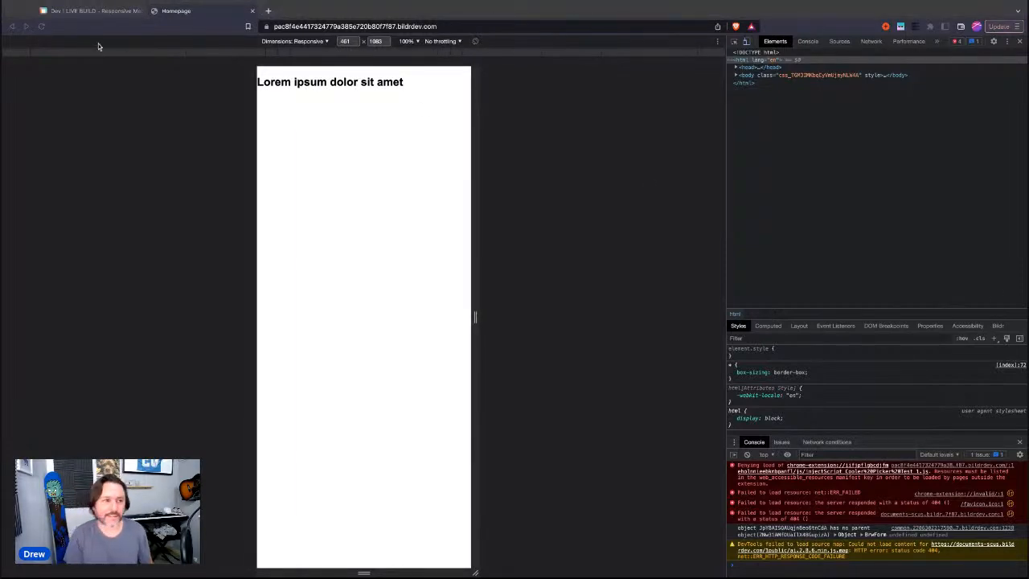
click(92, 11)
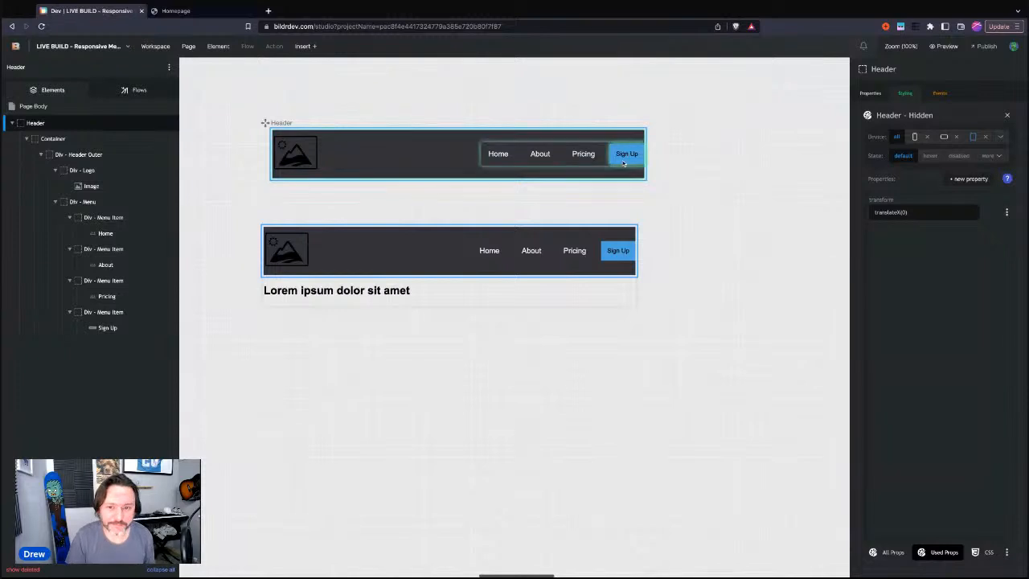
click(176, 11)
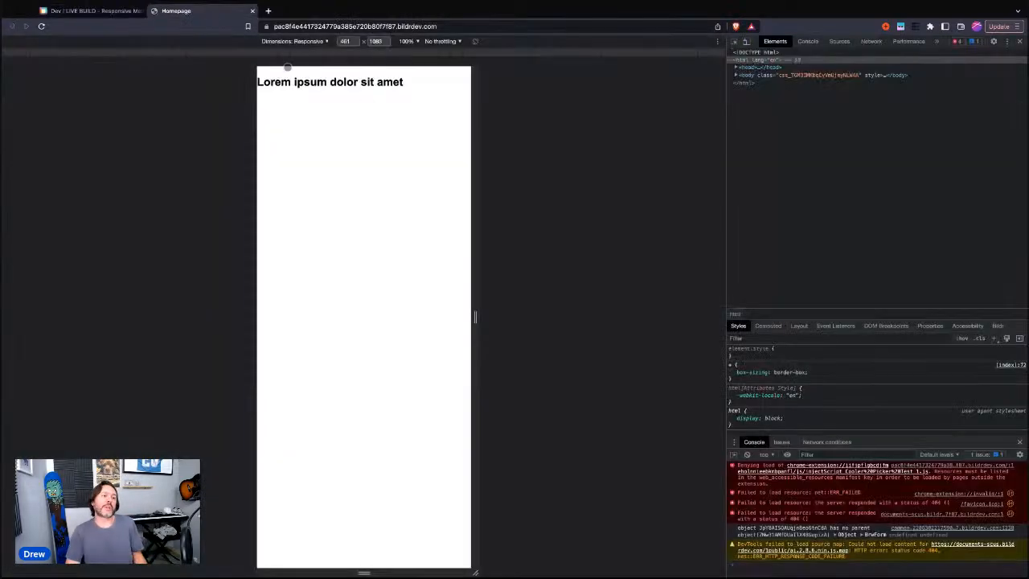
drag(480, 121, 620, 120)
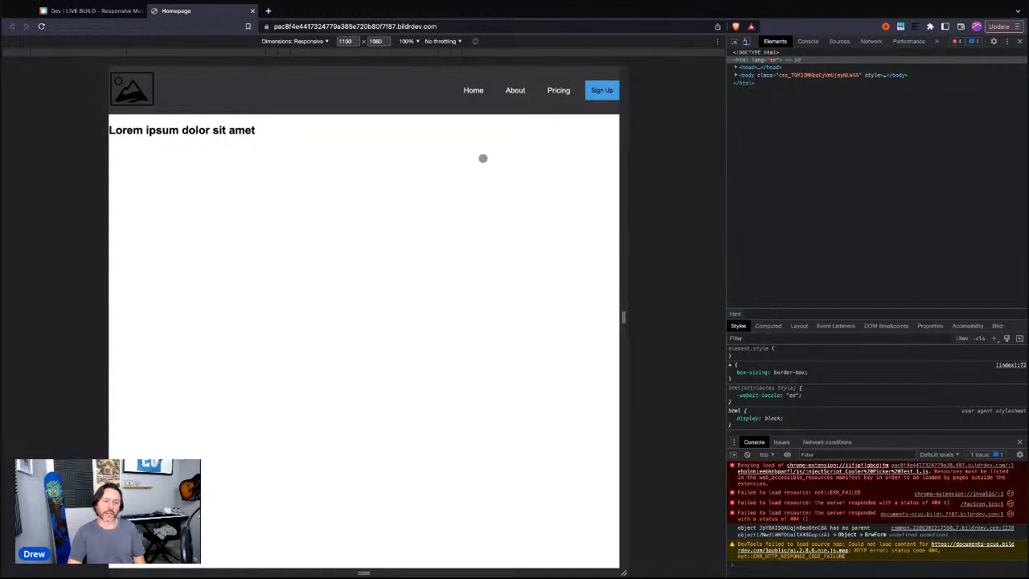
drag(617, 194, 470, 189)
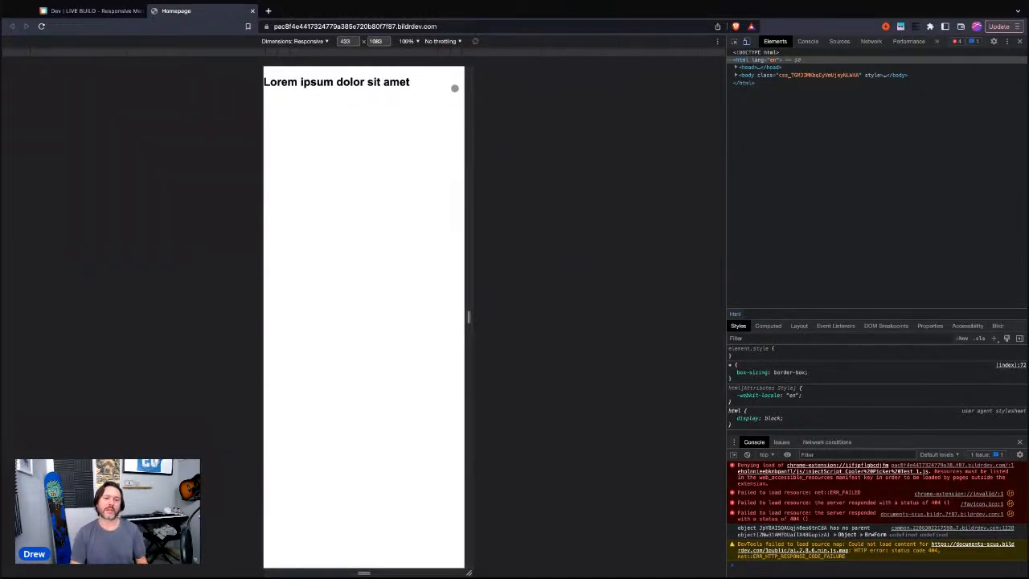
drag(467, 96, 625, 96)
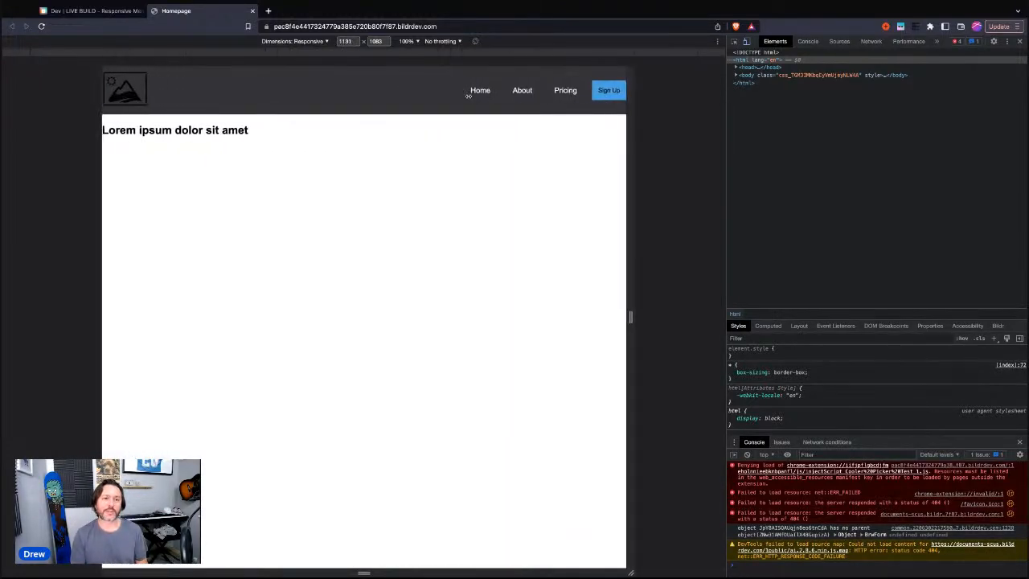
Back in the studio project, add a Div inside the Header element and place it above the Container
click(76, 12)
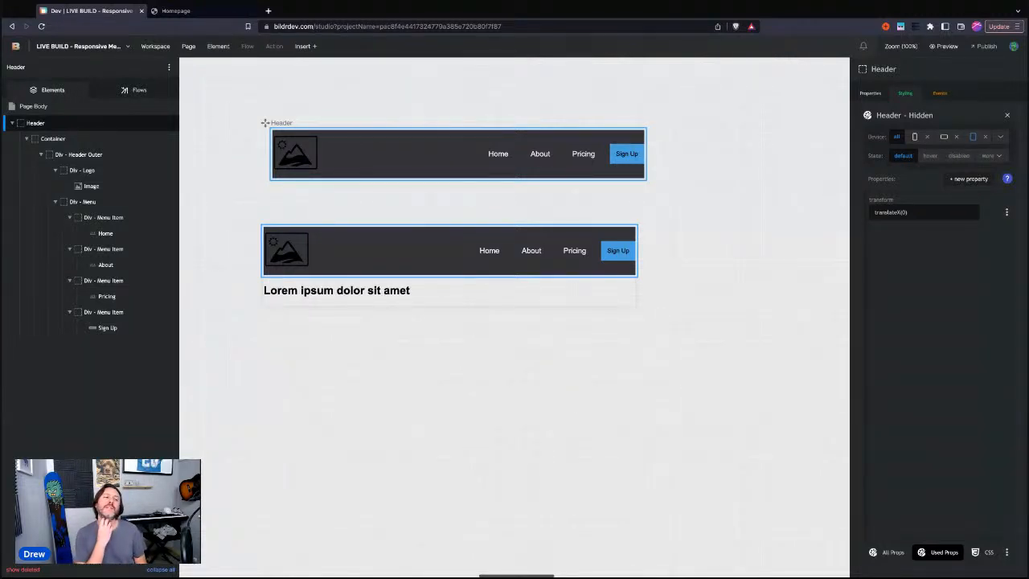
mouse_move(62, 128)
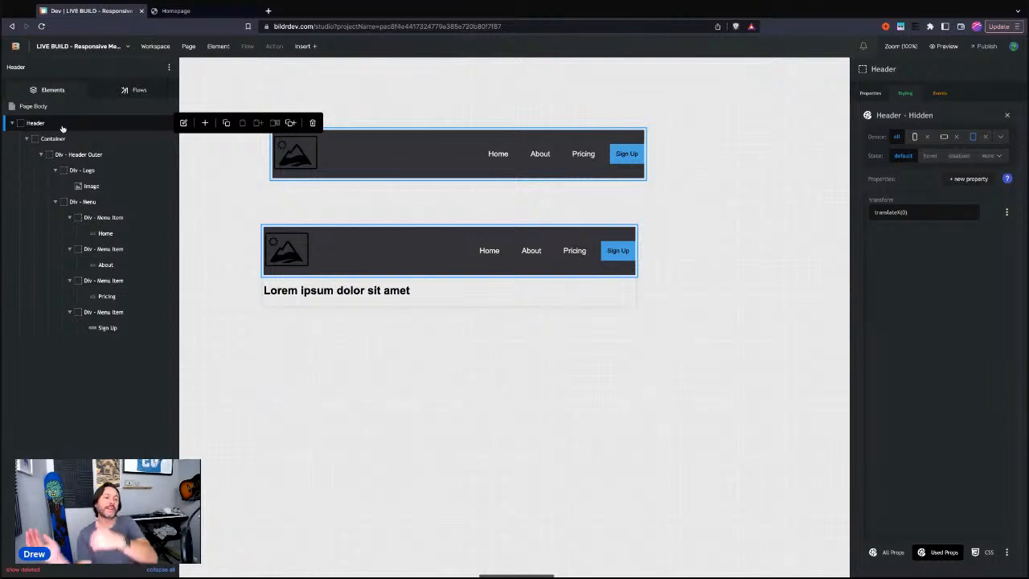
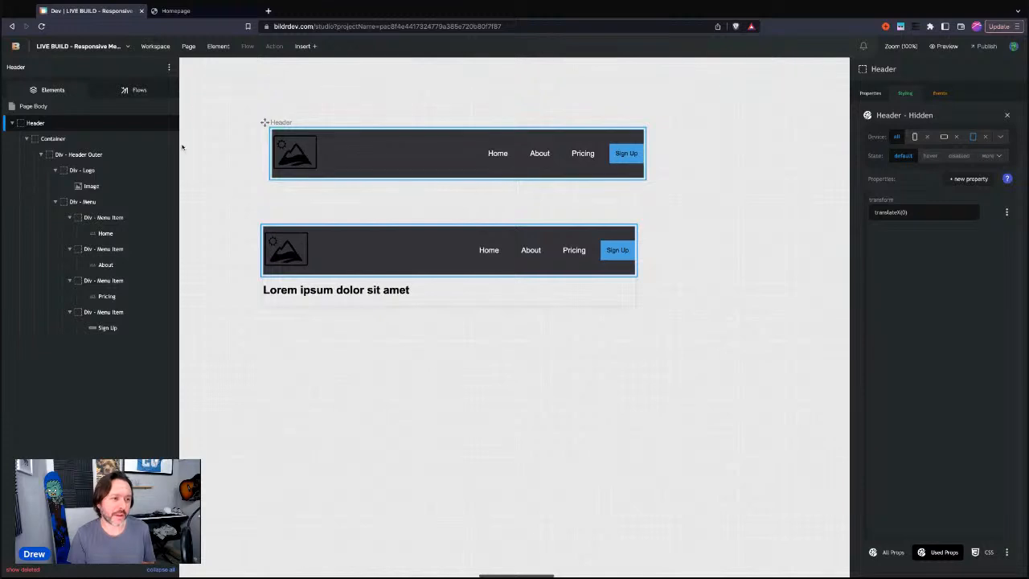
click(70, 127)
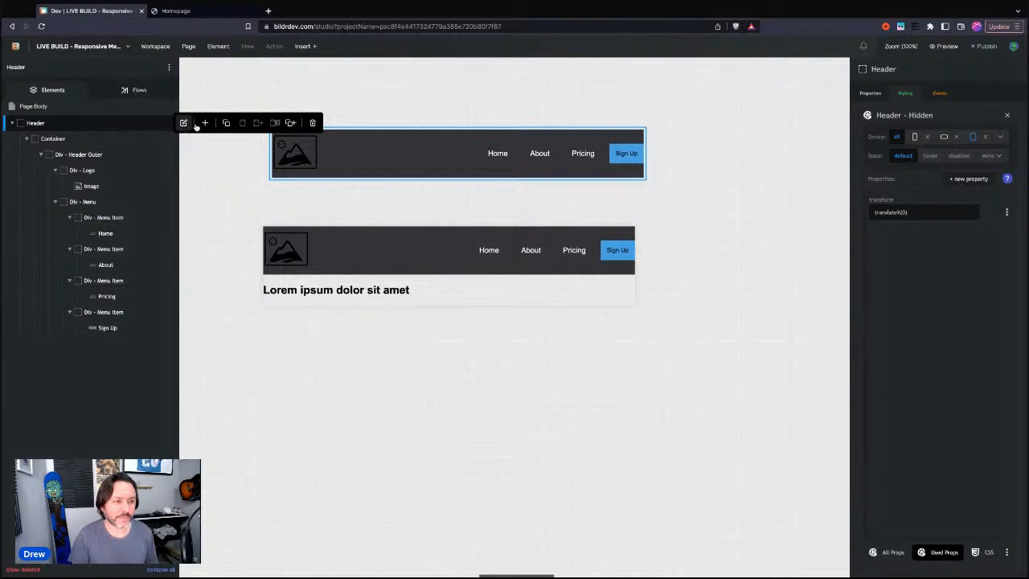
click(205, 122)
text(d)
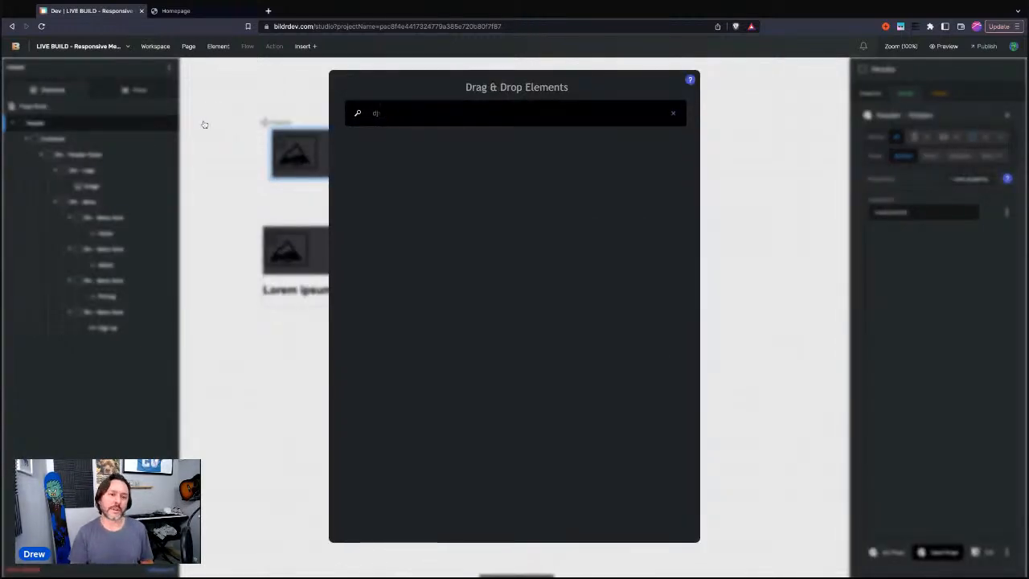
text(iv)
click(369, 244)
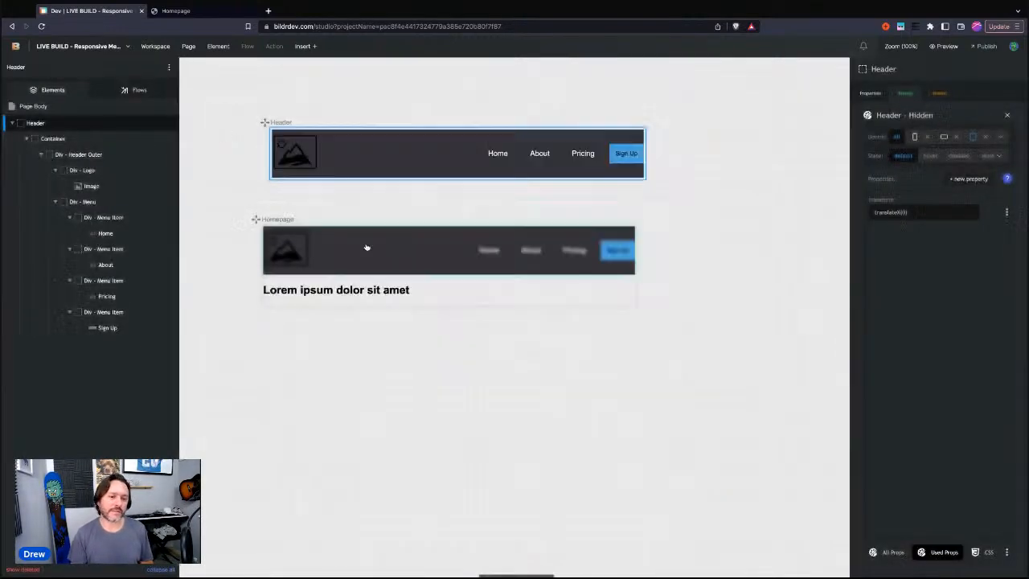
click(68, 343)
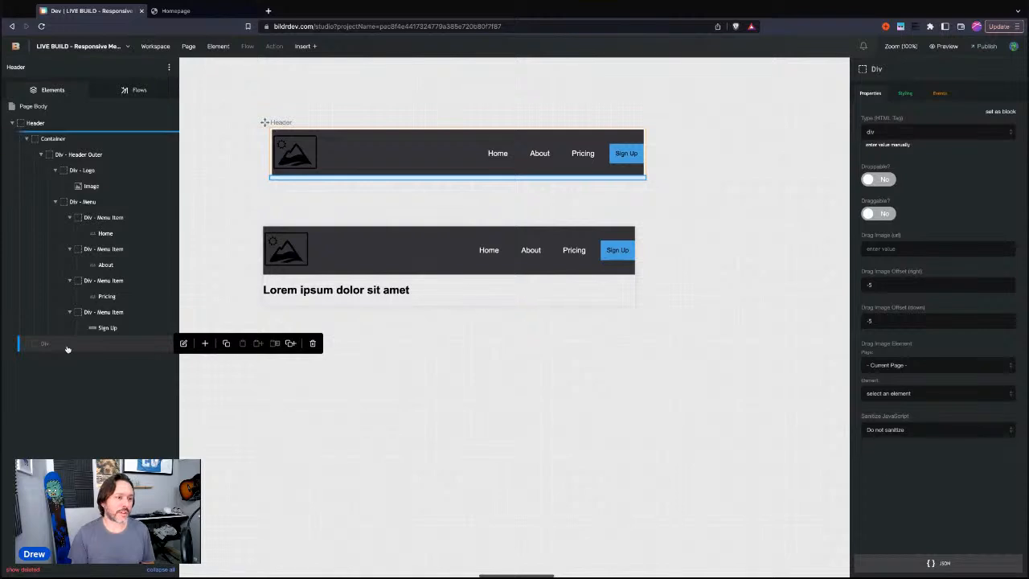
drag(68, 349, 55, 140)
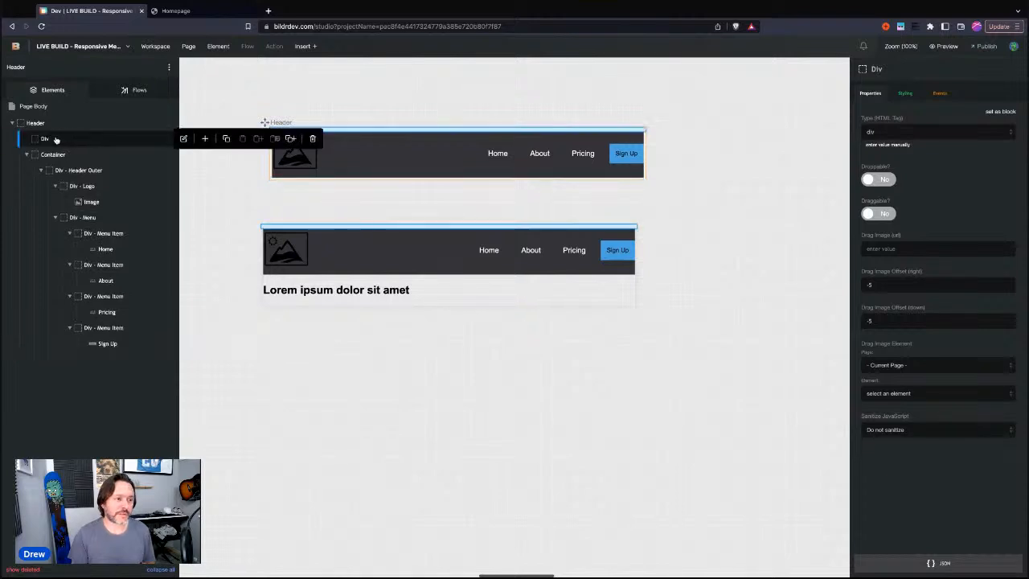
Rename the new Div in the Header as "Div - Menu Trigger"
click(902, 69)
text(- Men)
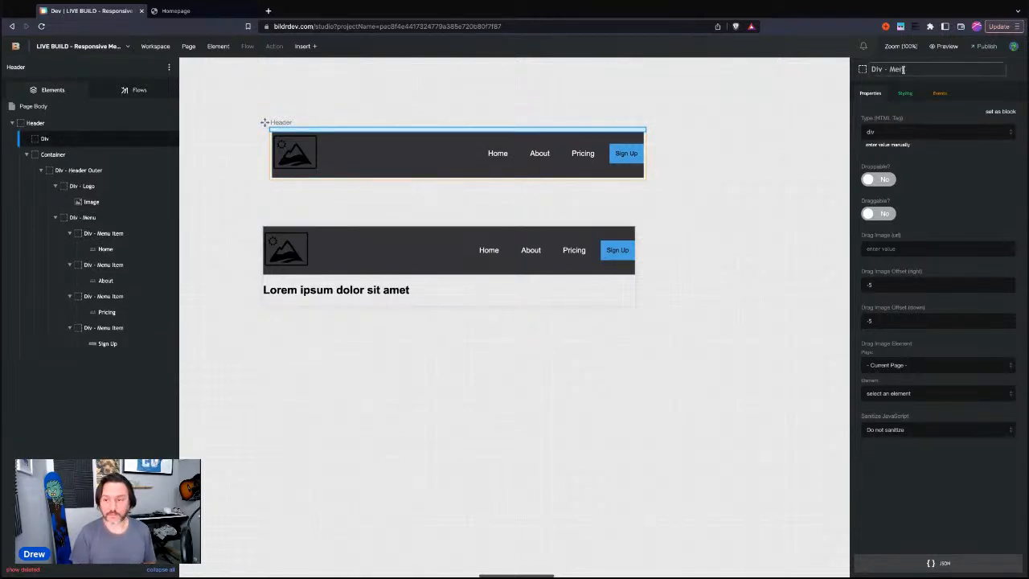
text(u Trigger)
key(Return)
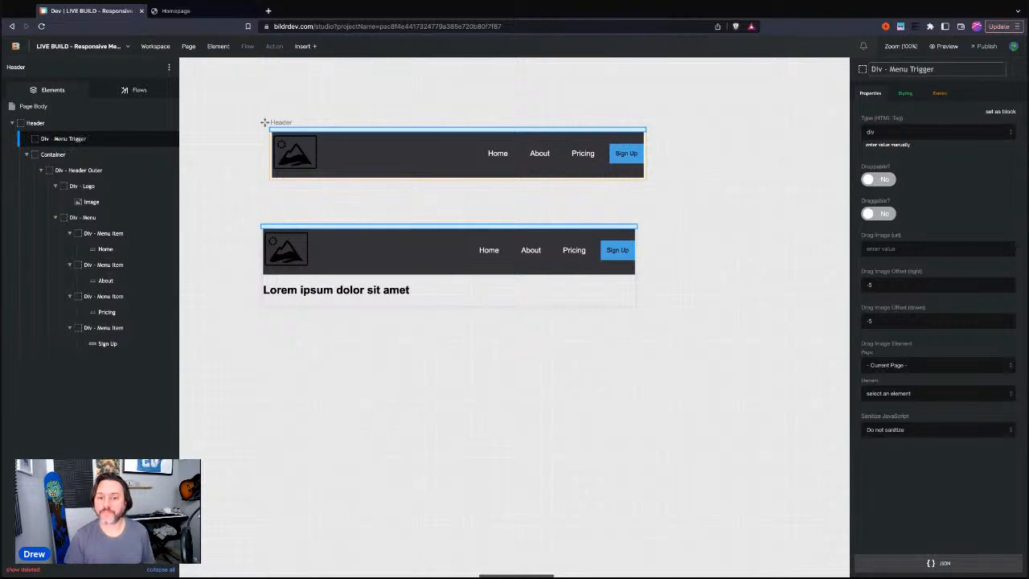
Create a primary style class named "Header - Menu Trigger" for the Div - Menu Trigger element
click(905, 94)
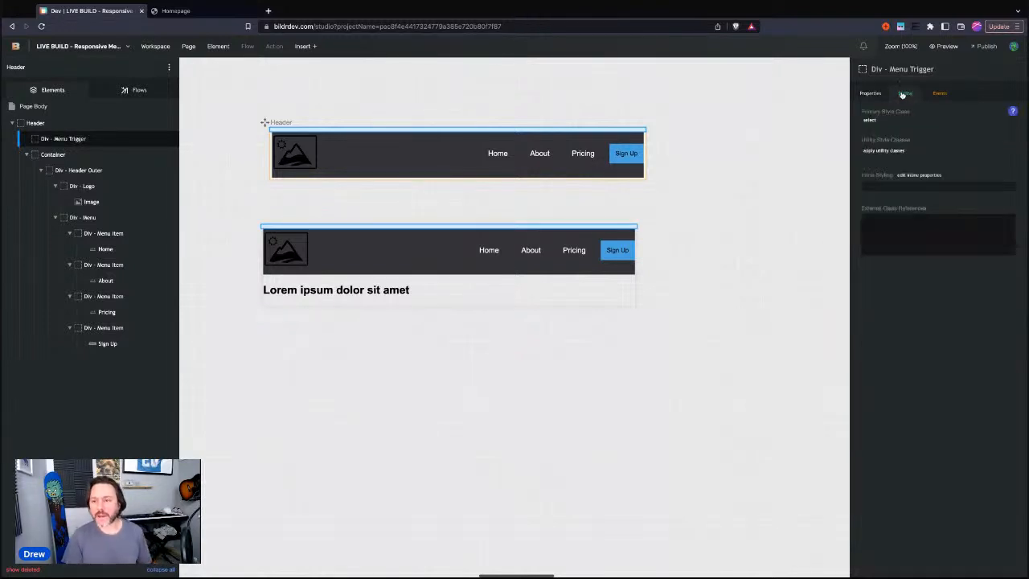
click(872, 122)
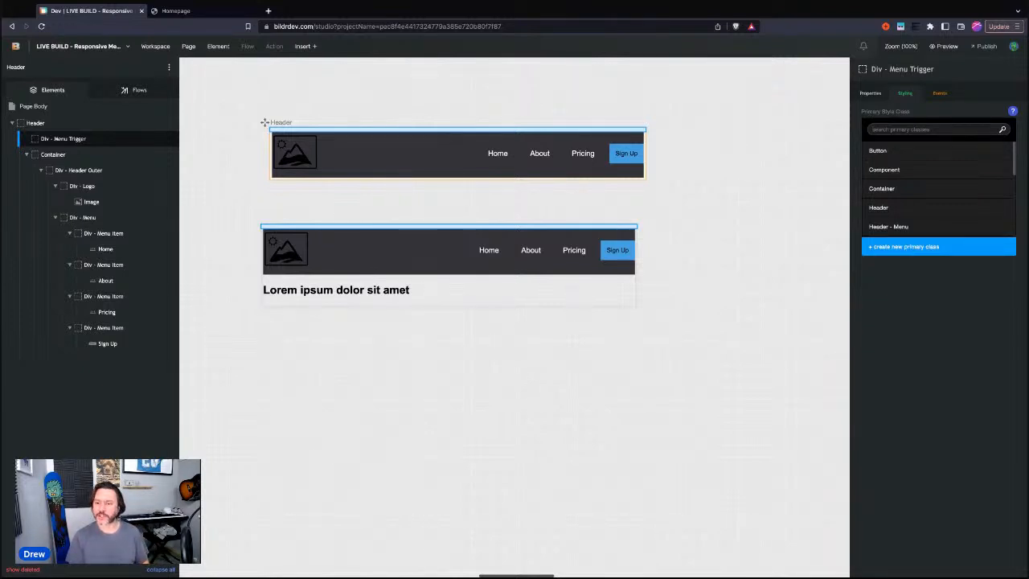
click(938, 246)
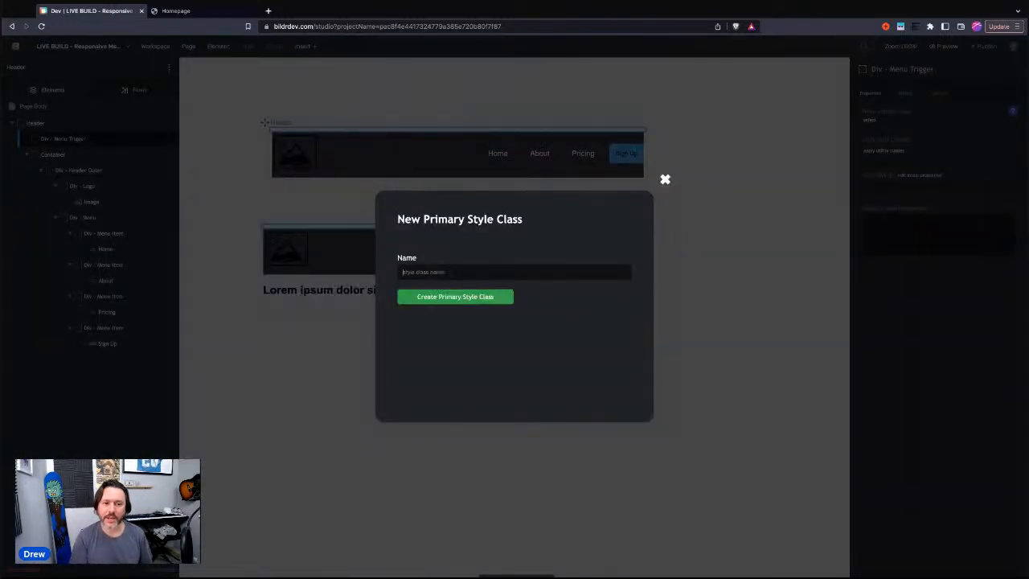
text(Header - Menu )
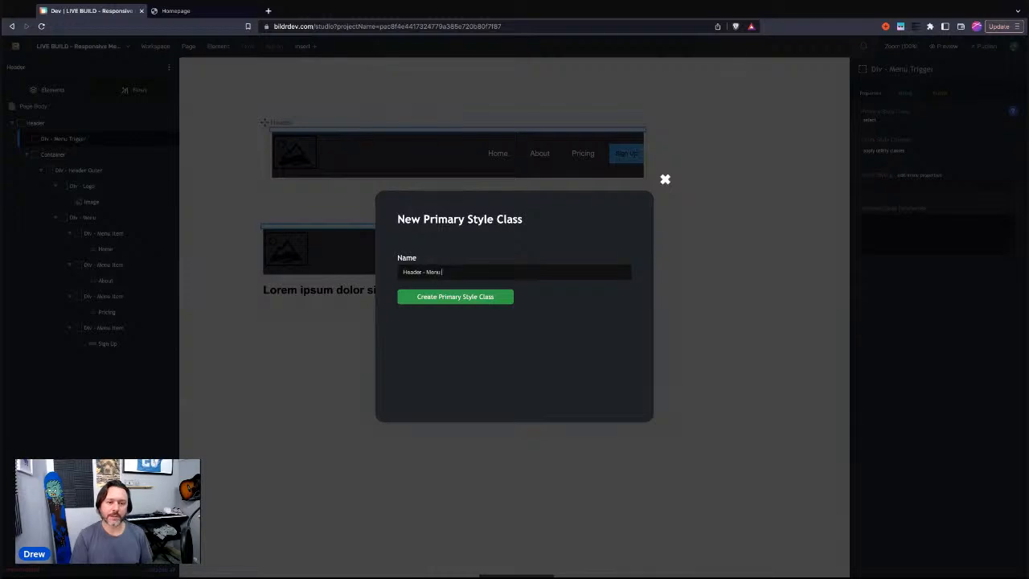
text(Trigger)
key(Return)
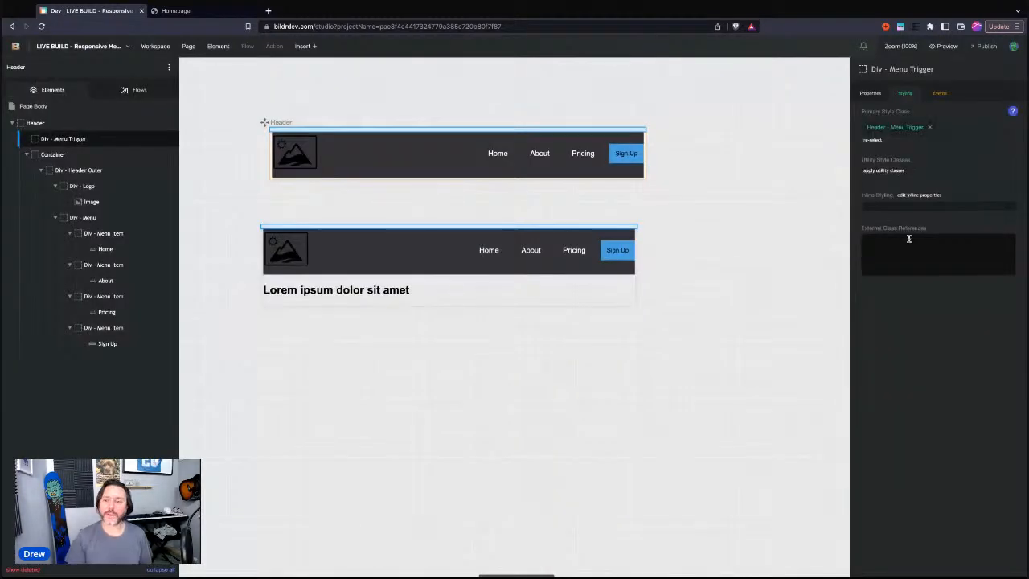
Add a position property set to absolute to the Header - Menu Trigger class for all devices
click(897, 130)
click(956, 179)
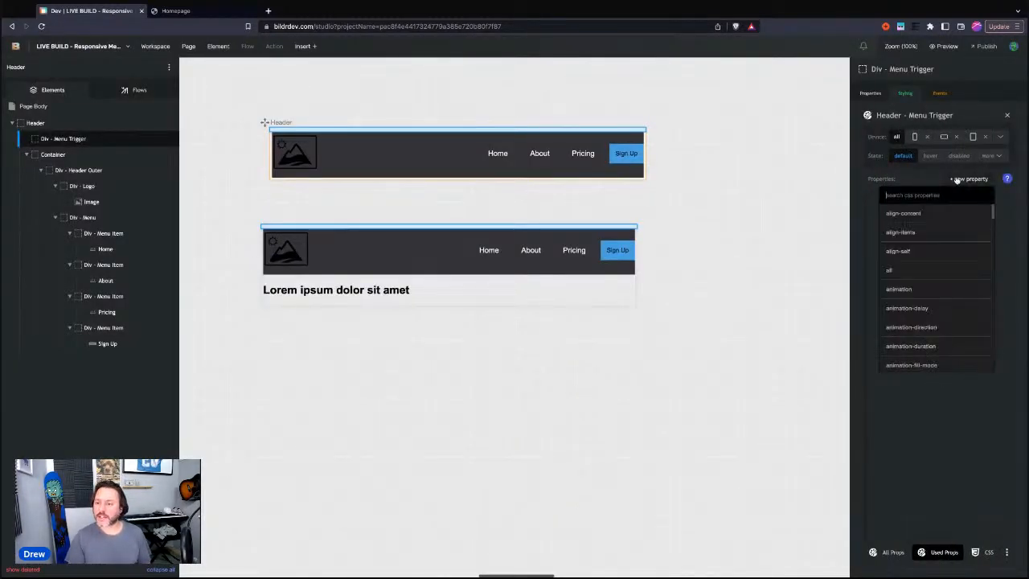
text(position)
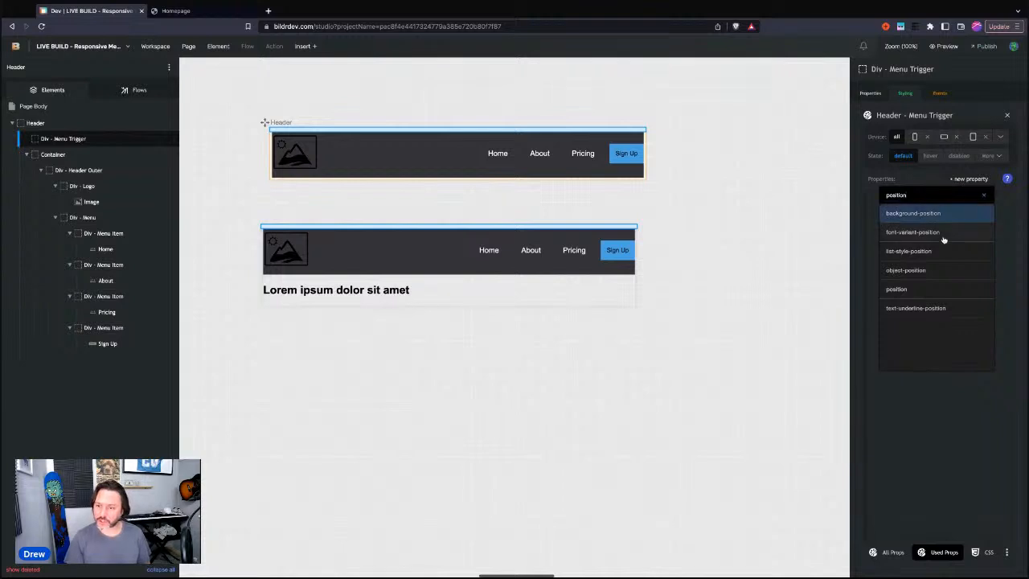
click(905, 290)
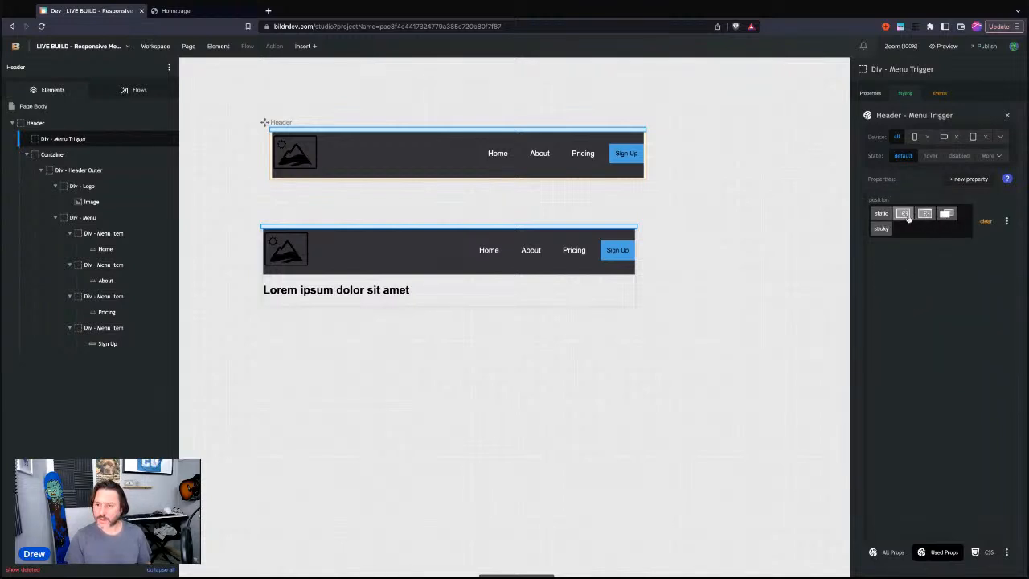
Add a left property of 100% to the Header - Menu Trigger class
click(966, 178)
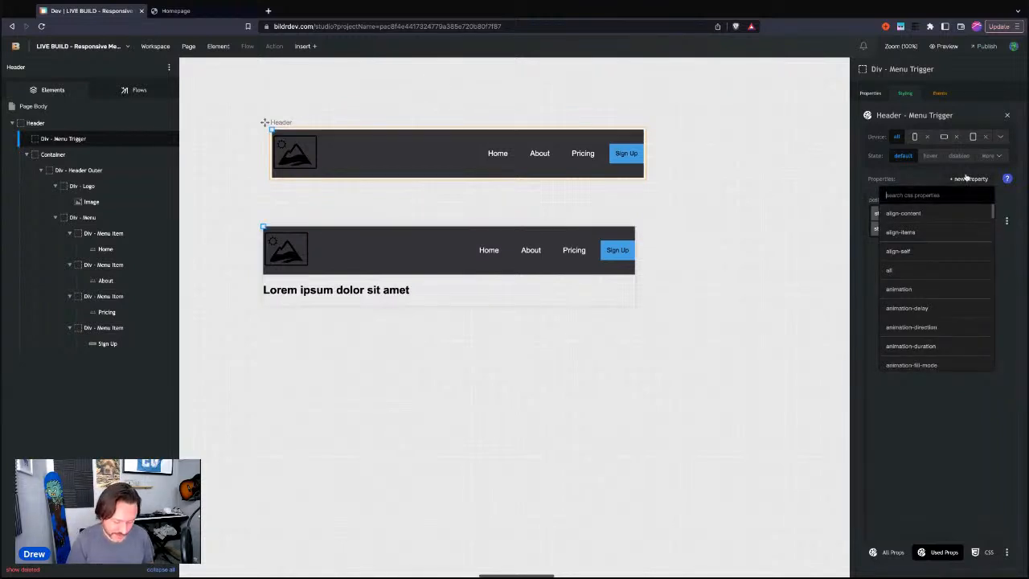
text(left)
key(Return)
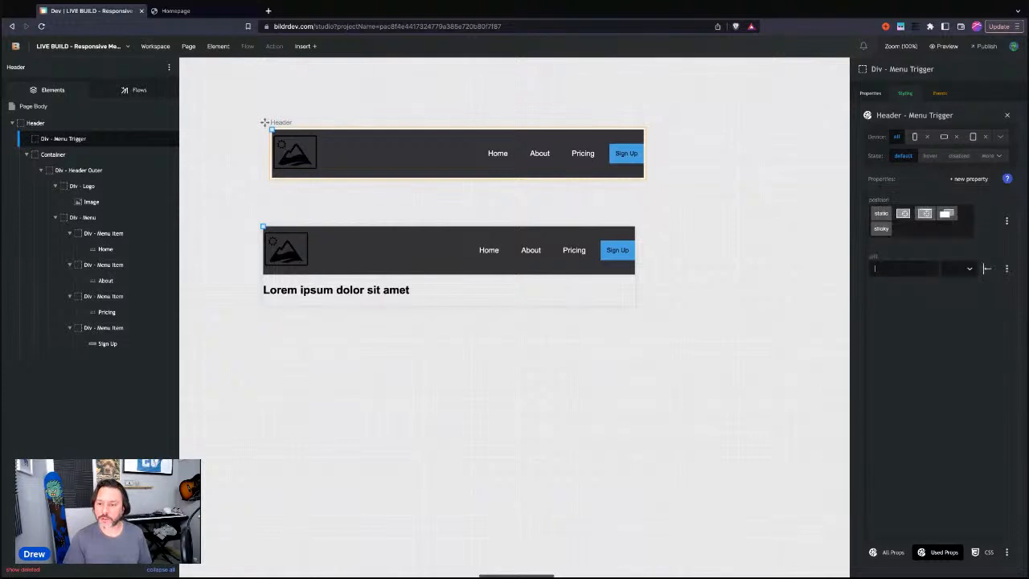
text(100)
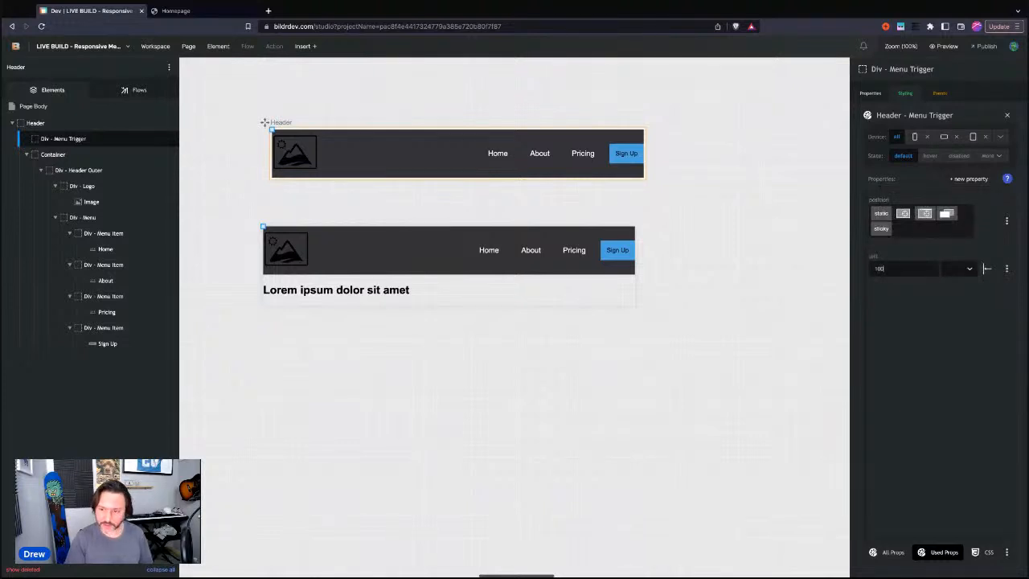
click(948, 267)
click(948, 304)
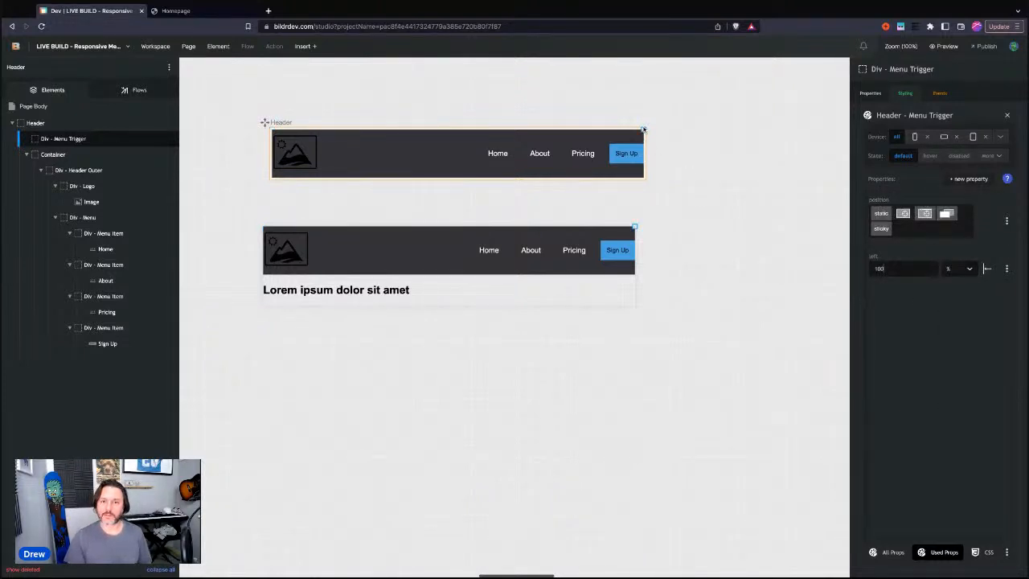
Add a Text / Paragraph element inside Div - Menu Trigger and set its display text to "Menu"
click(203, 140)
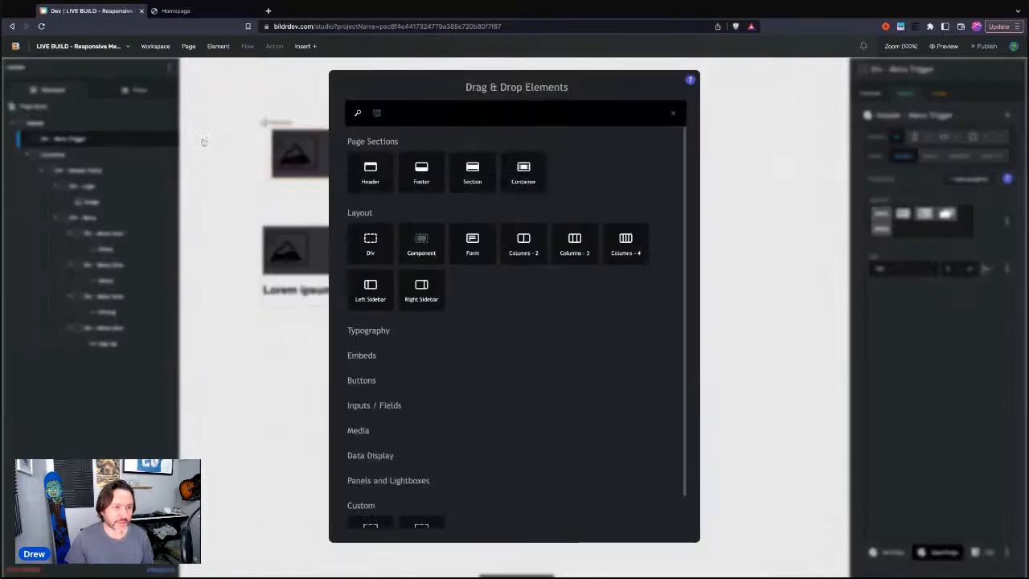
text(text)
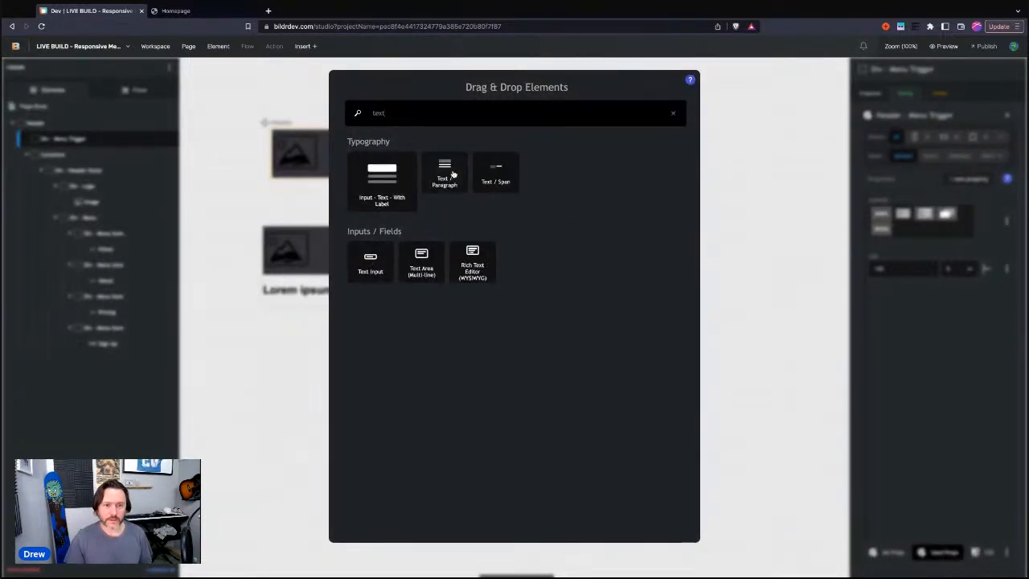
drag(441, 170, 399, 196)
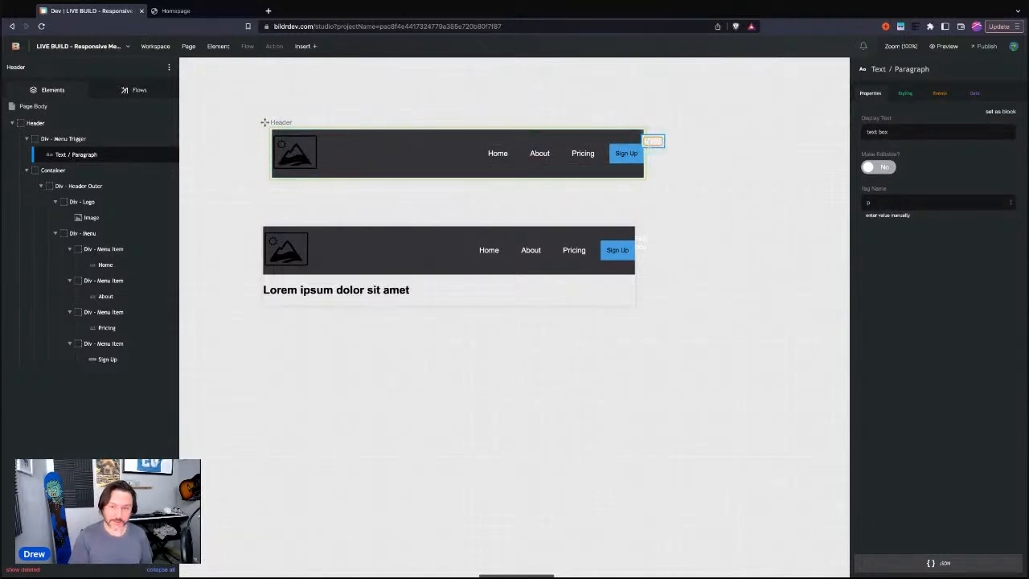
click(706, 142)
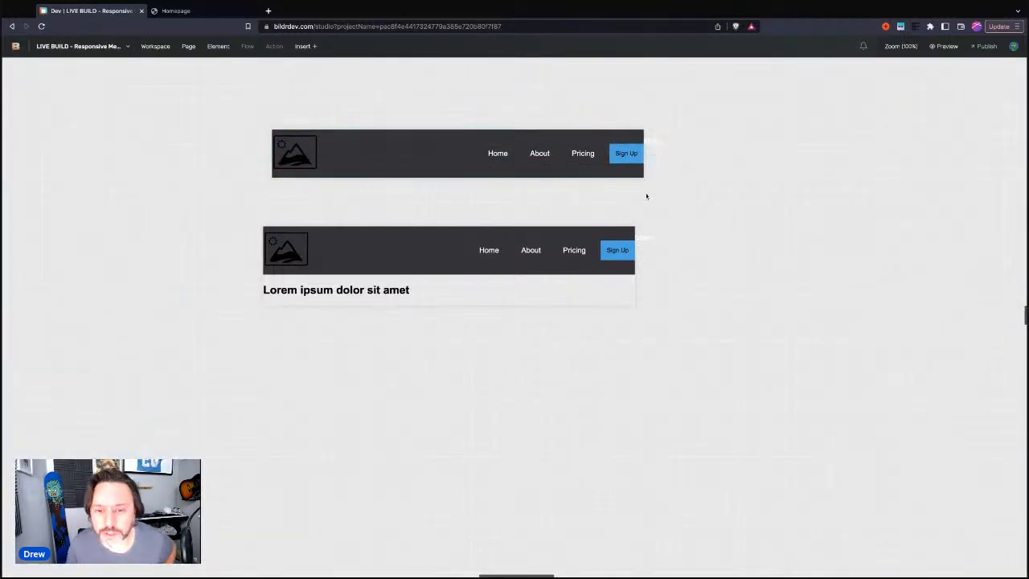
click(652, 141)
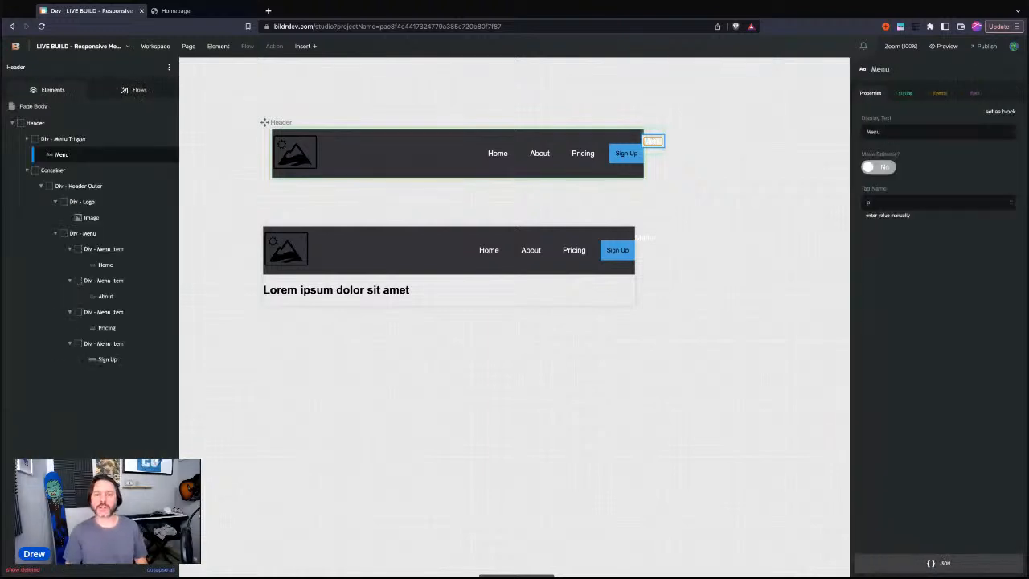
Add a color property of black to the Header - Menu Trigger class on Div - Menu Trigger
click(64, 138)
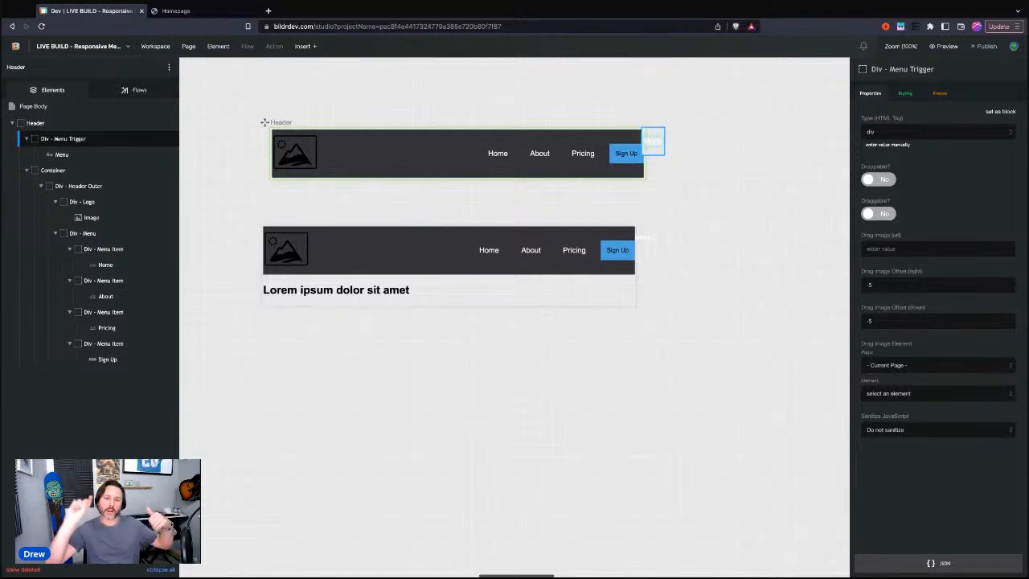
mouse_move(64, 138)
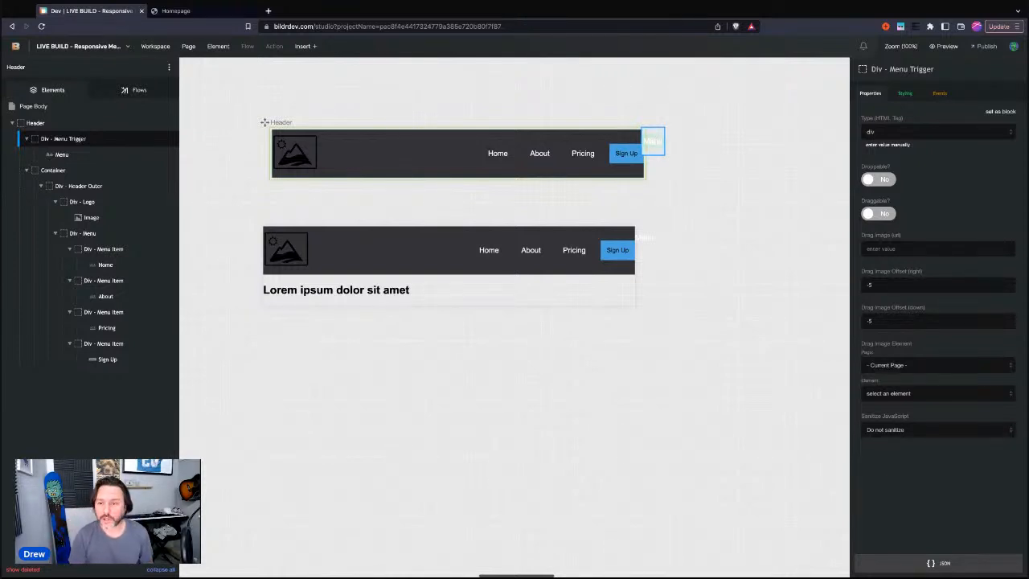
click(905, 93)
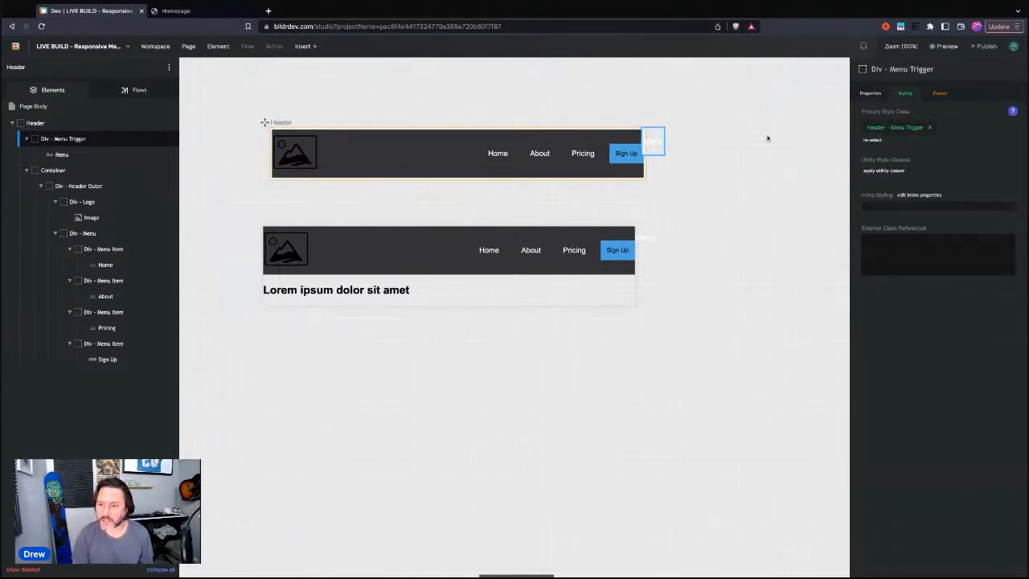
click(901, 130)
click(969, 179)
text(co)
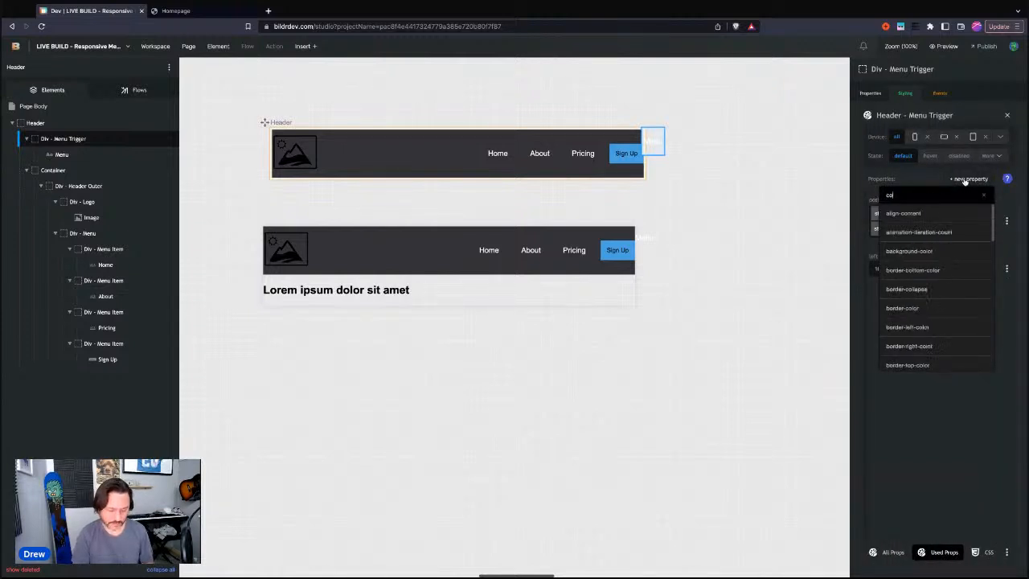
text(lor)
key(Return)
text(black)
key(Return)
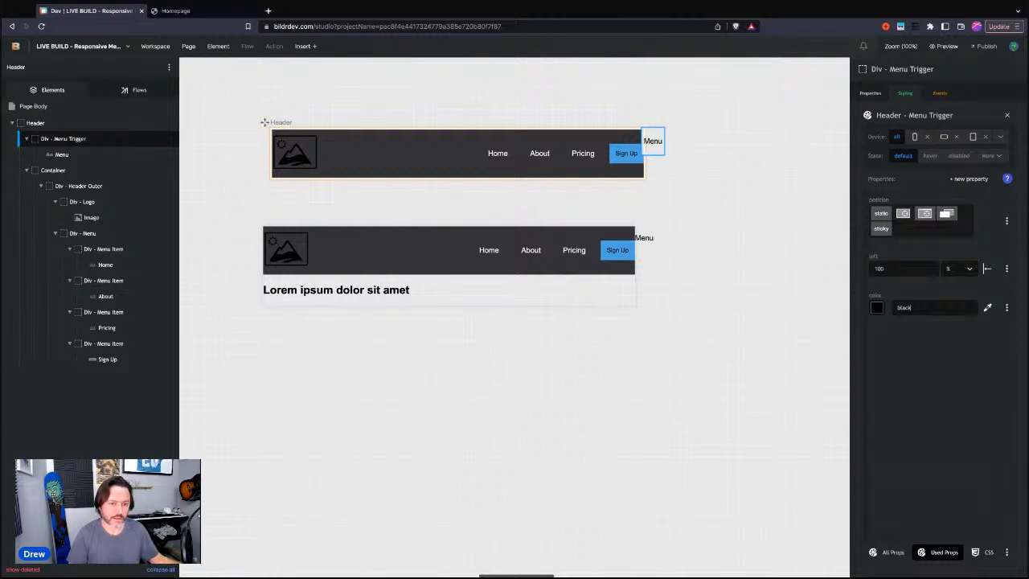
scroll(563, 520, up, 1)
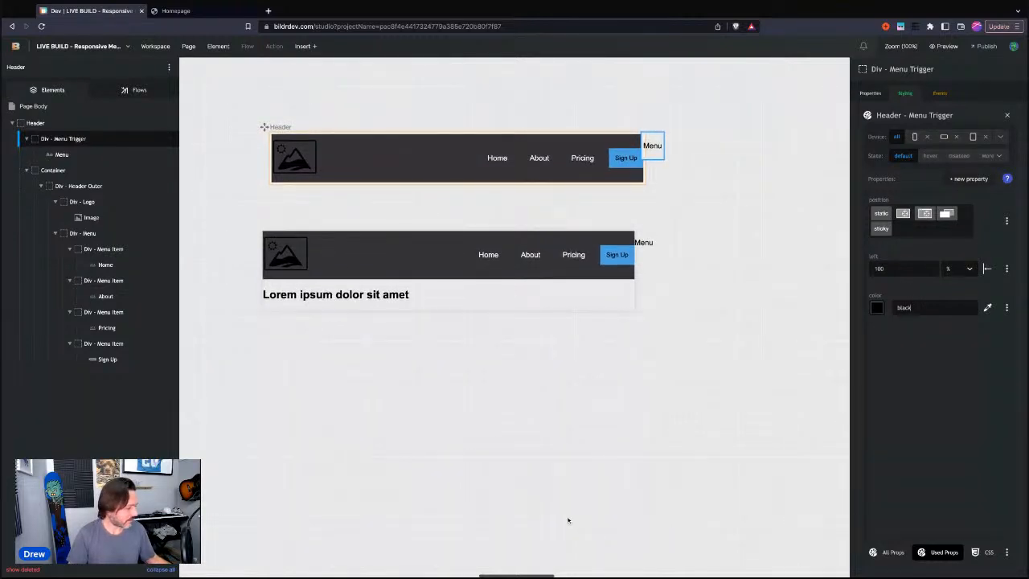
scroll(567, 520, down, 1)
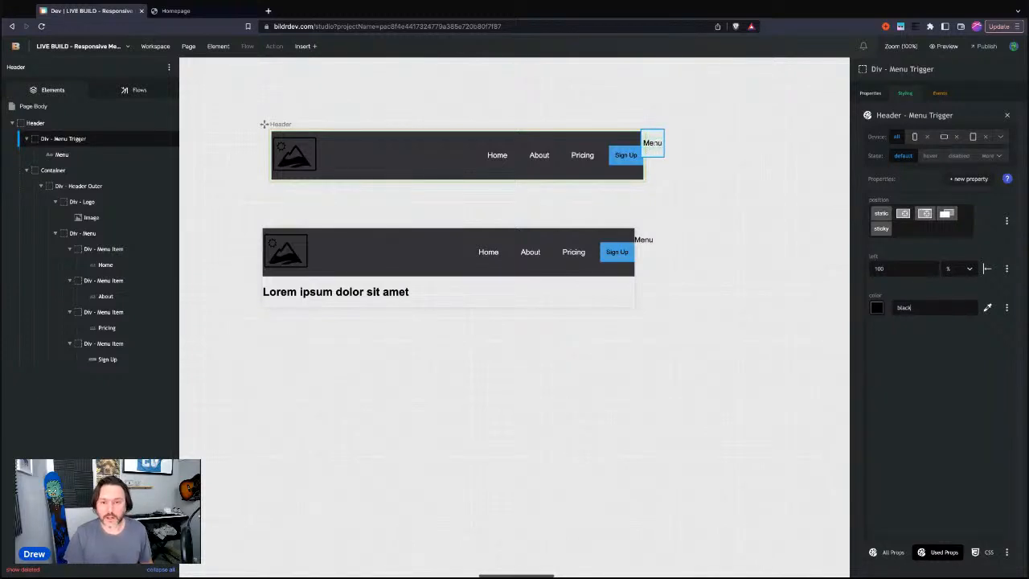
Switch to the Homepage preview and examine where the Menu trigger sits at desktop width and at phone width
key(ctrl+Tab)
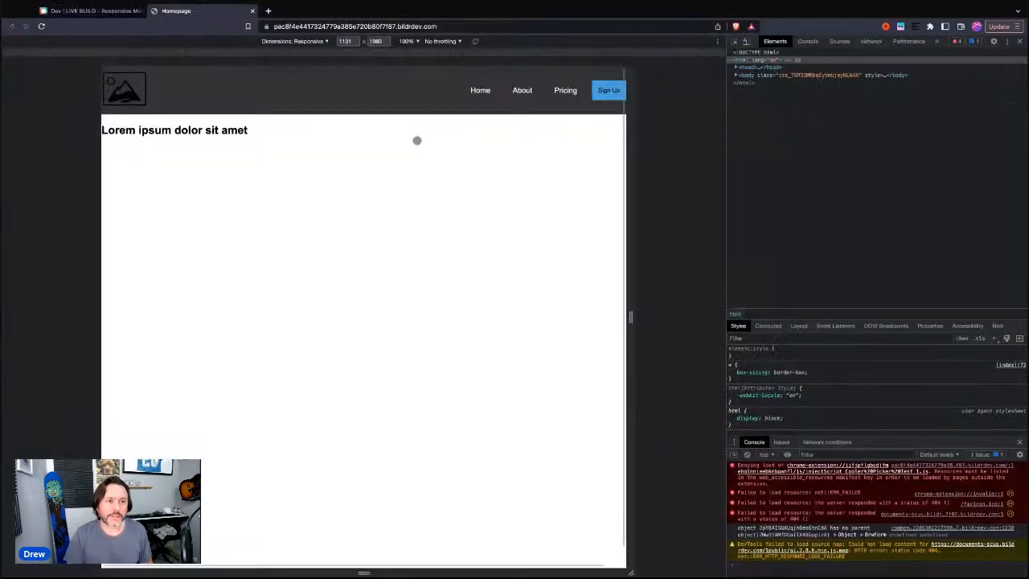
scroll(531, 167, right, 2)
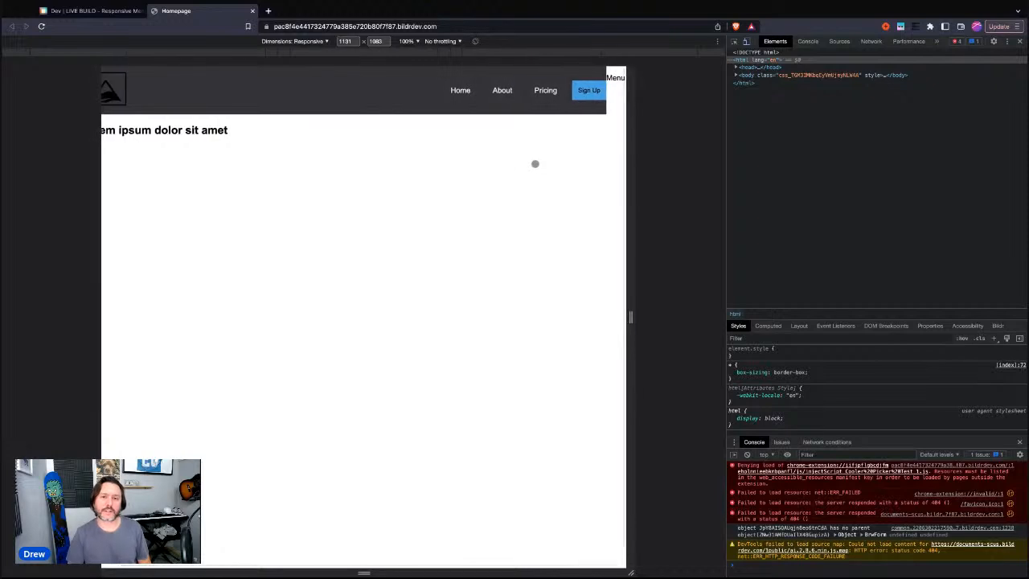
scroll(526, 167, left, 1)
scroll(527, 167, right, 1)
scroll(527, 166, left, 2)
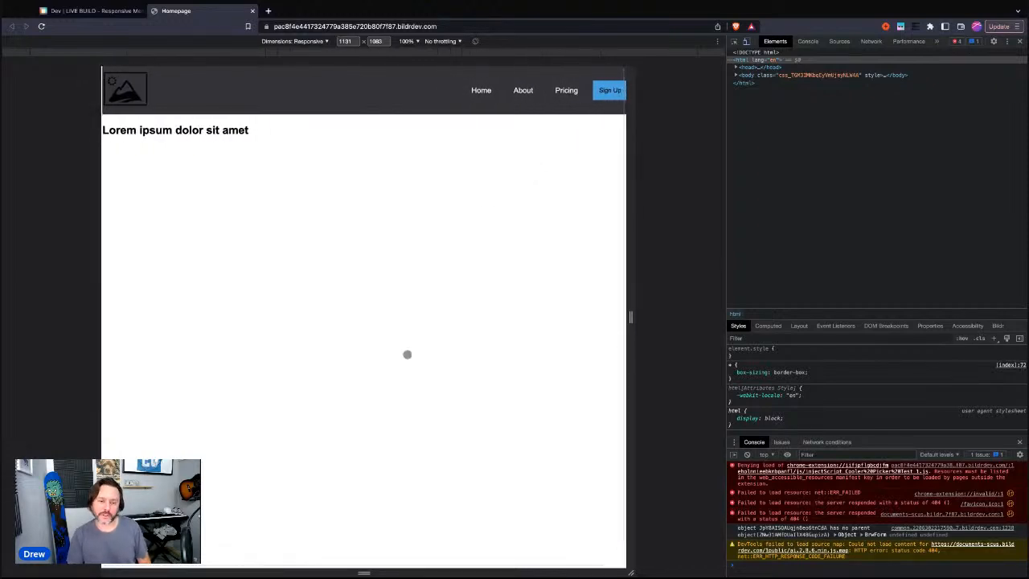
scroll(427, 414, right, 2)
scroll(427, 414, left, 1)
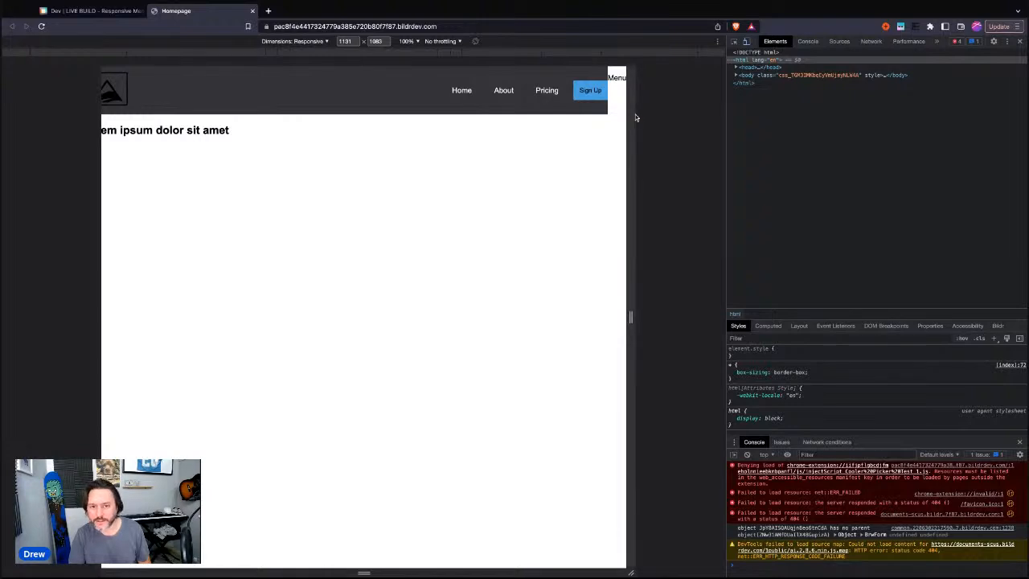
scroll(522, 210, left, 2)
drag(633, 210, 461, 210)
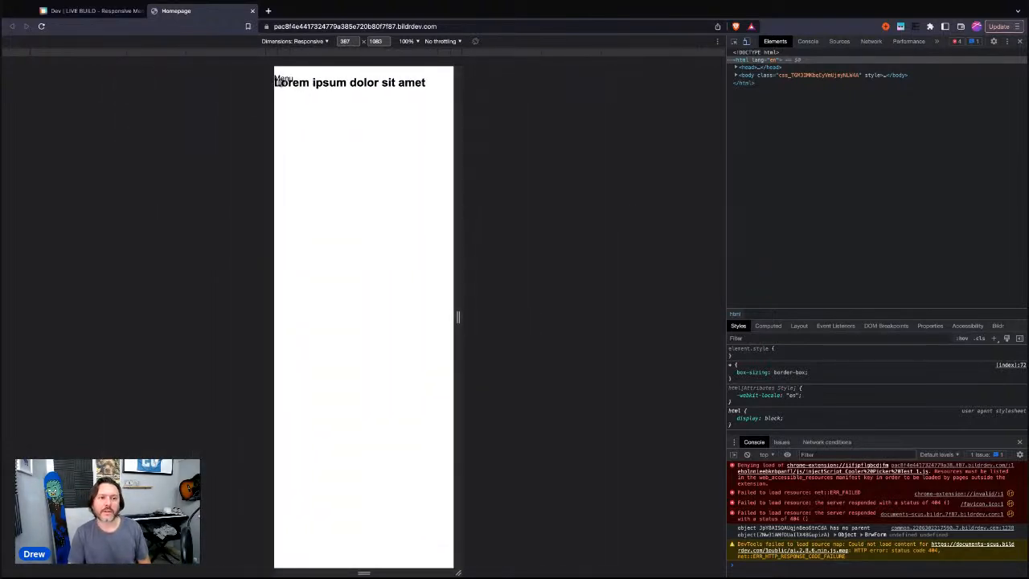
Back in the studio, add a display property to the Header - Menu Trigger class, set to none for all devices and block on tablet
click(93, 10)
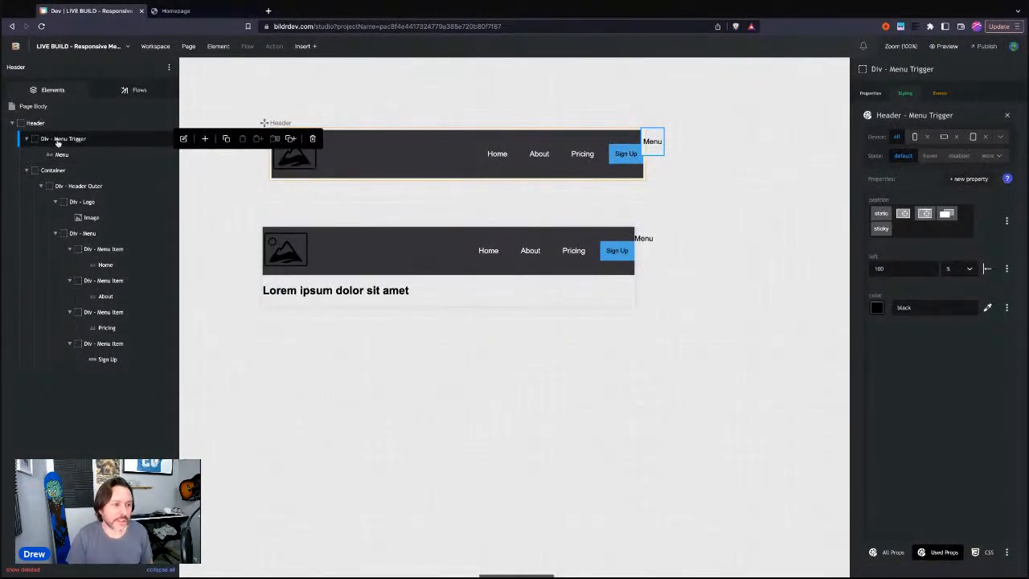
click(905, 94)
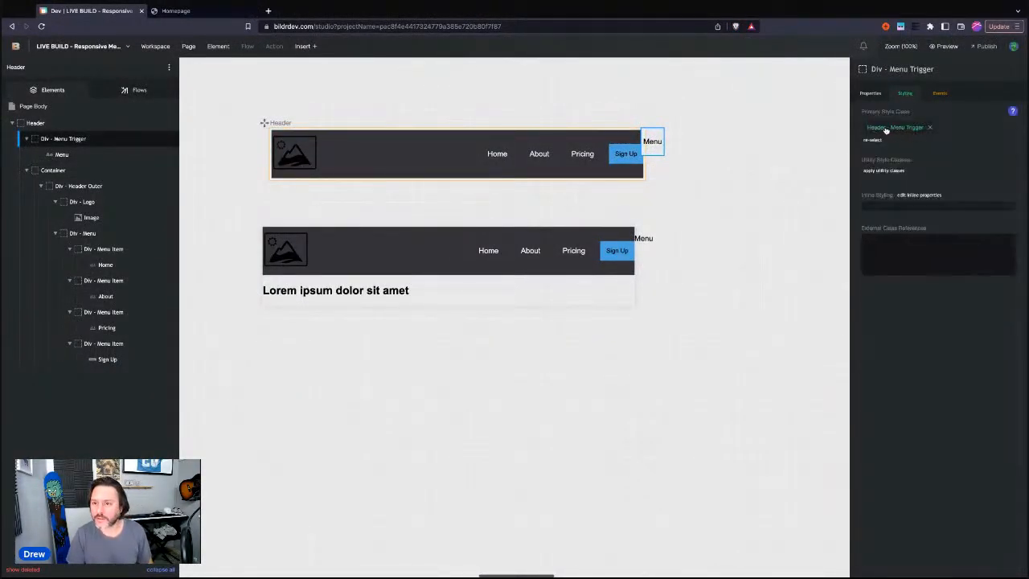
click(896, 128)
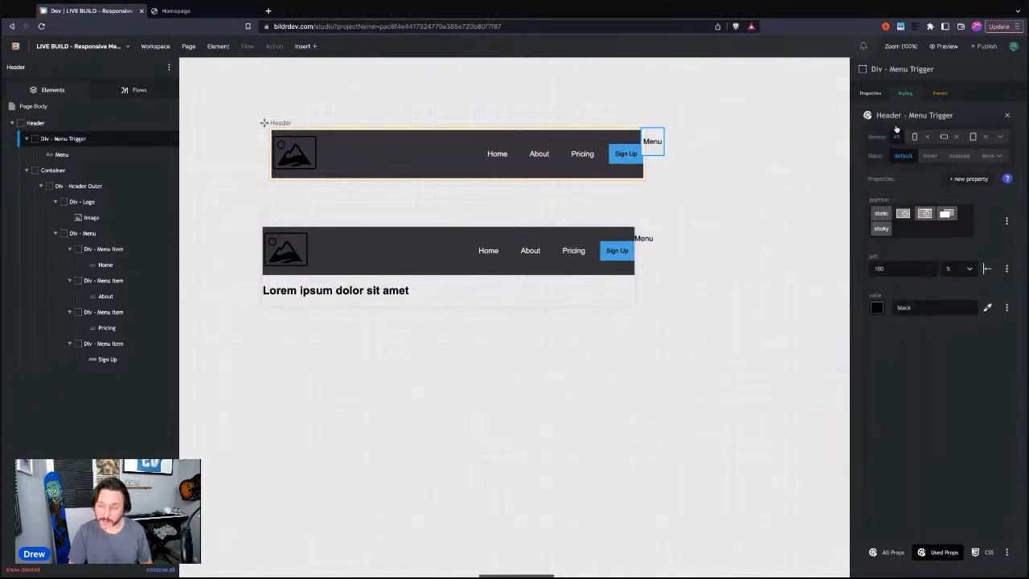
click(969, 179)
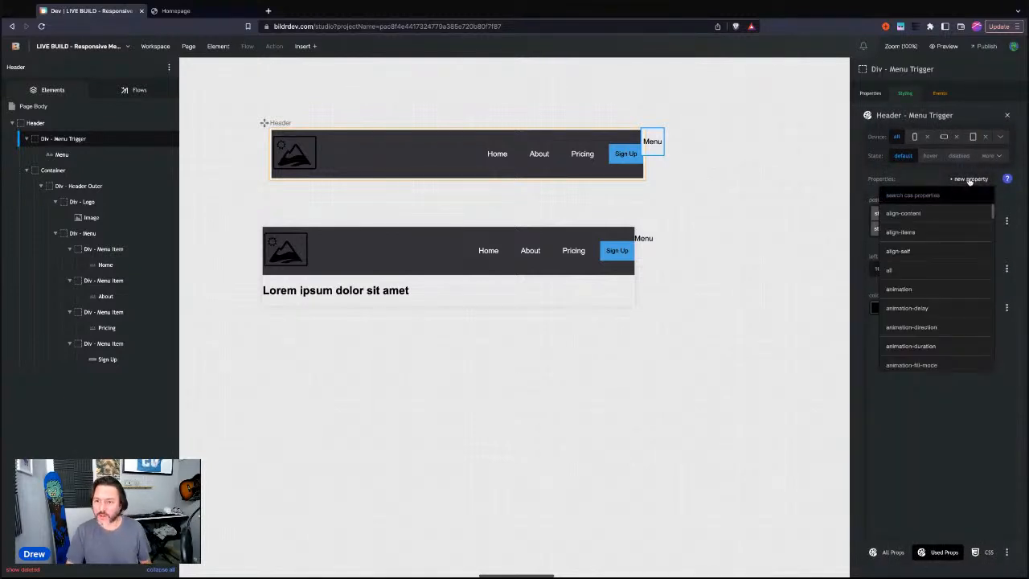
text(dis)
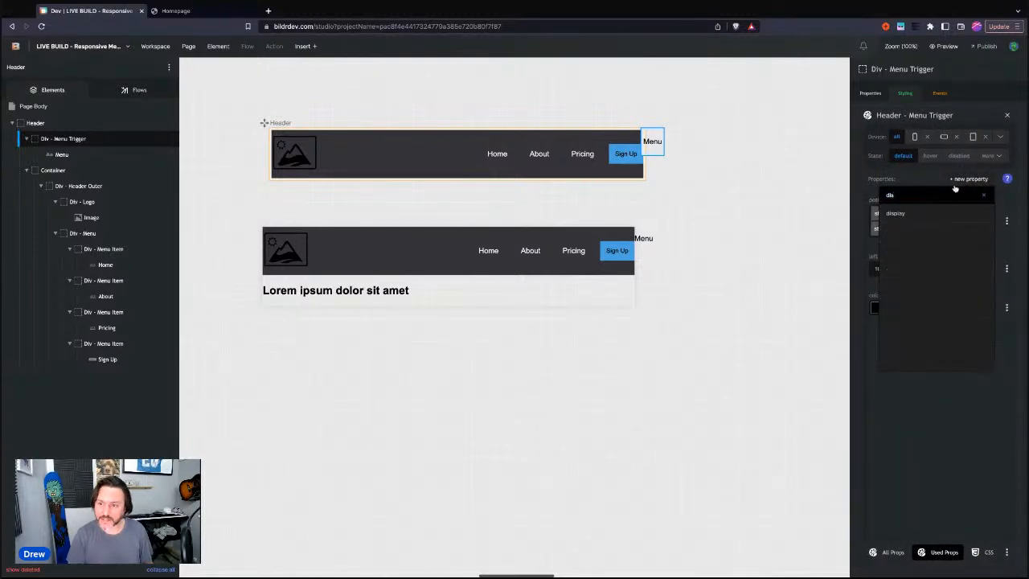
click(916, 213)
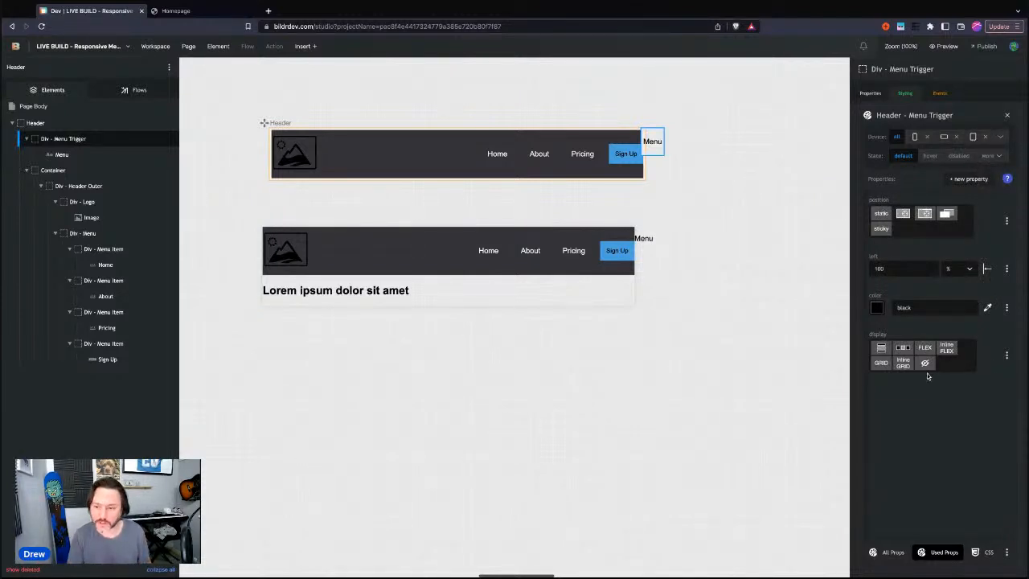
click(881, 347)
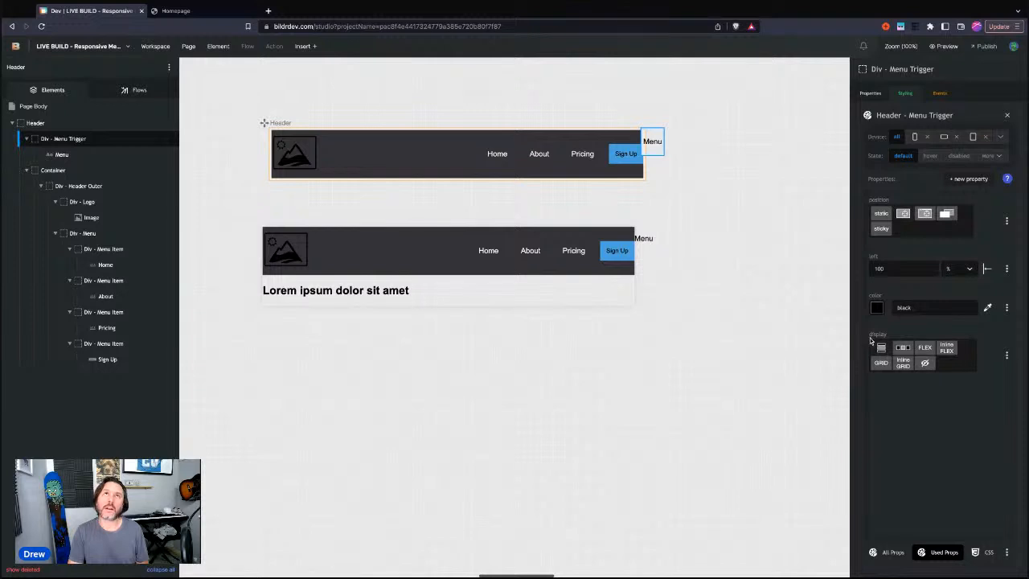
click(924, 363)
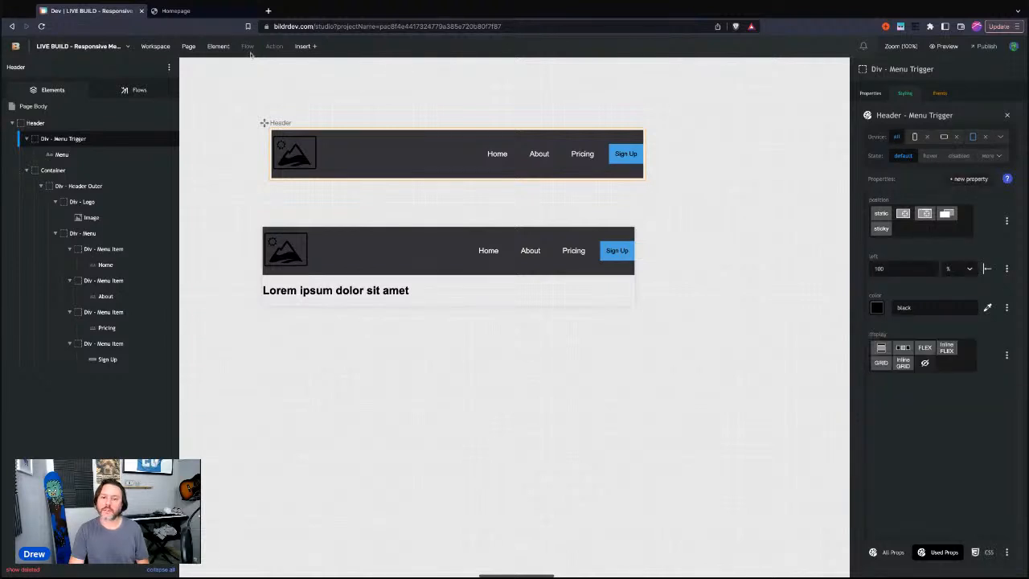
Check the Menu trigger's visibility in the Homepage preview at desktop and phone widths
click(177, 10)
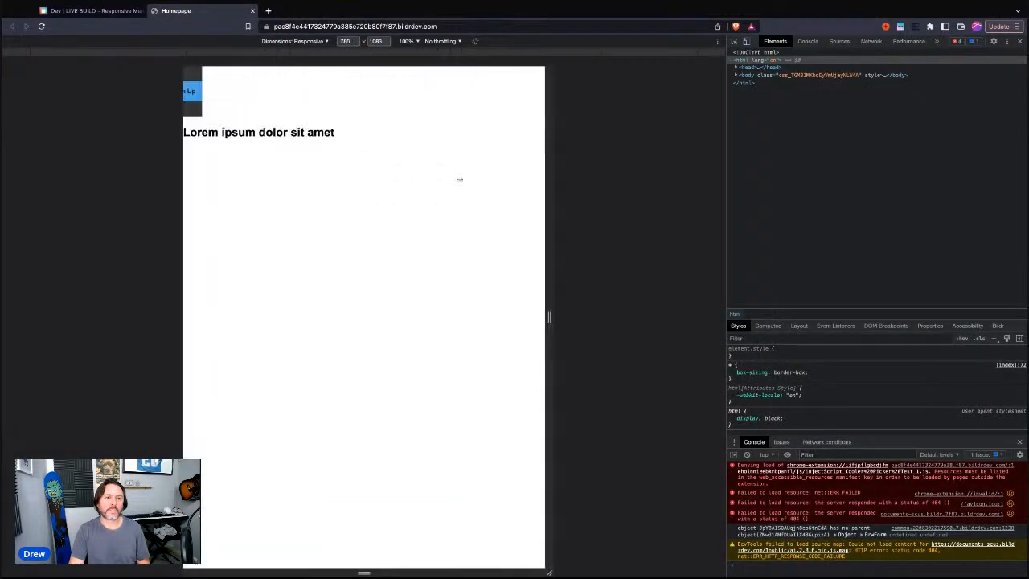
scroll(506, 218, right, 3)
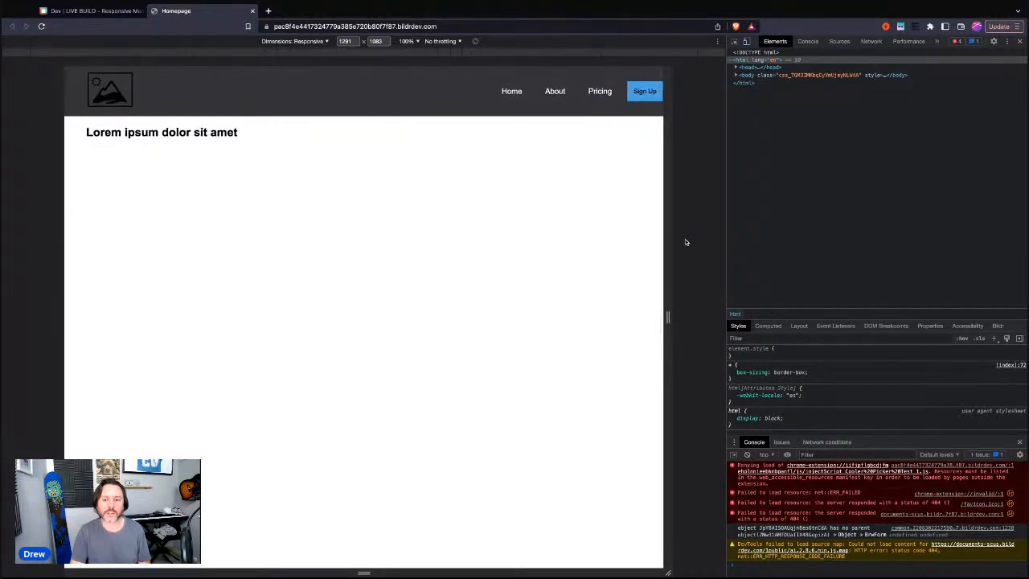
drag(672, 239, 434, 241)
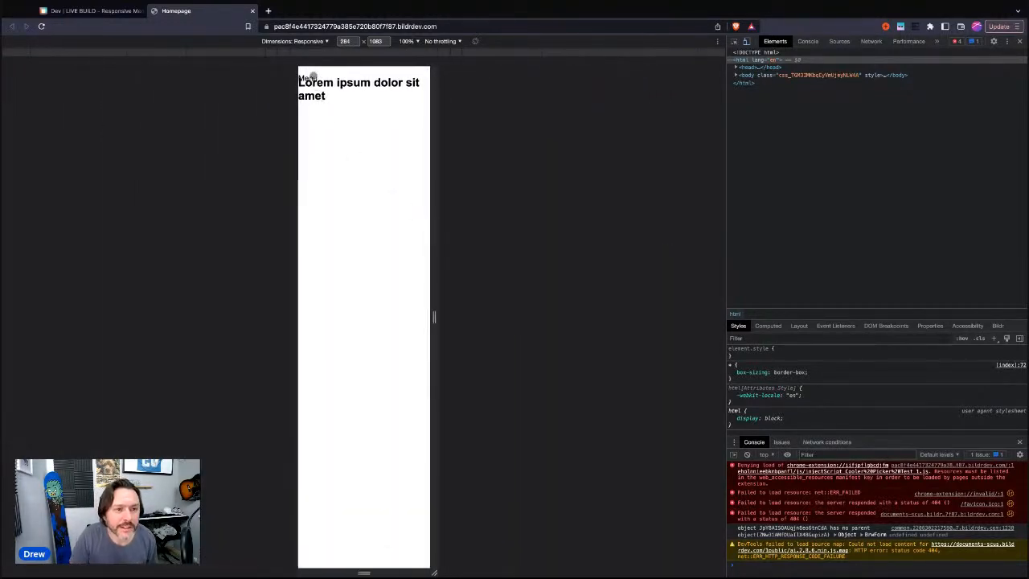
drag(433, 153, 617, 152)
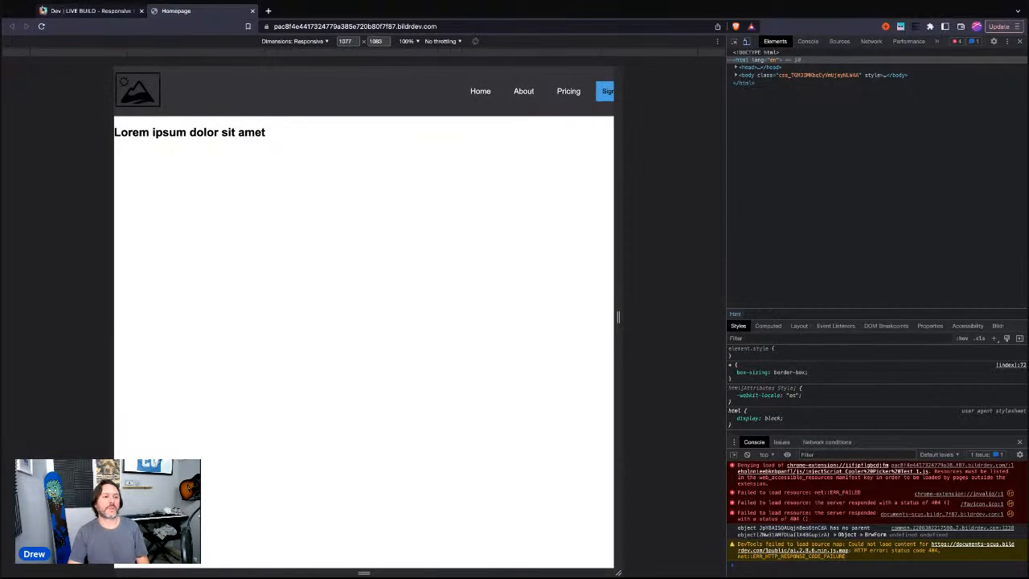
In the studio, add an inline margin-top of 2 em to the Homepage's "Lorem ipsum dolor sit amet" heading
click(91, 12)
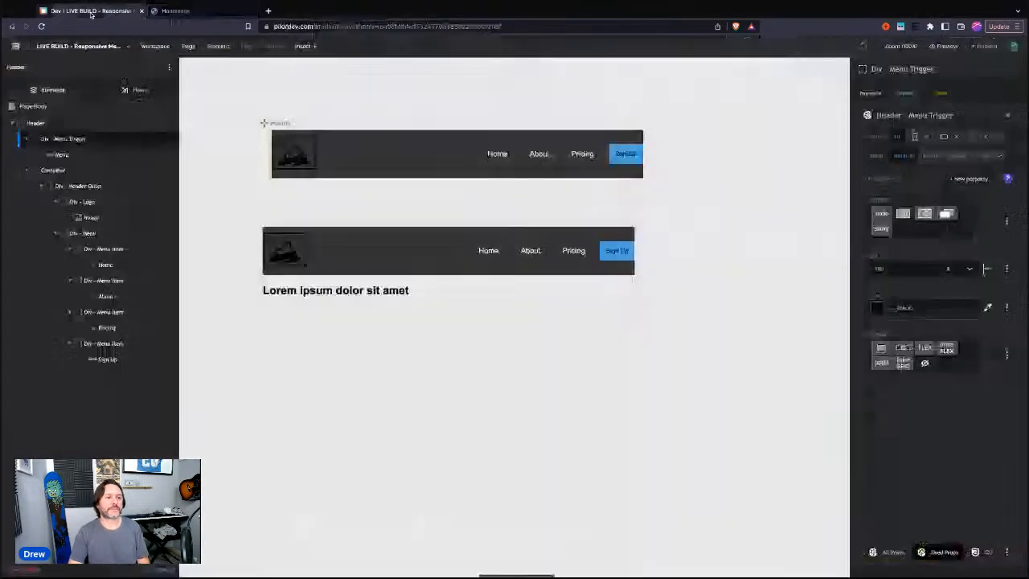
click(354, 285)
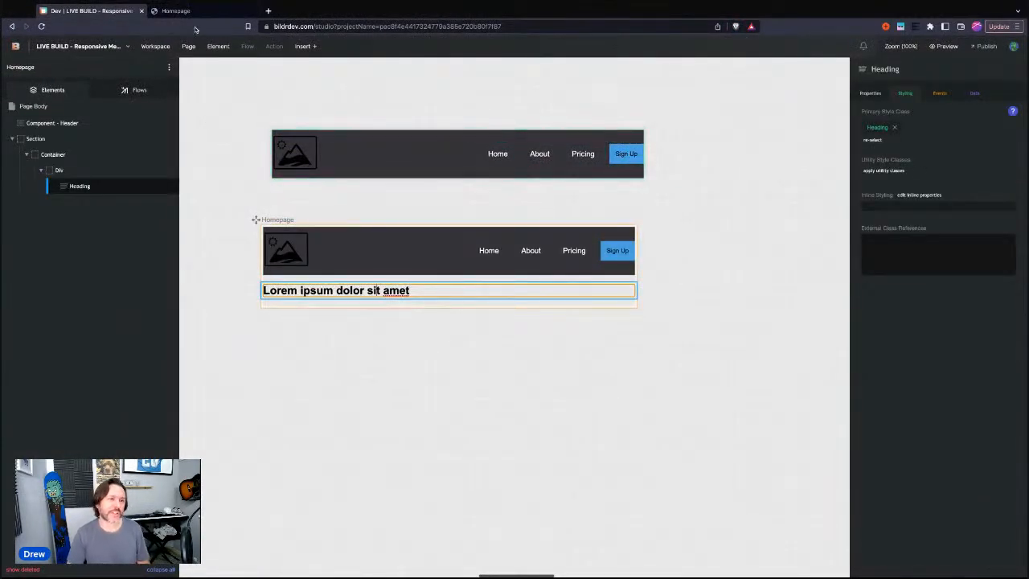
click(175, 10)
drag(616, 148, 444, 148)
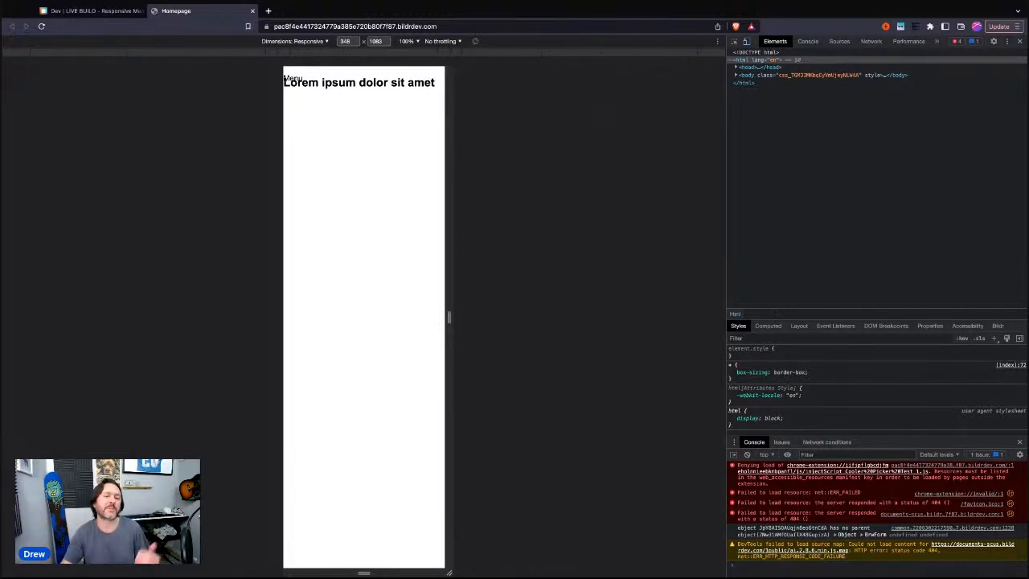
click(103, 11)
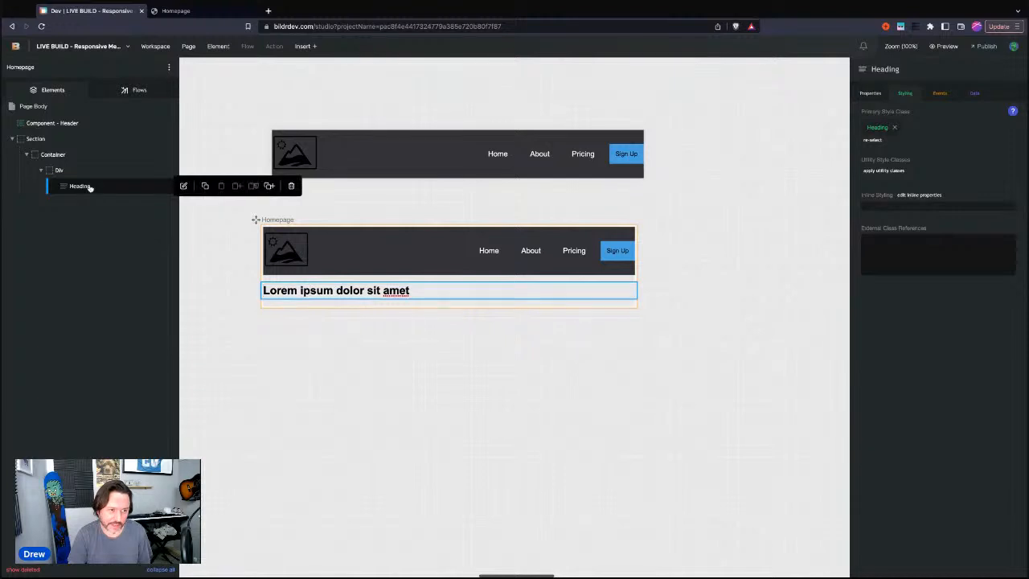
click(929, 196)
click(968, 135)
text(mar)
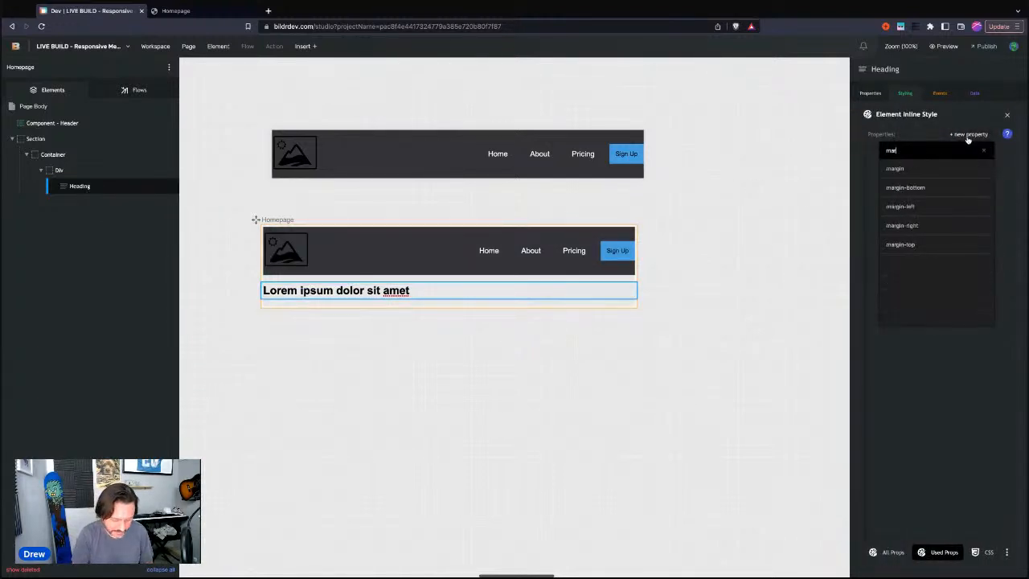
text(gin-top)
click(940, 168)
text(2)
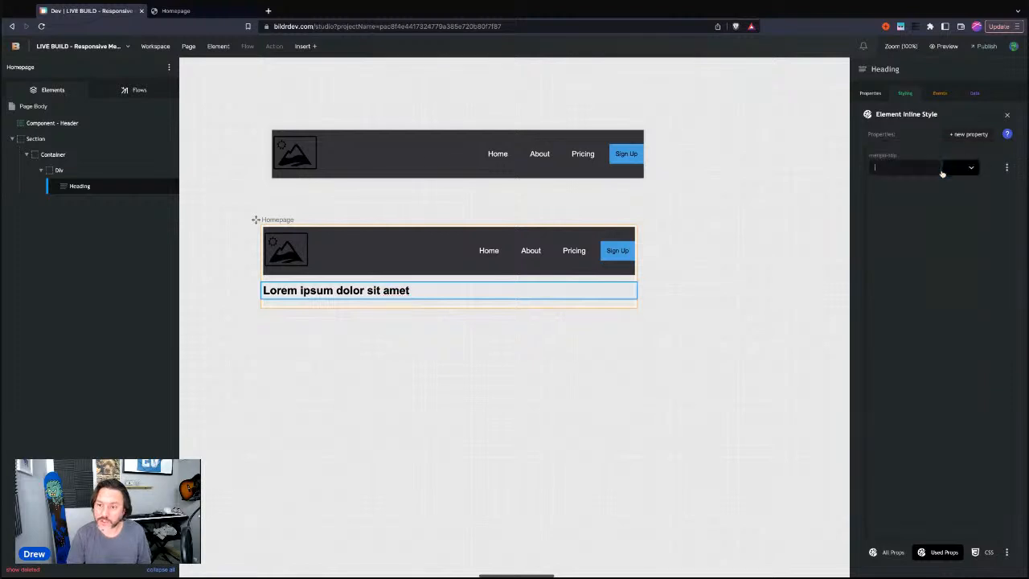
click(972, 168)
click(952, 254)
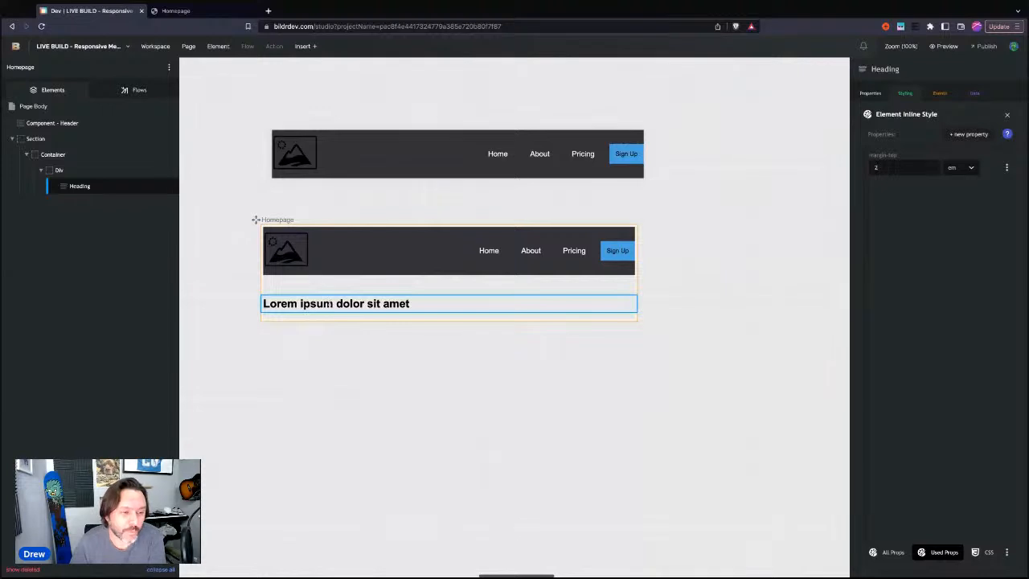
Examine the heading spacing and Menu trigger in the Homepage preview across phone and desktop widths
click(206, 16)
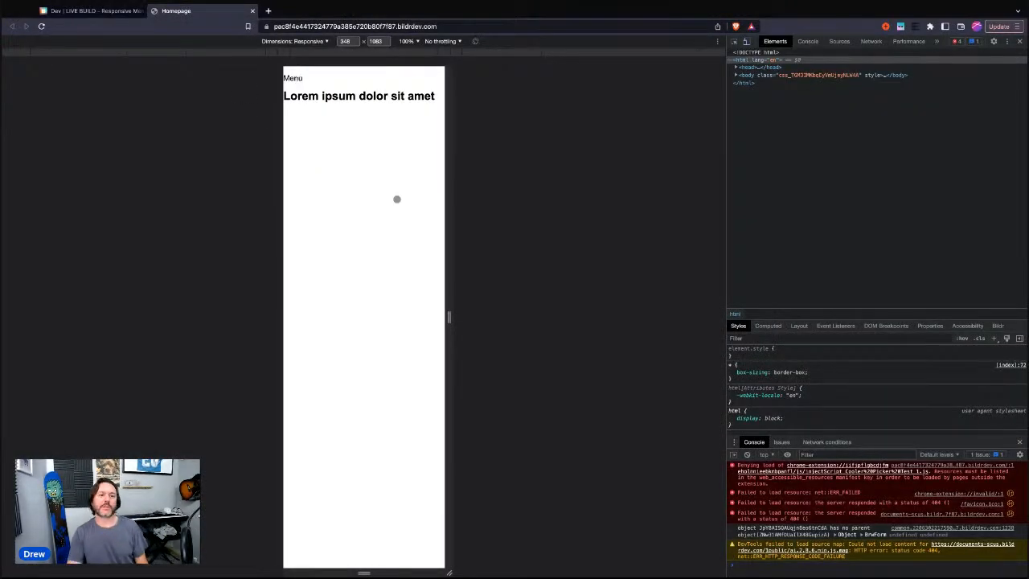
double_click(448, 158)
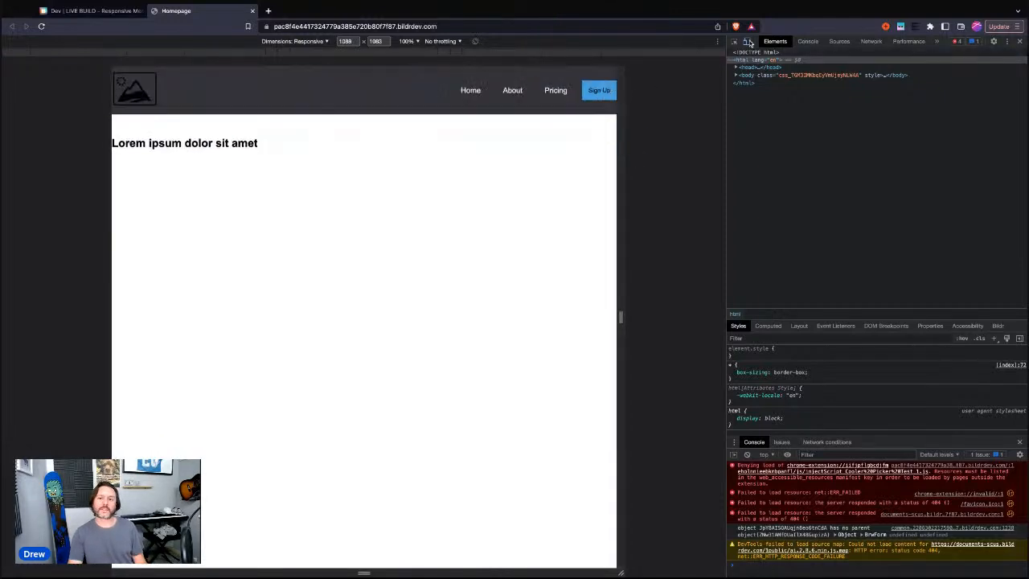
click(748, 41)
click(747, 41)
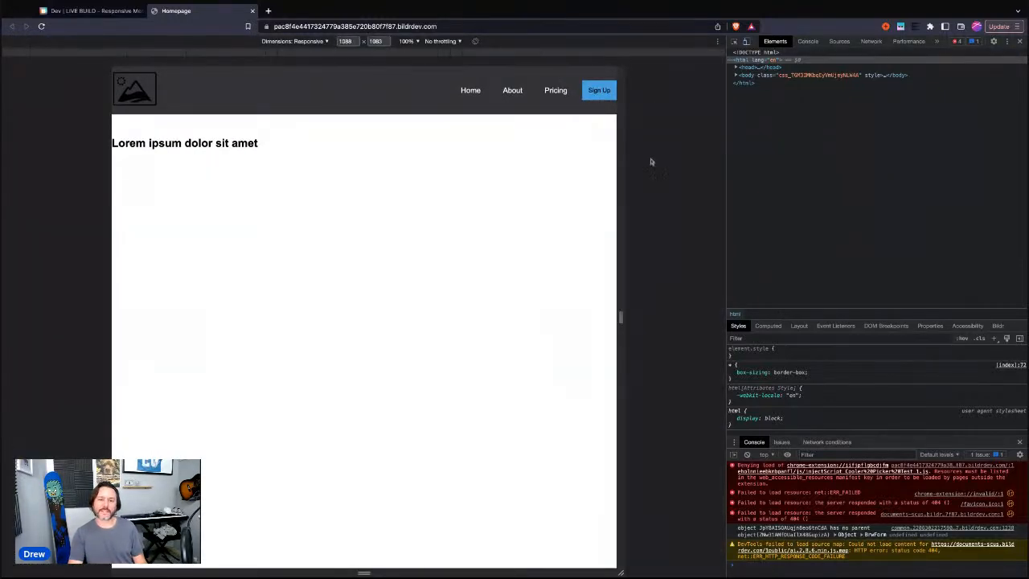
drag(620, 163, 237, 107)
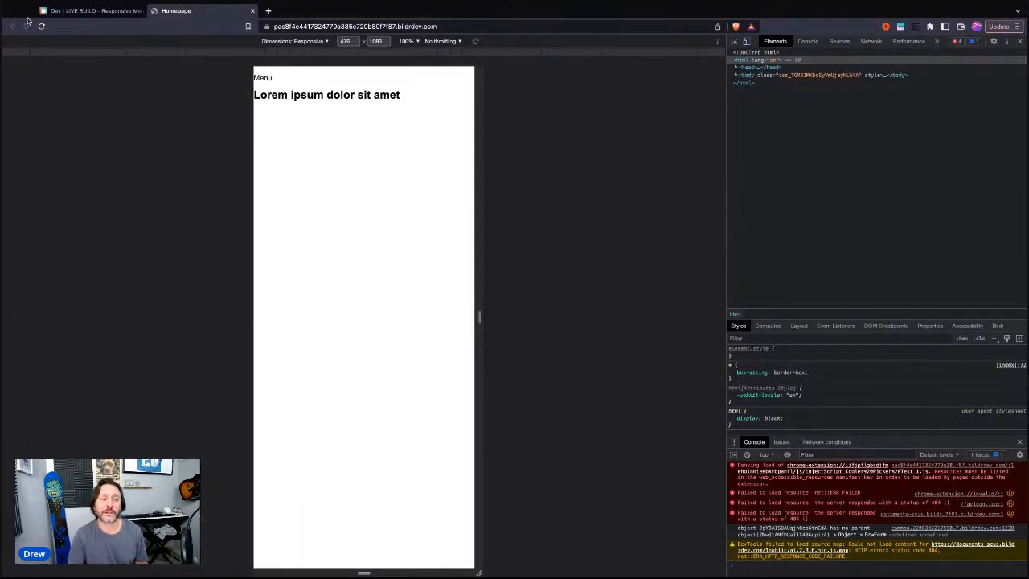
Back in the studio, create a flow named "Show - Mobile Menu" on the Header page
key(ctrl+shift+Tab)
click(344, 162)
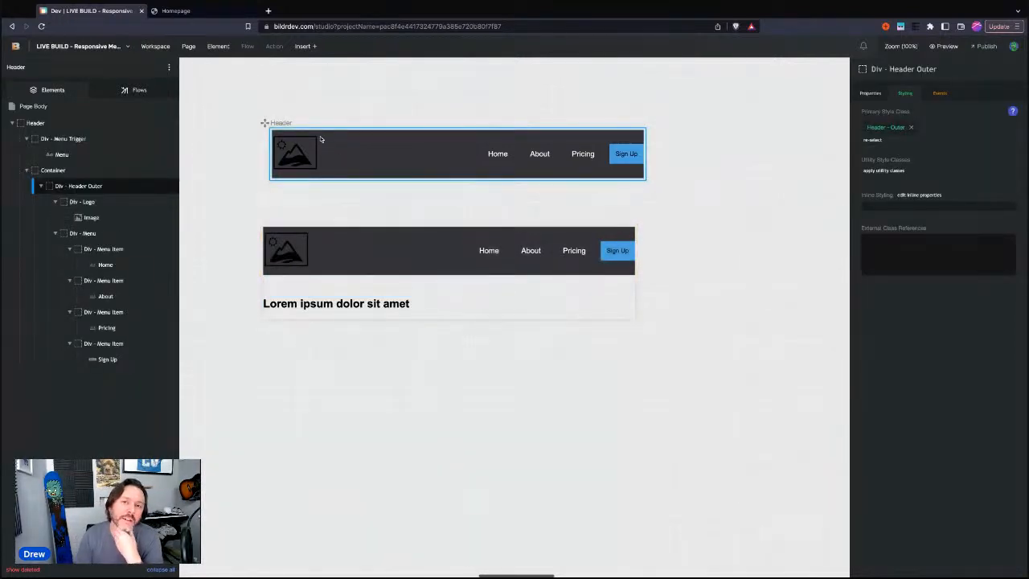
click(133, 90)
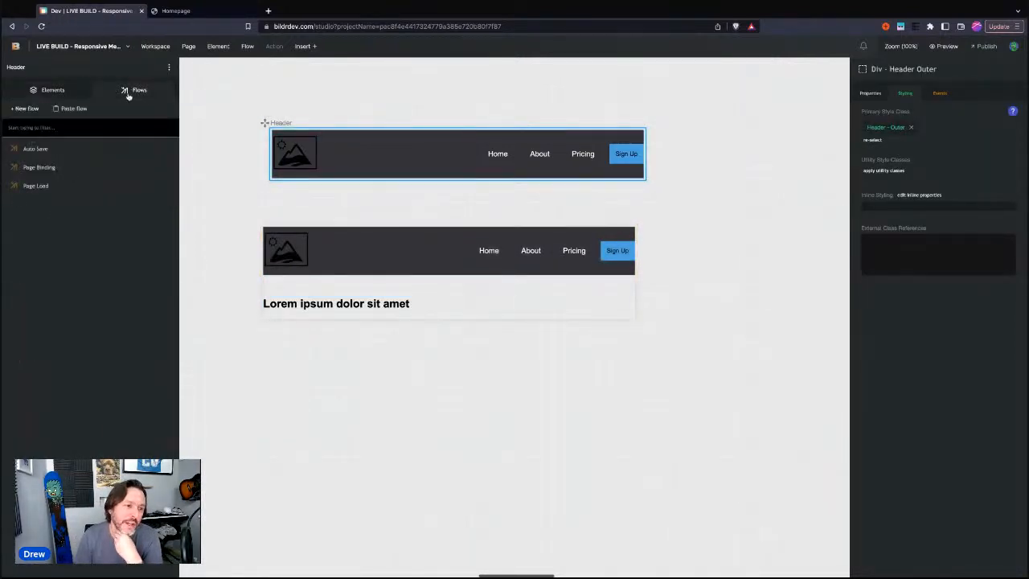
click(20, 108)
text(Show)
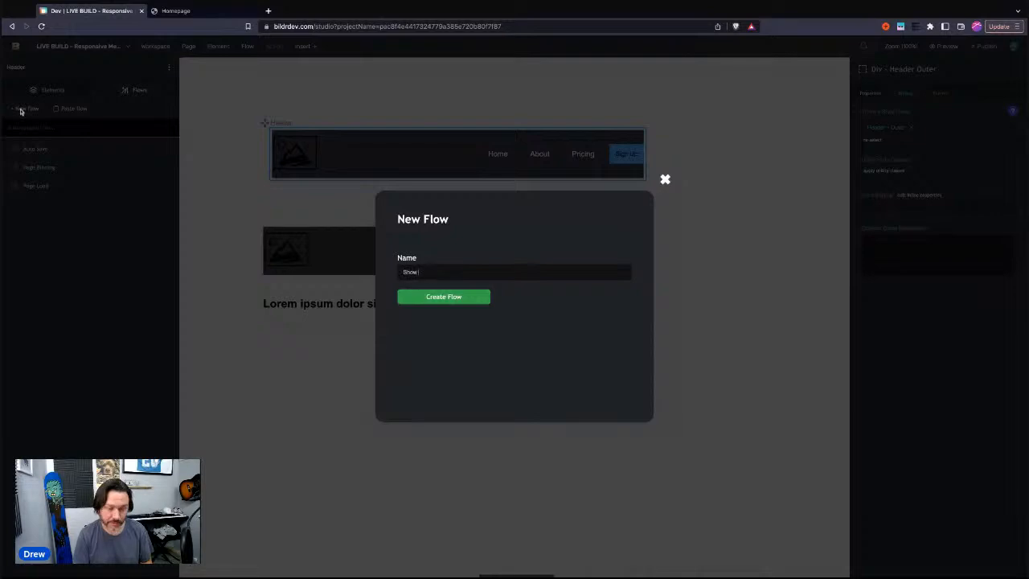
text( - Mobile Menu)
key(Return)
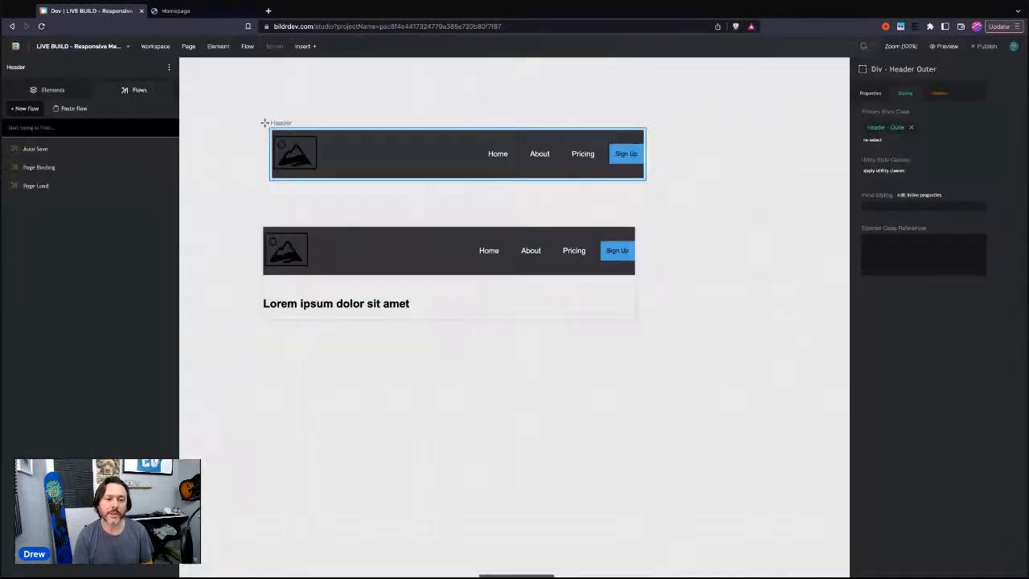
Create a second Header flow named "Hide - Mobile Menu"
click(21, 110)
text(Hid)
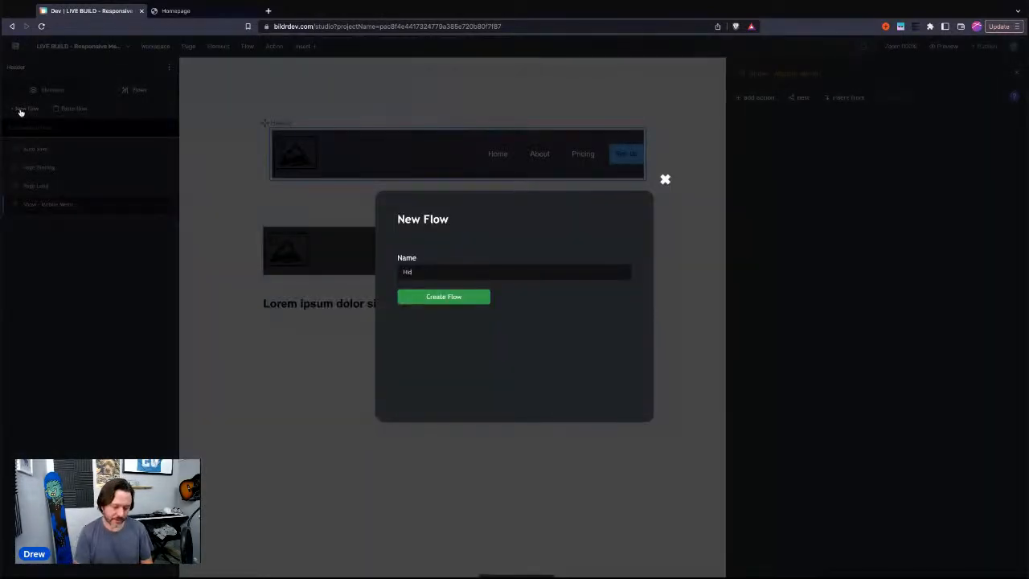
text(e - Mobile)
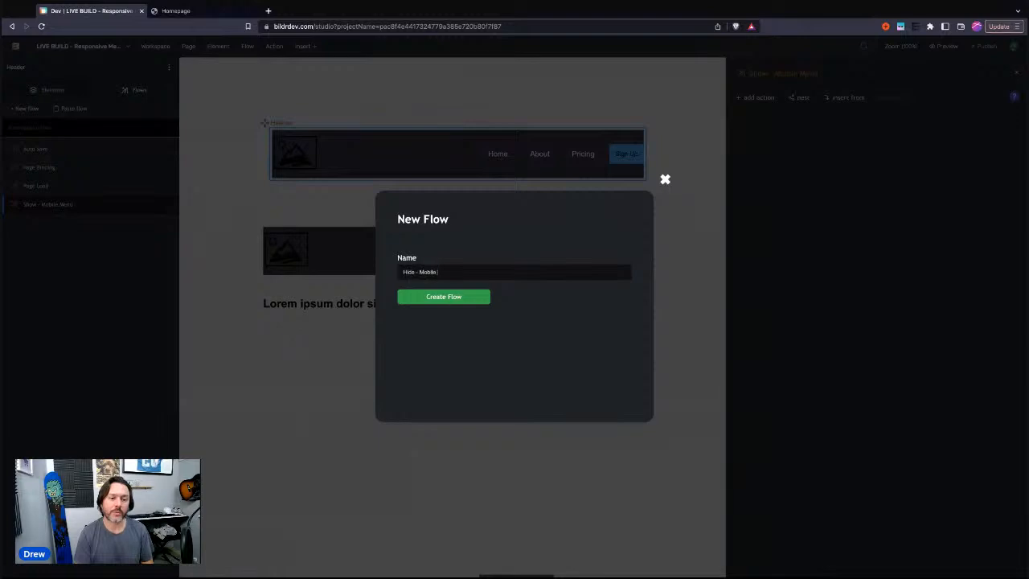
text( Menu)
key(Return)
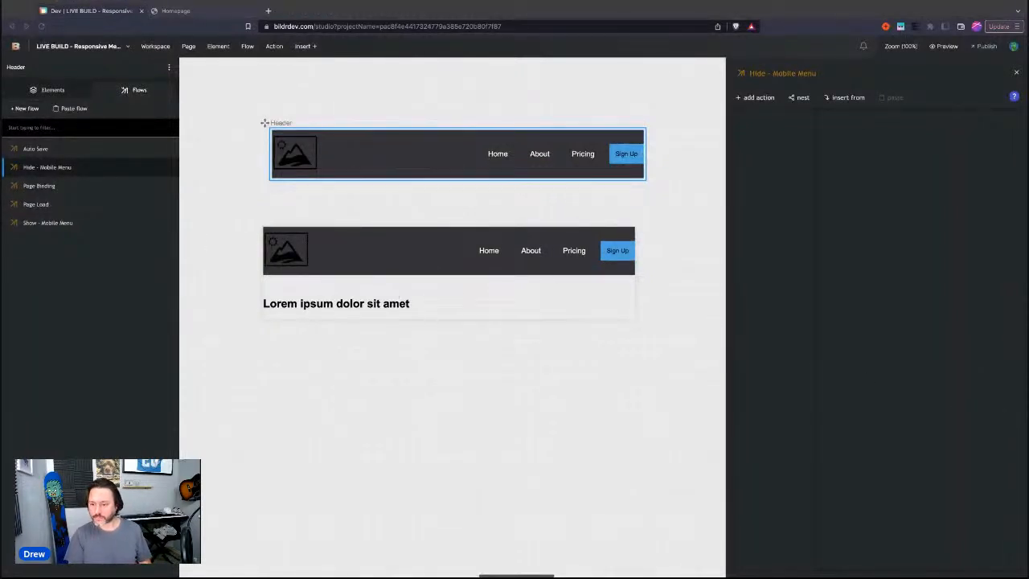
click(89, 64)
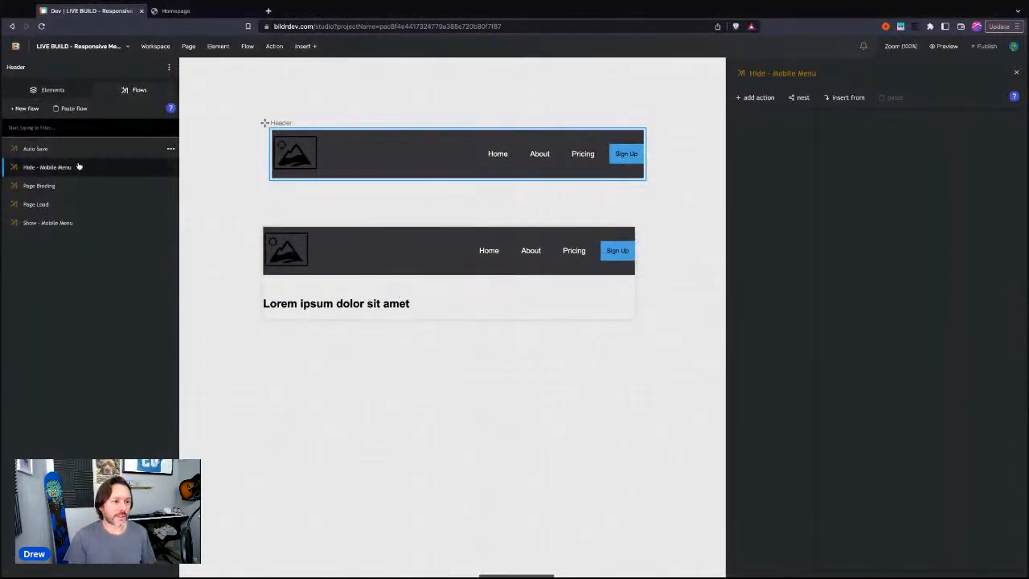
Add a remove style class action to the Show - Mobile Menu flow that takes Header - Hidden off the Header element
click(50, 223)
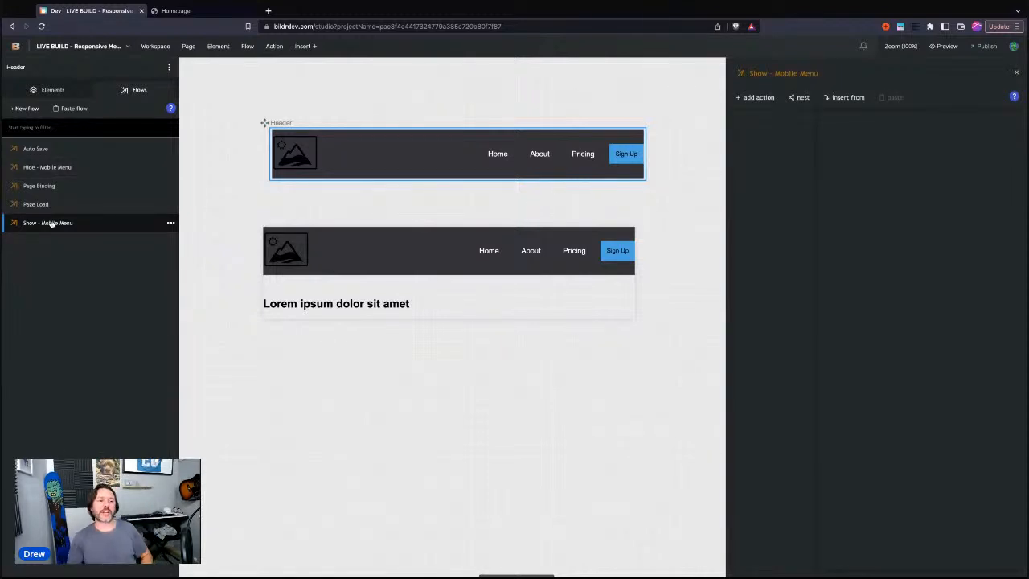
click(57, 95)
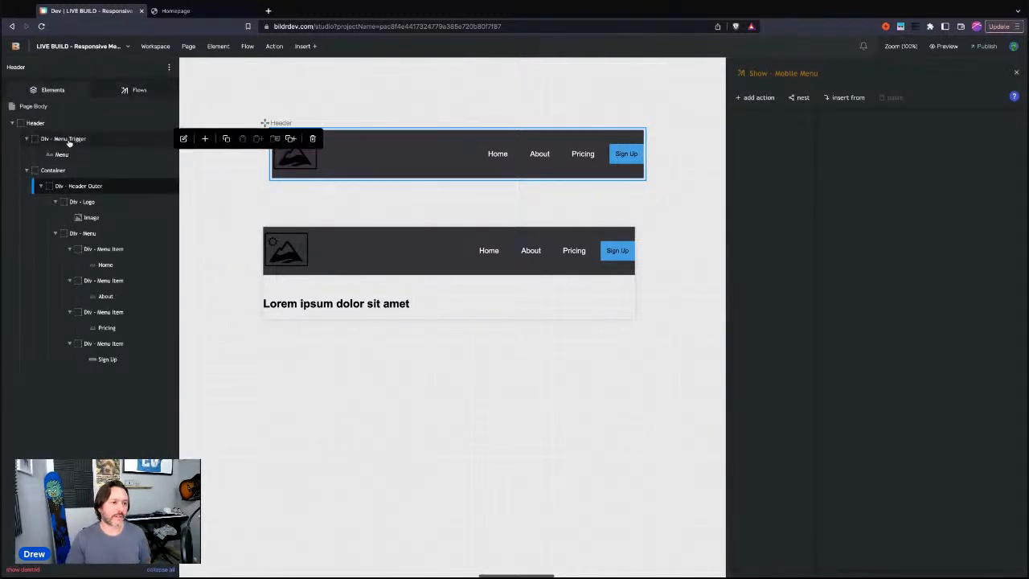
click(69, 140)
click(355, 138)
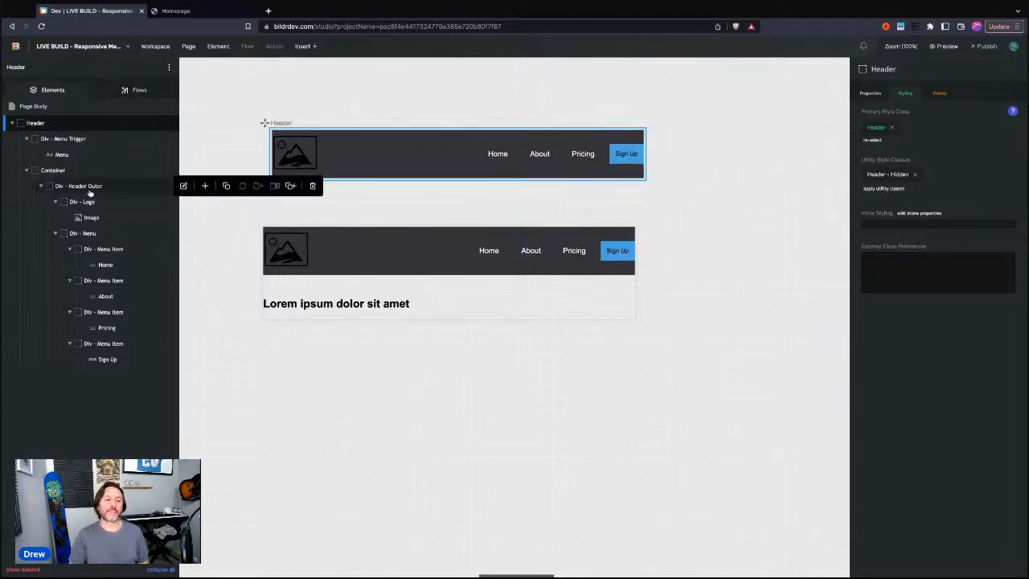
click(122, 91)
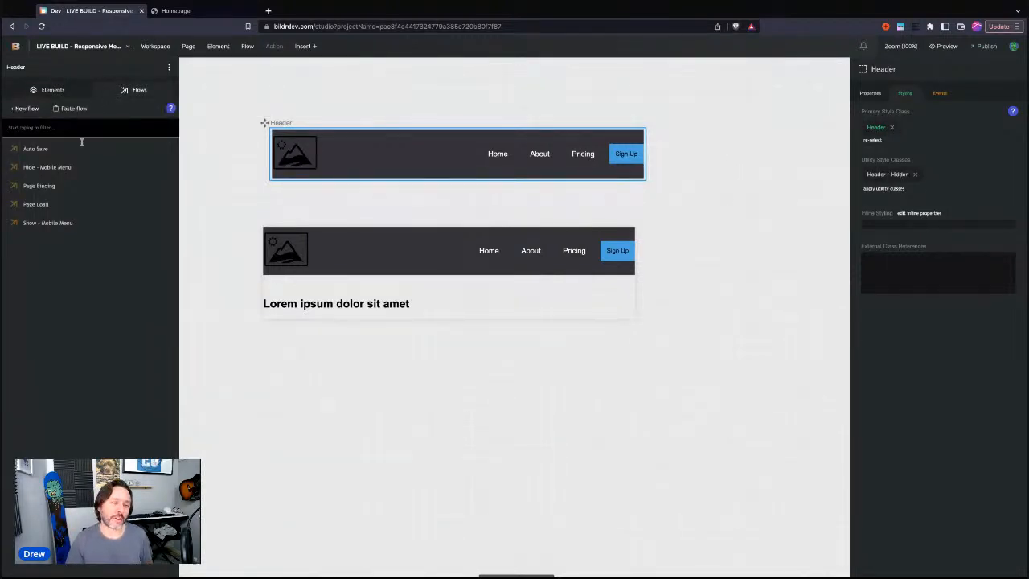
click(44, 225)
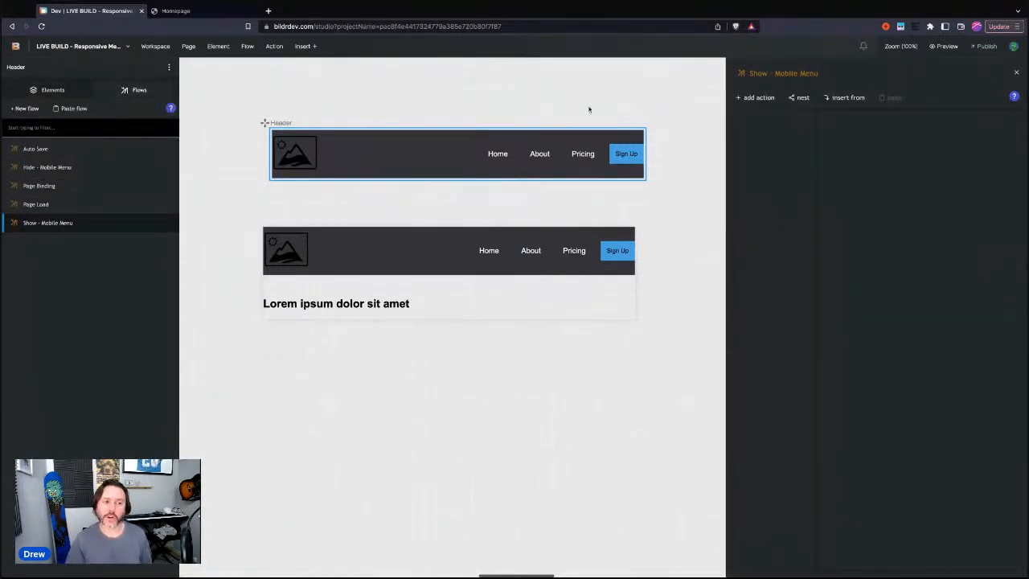
click(758, 98)
text(remove class)
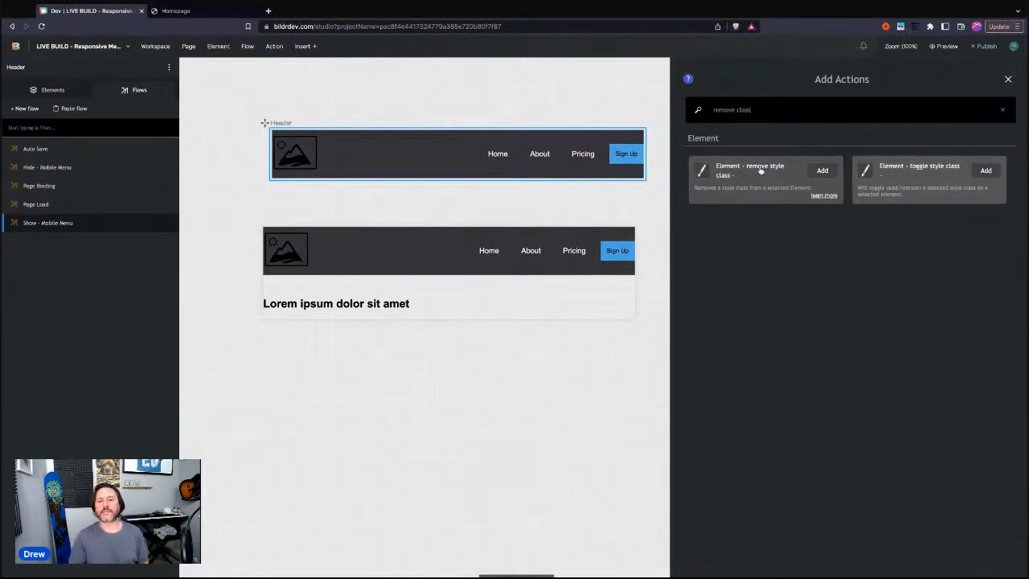
click(760, 169)
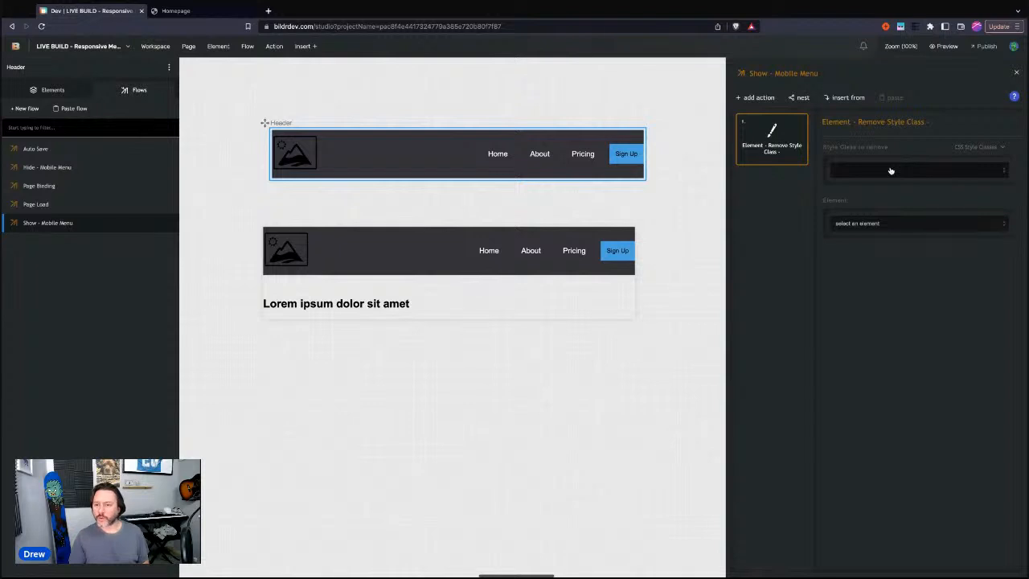
click(865, 222)
click(878, 249)
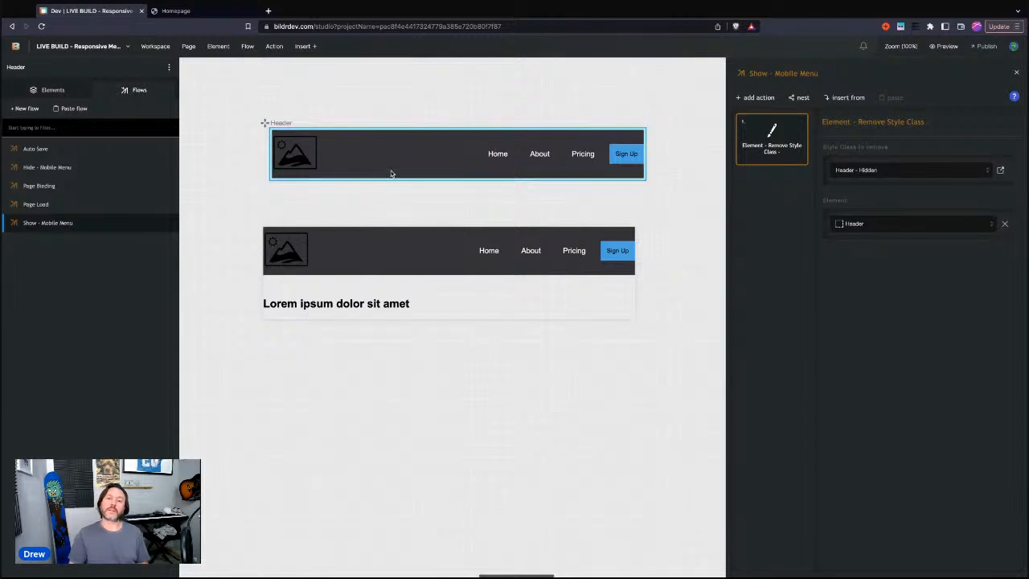
Add an add style class action to the Hide - Mobile Menu flow that applies Header - Hidden to the Header element
click(40, 171)
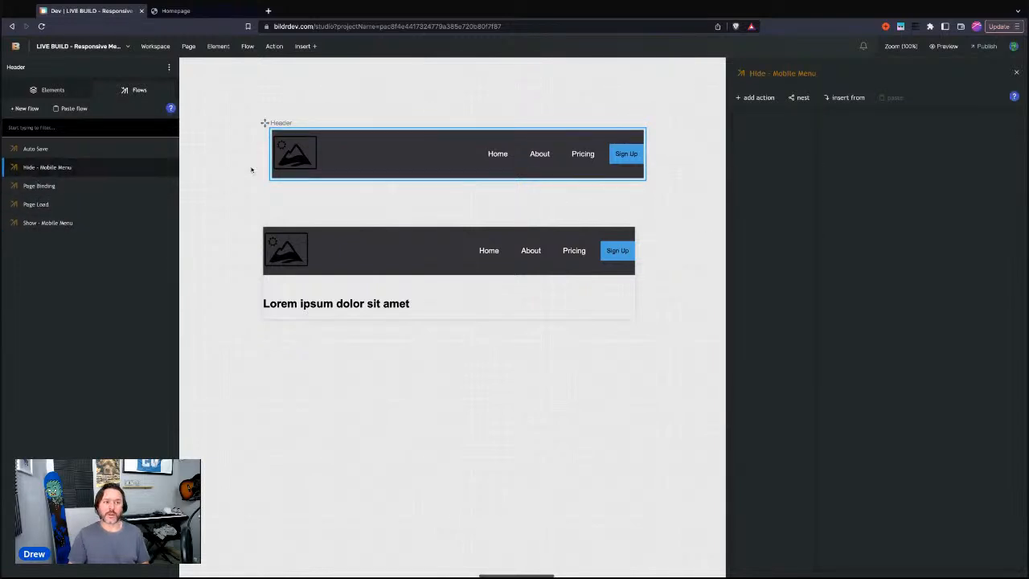
click(757, 99)
text(add class)
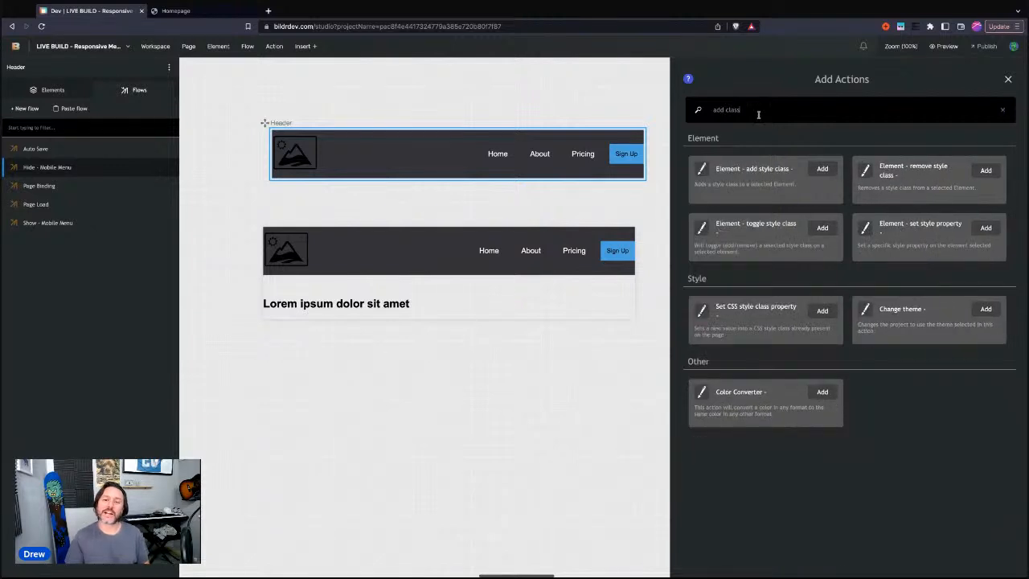
click(753, 179)
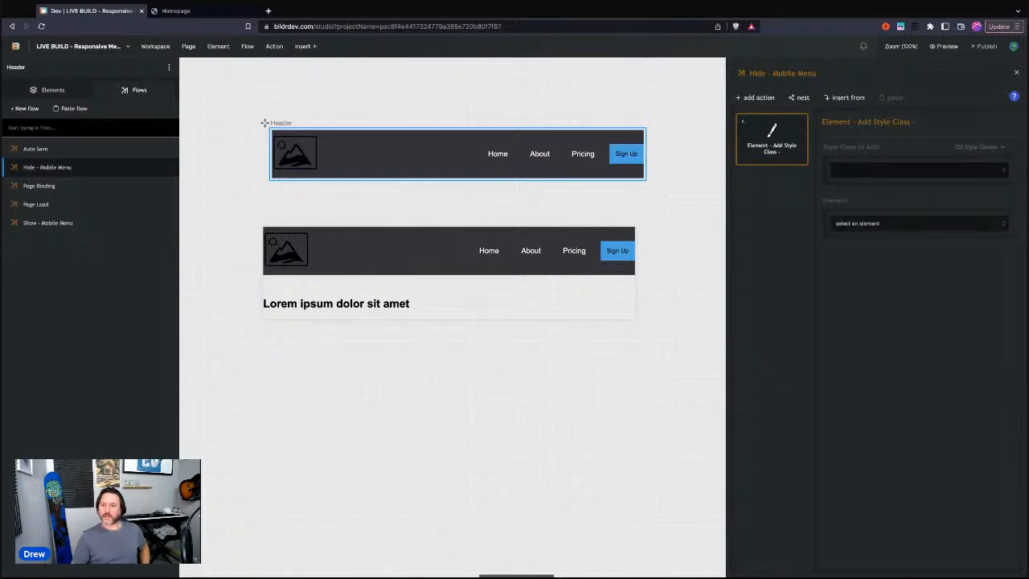
click(863, 222)
click(857, 248)
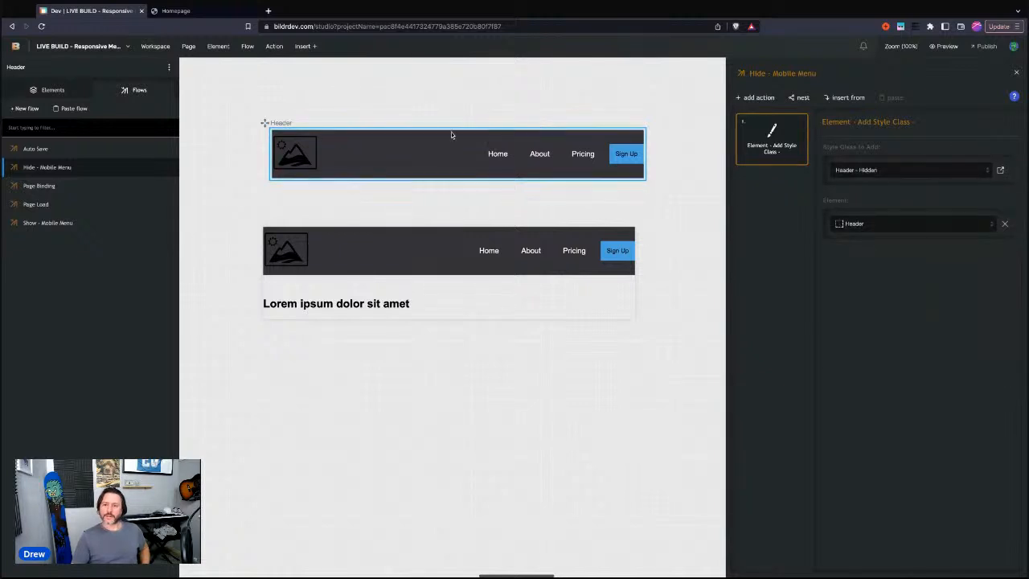
Assign the Show - Mobile Menu flow to the click event of the Menu Trigger div
click(48, 91)
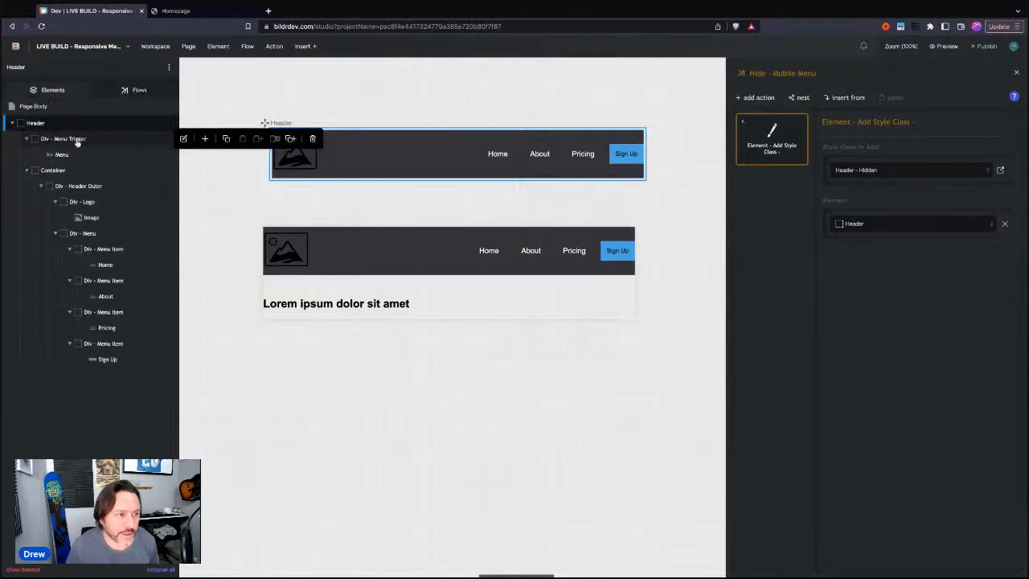
click(70, 139)
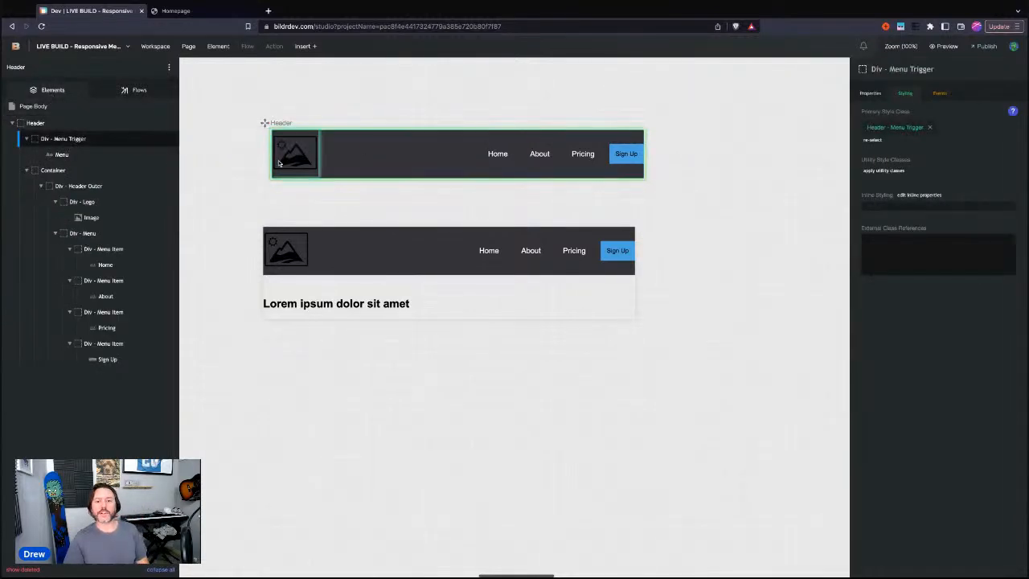
click(941, 94)
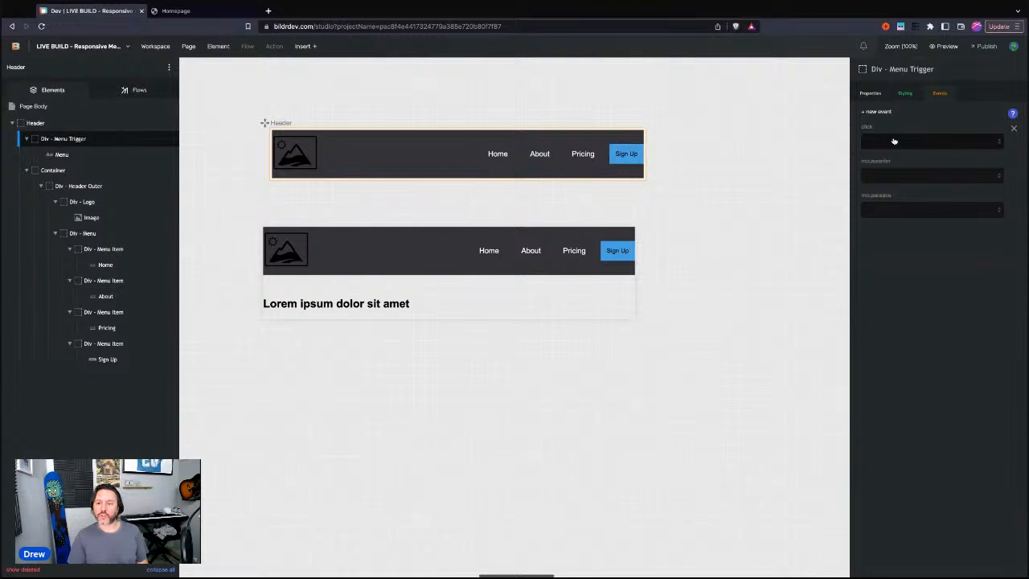
click(888, 191)
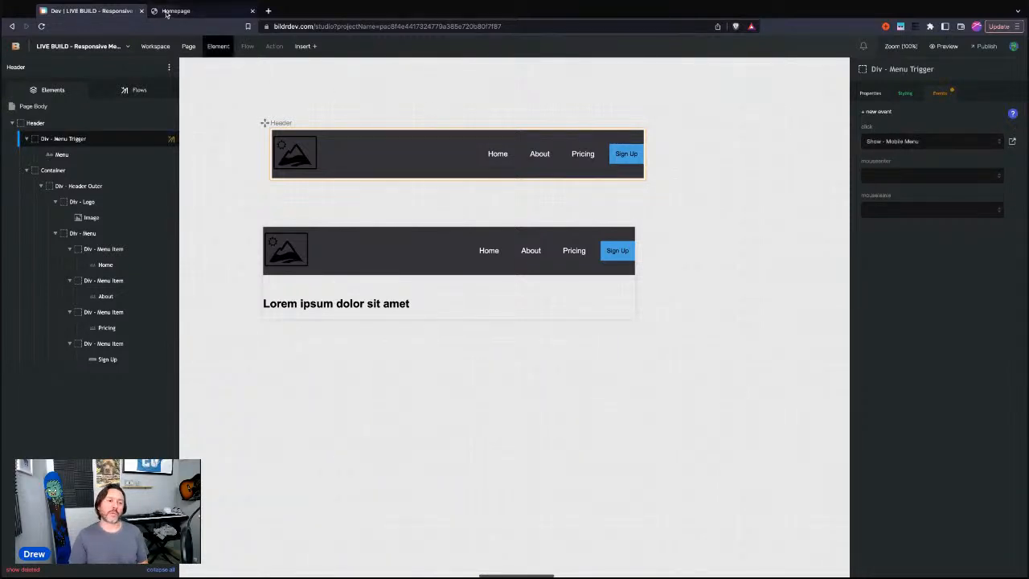
Test the Menu trigger in the Homepage preview and examine how the full-screen menu slides in and sits on the page
click(205, 11)
click(262, 77)
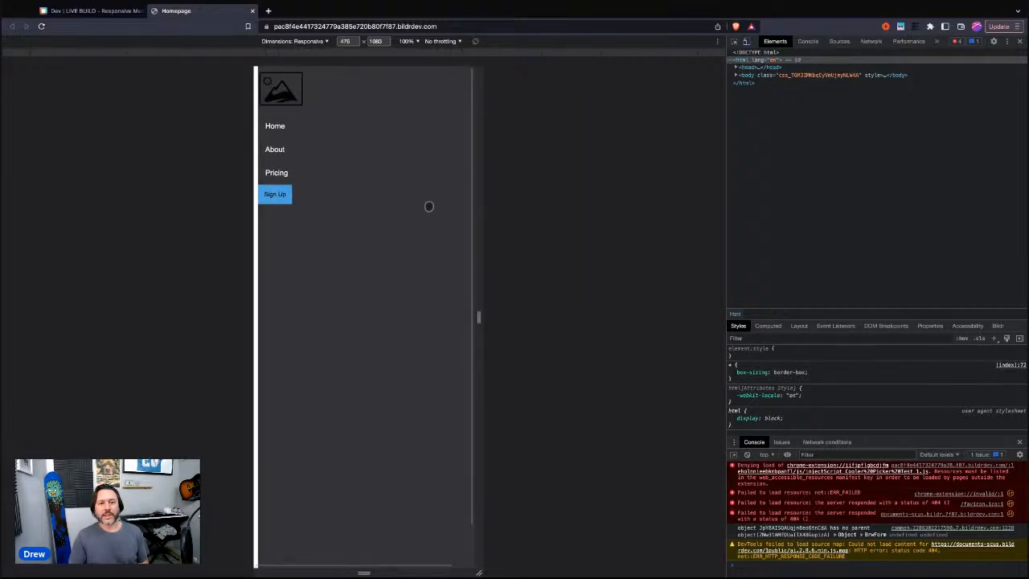
click(413, 182)
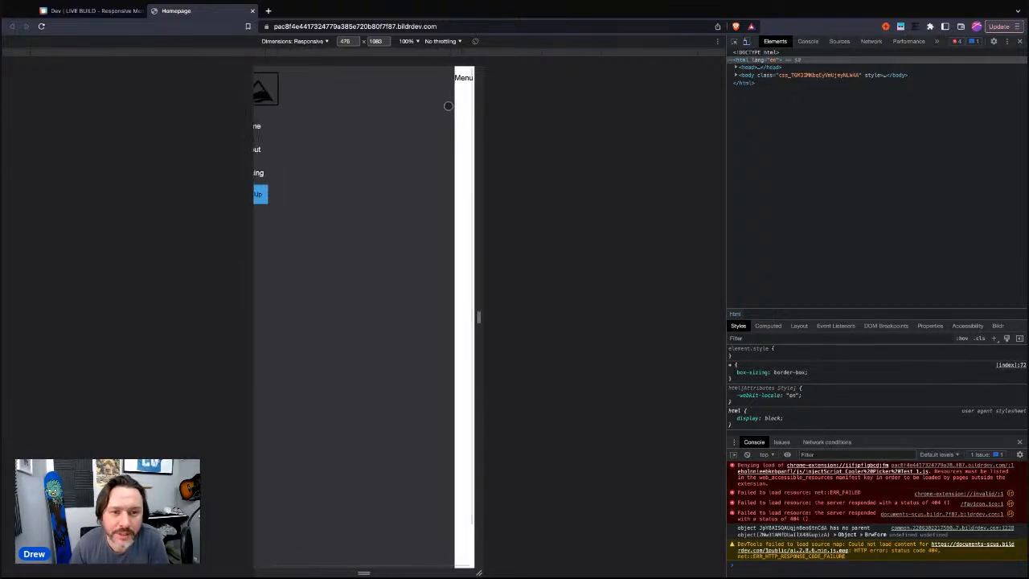
click(460, 78)
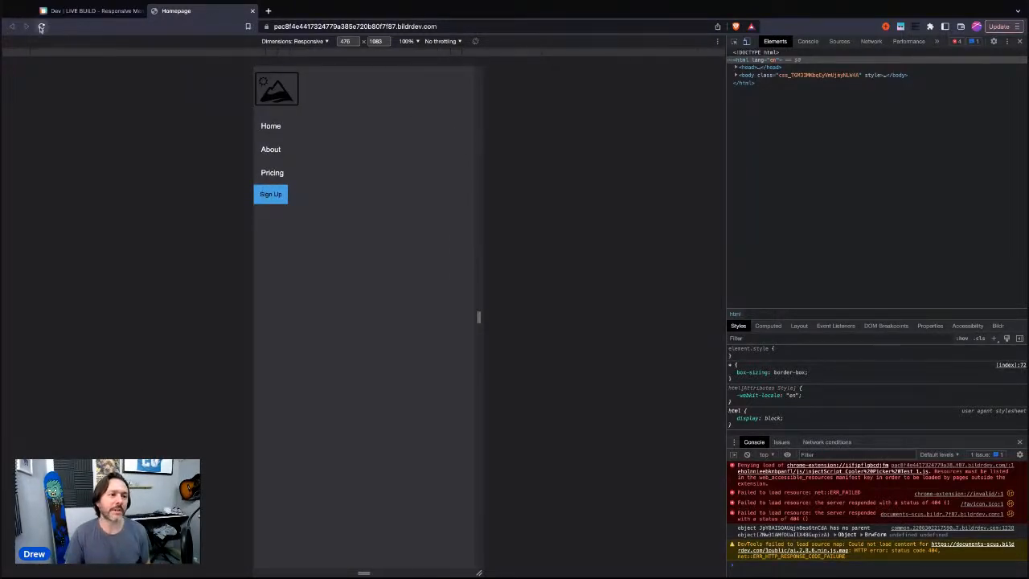
Reload the Homepage preview, reopen the menu at a width of 535, and examine its position when widened to 602
click(41, 26)
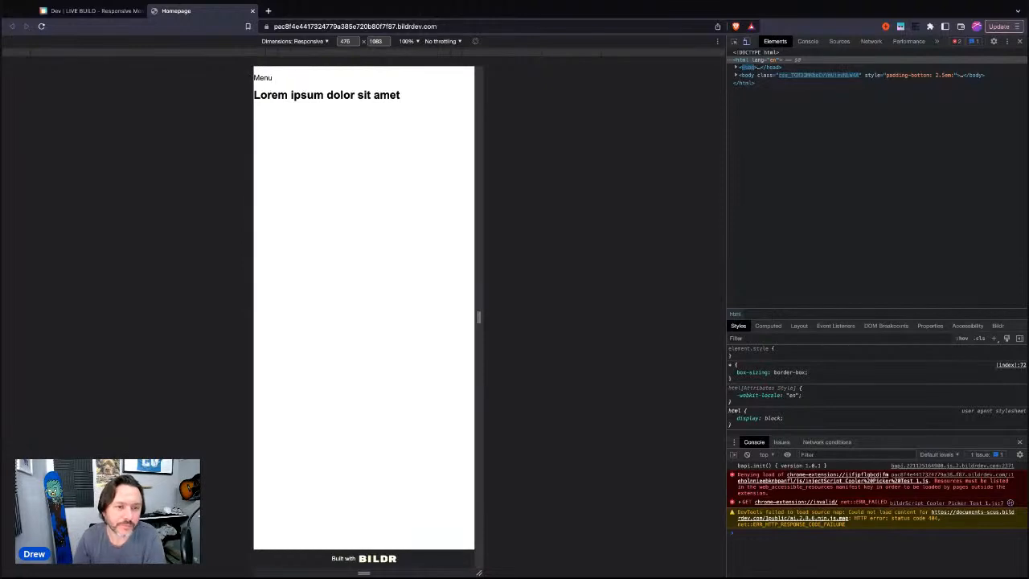
mouse_move(478, 318)
mouse_down()
mouse_move(672, 317)
mouse_move(492, 318)
mouse_up()
click(251, 78)
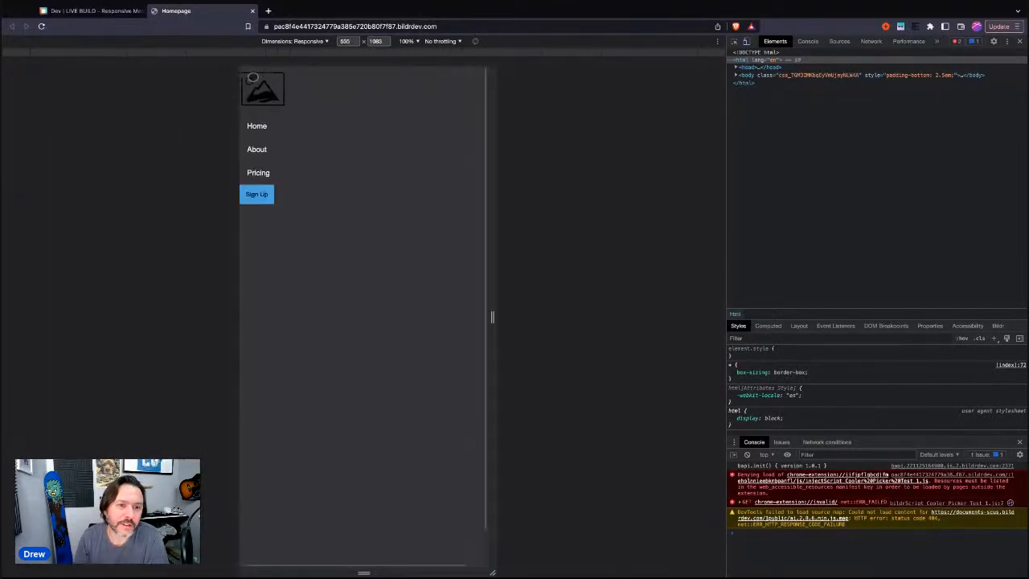
click(90, 10)
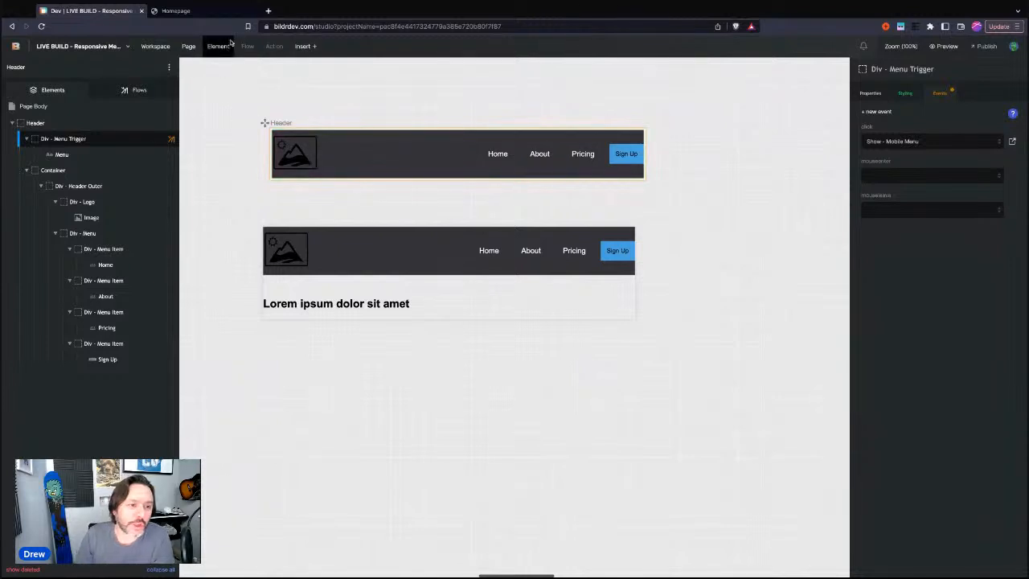
click(201, 11)
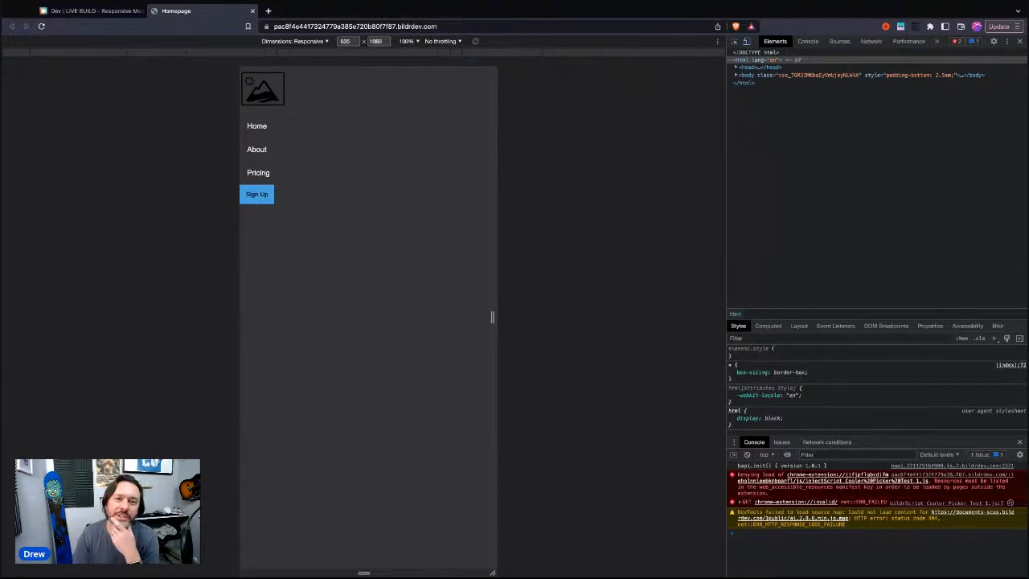
mouse_move(492, 317)
mouse_down()
mouse_move(601, 316)
mouse_move(507, 317)
mouse_up()
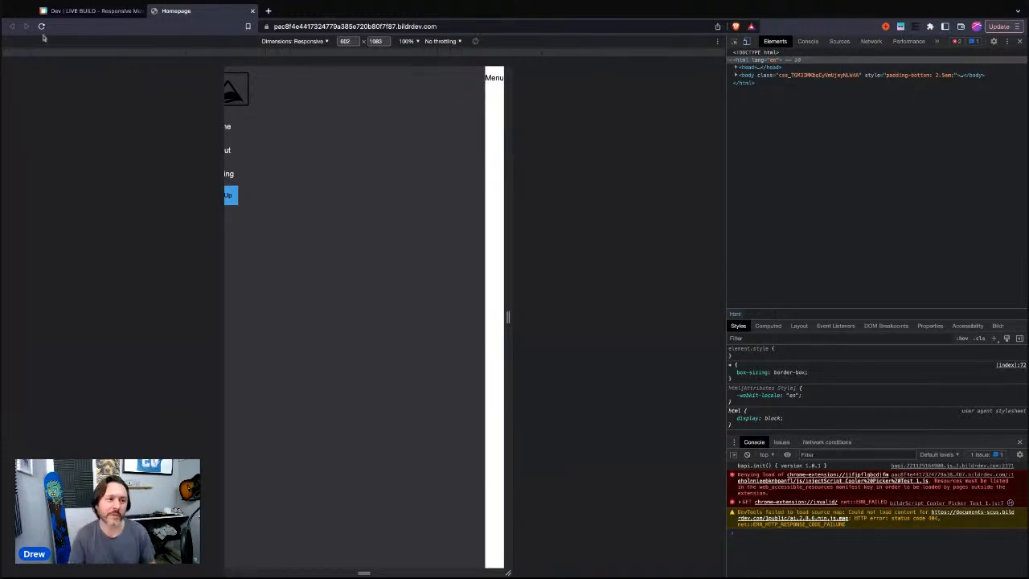
Switch back to the Bildr studio and review the action in the Show - Mobile Menu flow
click(71, 10)
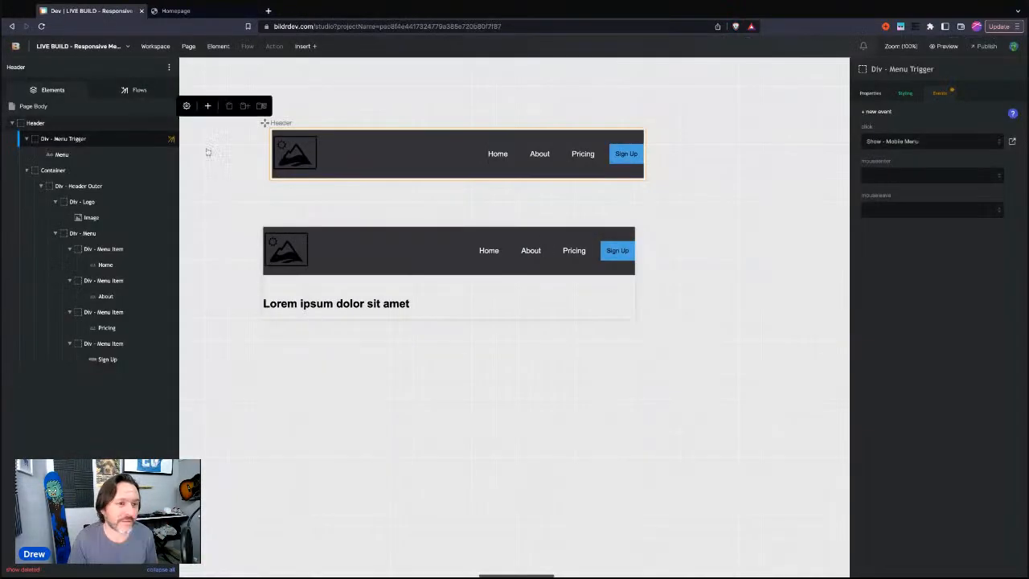
click(128, 90)
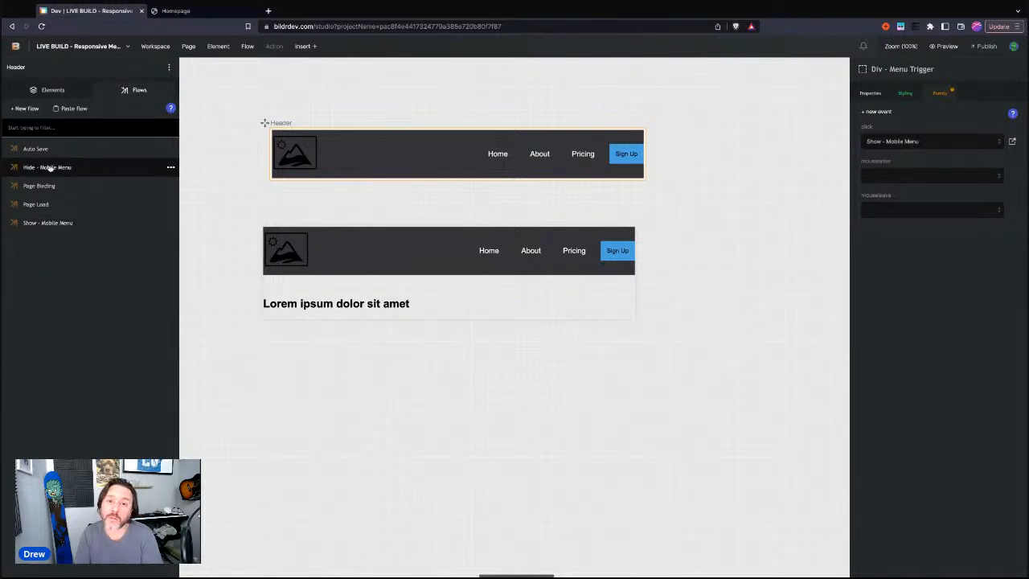
click(46, 223)
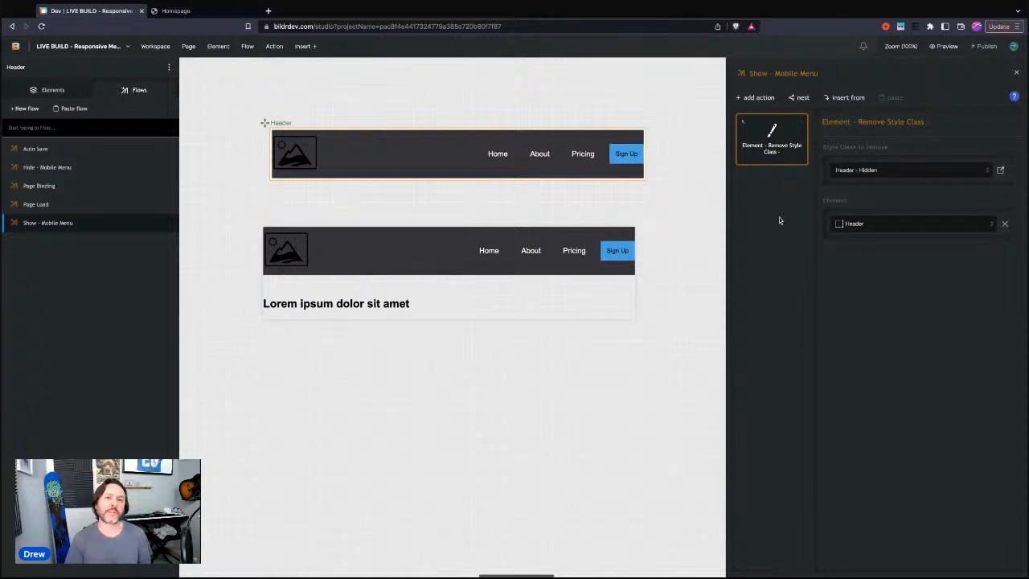
click(48, 89)
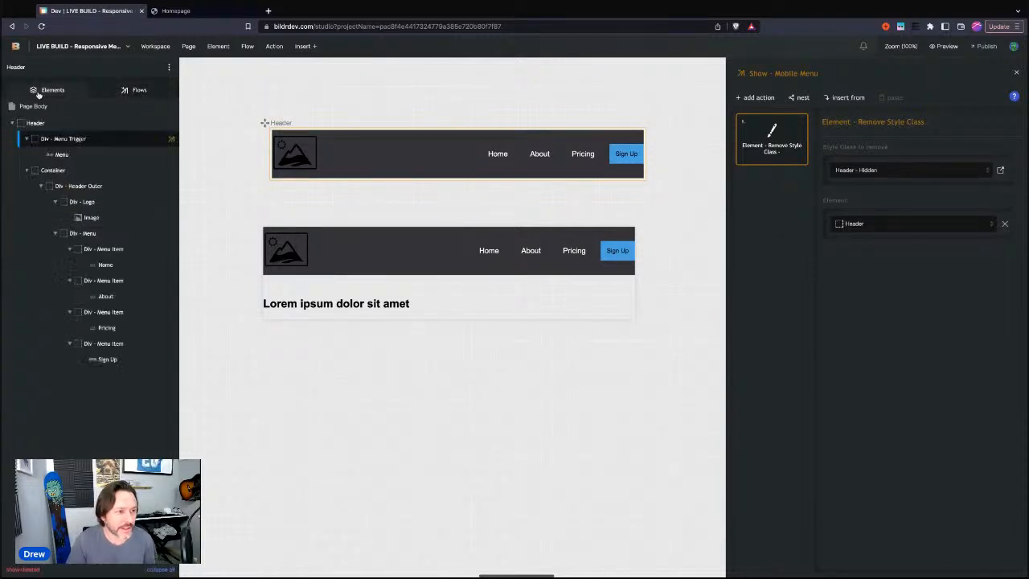
Create a new utility style class named Header - Menu Trigger - Close on the Menu Trigger div
click(72, 141)
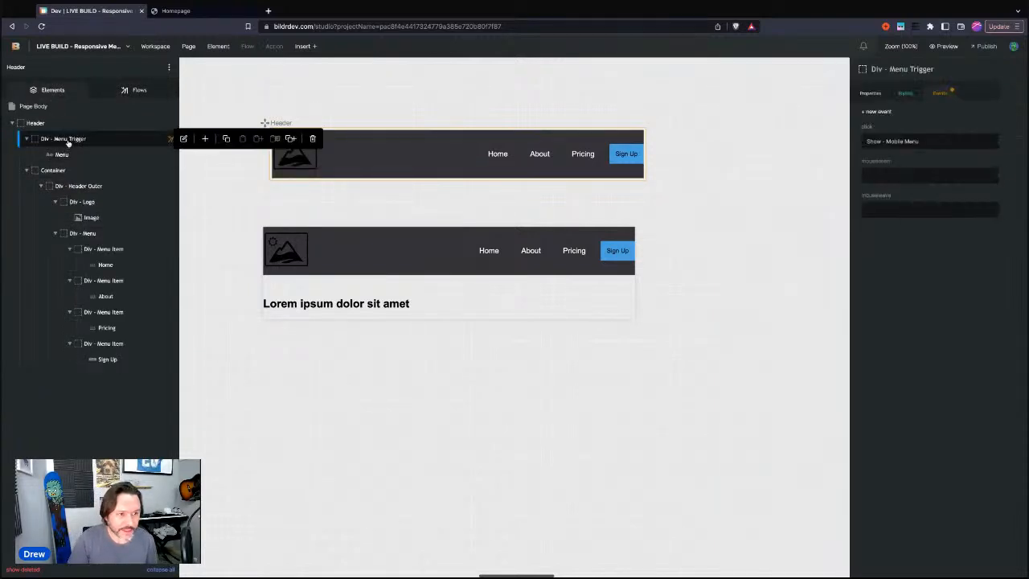
click(903, 94)
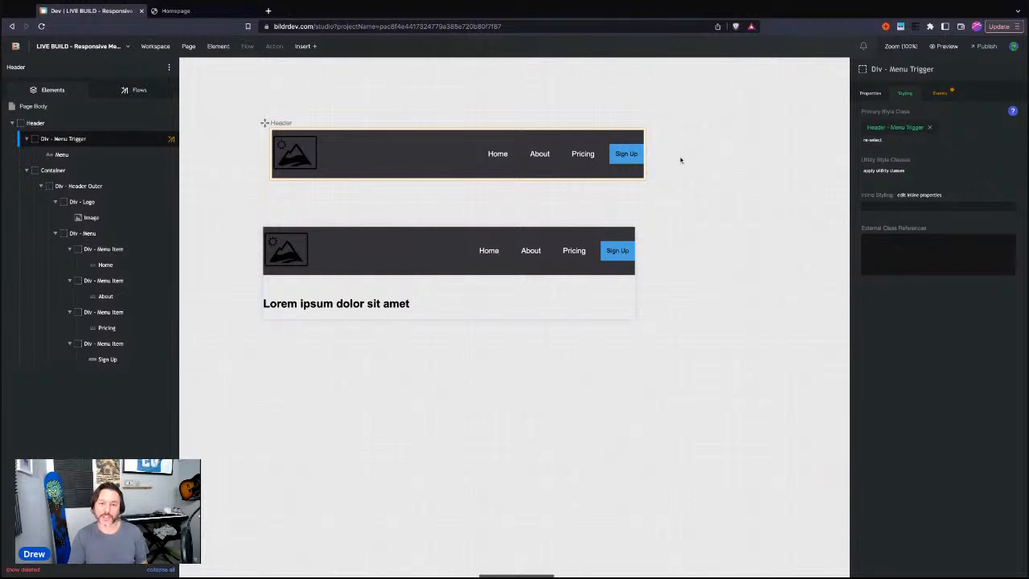
click(883, 171)
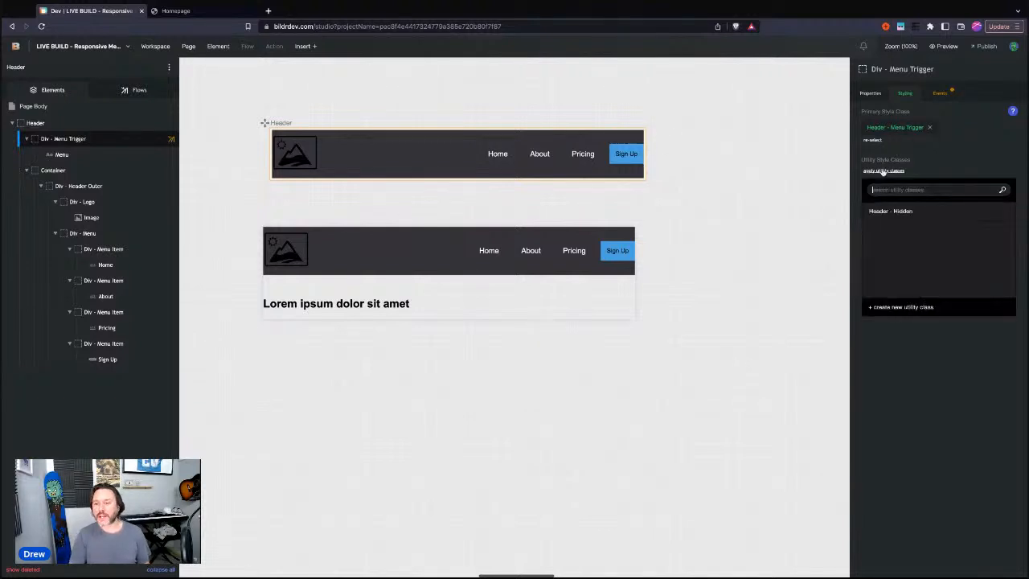
click(901, 305)
text(Hea)
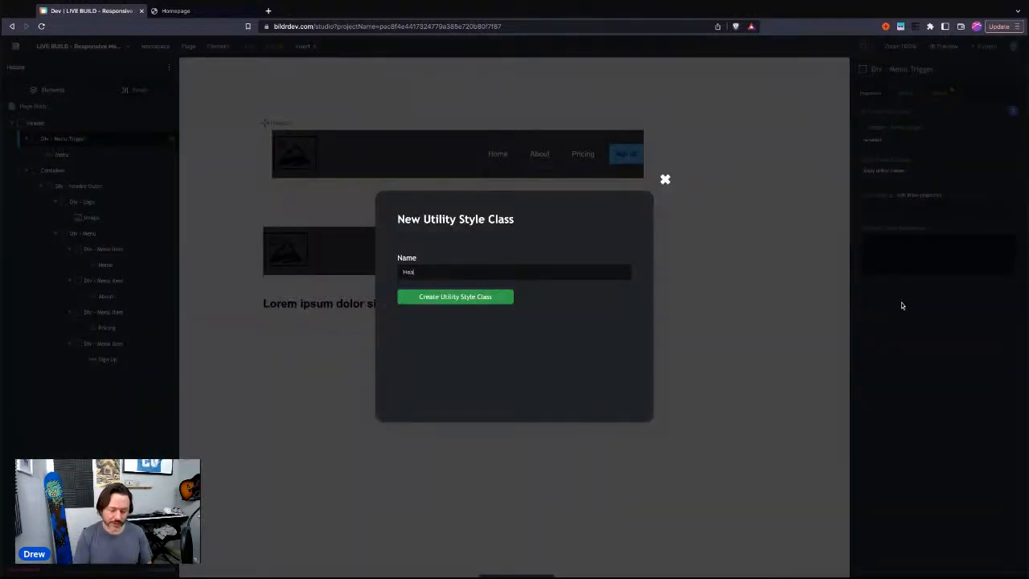
text(der - Menu Trigger)
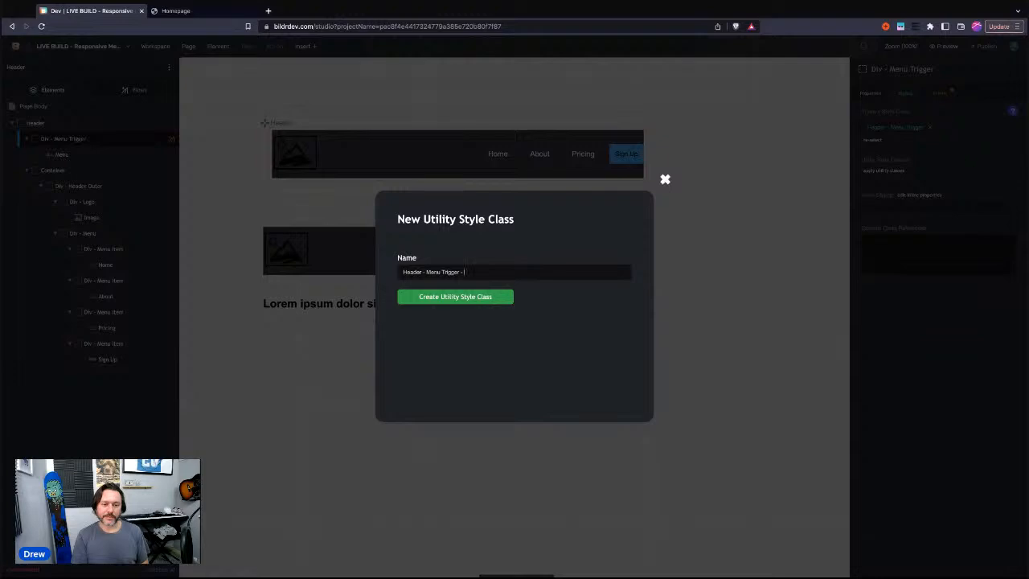
text(- Close)
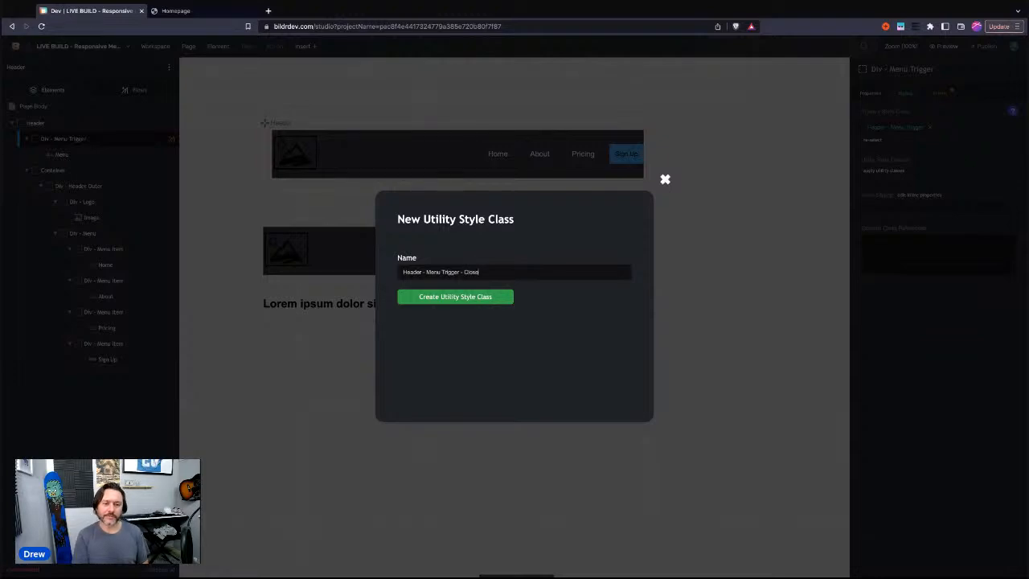
key(Return)
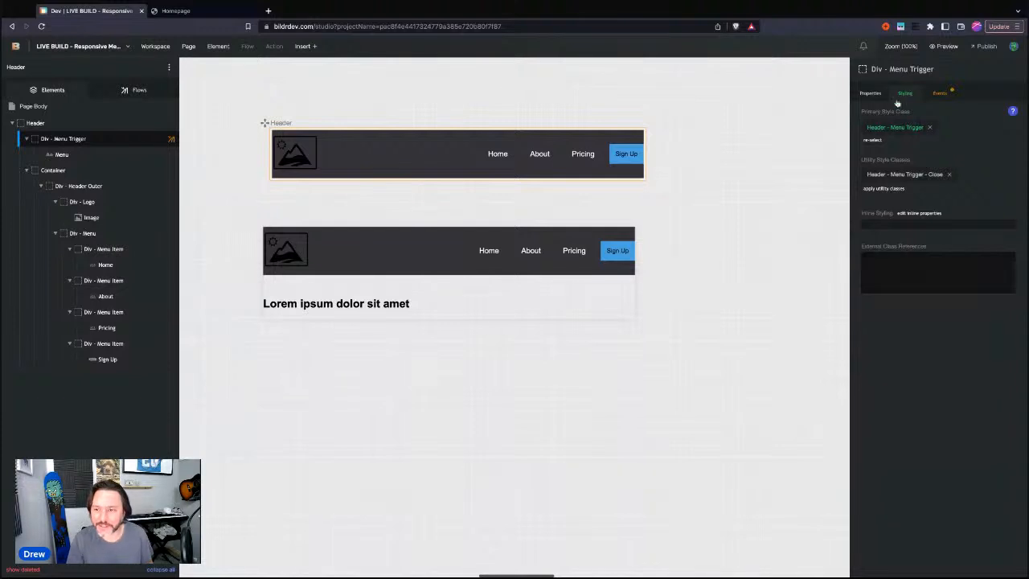
Rename the Menu Trigger div's primary style class to Header - Menu Trigger - Open
click(894, 127)
click(958, 116)
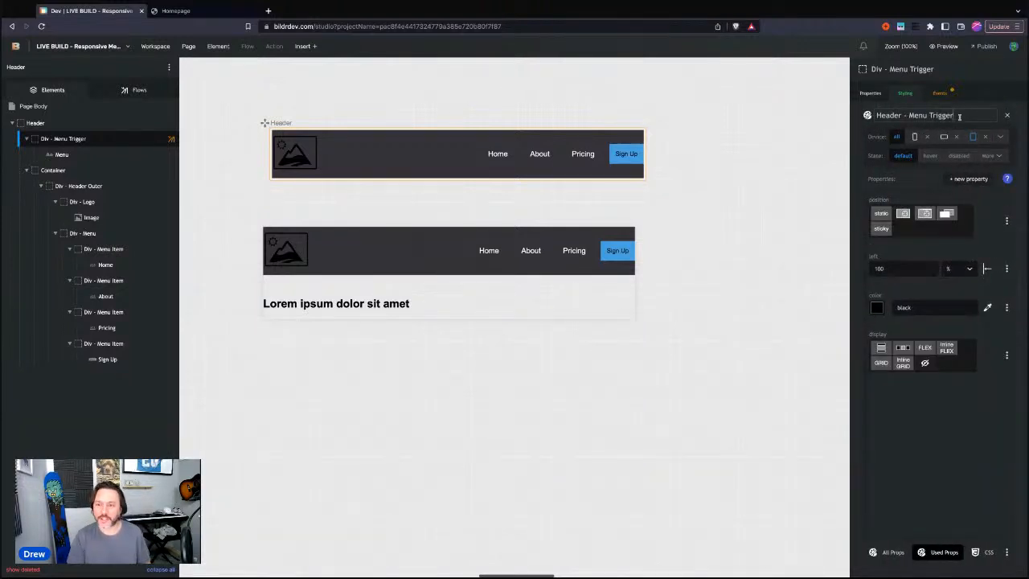
text(- Ope)
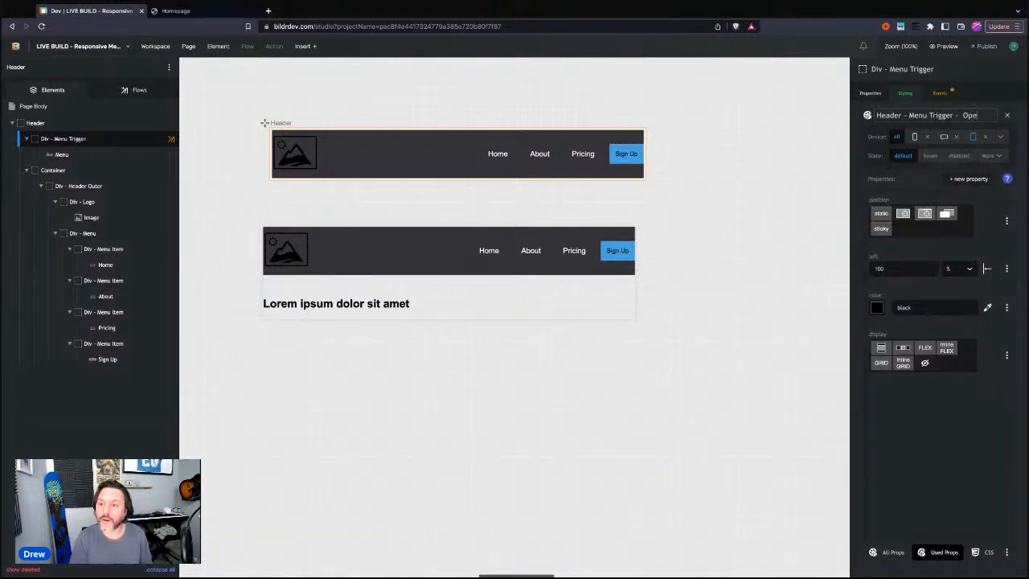
text(nn)
click(907, 97)
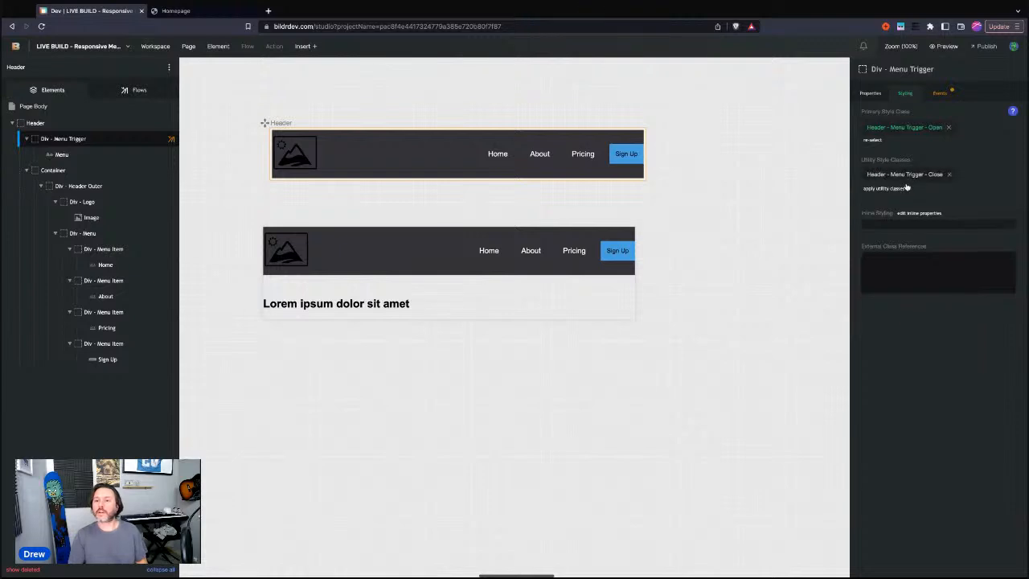
Add a left property set to inherit in the Header - Menu Trigger - Close utility class
click(907, 177)
click(958, 180)
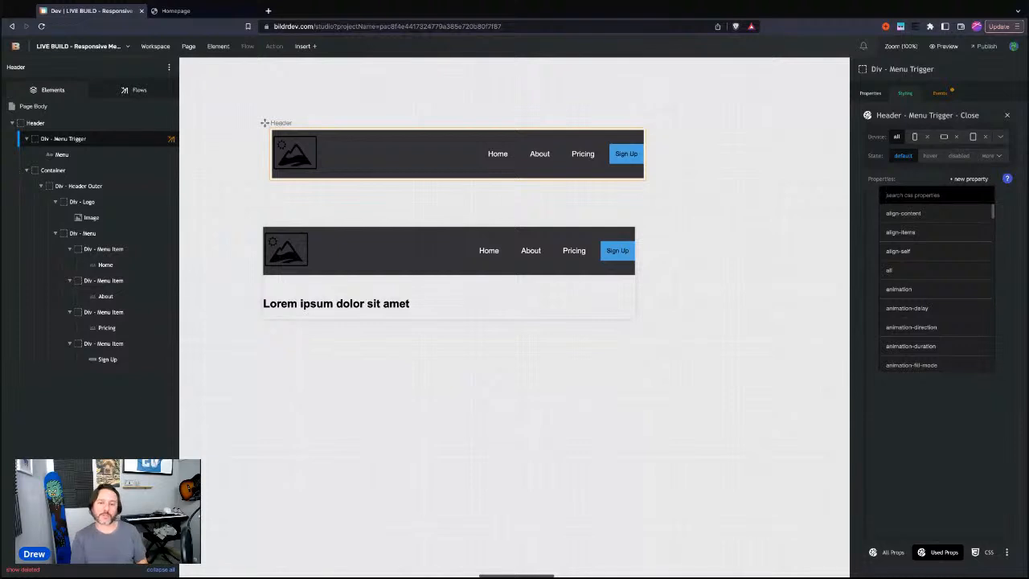
text(left)
key(Return)
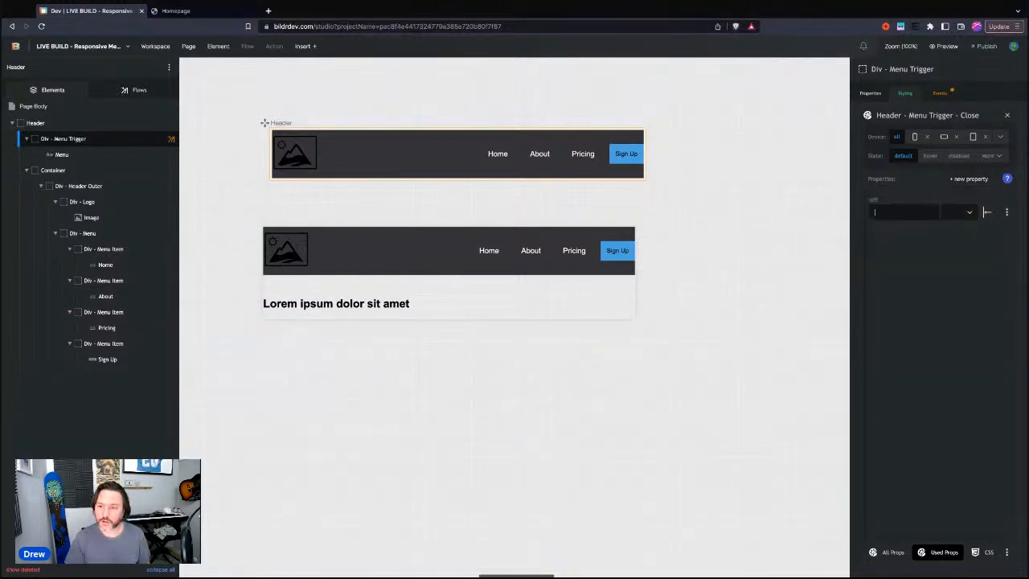
click(958, 212)
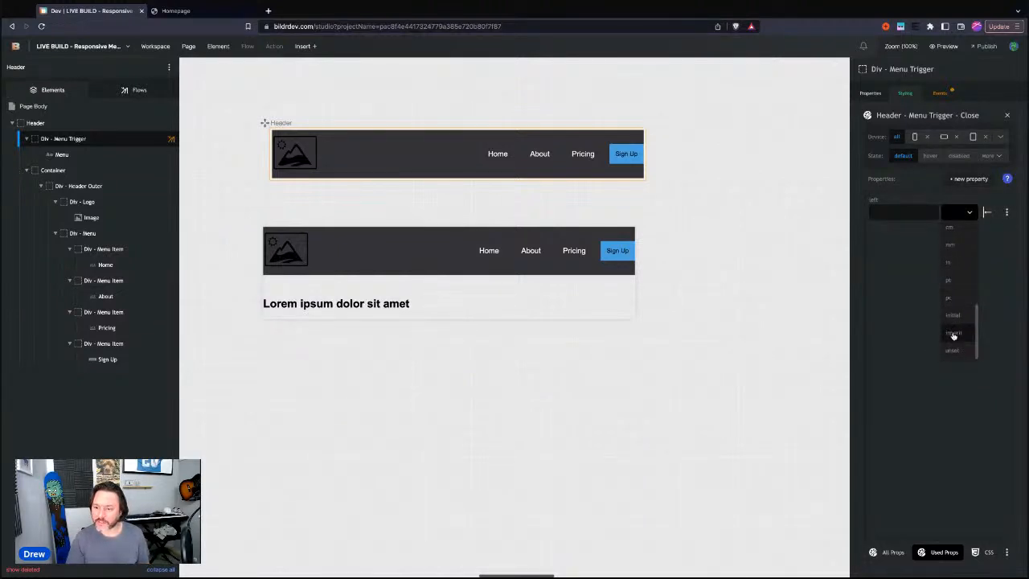
click(953, 333)
Add a right property of 1 em to Header - Menu Trigger - Close and remove that class from the Menu Trigger div
click(967, 178)
text(right)
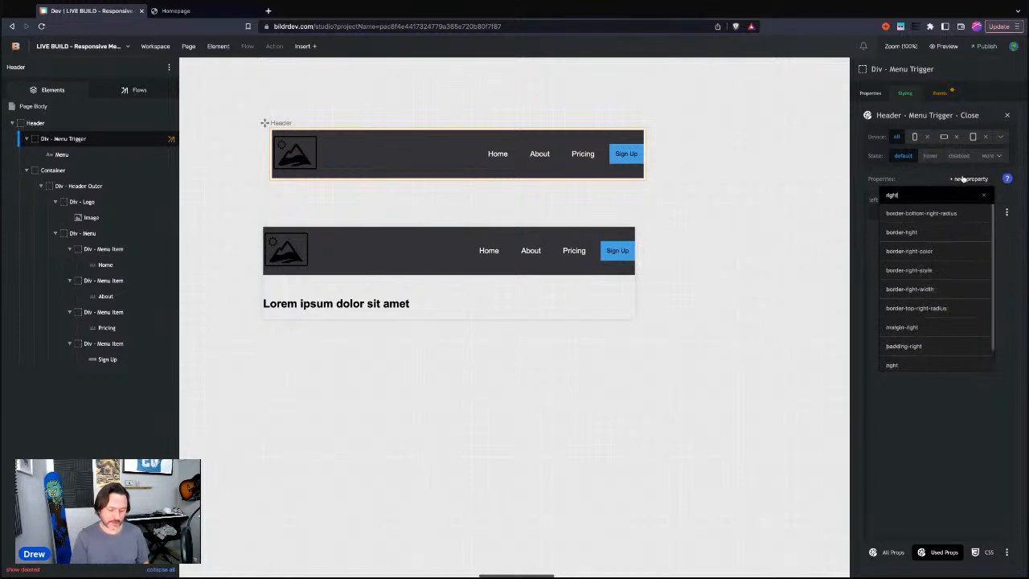
key(Return)
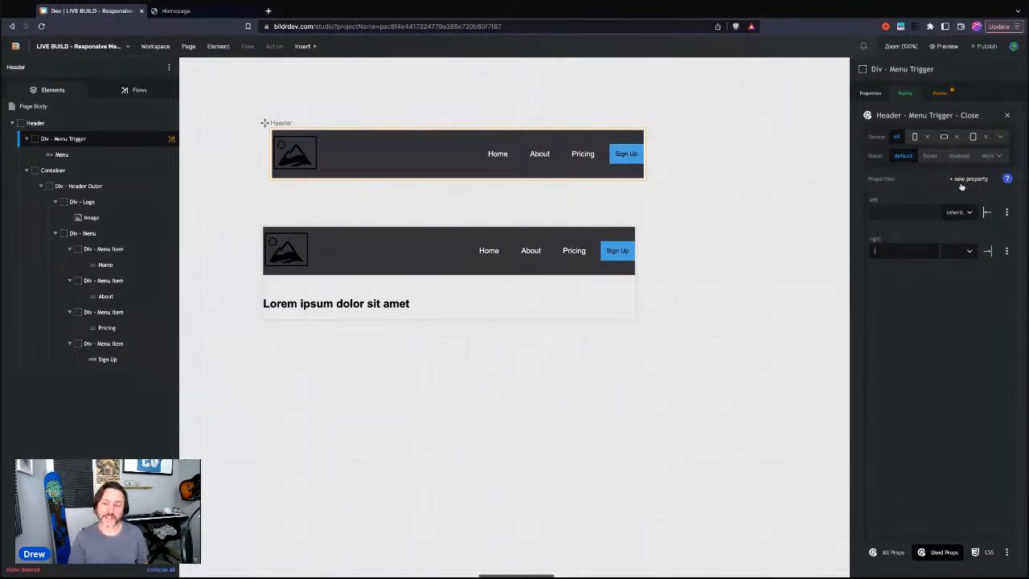
click(950, 253)
click(952, 338)
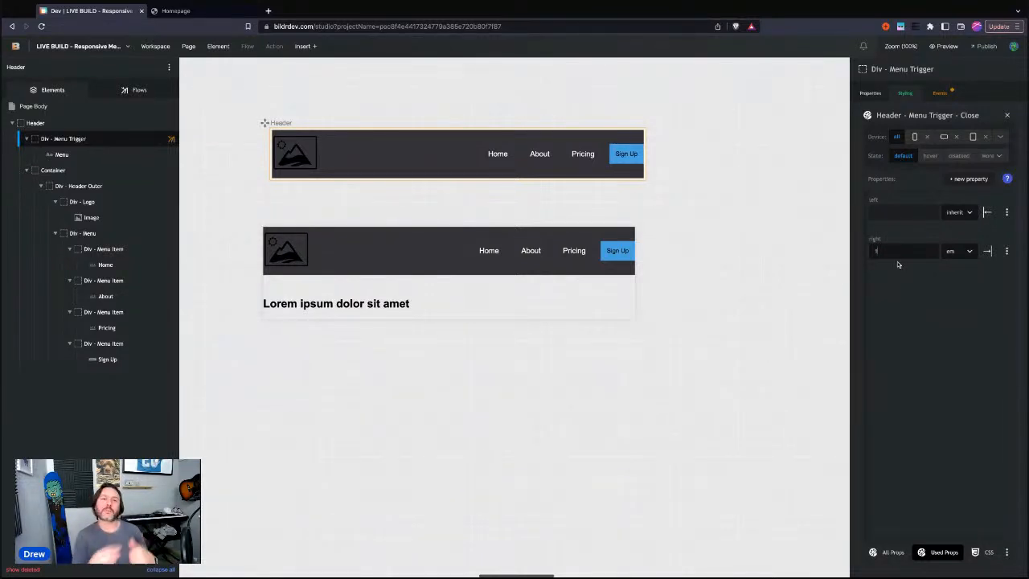
click(904, 94)
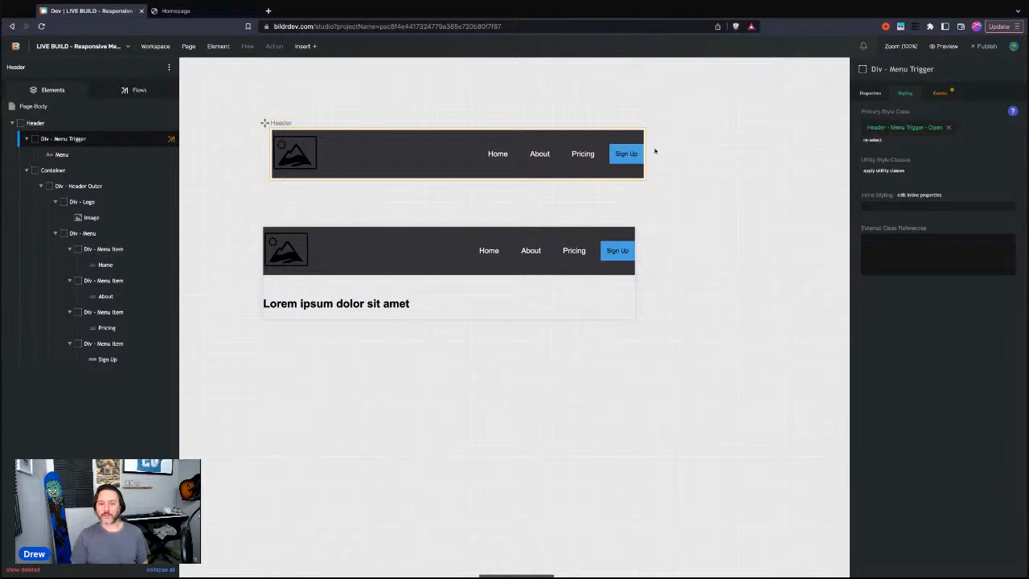
Add an Element - add style class action to the Show - Mobile Menu flow
click(133, 89)
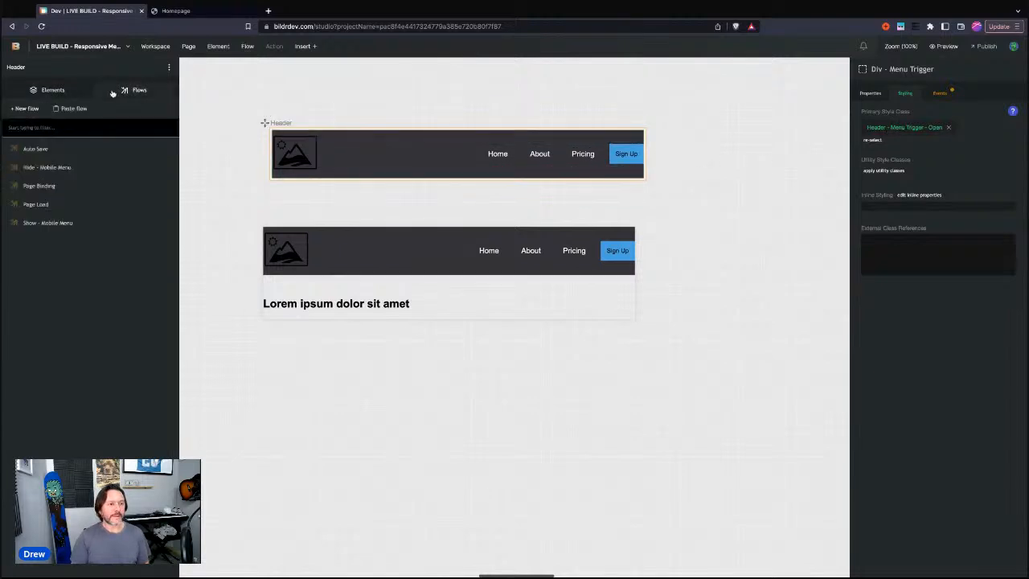
click(72, 223)
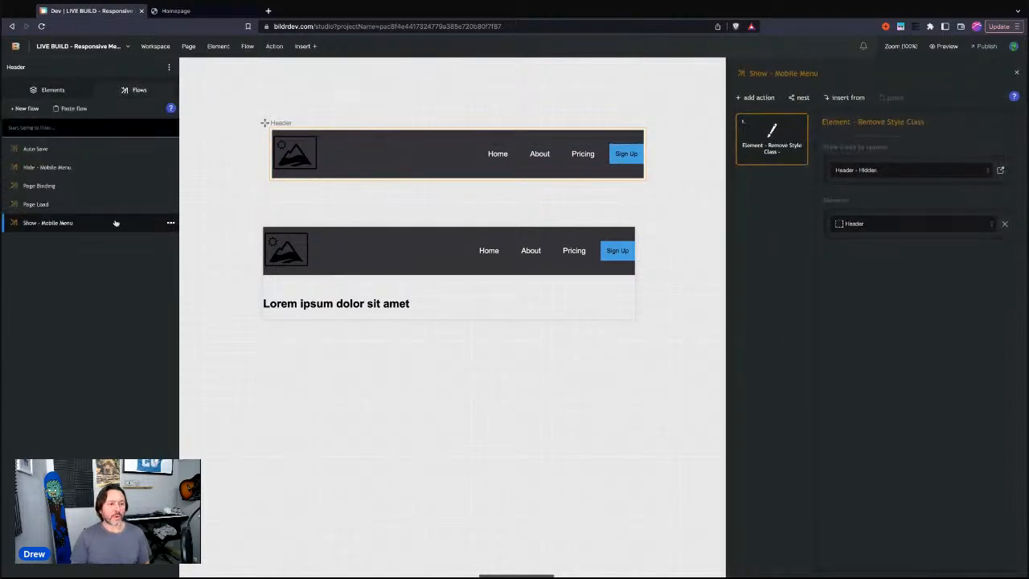
click(757, 98)
text(asdd)
key(BackSpace)
key(BackSpace)
key(BackSpace)
key(BackSpace)
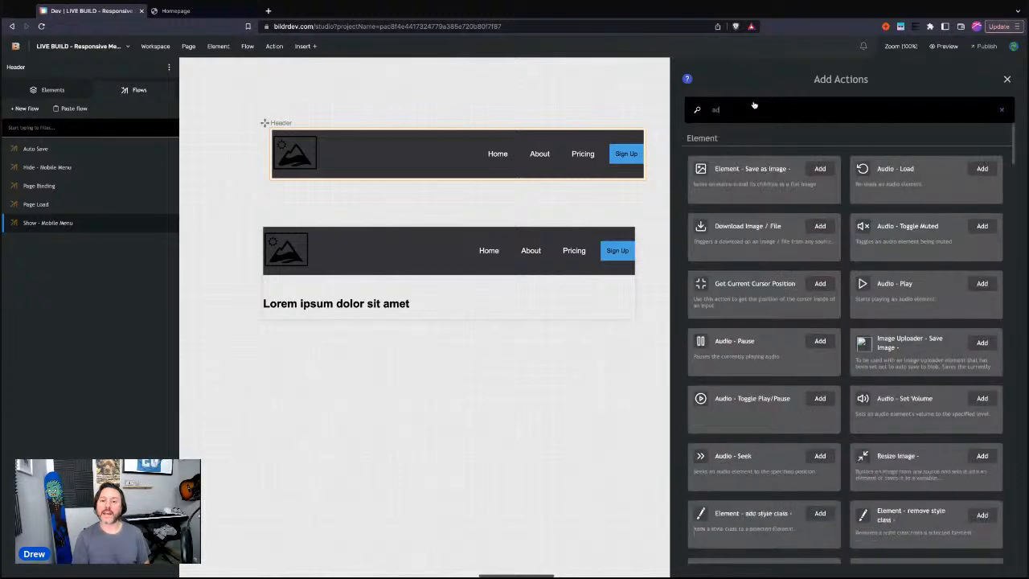
text(add class)
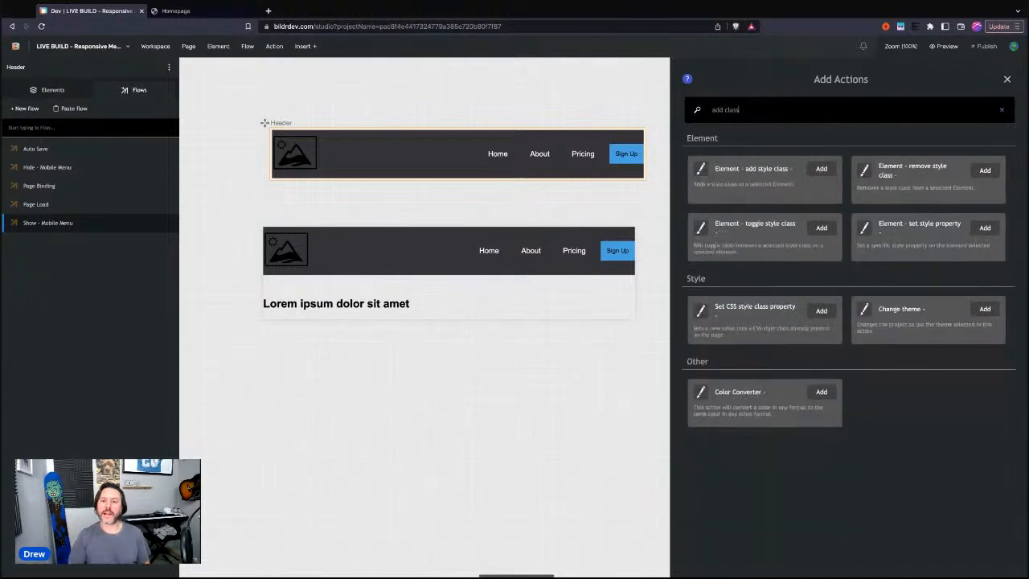
click(748, 172)
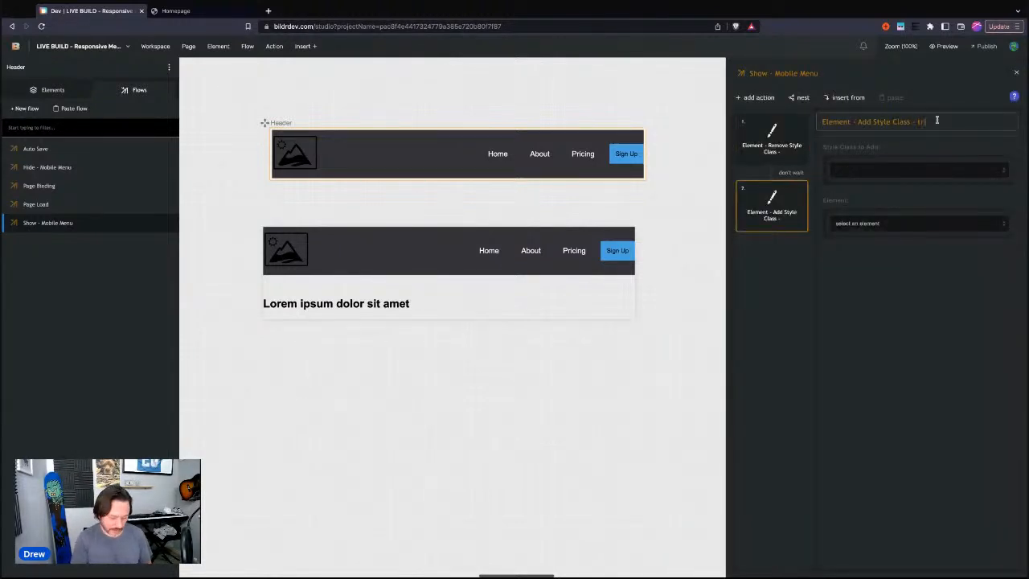
Append "header" to the remove style class action's name and "trigger" to the add style class action's name
text(gger)
click(773, 143)
click(950, 123)
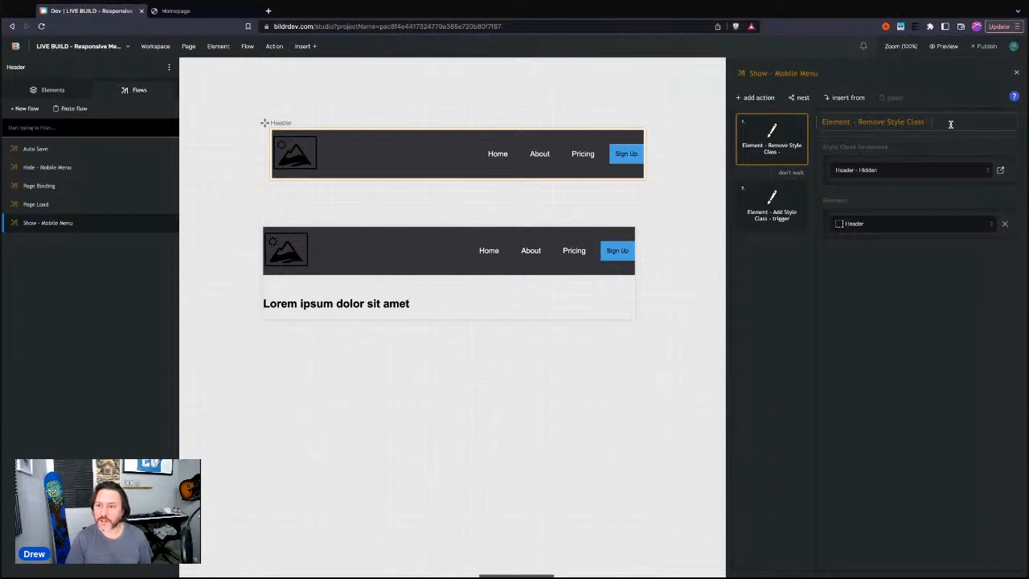
text(header)
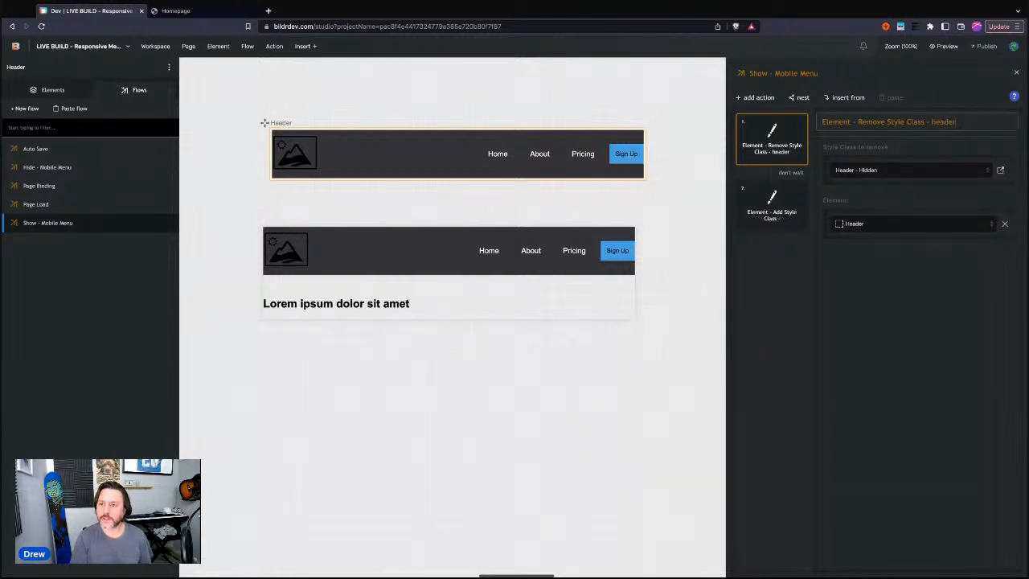
click(802, 189)
click(936, 121)
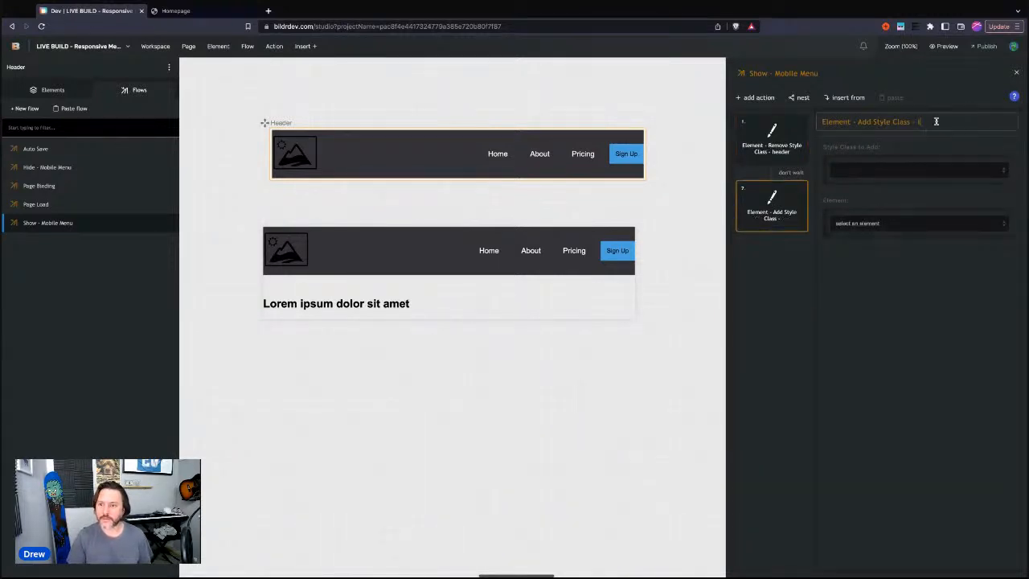
text(trigger)
Set the add style class action to apply Header - Menu Trigger - Close to the Menu Trigger div
click(885, 171)
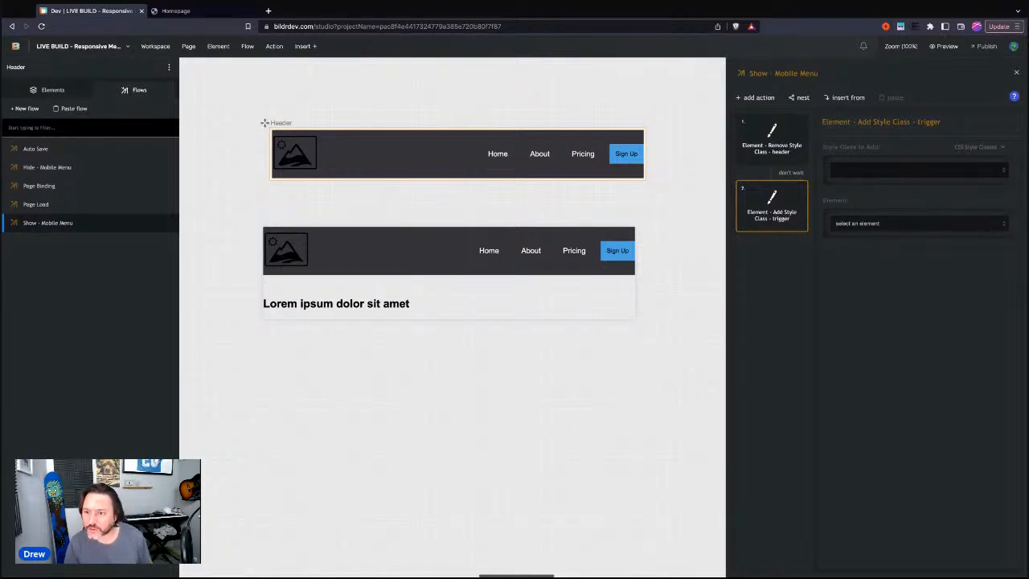
click(900, 224)
click(901, 266)
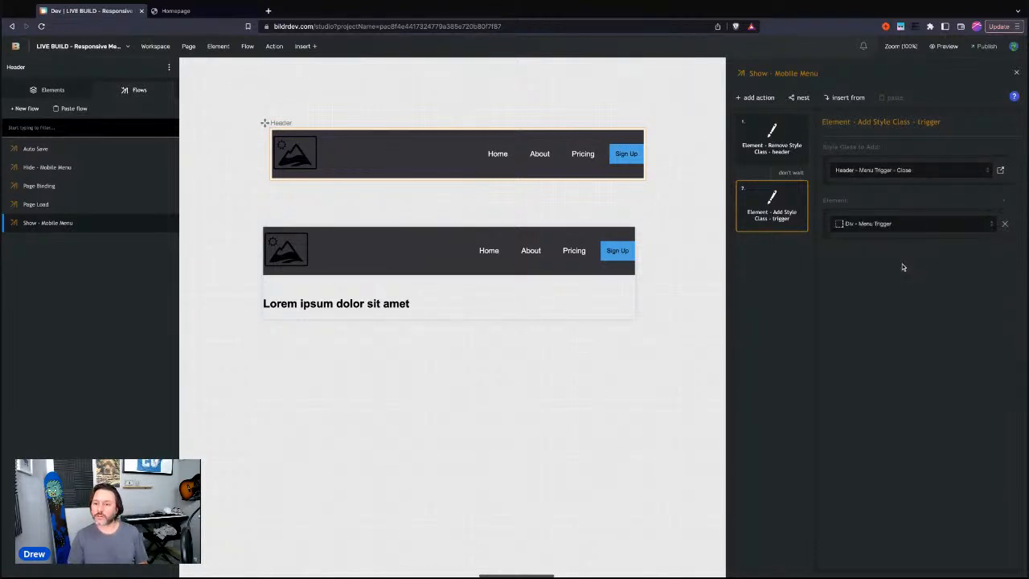
Add an Element - set interaction action to the Show - Mobile Menu flow, targeting Div - Menu Trigger with the On Click event
click(755, 97)
text(set inter)
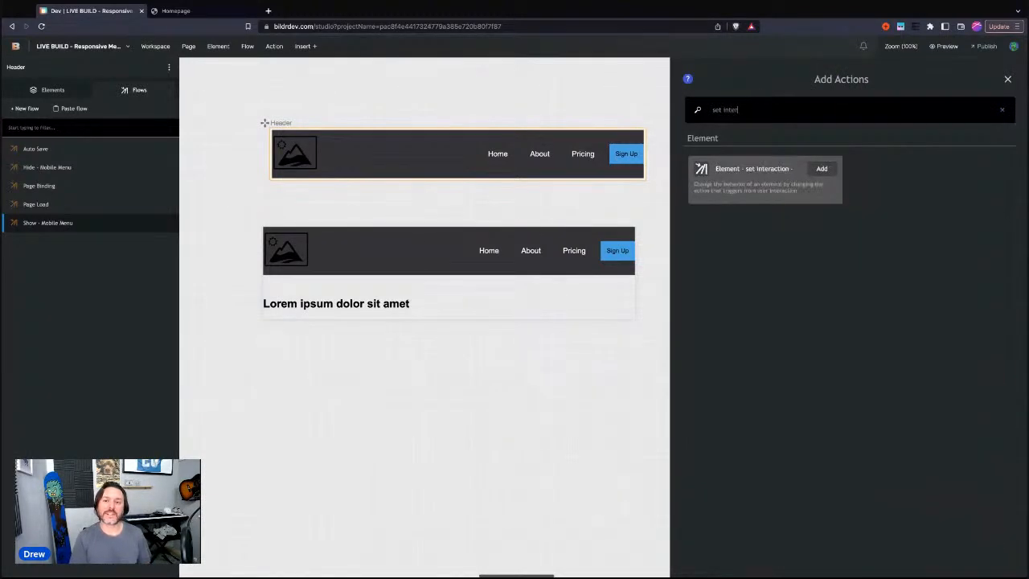
click(822, 168)
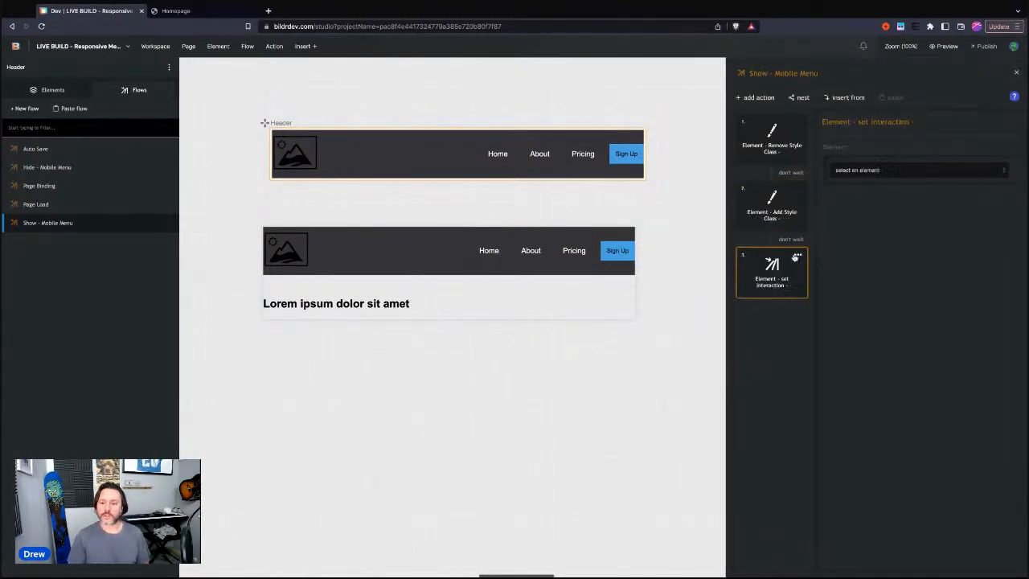
click(876, 170)
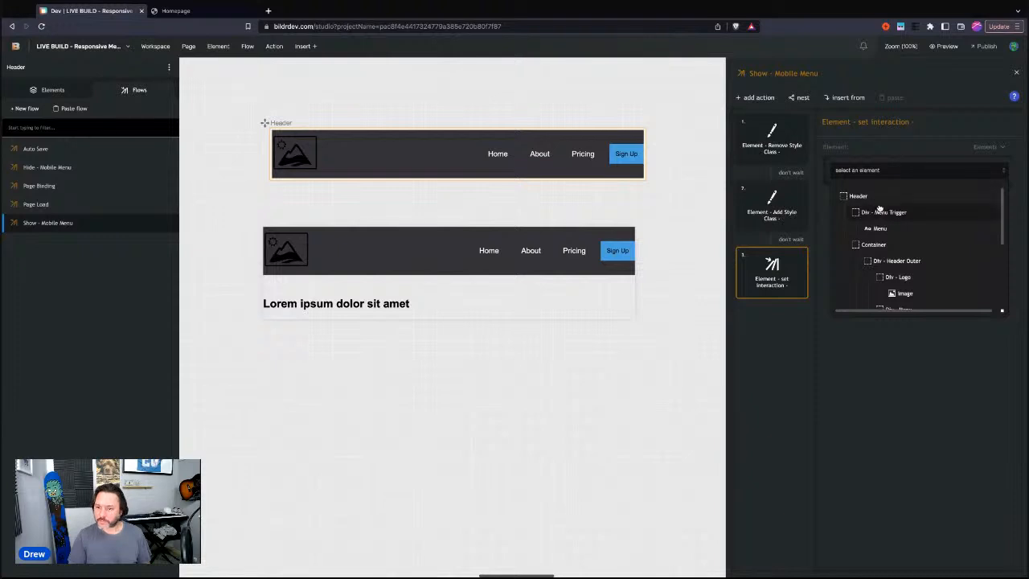
click(879, 213)
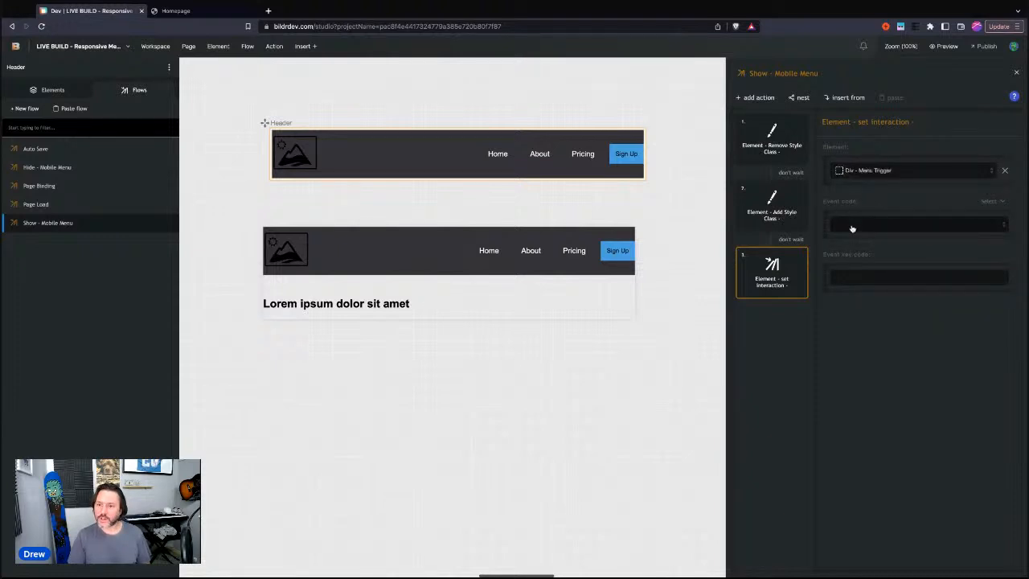
click(864, 261)
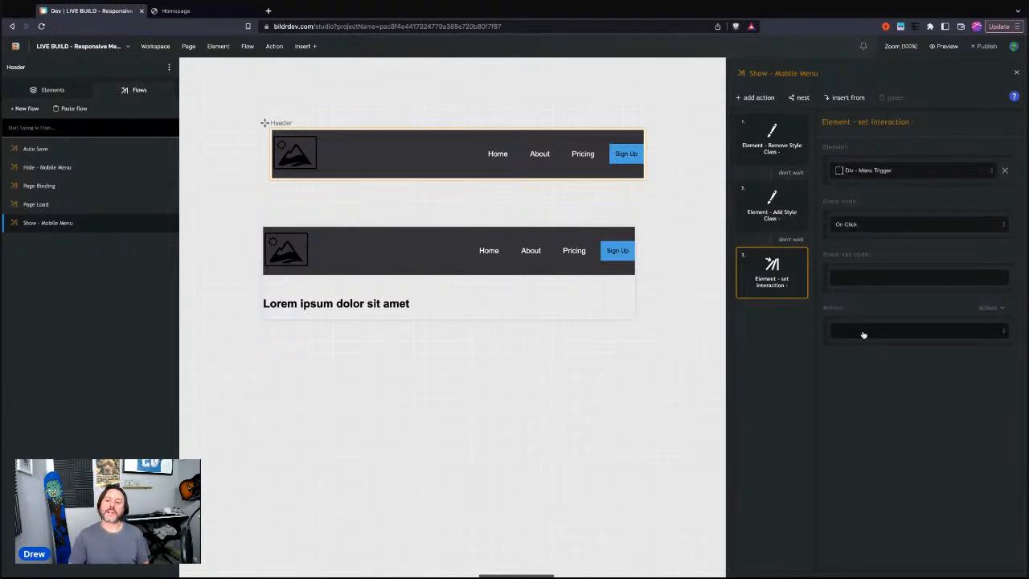
Check which flow the Menu Trigger div's click event runs
click(50, 89)
click(99, 141)
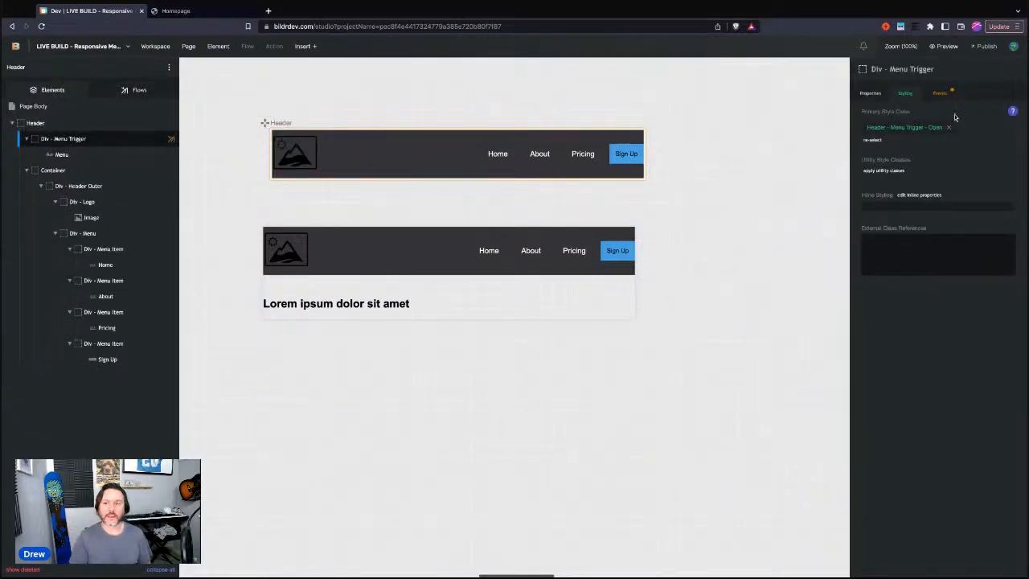
click(935, 94)
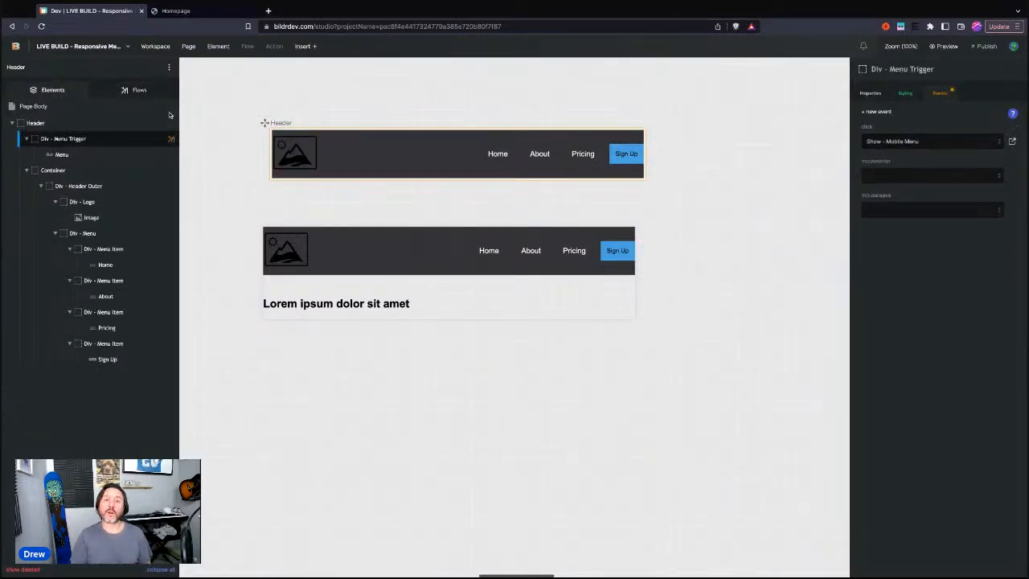
Set the Show - Mobile Menu flow's set interaction action to run Hide - Mobile Menu and append "trigger" to its name
click(129, 90)
click(38, 225)
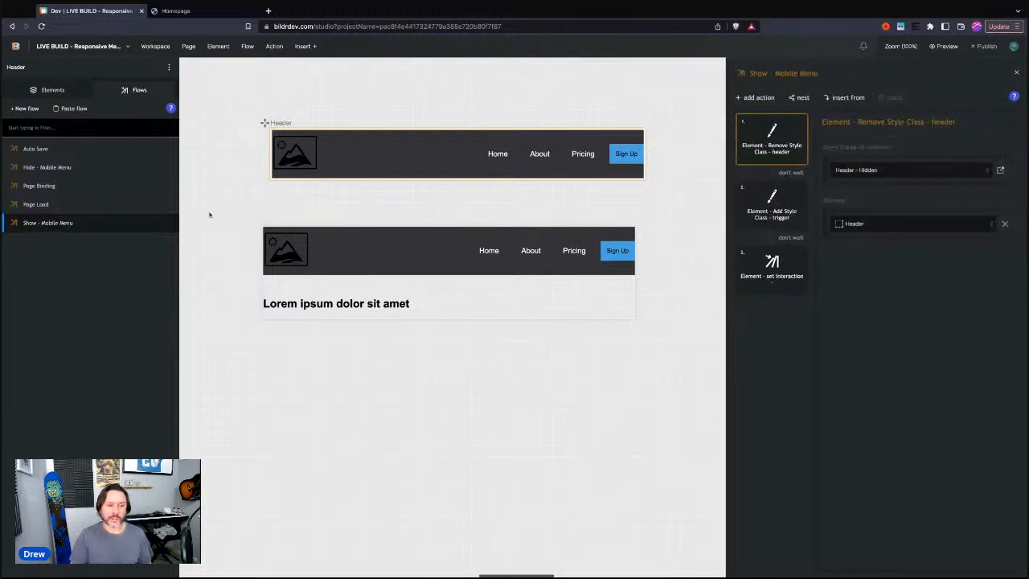
click(767, 281)
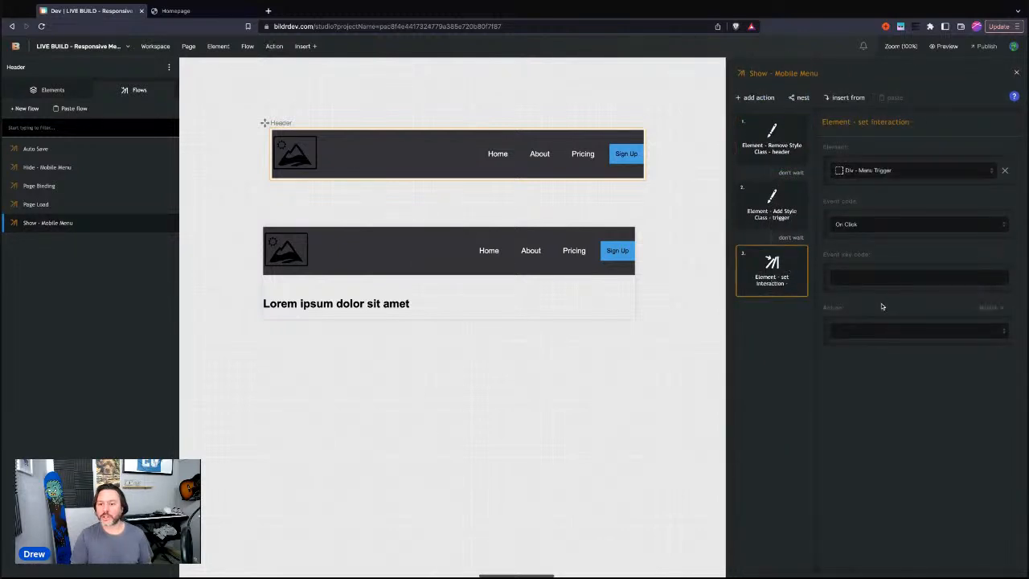
click(872, 351)
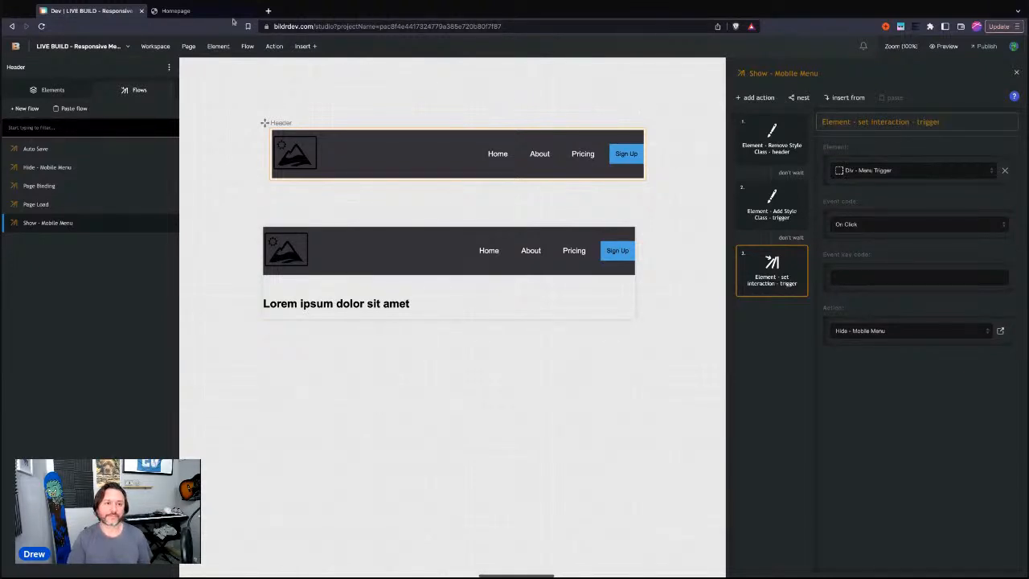
Reload the Homepage preview at a narrower viewport width and test the Menu trigger
click(184, 10)
click(42, 25)
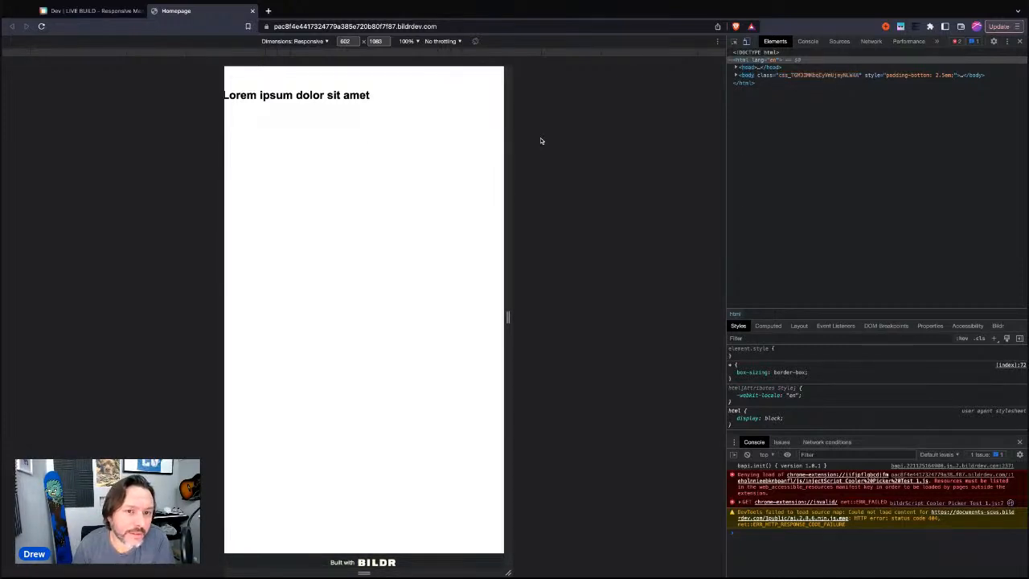
drag(507, 143, 505, 142)
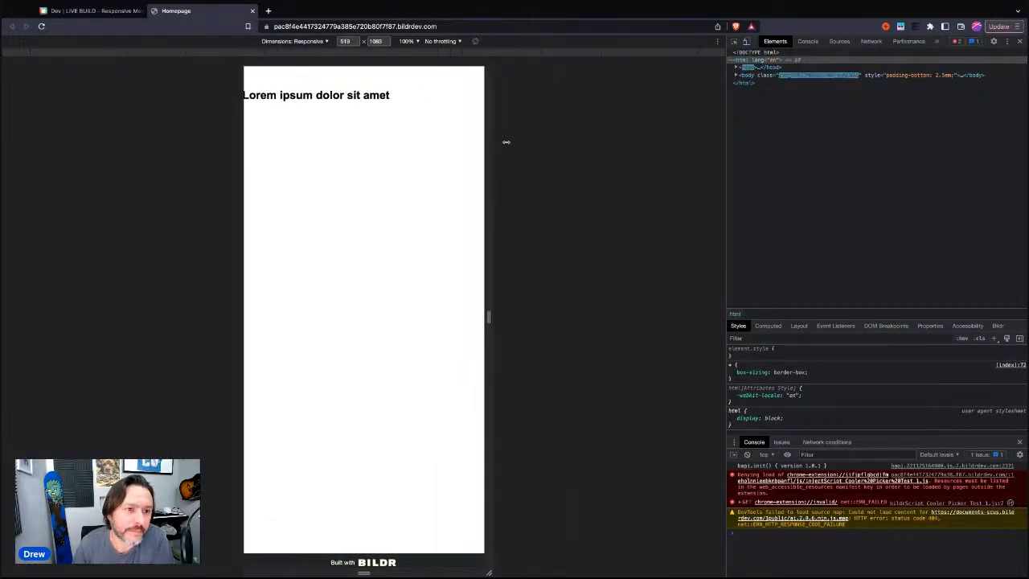
click(40, 27)
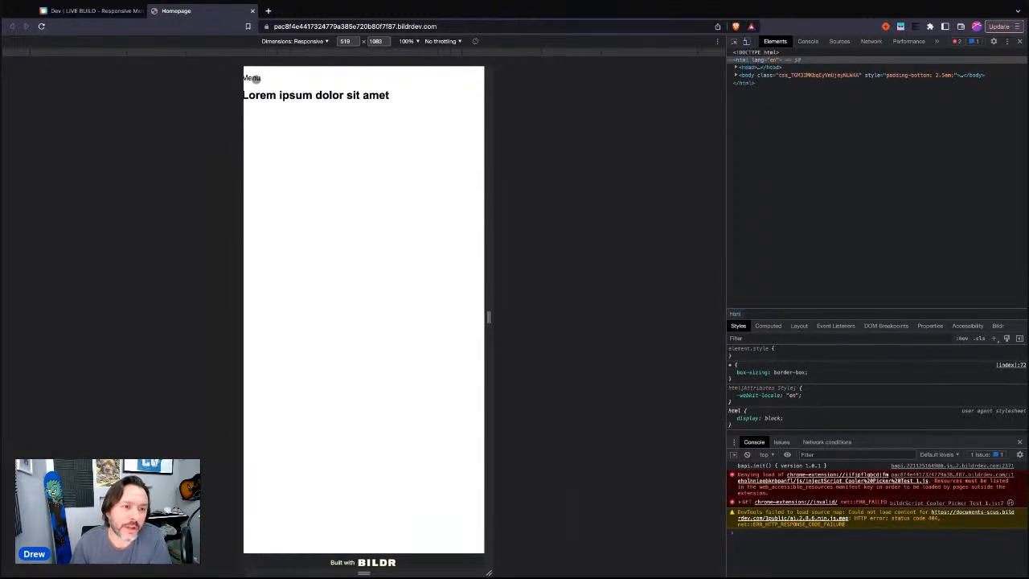
click(253, 78)
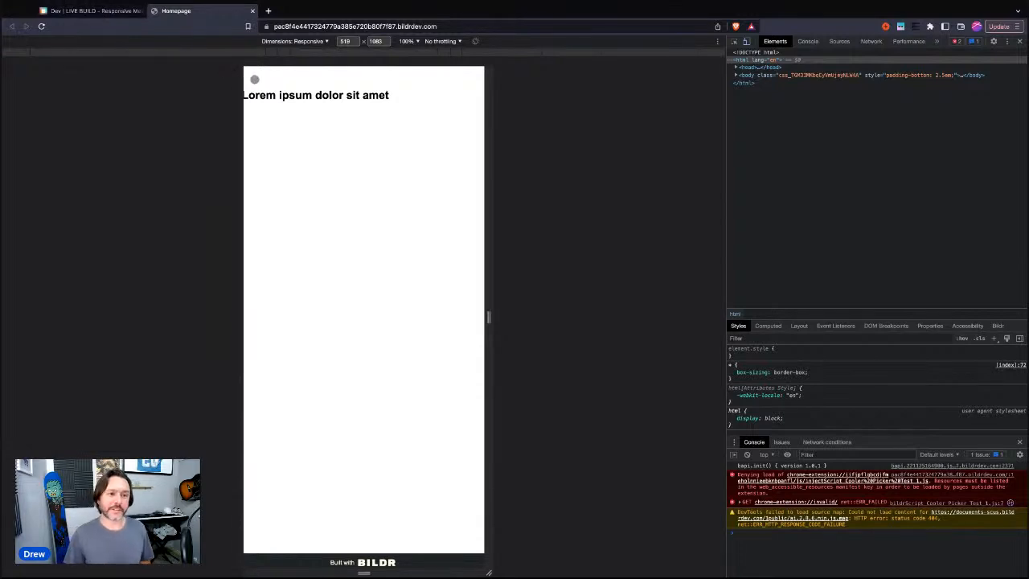
Apply the Header - Menu Trigger - Close utility class to the Menu Trigger div in the Bildr studio
click(76, 11)
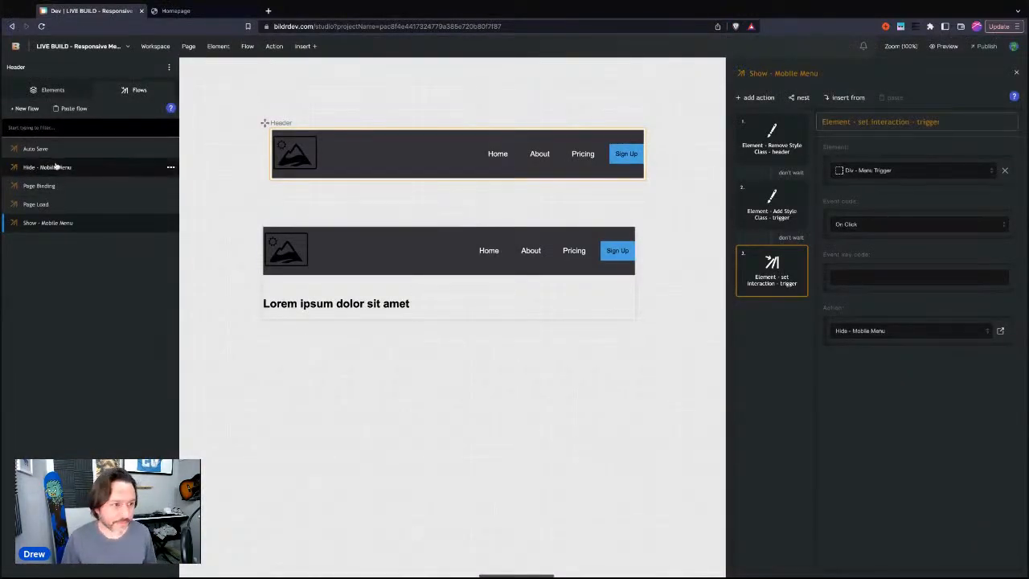
click(58, 90)
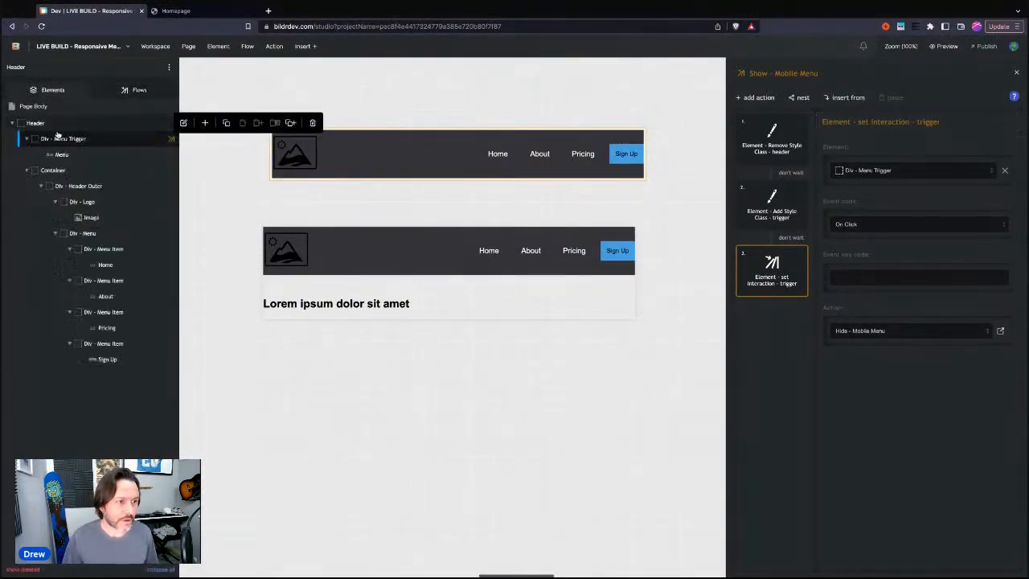
click(102, 139)
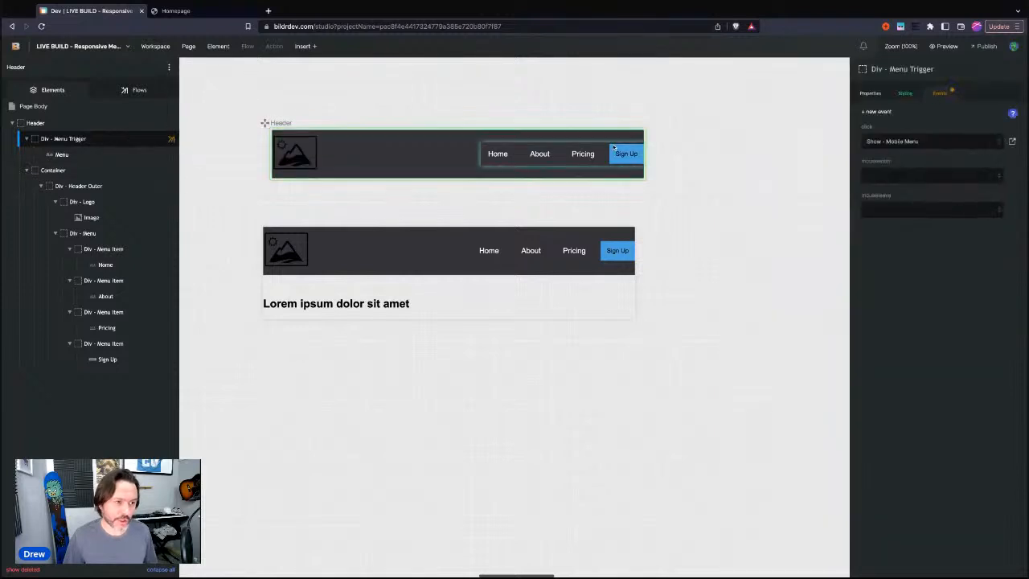
click(905, 93)
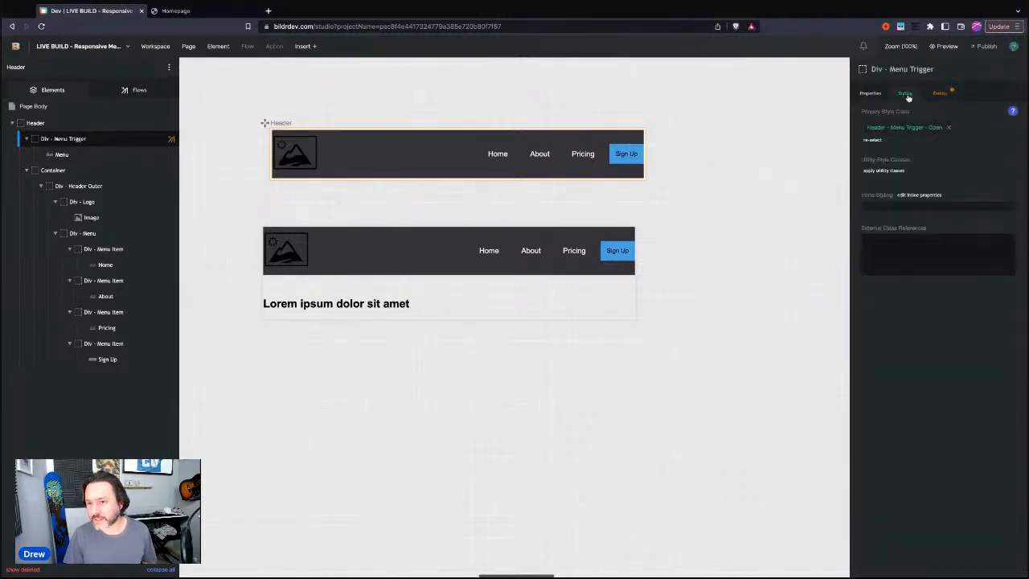
click(891, 171)
text(head me)
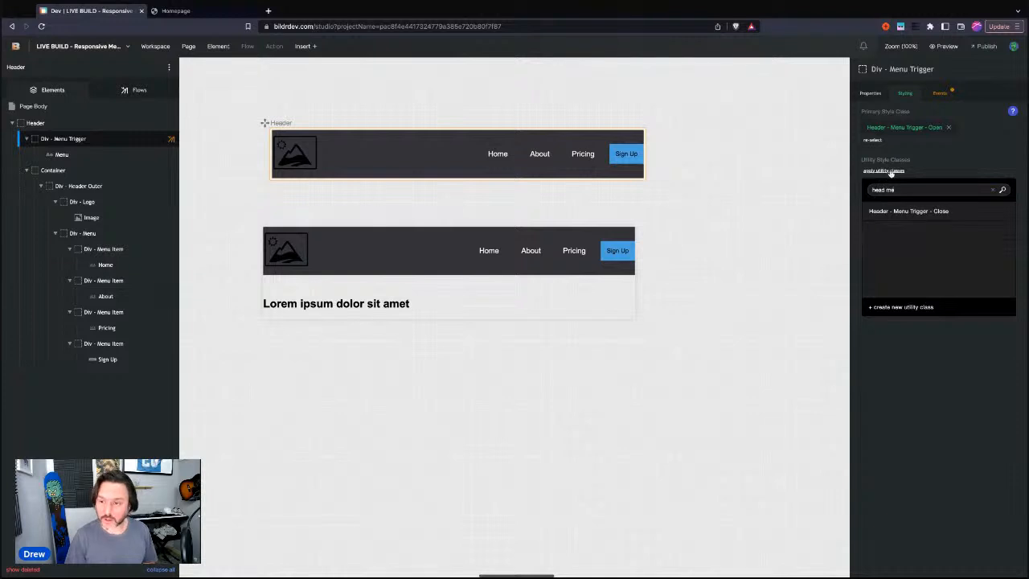
text(n)
click(900, 211)
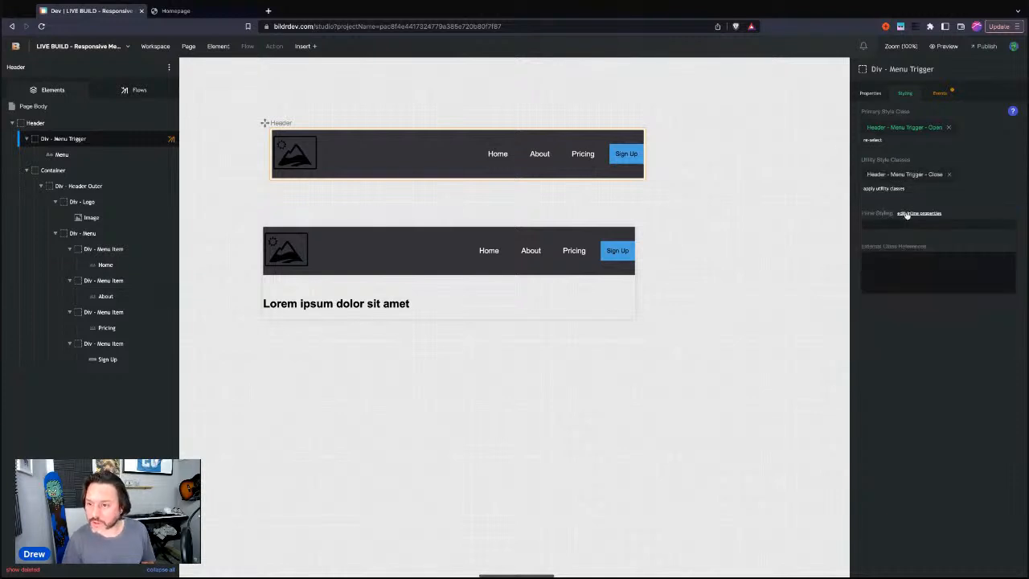
Set the display property of the Header - Menu Trigger - Open class to block and inspect the trigger on the canvas
click(905, 127)
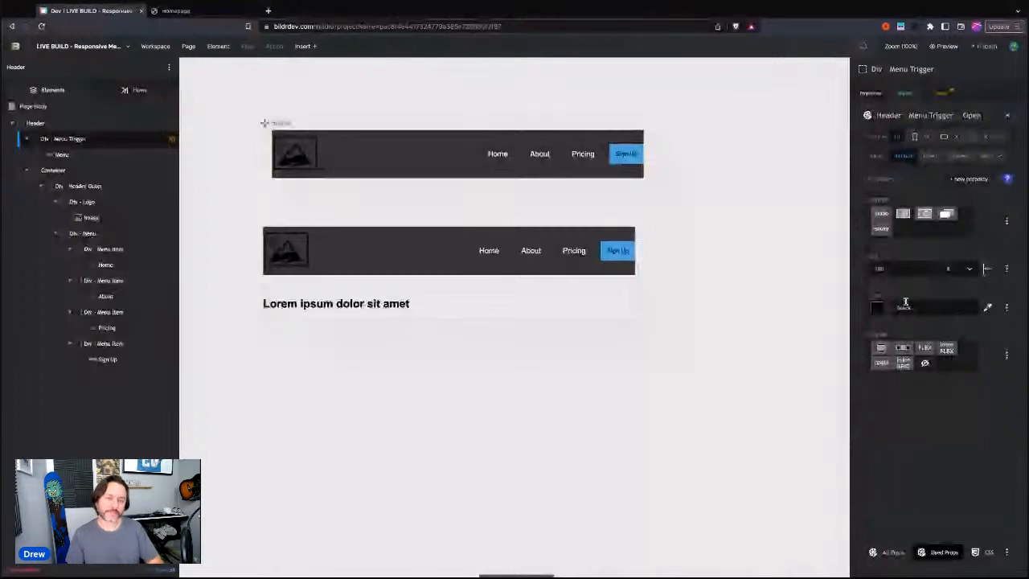
click(880, 347)
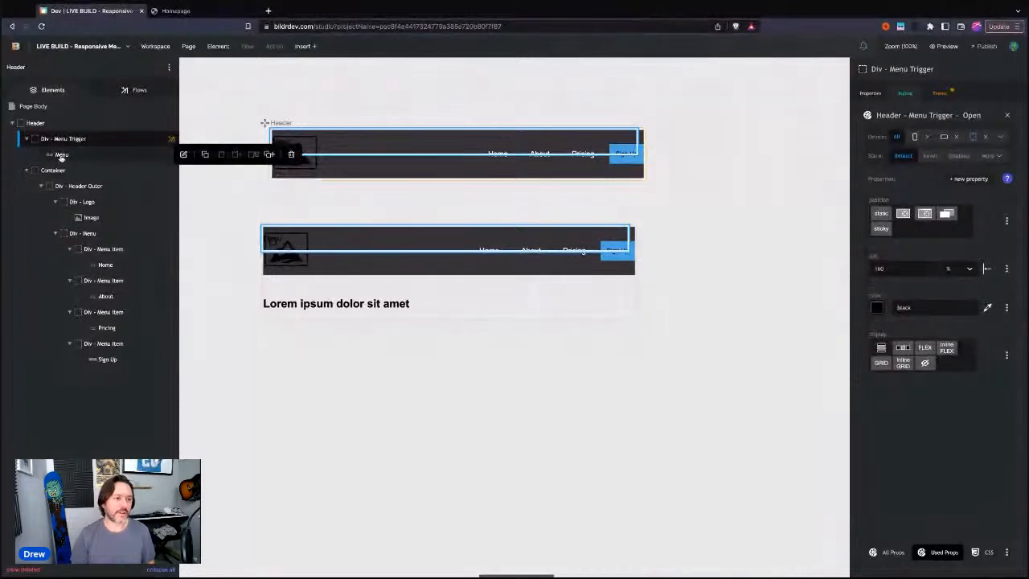
click(53, 124)
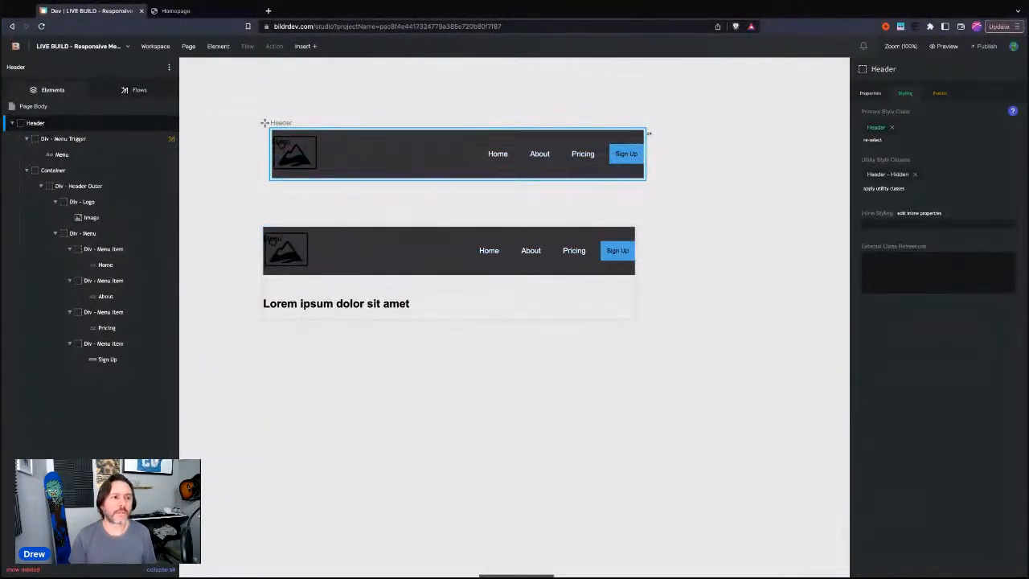
click(306, 140)
click(305, 140)
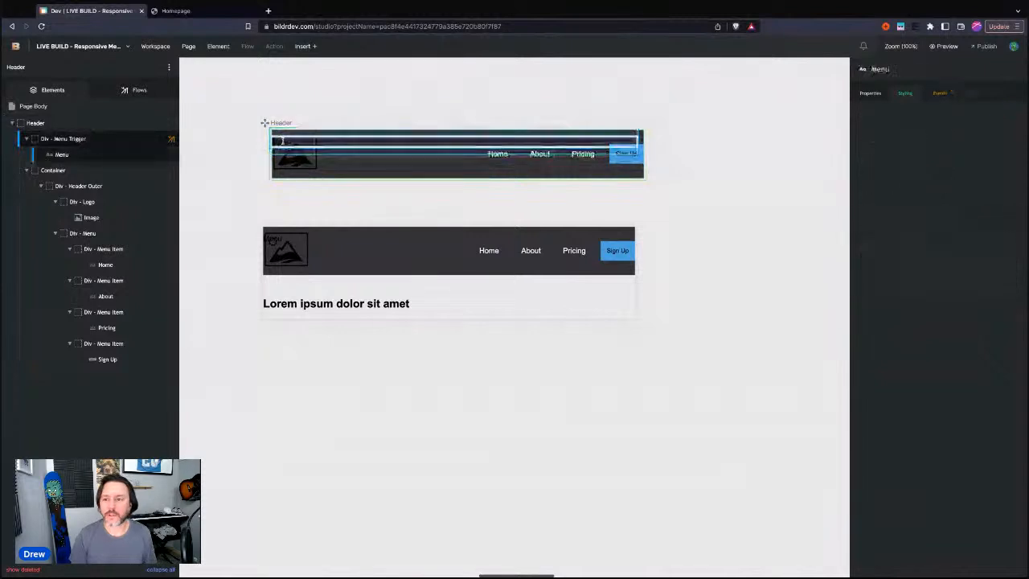
Remove the Header - Menu Trigger - Close class from the Menu Trigger div and reapply it to compare the trigger's placement
click(64, 138)
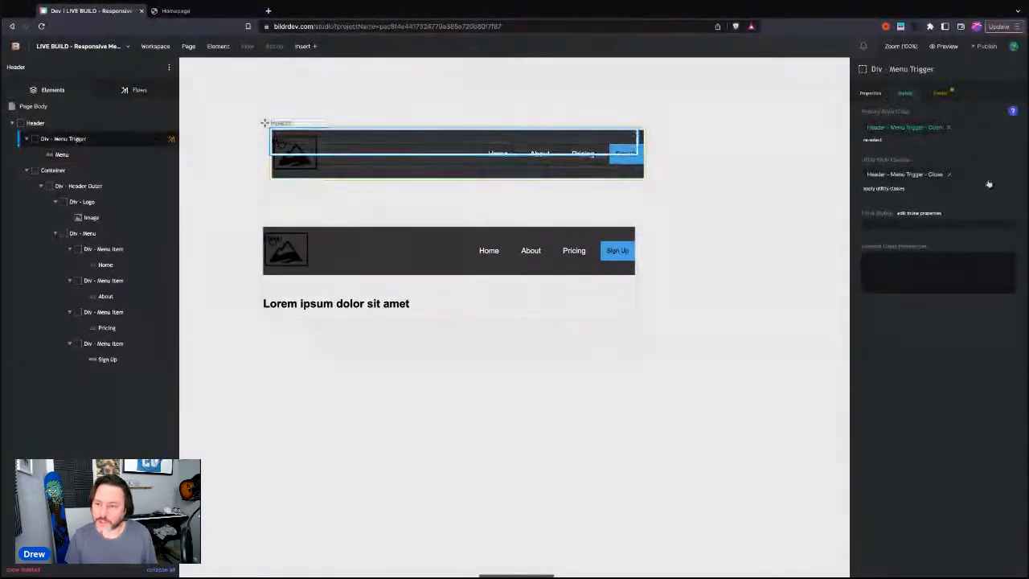
click(948, 174)
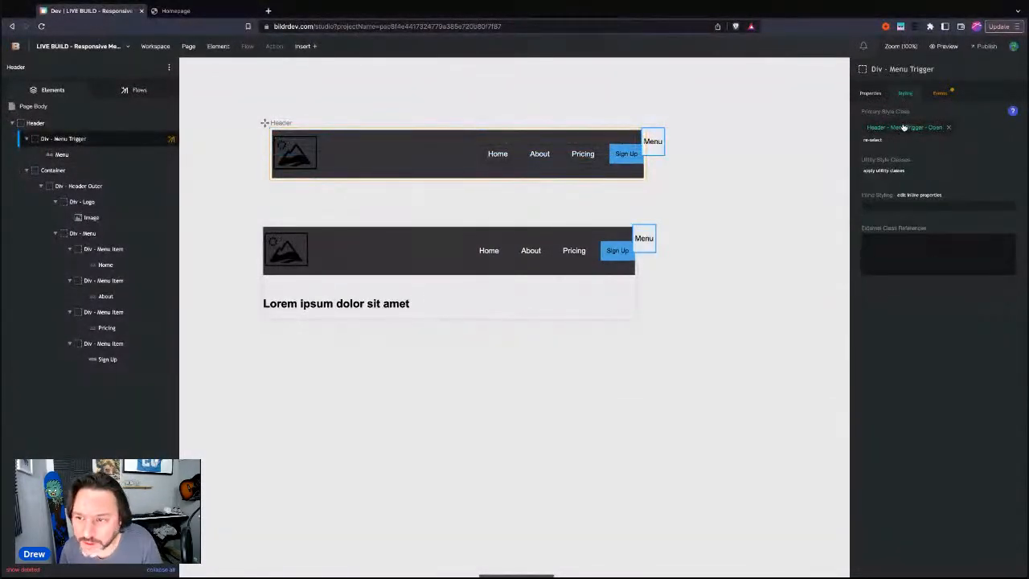
click(891, 171)
text(cl)
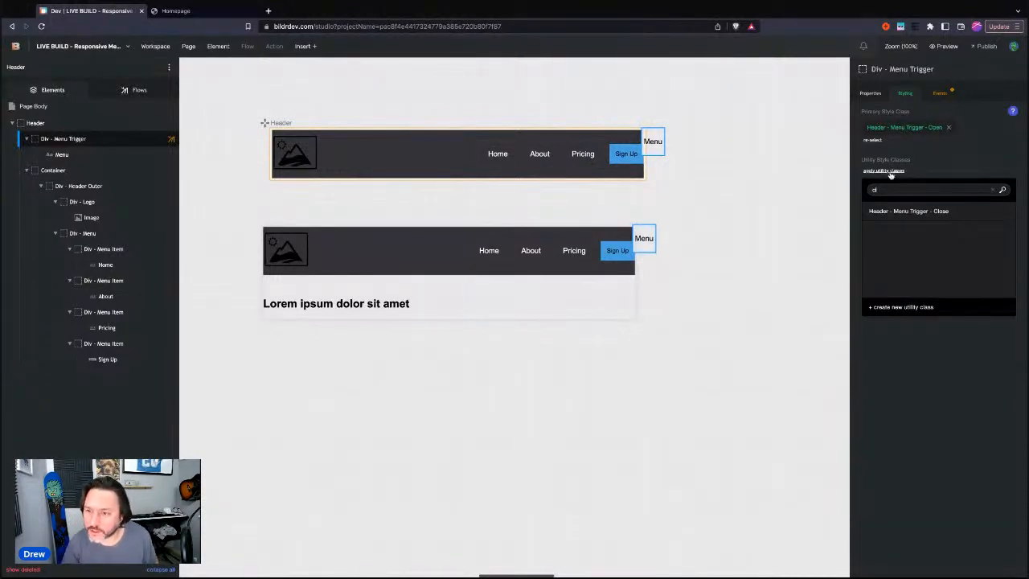
click(912, 210)
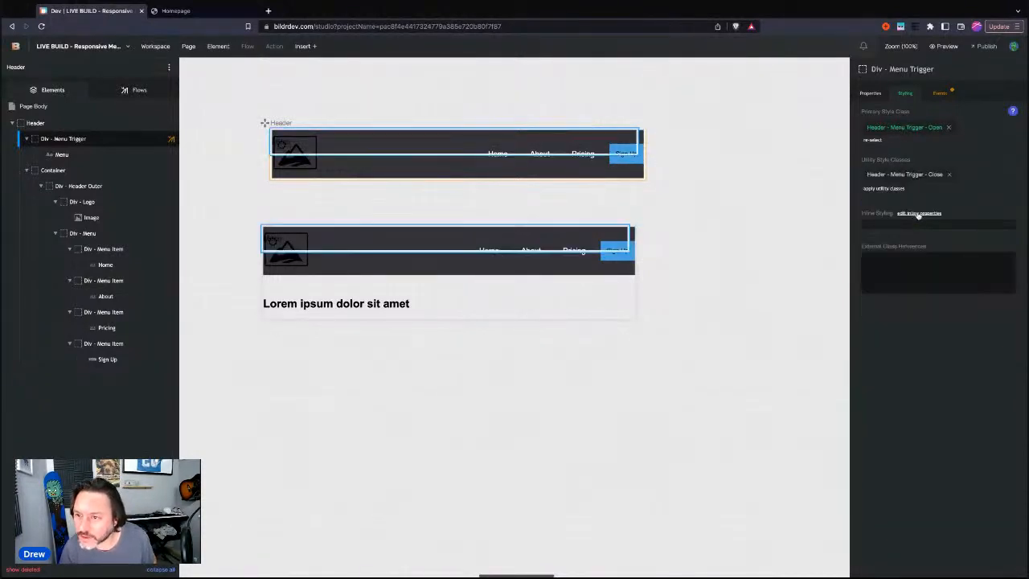
Try adding a width property to the Header - Menu Trigger - Close class, and remove it again
click(903, 175)
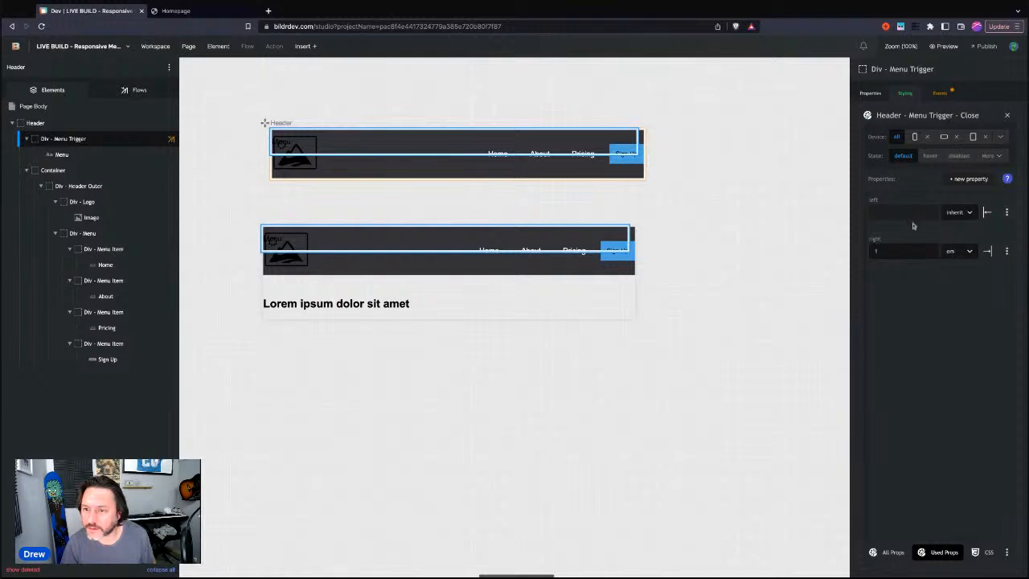
click(1008, 214)
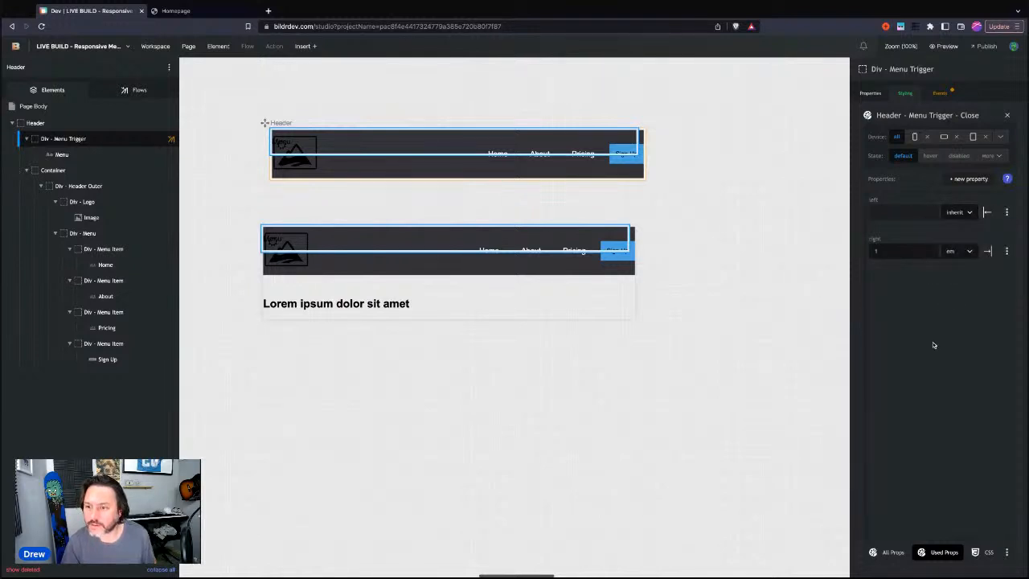
click(971, 178)
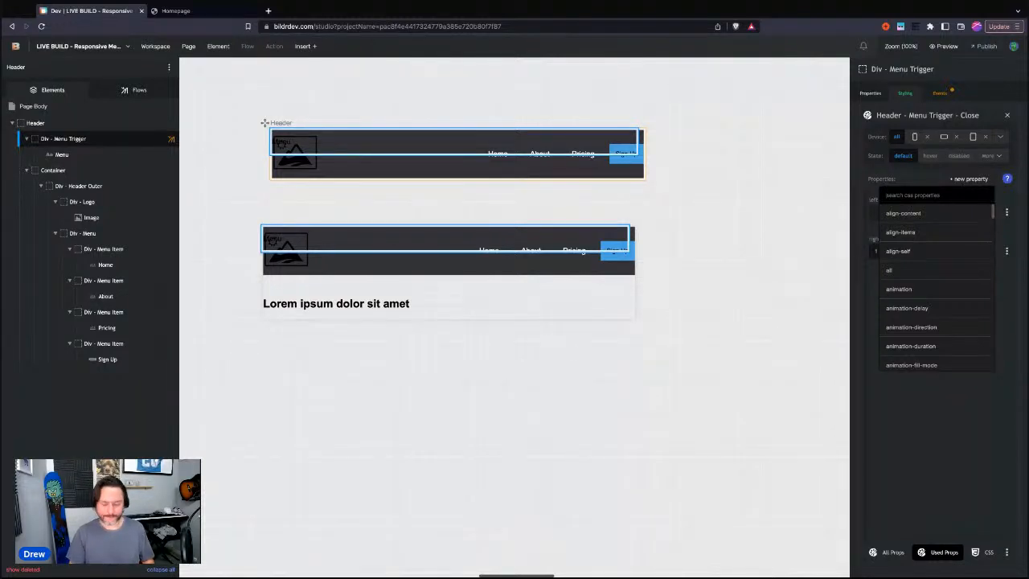
text(width)
key(Return)
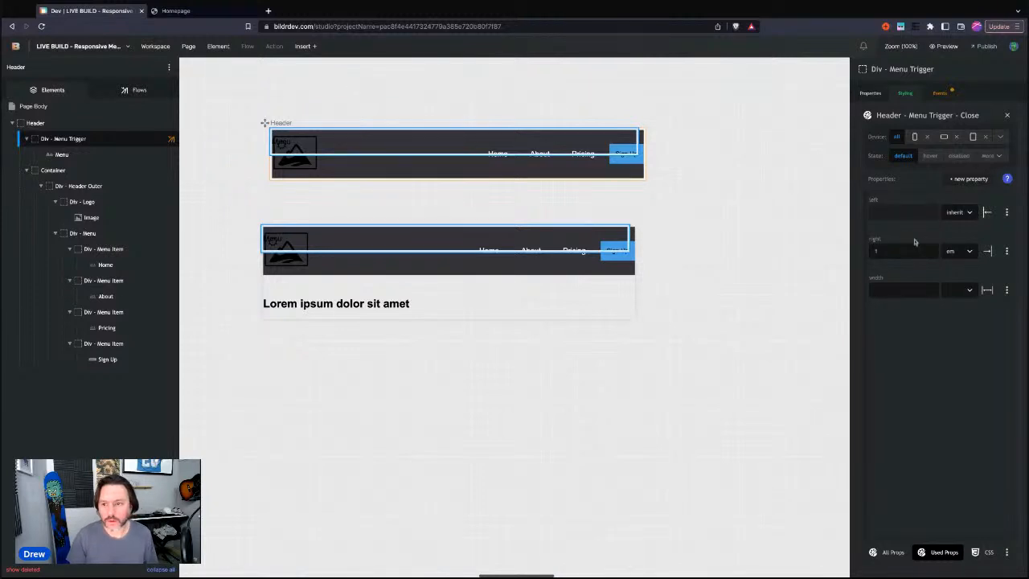
click(1006, 293)
click(977, 344)
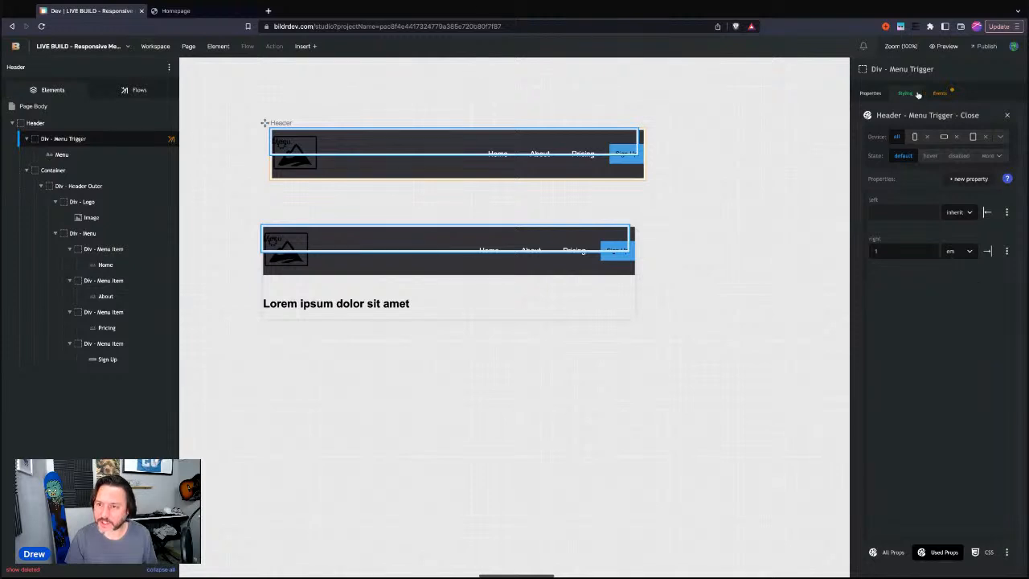
Add a width property to the Header - Menu Trigger - Open class of the Menu Trigger div
click(905, 93)
click(894, 129)
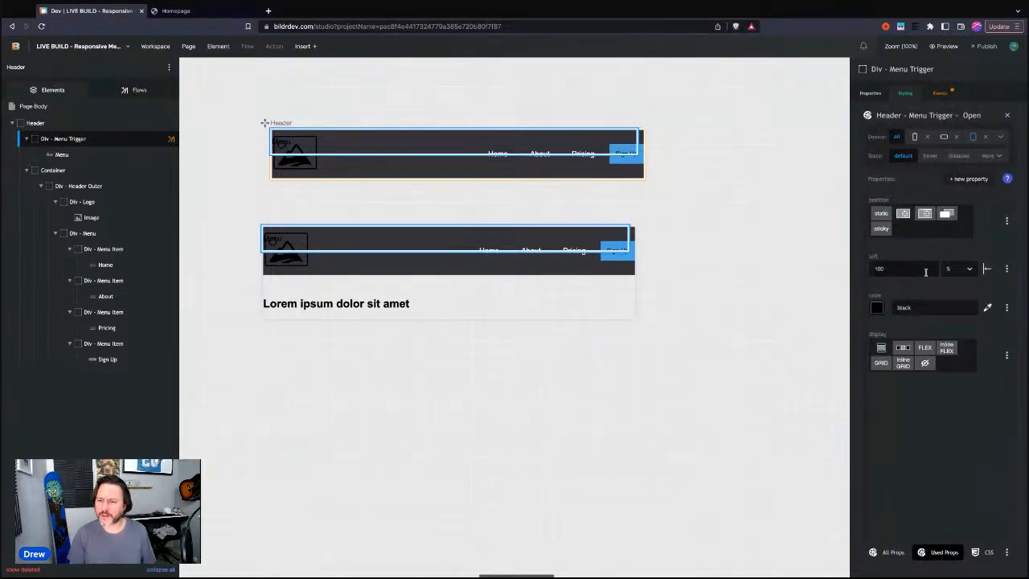
click(953, 177)
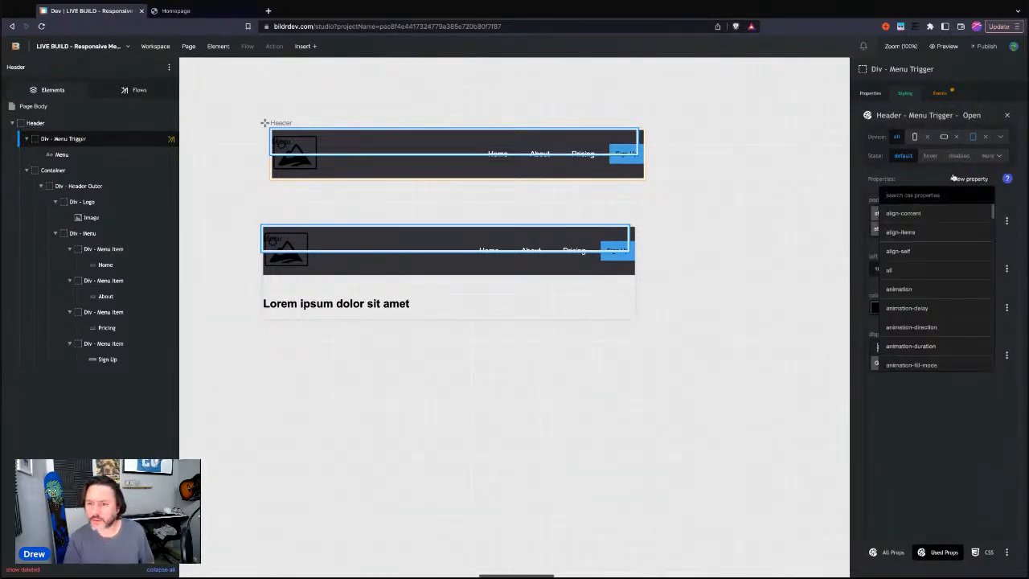
text(width)
key(Return)
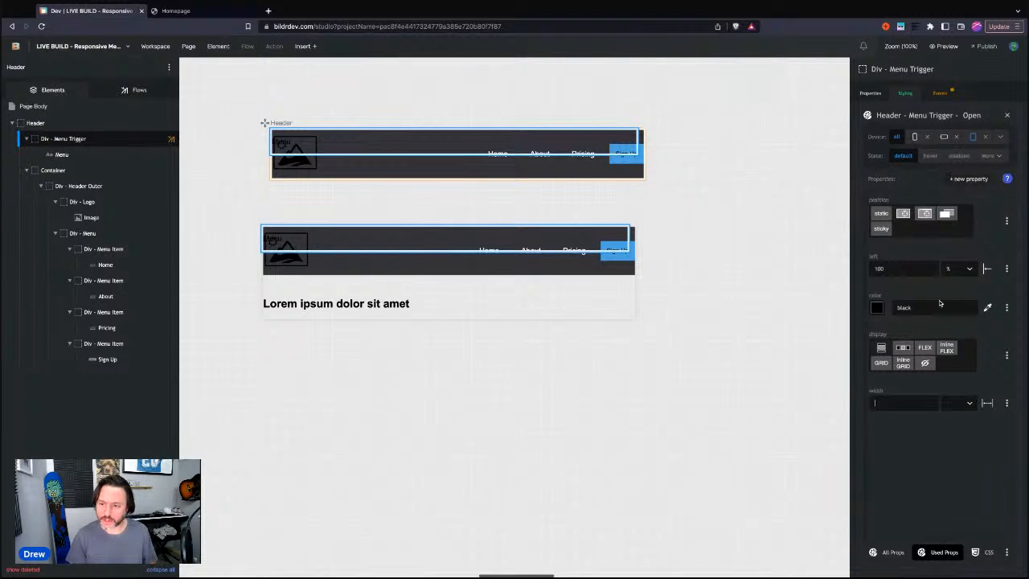
Switch the Header - Menu Trigger - Open class's width property to manual entry and set it to fit-content
click(1006, 404)
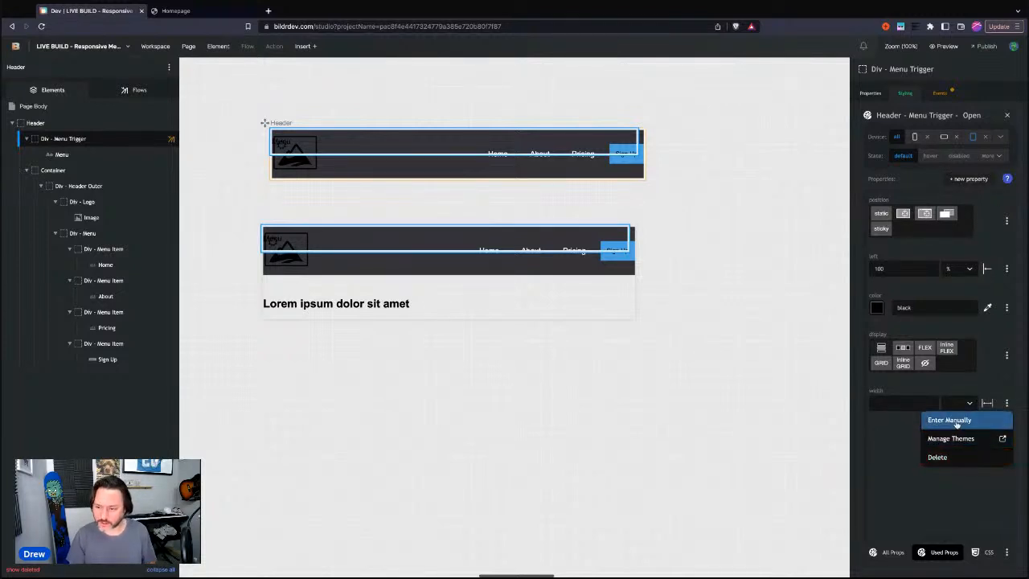
click(924, 419)
click(894, 404)
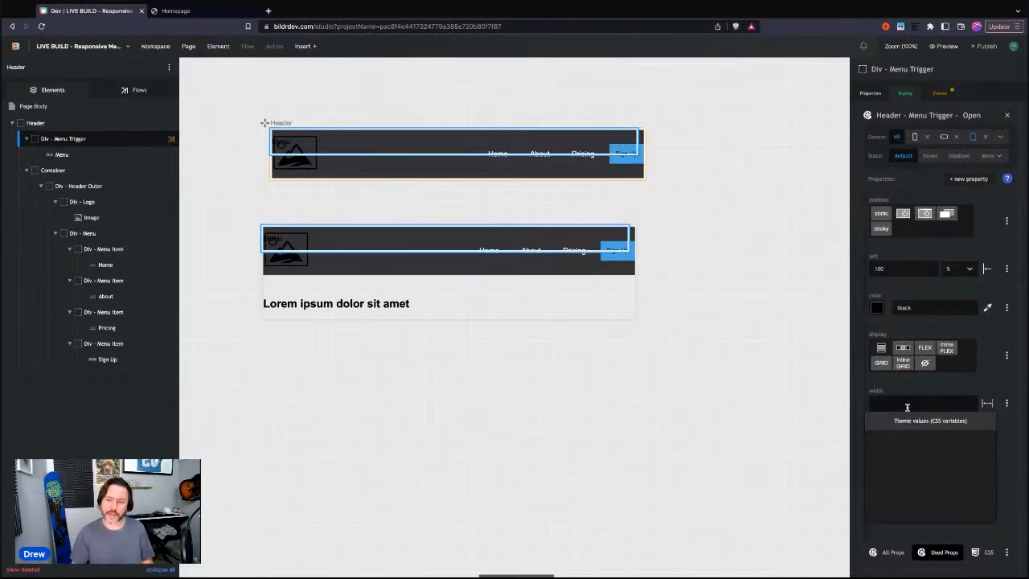
click(1006, 403)
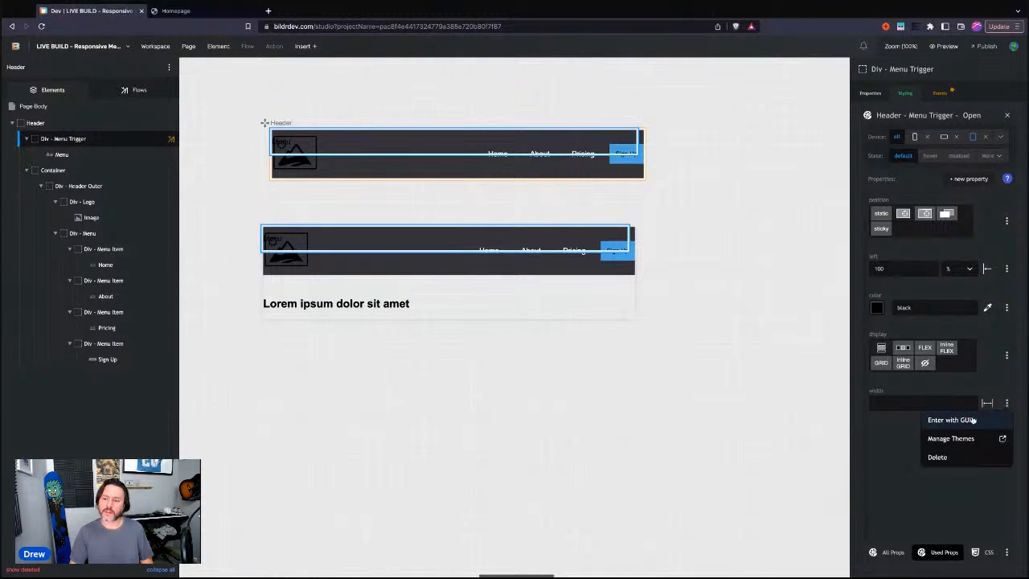
click(930, 419)
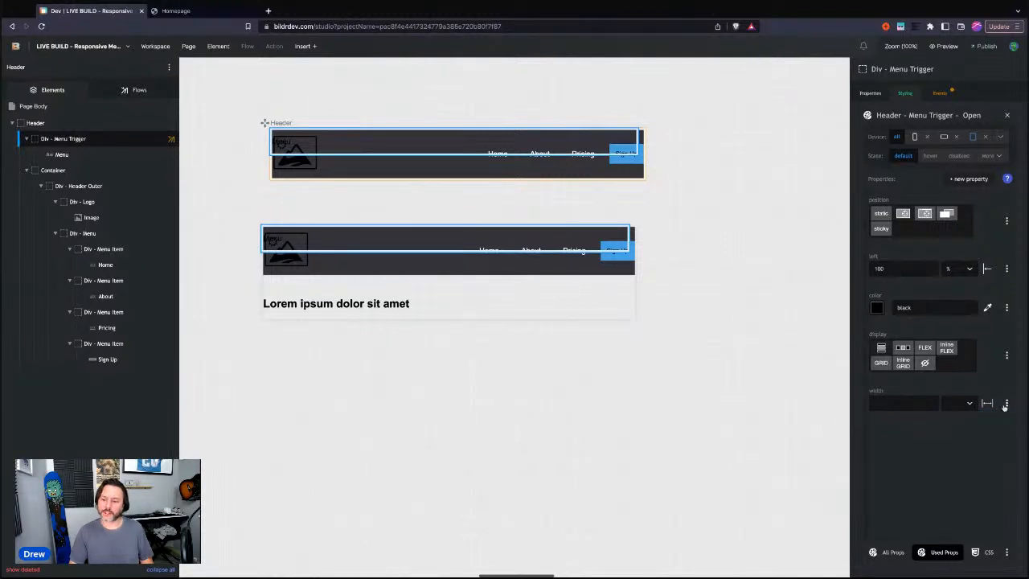
click(1006, 403)
click(935, 420)
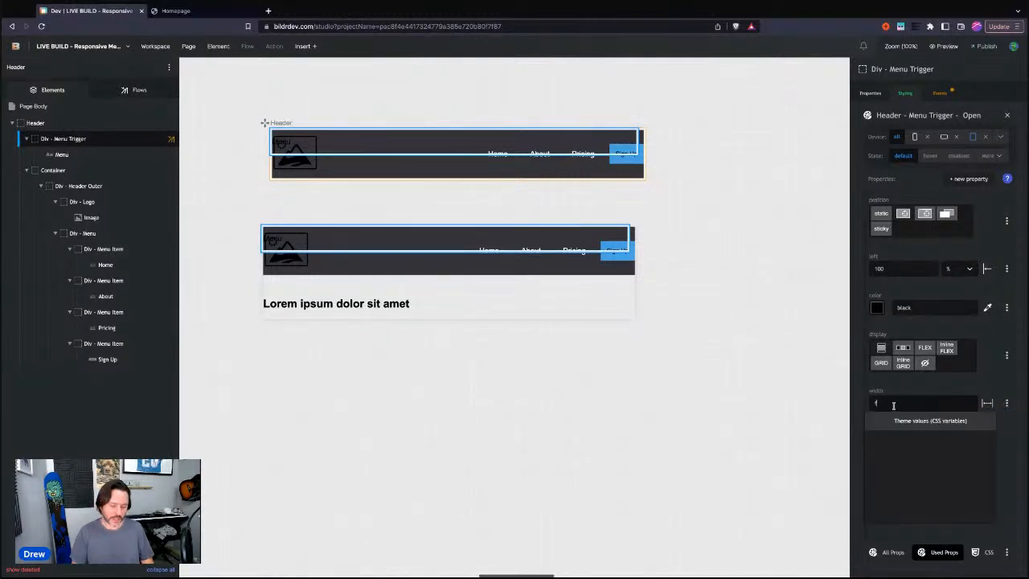
text(fit-content)
key(Return)
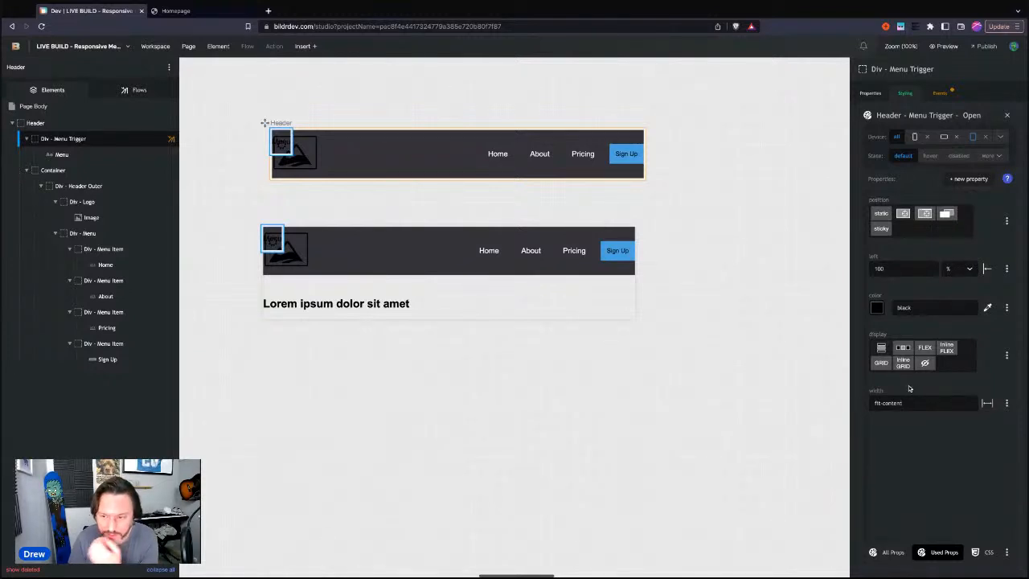
Delete the left and right properties from the Header - Menu Trigger - Close utility class
click(906, 95)
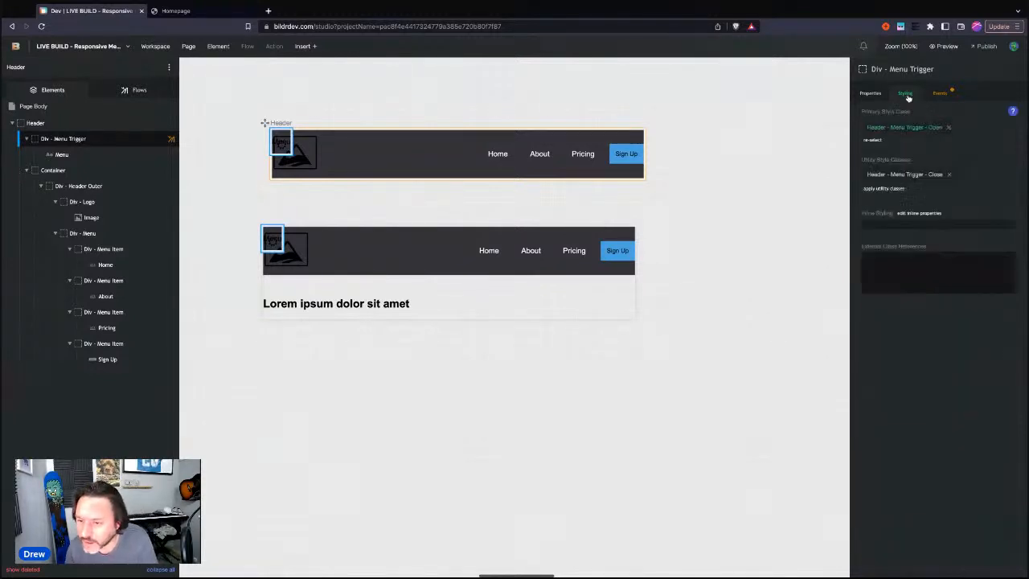
click(904, 174)
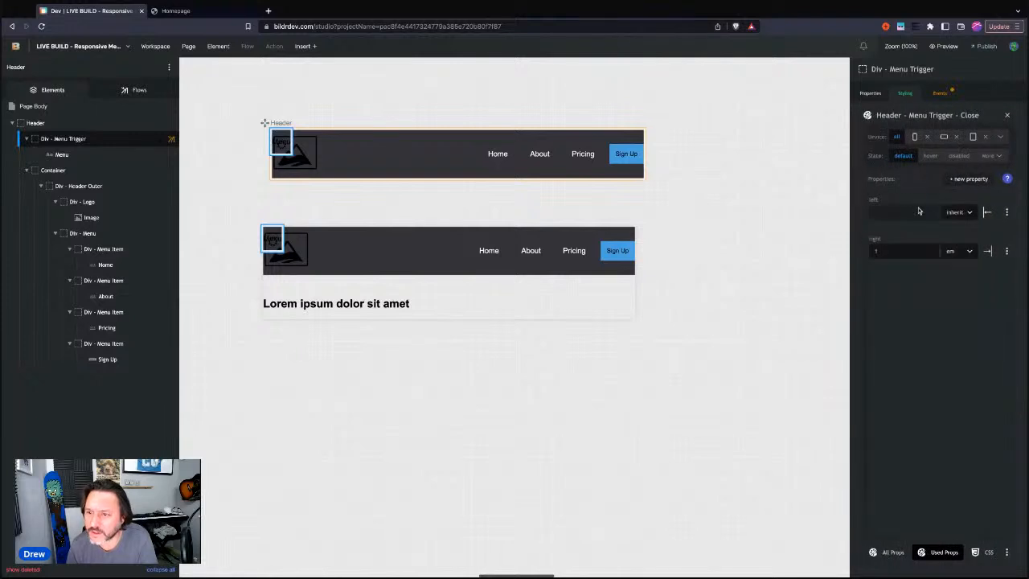
click(1006, 212)
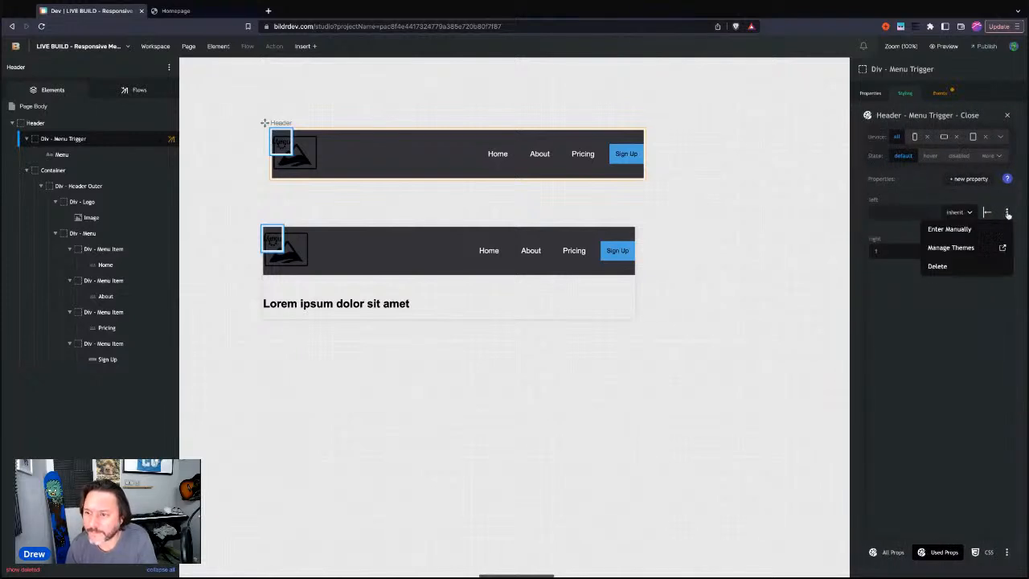
click(972, 265)
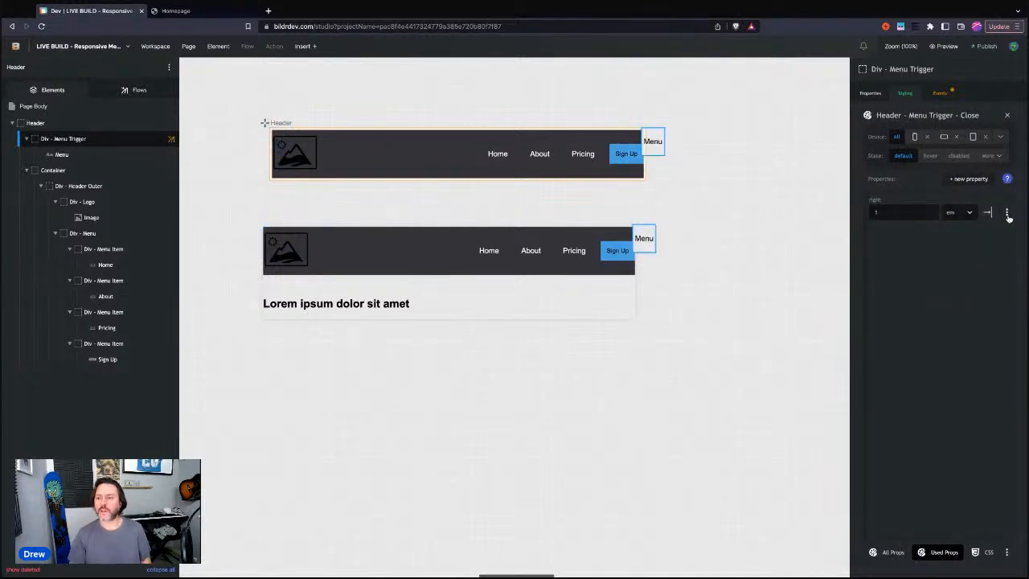
click(1007, 213)
click(964, 265)
Add a left property to the Header - Menu Trigger - Close class
click(961, 179)
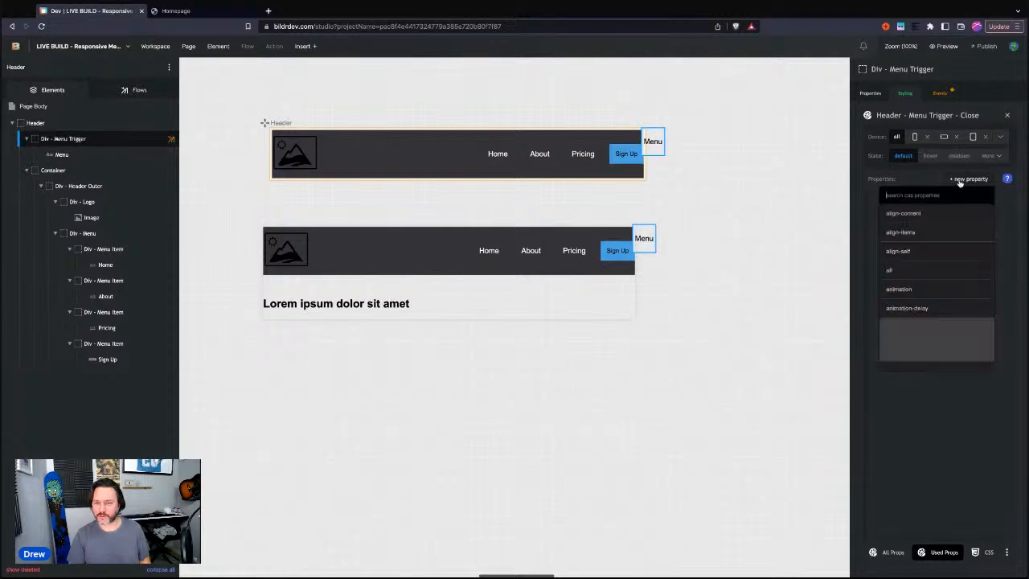
text(left)
key(Return)
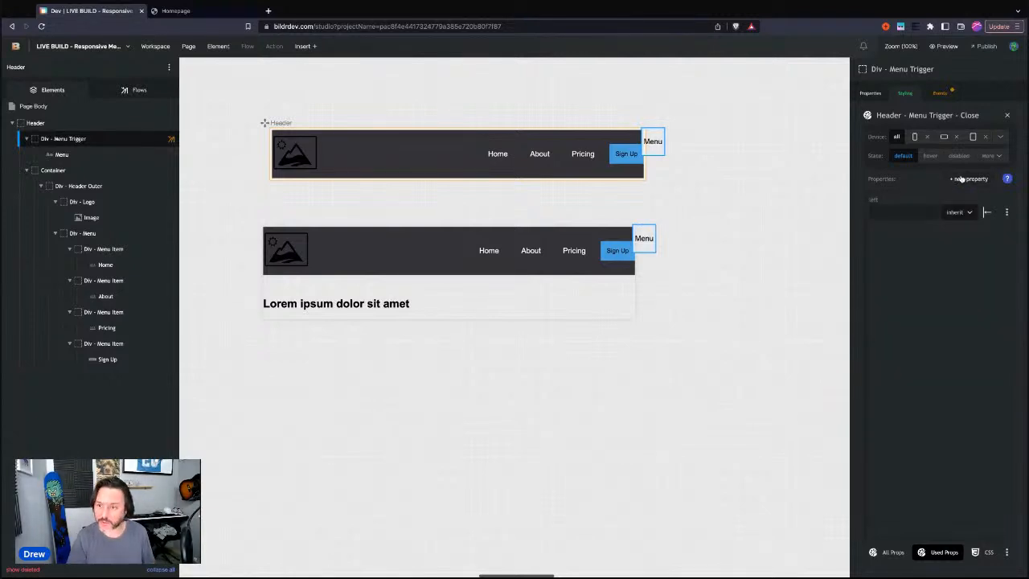
Set the left offset of the Header - Menu Trigger - Close style class to 95%
click(953, 212)
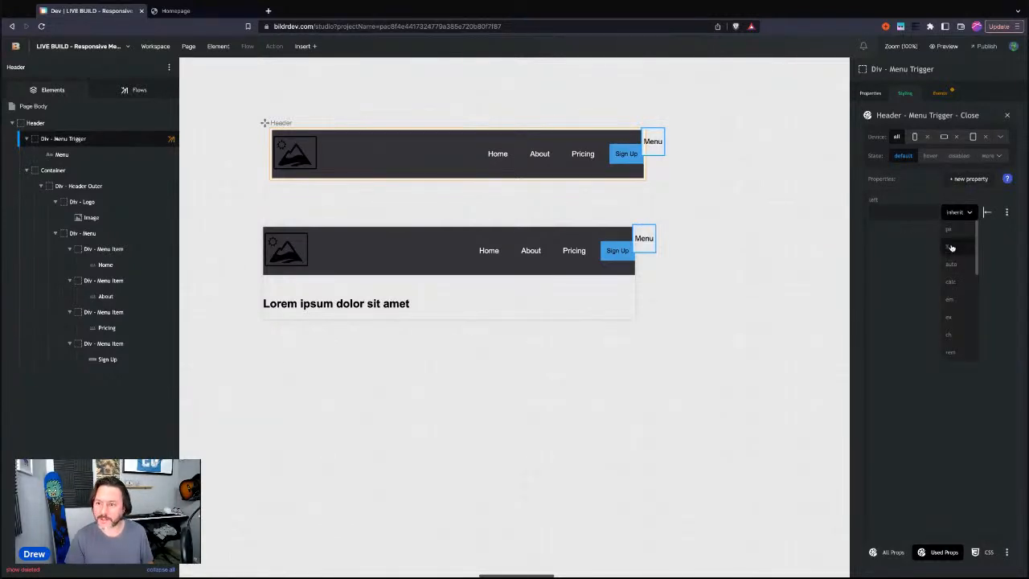
click(951, 247)
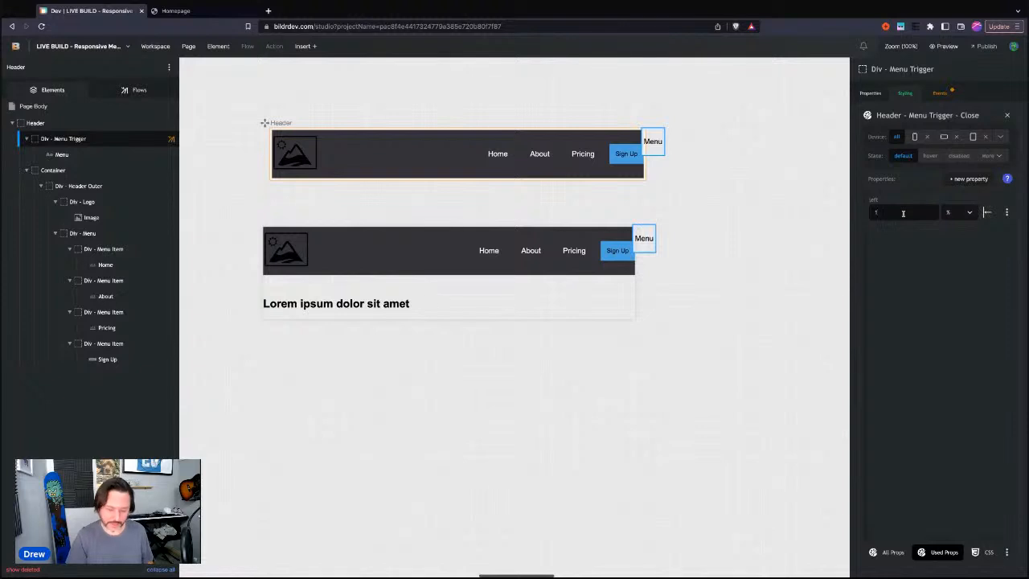
click(904, 93)
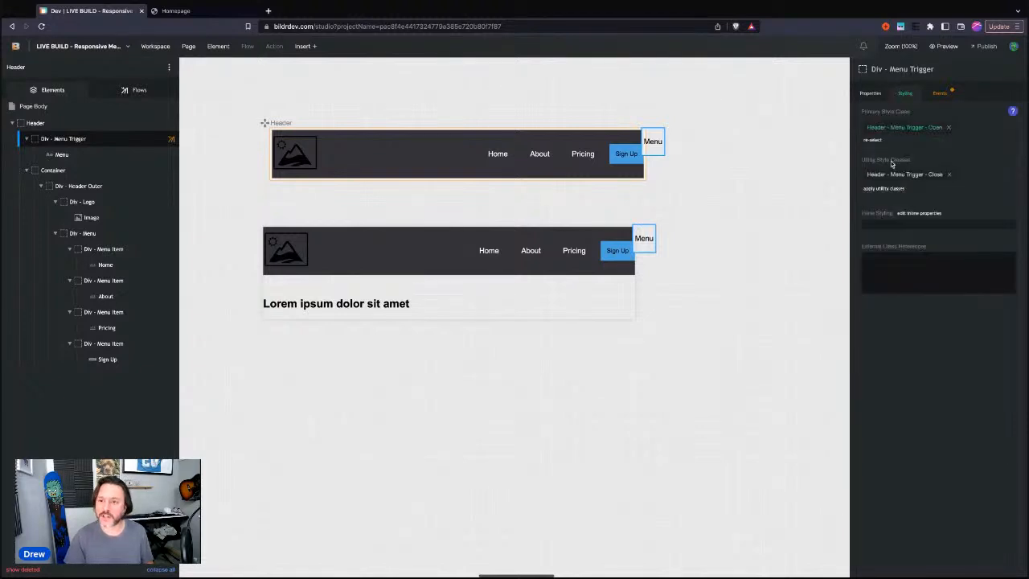
click(894, 128)
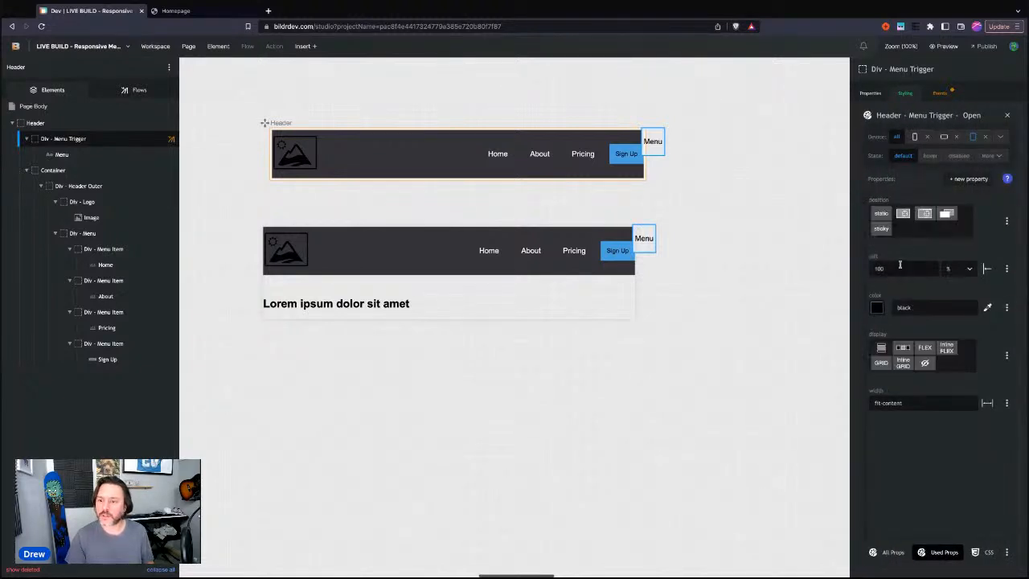
click(904, 94)
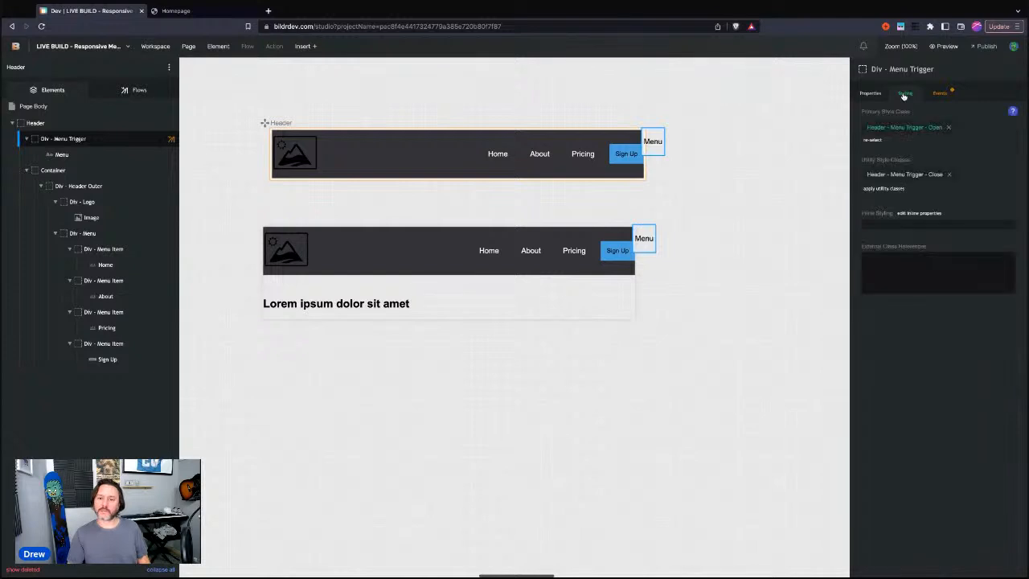
click(905, 174)
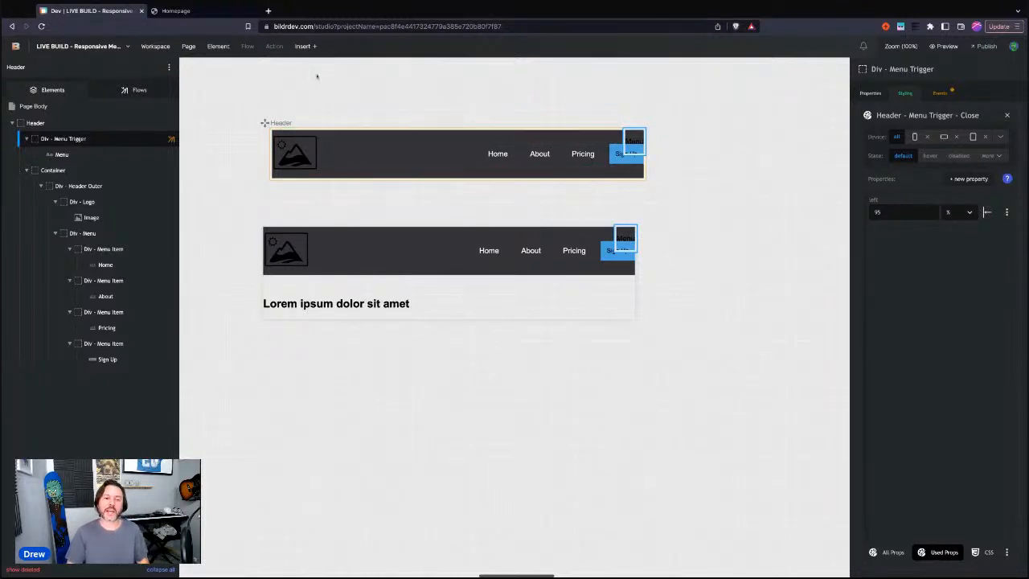
Remove the Header - Menu Trigger - Close utility class from Div - Menu Trigger and open the Header - Menu Trigger - Open class
click(904, 94)
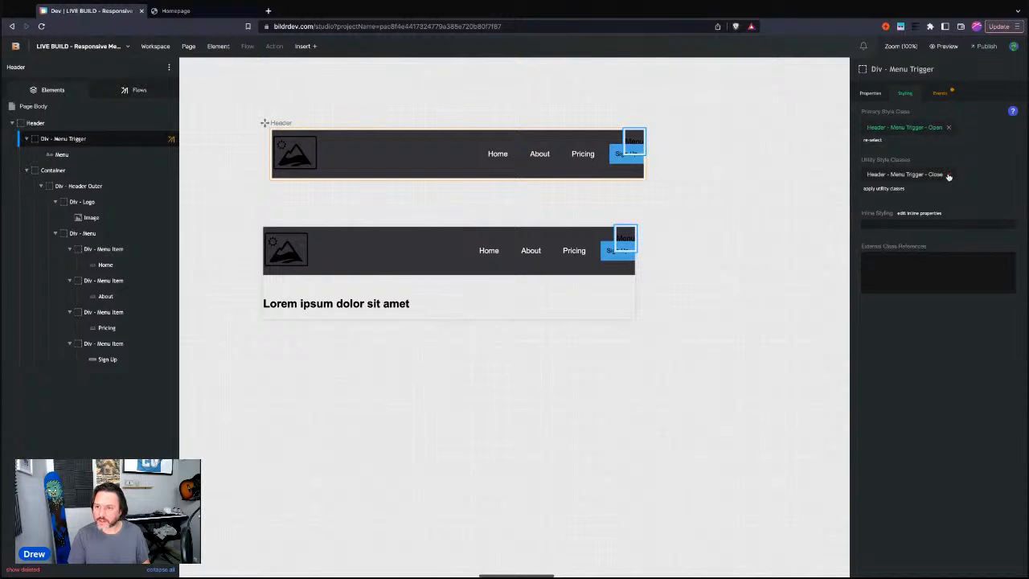
click(950, 175)
click(905, 129)
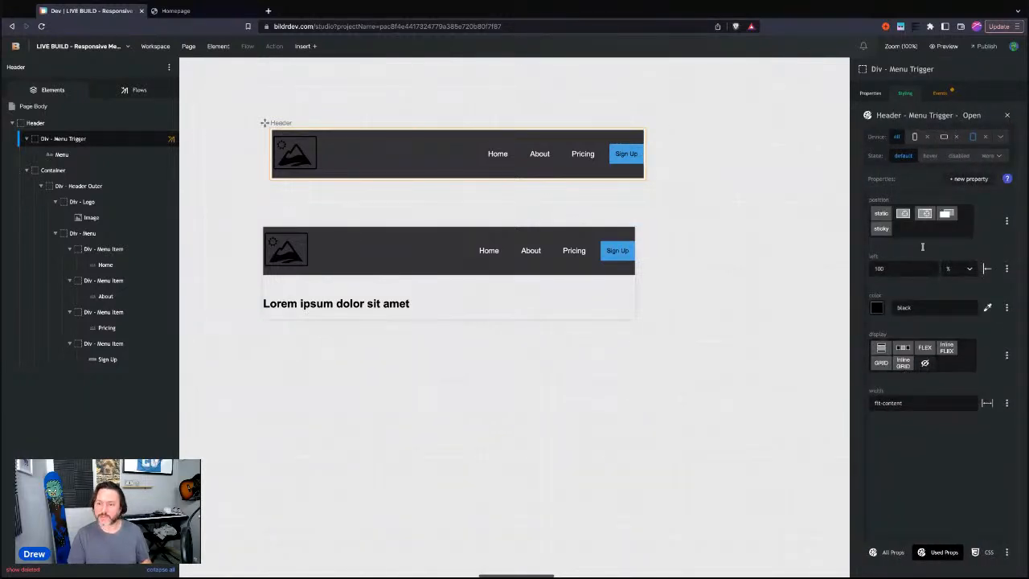
Reload the Homepage preview, test the header at about 1253 and 373 px wide, and try the Menu trigger at the narrow width
click(196, 12)
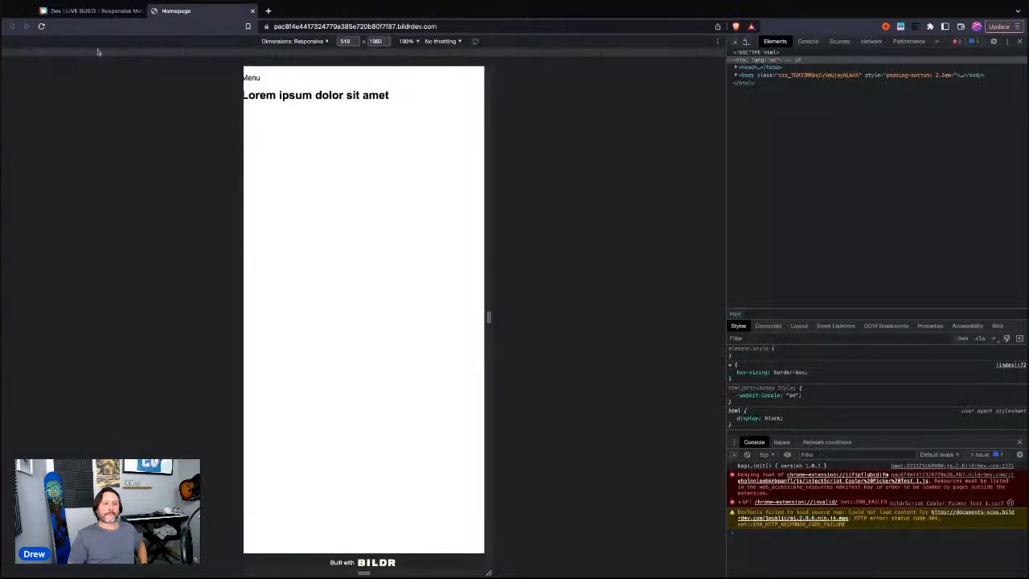
click(41, 25)
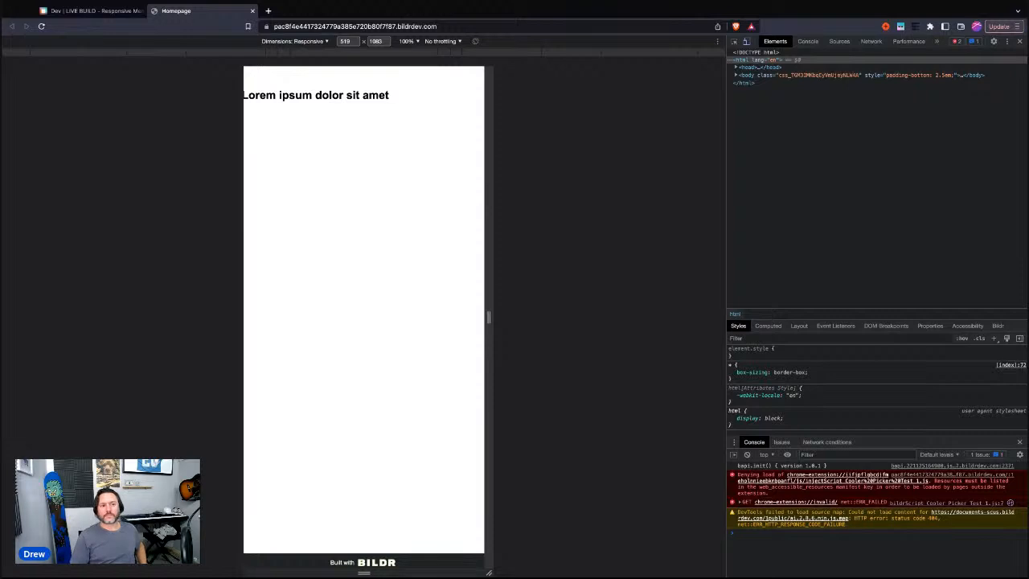
drag(488, 316, 657, 317)
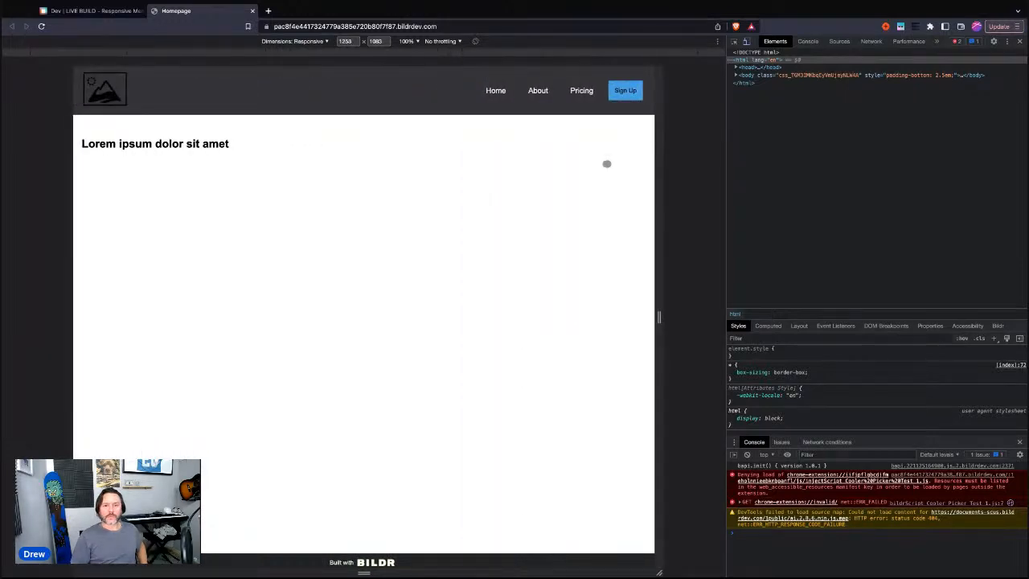
drag(652, 164, 450, 164)
click(287, 78)
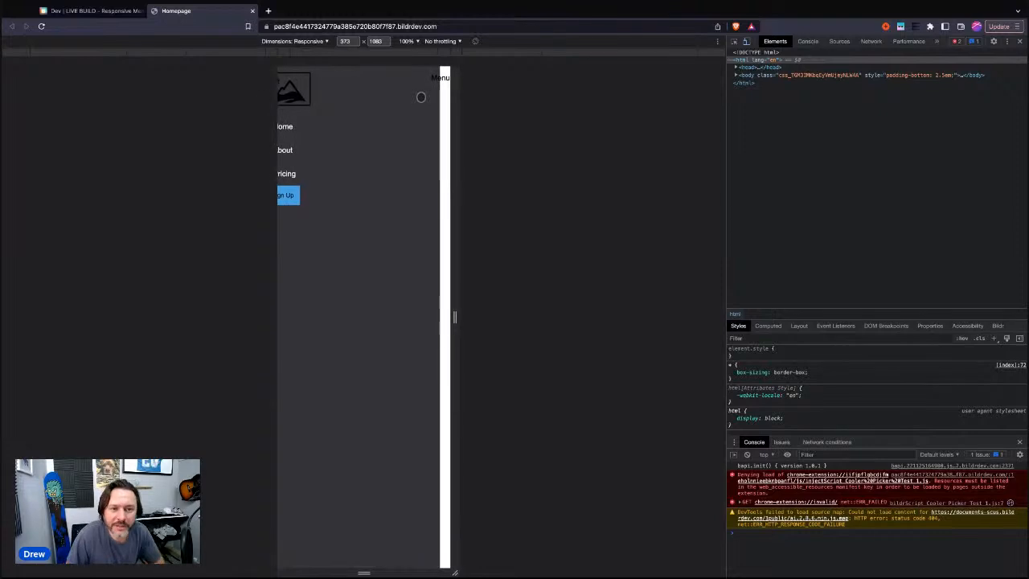
click(446, 75)
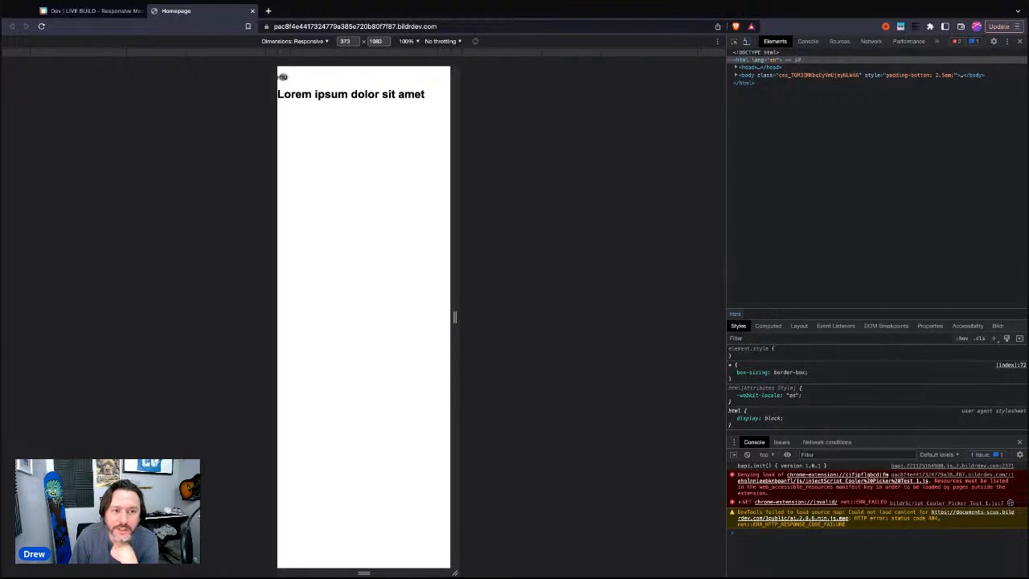
Back in the Bildr studio, add an "Element - set value - trigger" action to the Show - Mobile Menu flow, setting the Menu text to "&times;"
click(89, 11)
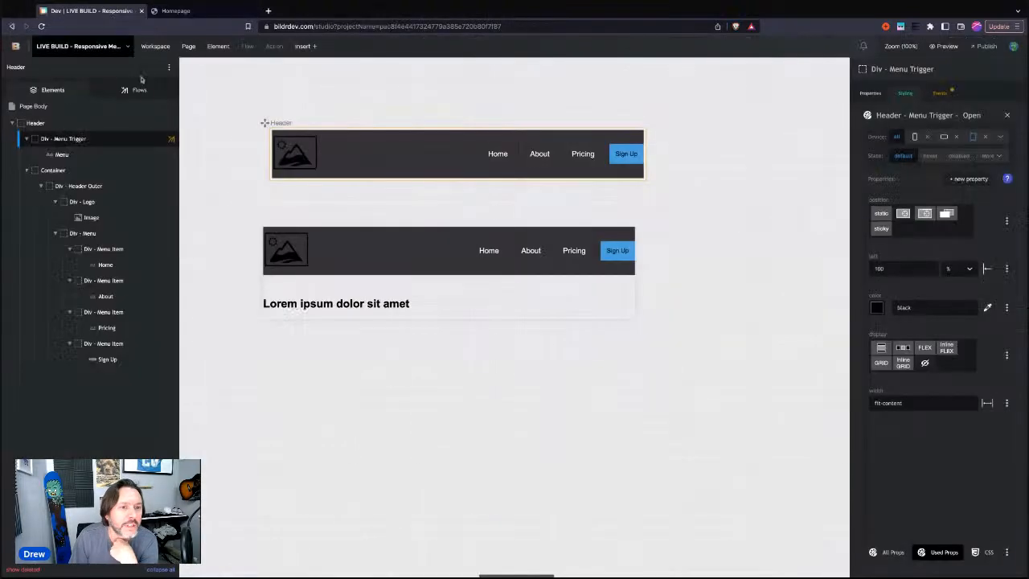
click(443, 142)
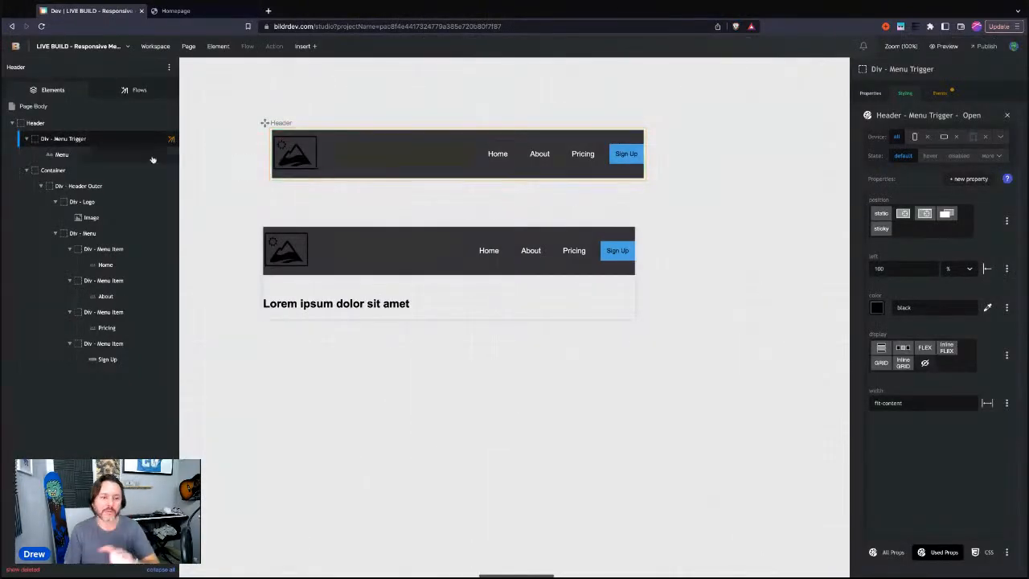
click(121, 90)
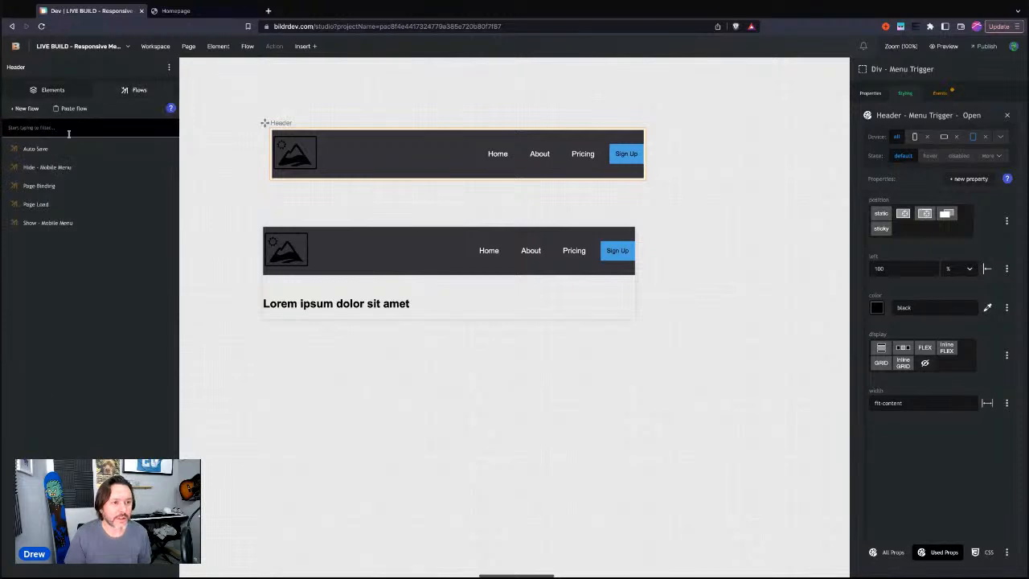
click(60, 225)
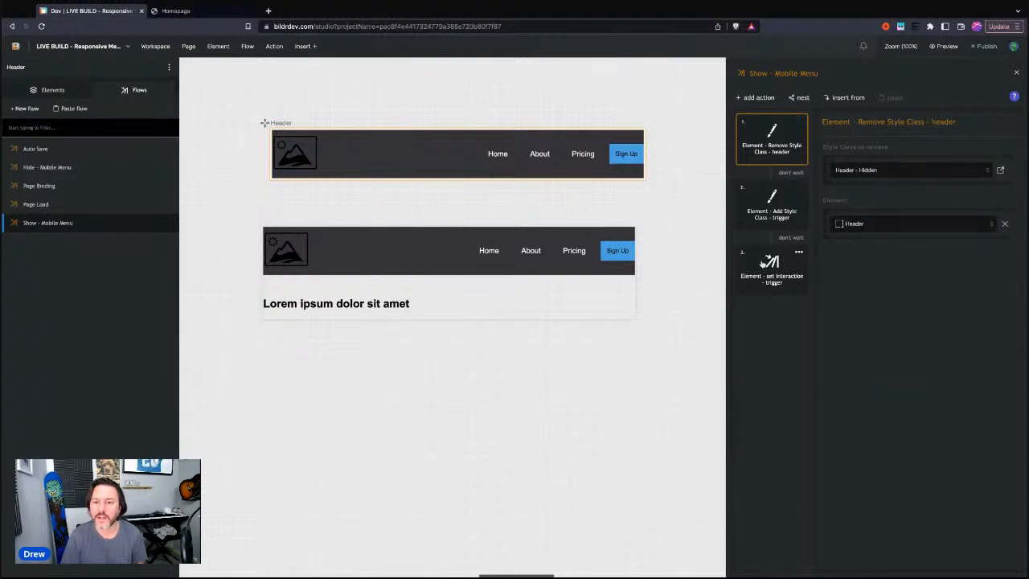
click(758, 97)
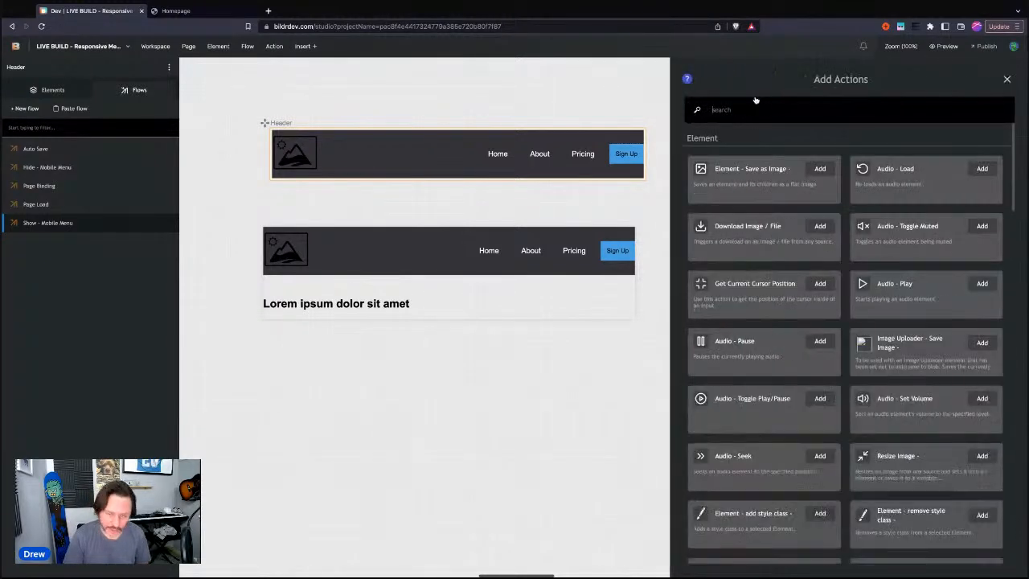
text(set value)
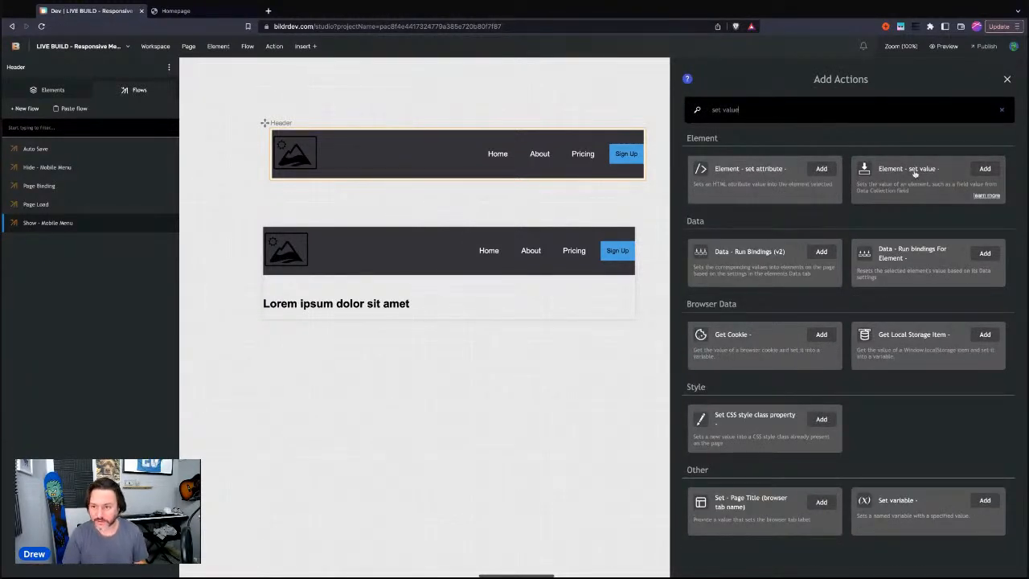
click(929, 175)
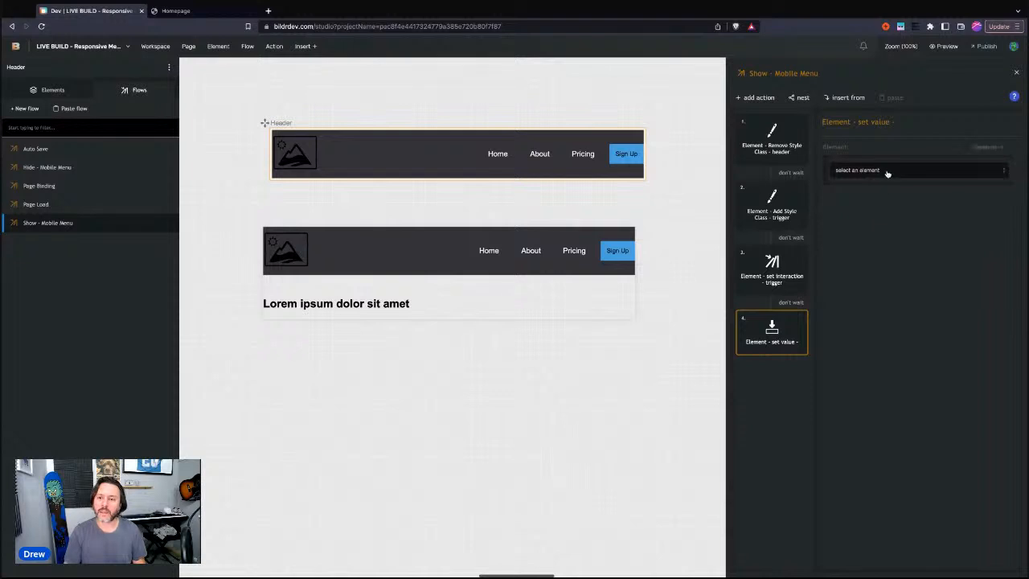
click(888, 171)
click(890, 229)
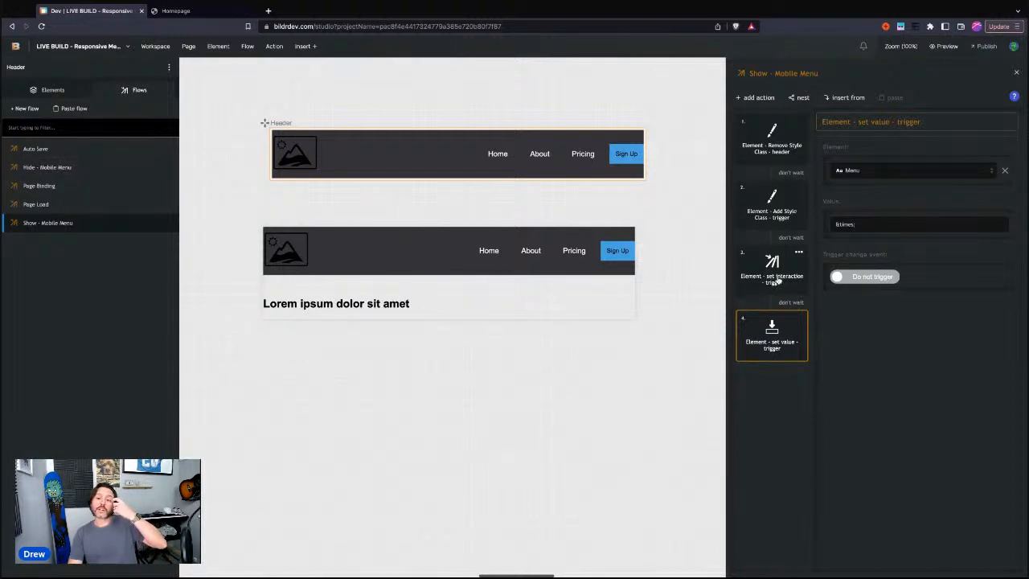
Add an "Element - remove style class" action to the Hide - Mobile Menu flow
click(42, 167)
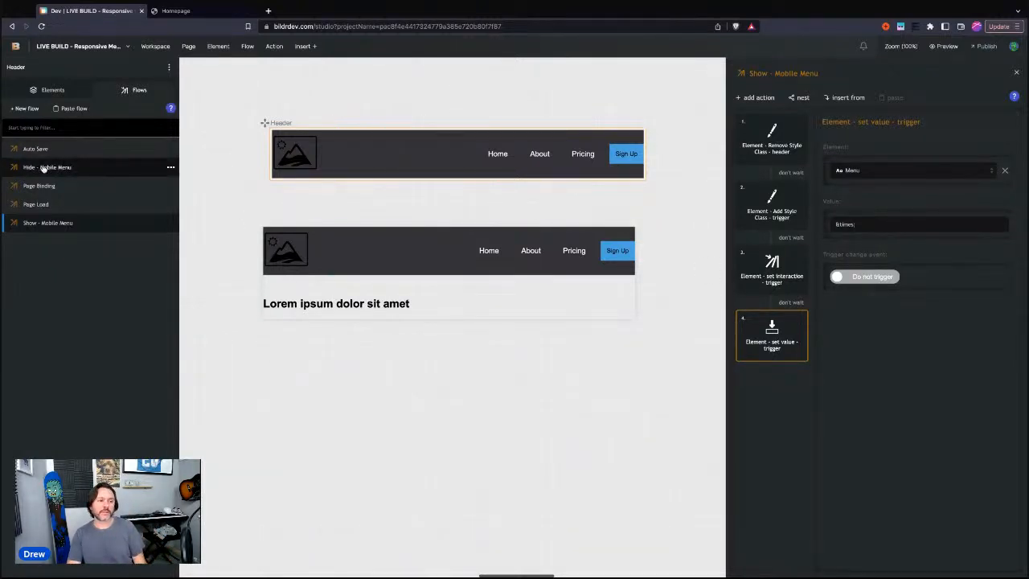
click(756, 100)
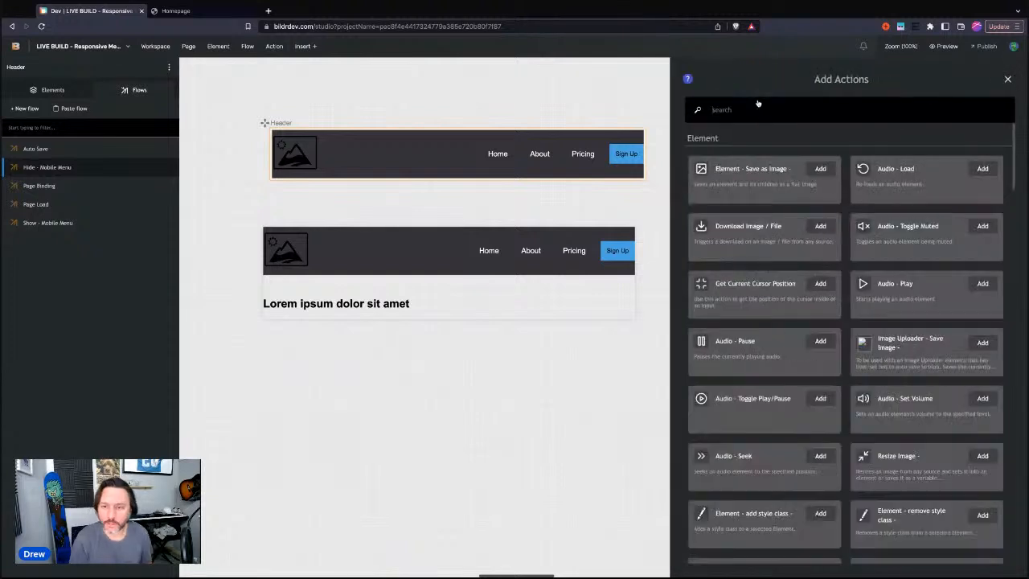
text(class)
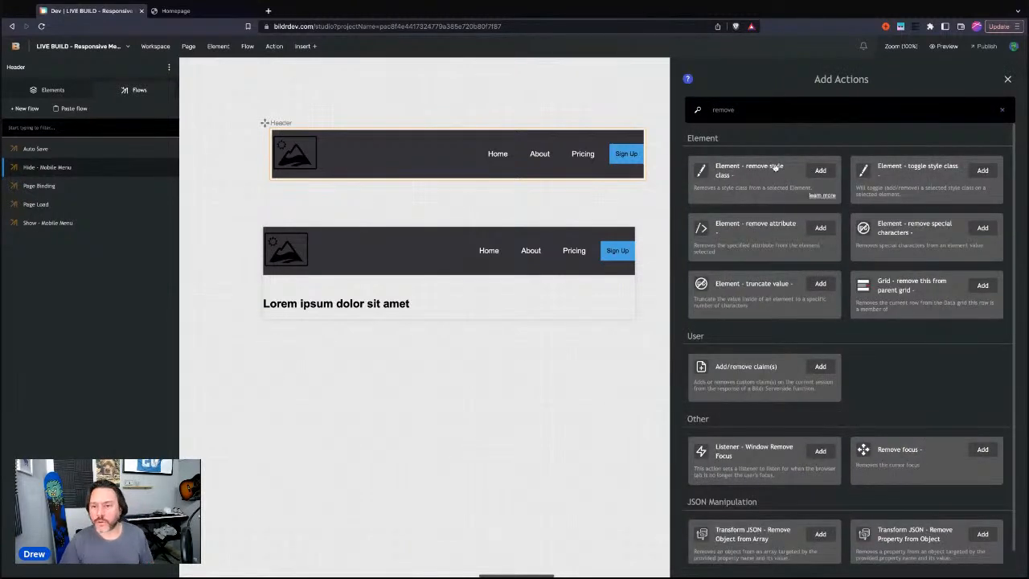
click(775, 169)
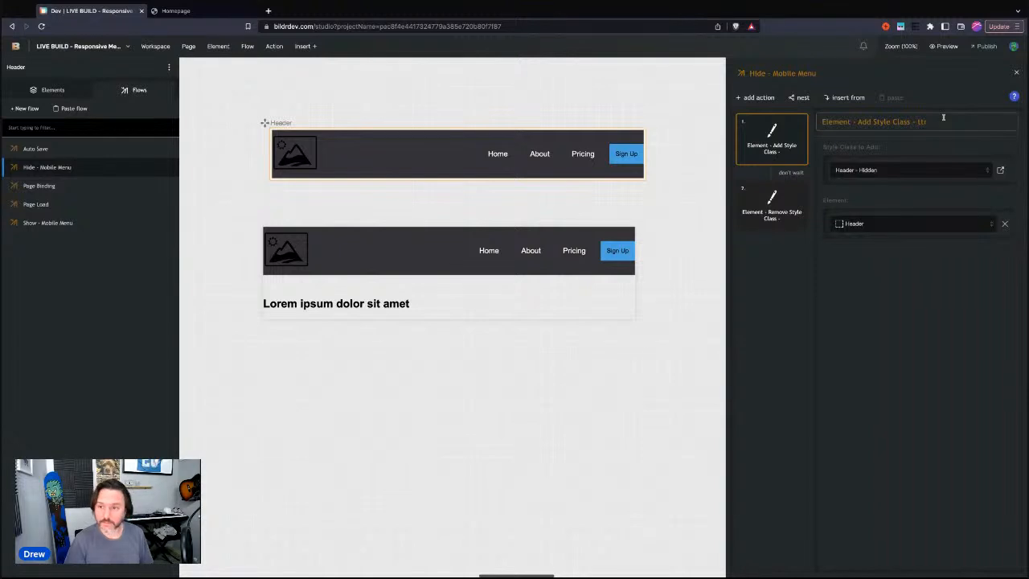
Try to rename the Hide - Mobile Menu flow's first action as "Element - Add Style Class - header"
text(r)
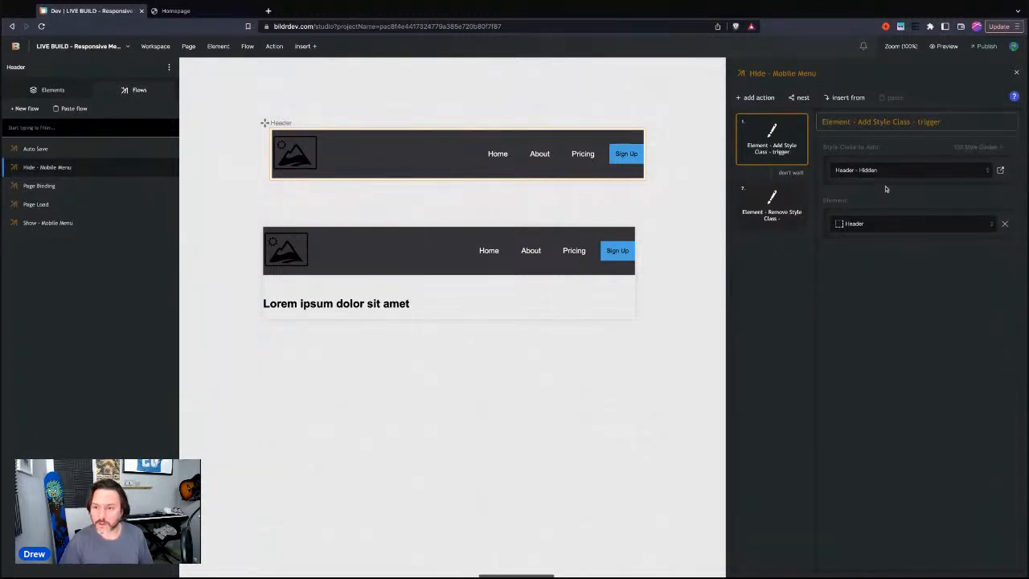
double_click(928, 121)
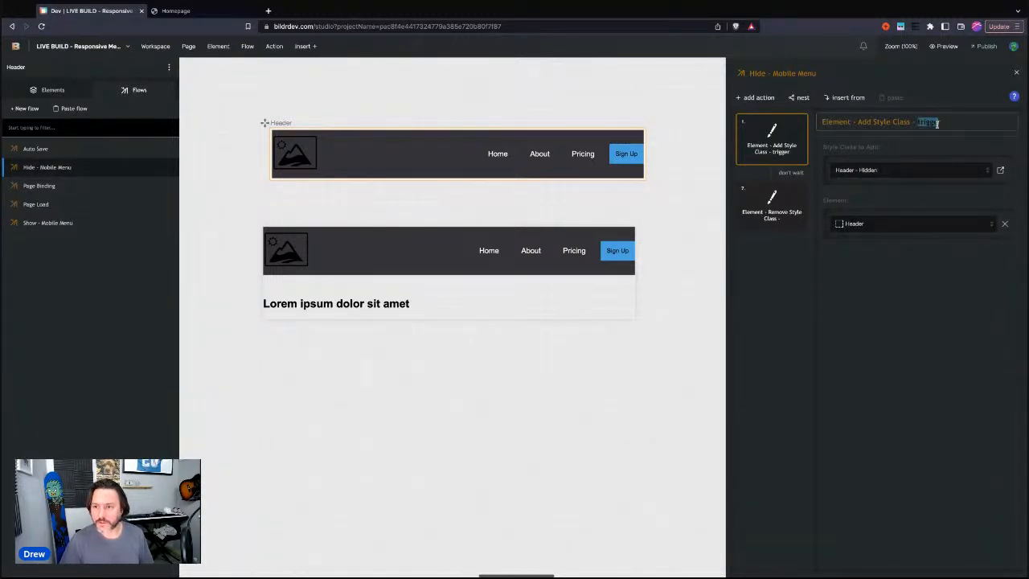
text(head)
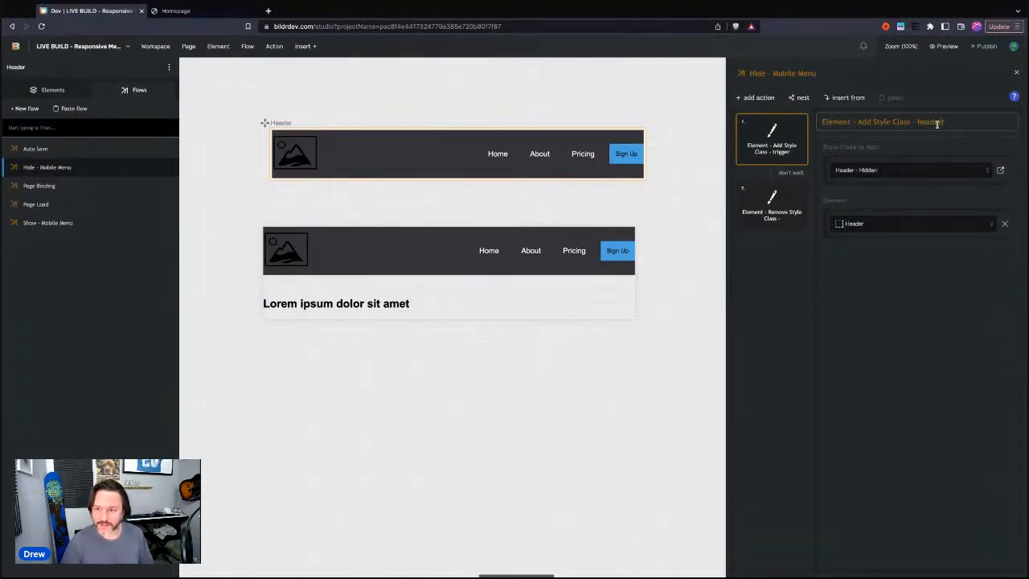
Name the second action "Element - Remove Style Class - trigger" and have it remove Header - Menu Trigger - Close from Div - Menu Trigger
click(770, 200)
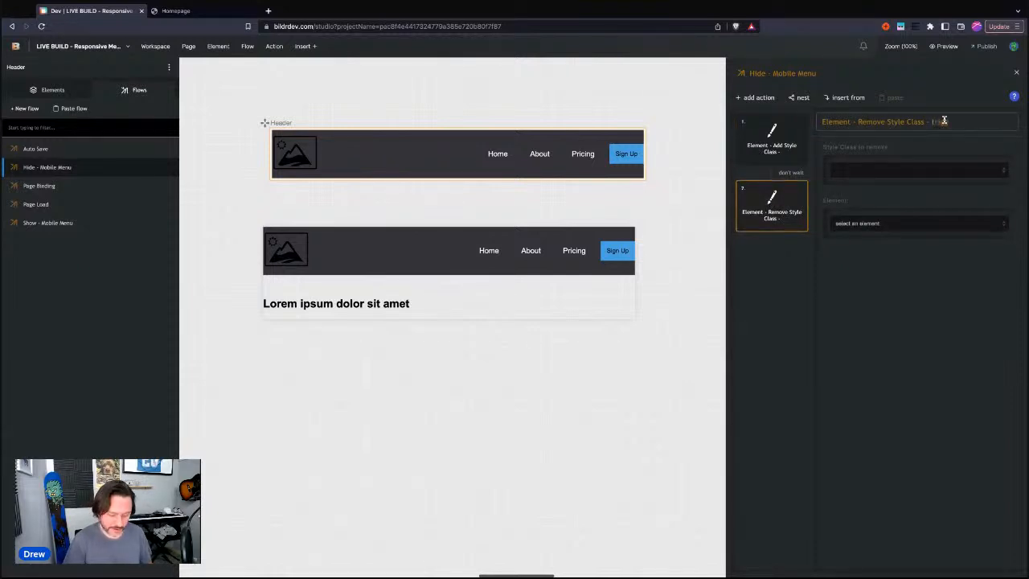
key(Return)
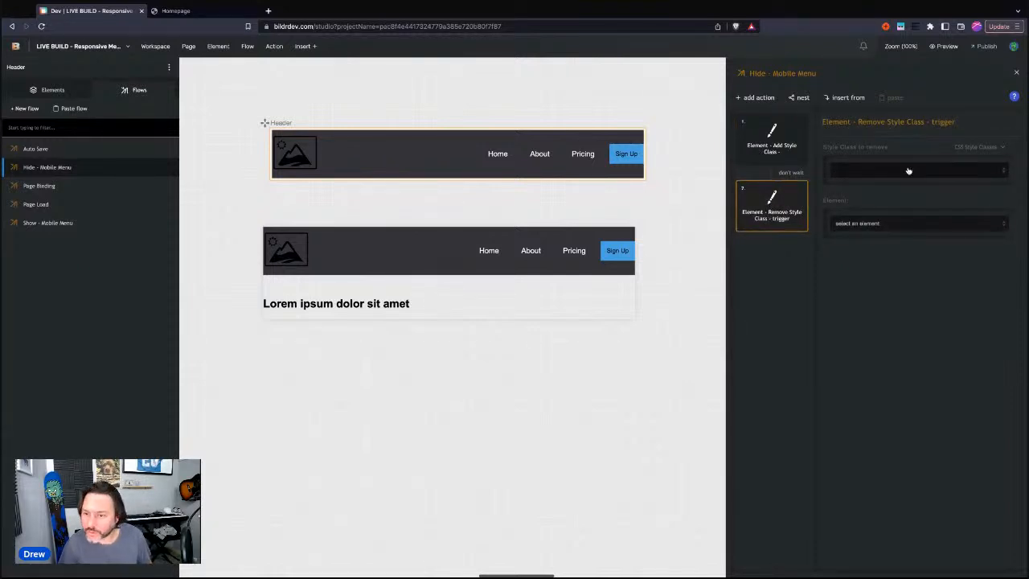
click(872, 169)
click(903, 222)
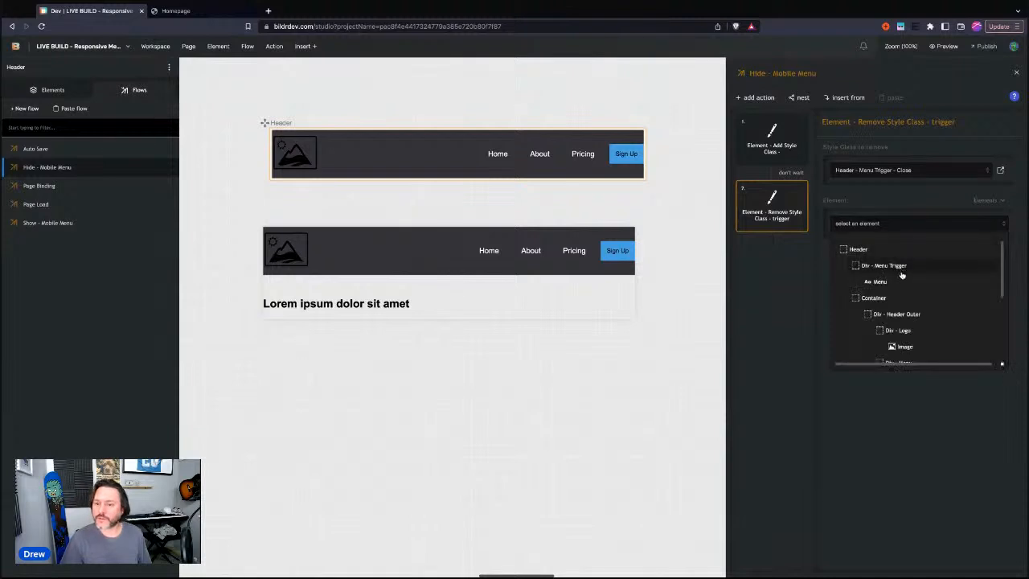
click(901, 265)
Add an "Element - set interaction" action to the Hide - Mobile Menu flow that makes Div - Menu Trigger run Show - Mobile Menu On Click
click(758, 97)
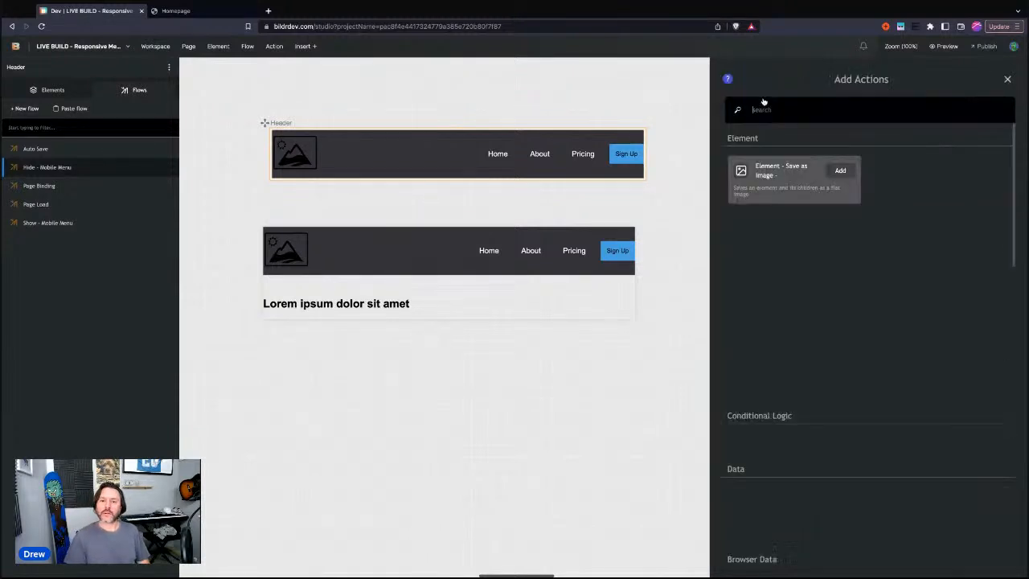
text(set inter)
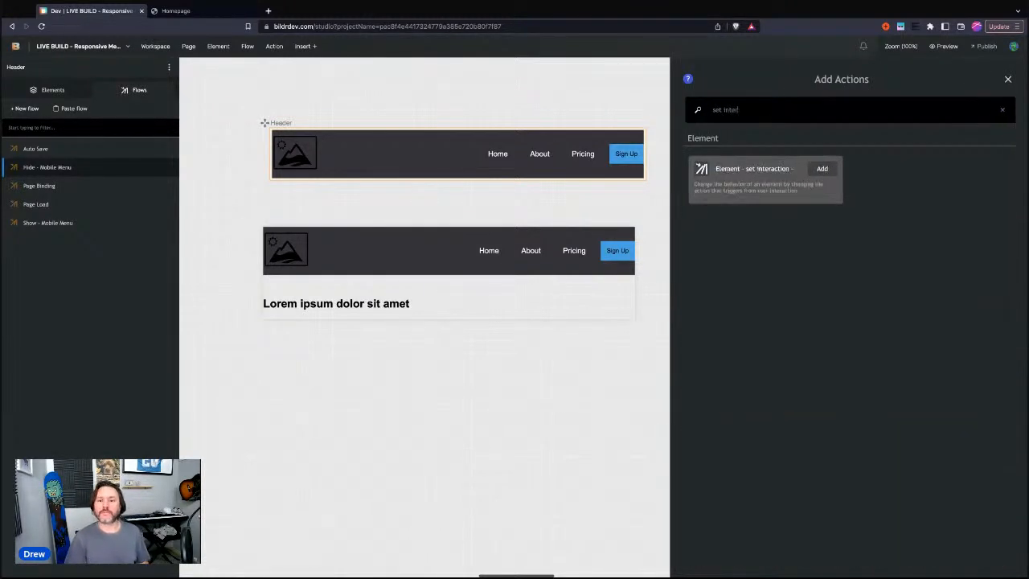
click(758, 167)
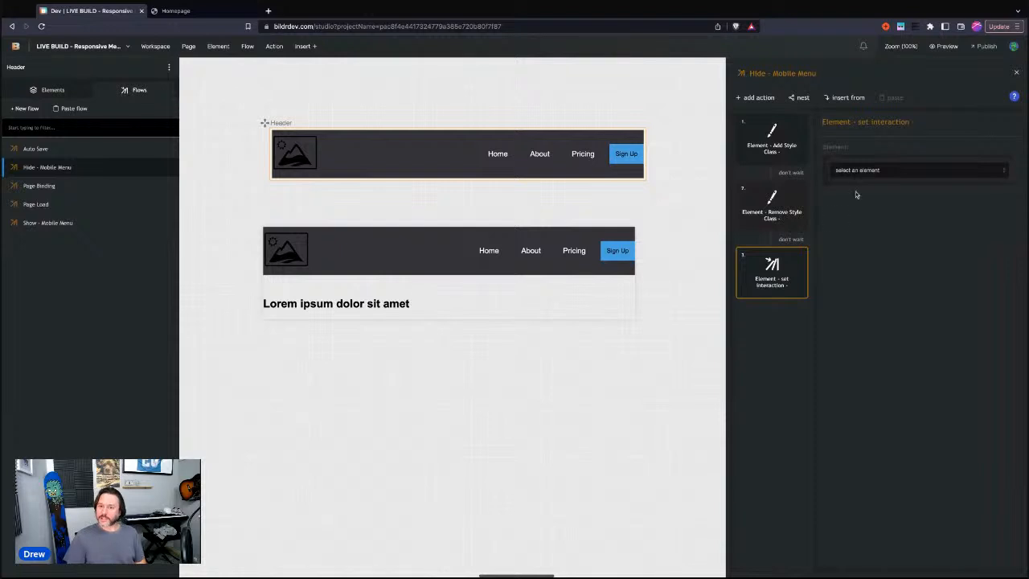
click(876, 174)
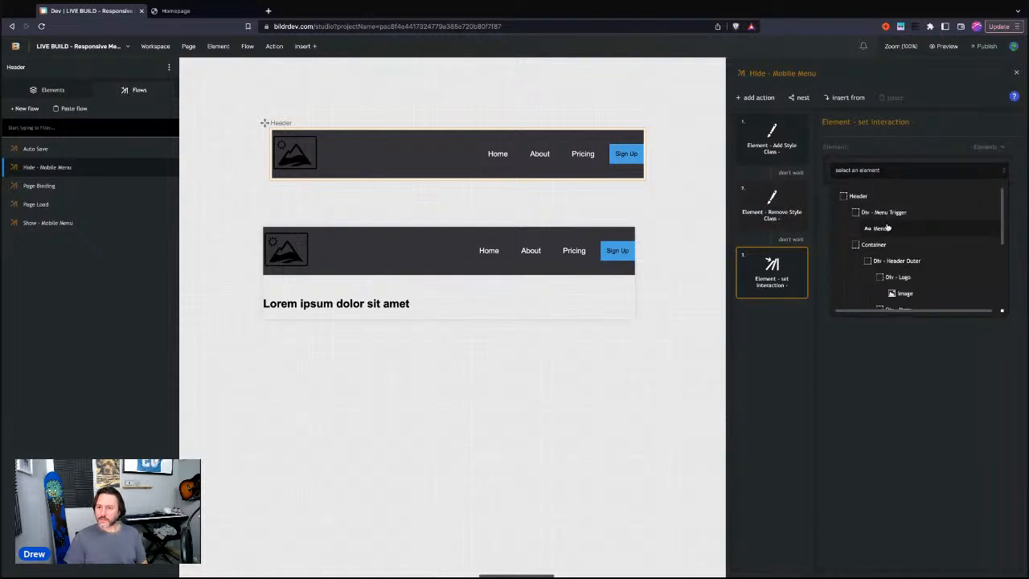
click(889, 218)
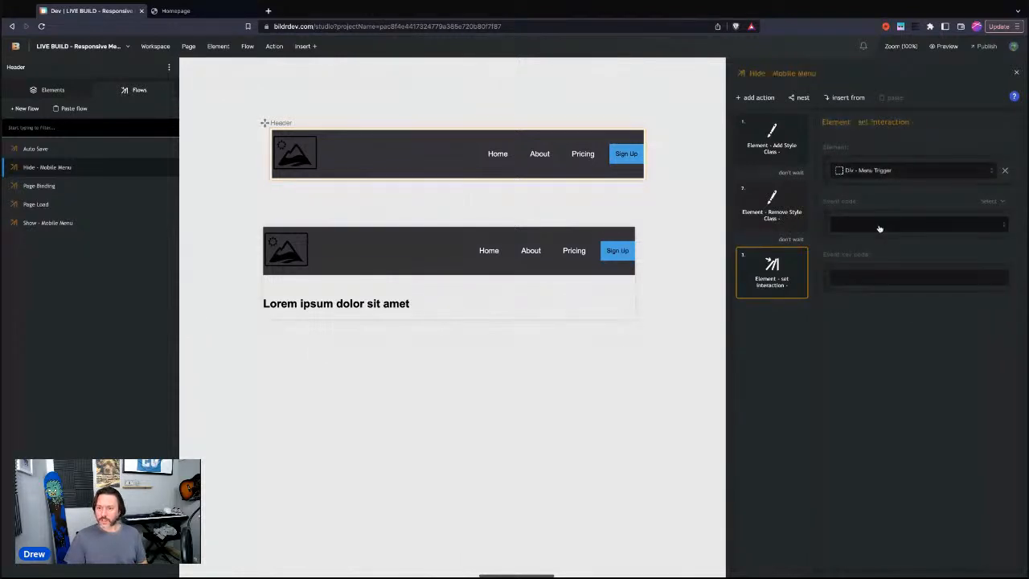
click(879, 228)
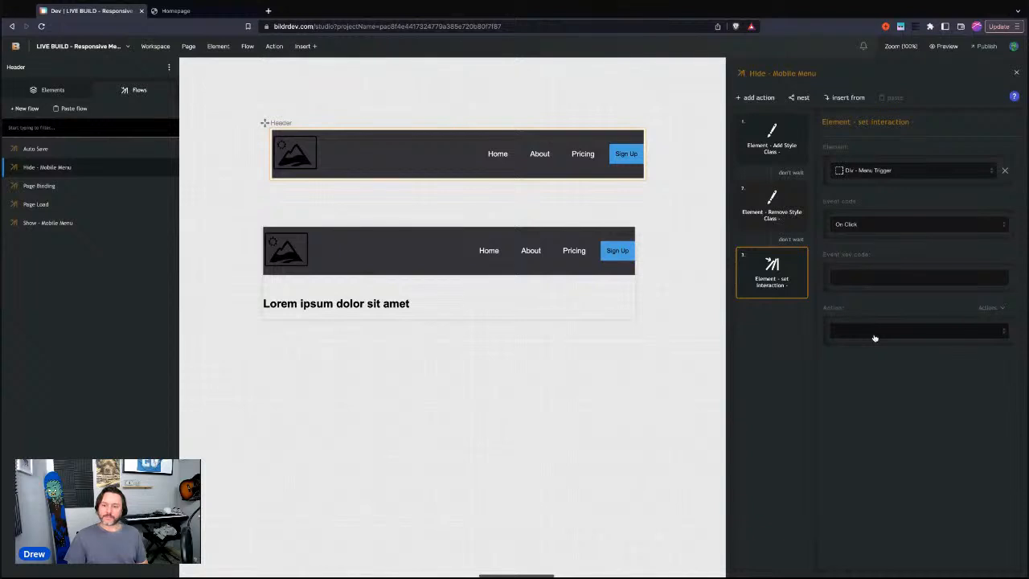
click(864, 371)
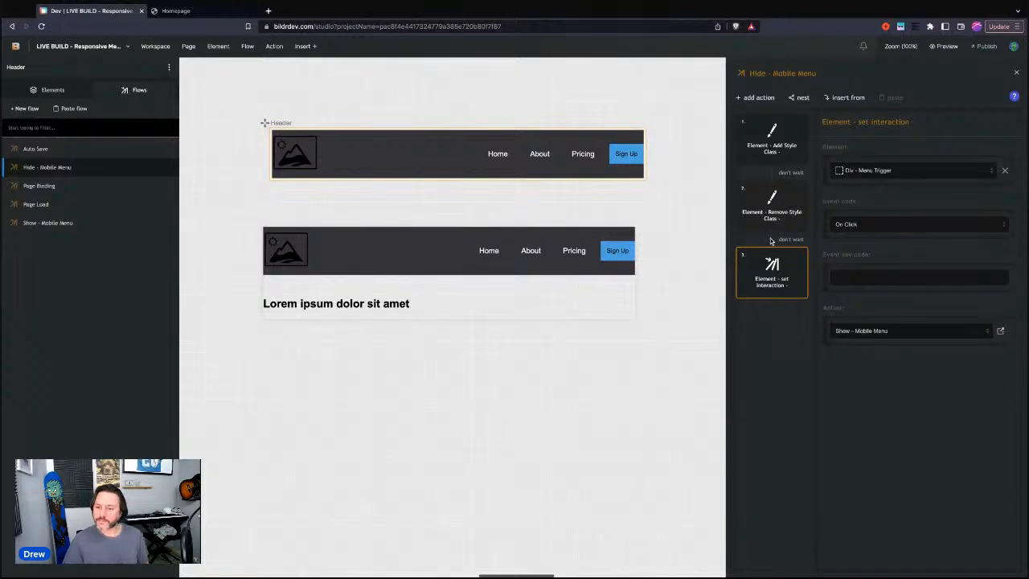
Add an "Element - set value" action to the Hide - Mobile Menu flow that sets the Menu text element to "Menu"
click(758, 99)
text(set value)
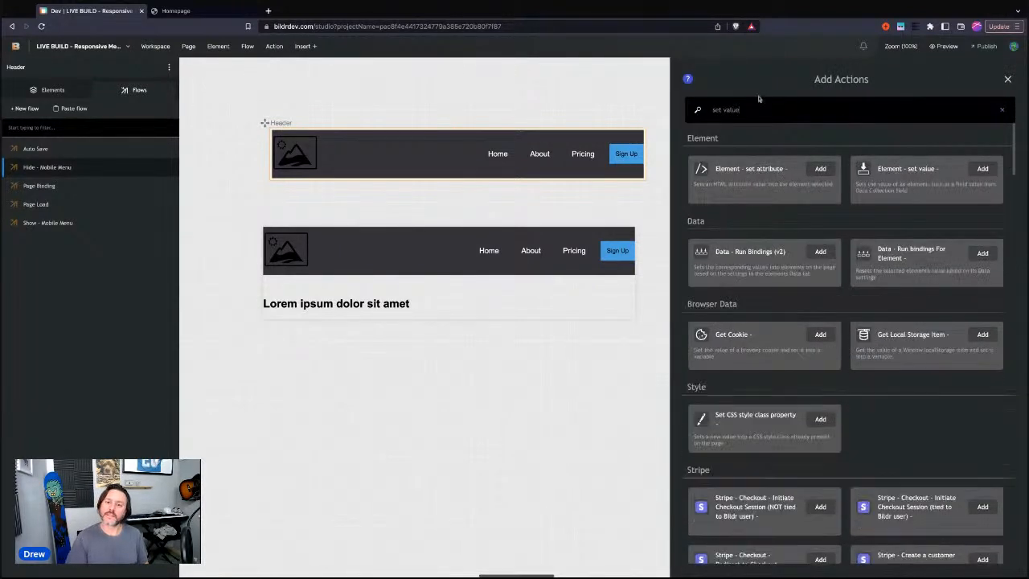
click(908, 176)
click(884, 174)
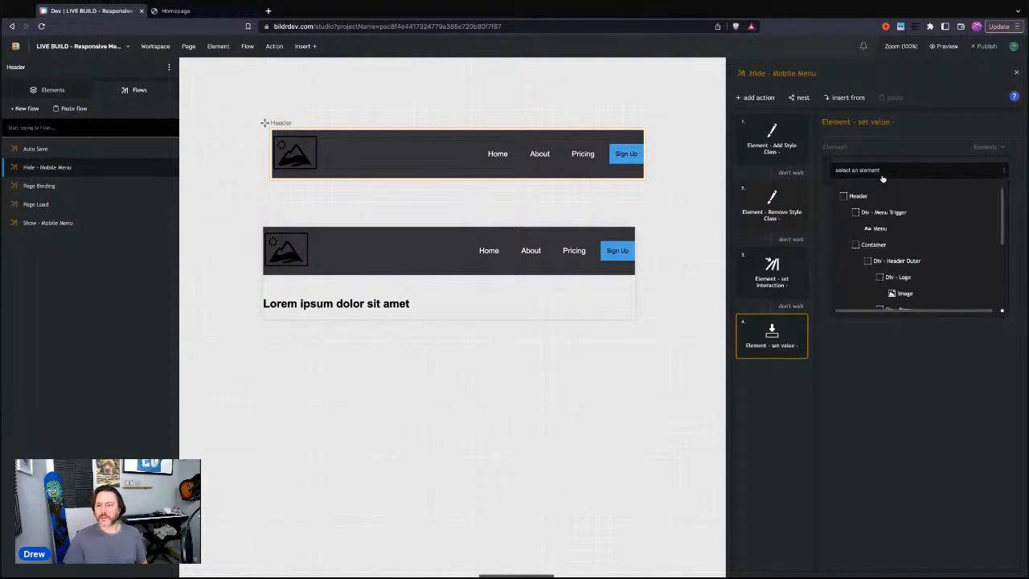
click(884, 227)
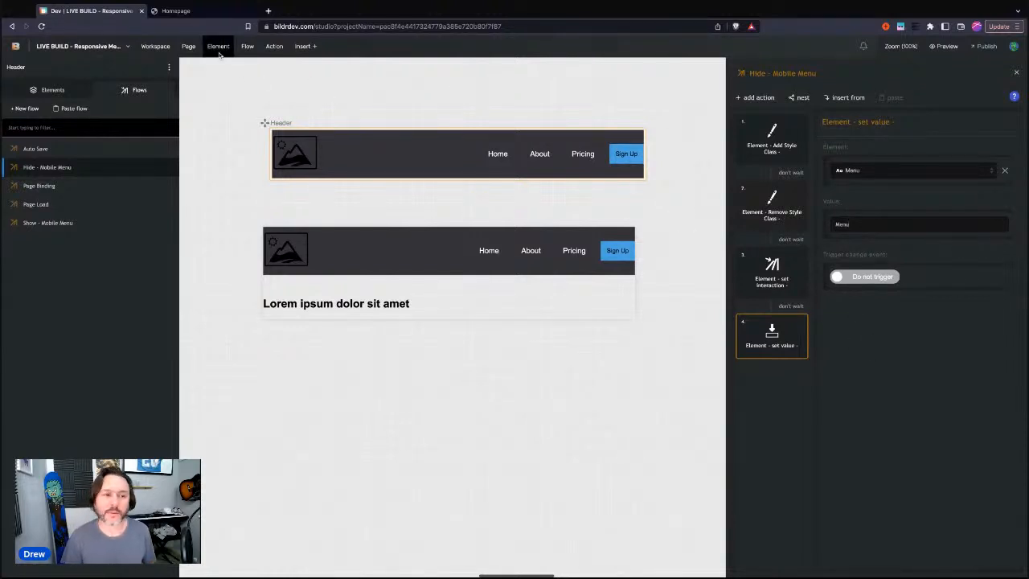
Reload the Homepage preview and test opening and closing the mobile menu while resizing the viewport to about 598 and 340 px wide
click(201, 12)
click(41, 26)
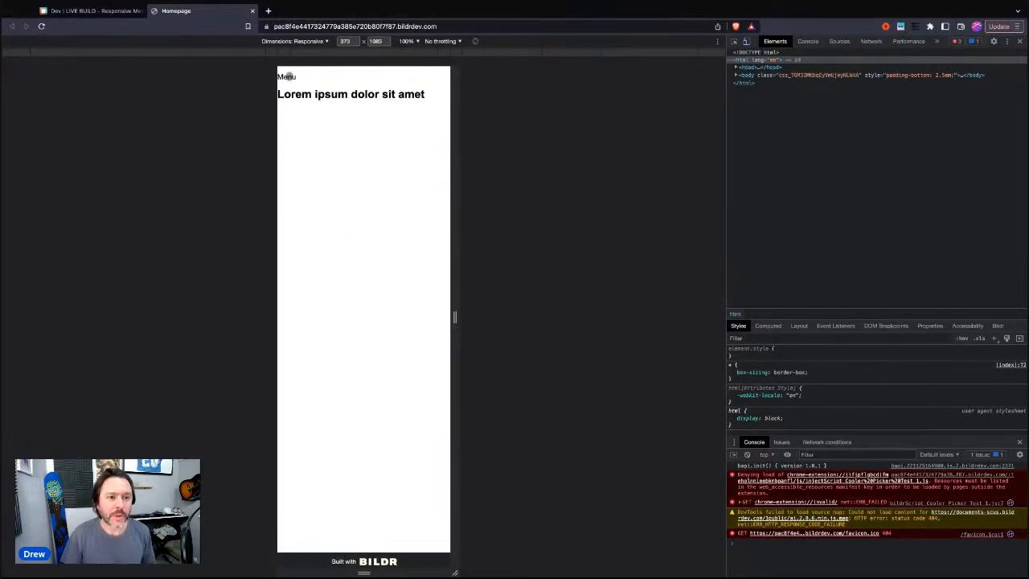
click(287, 75)
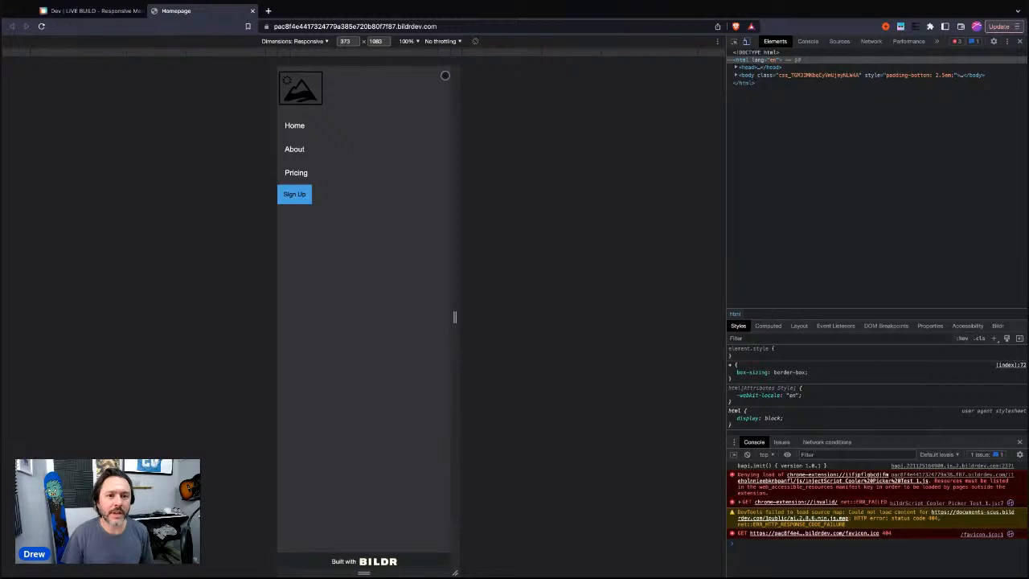
click(446, 76)
click(290, 78)
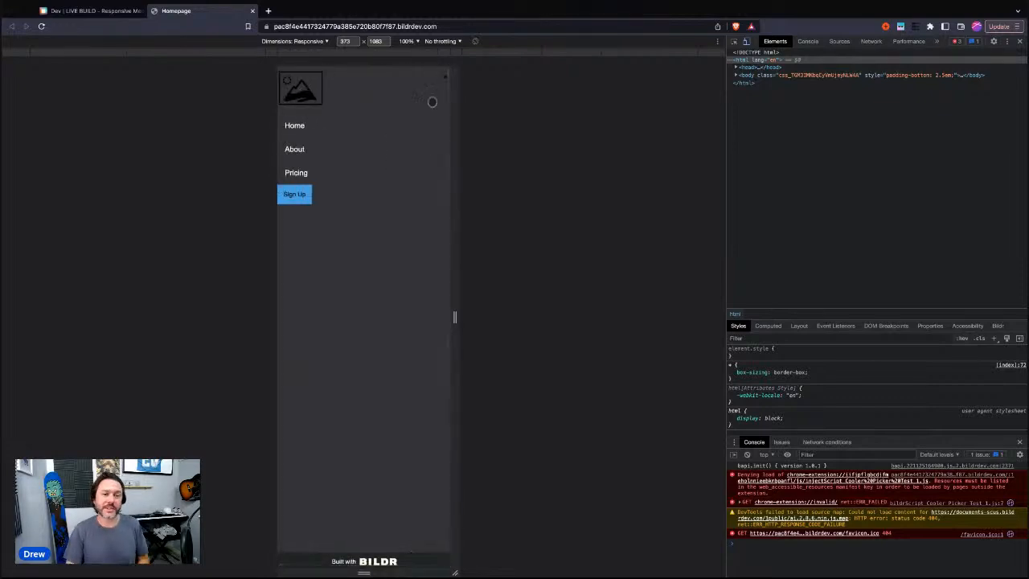
drag(454, 117, 505, 117)
click(490, 74)
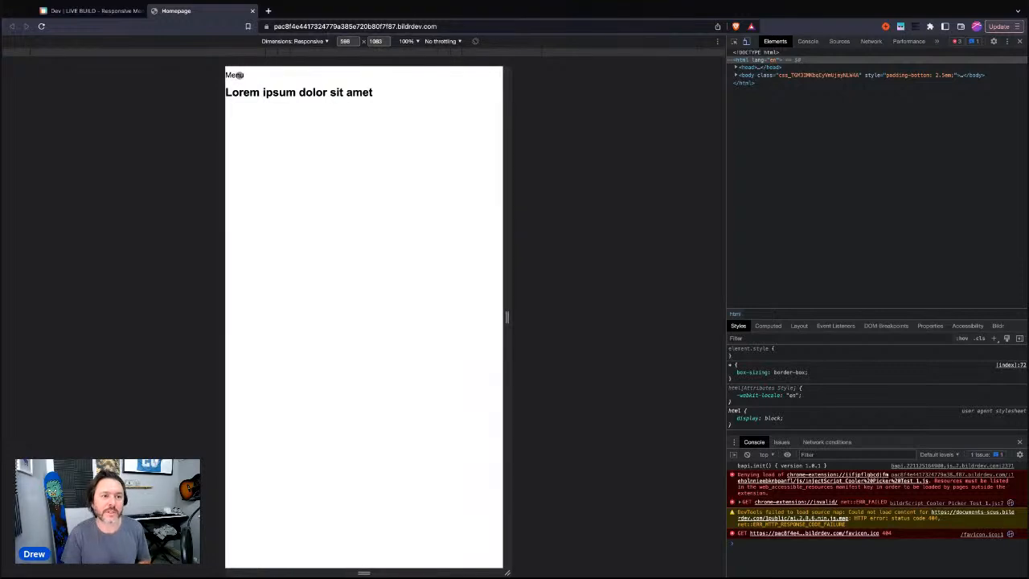
click(234, 75)
drag(506, 142, 447, 120)
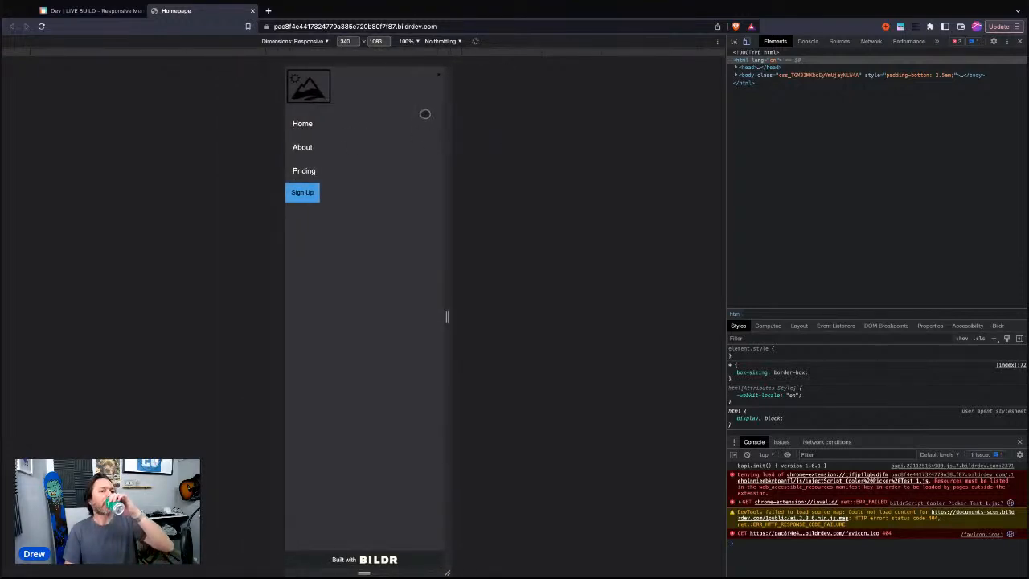
click(437, 76)
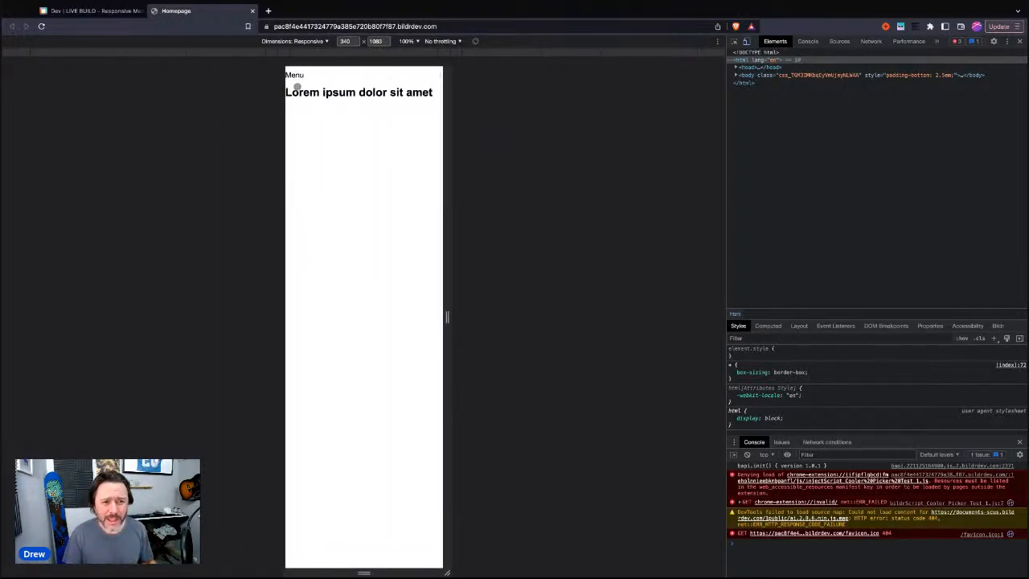
Check the header at 1280 px wide, then retest opening and closing the mobile menu at about 469 and 379 px
drag(448, 158, 446, 156)
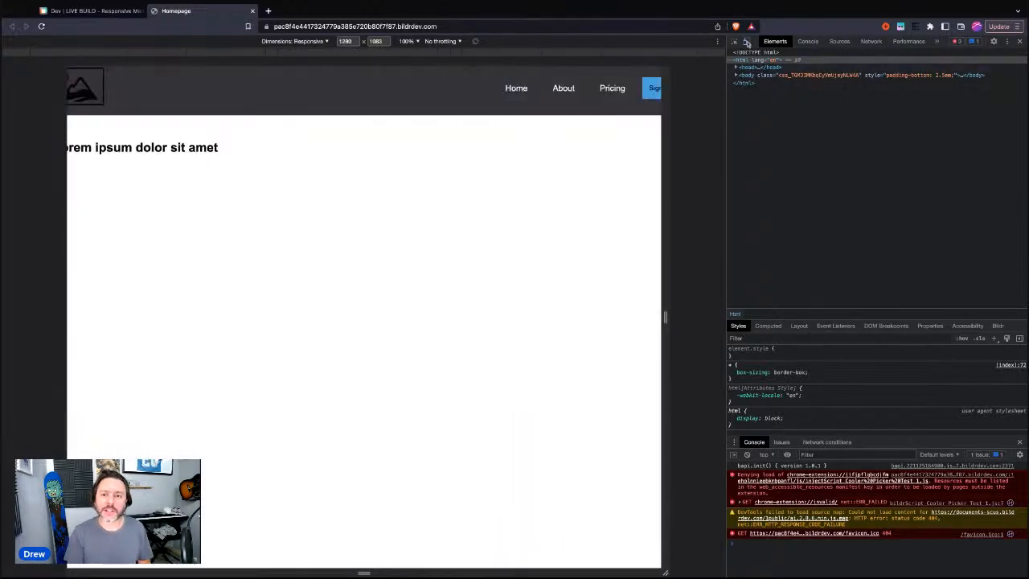
click(746, 42)
click(747, 41)
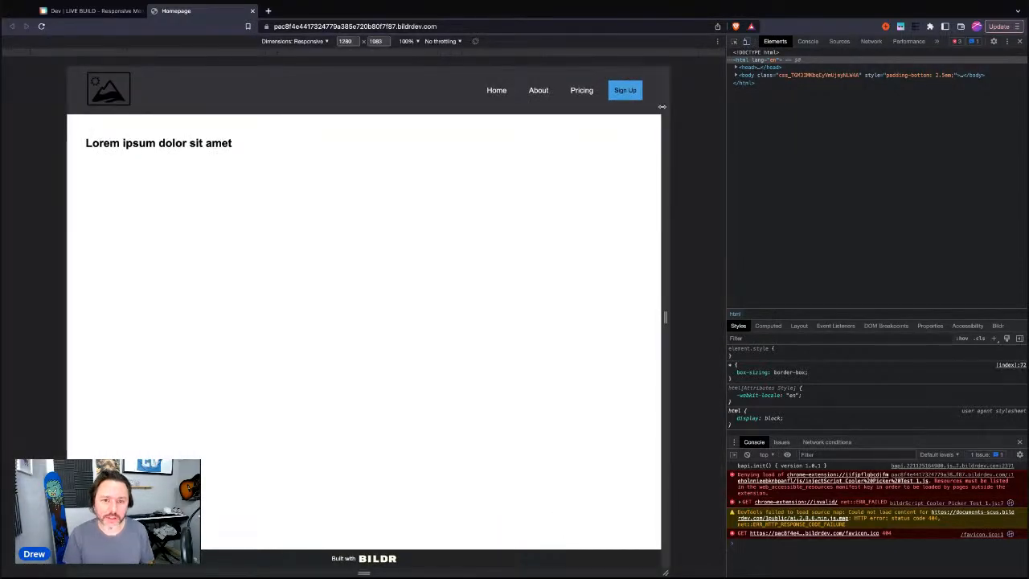
drag(661, 106, 472, 115)
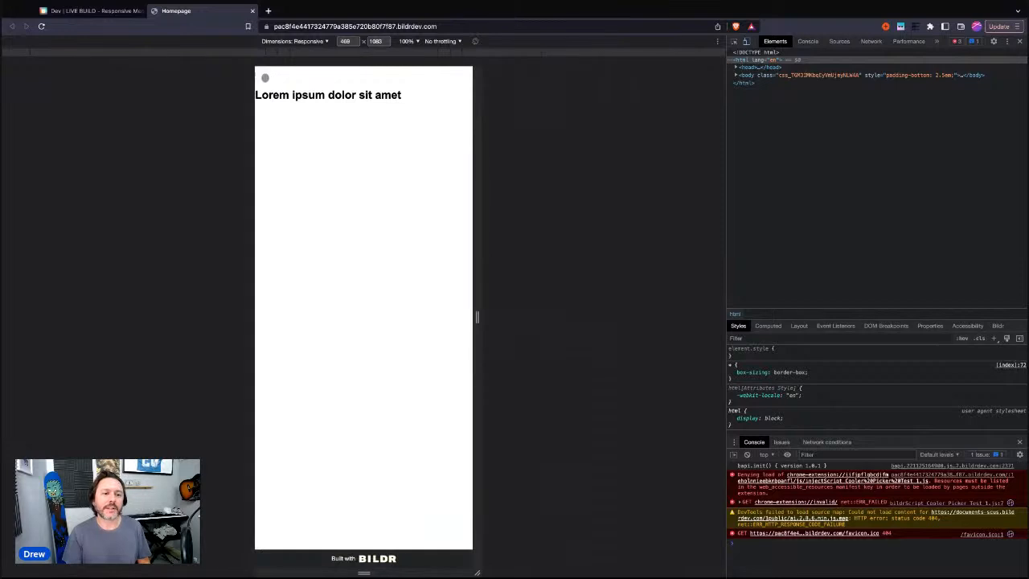
click(264, 77)
click(462, 79)
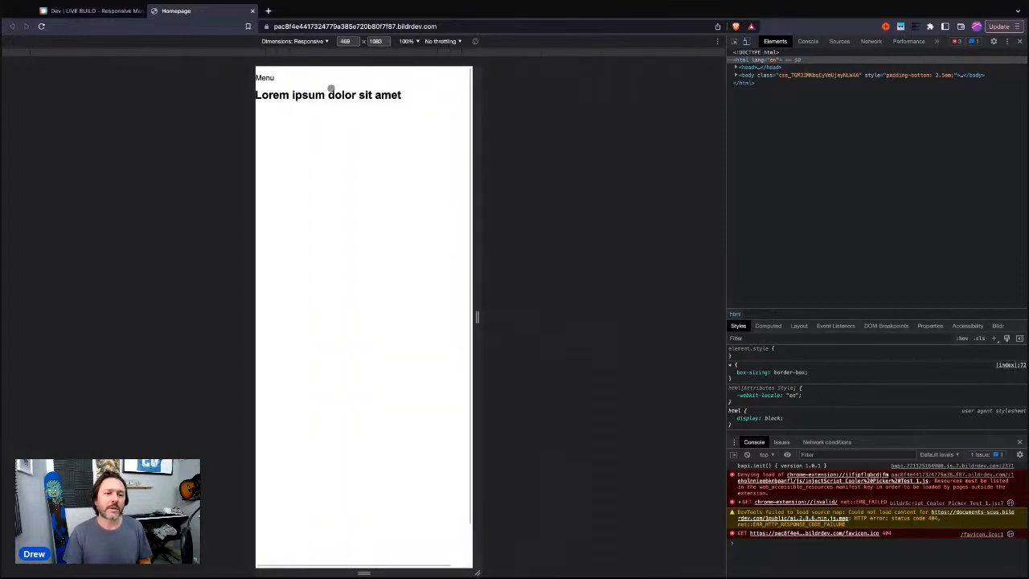
click(269, 78)
mouse_move(475, 126)
mouse_down()
mouse_move(618, 126)
mouse_move(457, 126)
mouse_up()
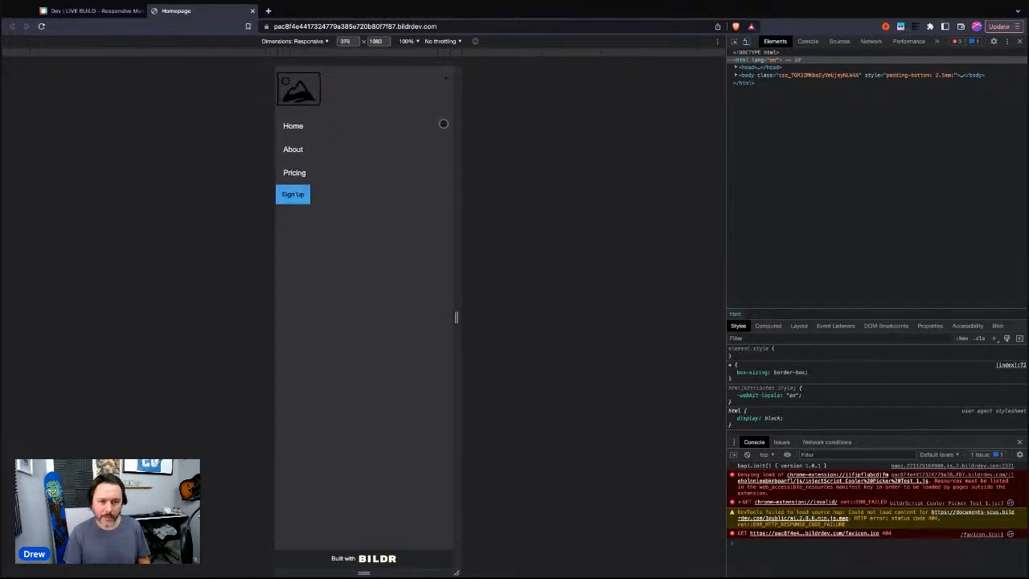
click(445, 78)
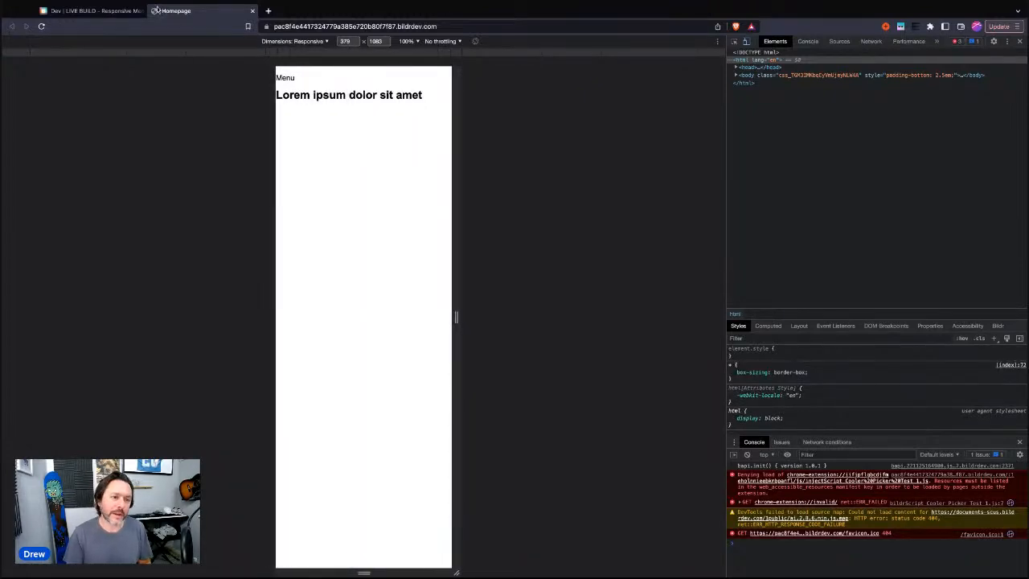
Back in the Bildr studio, duplicate the header's Pricing menu item div twice
click(79, 14)
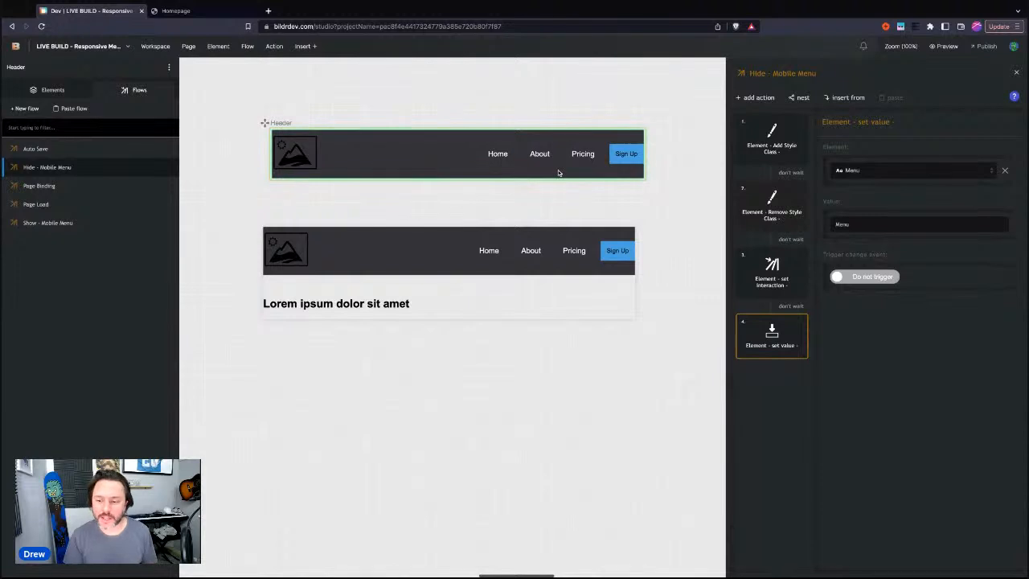
click(582, 153)
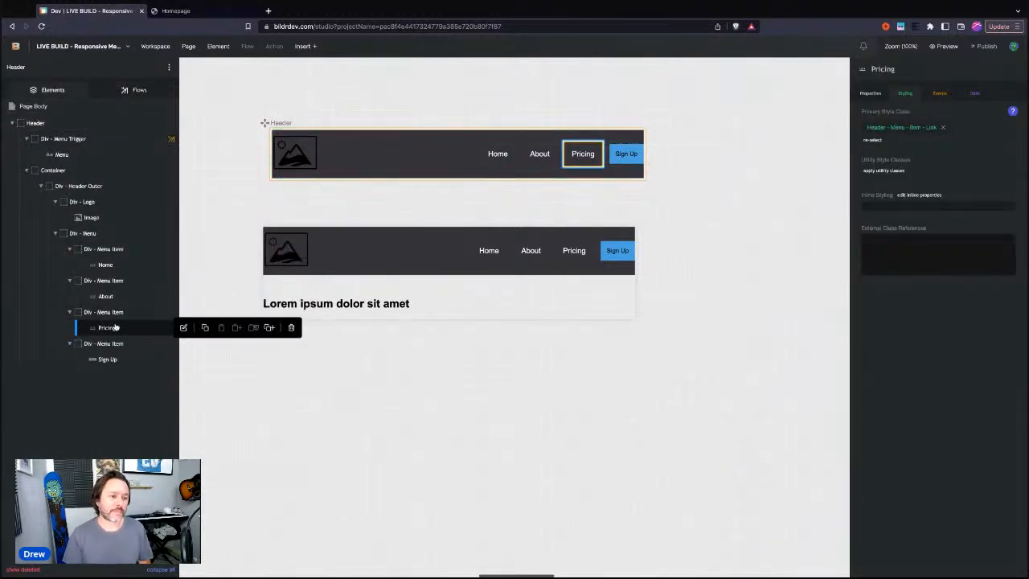
click(290, 311)
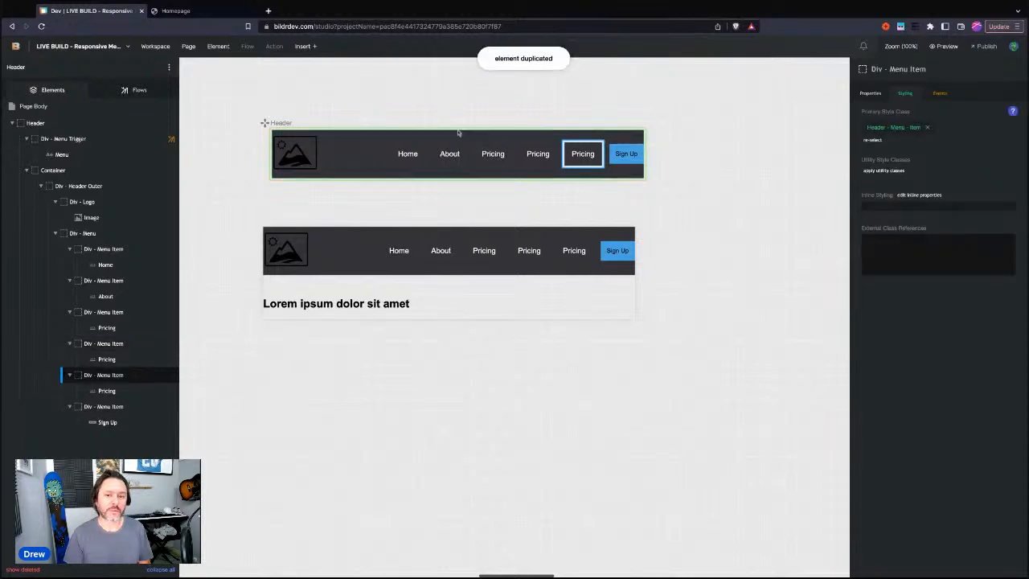
In the Homepage preview, open the mobile menu and check the duplicated items at about 480 px and 1200 px wide
key(ctrl+Tab)
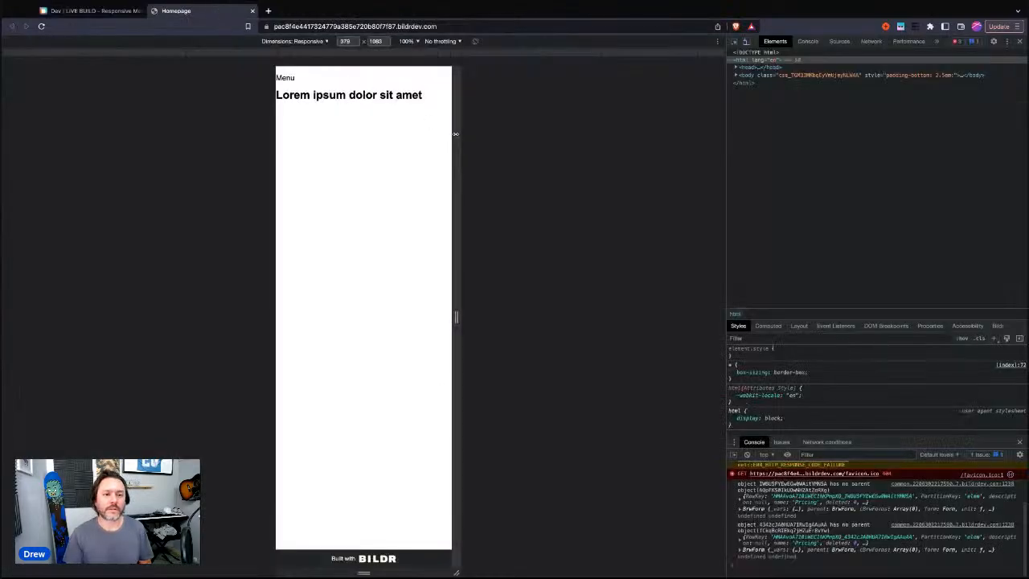
click(287, 78)
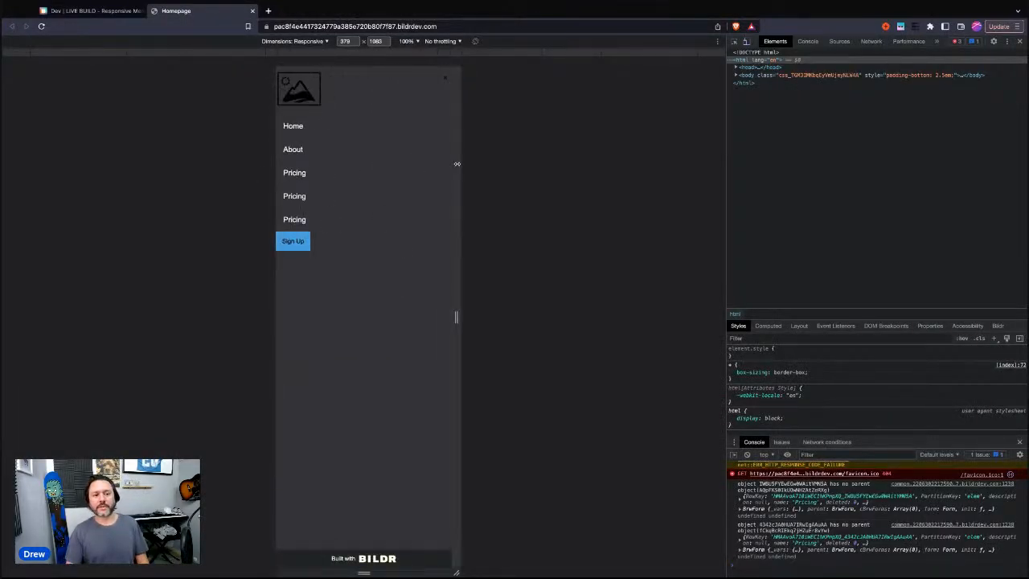
drag(455, 164, 507, 163)
drag(187, 58, 246, 59)
drag(482, 168, 481, 168)
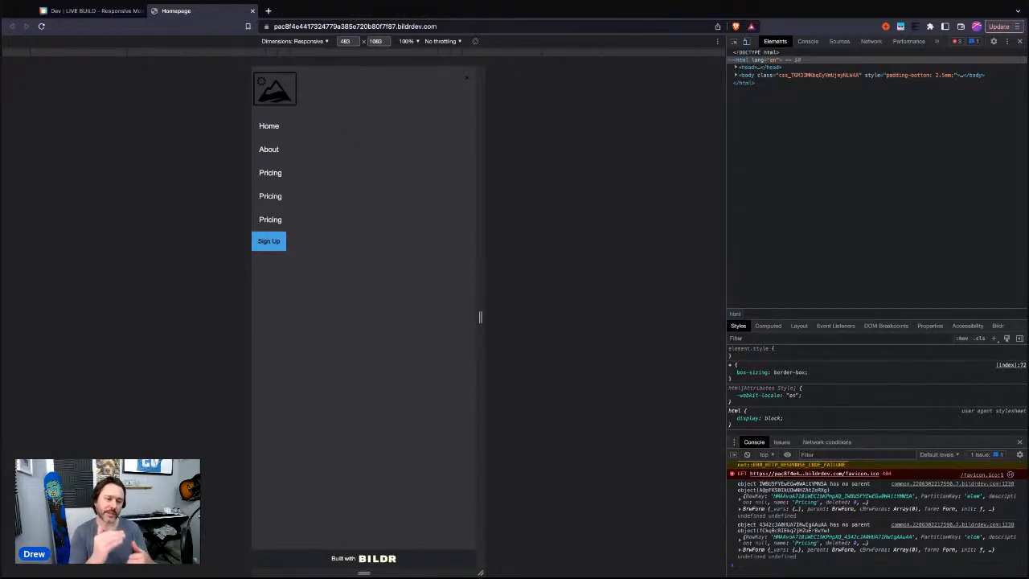
drag(481, 125, 646, 125)
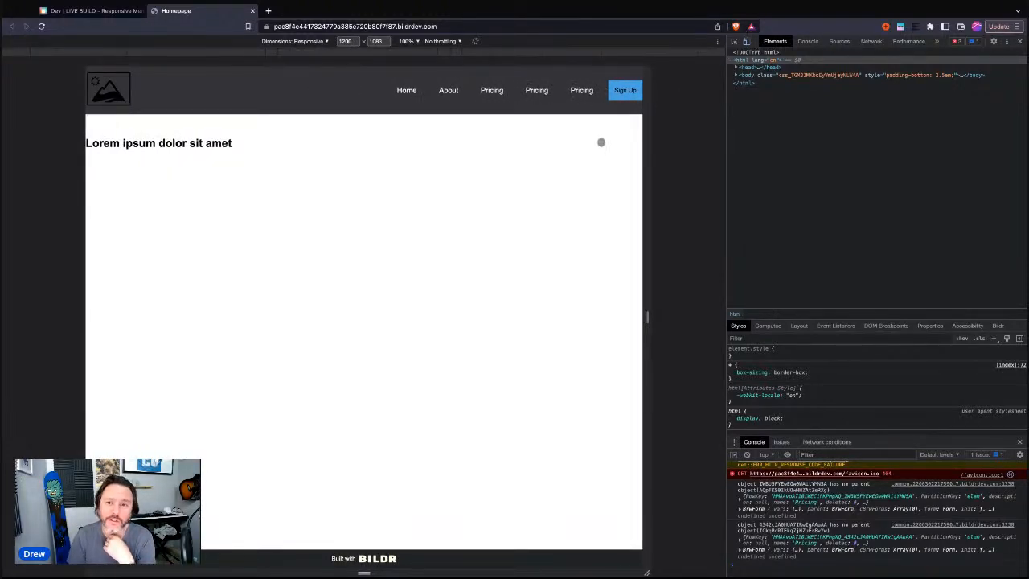
Return to the Bildr studio and select the Home link in the header menu
click(92, 10)
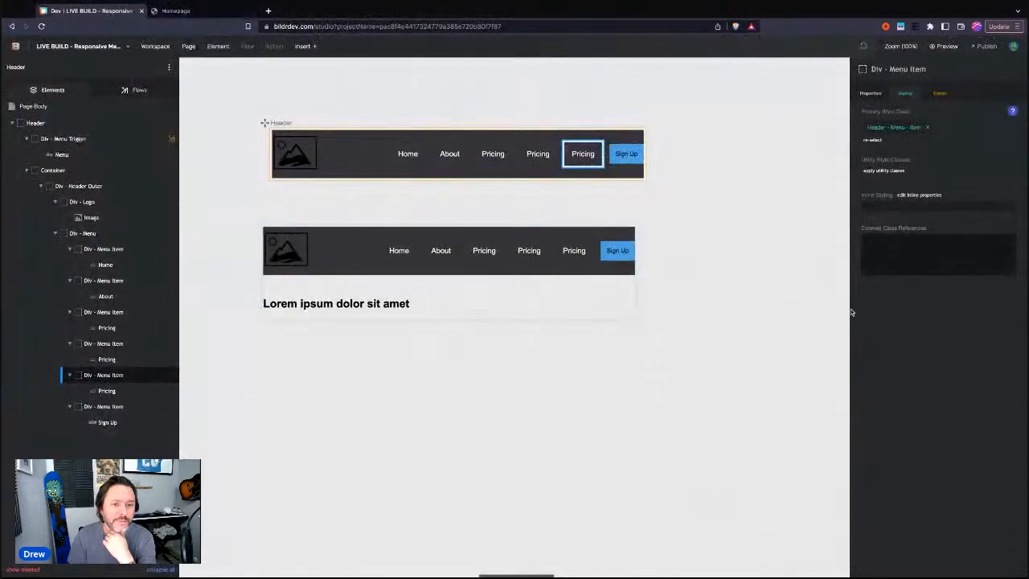
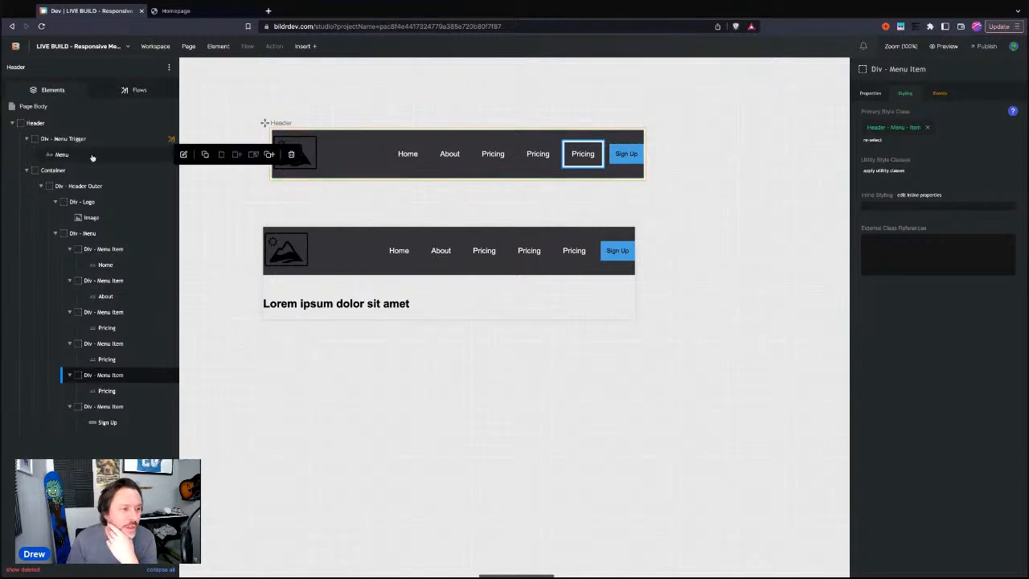
click(590, 102)
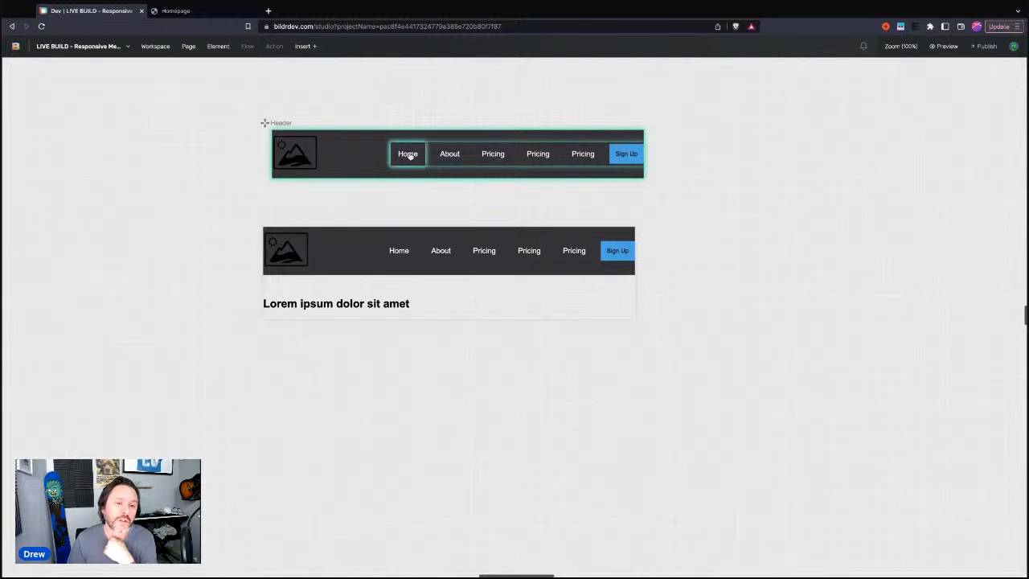
click(410, 156)
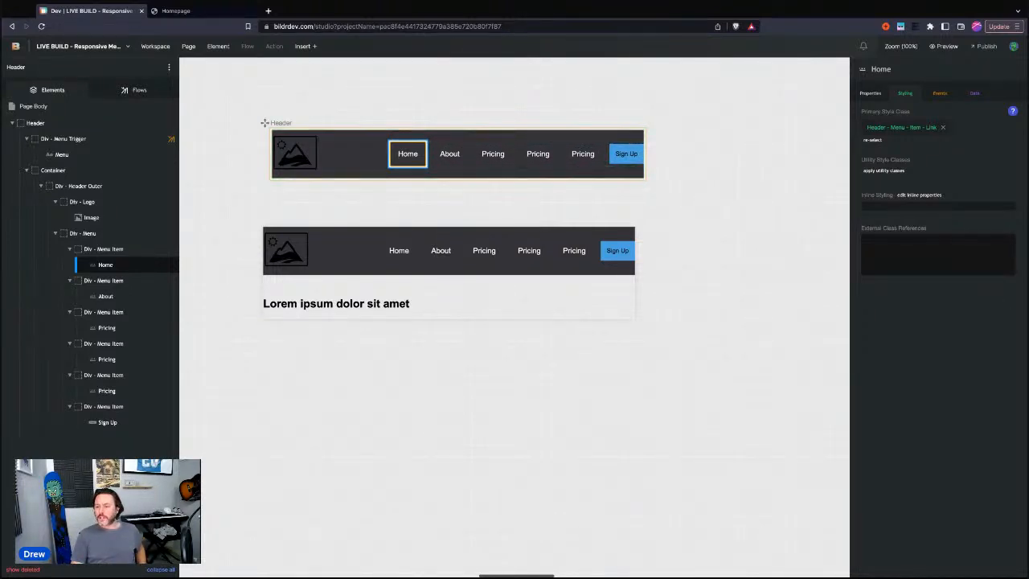
key(super+Tab)
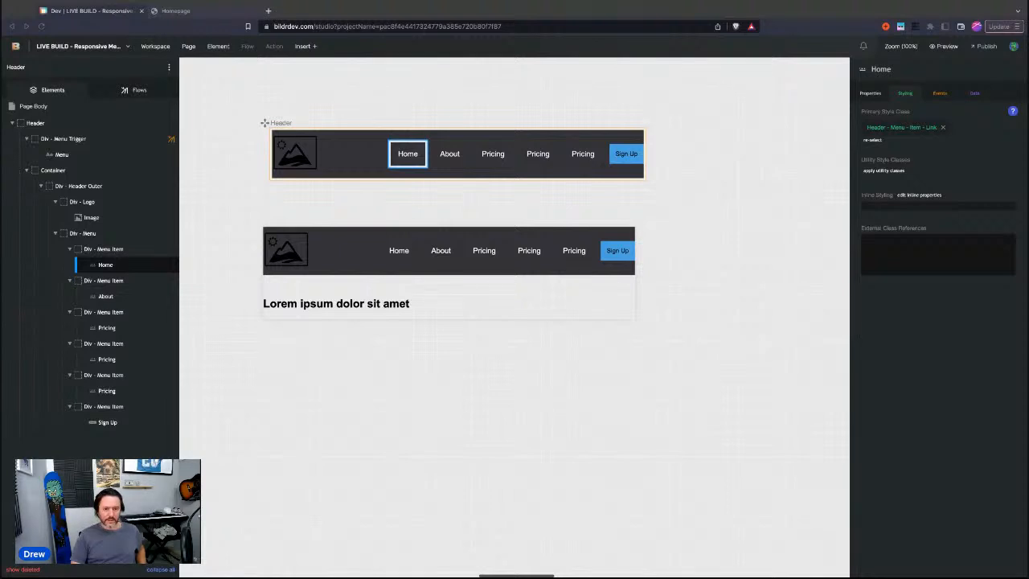
key(super+Tab)
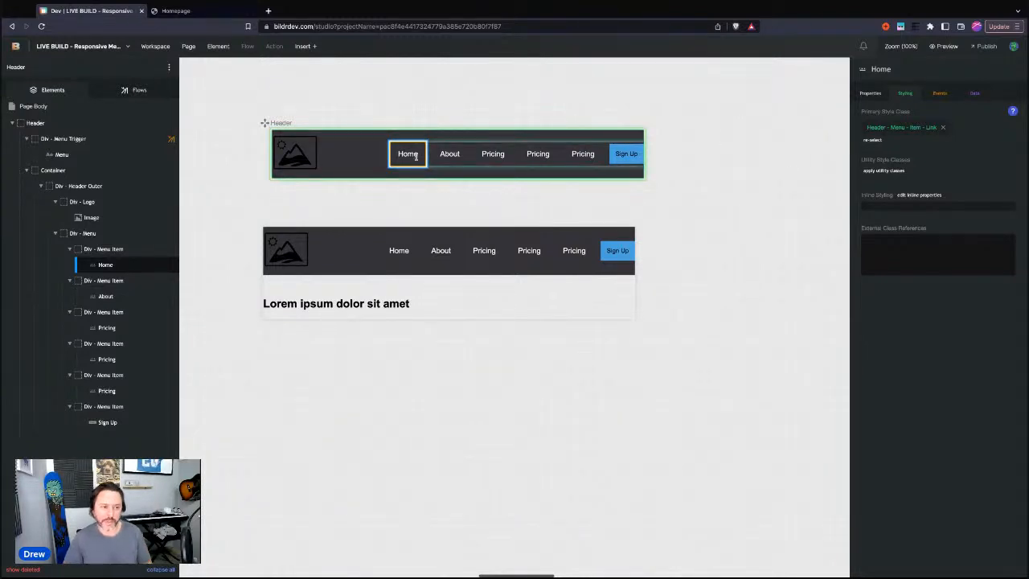
Move the Header frame slightly higher on the canvas to leave more space above the Homepage frame
key(super+Tab)
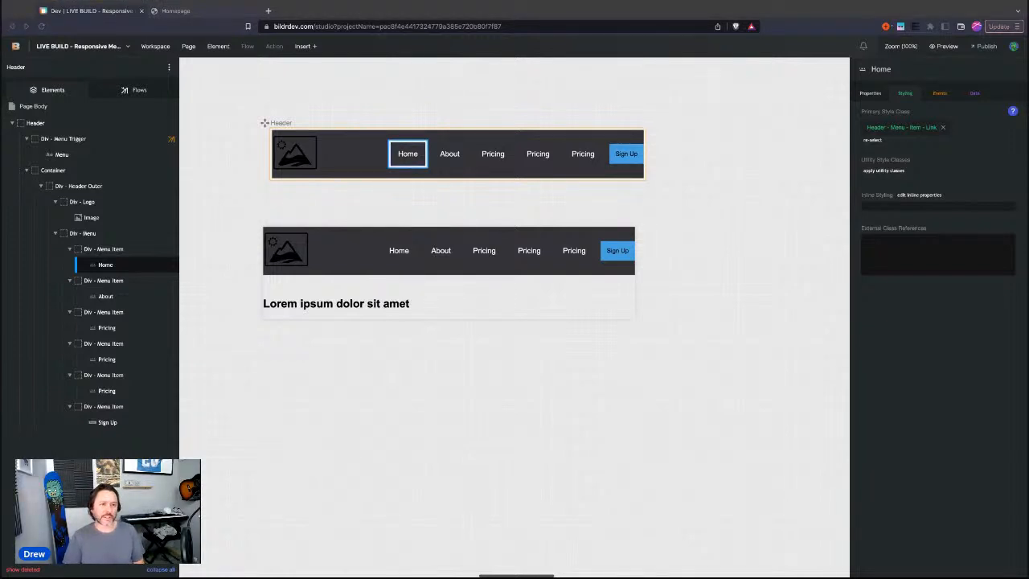
key(super+Tab)
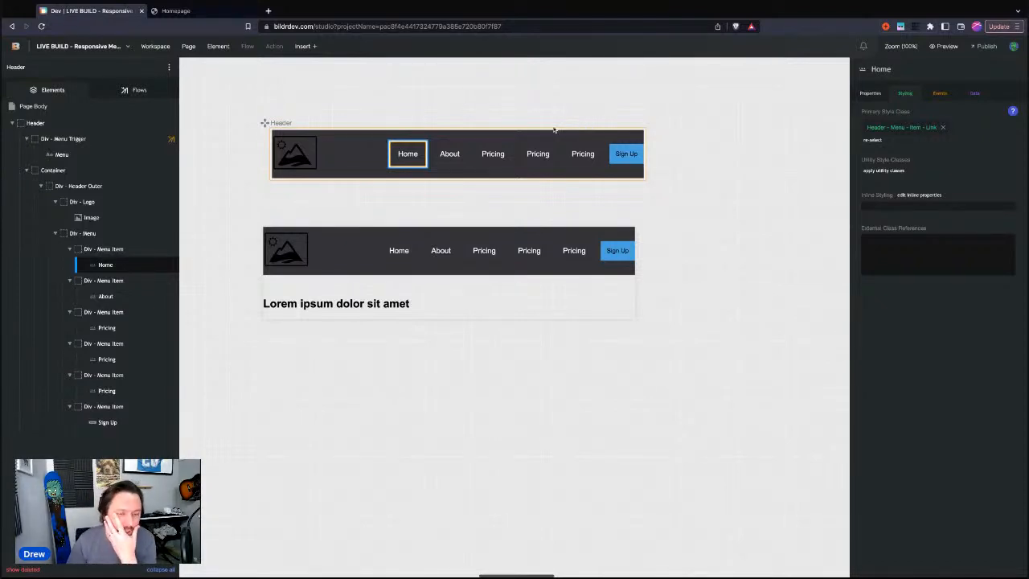
drag(265, 123, 365, 104)
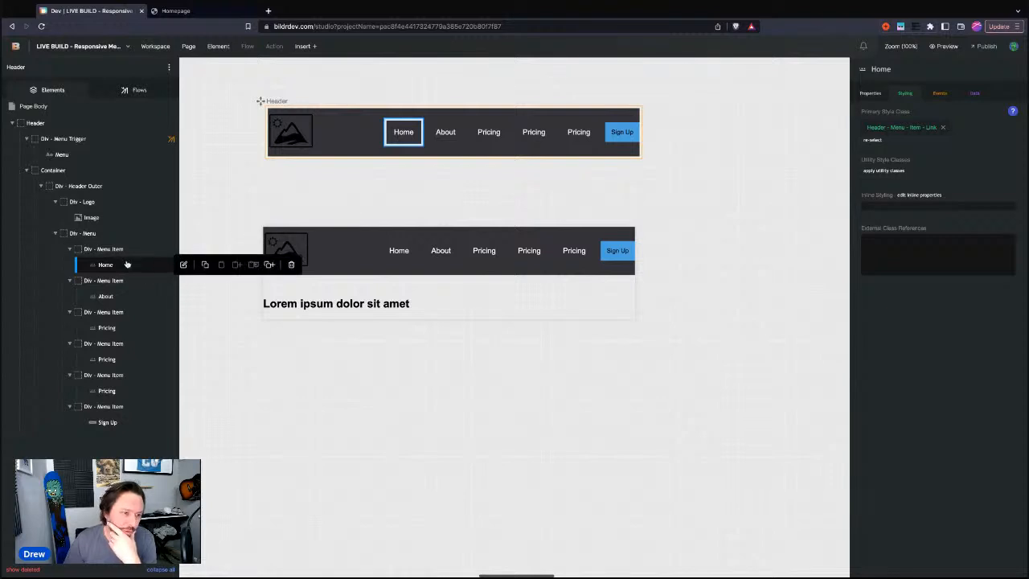
Examine the structure of the Div - Menu element, its menu item divs and the Home link
mouse_move(119, 254)
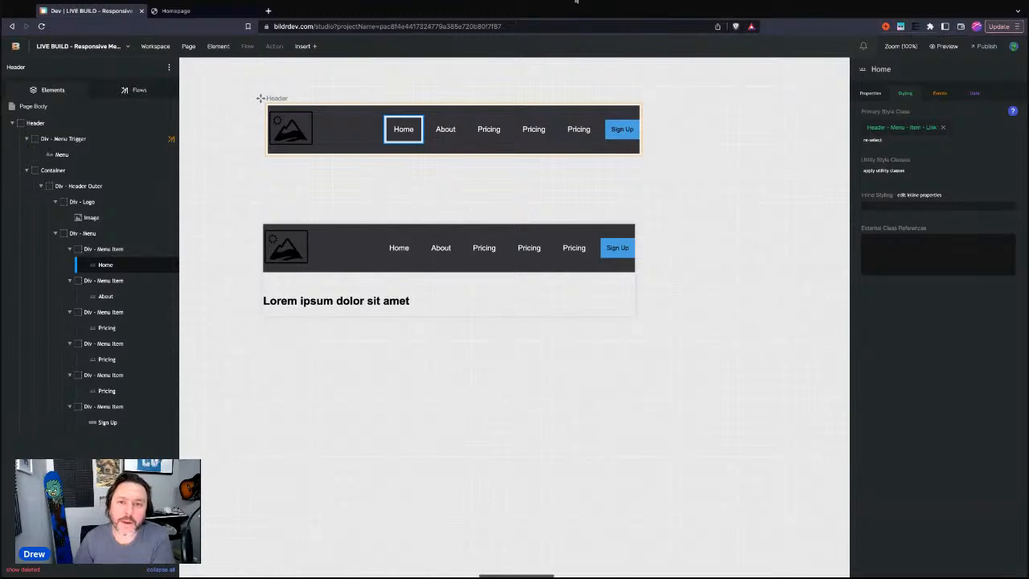
click(88, 235)
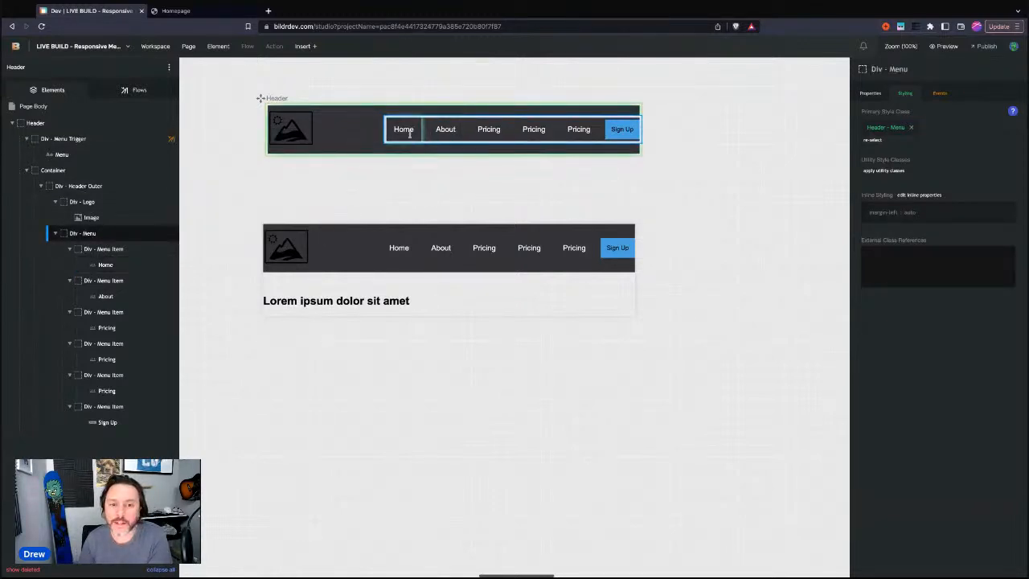
click(113, 248)
click(113, 281)
click(109, 313)
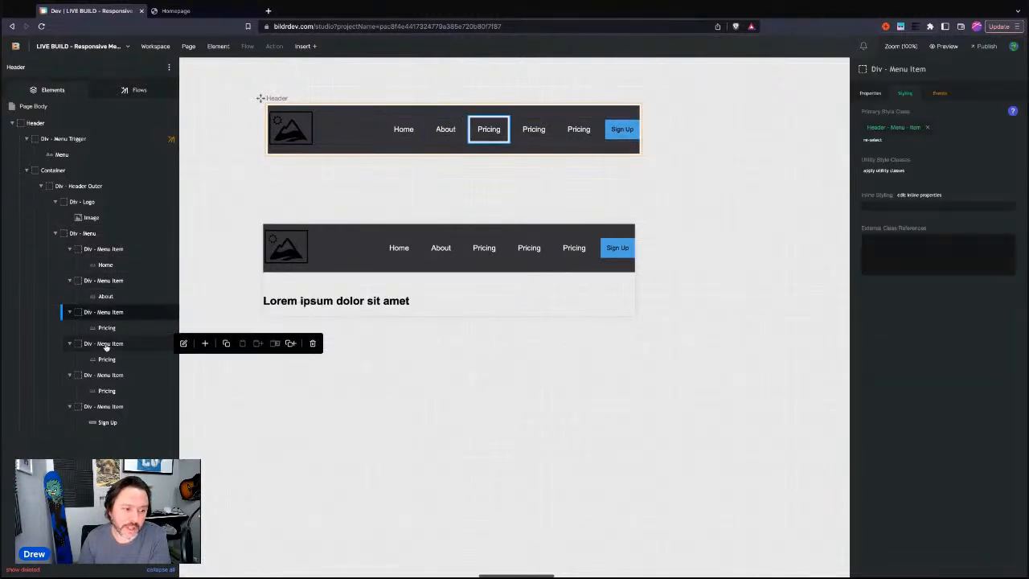
click(109, 344)
click(100, 251)
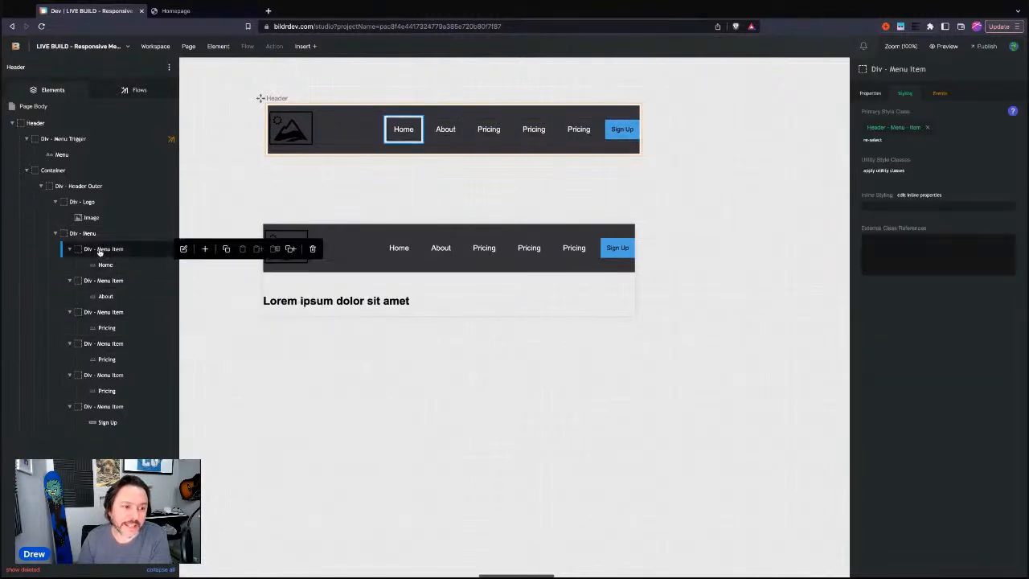
click(106, 265)
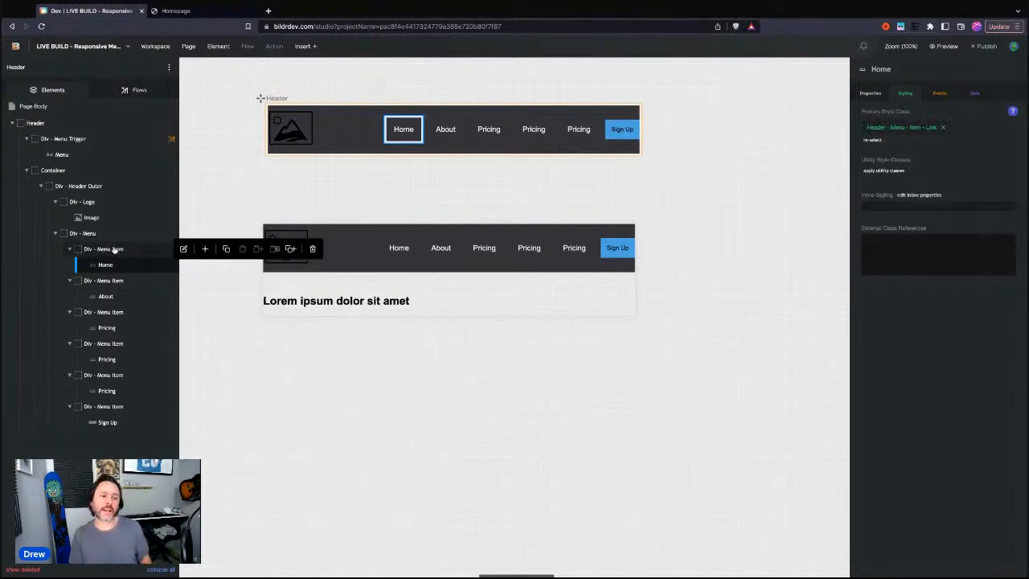
Add a div inside the first menu item, below the Home link
click(117, 248)
click(207, 249)
text(div)
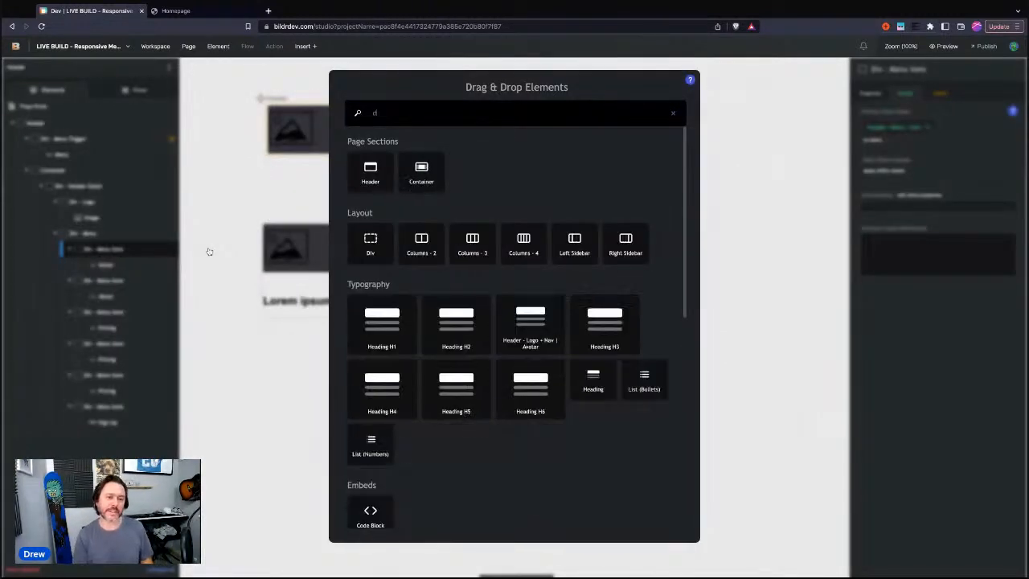
click(371, 243)
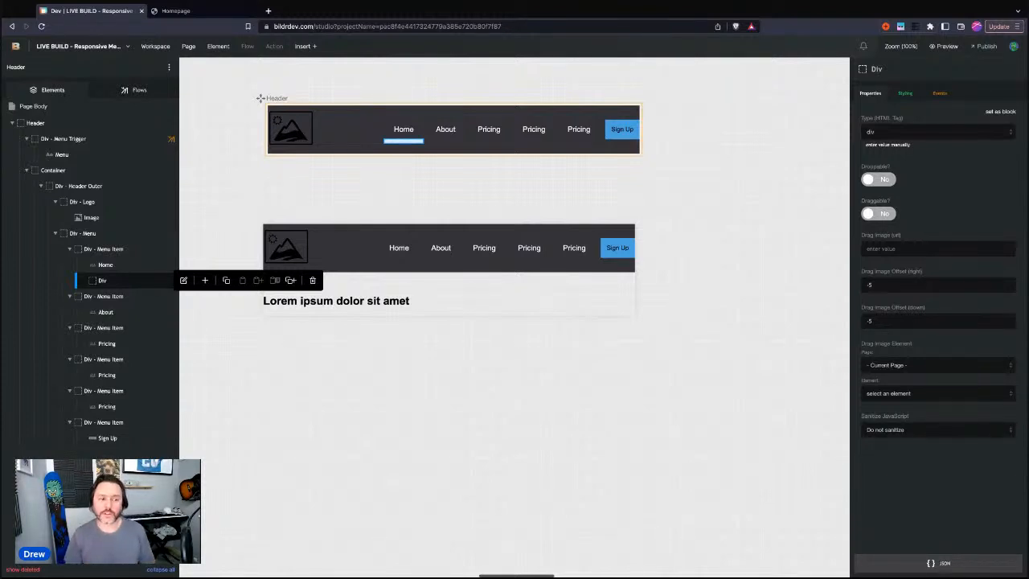
Create the primary style class "Header - Menu - Item - Dropdown" for the new div
click(904, 93)
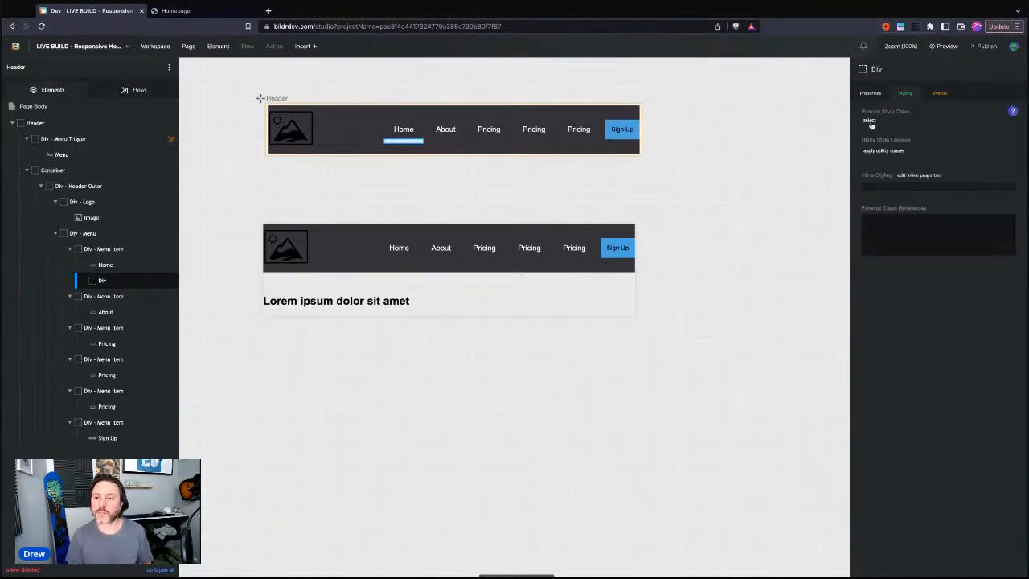
click(870, 122)
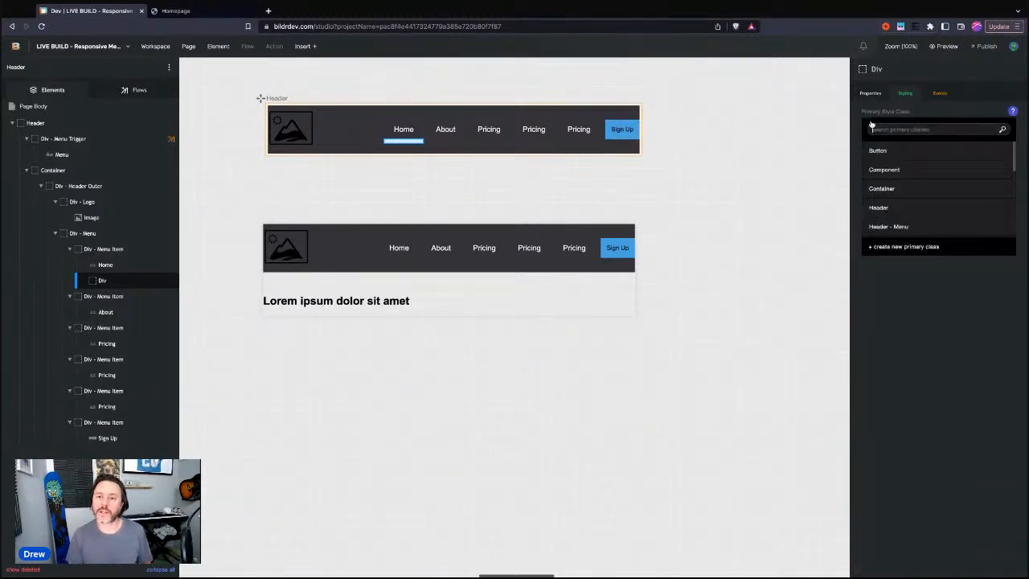
click(881, 246)
text(Header - Menu - Item)
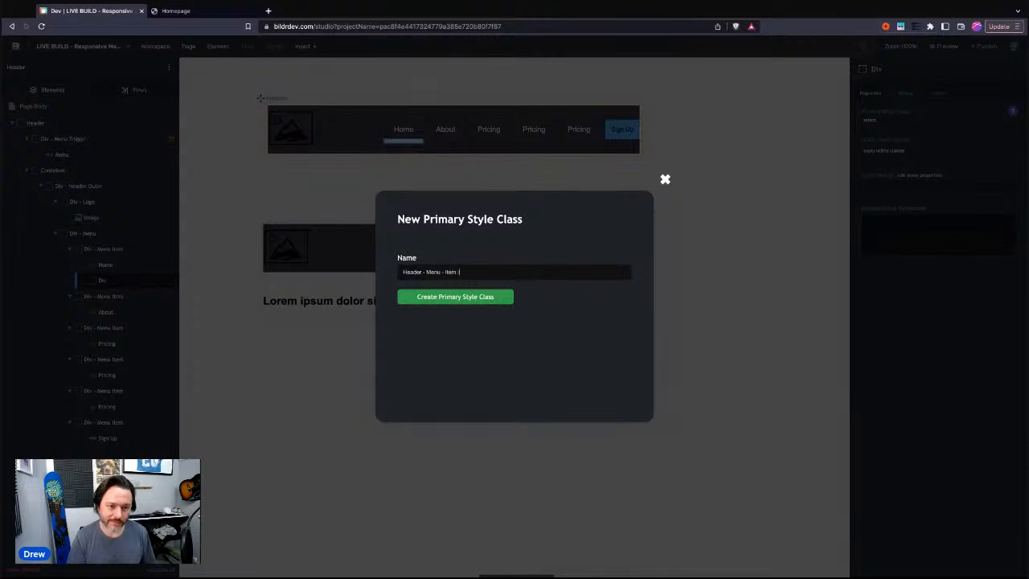
text(- Dropdown)
key(Return)
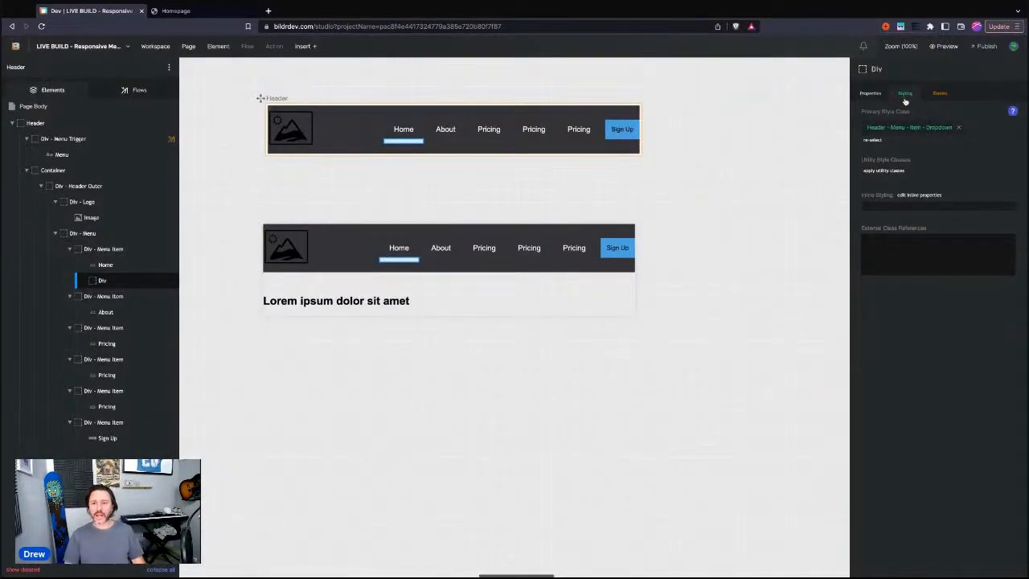
Add a position property set to absolute to the Header - Menu - Item - Dropdown class
click(910, 129)
click(963, 178)
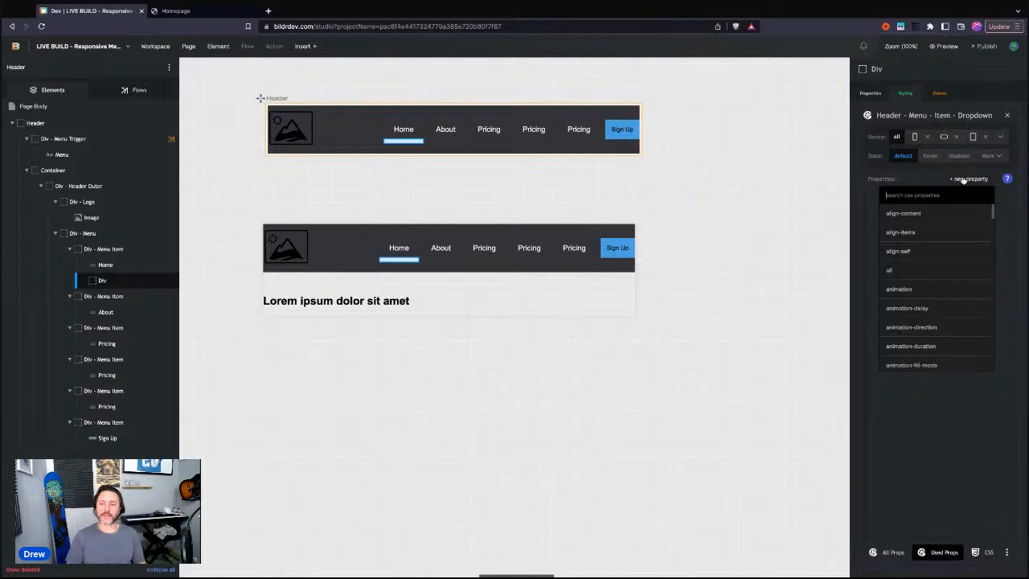
text(positio)
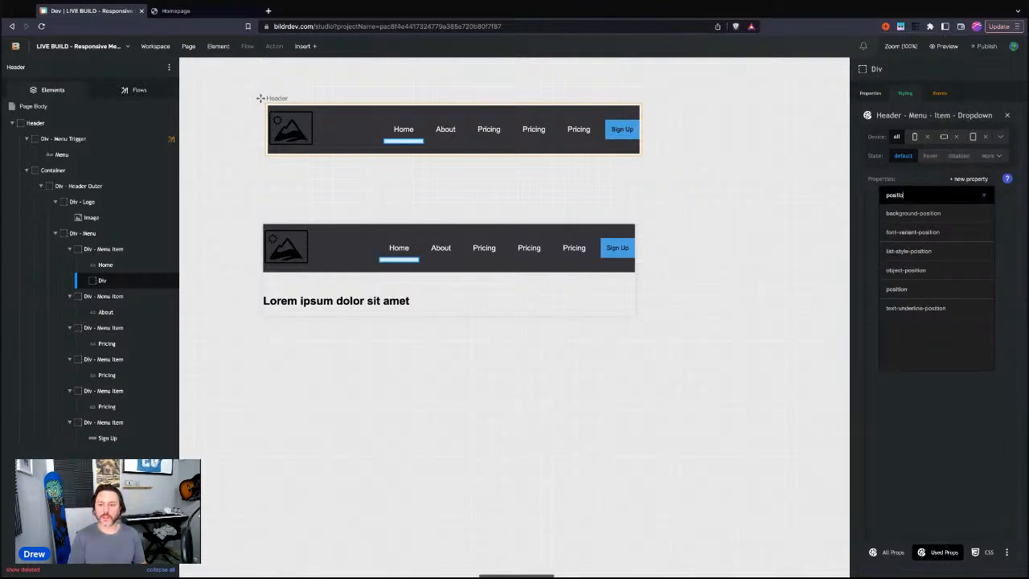
click(919, 288)
click(902, 213)
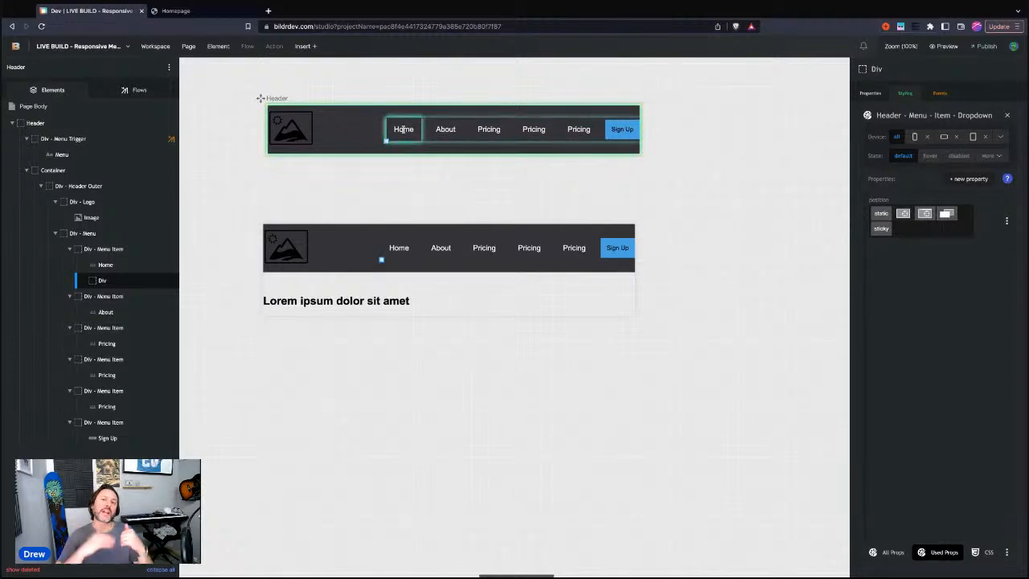
click(965, 178)
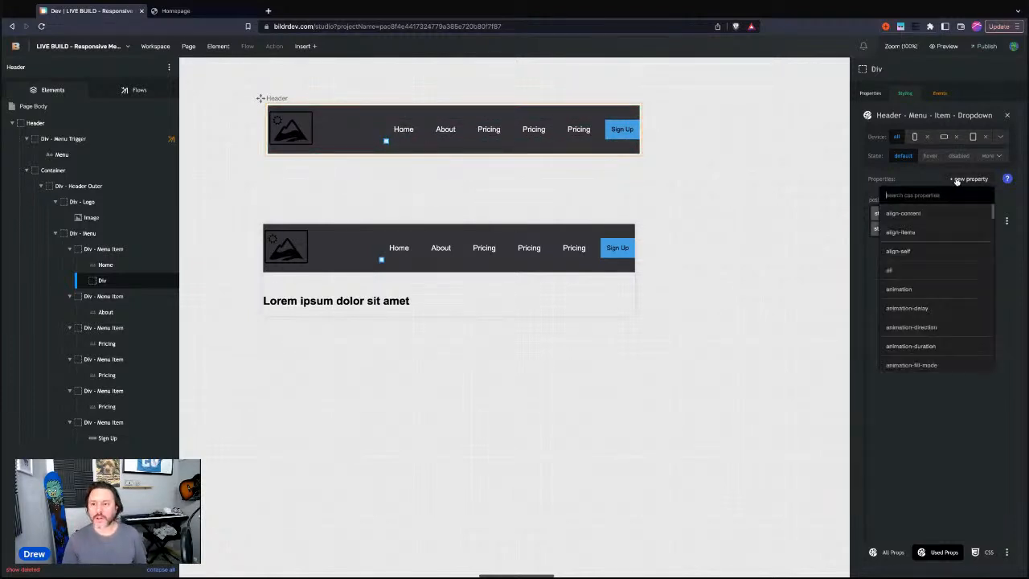
Nest a div containing a link inside the dropdown div, and duplicate that nested div once
mouse_move(102, 282)
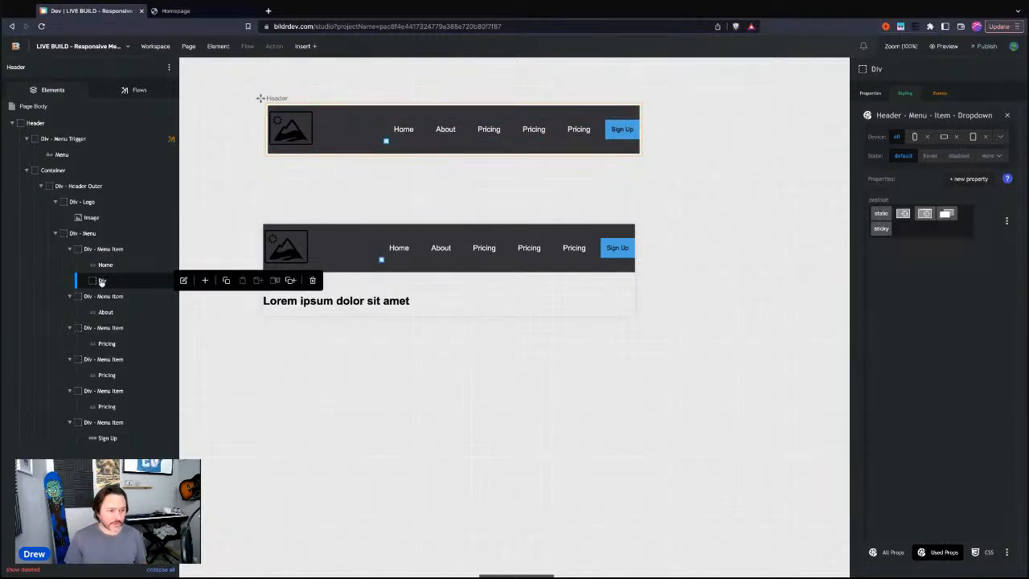
click(205, 281)
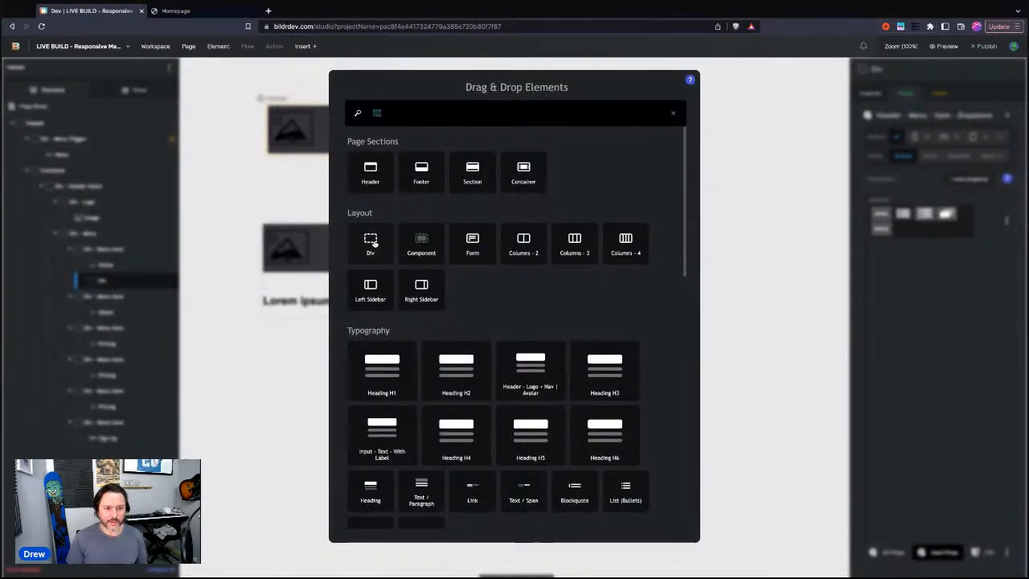
click(370, 241)
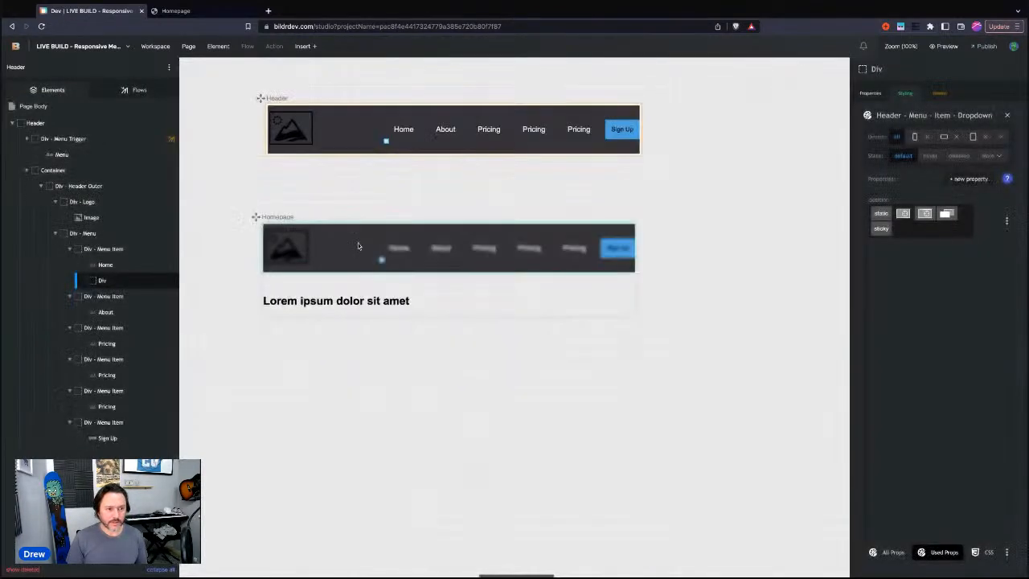
click(119, 296)
click(206, 295)
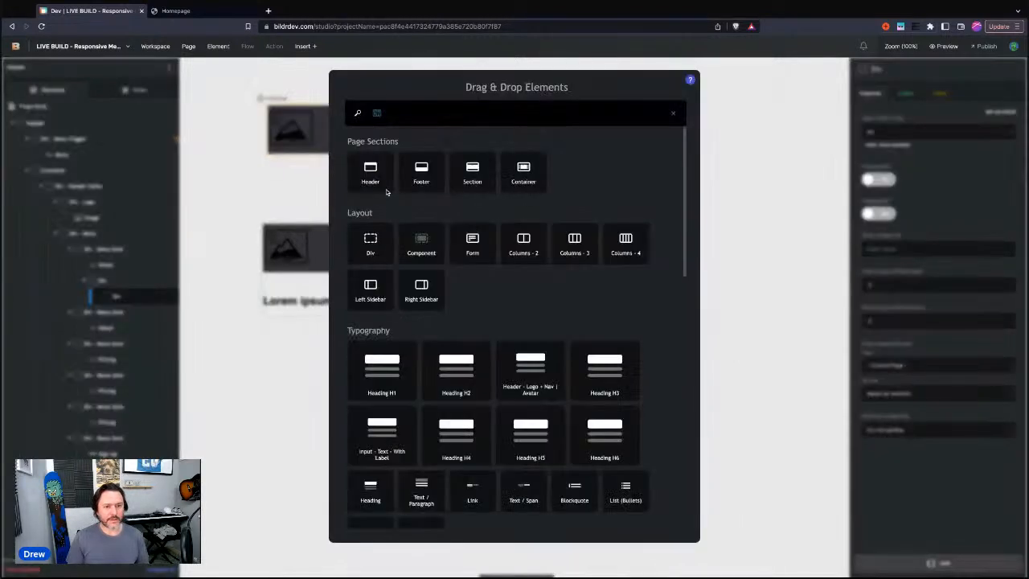
click(473, 492)
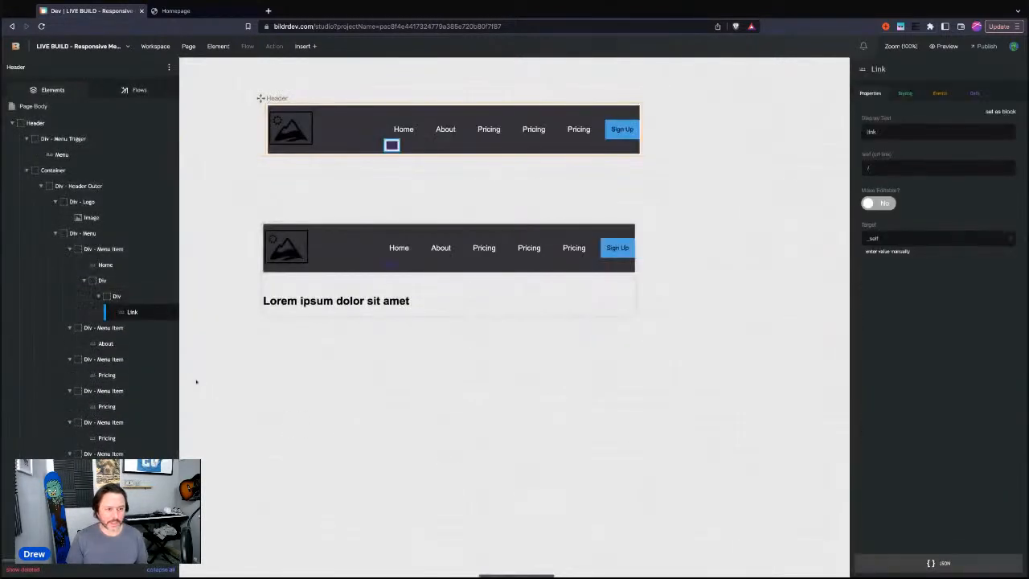
mouse_move(116, 297)
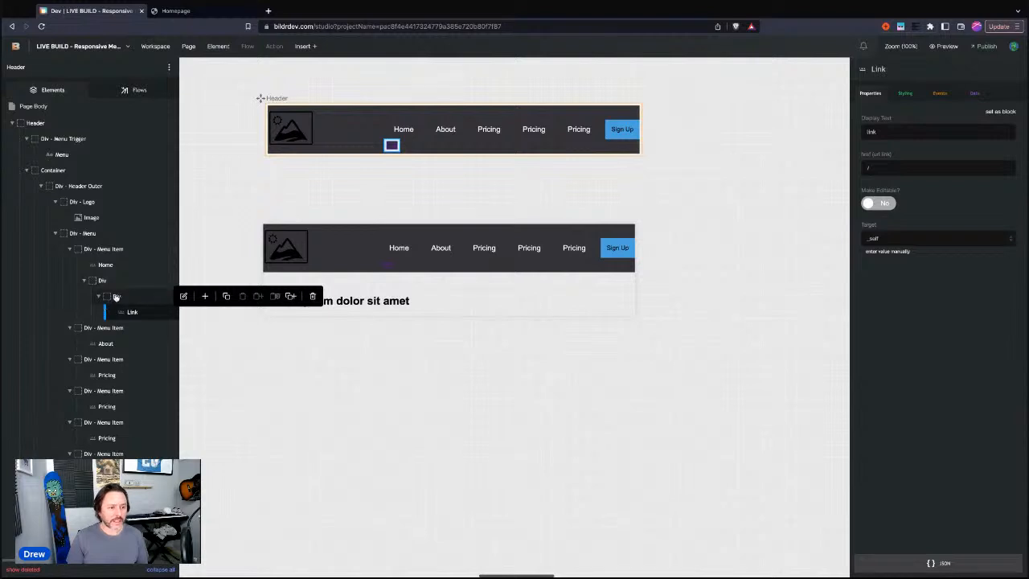
click(290, 295)
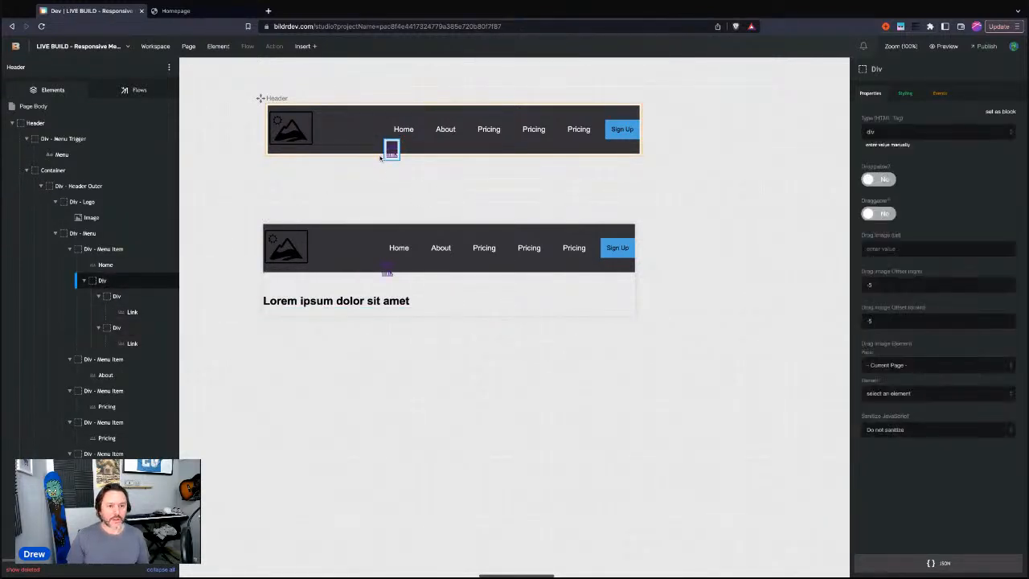
Check the dropdown links under Home in the Homepage preview, and return to the Bildr studio
click(412, 145)
click(177, 11)
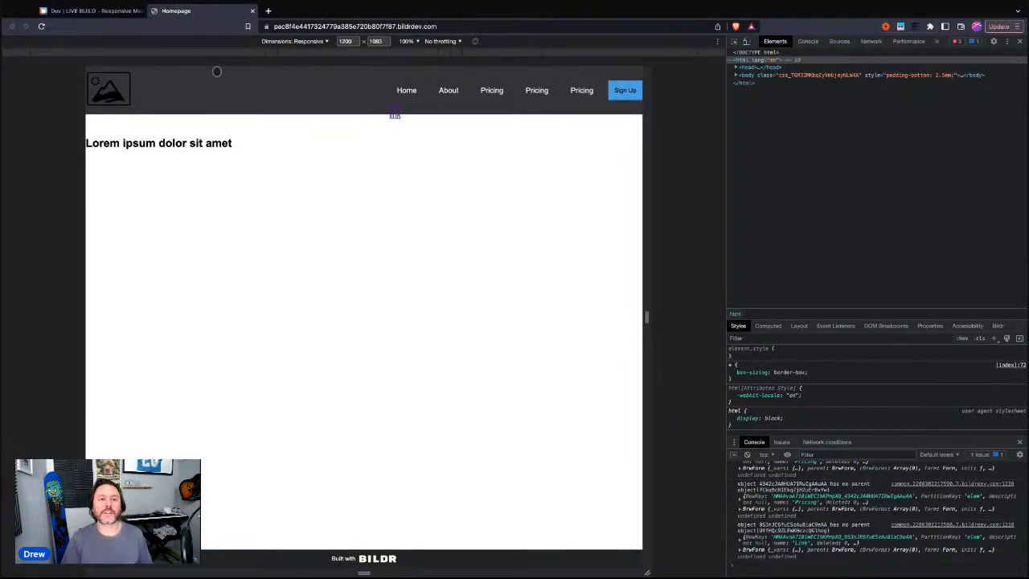
click(67, 12)
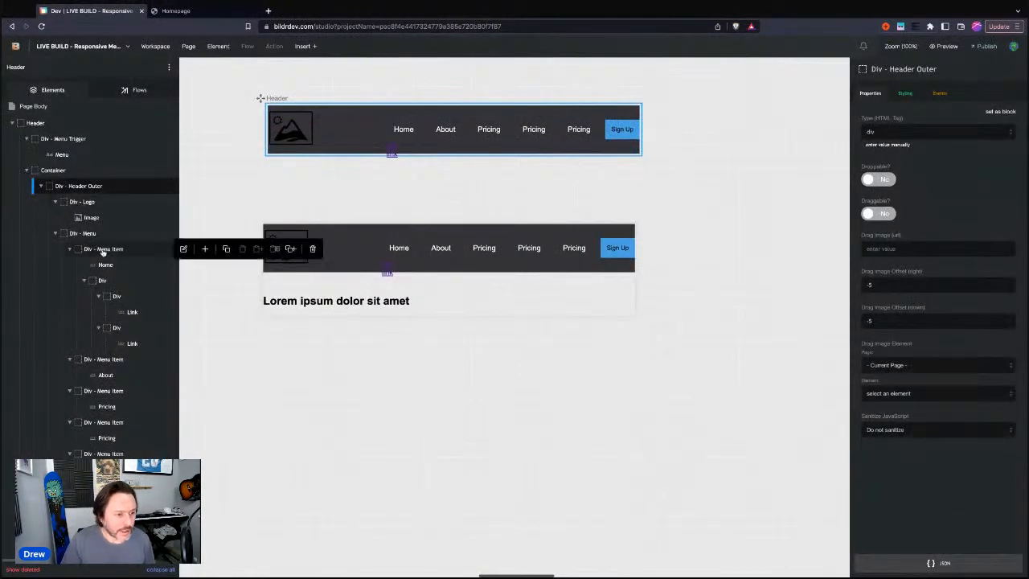
Add a black background color to the dropdown div's Header - Menu - Item - Dropdown class
click(109, 281)
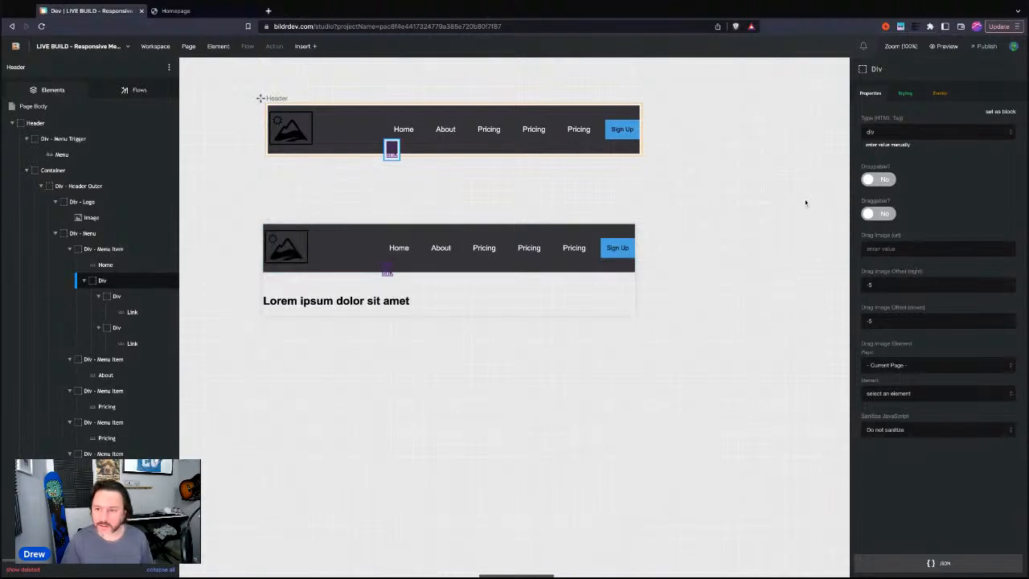
click(910, 94)
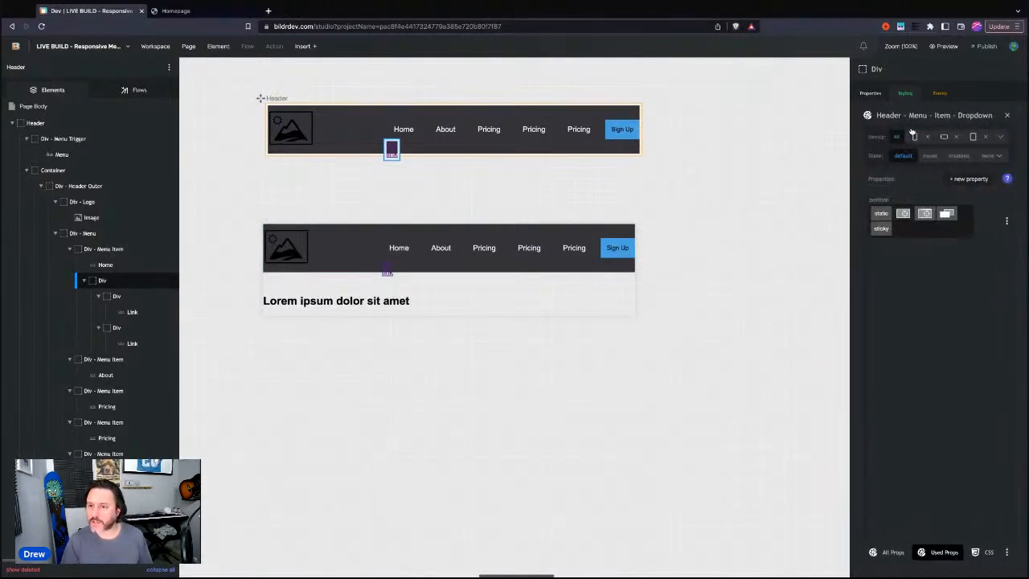
click(968, 178)
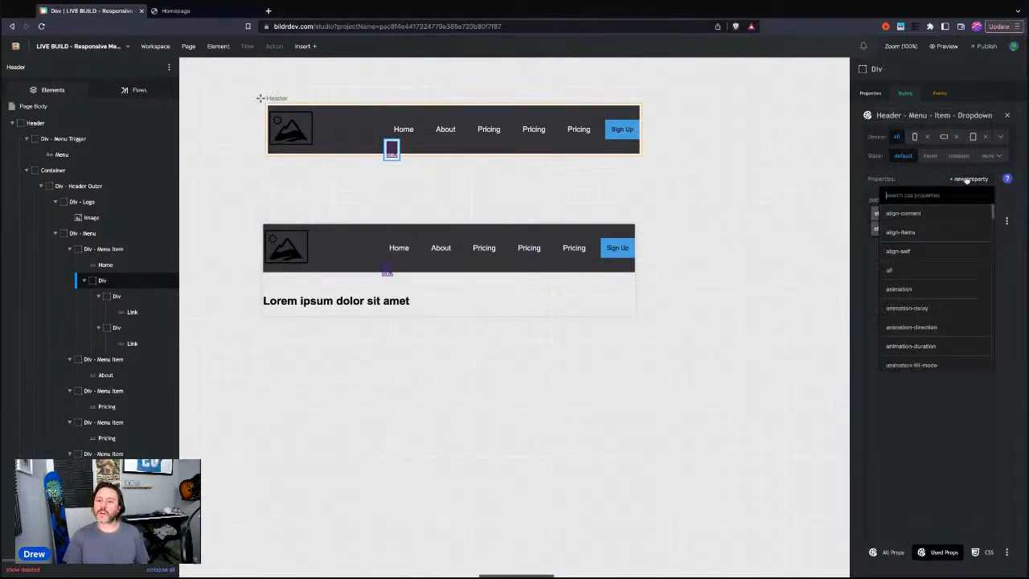
text(background-col)
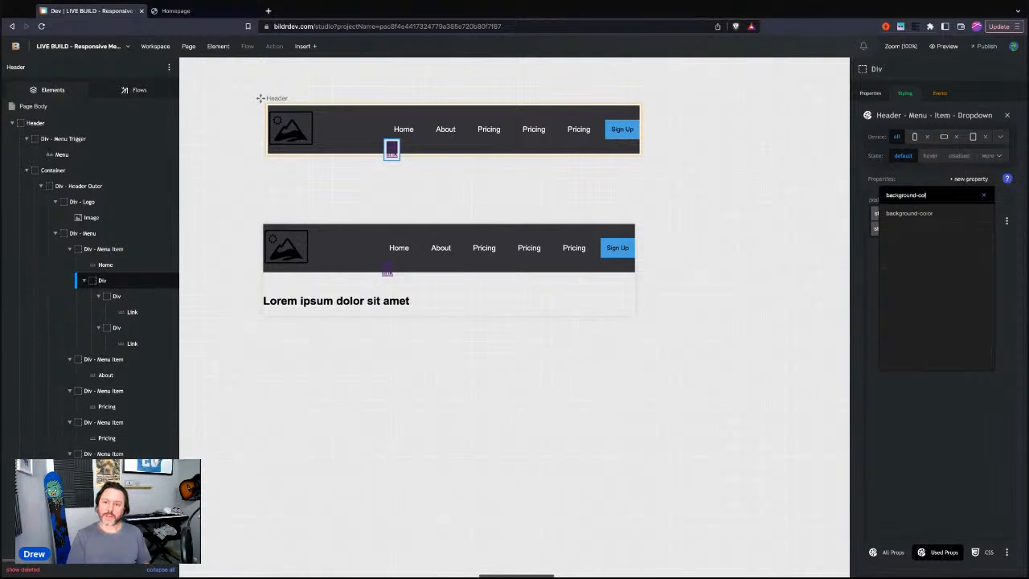
key(Return)
text(black)
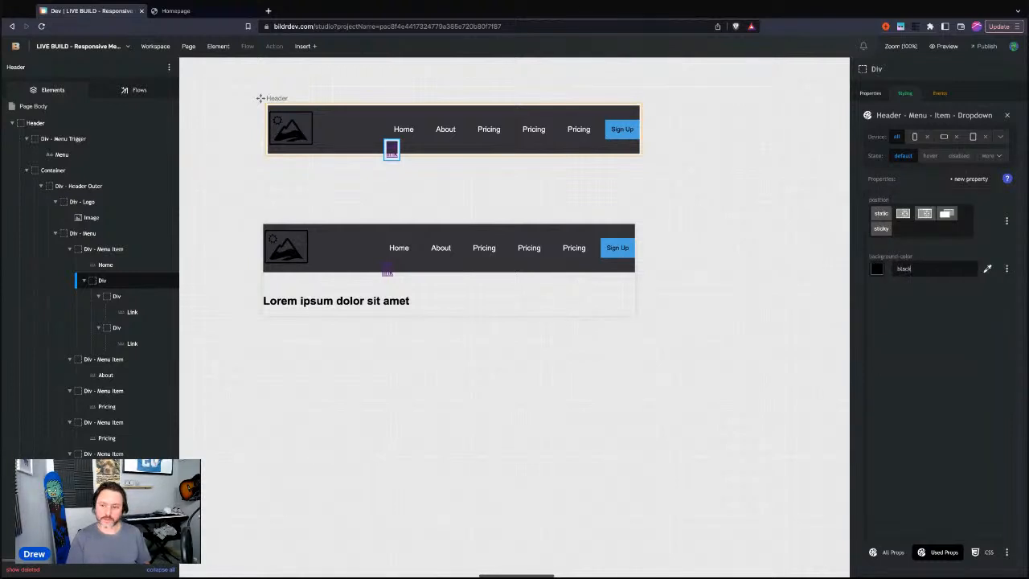
Add 1 em padding on all sides to the Header - Menu - Item - Dropdown class, and check it in the Homepage preview
click(968, 178)
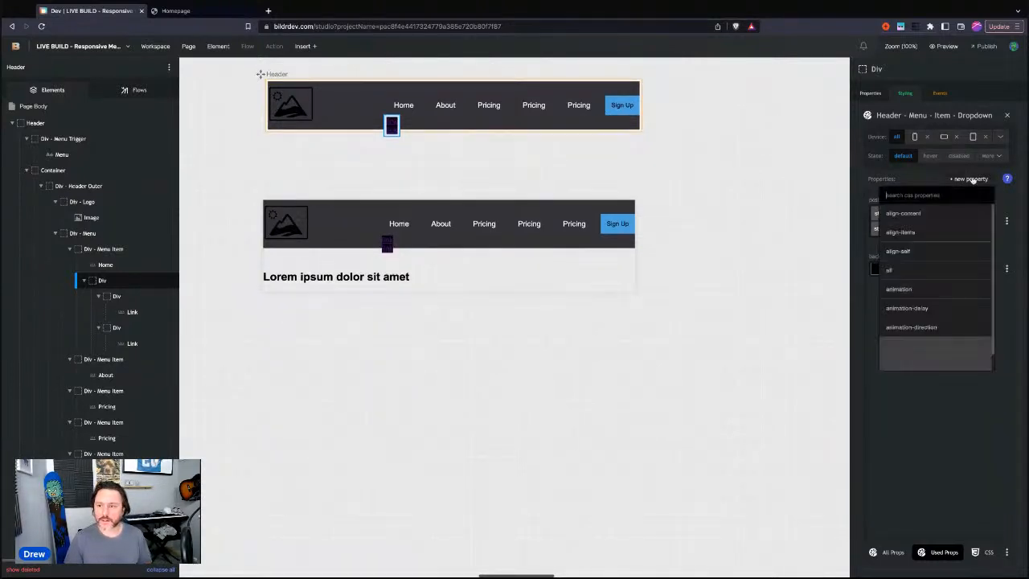
text(padding)
key(Return)
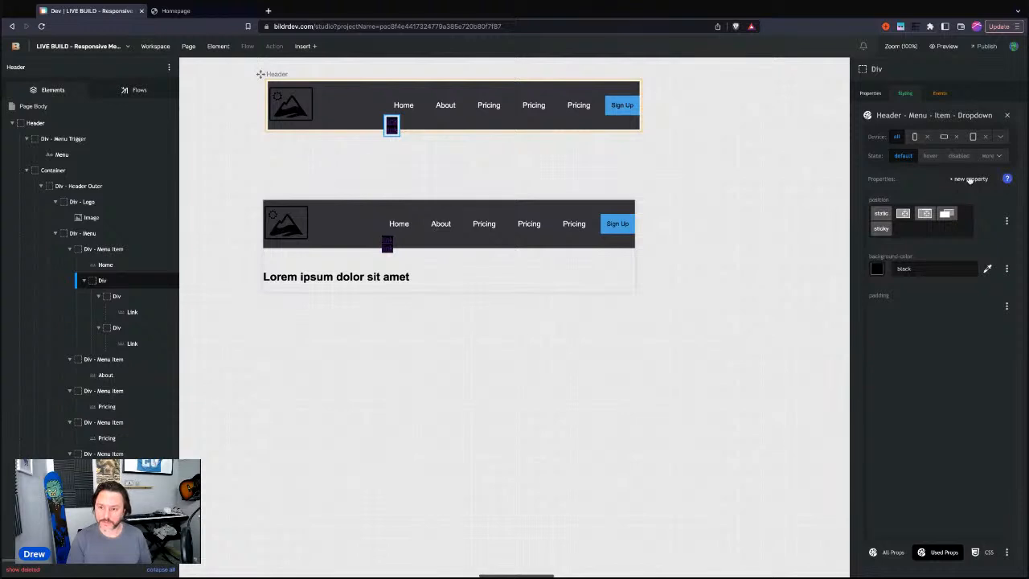
click(897, 328)
click(975, 332)
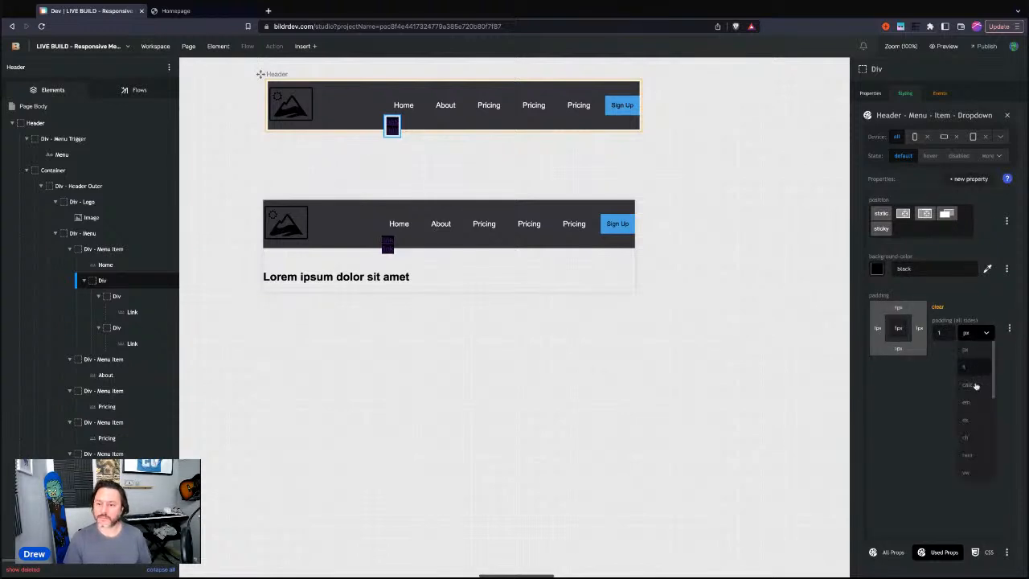
click(975, 386)
click(176, 11)
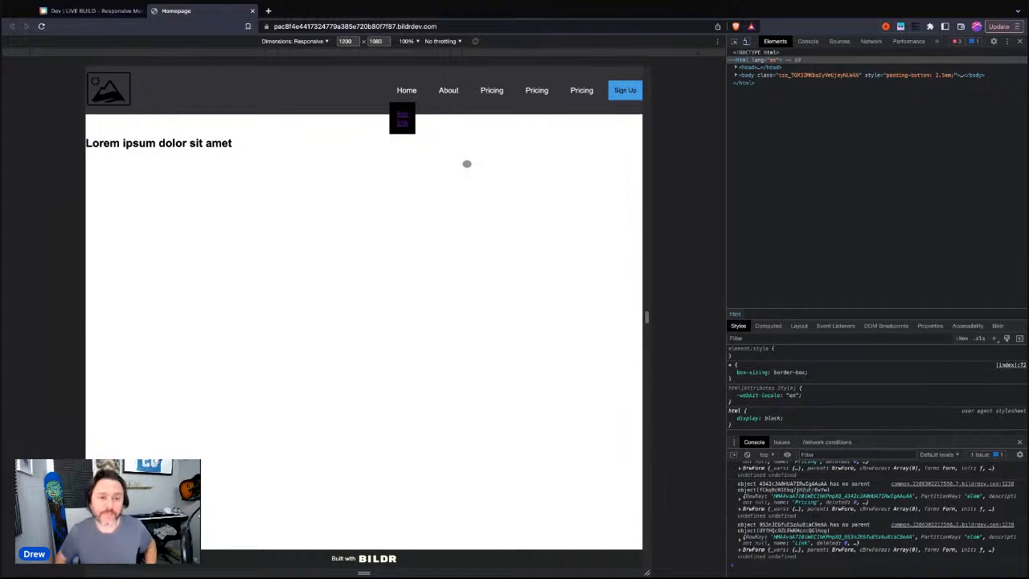
click(88, 10)
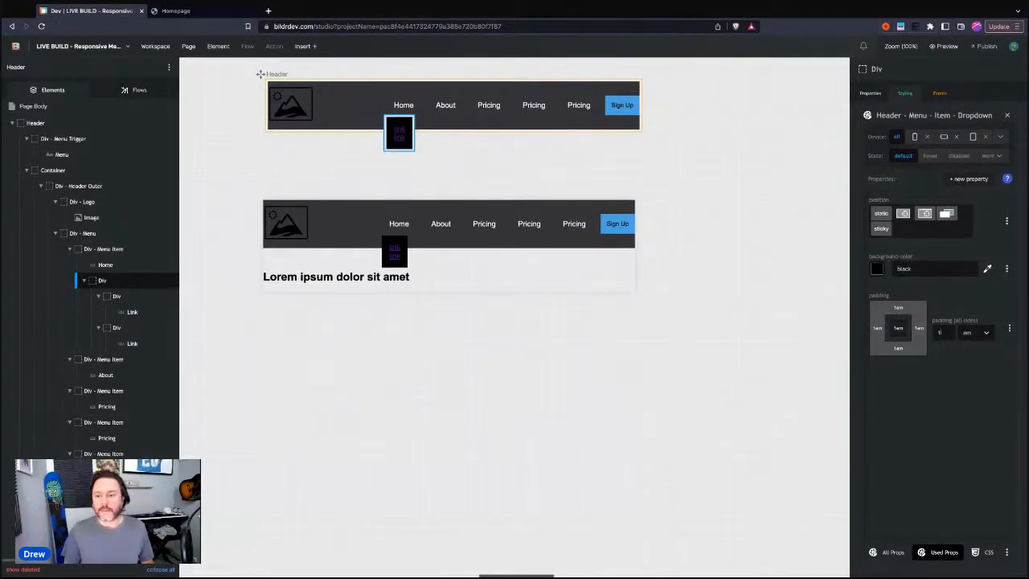
Add a min-width property of 100% to the Header - Menu - Item - Dropdown class
click(969, 180)
text(min-wid)
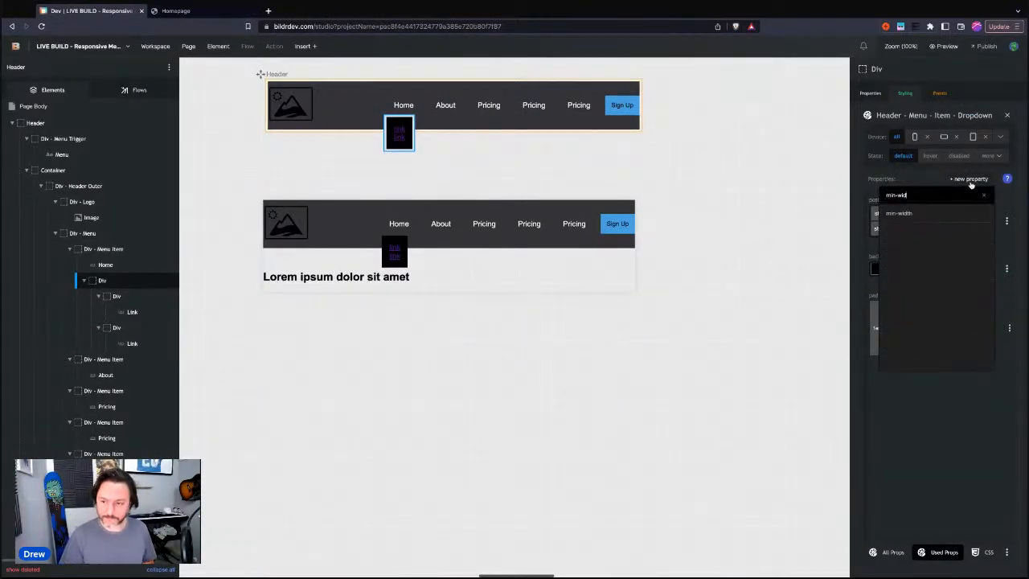
click(935, 213)
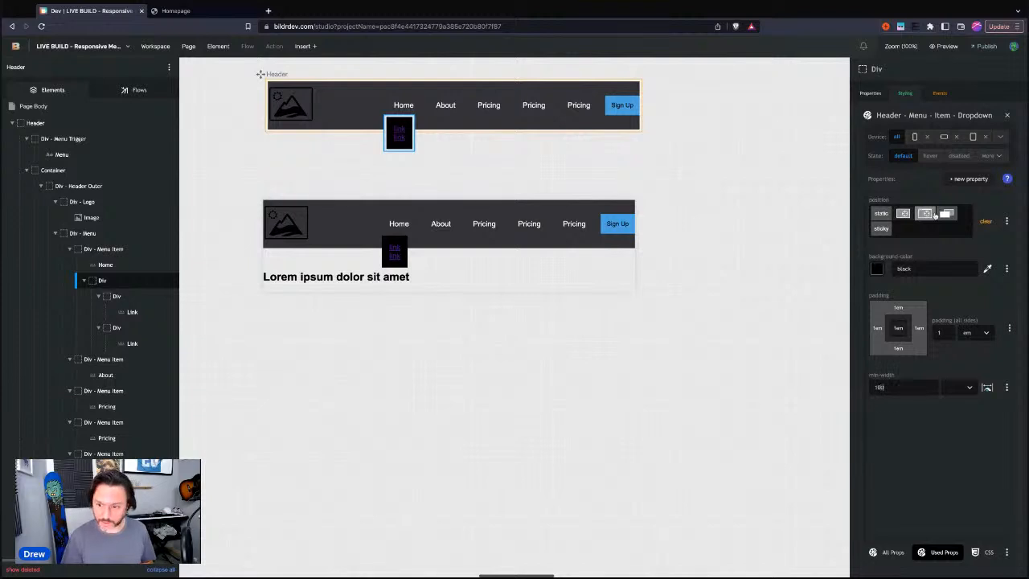
text(100)
click(956, 386)
click(953, 418)
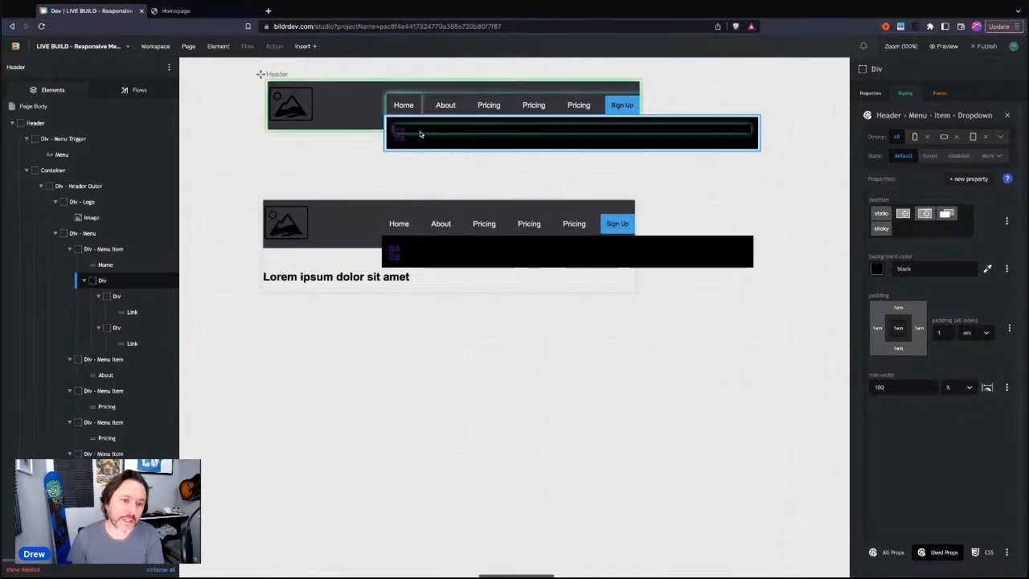
Add a position property set to relative to the Header - Menu - Item class of the Home menu item
mouse_move(101, 279)
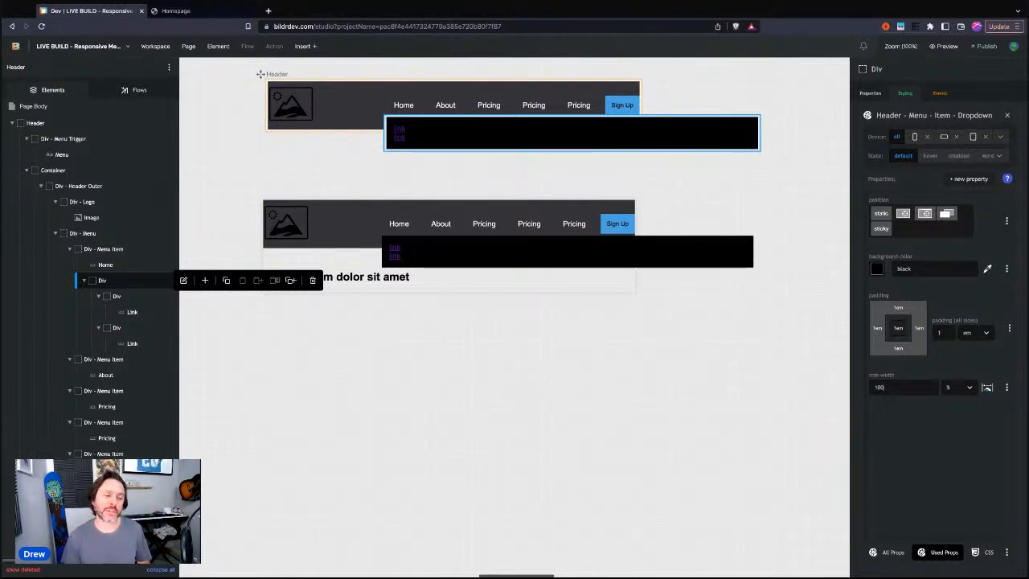
click(101, 250)
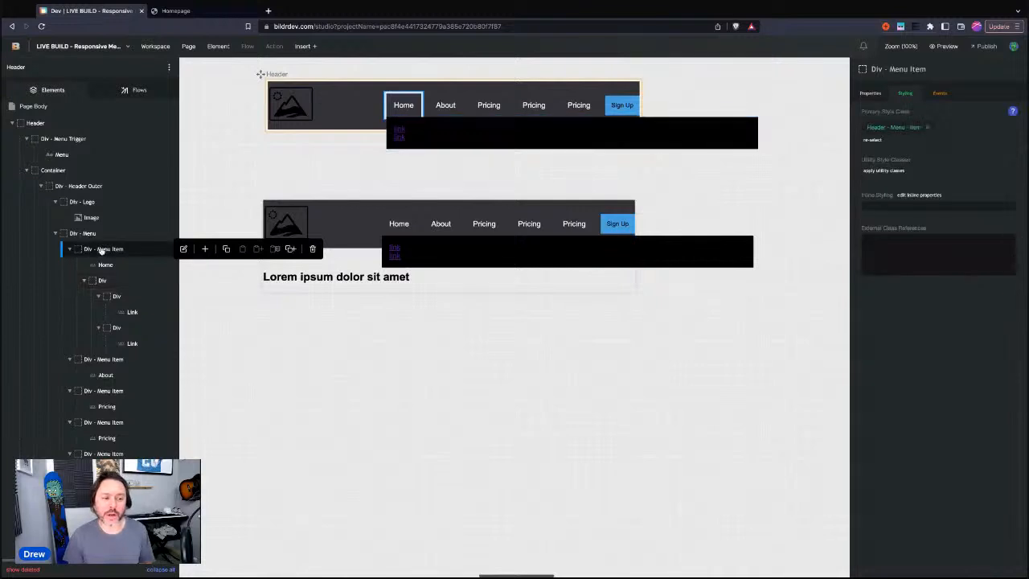
click(897, 129)
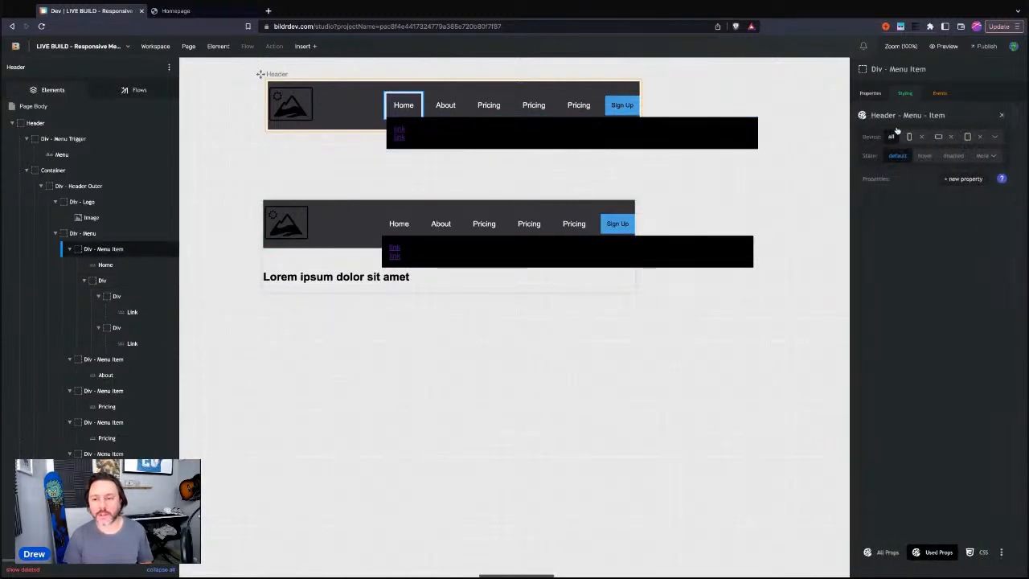
click(957, 181)
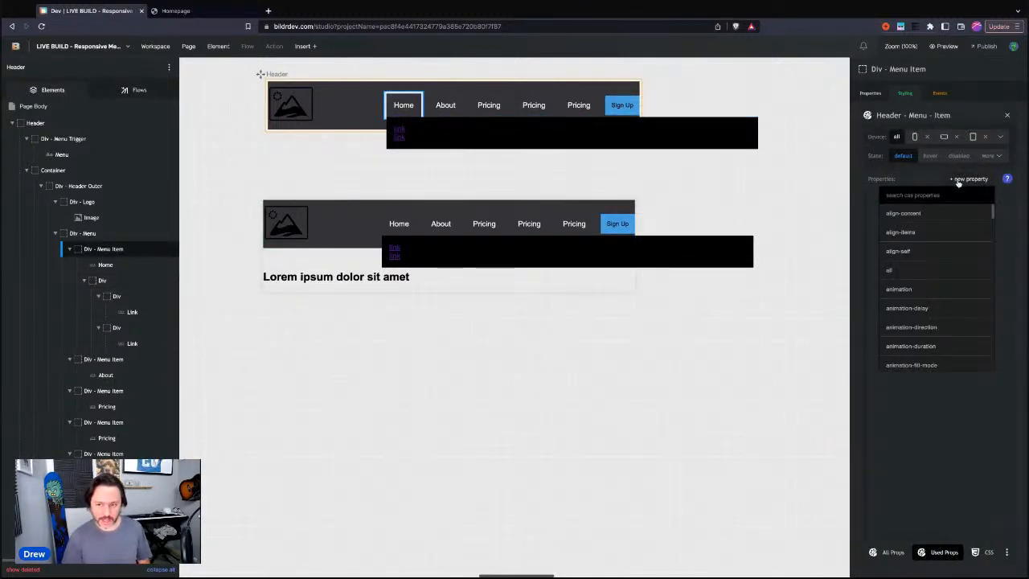
text(positi)
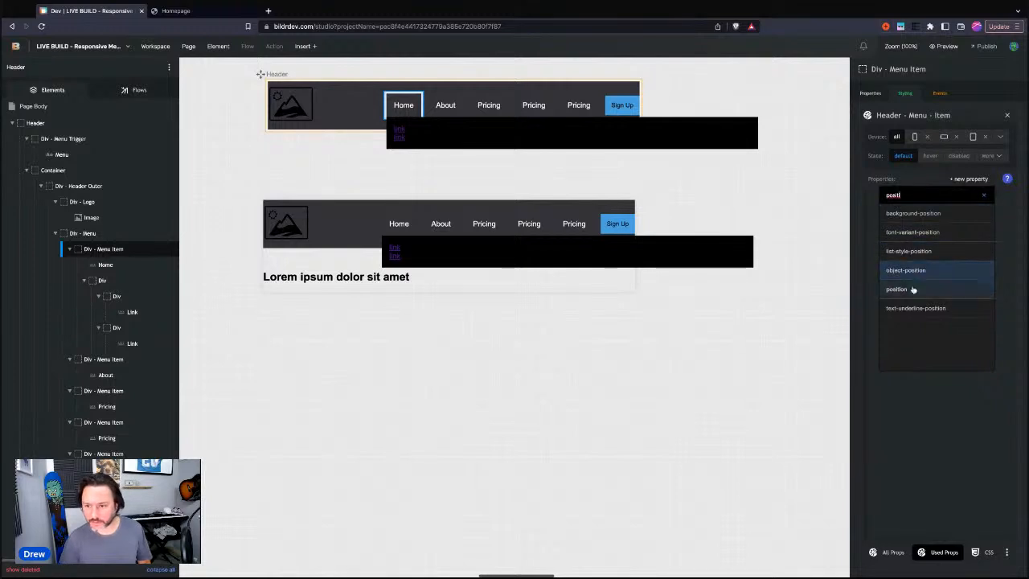
click(913, 289)
click(945, 214)
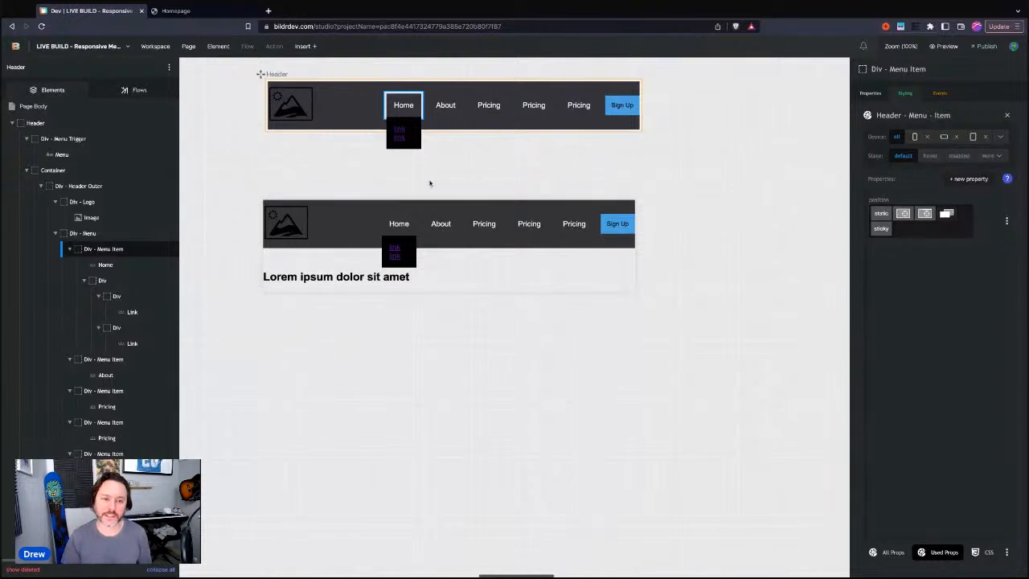
scroll(429, 181, left, 1)
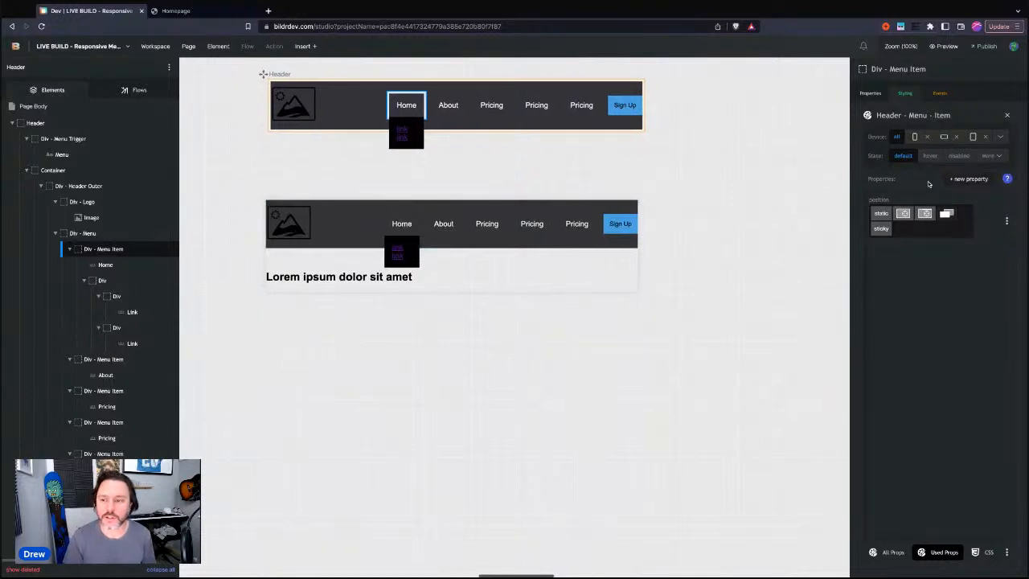
Check the dropdown in the Homepage preview, and add a display property set to block to the Header - Menu - Item - Dropdown class
click(102, 281)
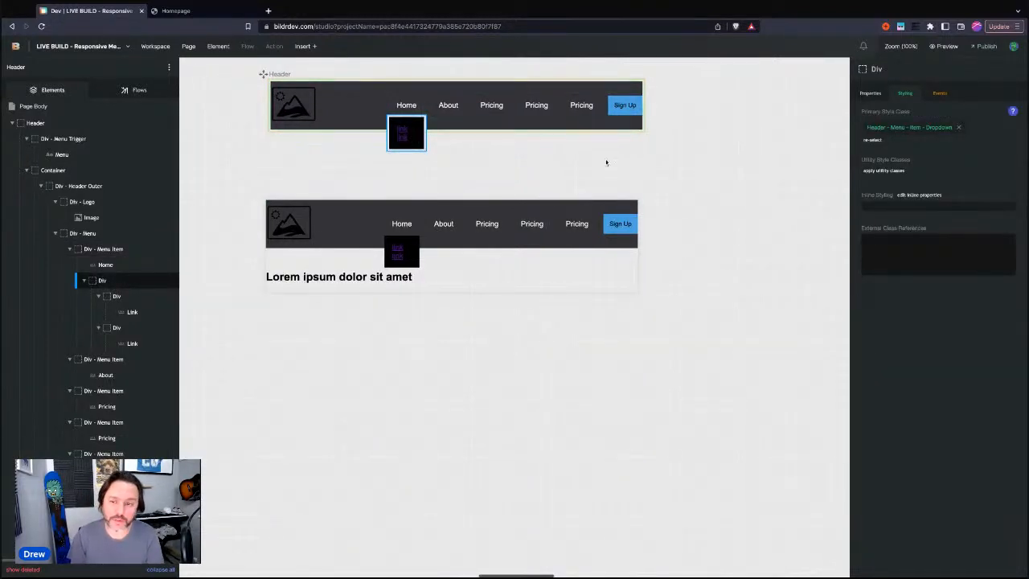
click(928, 130)
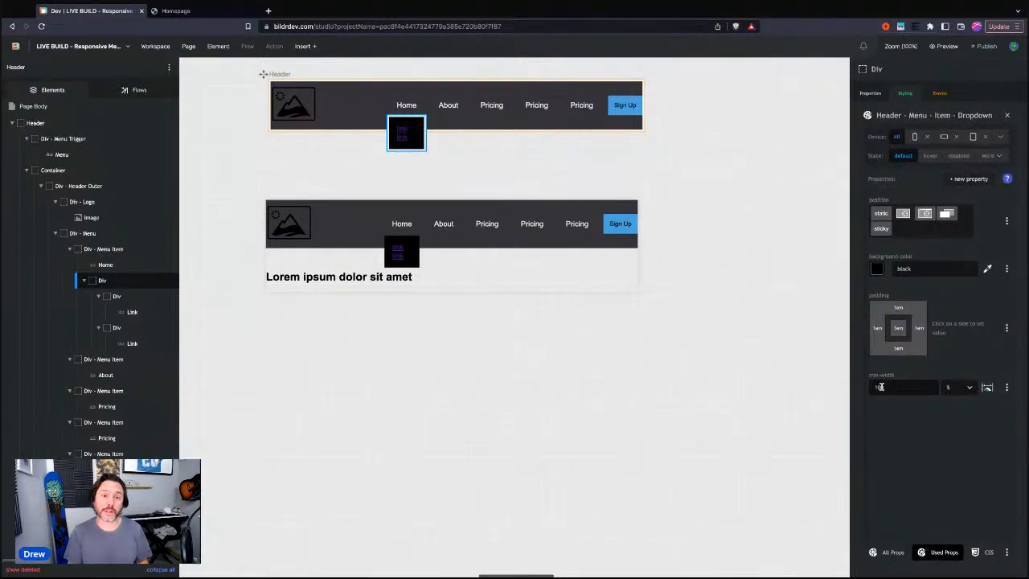
click(176, 11)
click(99, 11)
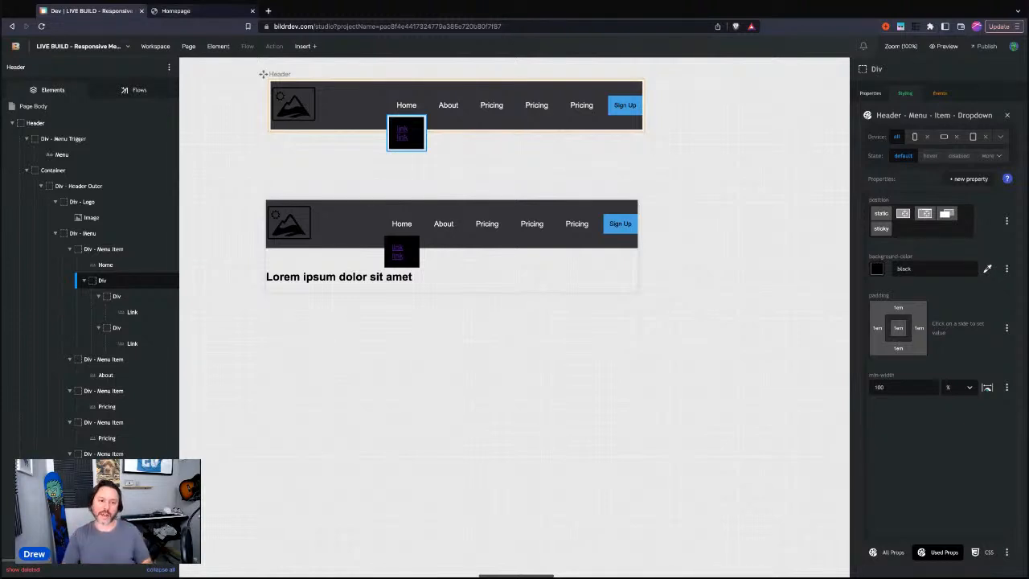
click(968, 178)
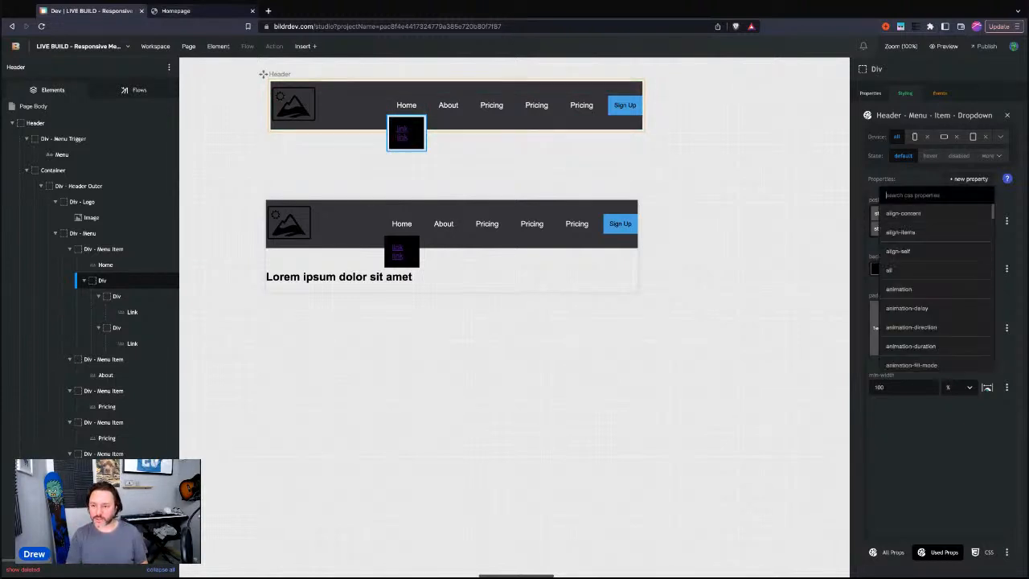
text(dis)
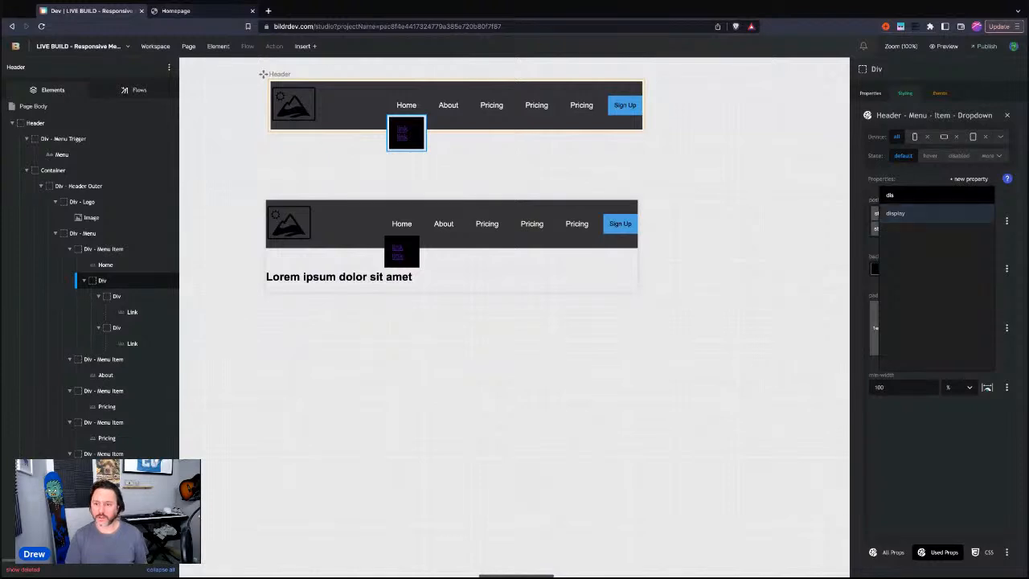
key(Return)
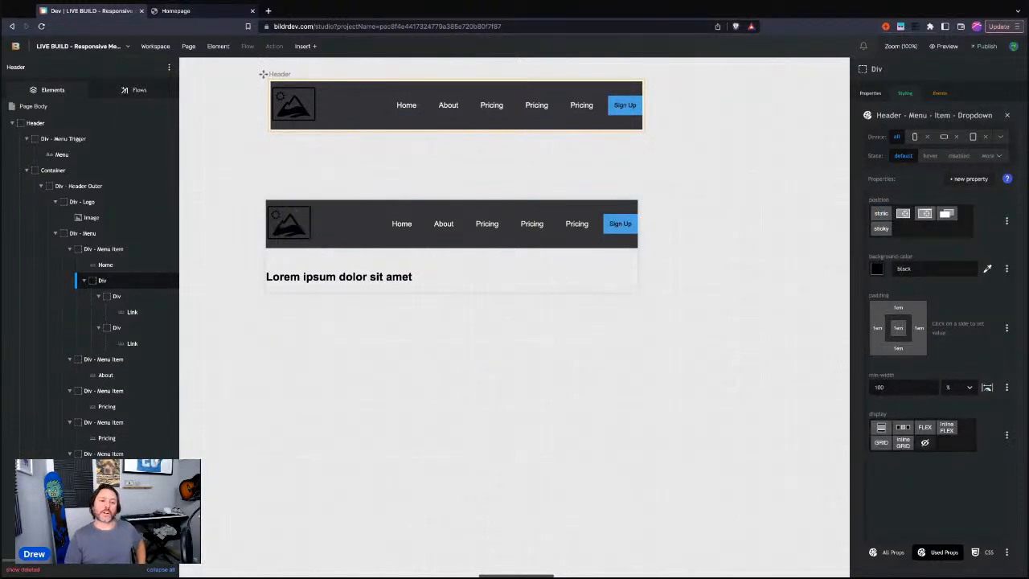
click(881, 427)
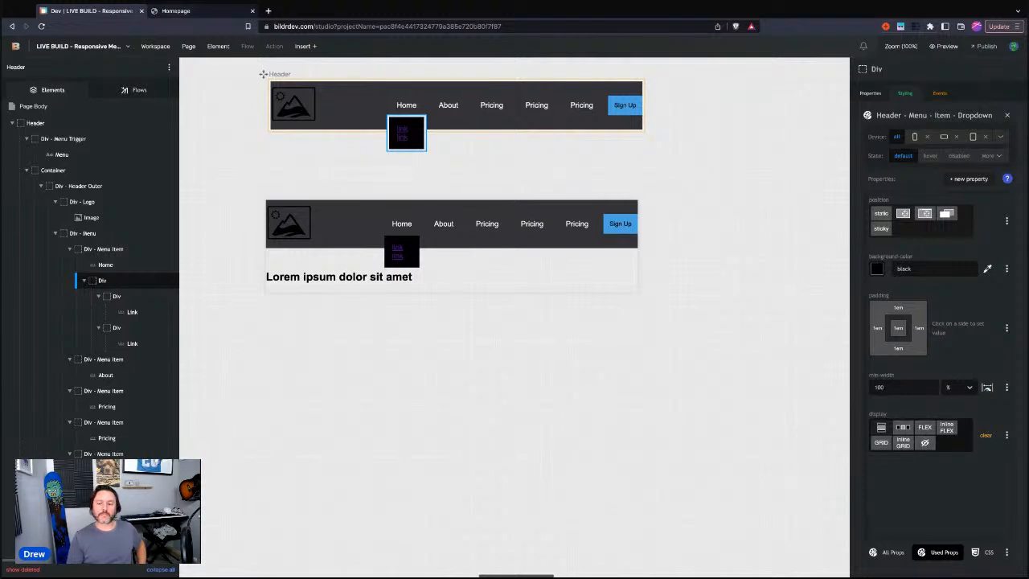
click(924, 442)
click(881, 426)
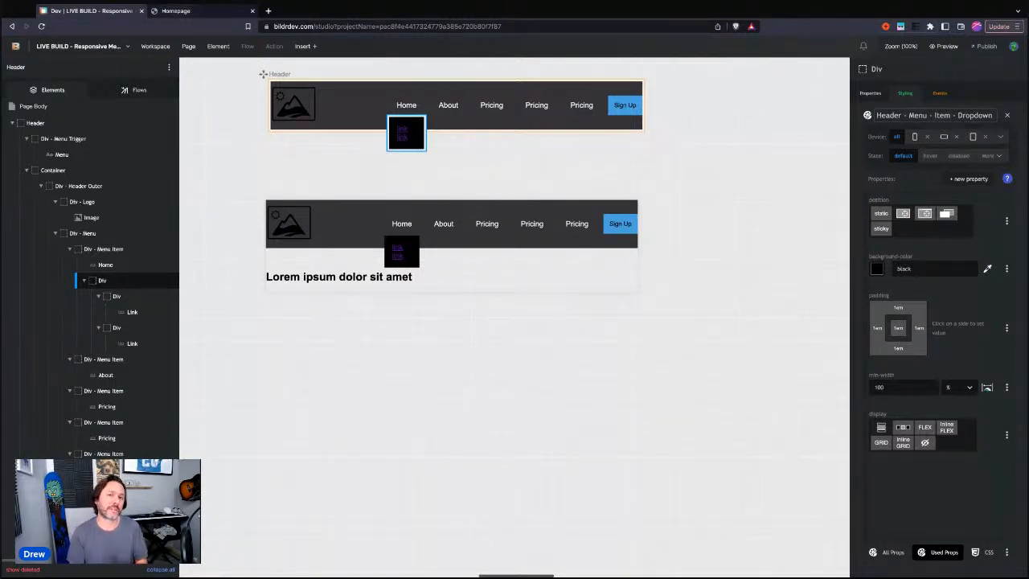
Create and apply a new utility style class named Header - Menu - Item - Dropdown - Hidden on the dropdown div
click(1007, 115)
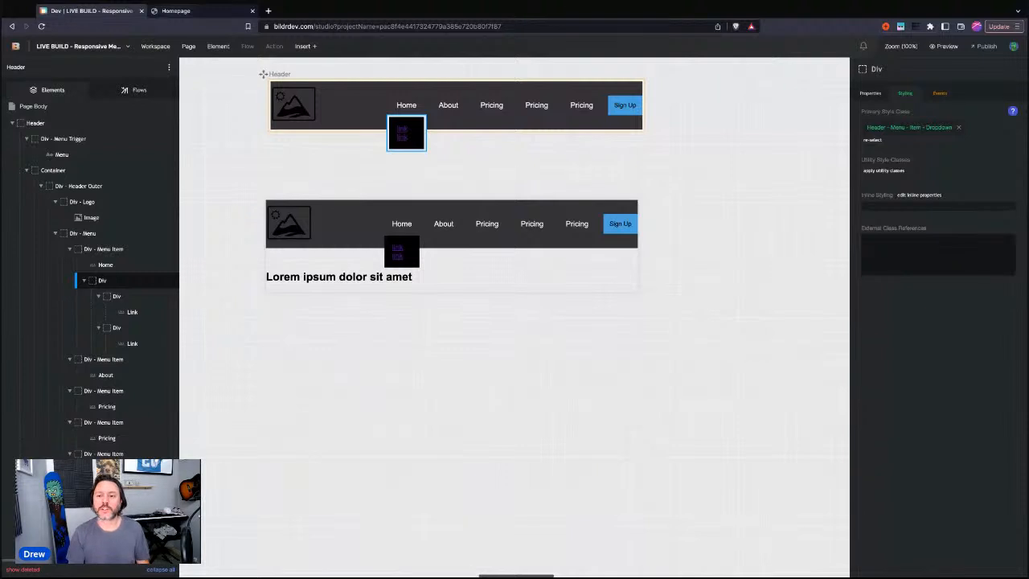
click(883, 171)
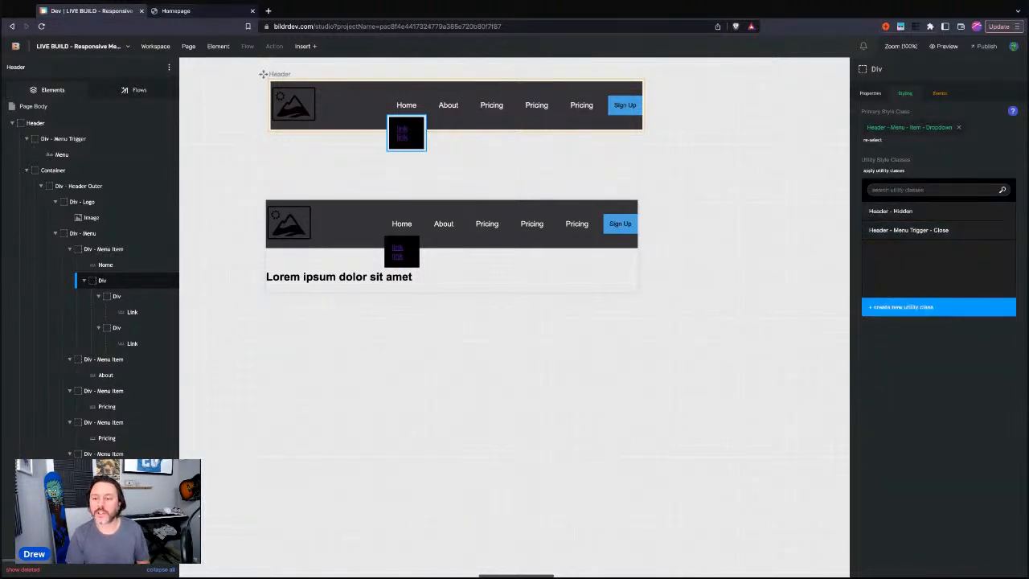
click(938, 307)
text(Header - )
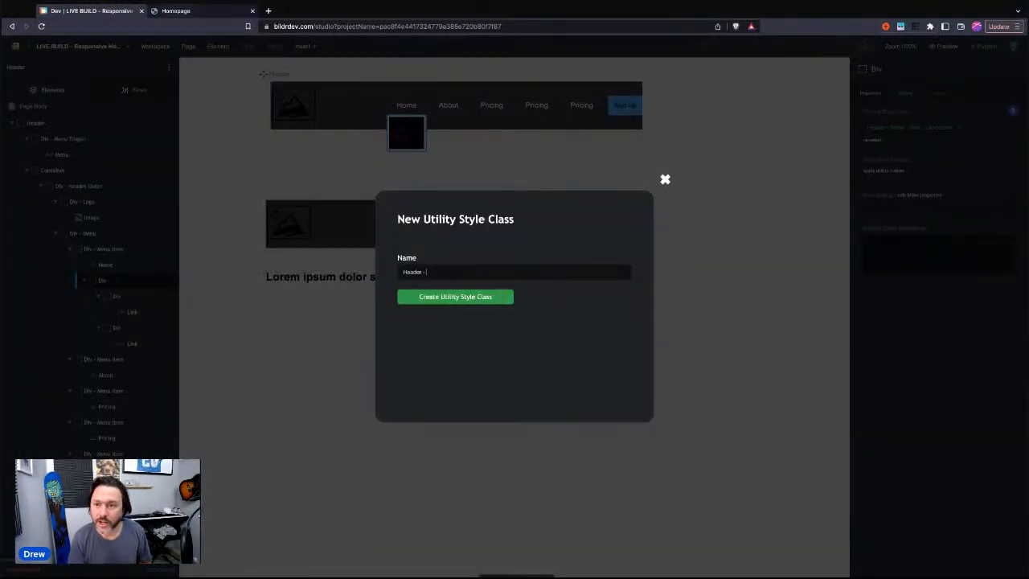
text(Menu - Item -)
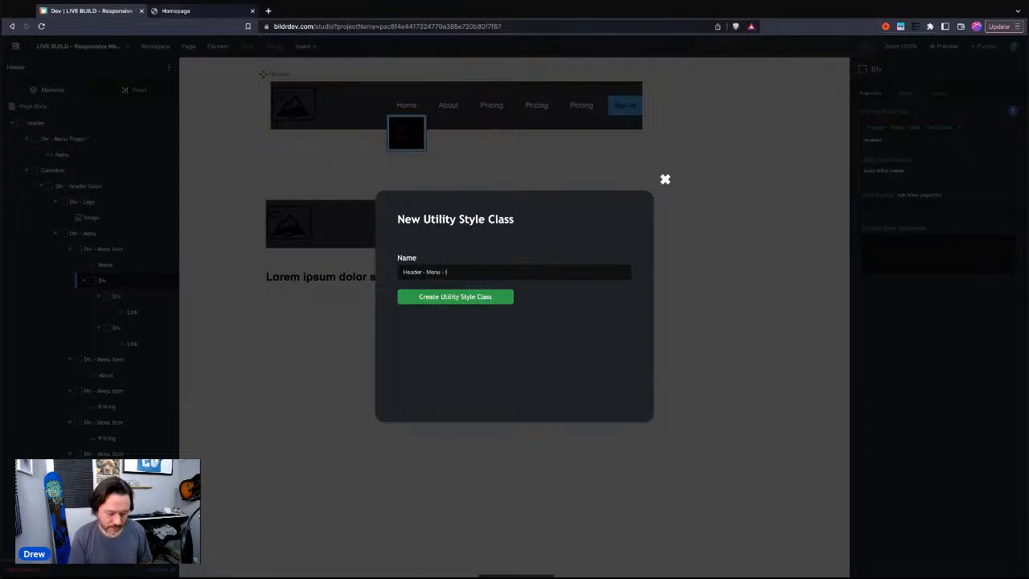
text( Dropdo)
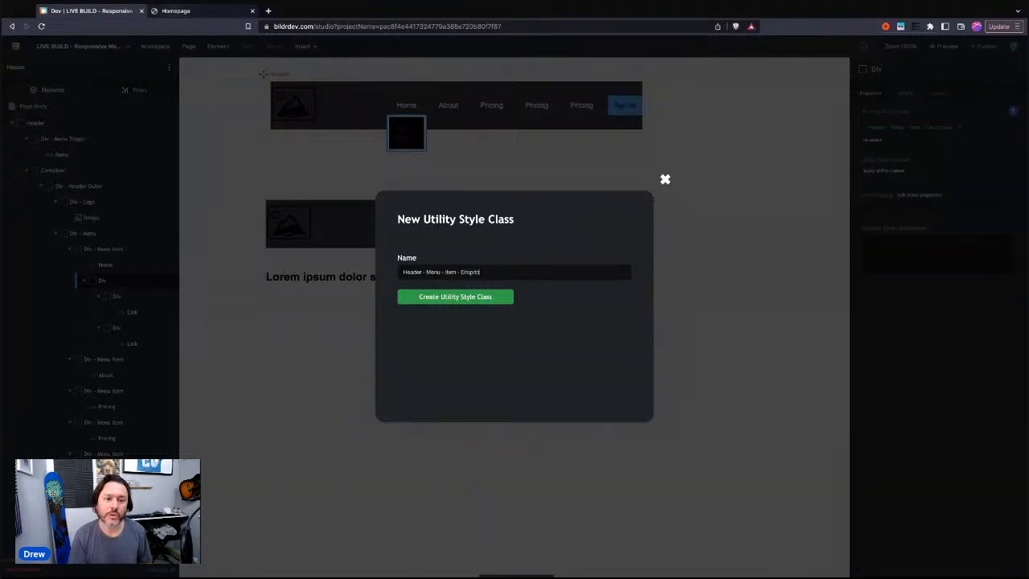
text(wn - Hidden)
key(Return)
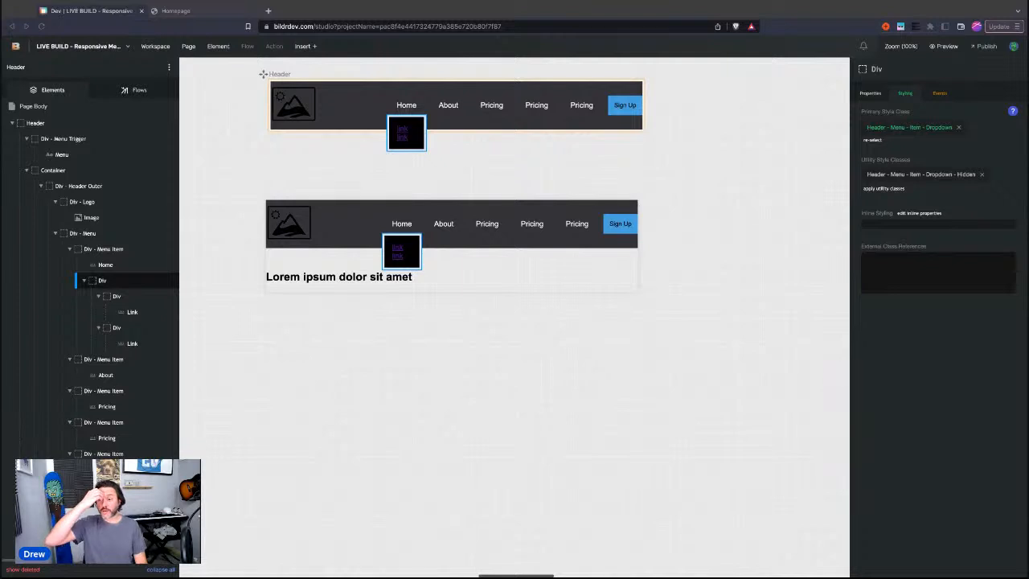
Examine the style classes applied to the Header, Menu Trigger, Container, Header Outer and Menu elements
click(355, 16)
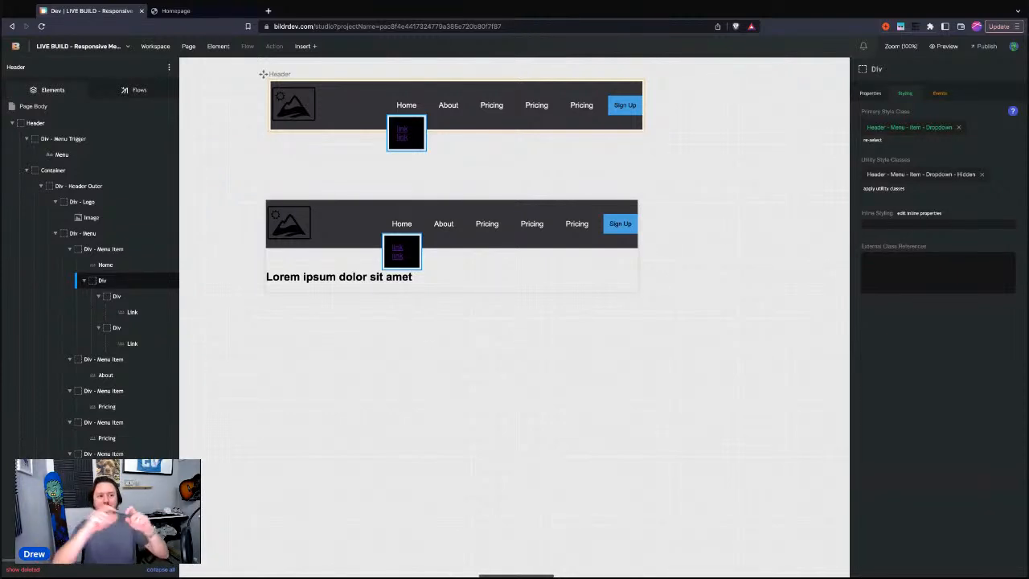
click(394, 73)
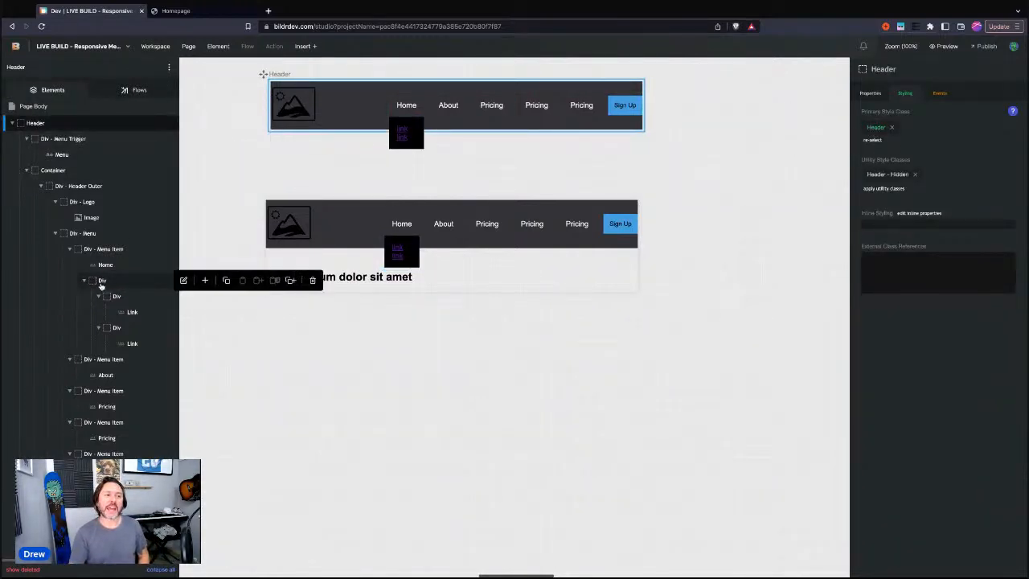
click(69, 141)
click(58, 171)
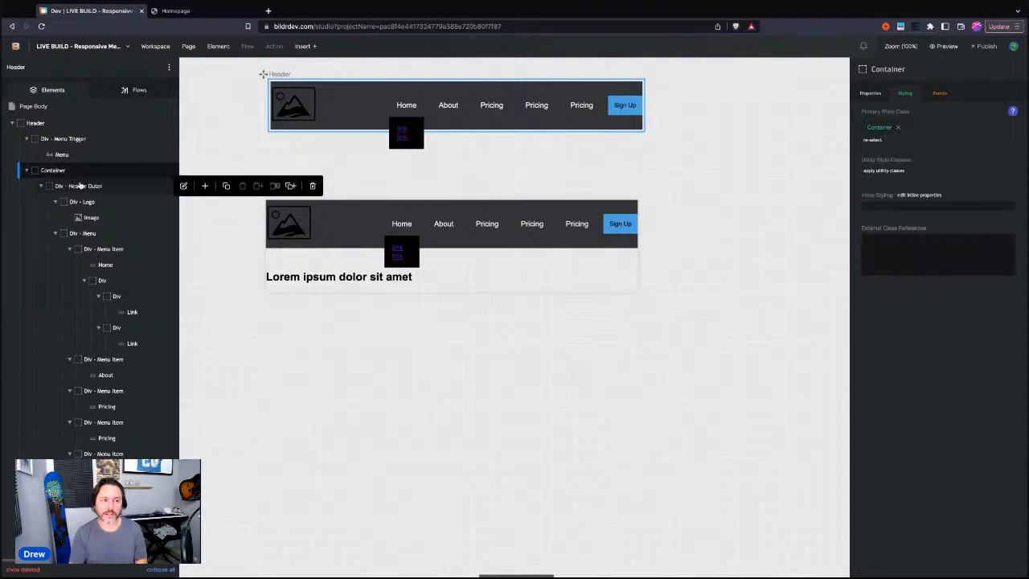
click(80, 186)
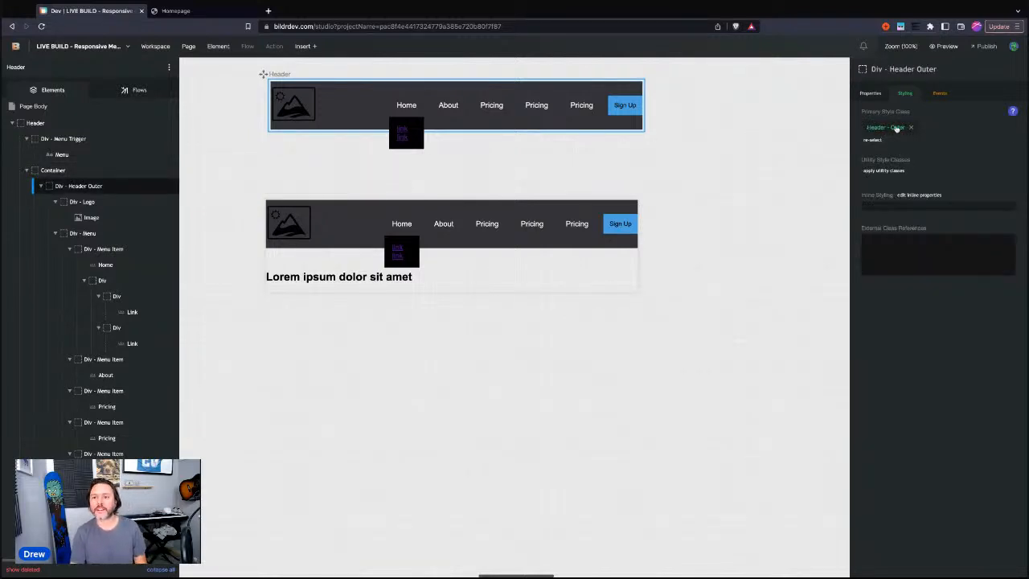
click(99, 237)
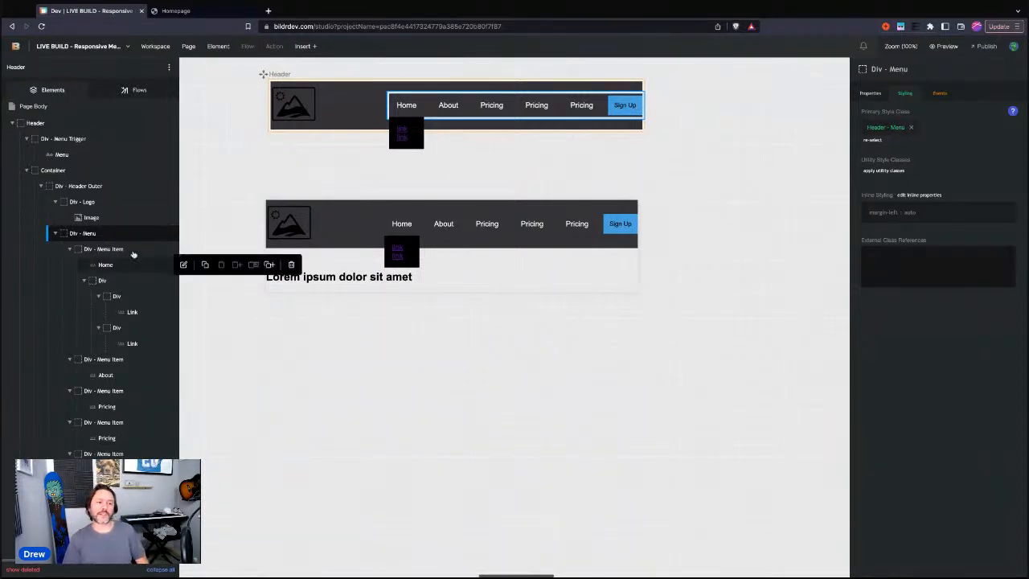
mouse_move(90, 201)
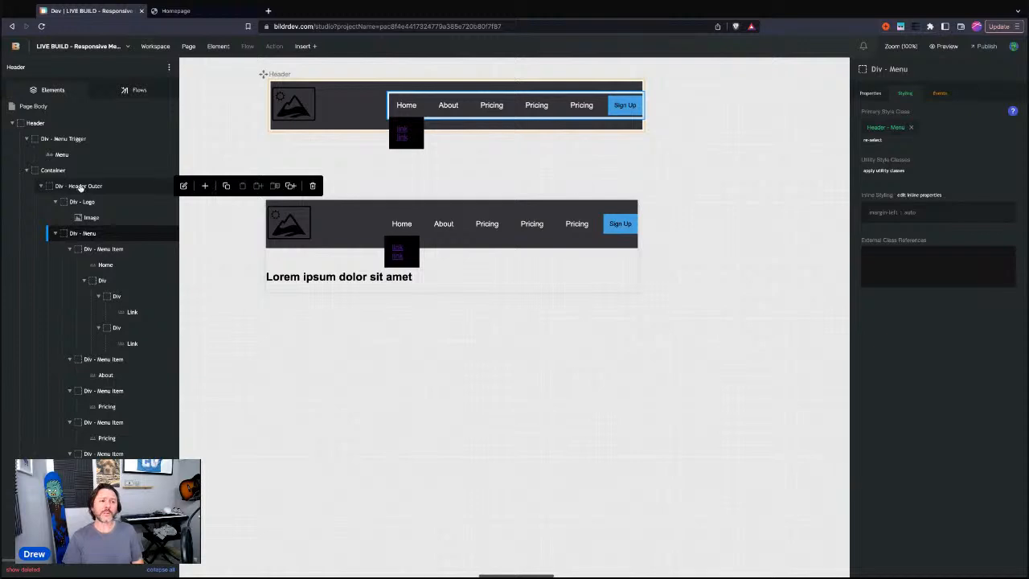
Examine the style class applied to the Div - Menu Trigger element
mouse_move(97, 359)
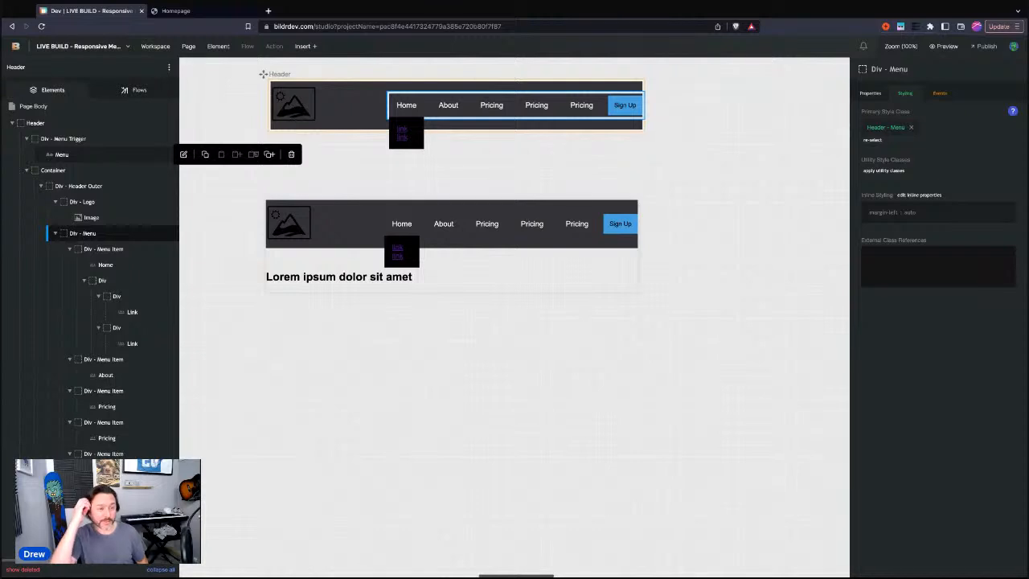
click(48, 140)
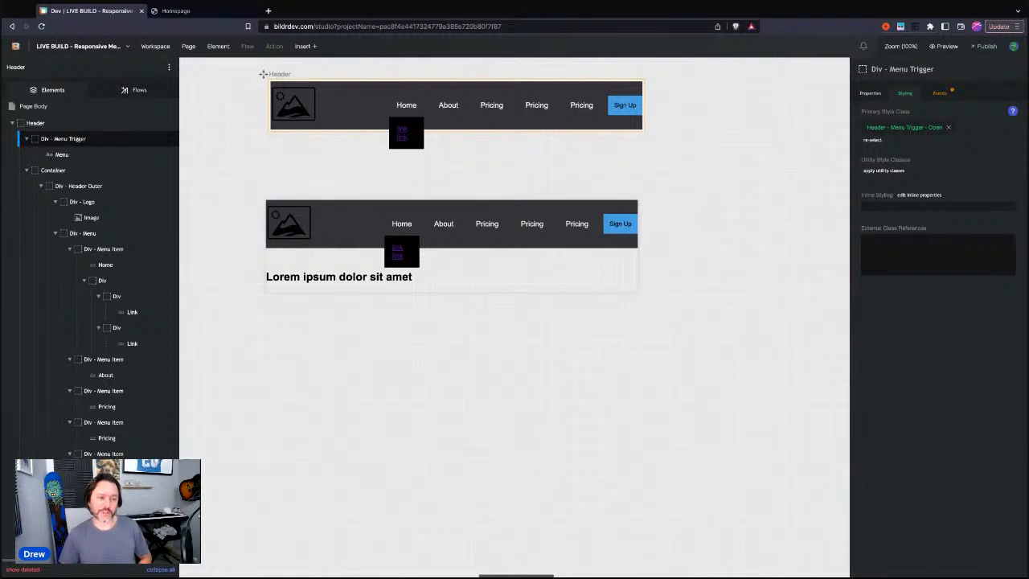
scroll(315, 128, left, 1)
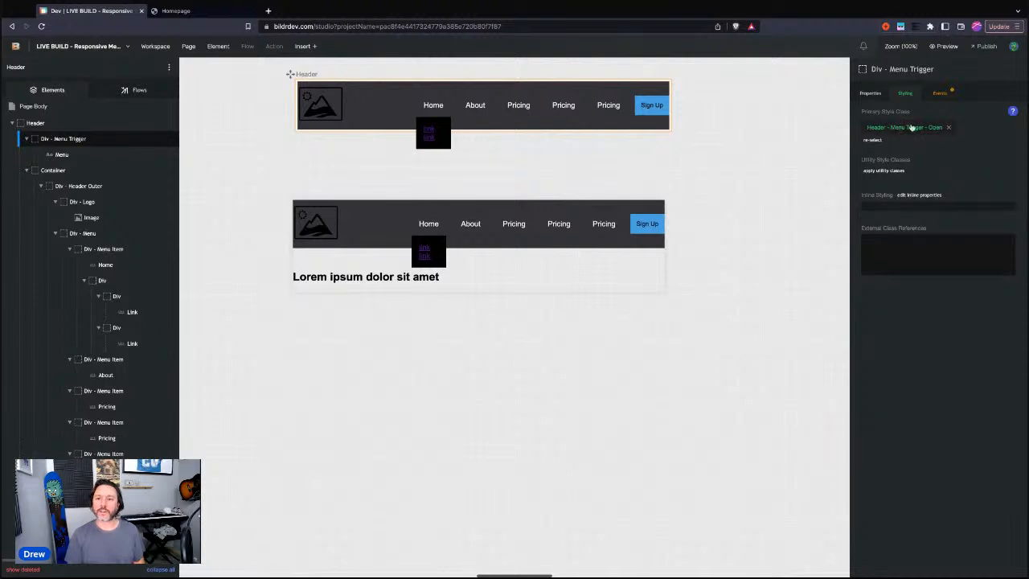
Add a transform property set to scaleY(0) to the dropdown's Header - Menu - Item - Dropdown - Hidden utility class
click(446, 147)
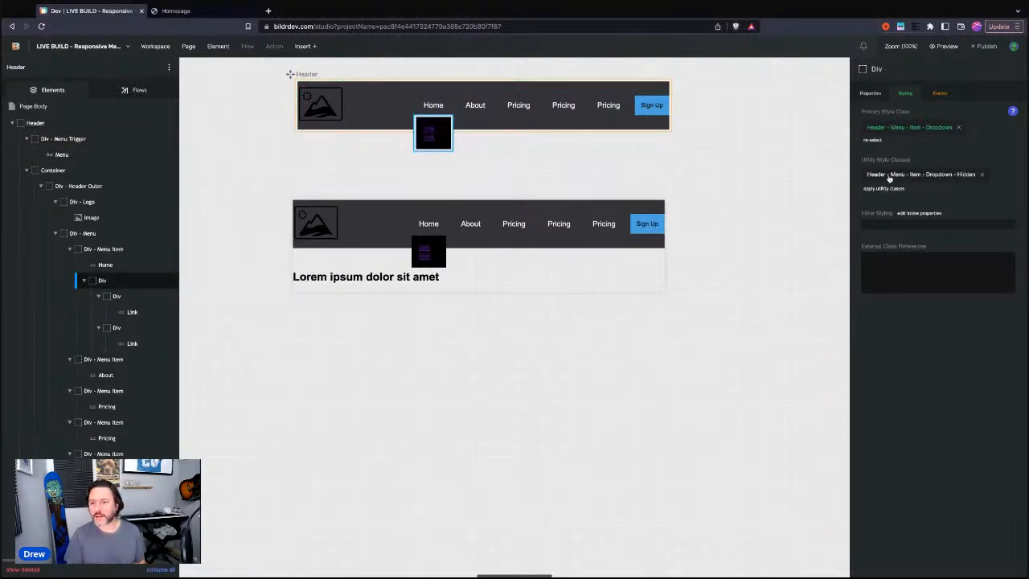
click(928, 178)
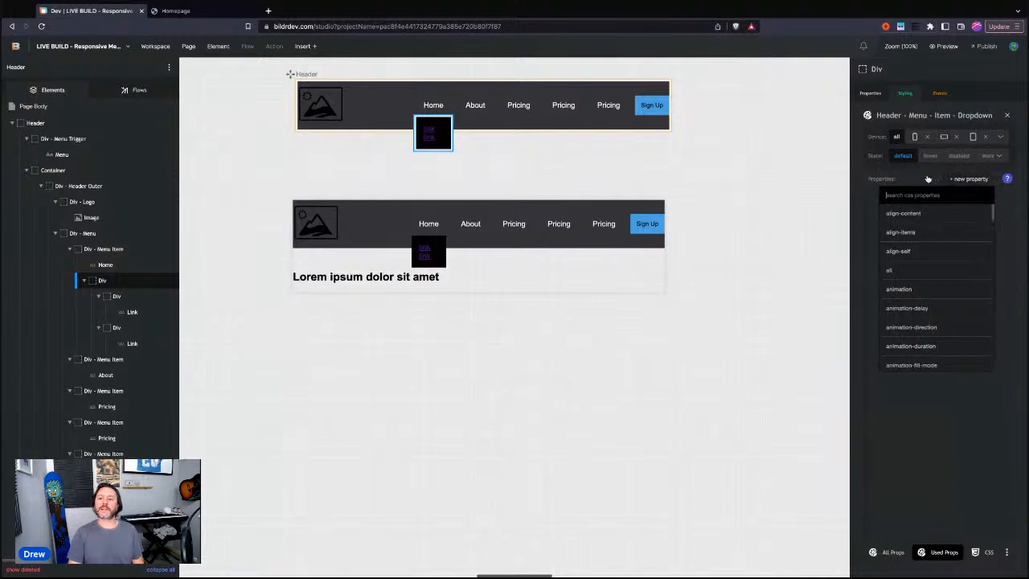
text(transform)
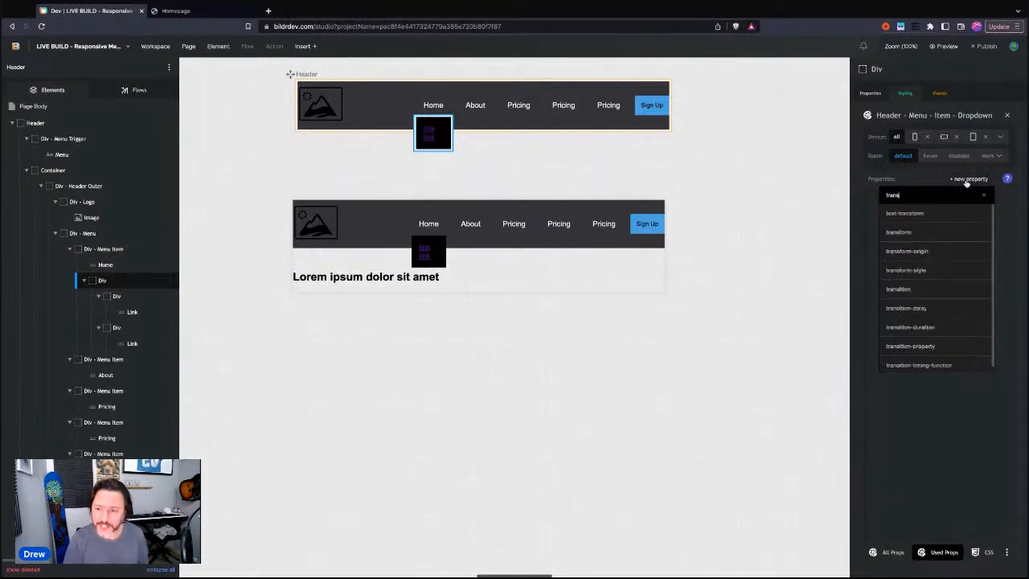
click(930, 232)
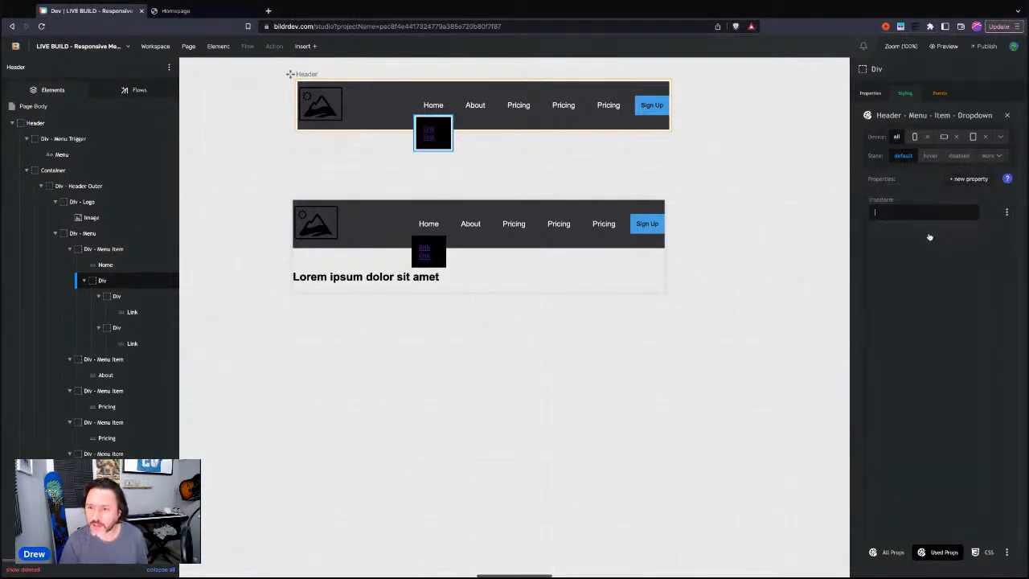
click(901, 210)
text(scaleY()
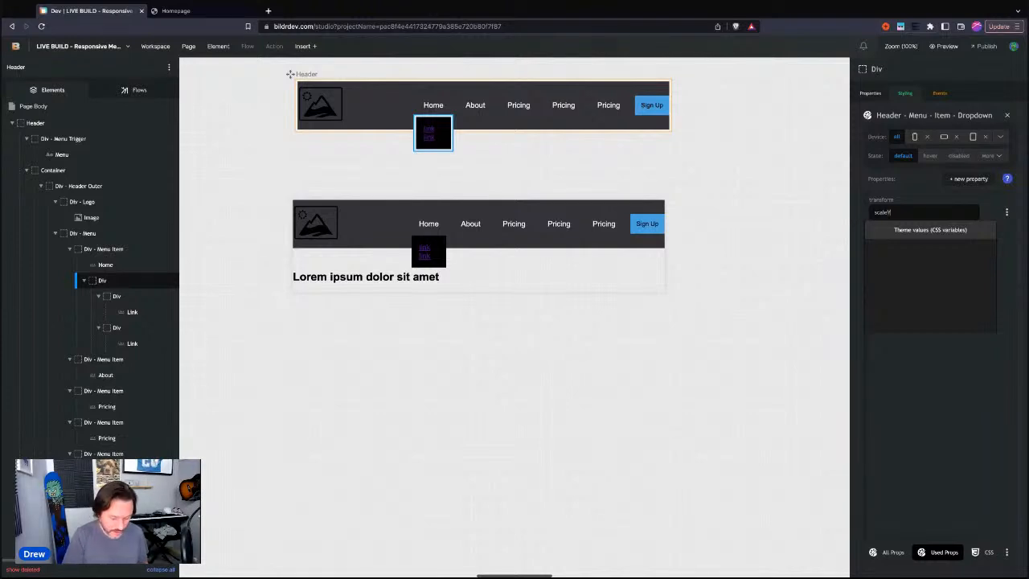
text(0))
key(Return)
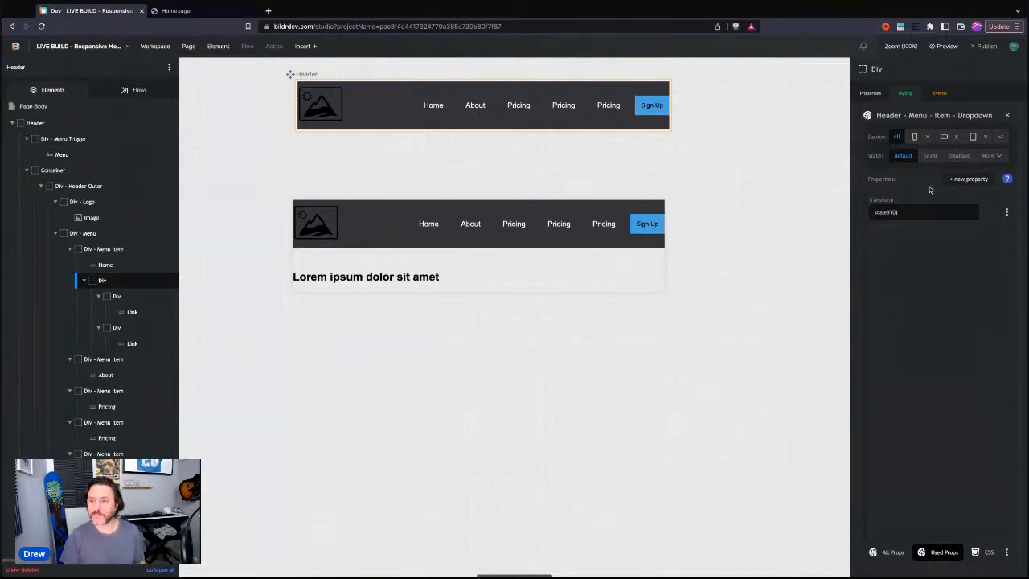
Add a transform-origin property set to top center to the Header - Menu - Item - Dropdown primary class
click(905, 94)
click(904, 128)
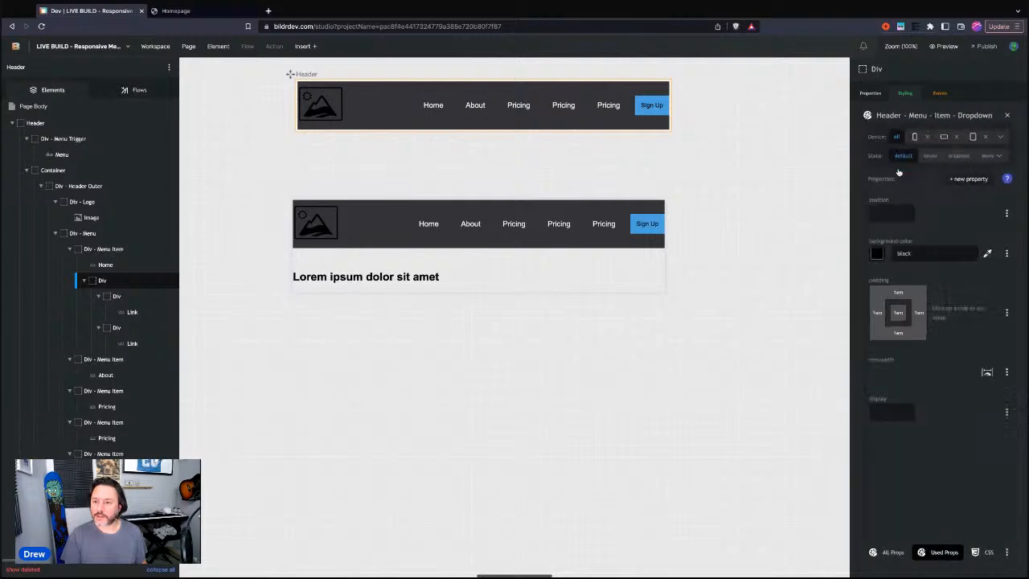
click(957, 180)
text(transfor)
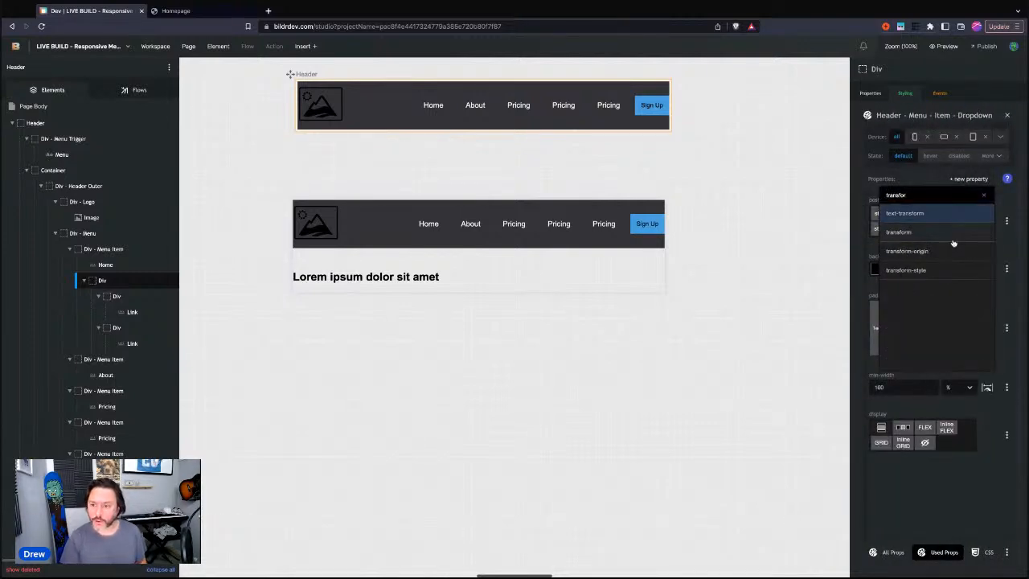
click(950, 250)
text(top center)
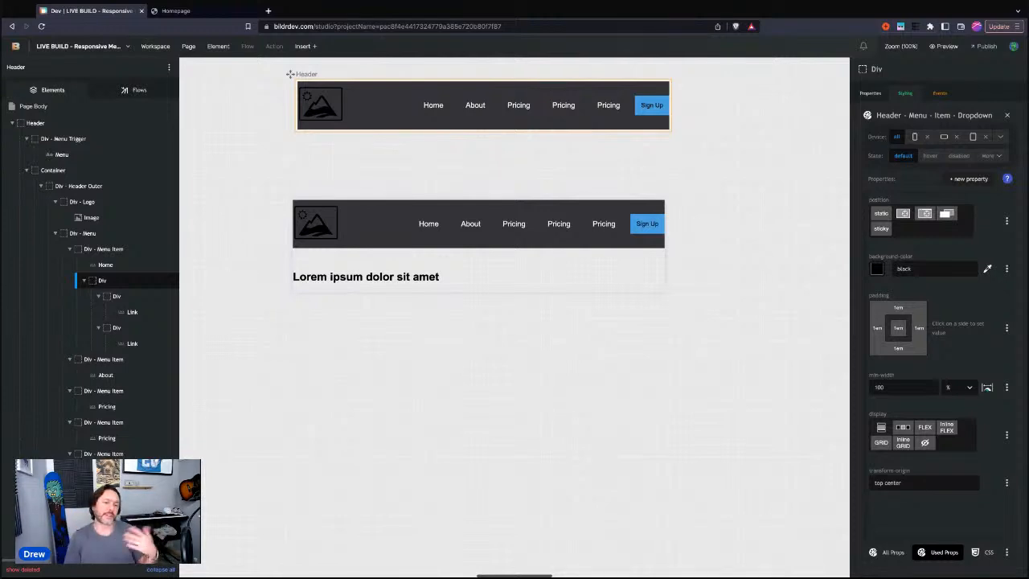
Add a transition property set to all .25s to the Header - Menu - Item - Dropdown class
click(967, 178)
text(trans)
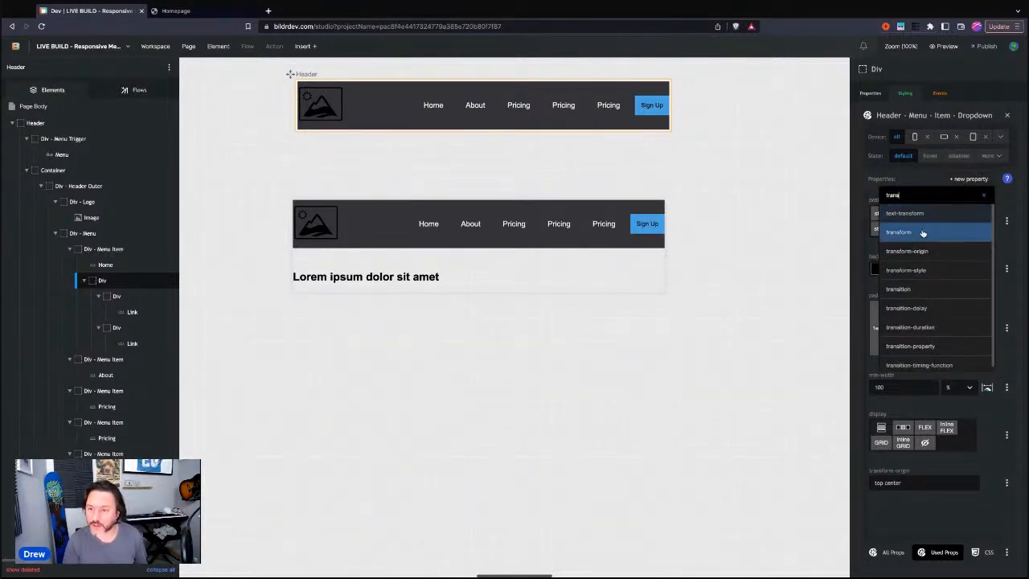
click(900, 289)
text(all )
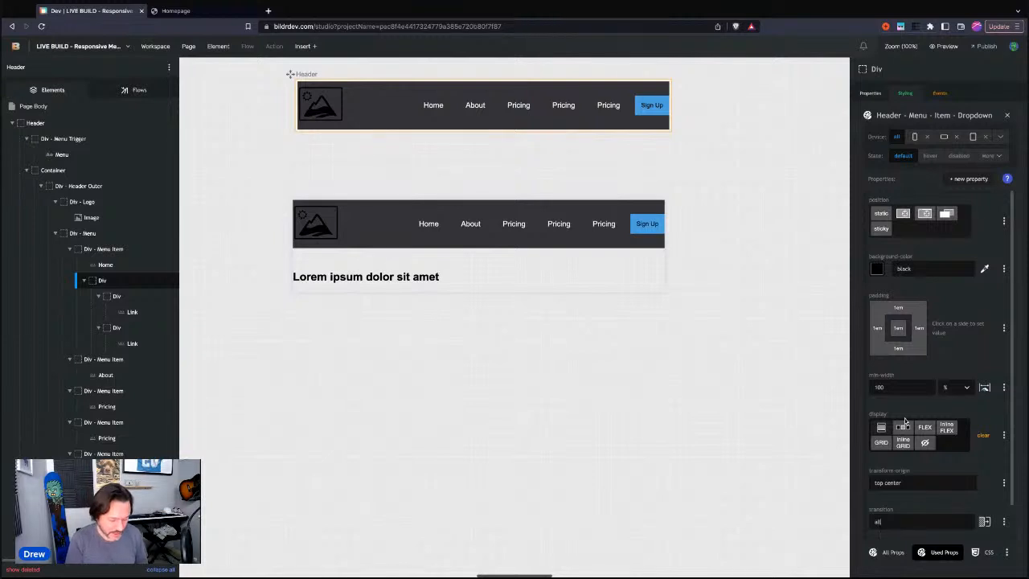
text(.25s)
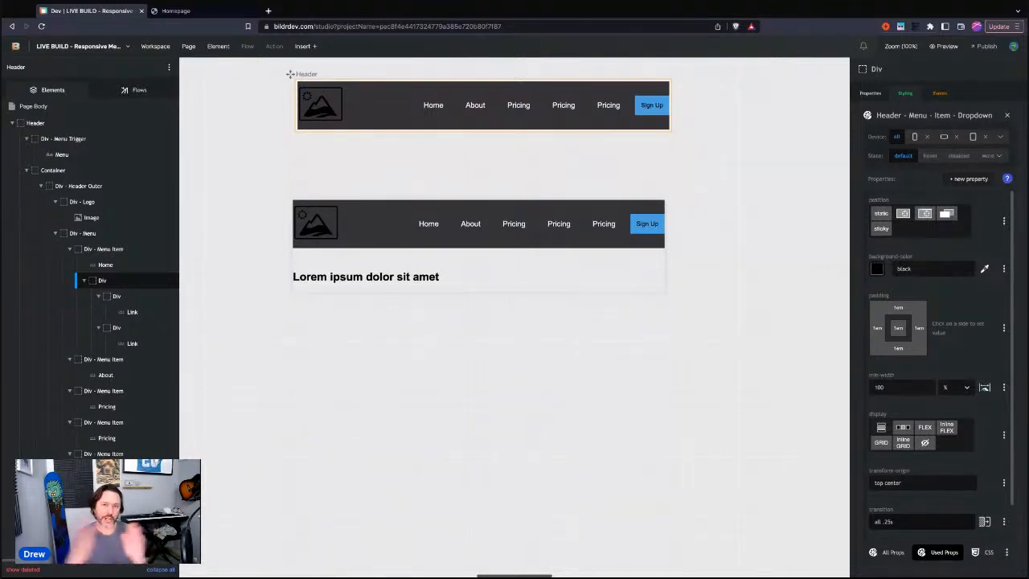
Try ease-out timing in the dropdown class's transition value and take it out again
click(894, 522)
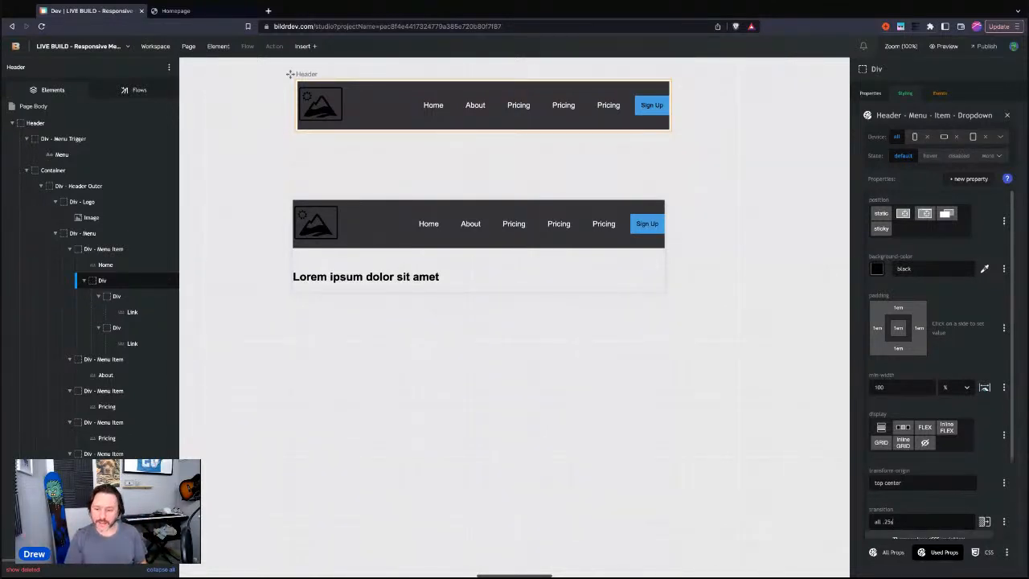
text(ease)
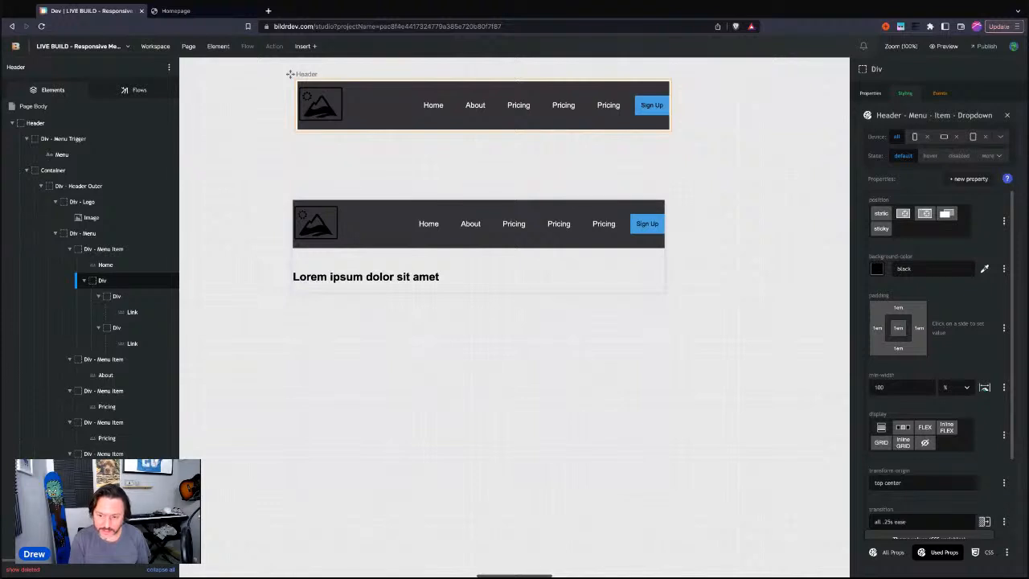
text(-inut)
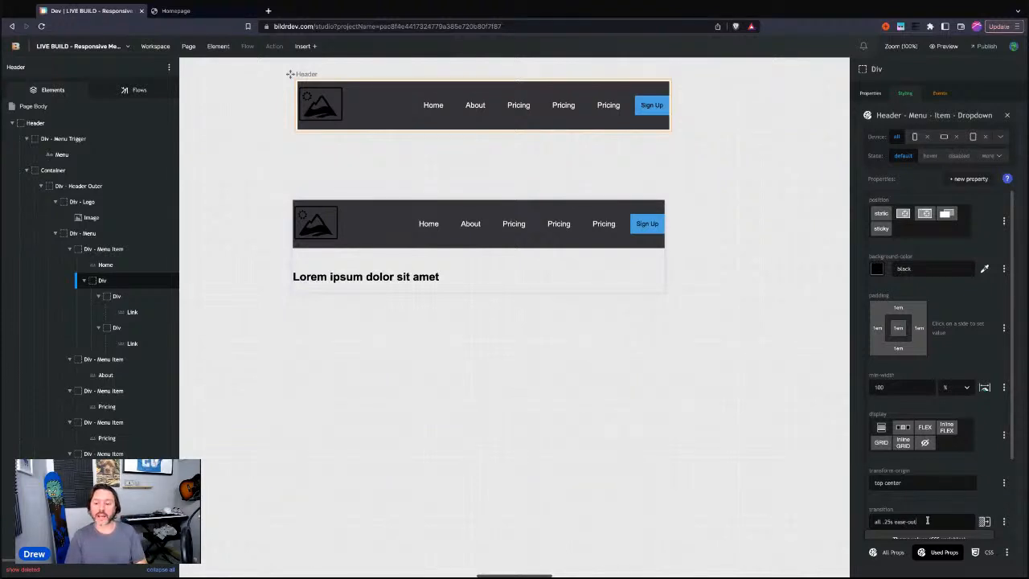
key(BackSpace)
key(BackSpace)
key(BackSpace)
key(BackSpace)
key(BackSpace)
key(BackSpace)
key(BackSpace)
key(BackSpace)
key(BackSpace)
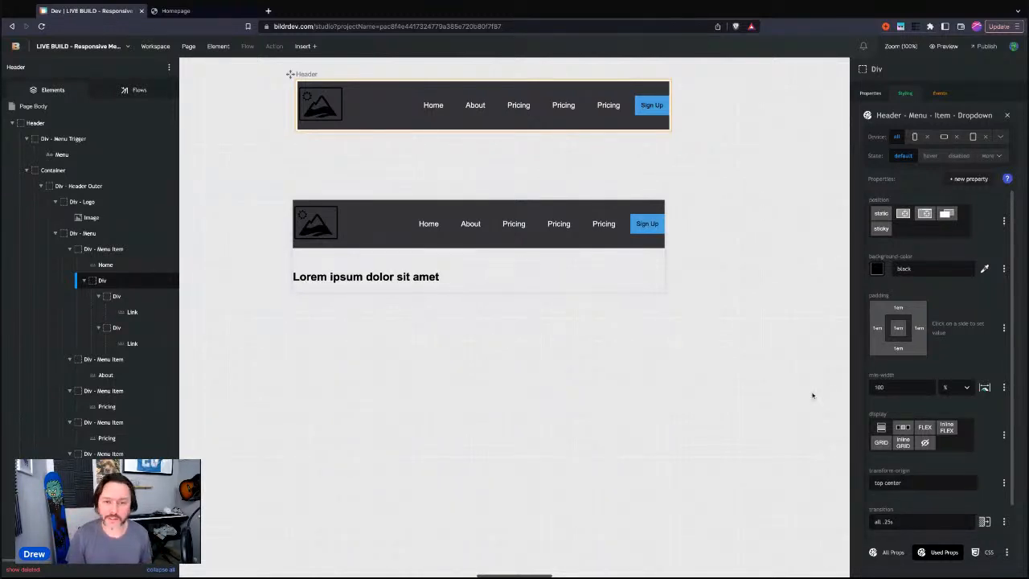
Rename the dropdown div under the Home menu item as Div - Dropdown
click(905, 93)
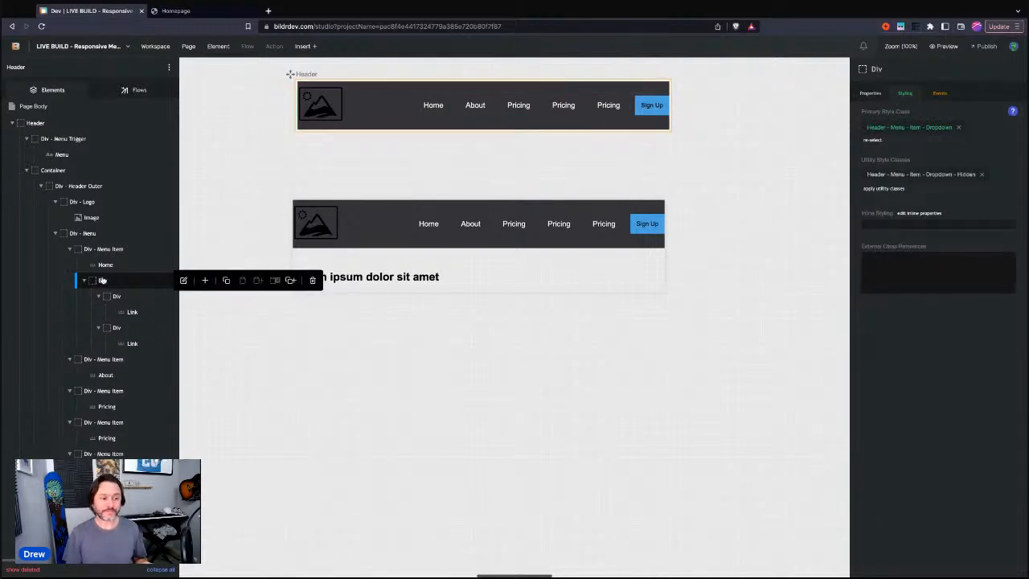
click(914, 70)
text(- Dropdown)
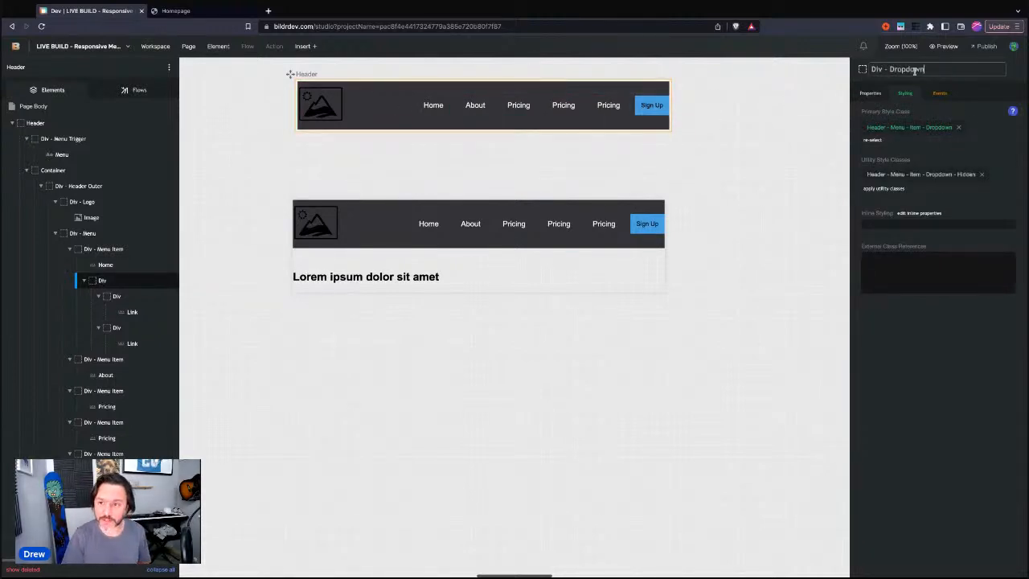
key(Return)
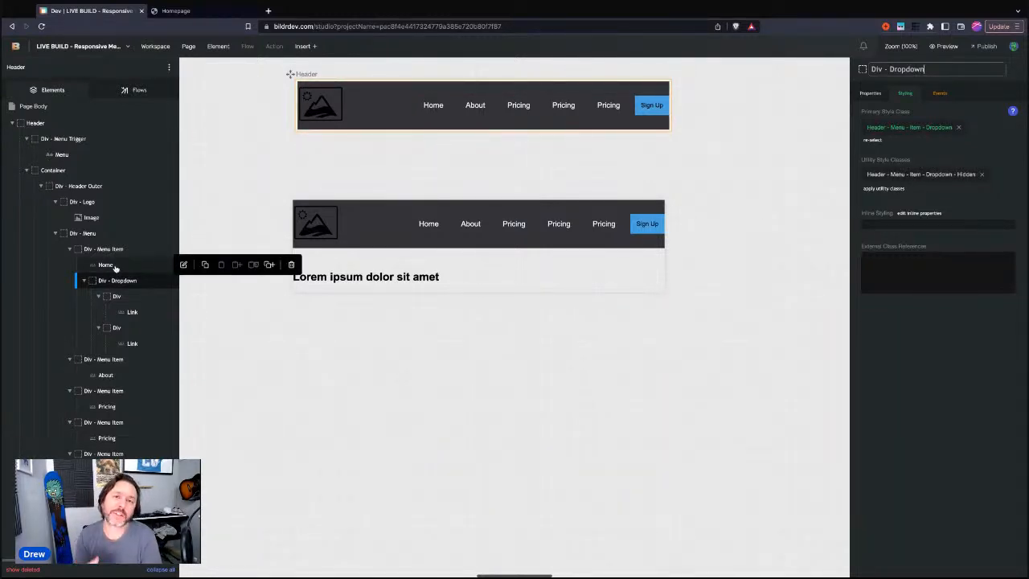
Create a new Header flow named Show - Dropdown - Home
click(128, 91)
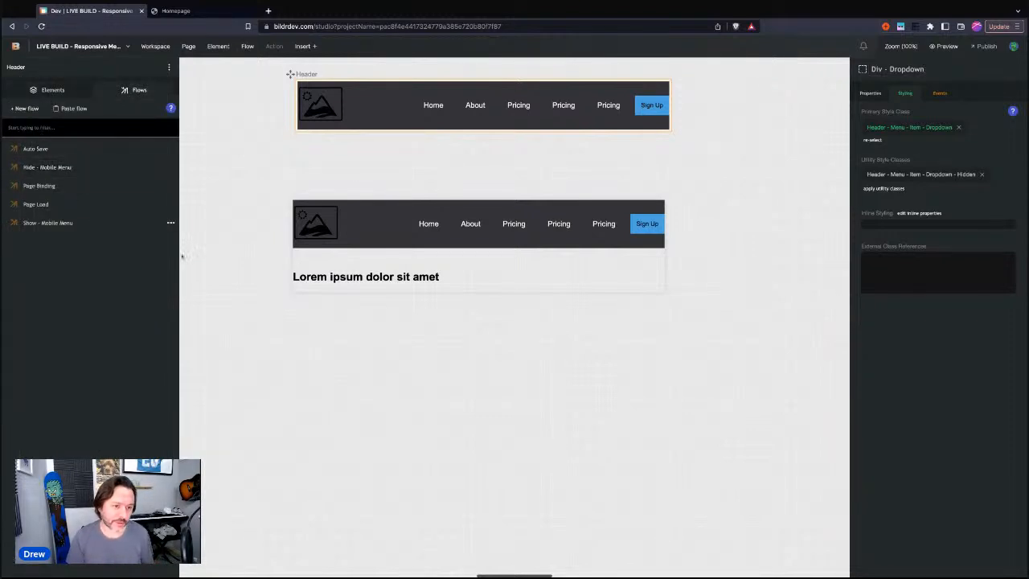
click(34, 111)
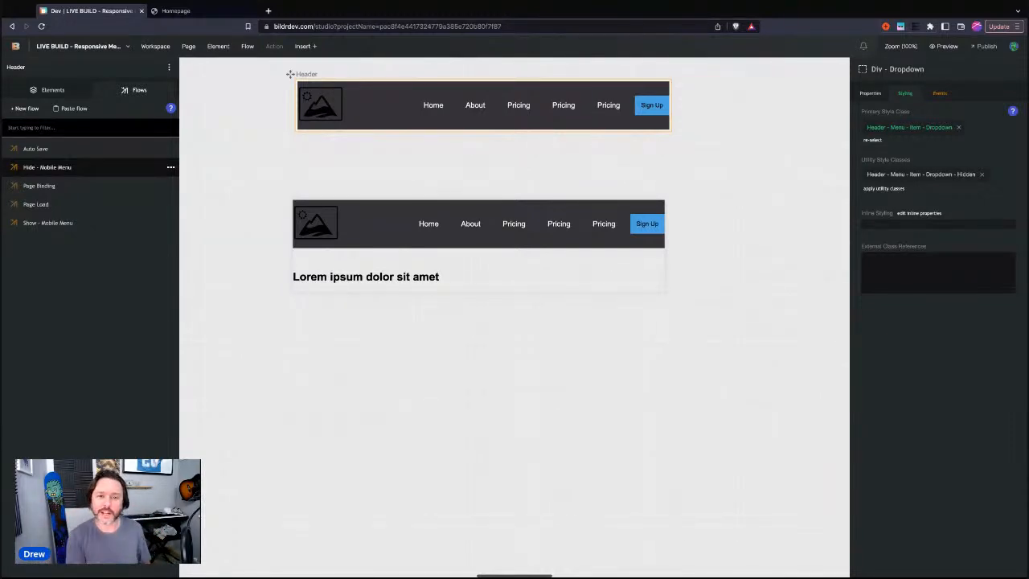
click(26, 109)
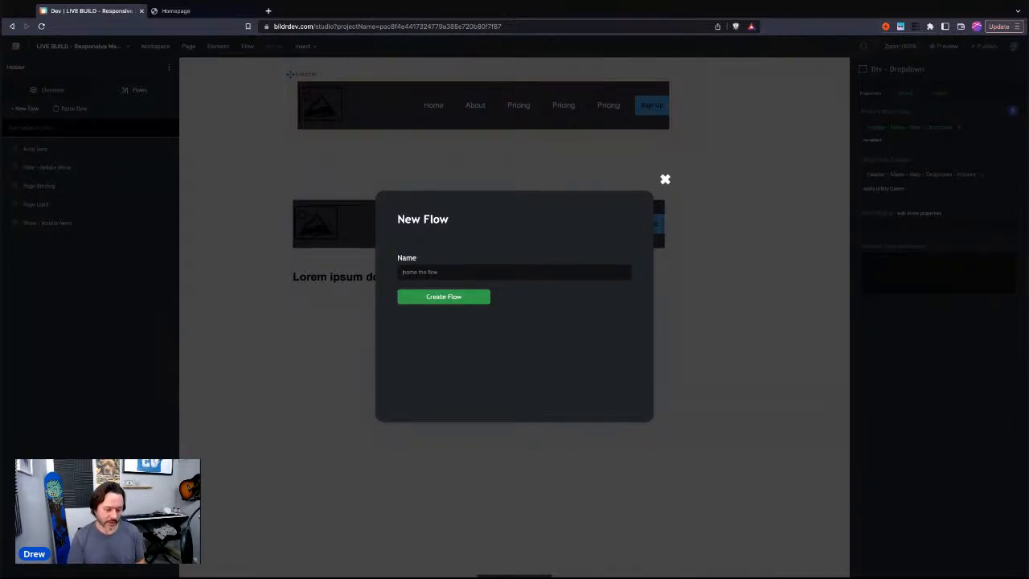
text(Show -)
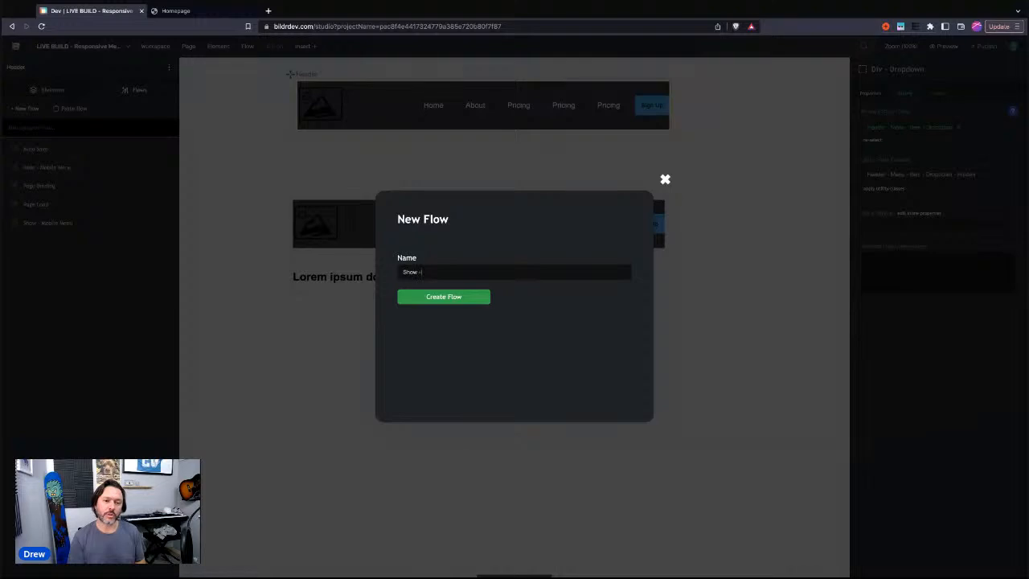
text( Dropdown -)
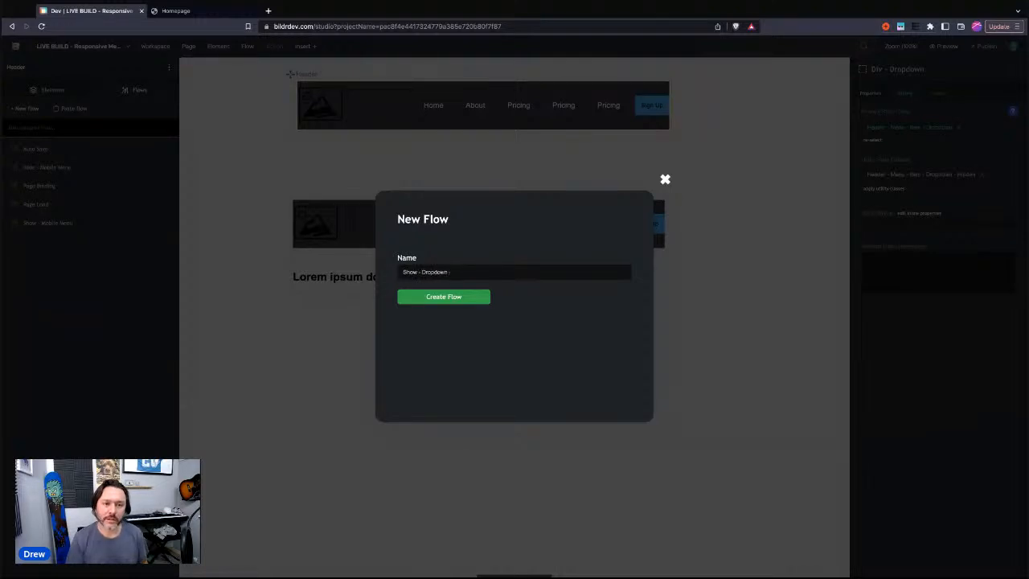
text( Home)
key(Return)
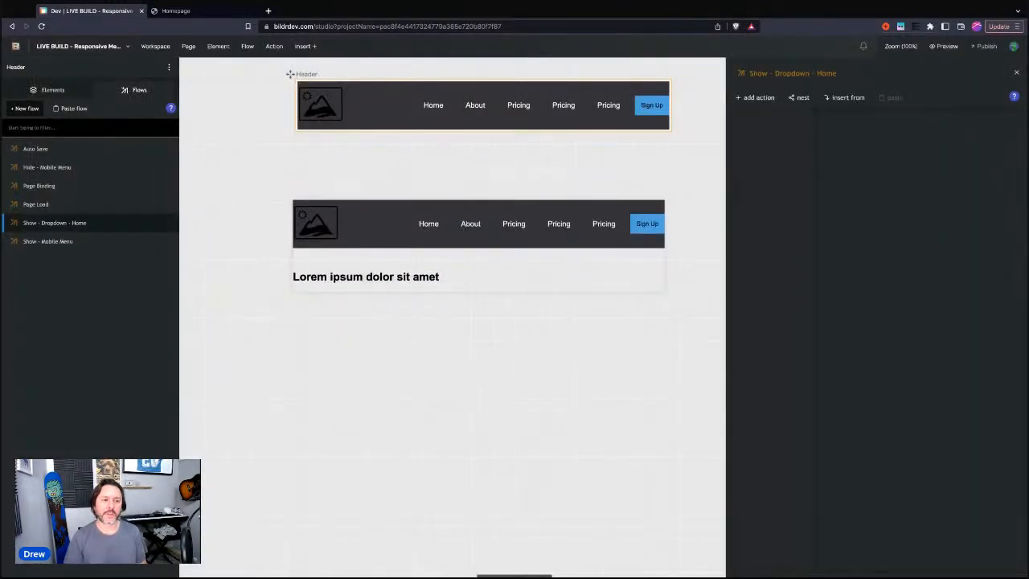
Create a flow named Hide - Dropdown - Home and reopen the Show - Dropdown - Home flow
click(33, 109)
text(Hide - Drop)
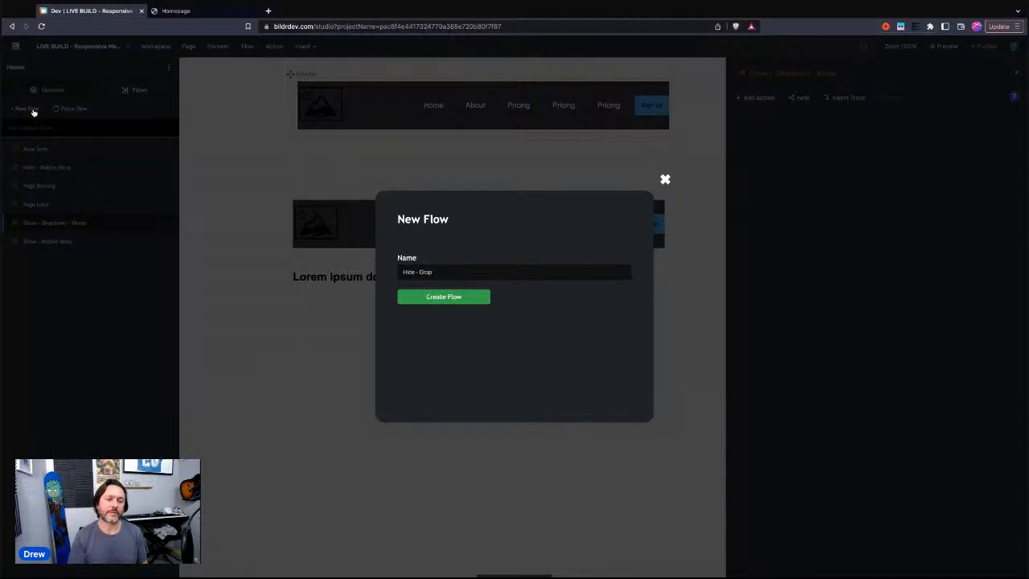
text(down - Home)
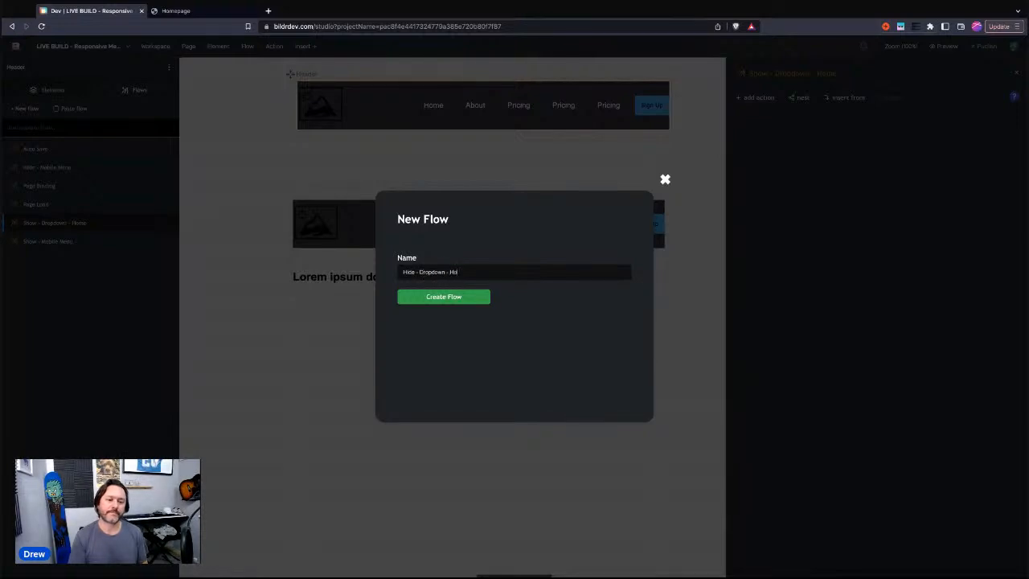
key(Return)
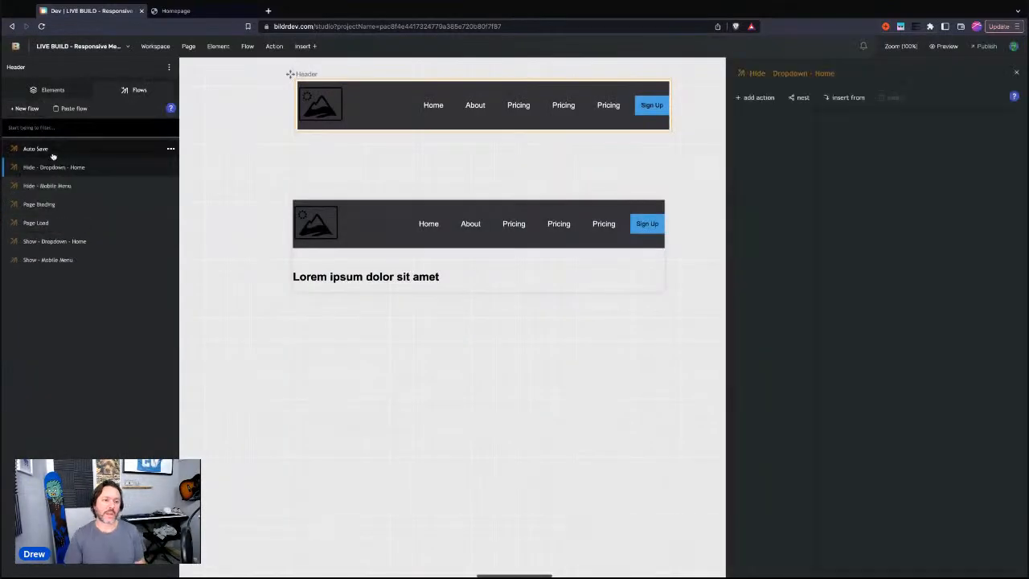
click(55, 241)
click(747, 97)
text(add class)
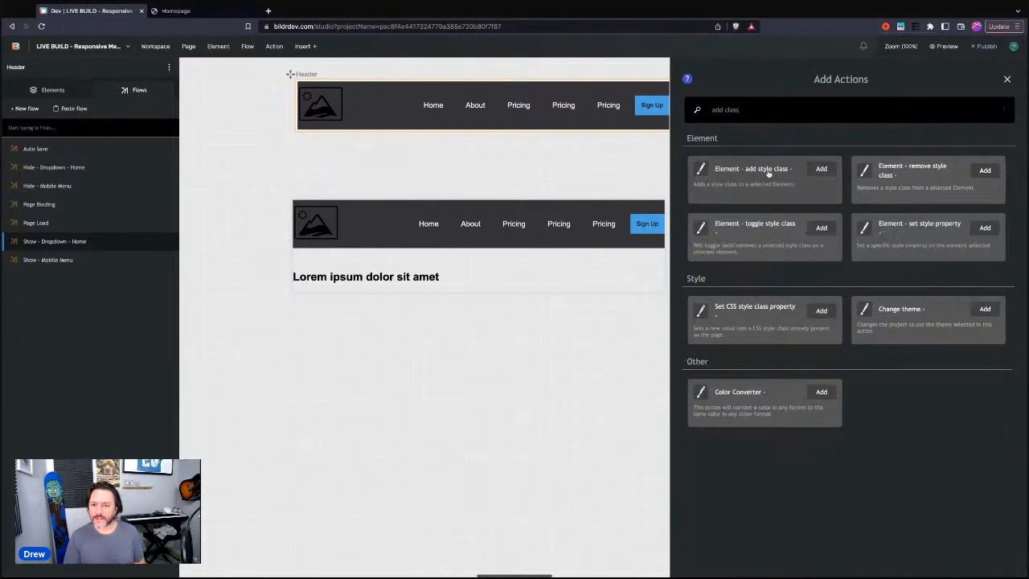
click(820, 168)
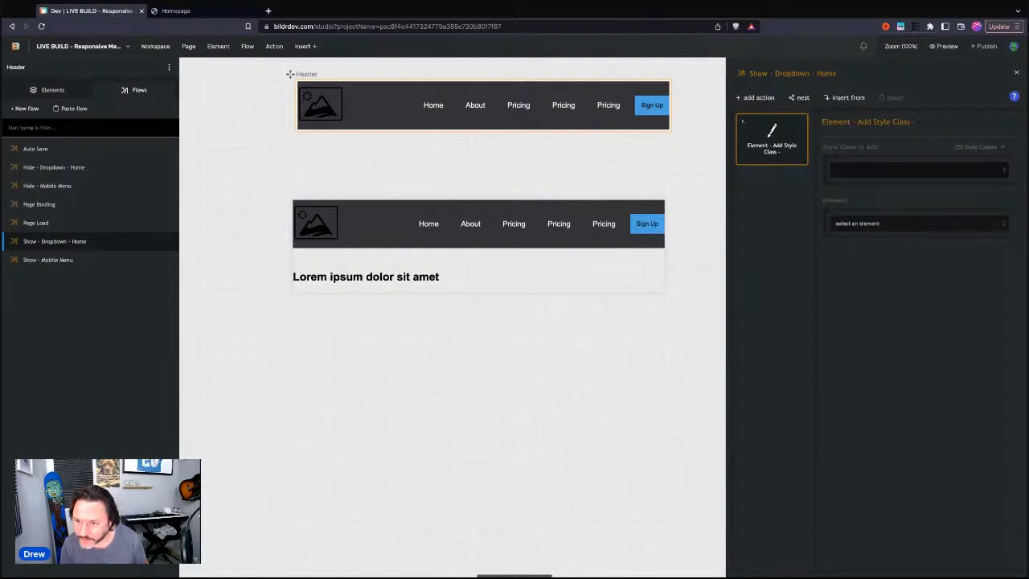
click(798, 121)
click(770, 223)
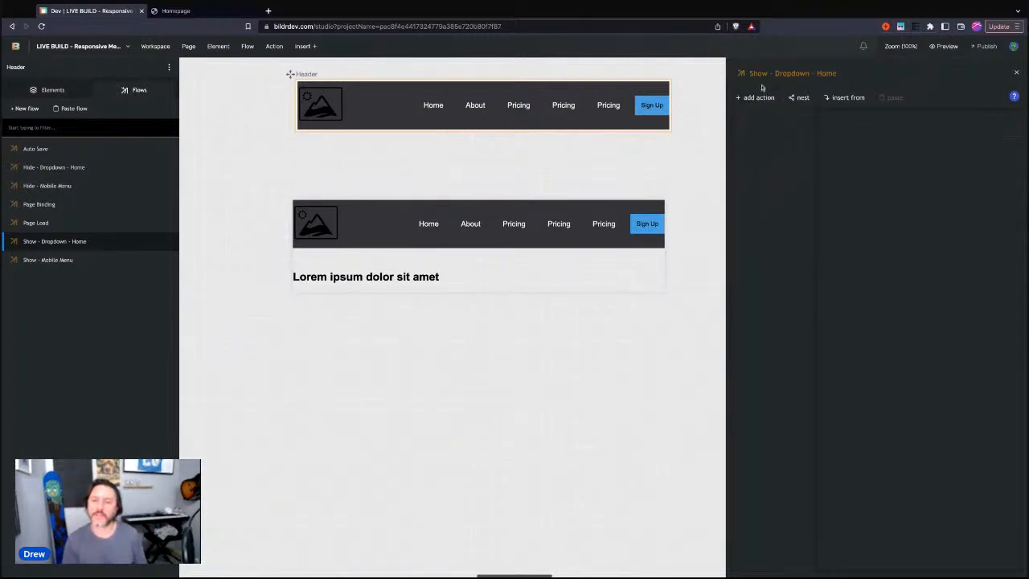
Add a Remove Style Class action to the show flow that removes Header - Menu - Item - Dropdown - Hidden from Div - Dropdown
click(756, 97)
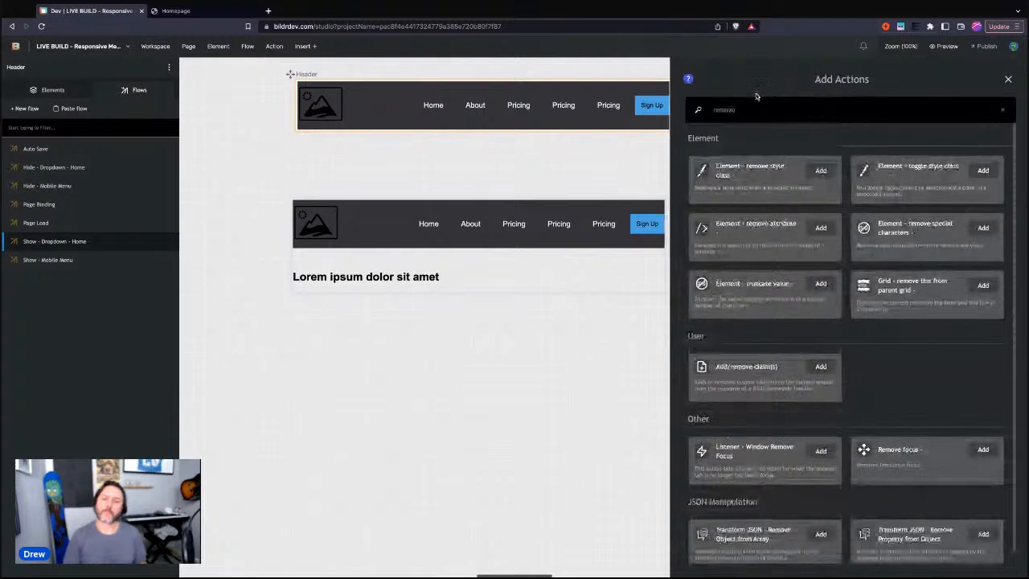
click(821, 170)
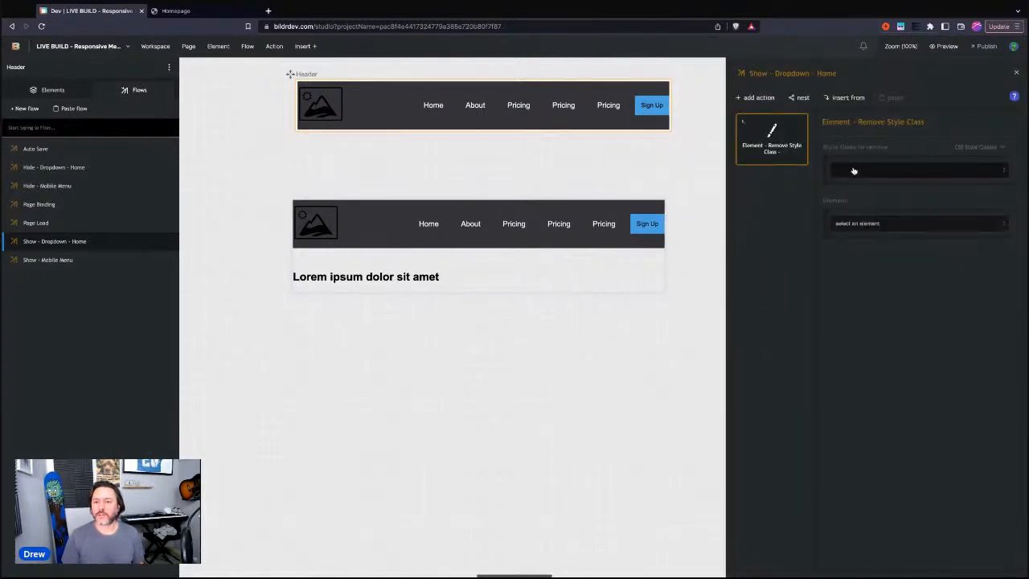
click(853, 171)
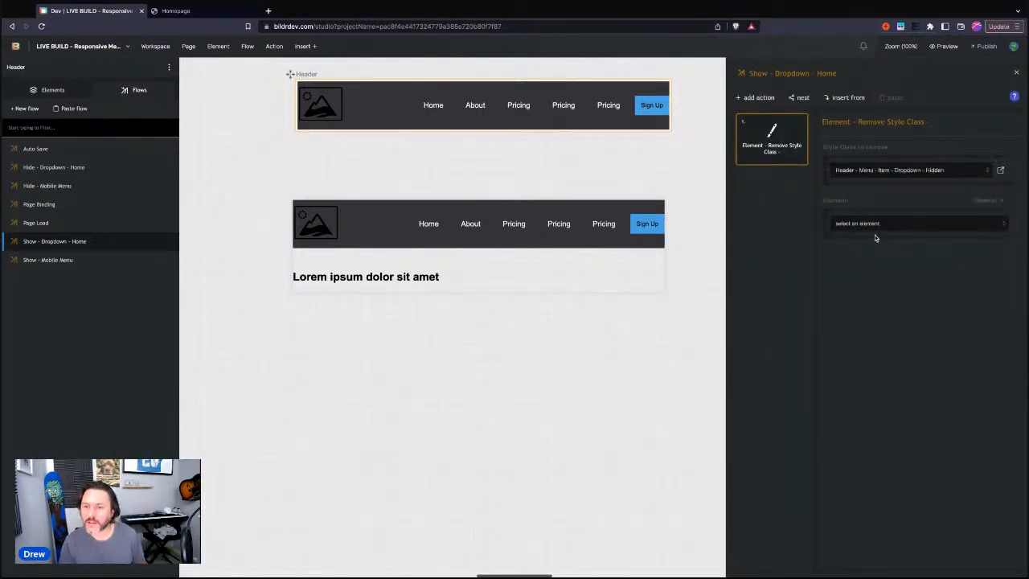
click(875, 226)
scroll(908, 295, down, 1)
scroll(908, 295, down, 3)
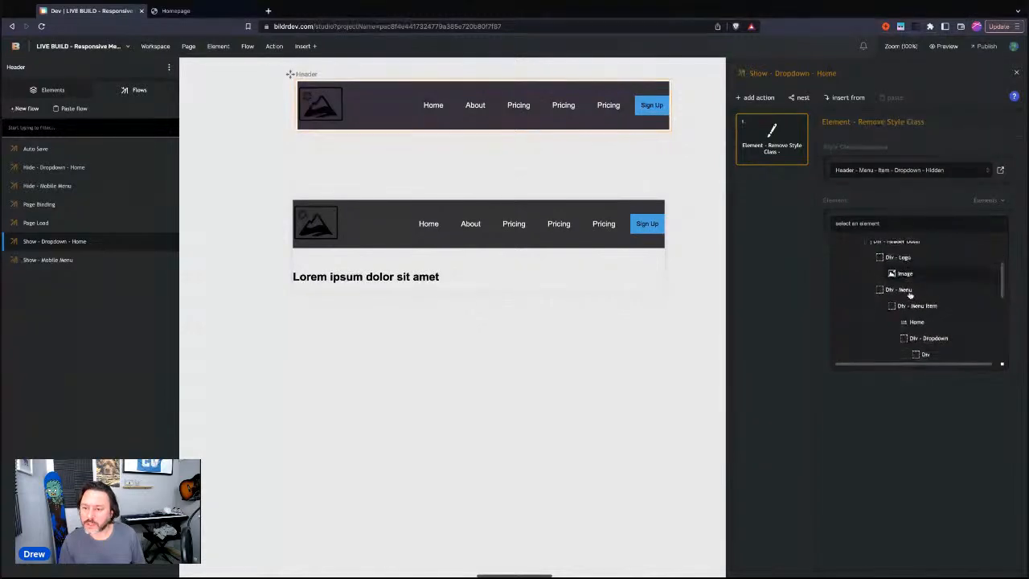
click(925, 311)
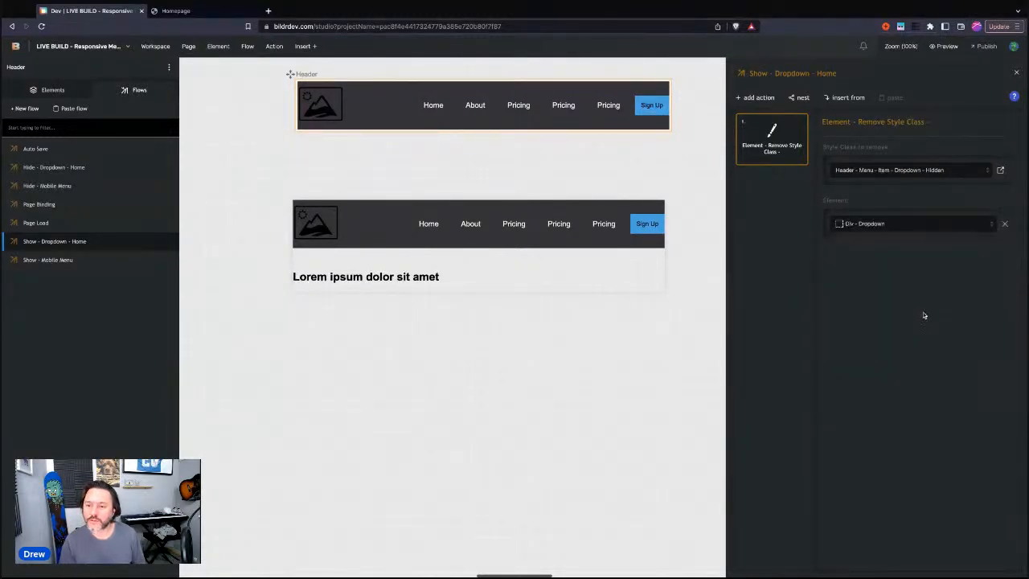
Give the Hide - Dropdown - Home flow an Add Style Class action applying Header - Menu - Item - Dropdown - Hidden to Div - Dropdown
click(65, 167)
click(760, 98)
text(add class)
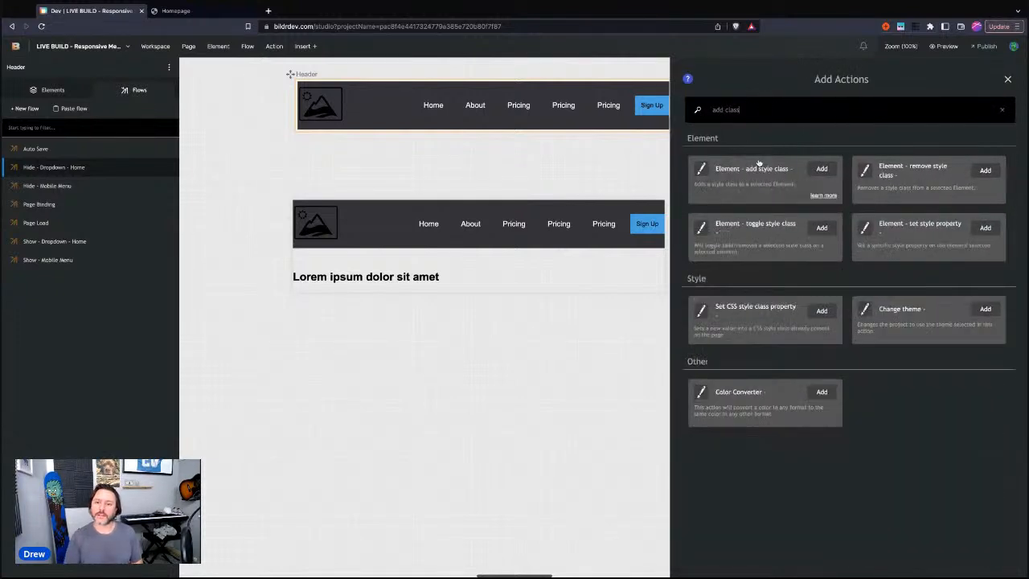
click(822, 168)
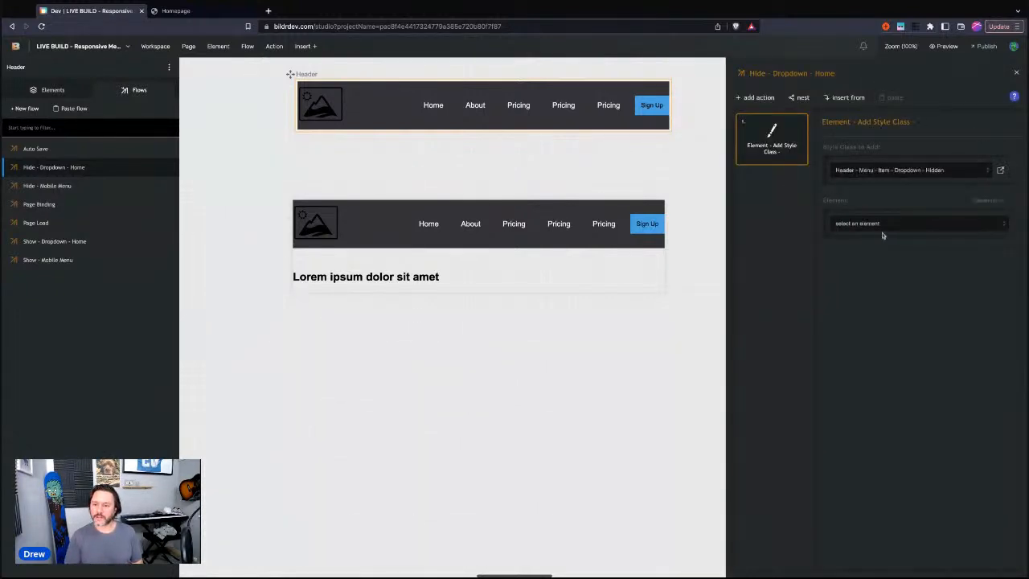
click(882, 226)
scroll(909, 326, down, 3)
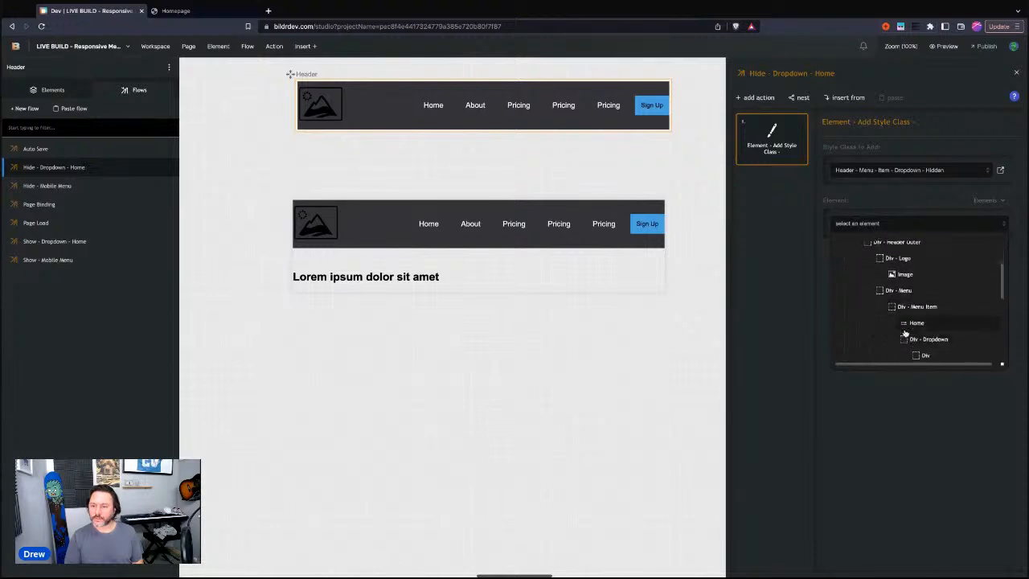
click(916, 315)
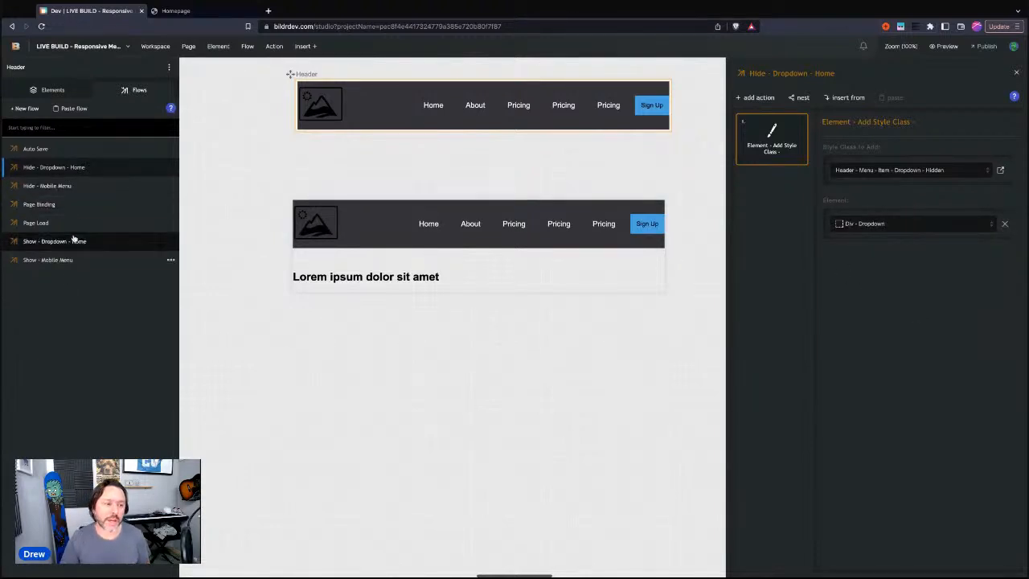
On Home's parent Div - Menu Item, assign Show - Dropdown - Home to click and mouseenter, and Hide - Dropdown - Home to mouseleave
click(64, 90)
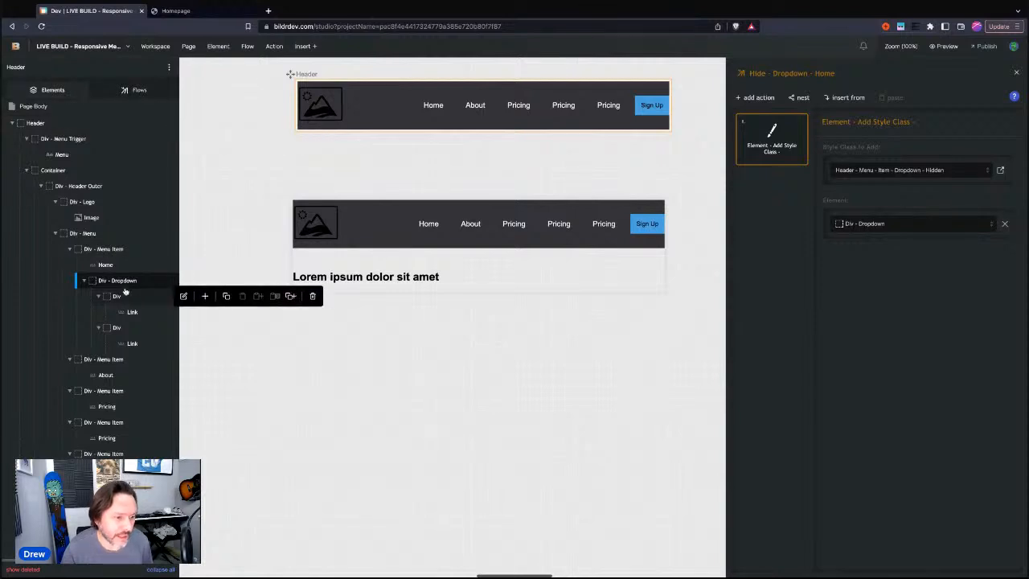
click(95, 265)
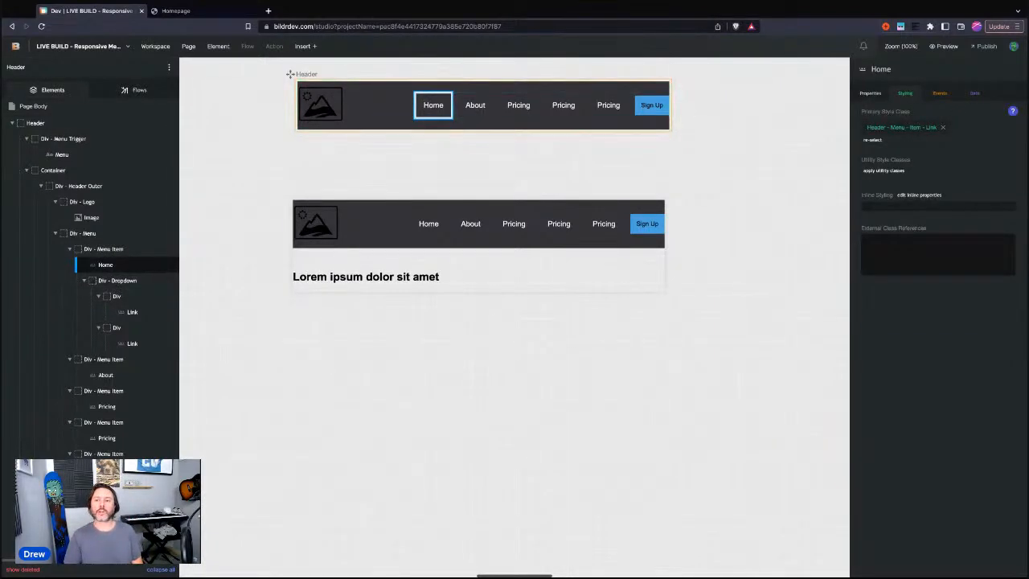
click(940, 94)
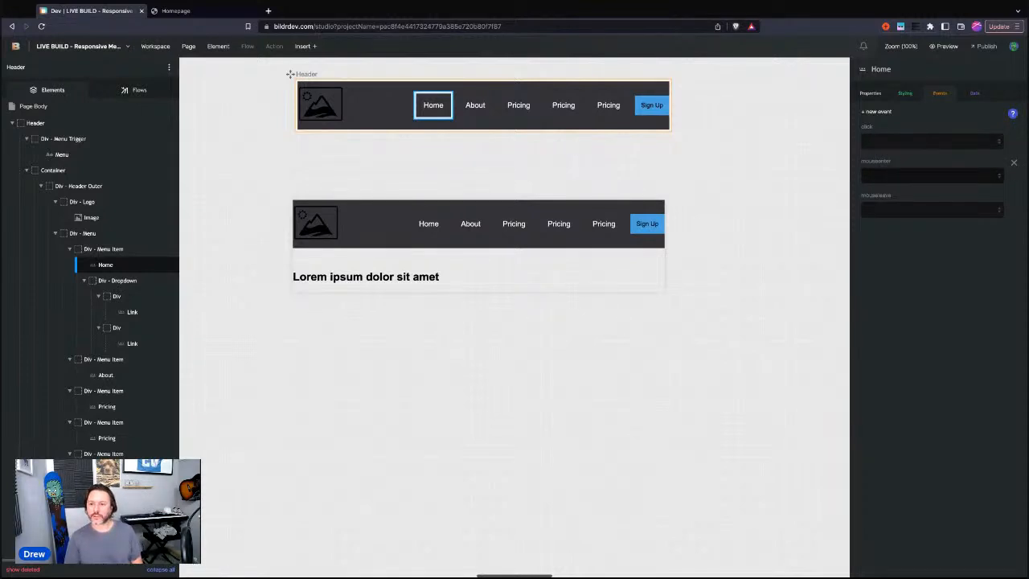
click(902, 240)
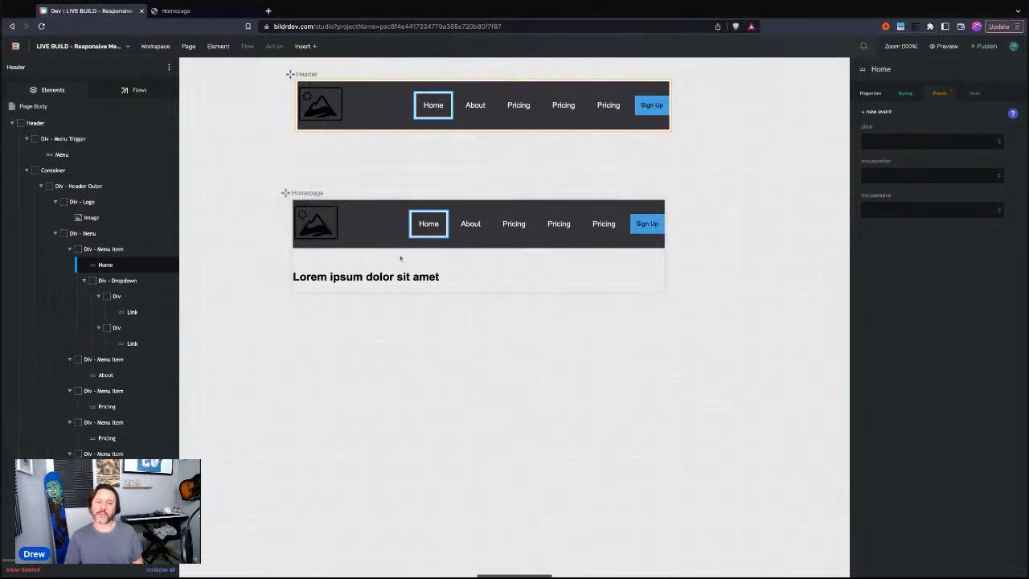
mouse_move(108, 265)
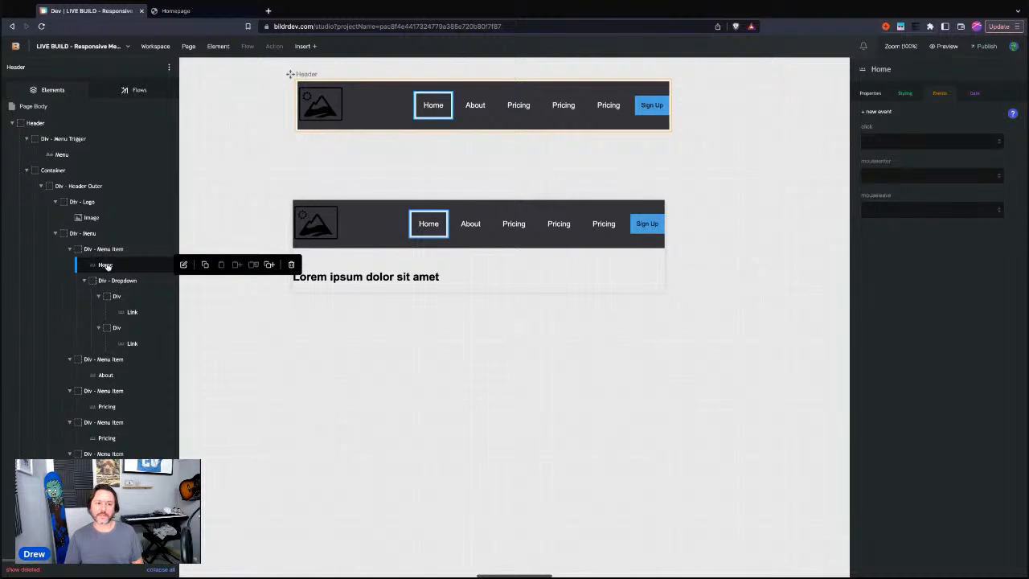
click(101, 250)
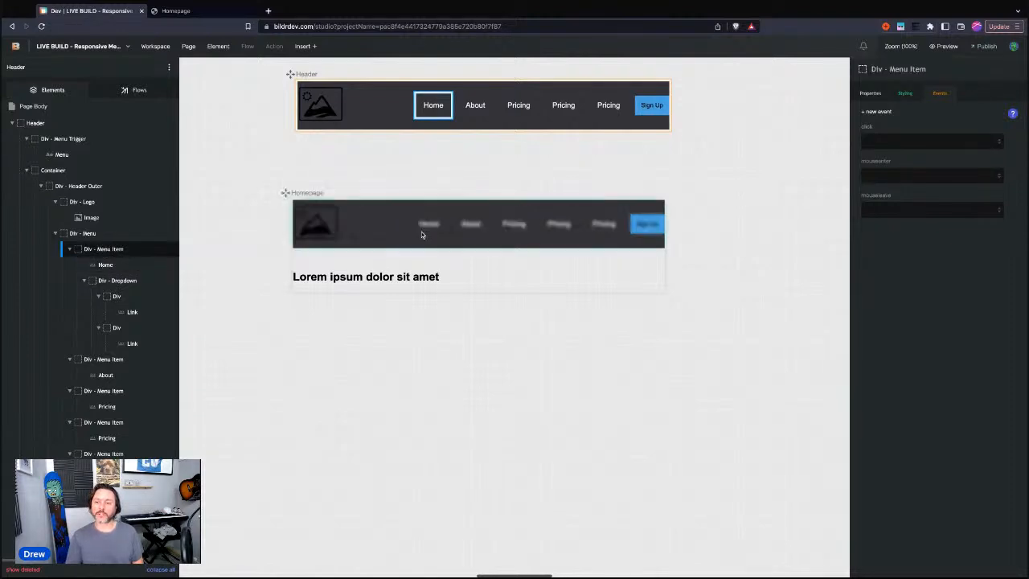
click(911, 177)
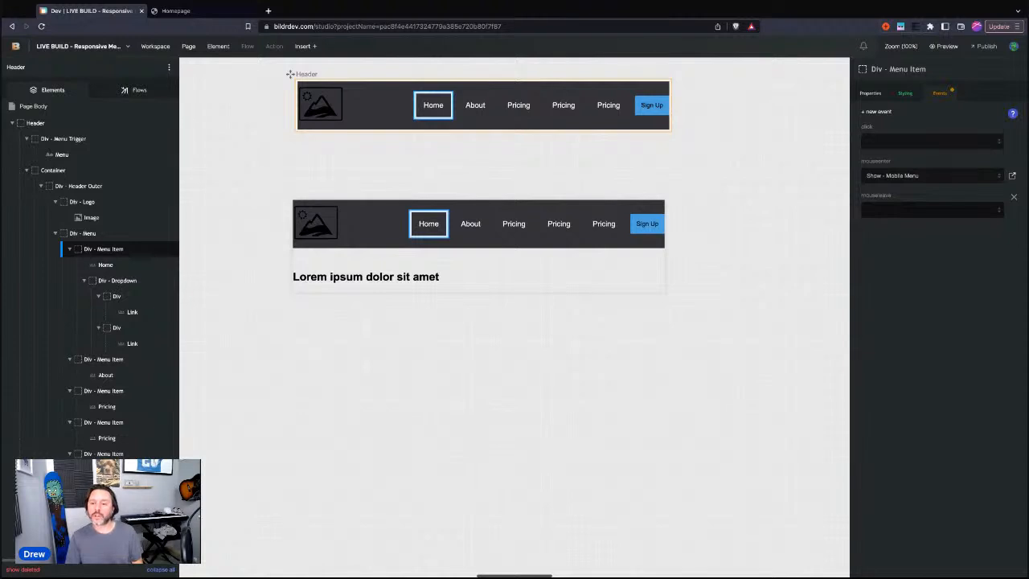
click(911, 201)
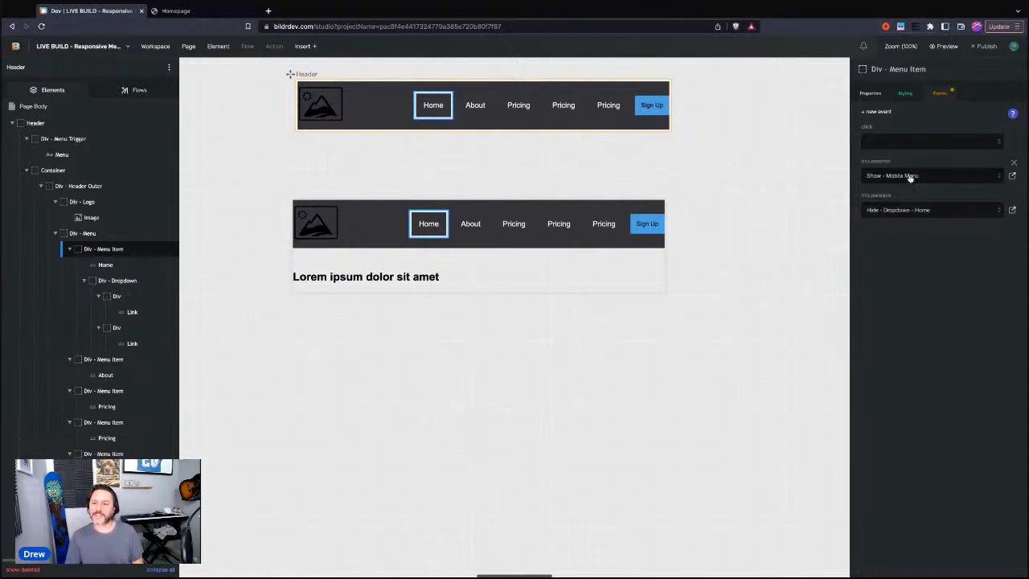
click(912, 174)
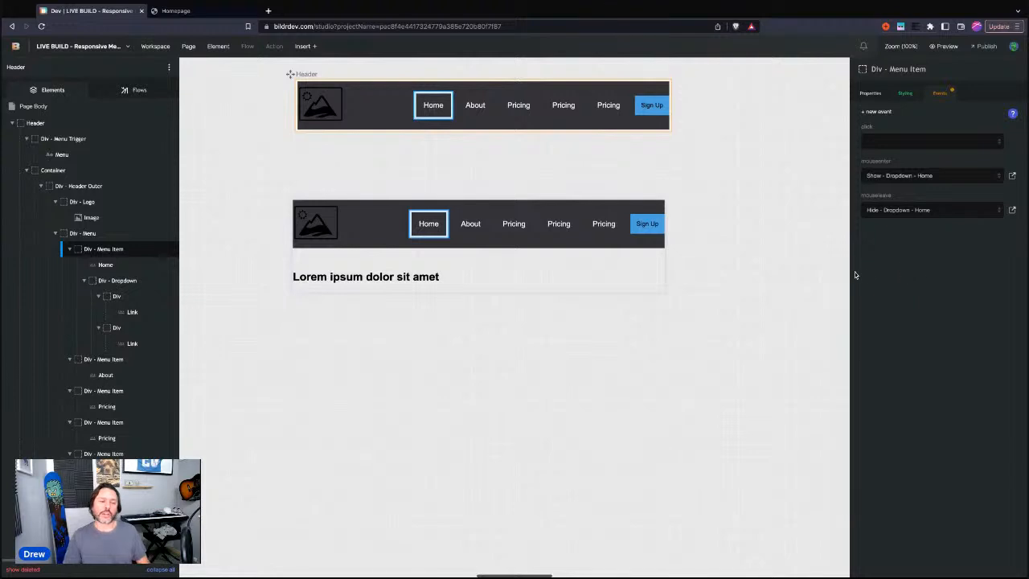
mouse_move(76, 253)
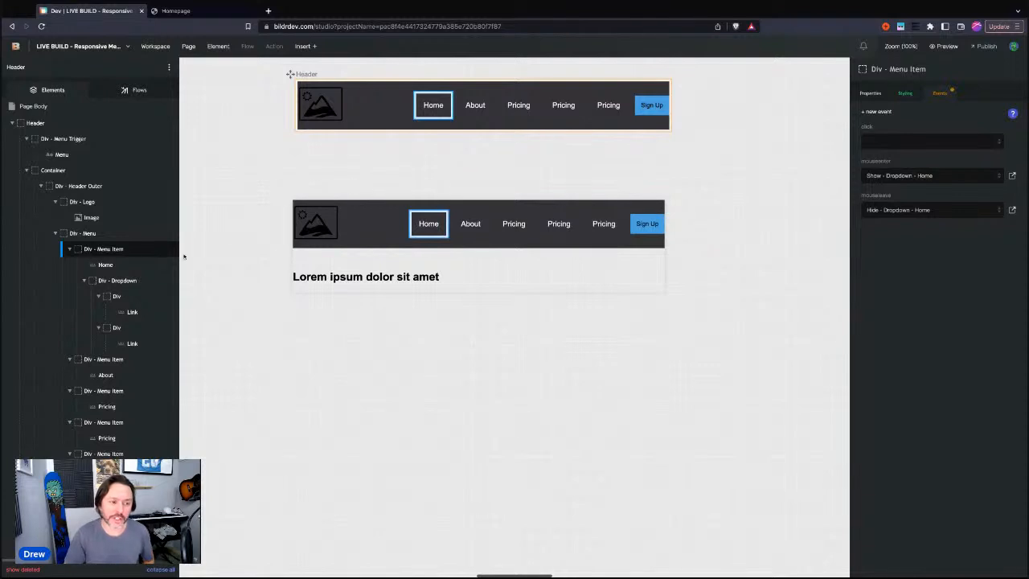
mouse_move(120, 252)
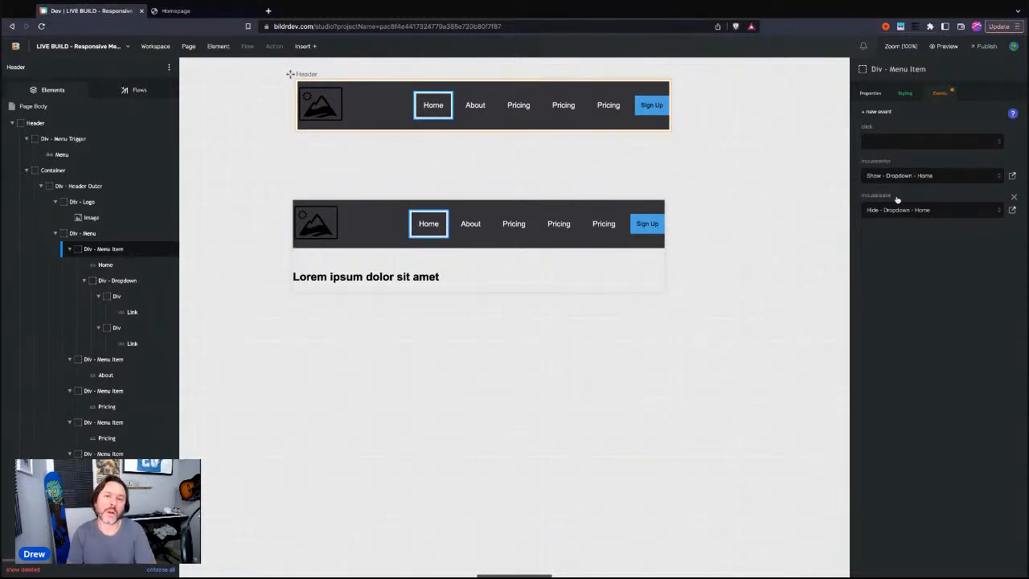
mouse_move(150, 258)
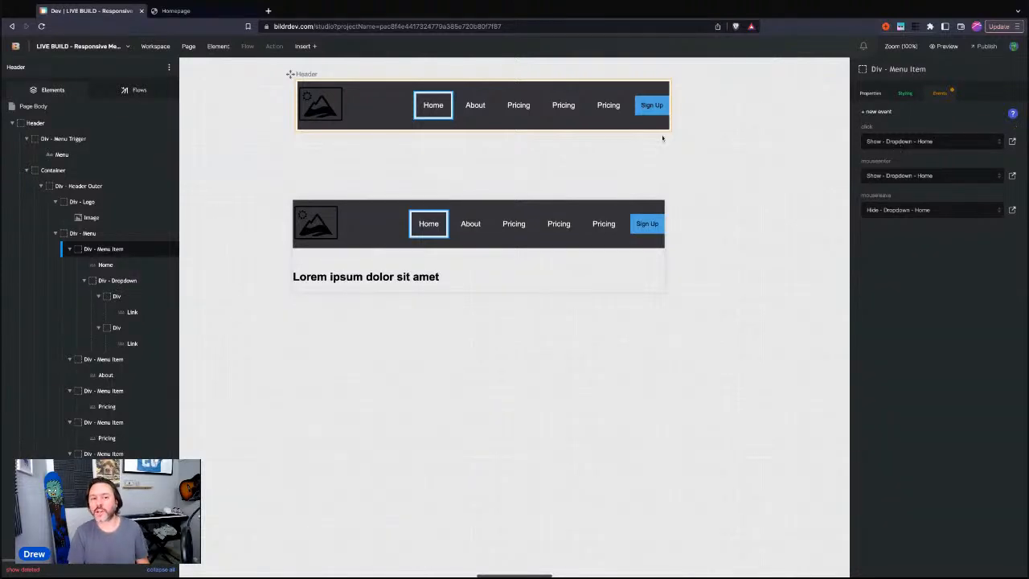
Reload the Homepage preview and test the Home menu item's dropdown
click(176, 11)
click(42, 25)
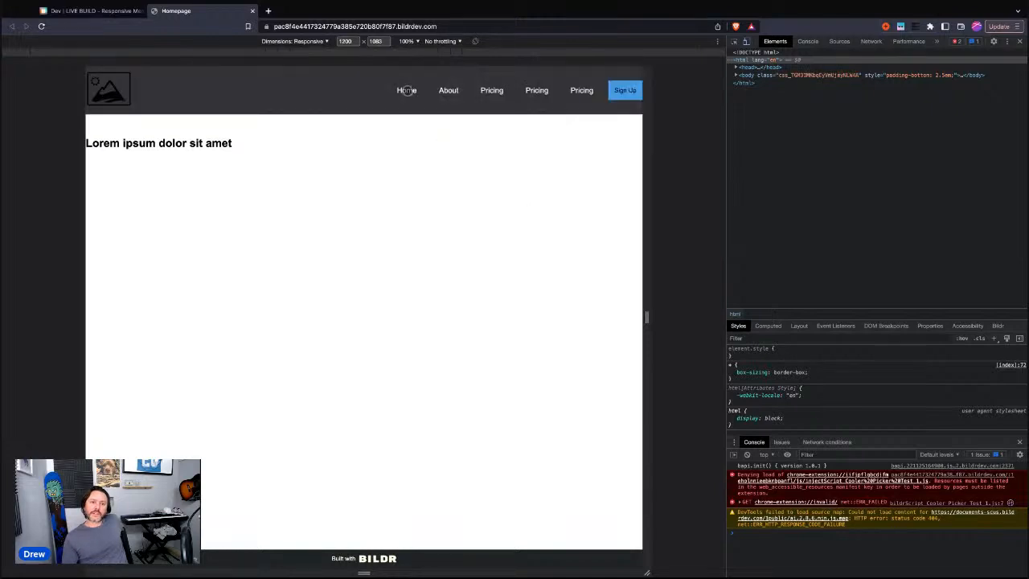
click(406, 90)
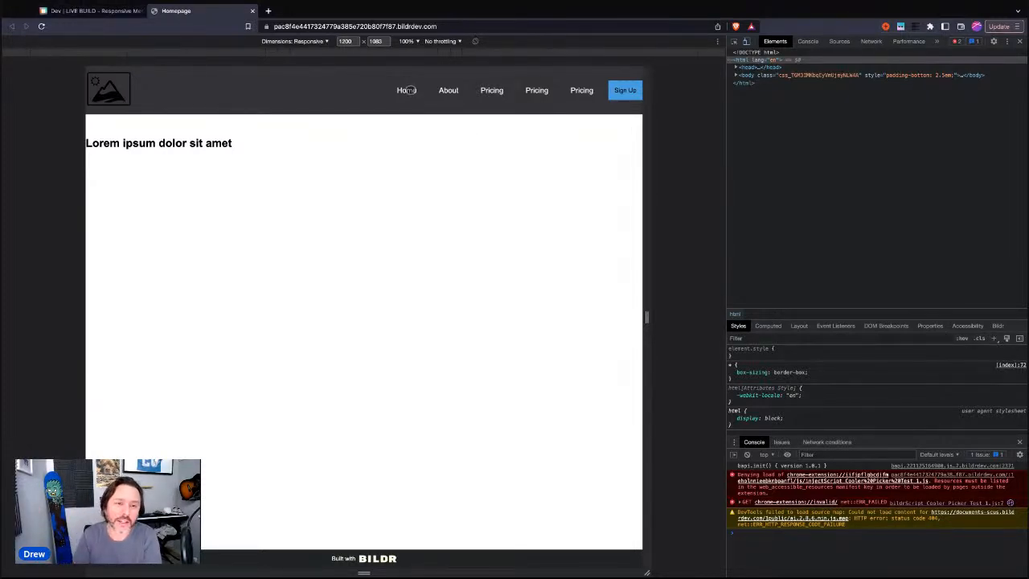
Return to the Bildr editor and clear the href value of the Home link in the header menu
click(108, 12)
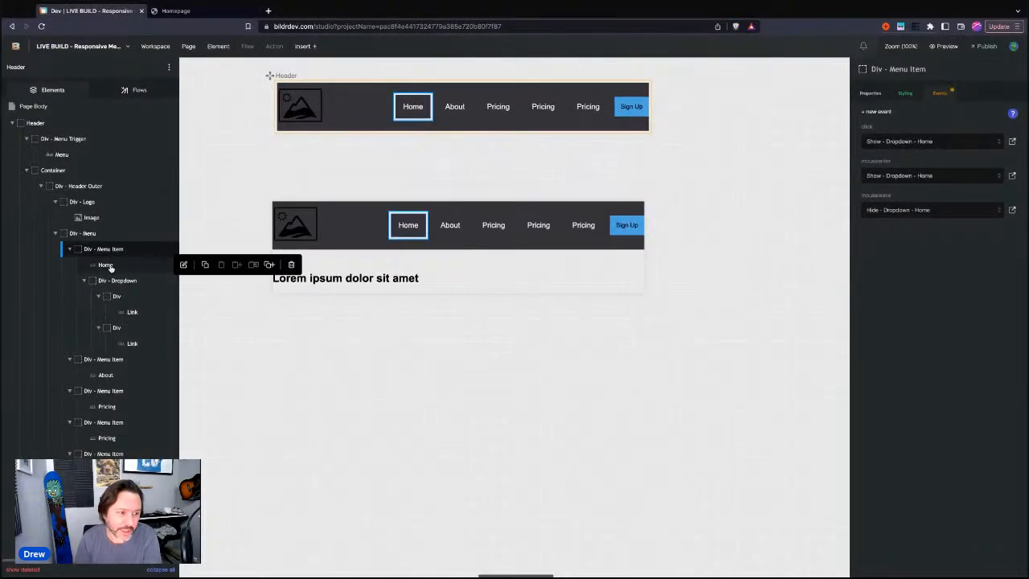
click(108, 266)
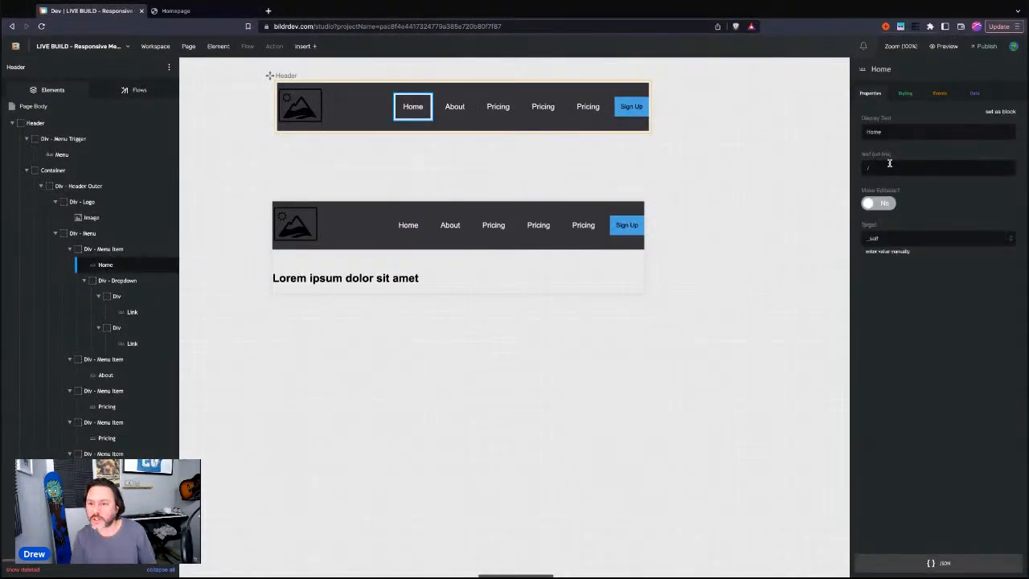
click(892, 166)
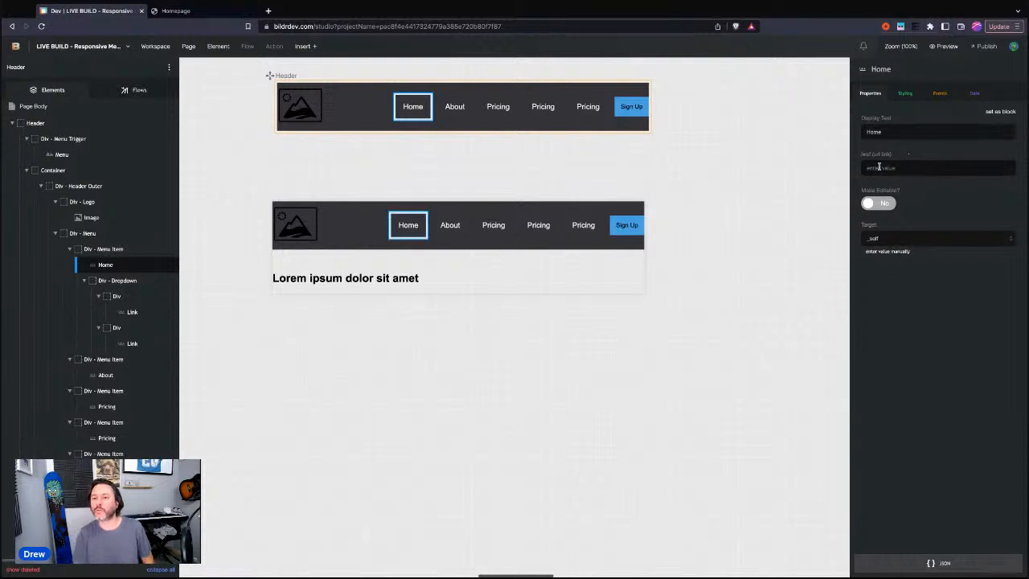
Reload the Homepage preview and test the Home dropdown both in device emulation and at normal desktop view
click(191, 12)
click(41, 26)
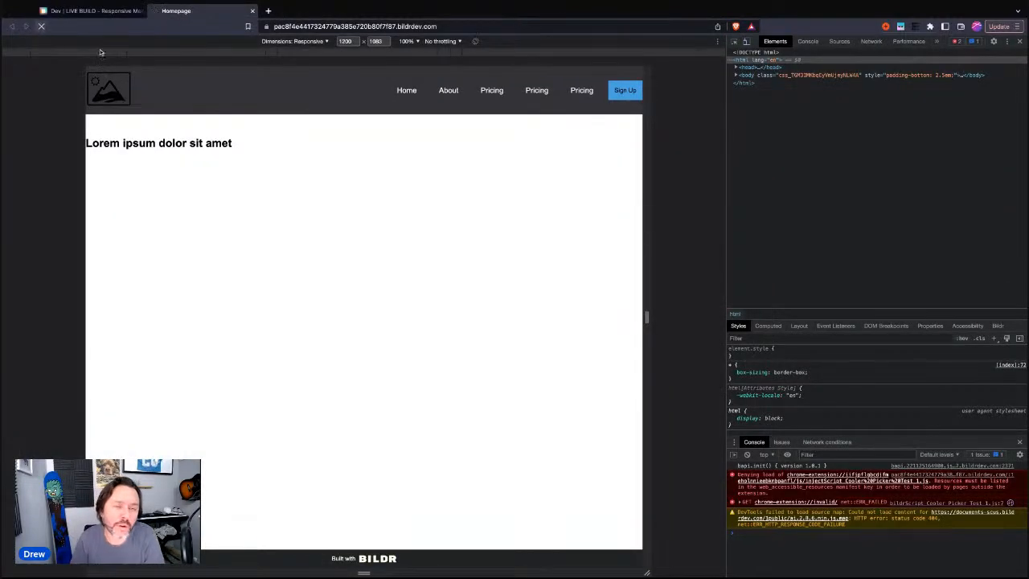
click(402, 90)
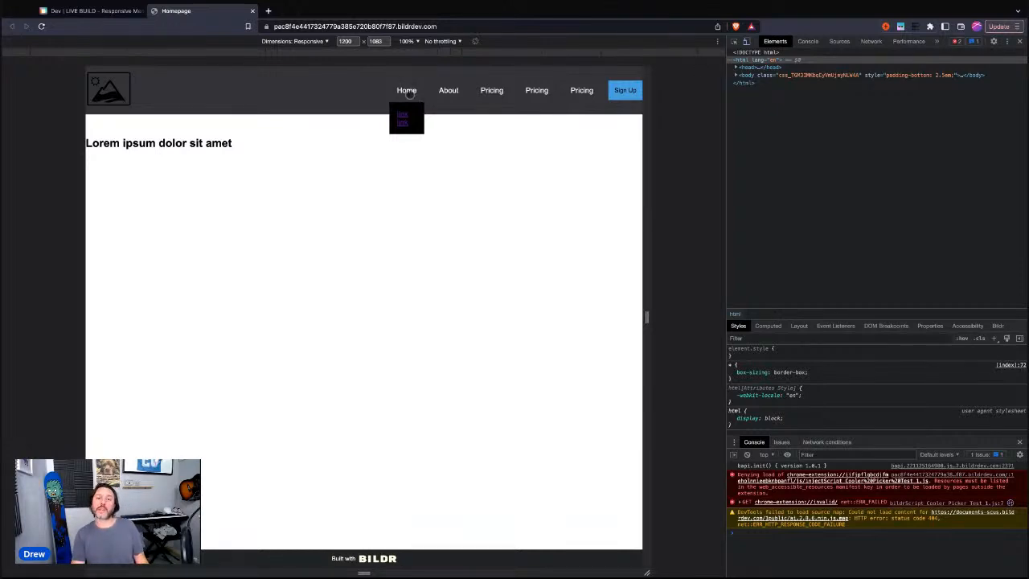
click(747, 41)
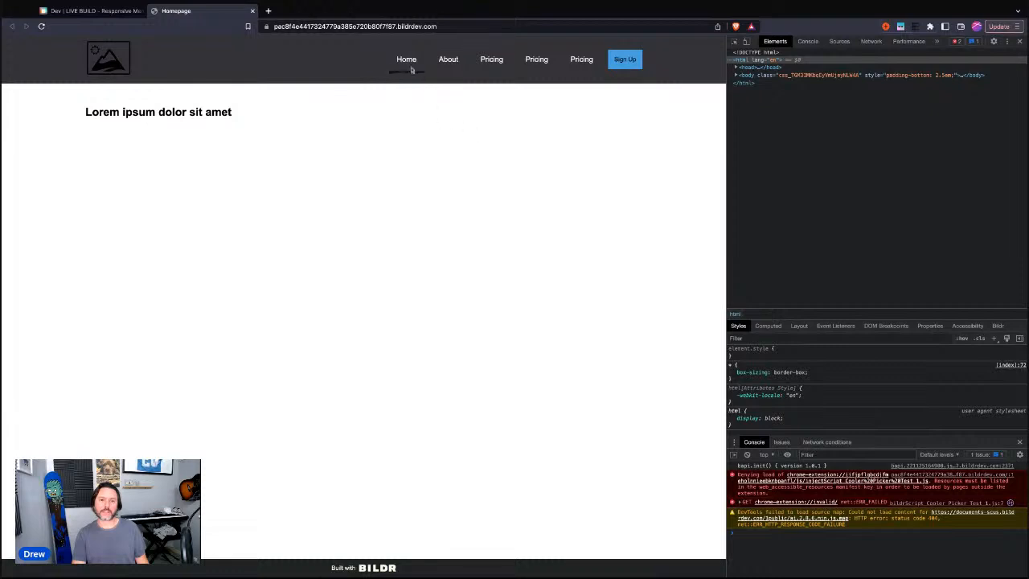
mouse_move(407, 58)
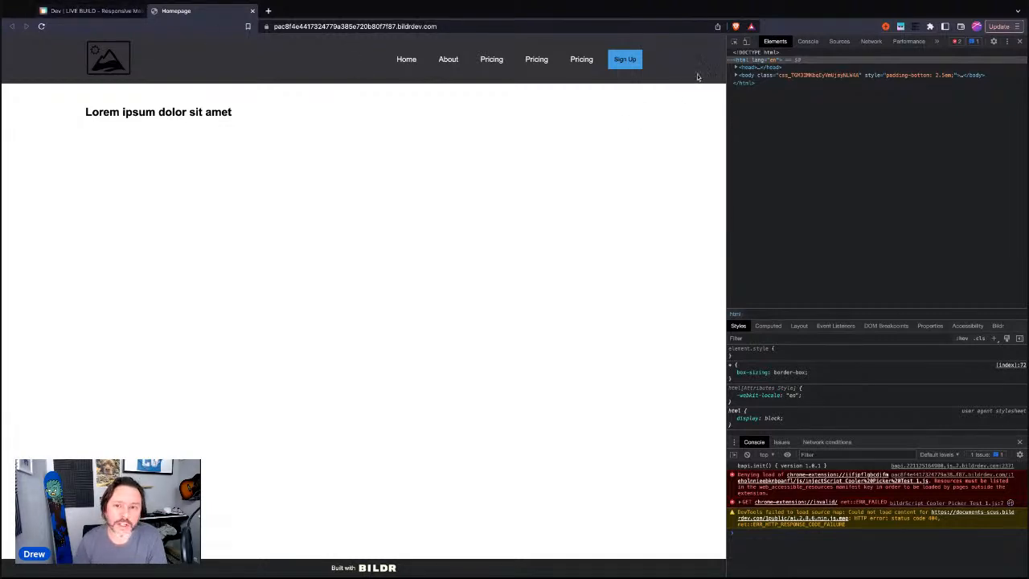
Re-enable device emulation, narrow the preview to about 397 px wide, and test the Home dropdown inside the mobile menu
click(747, 43)
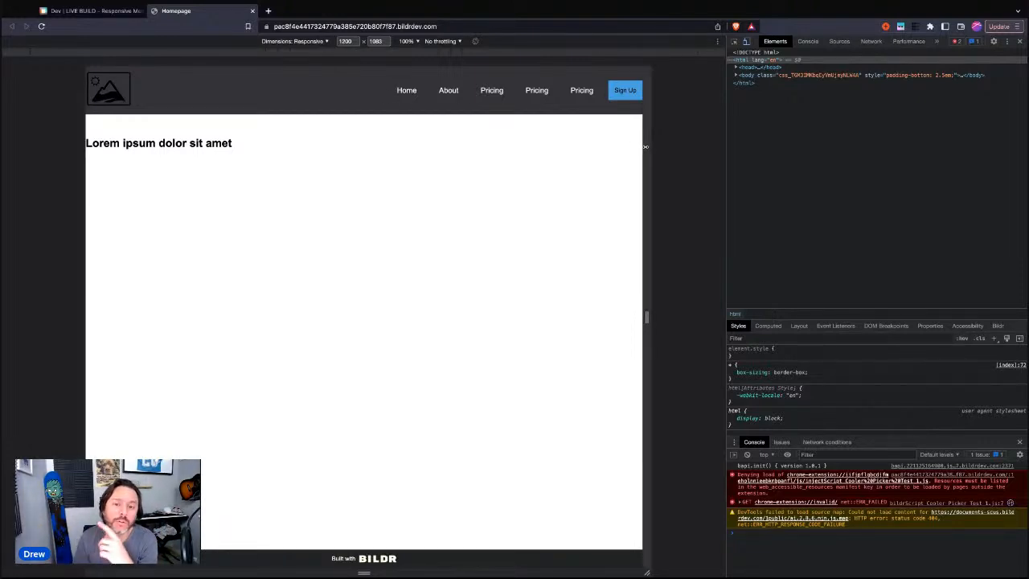
drag(648, 147, 456, 146)
click(280, 77)
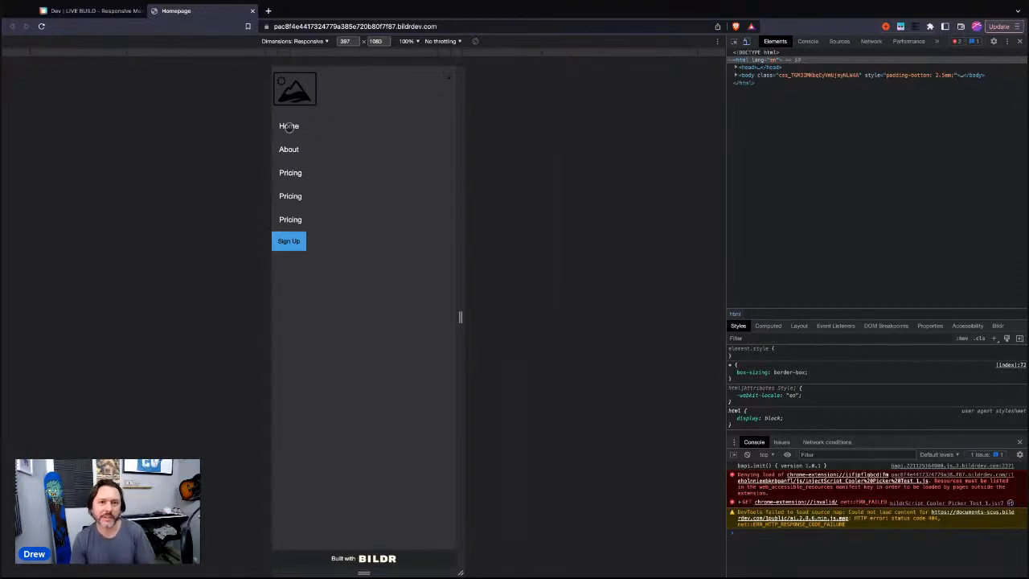
click(284, 158)
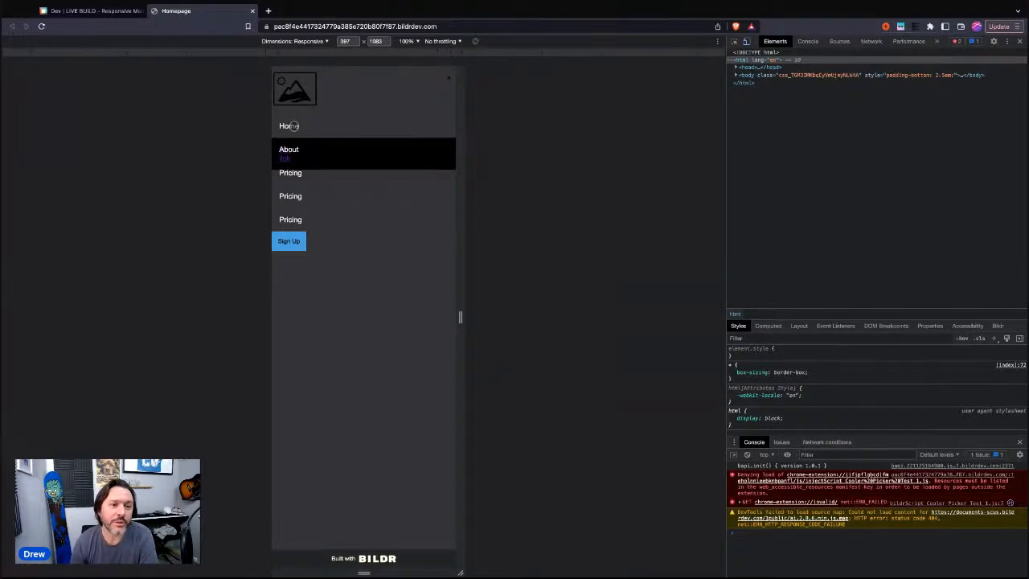
Return to the Bildr editor and set the Header - Menu - Item - Dropdown class of Div - Dropdown to relative position for tablet
click(93, 11)
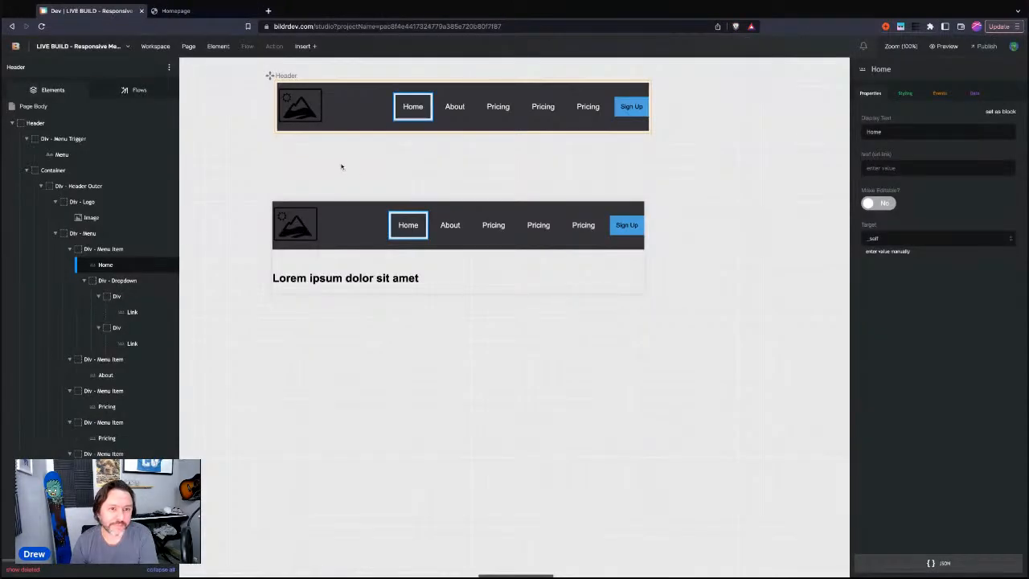
click(121, 281)
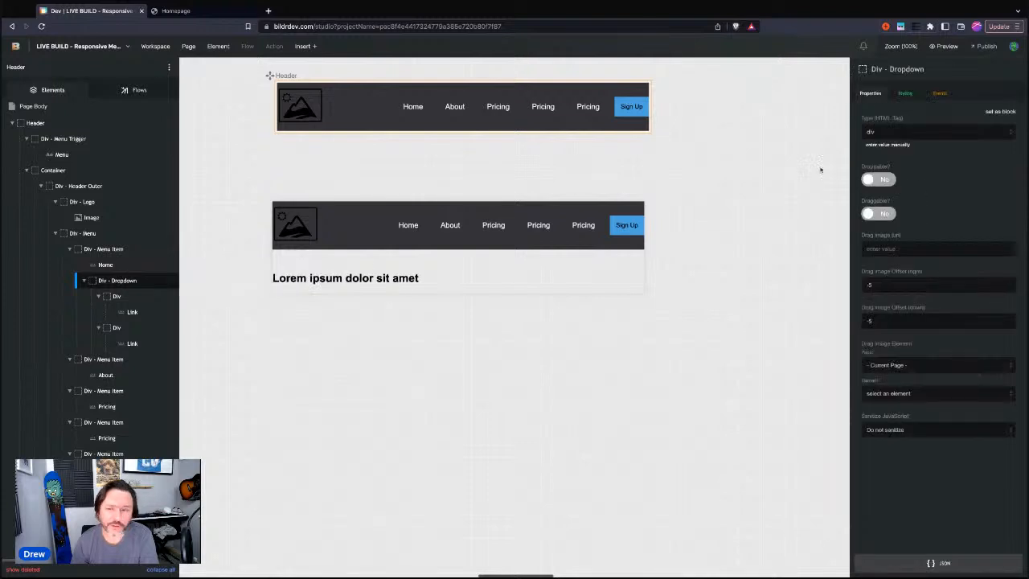
click(906, 94)
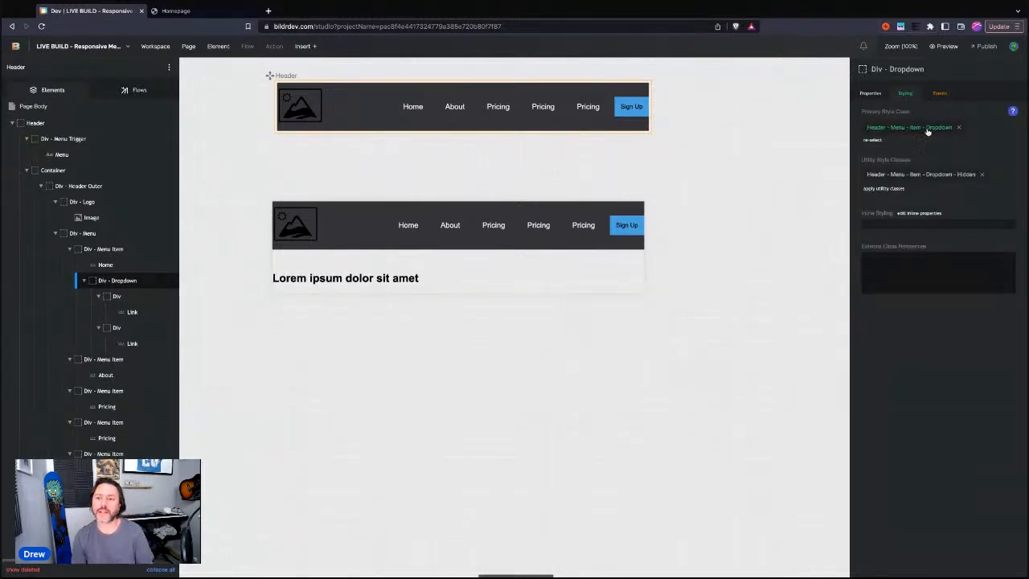
click(917, 128)
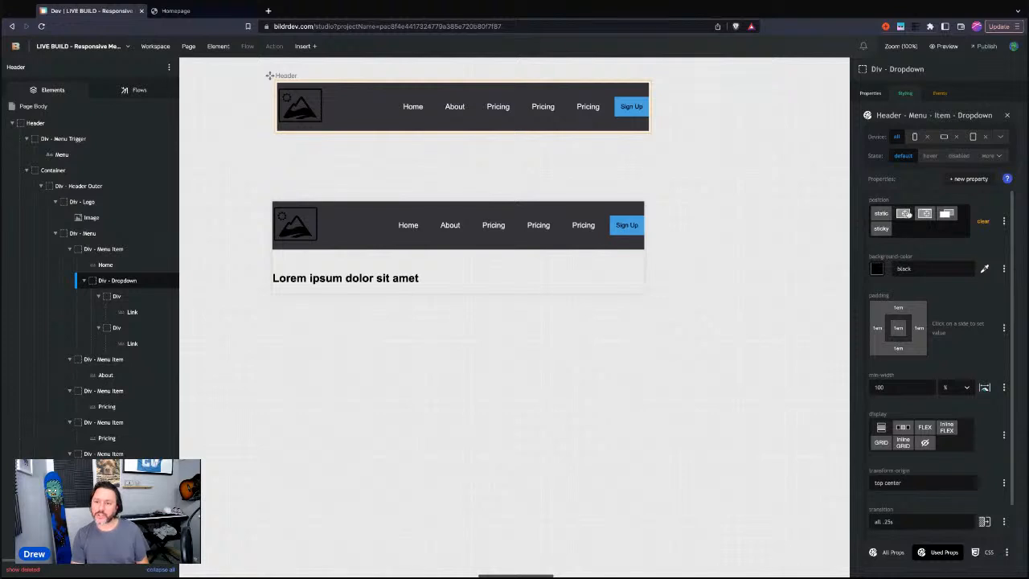
click(971, 138)
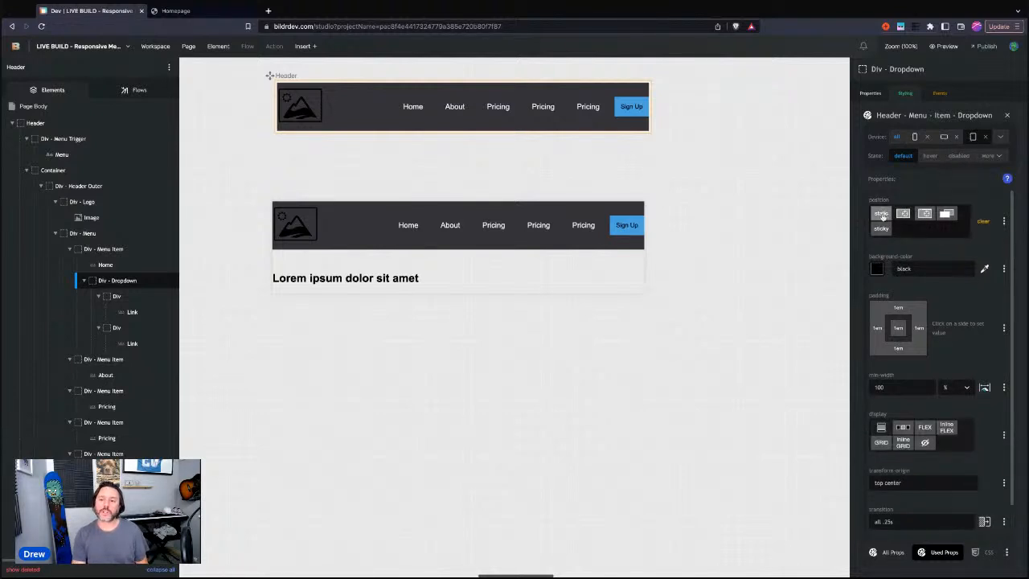
click(946, 214)
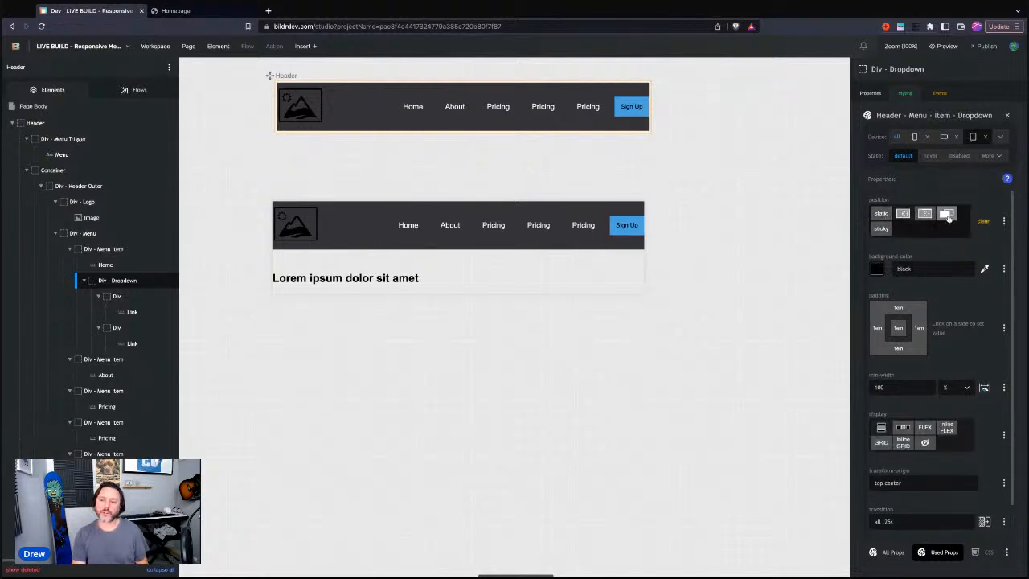
click(897, 137)
Test the Home dropdown in the narrow Homepage preview and recheck the dropdown class's tablet position setting in the editor
click(177, 11)
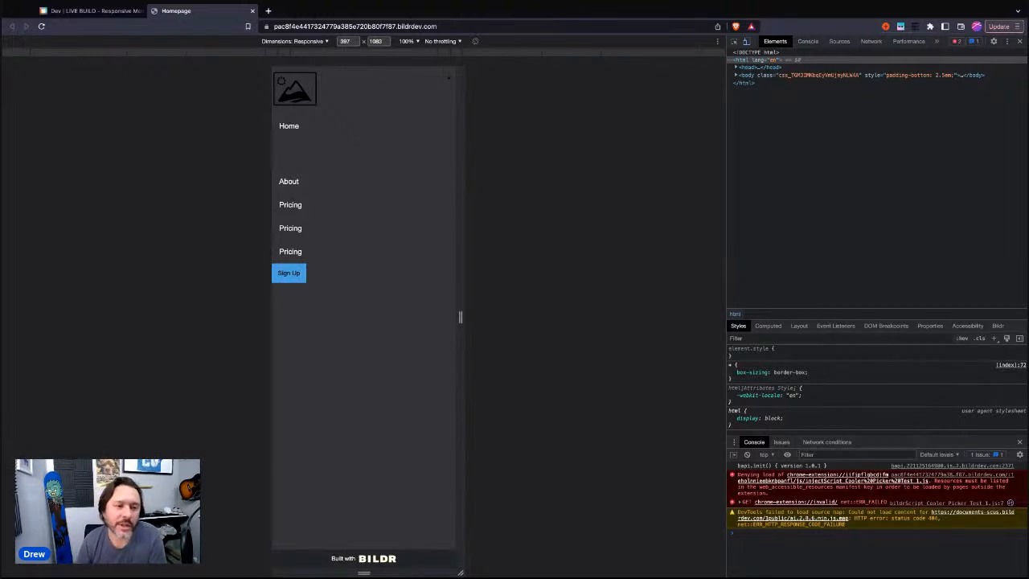
click(94, 11)
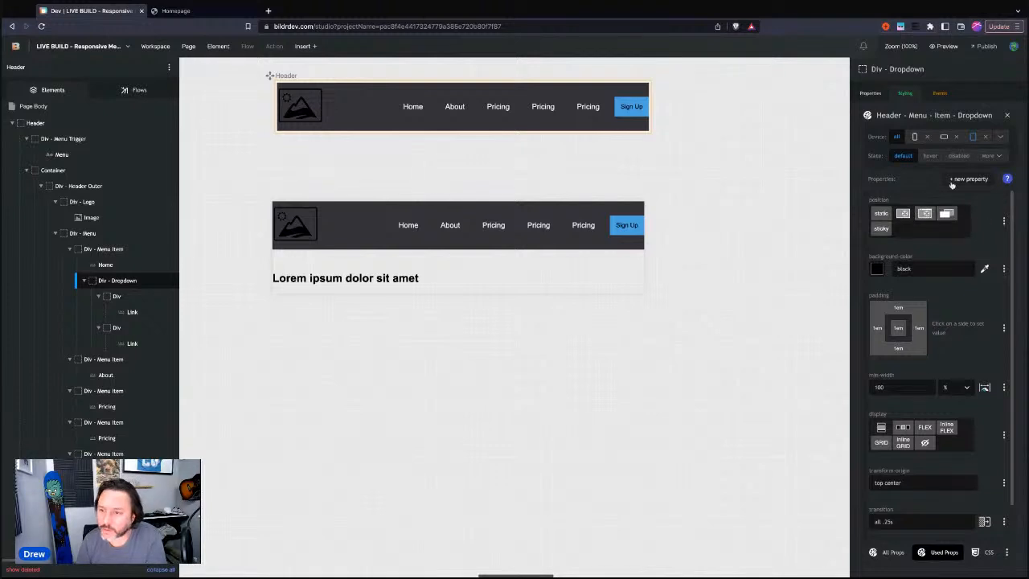
click(972, 138)
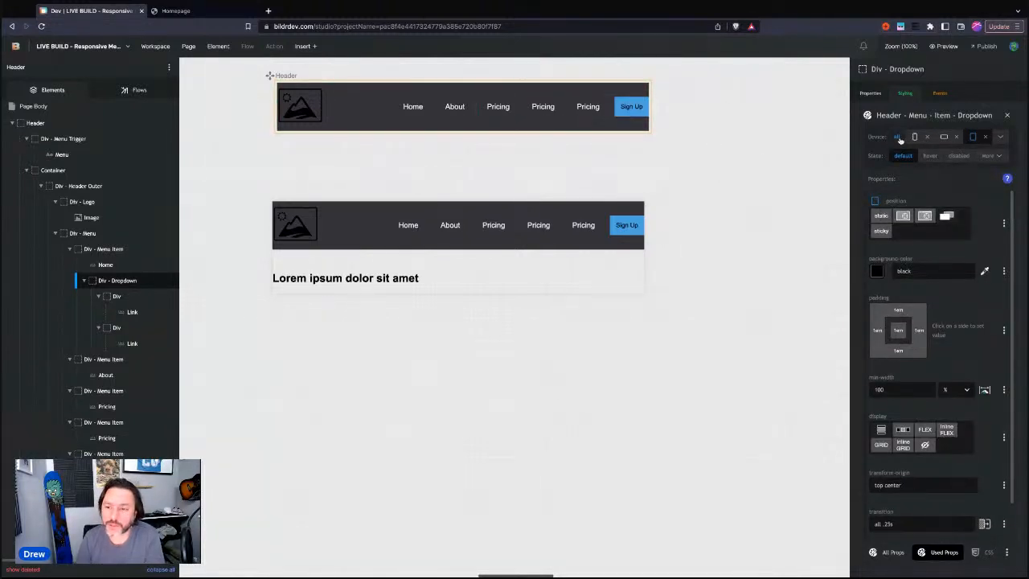
click(176, 11)
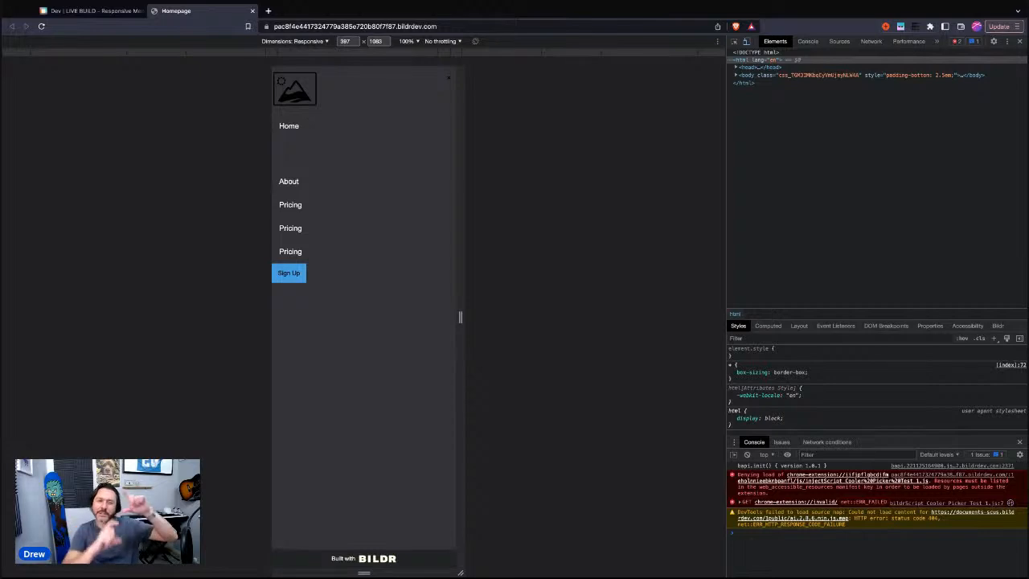
click(288, 126)
click(342, 255)
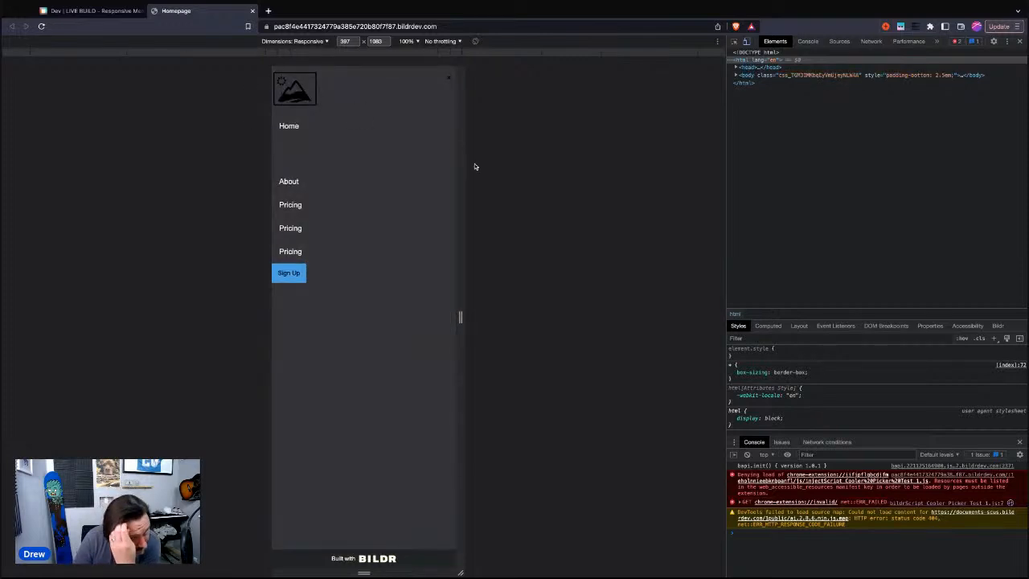
Examine the properties of Div - Dropdown's primary class and its Dropdown - Hidden utility class, comparing the all-devices and tablet position settings
click(92, 11)
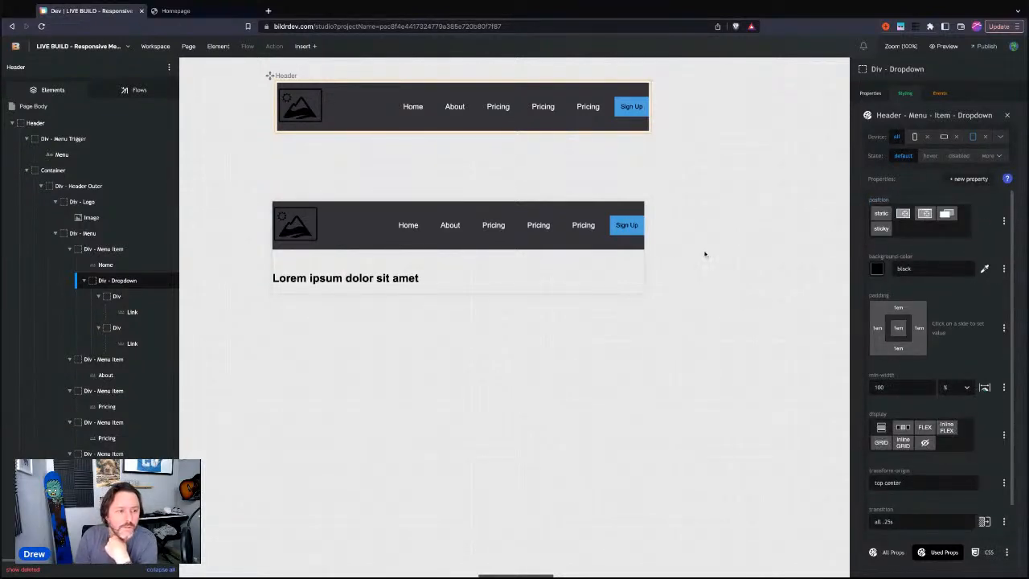
mouse_move(132, 282)
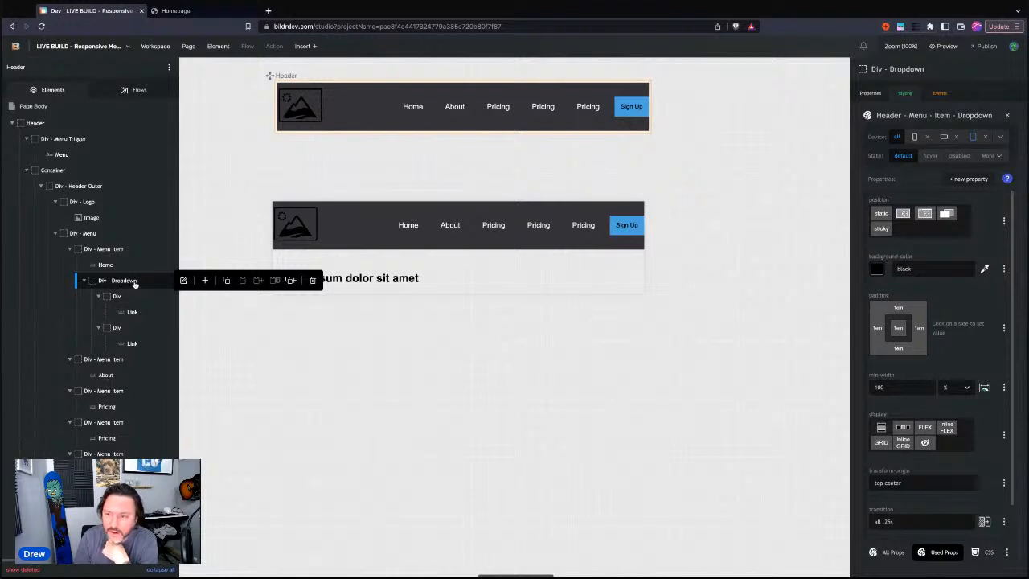
click(904, 94)
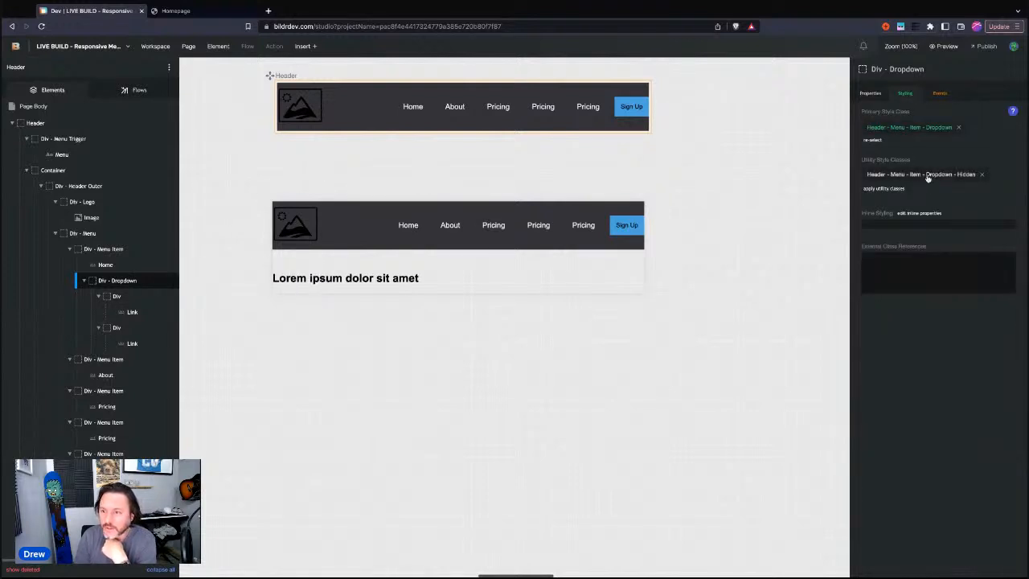
click(927, 178)
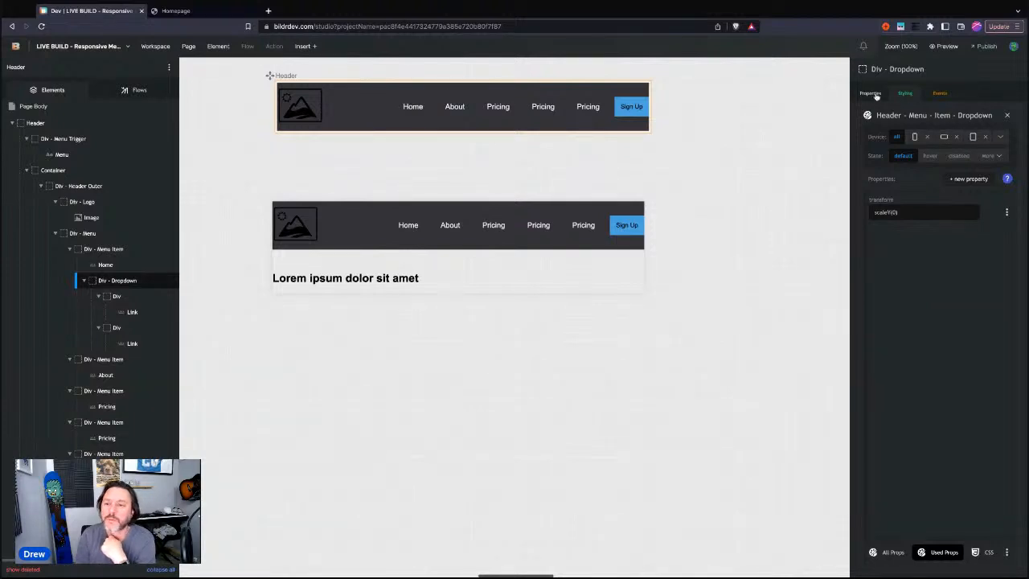
click(908, 94)
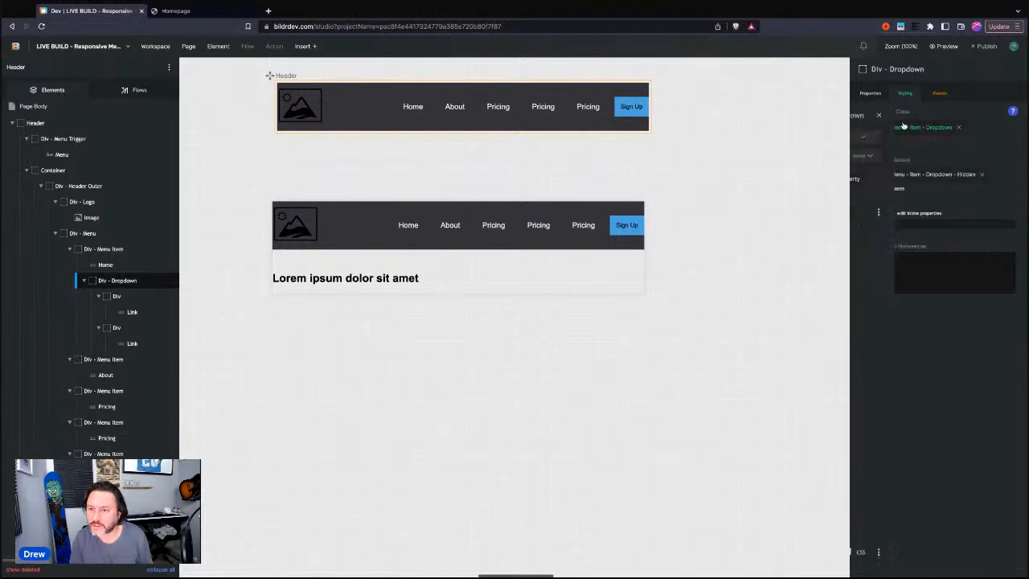
click(915, 178)
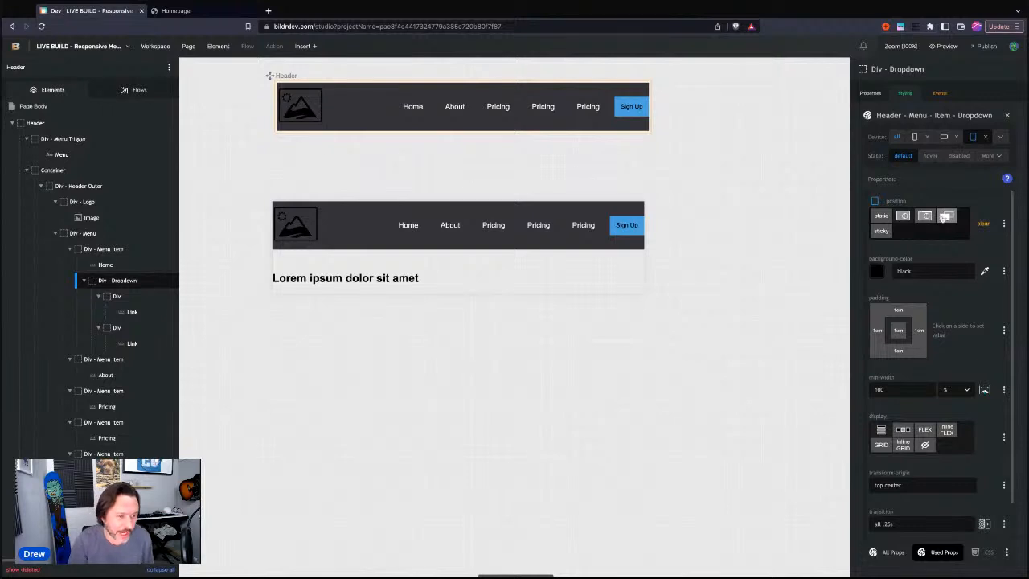
click(946, 215)
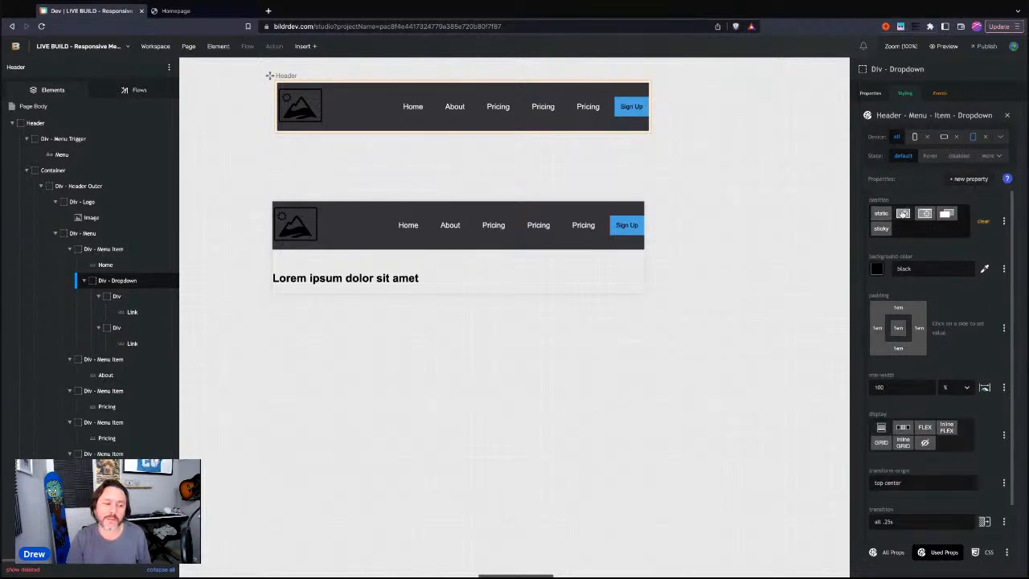
click(973, 139)
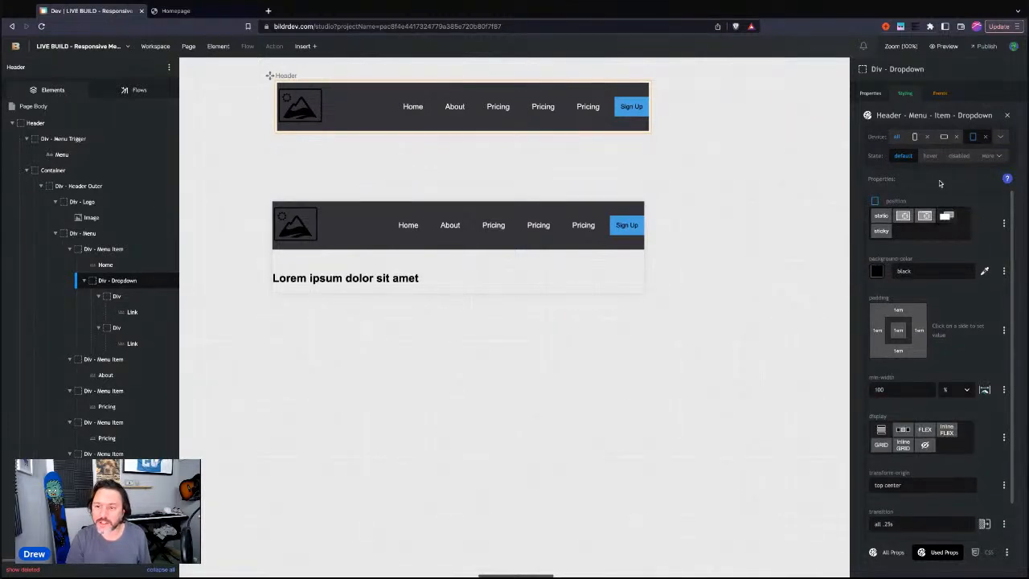
Try adding a position property to the Header - Menu - Item - Dropdown - Hidden utility class for all devices
click(905, 93)
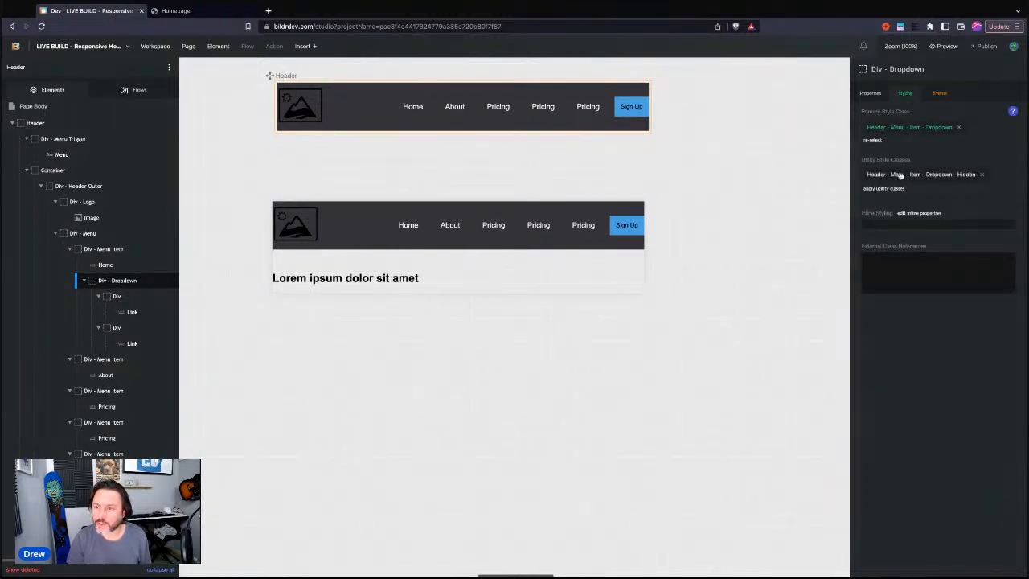
click(901, 173)
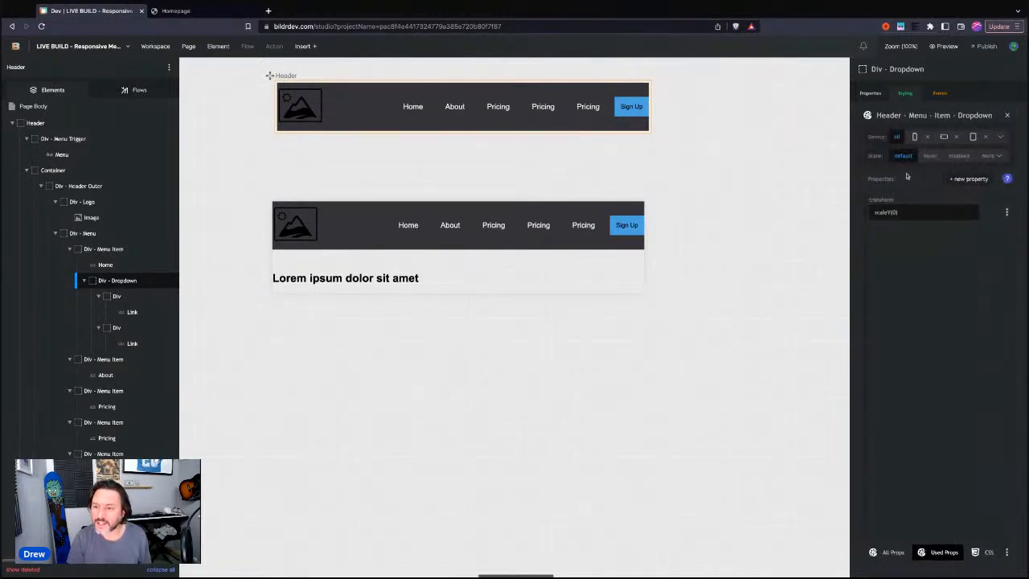
click(974, 138)
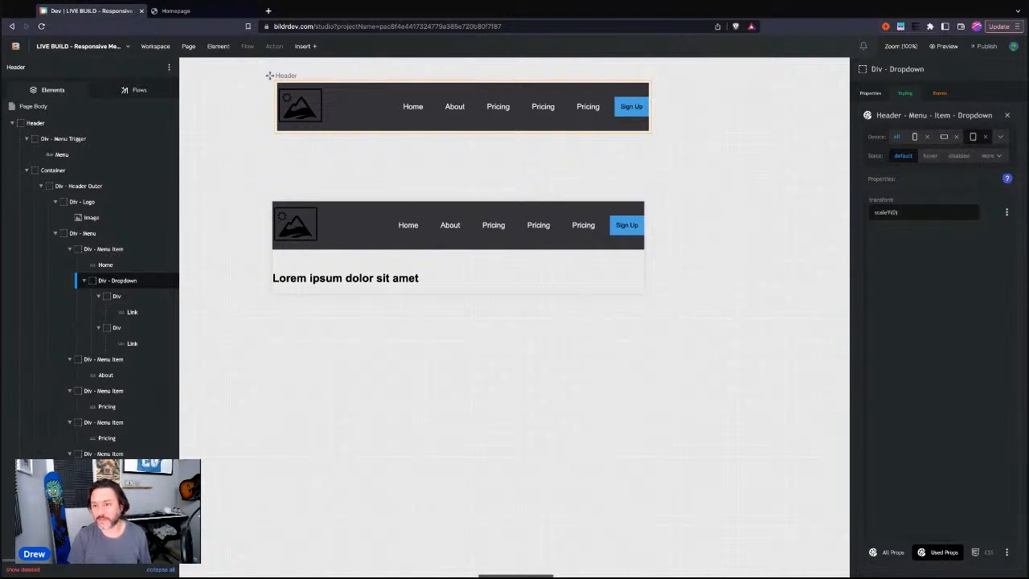
click(896, 137)
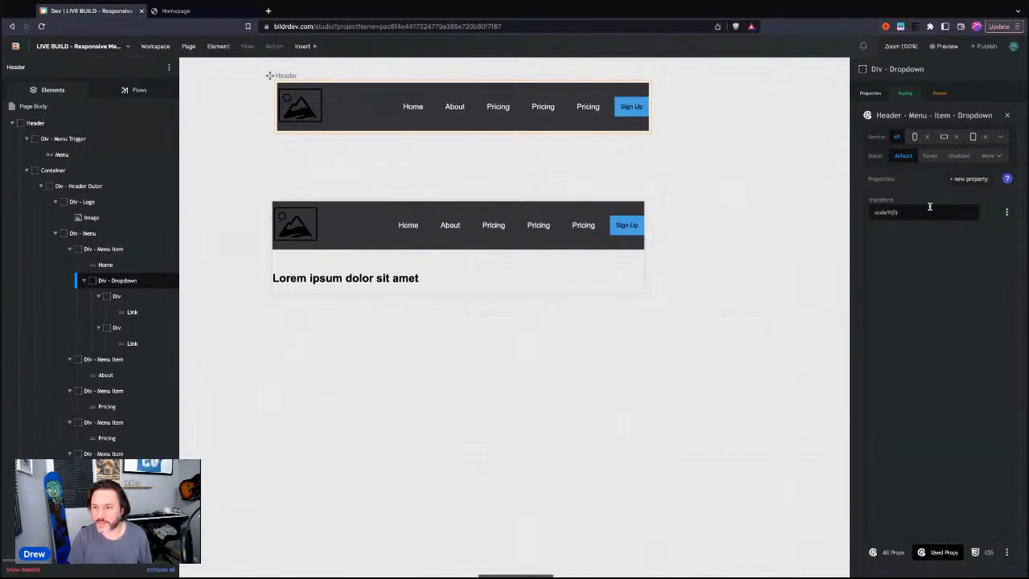
click(955, 178)
text(pos)
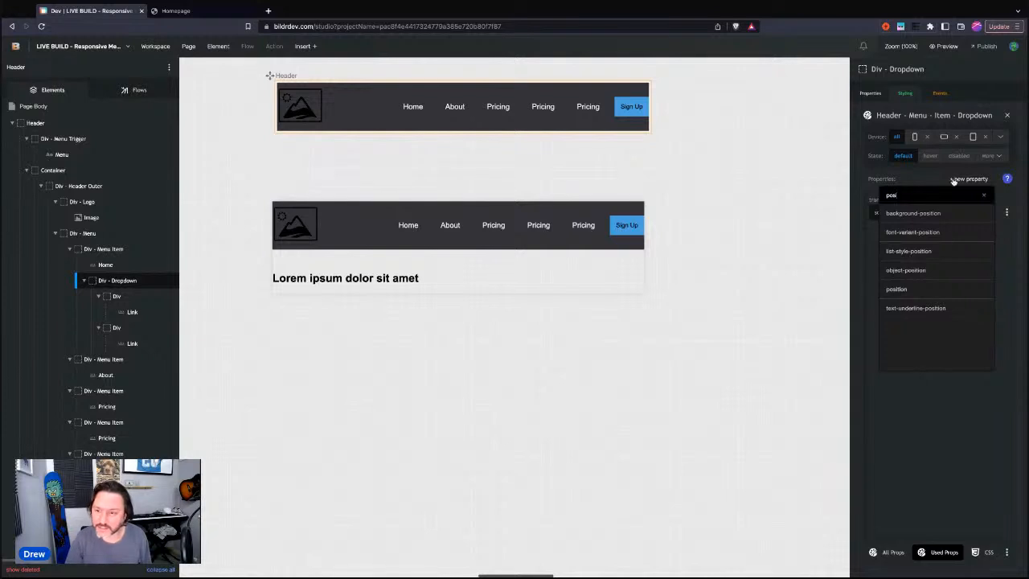
text(i)
click(916, 290)
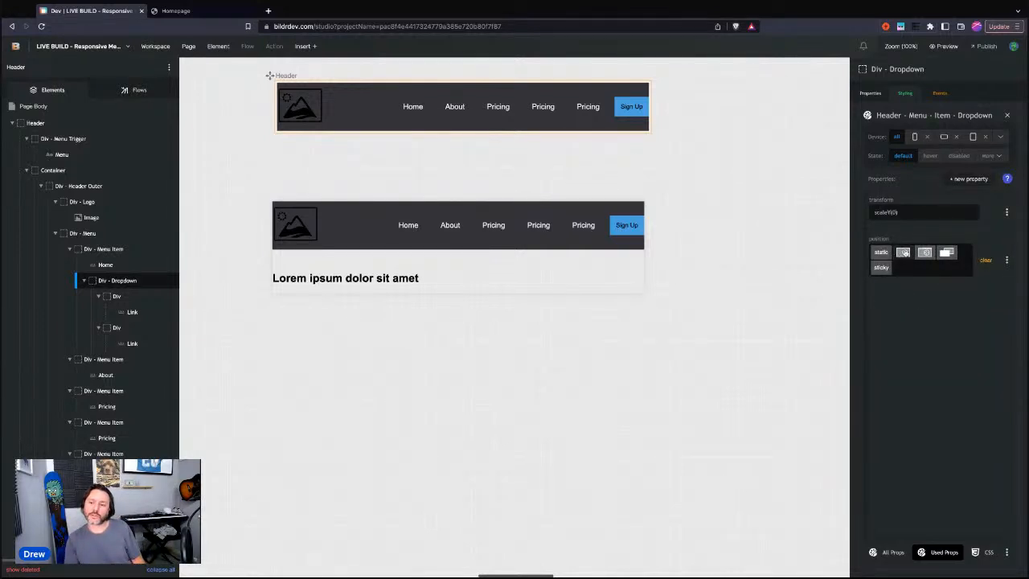
click(924, 252)
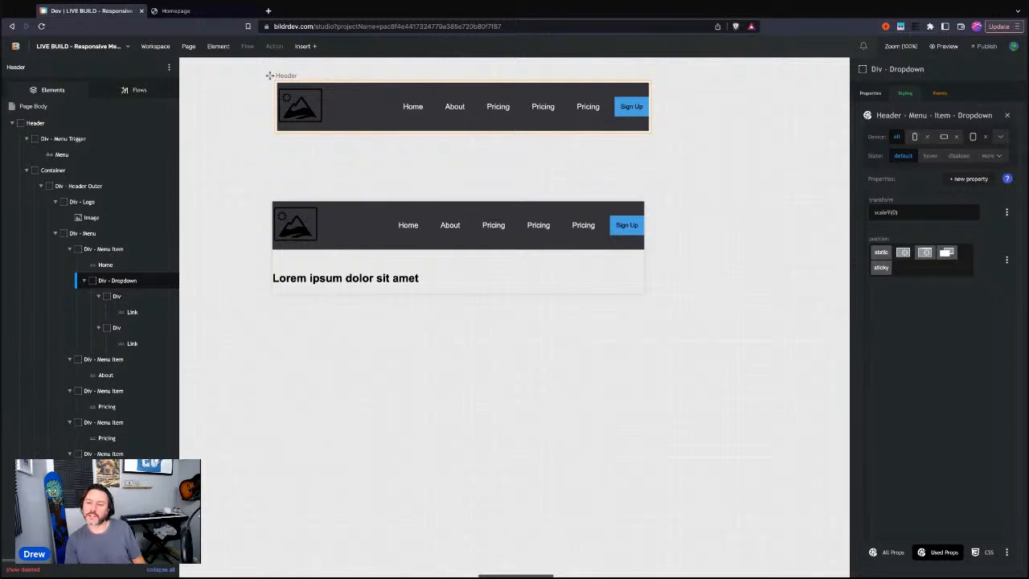
click(969, 179)
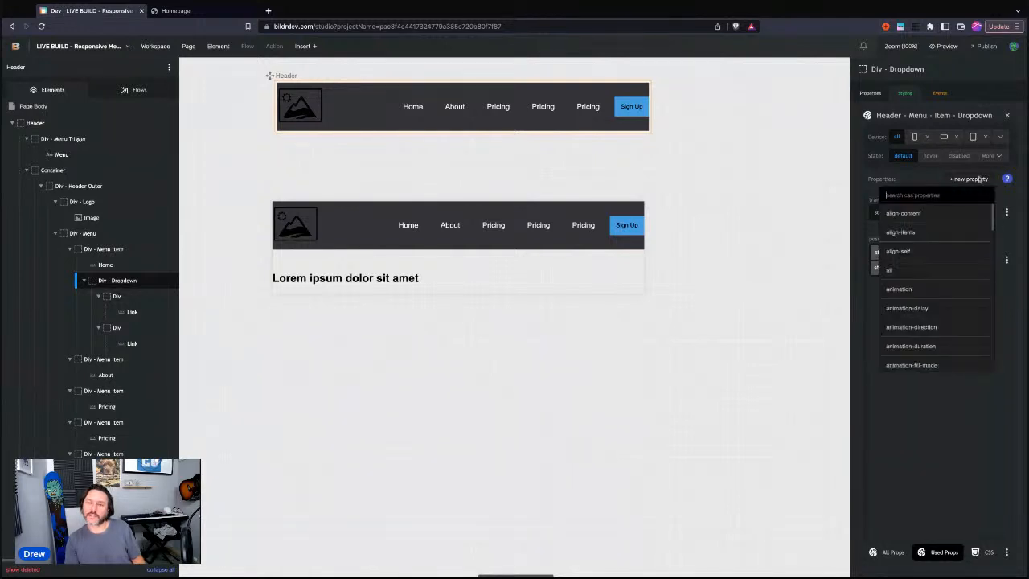
Reload the Homepage preview, open the mobile menu to check the spacing below Home, and close the menu again
click(175, 10)
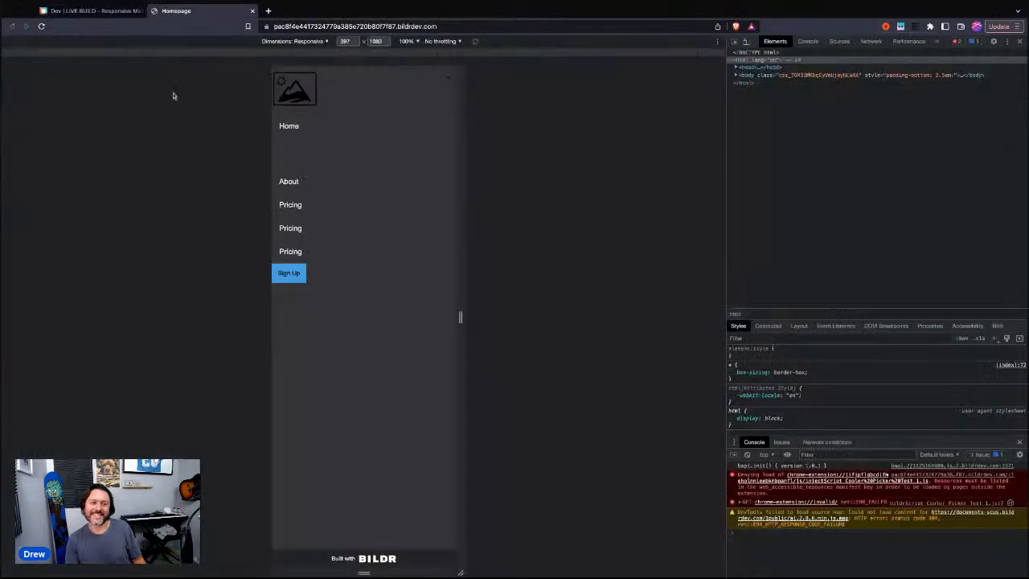
click(44, 27)
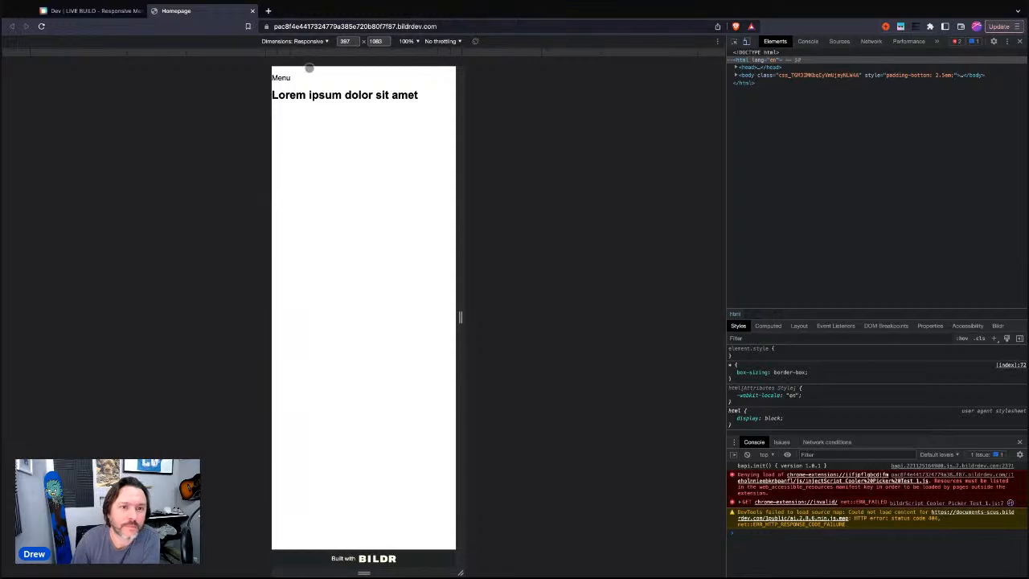
click(285, 77)
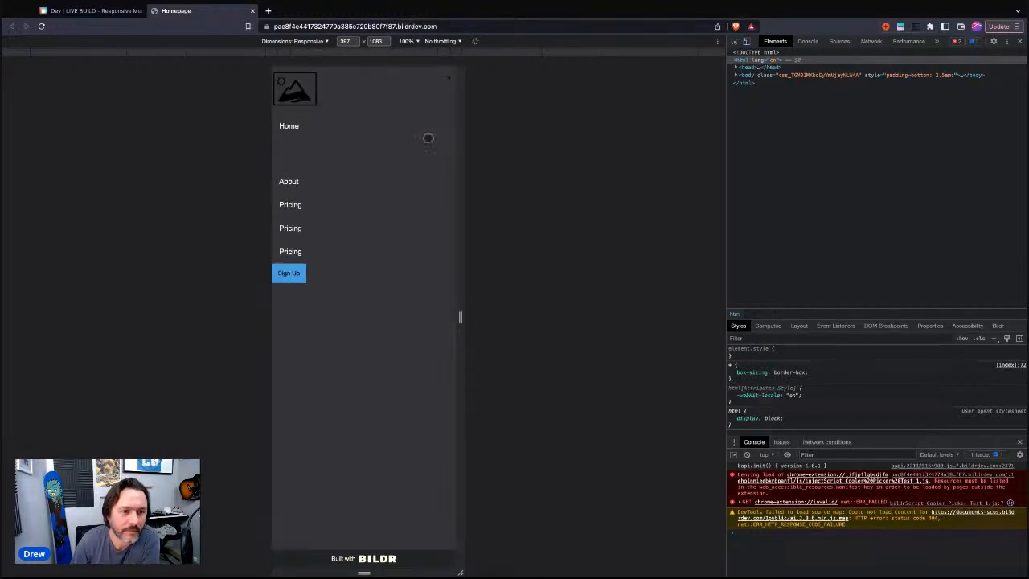
click(447, 77)
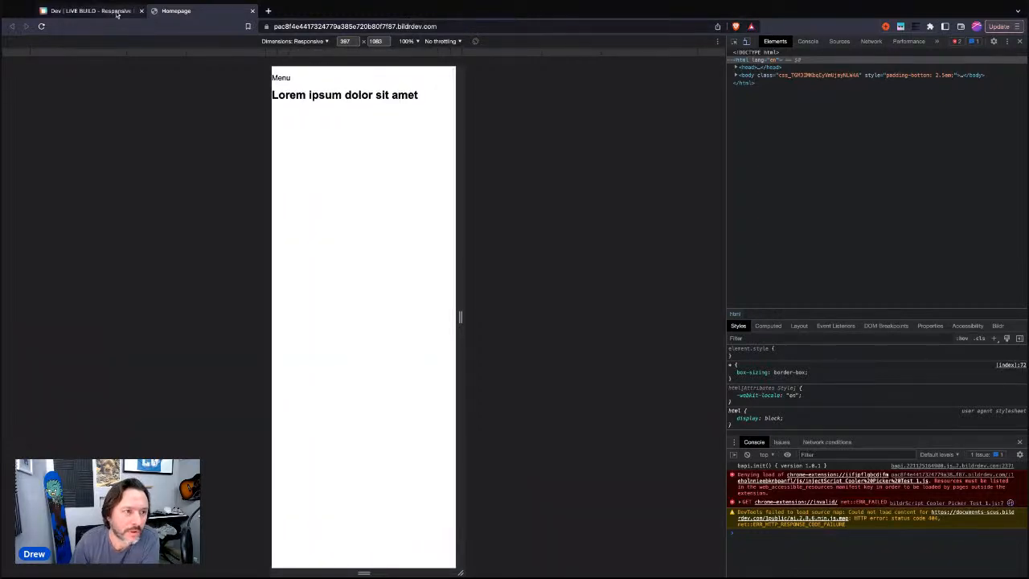
Remove the position property from the Dropdown - Hidden class and change the tablet position of the Header - Menu - Item - Dropdown class
key(ctrl+shift+Tab)
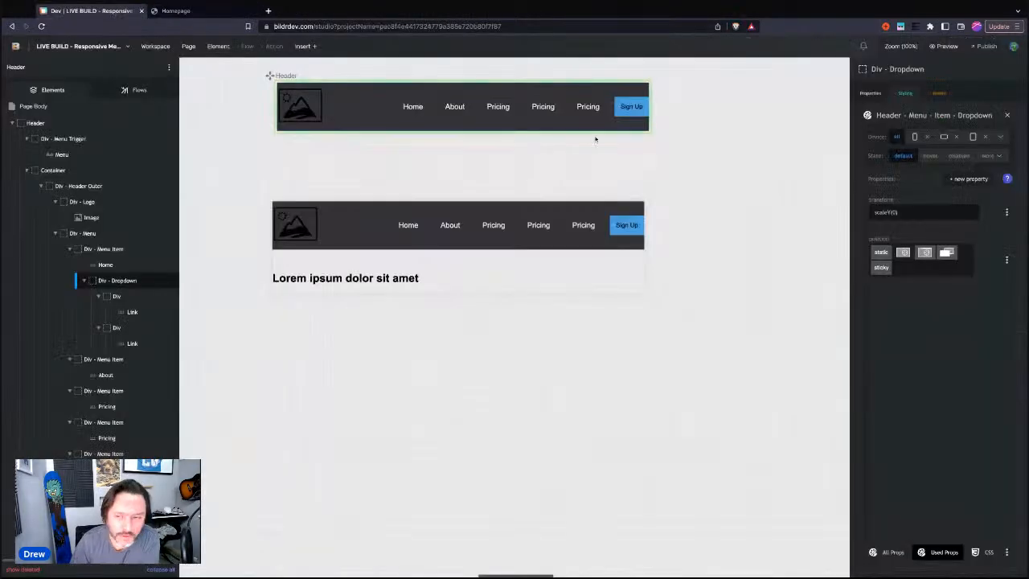
click(1006, 260)
click(956, 313)
click(909, 91)
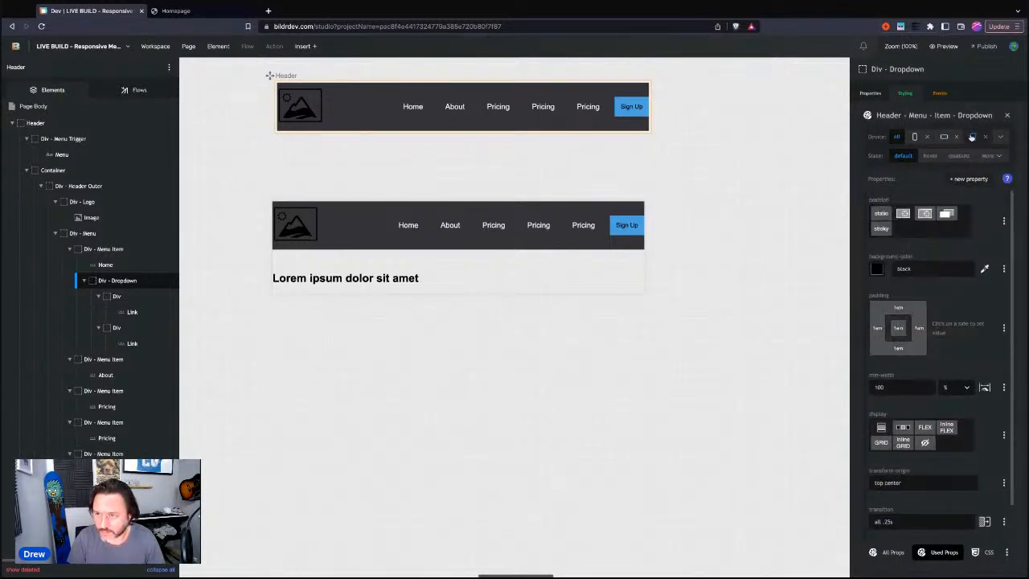
click(926, 214)
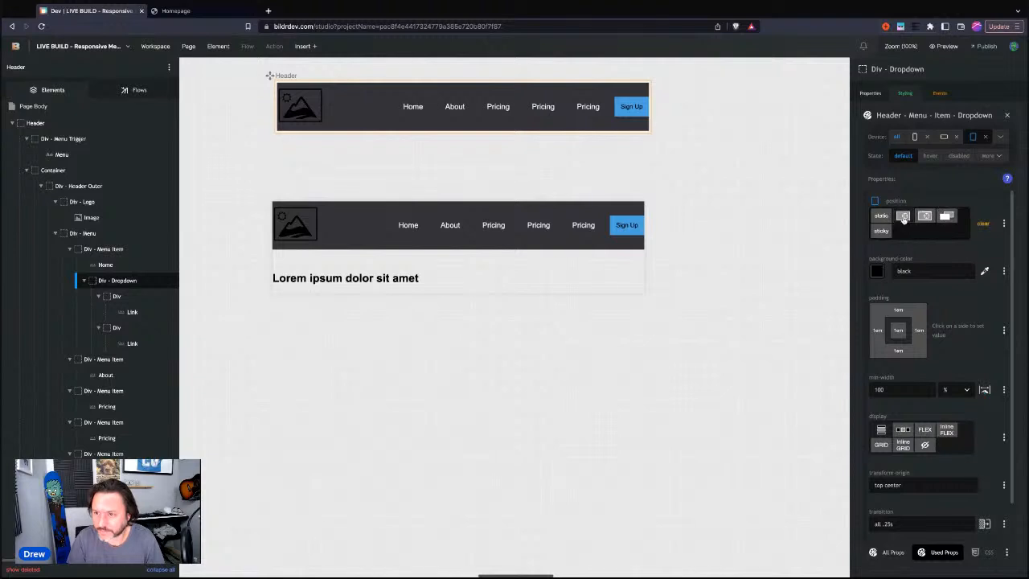
Reload the Homepage preview at mobile width, open the mobile menu to check the spacing around Home, and close the menu
click(173, 11)
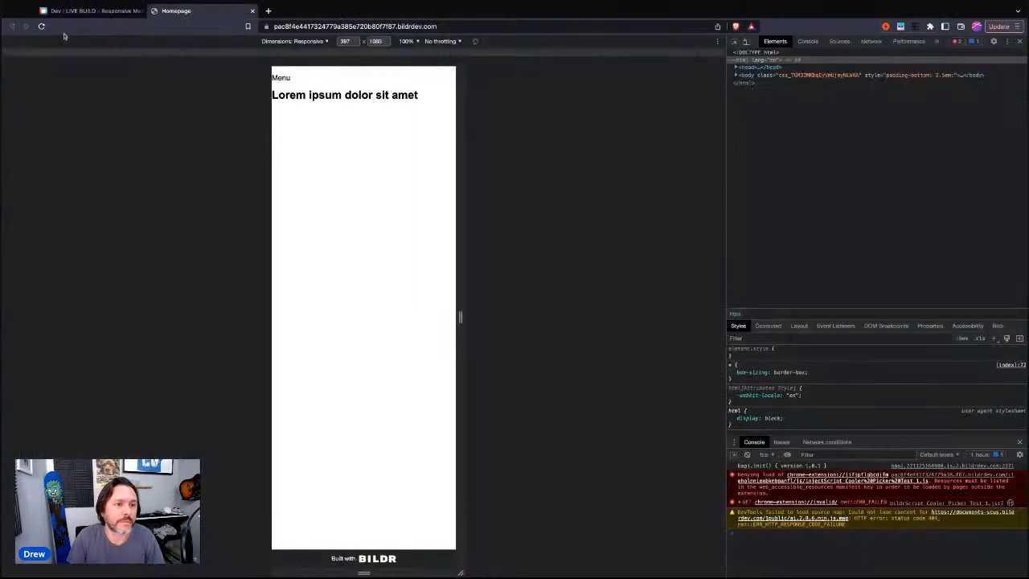
click(42, 26)
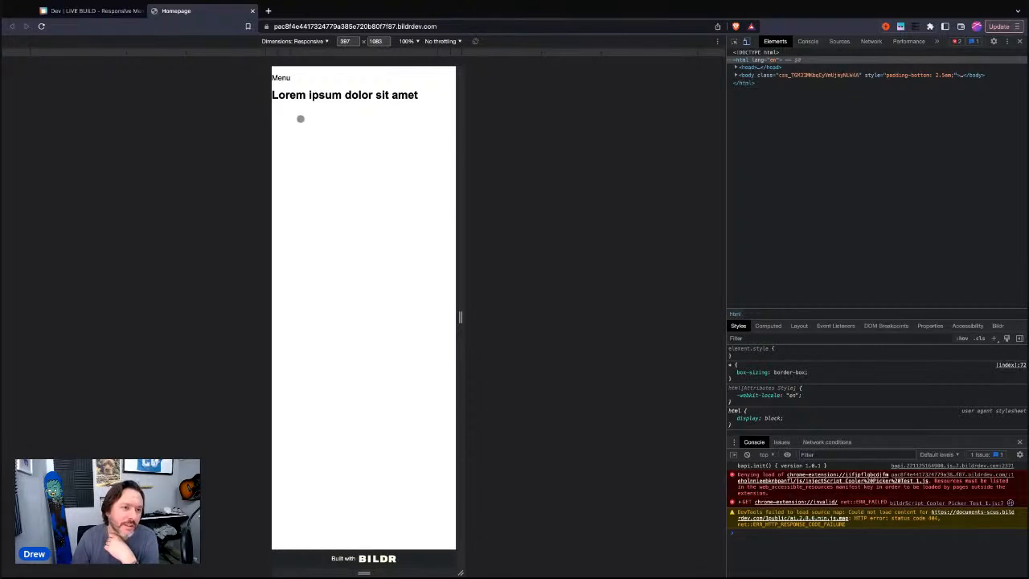
click(287, 77)
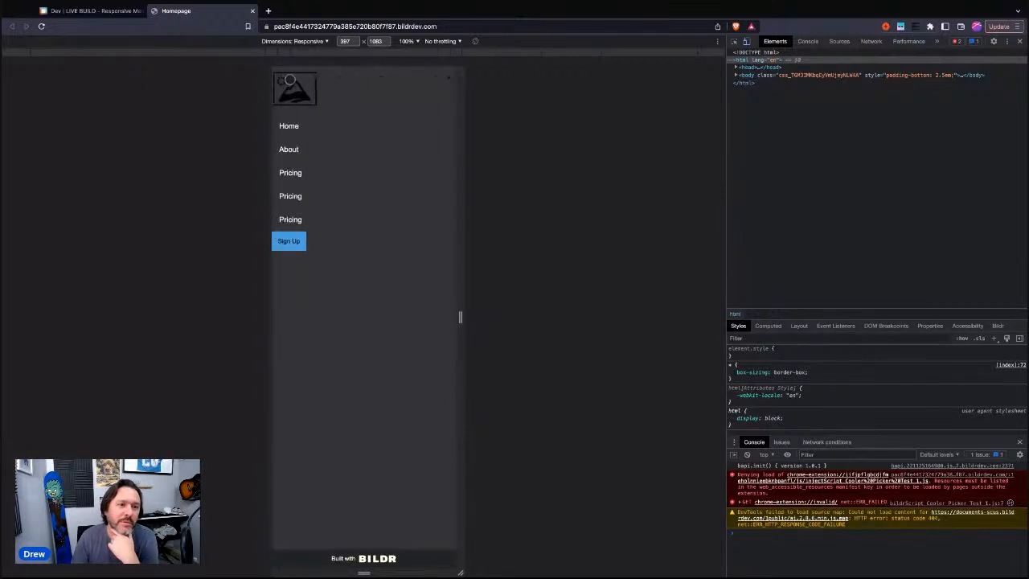
click(294, 127)
click(370, 391)
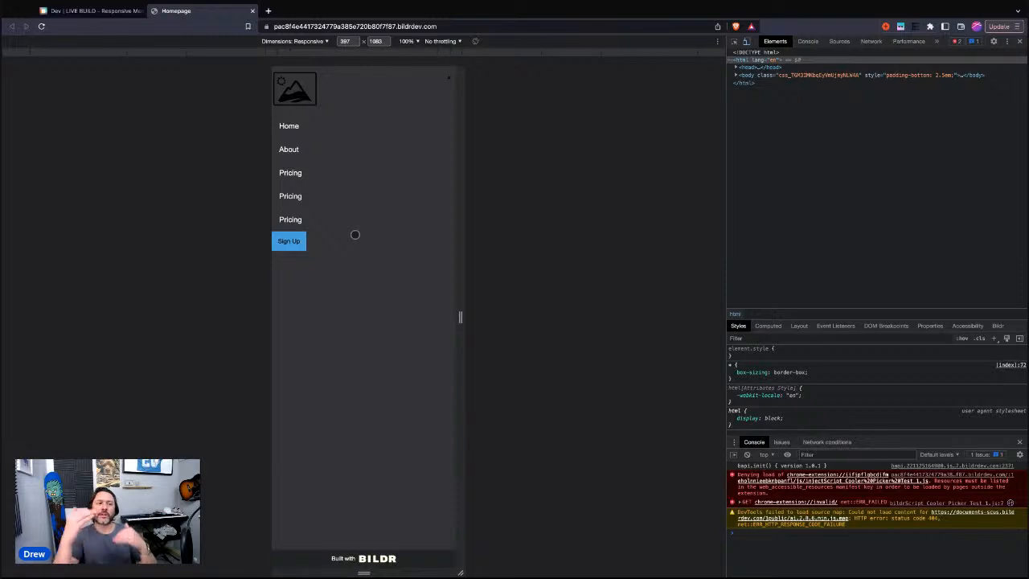
click(447, 78)
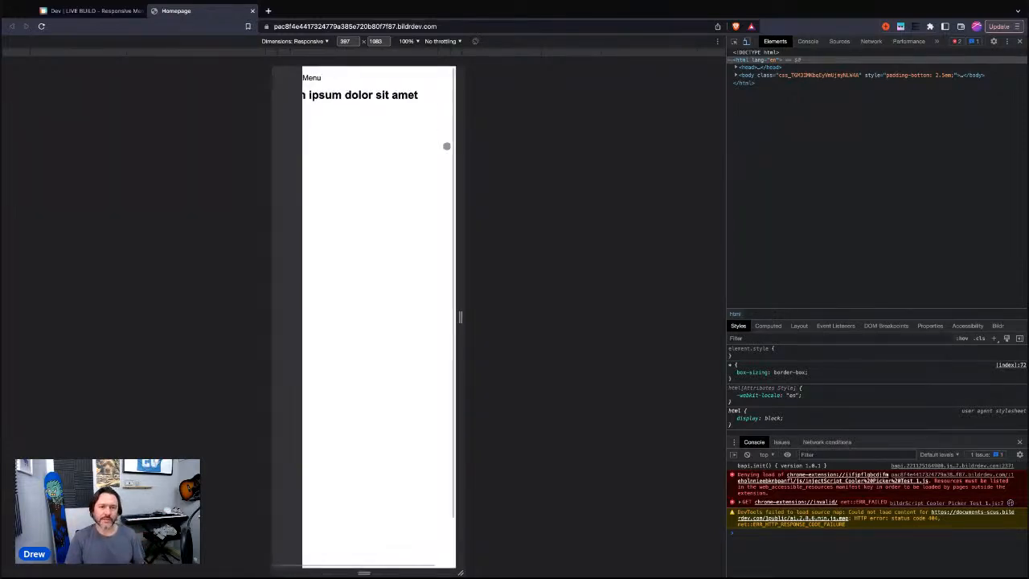
Widen the responsive Homepage preview to about 1334 pixels and reload it to check the desktop header
drag(466, 222, 679, 221)
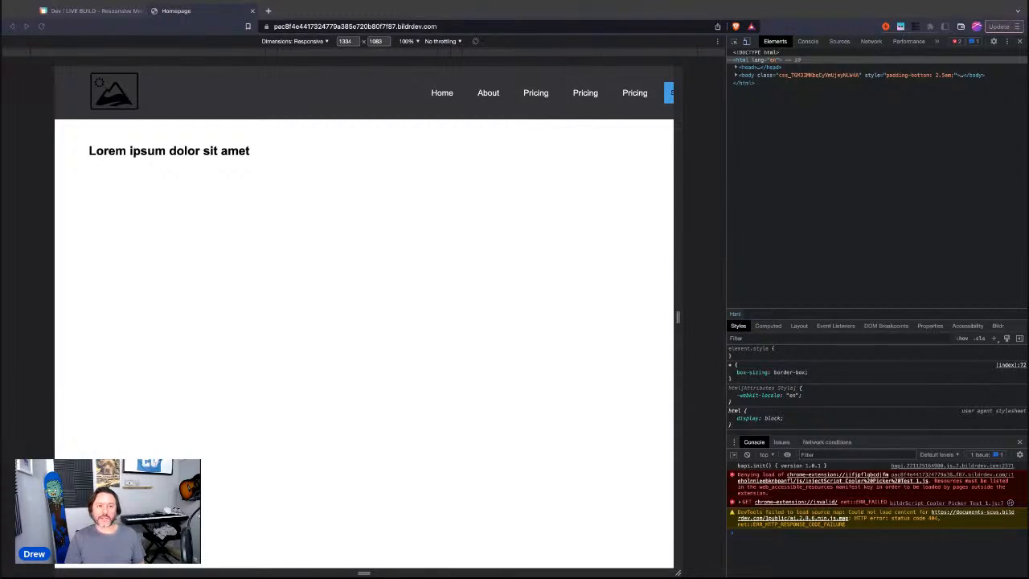
click(104, 28)
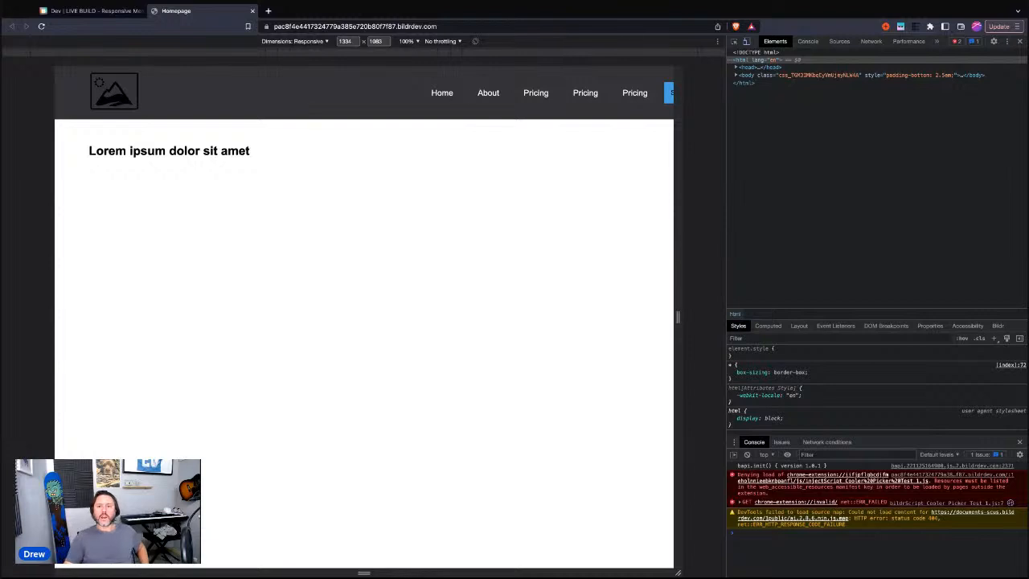
key(super+r)
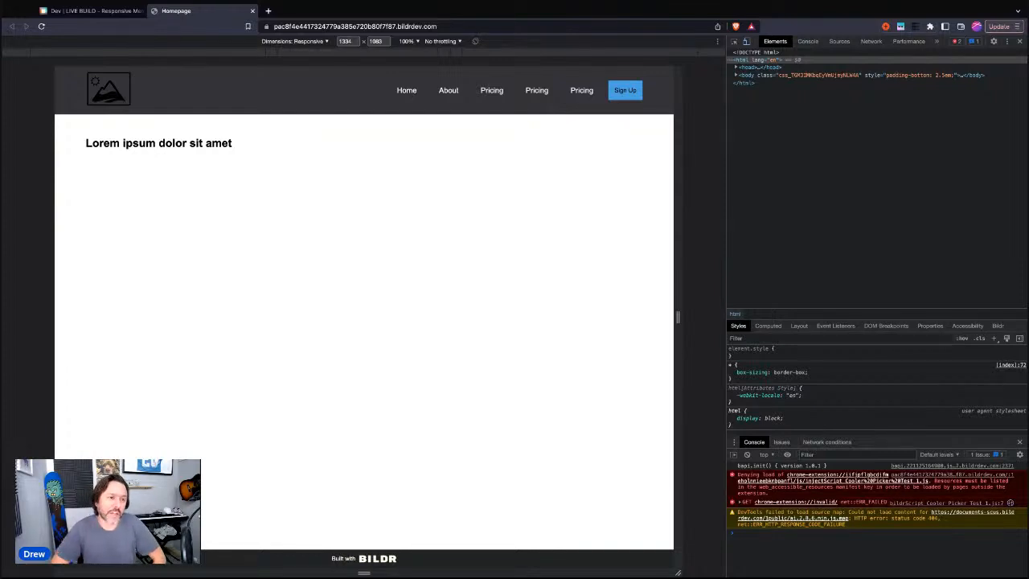
Return to the Bildr studio and examine the actions in the Header's Page Load and Page Binding flows
click(95, 11)
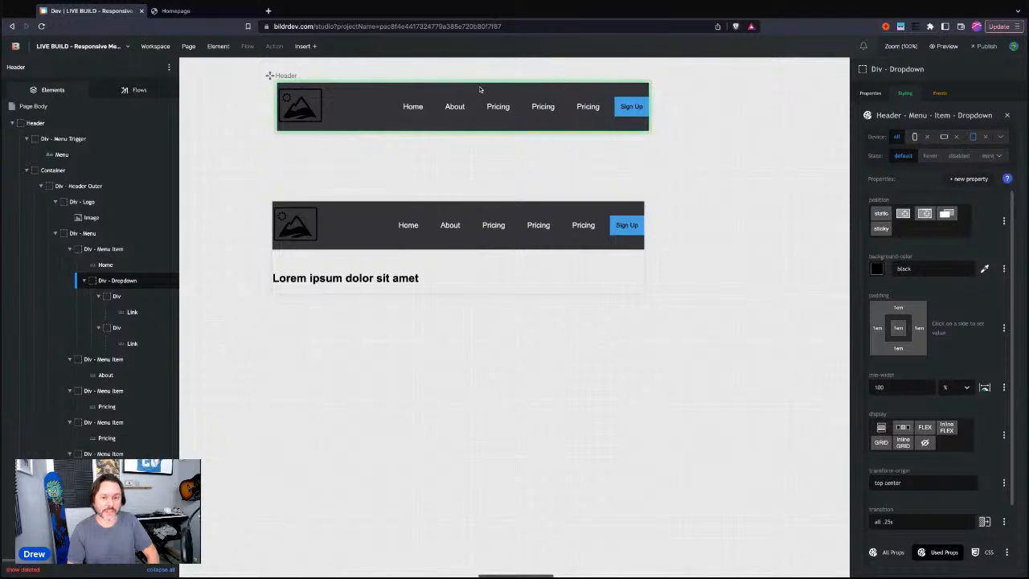
click(124, 93)
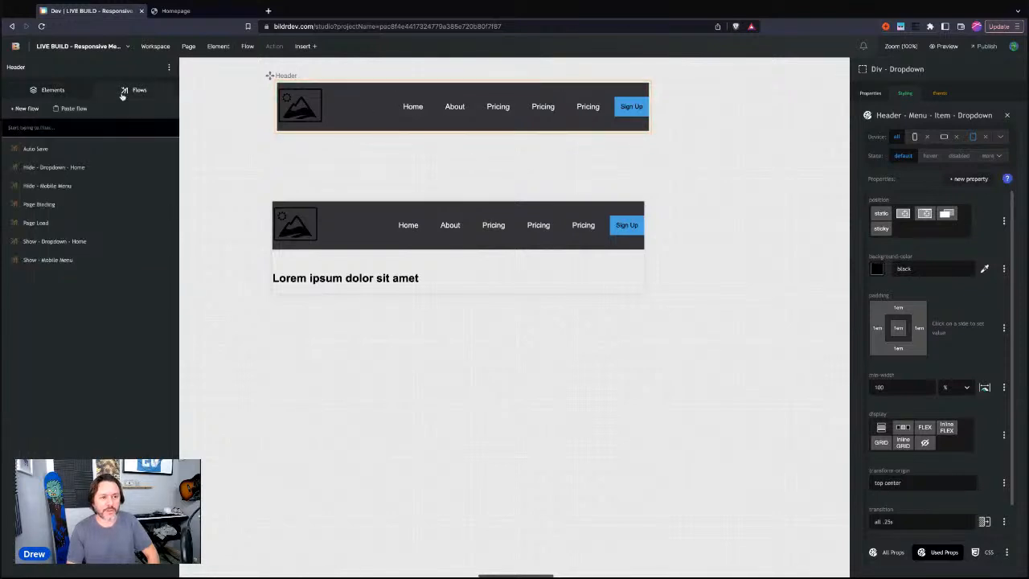
click(39, 222)
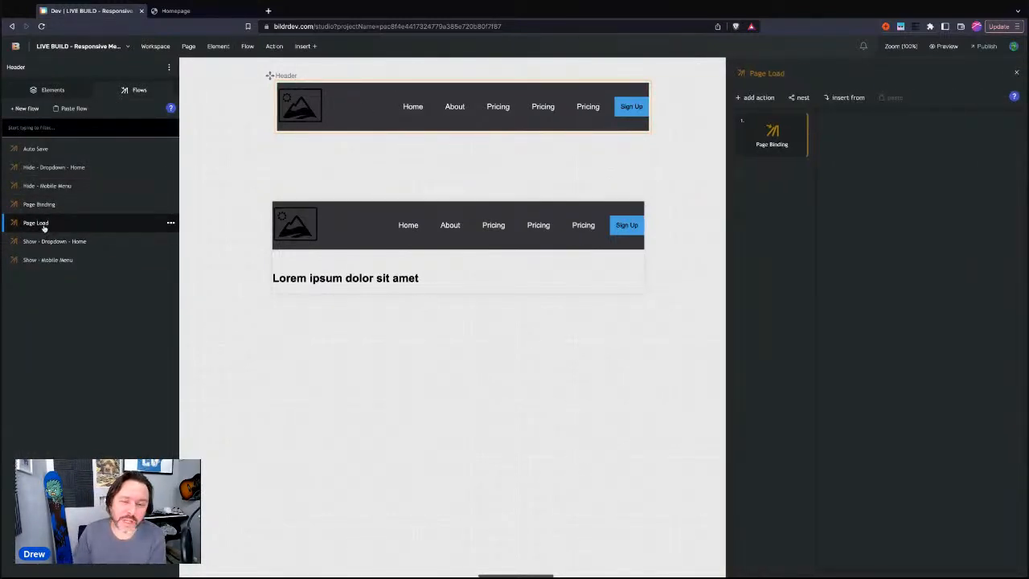
click(44, 207)
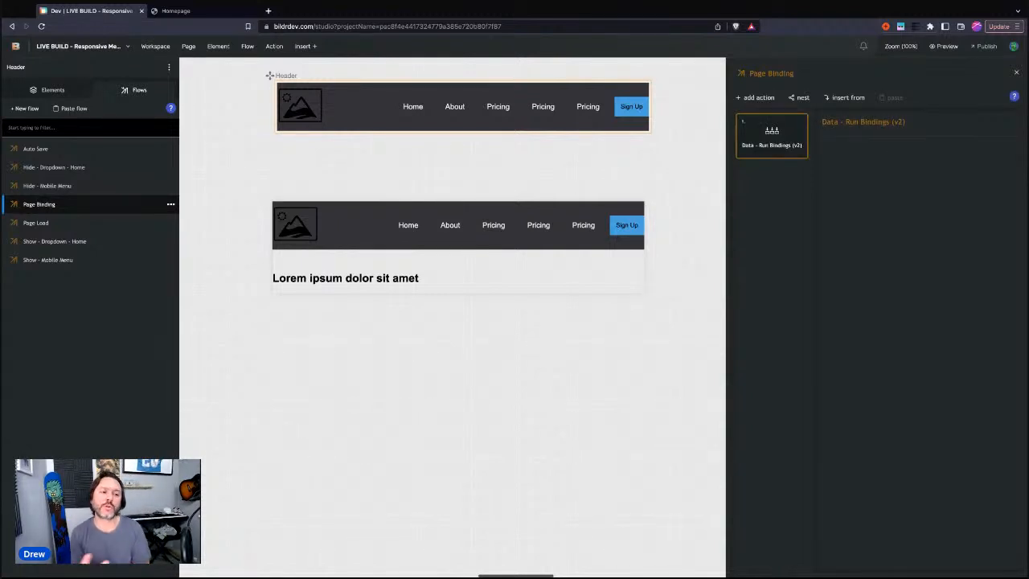
click(42, 222)
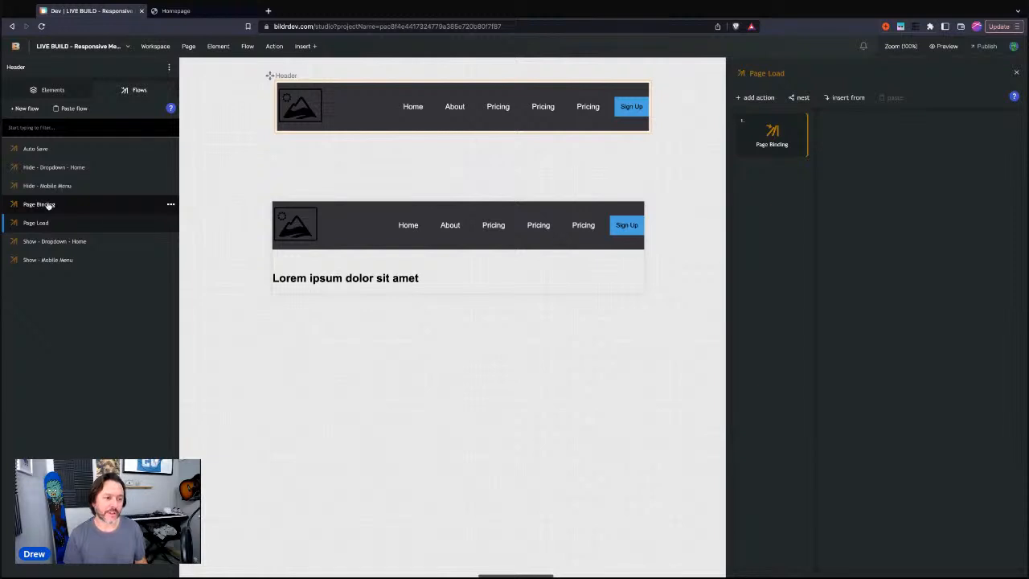
Add a Condition - switch action to the Page Binding flow
click(44, 205)
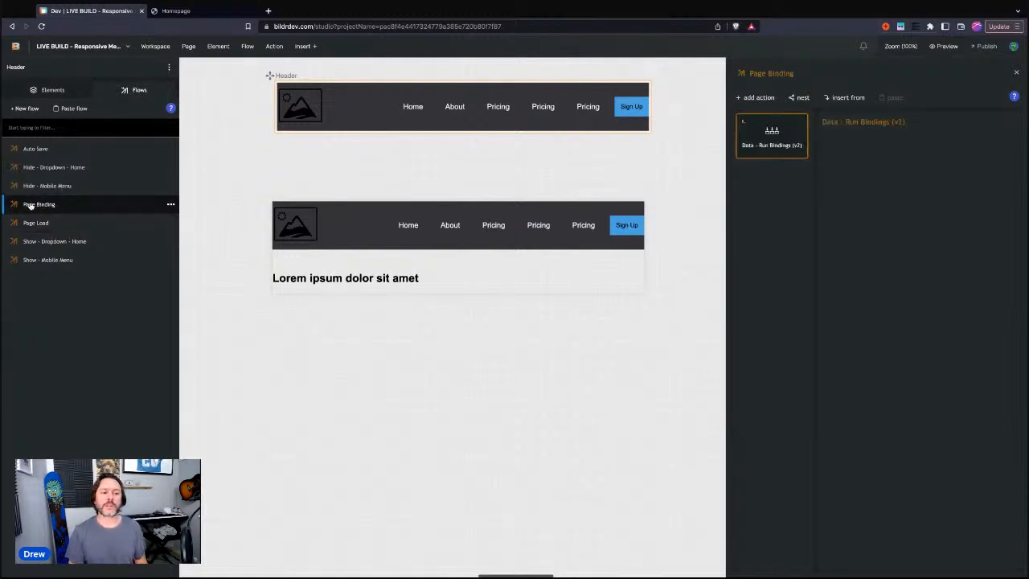
click(753, 98)
text(conditi)
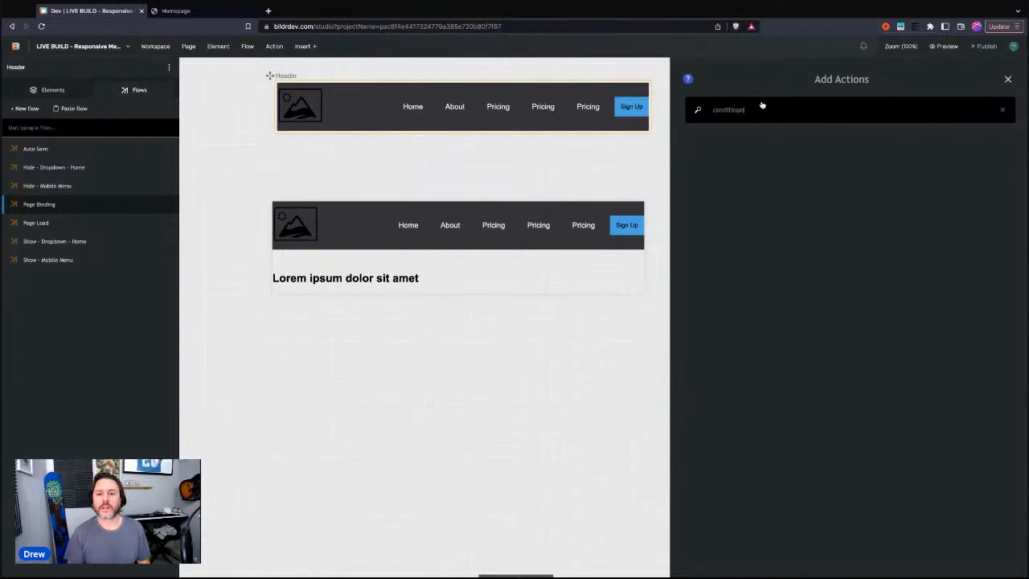
text(on)
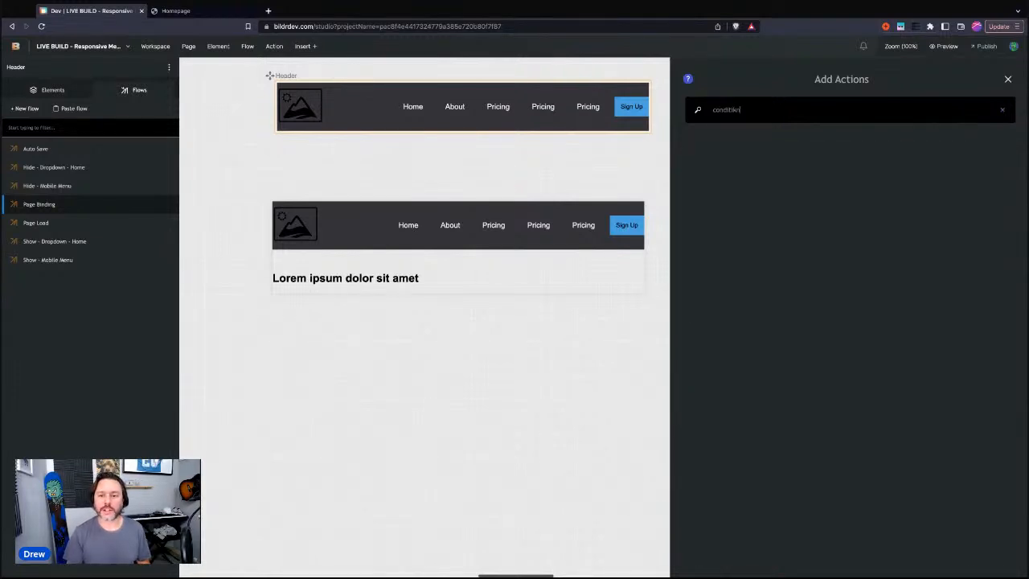
key(BackSpace)
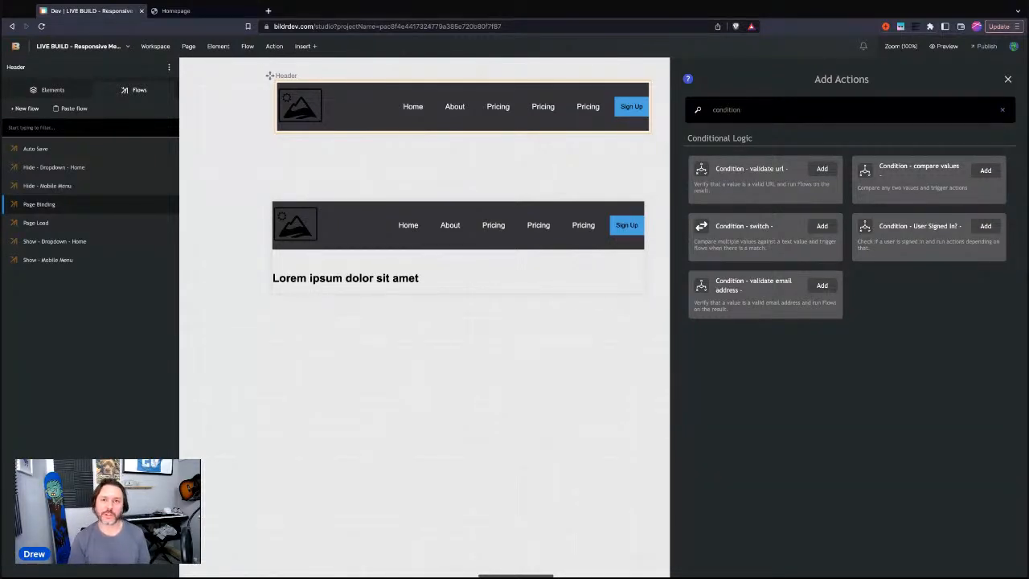
click(755, 232)
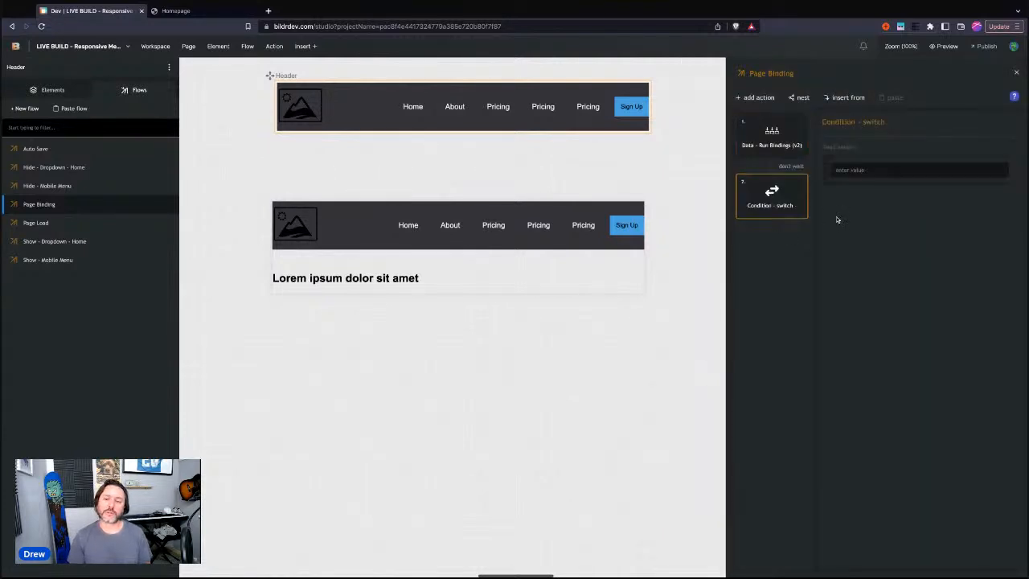
Set the switch condition's test value to the ID from Current User Info
click(850, 171)
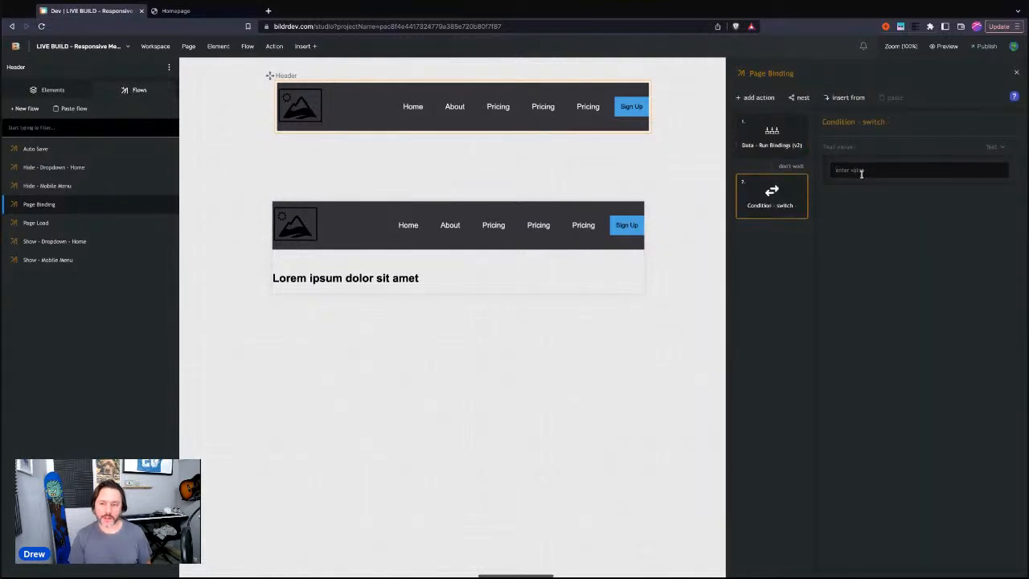
text(1)
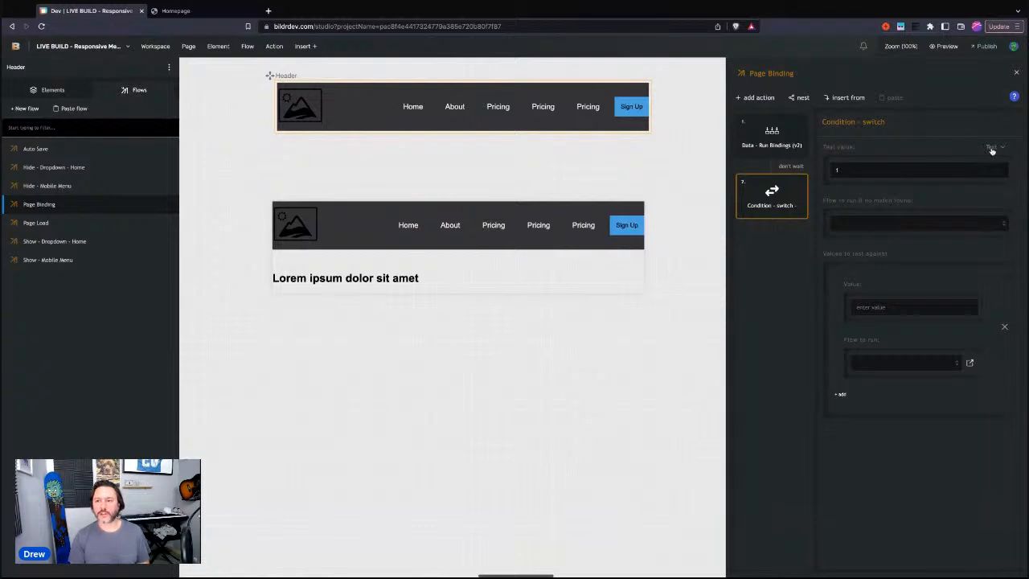
click(990, 148)
click(954, 250)
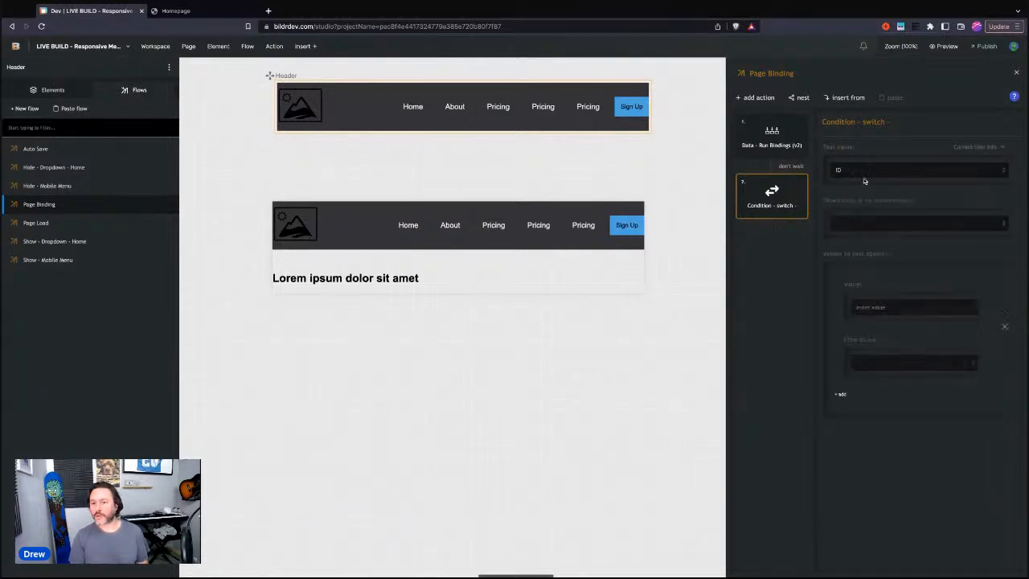
Give the switch condition the values 1 and 2 to test against, each running the Hide - Mobile Menu flow
click(869, 310)
text(1)
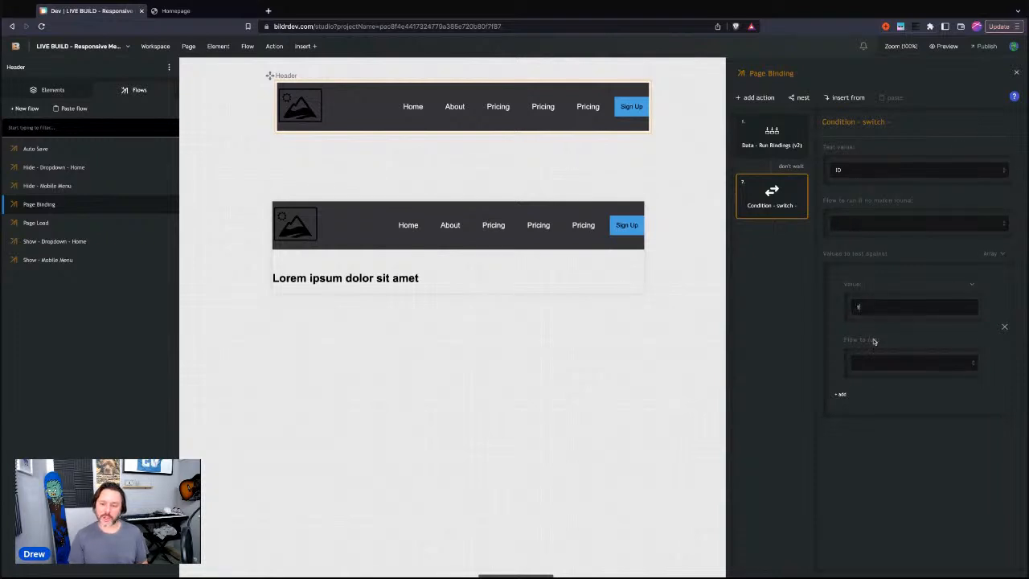
click(876, 369)
click(865, 403)
click(843, 396)
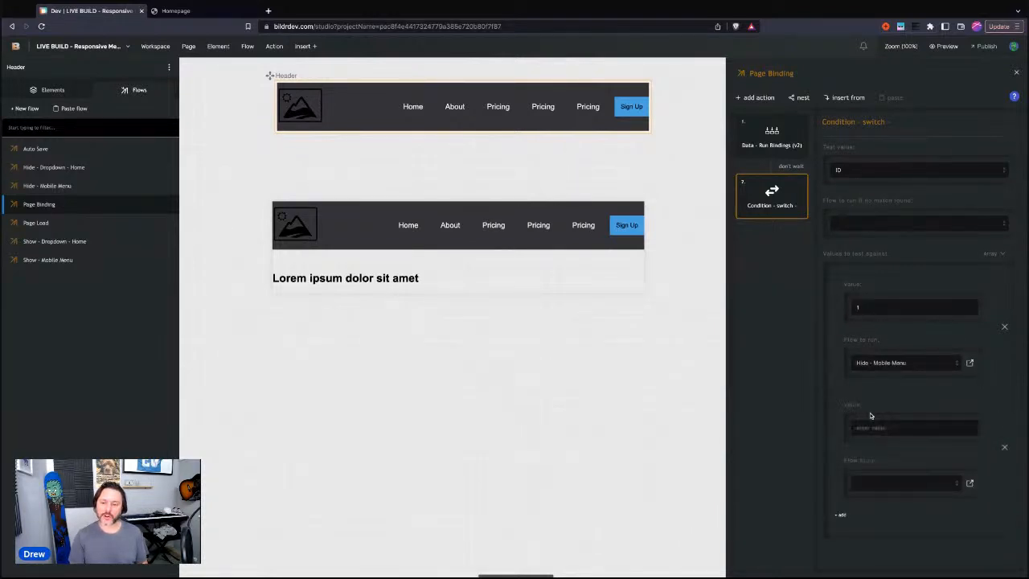
click(872, 423)
text(2)
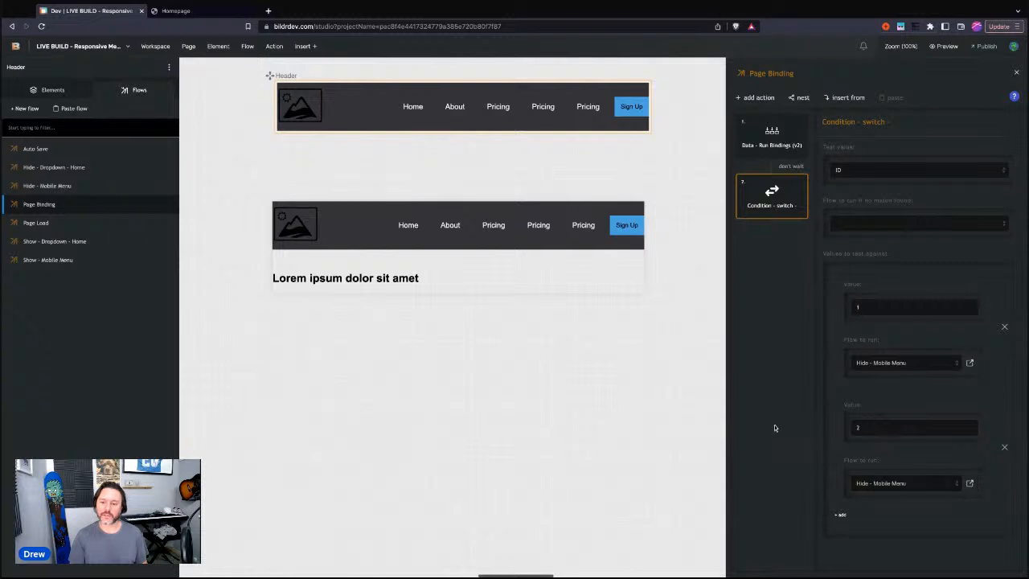
Remove both test entries from the switch condition and delete the Condition - switch action from Page Binding
click(1004, 447)
click(1004, 326)
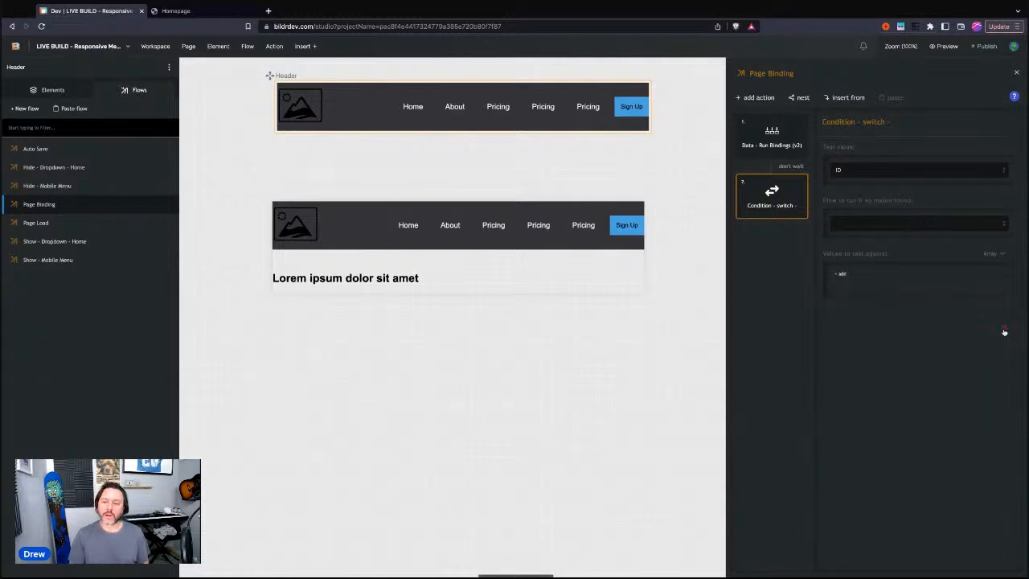
click(797, 183)
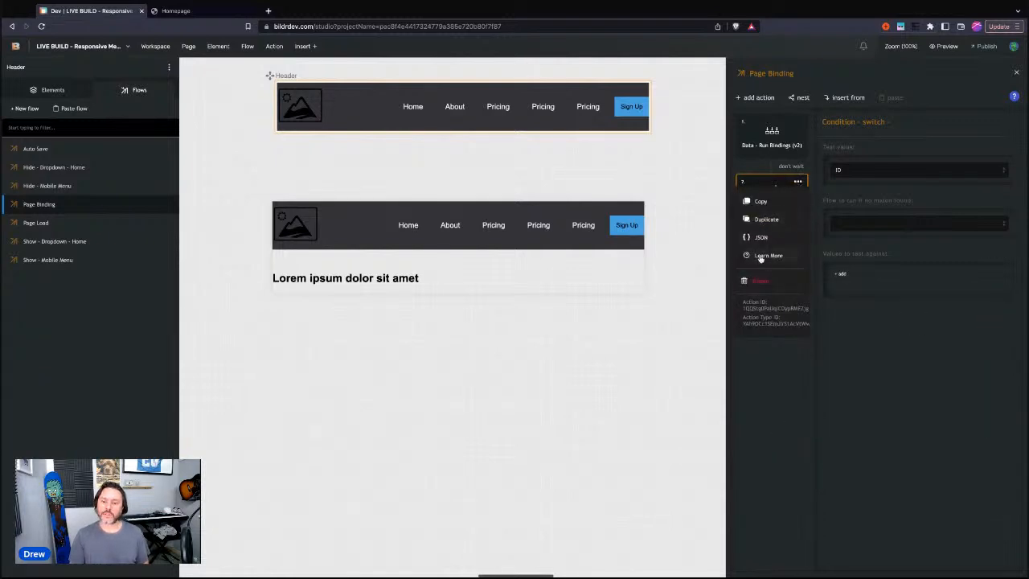
click(760, 280)
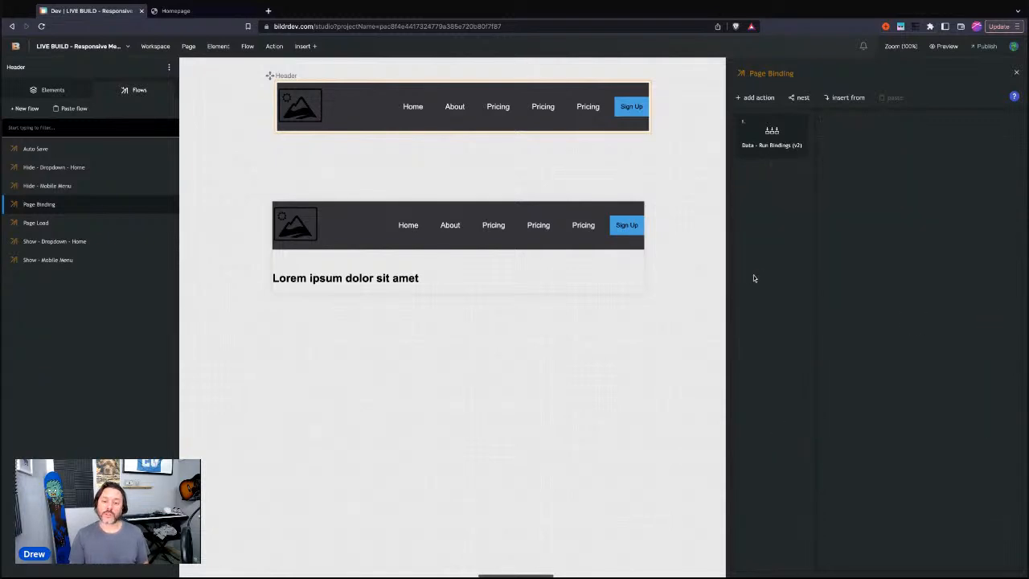
Add a Condition - compare values action to the Page Binding flow
click(758, 98)
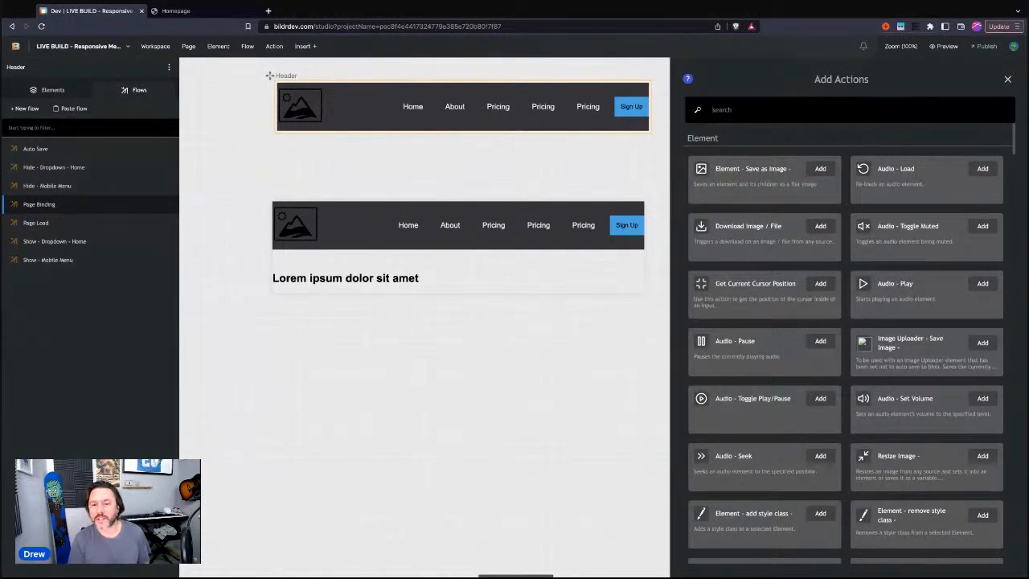
text(condition)
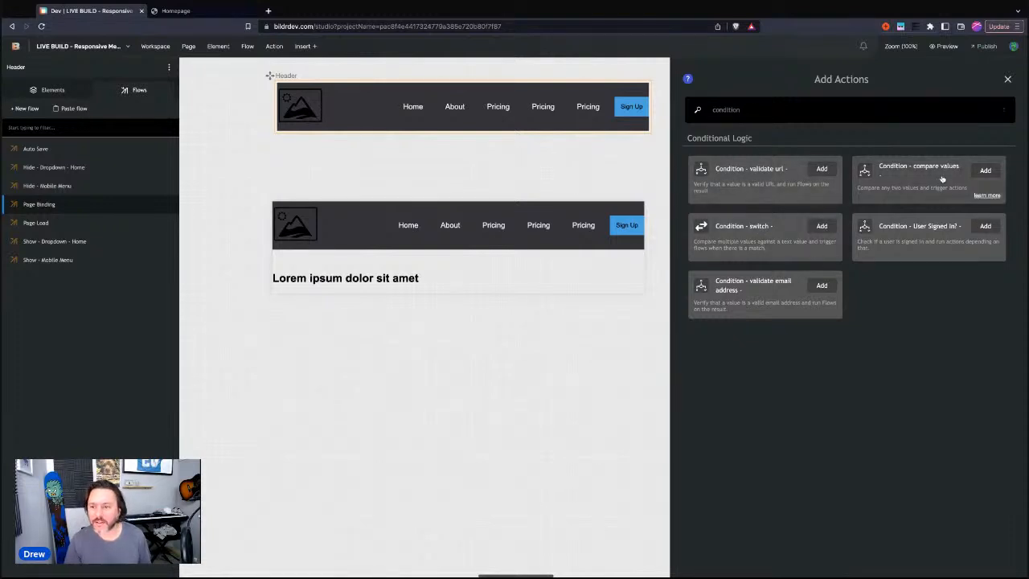
key(Escape)
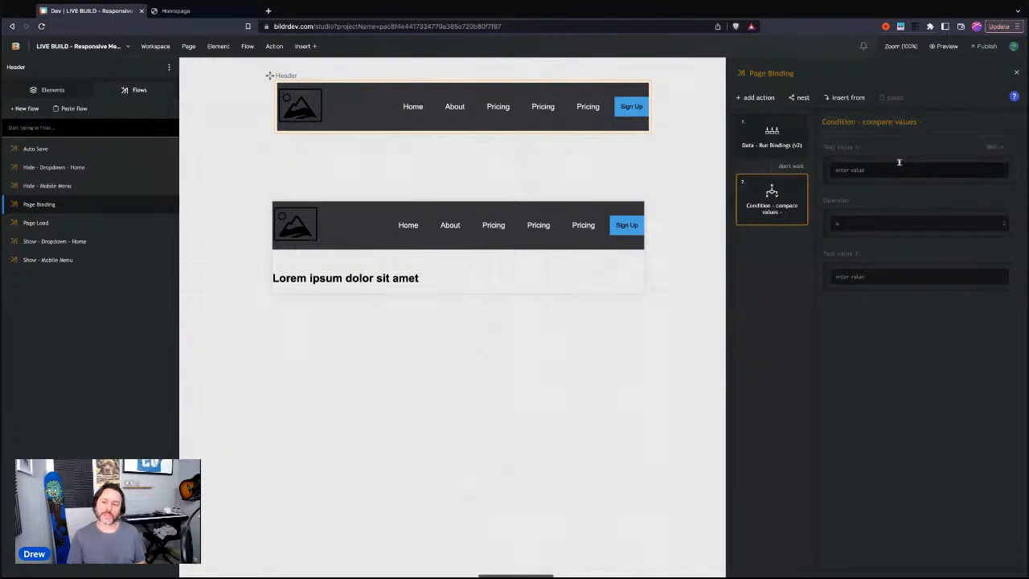
Compare the ID from Current User Info with admin, running Hide - Mobile Menu if true and Page Binding if false
click(991, 146)
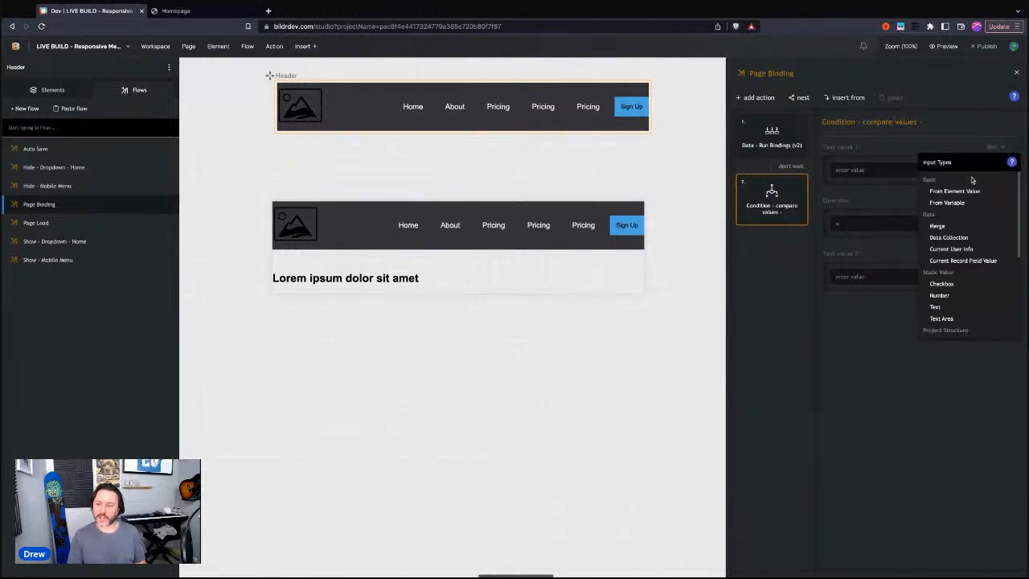
click(950, 249)
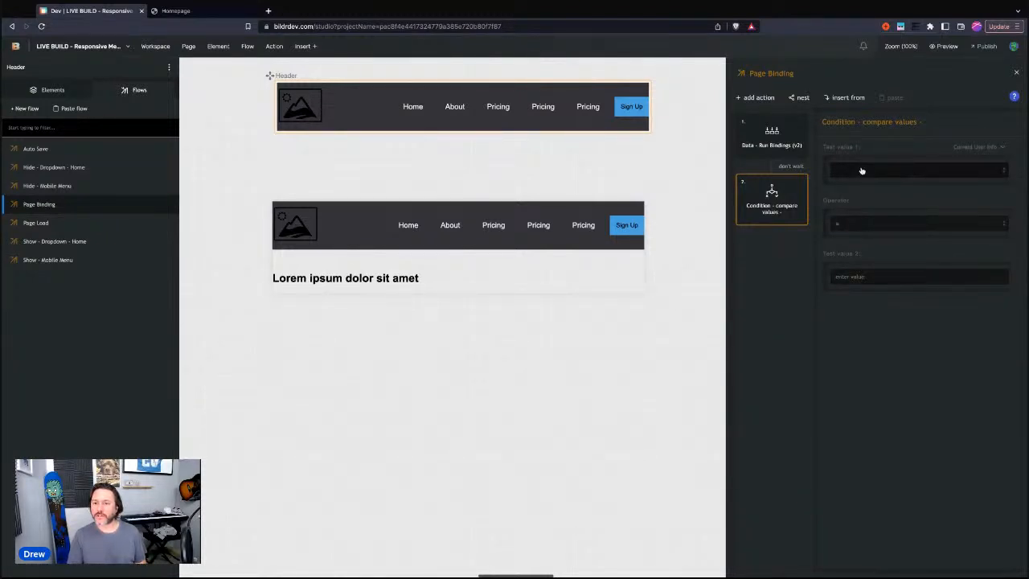
click(861, 170)
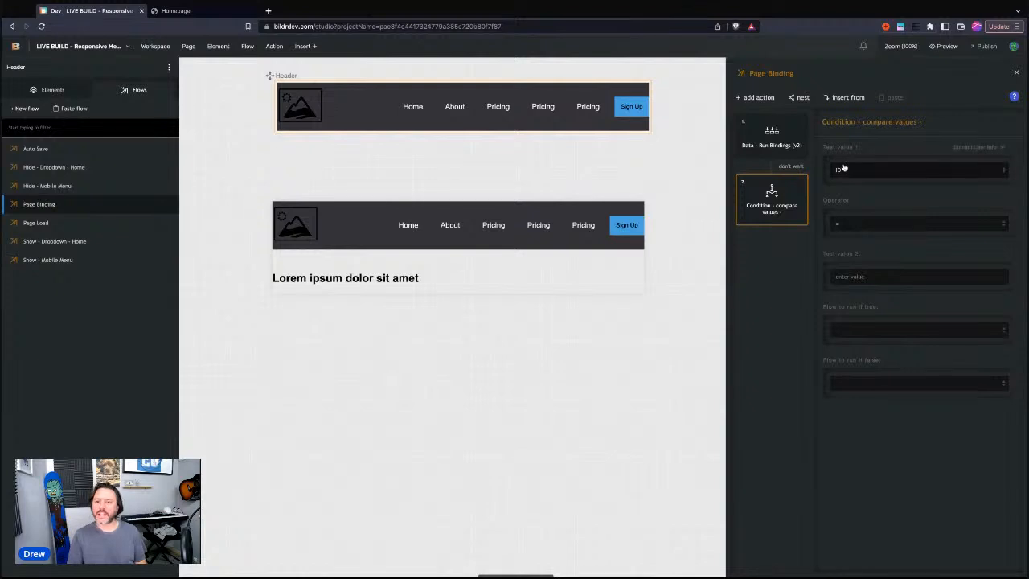
click(844, 276)
text(admin)
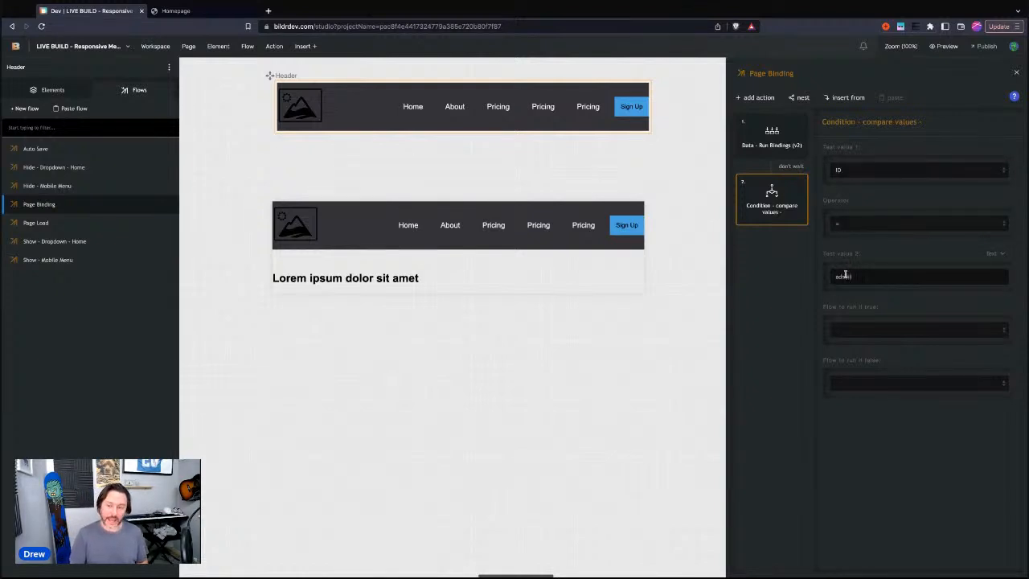
click(852, 332)
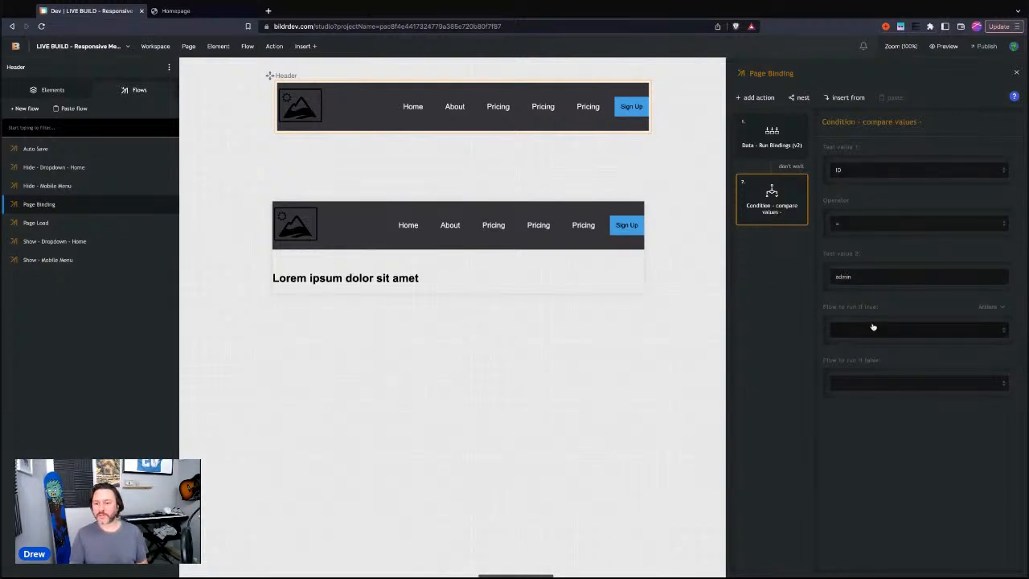
click(874, 389)
click(826, 400)
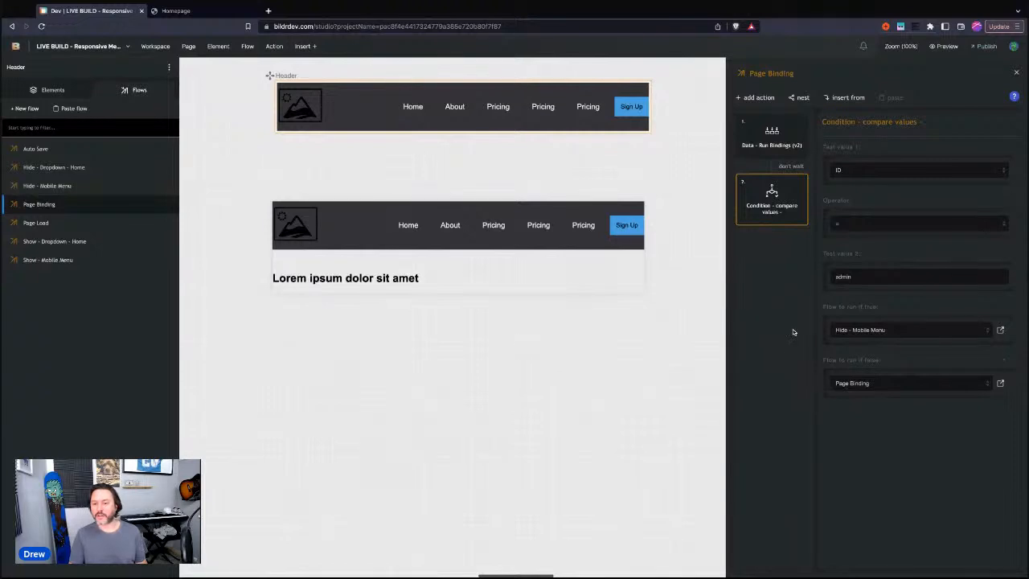
Delete the Condition - compare values action from the Page Binding flow
click(798, 182)
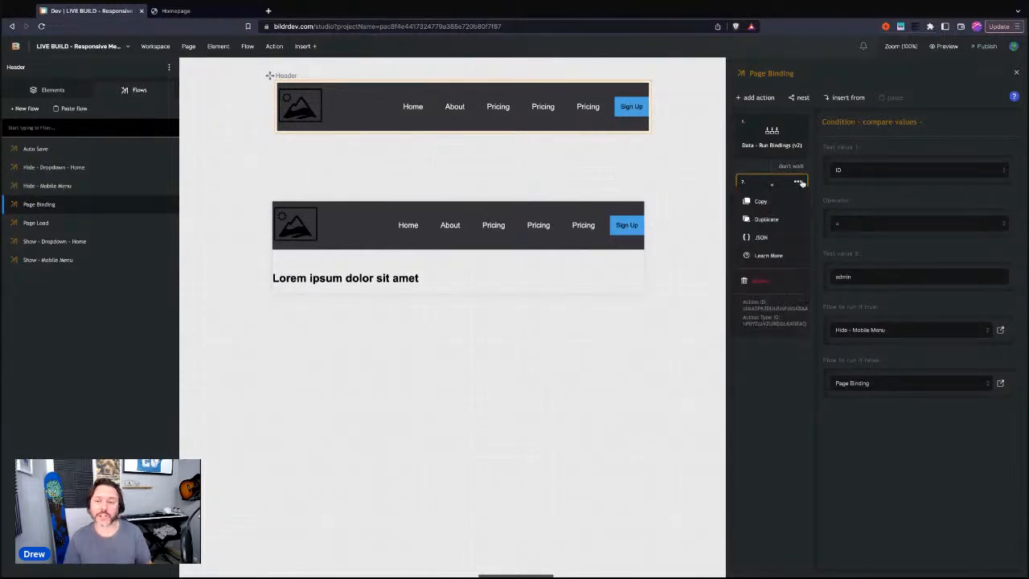
click(768, 282)
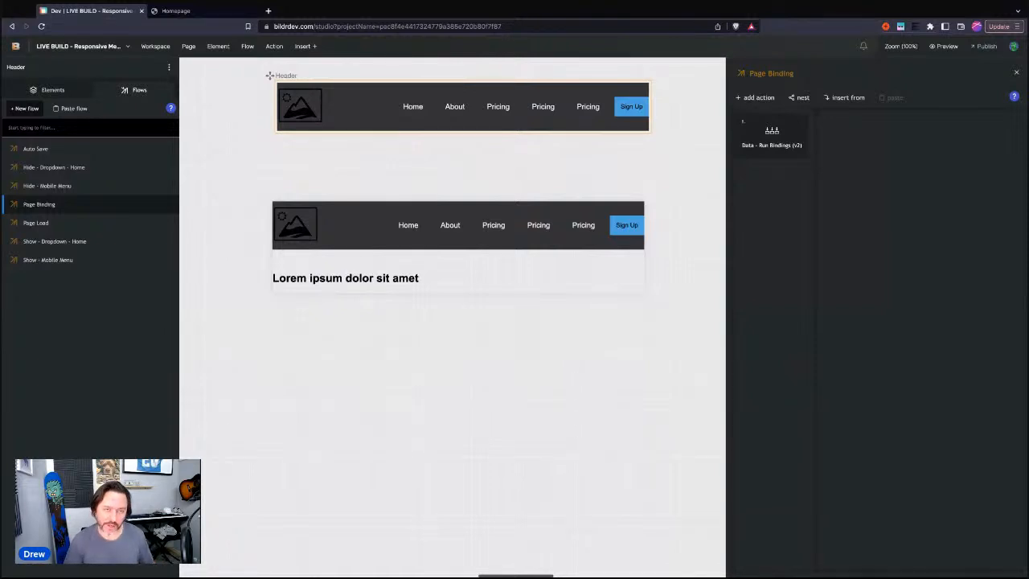
Create a new flow named Set State - Admin
click(25, 109)
text(Set)
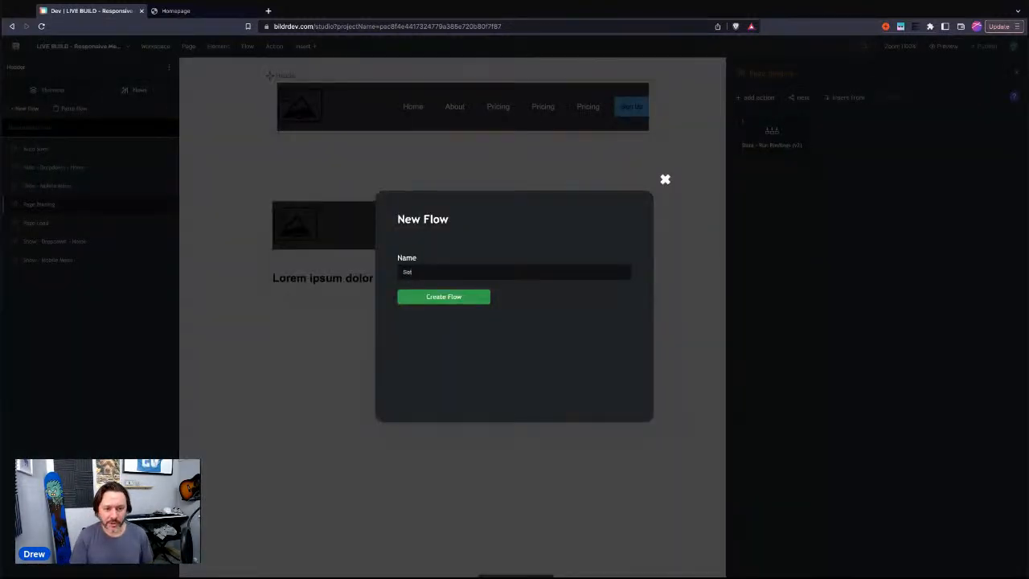
text( State - Admin)
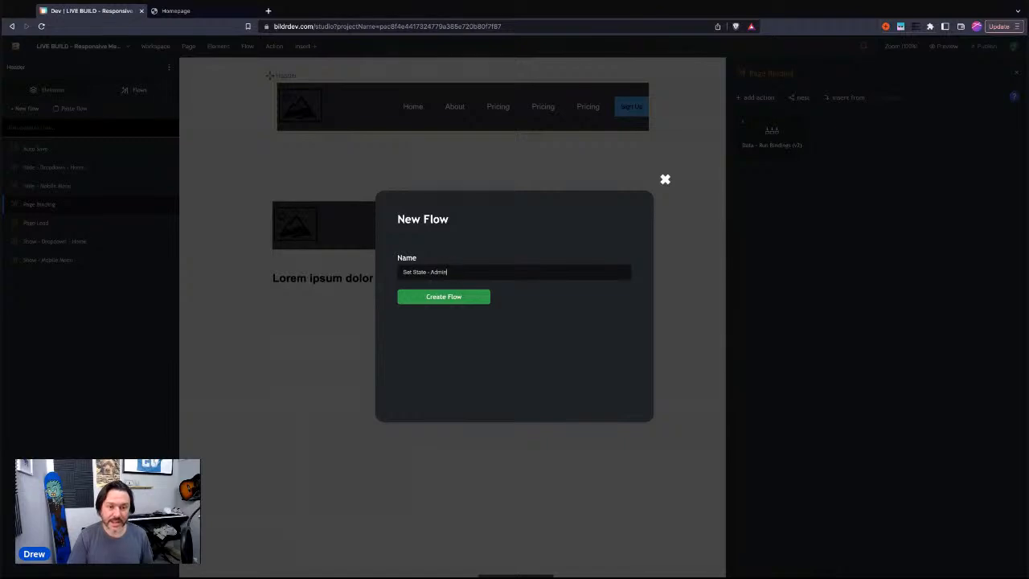
key(Return)
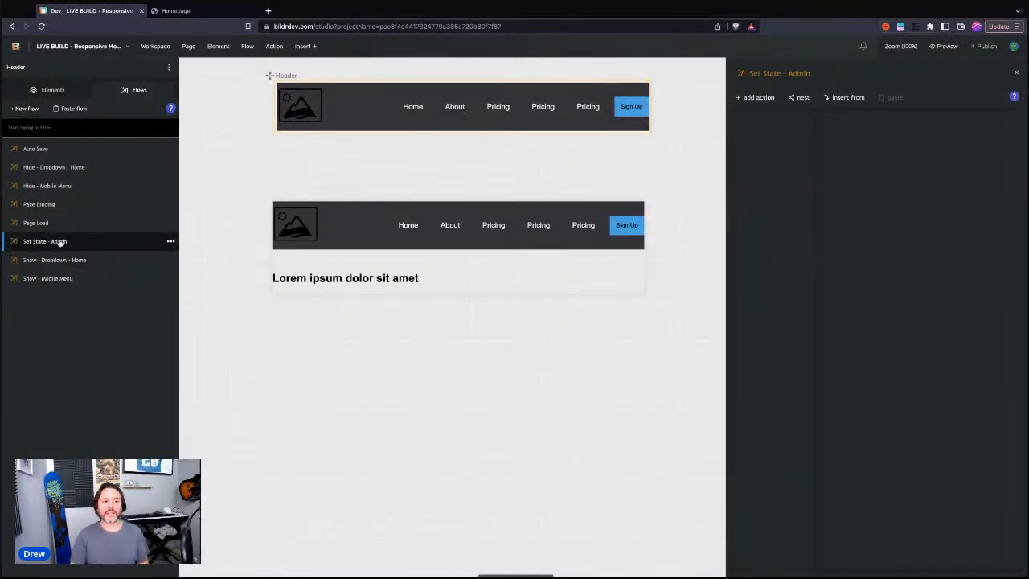
click(754, 97)
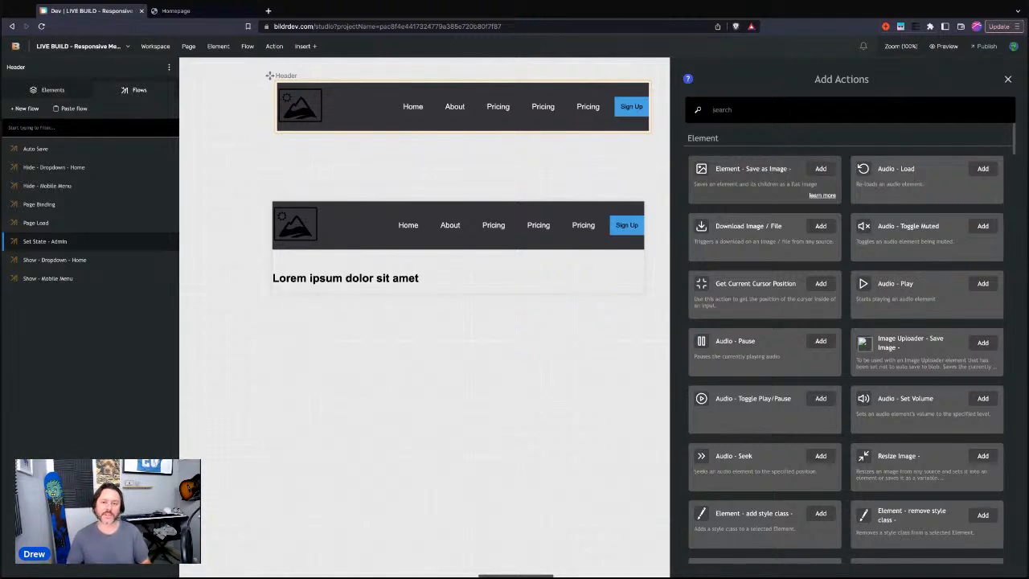
click(1007, 79)
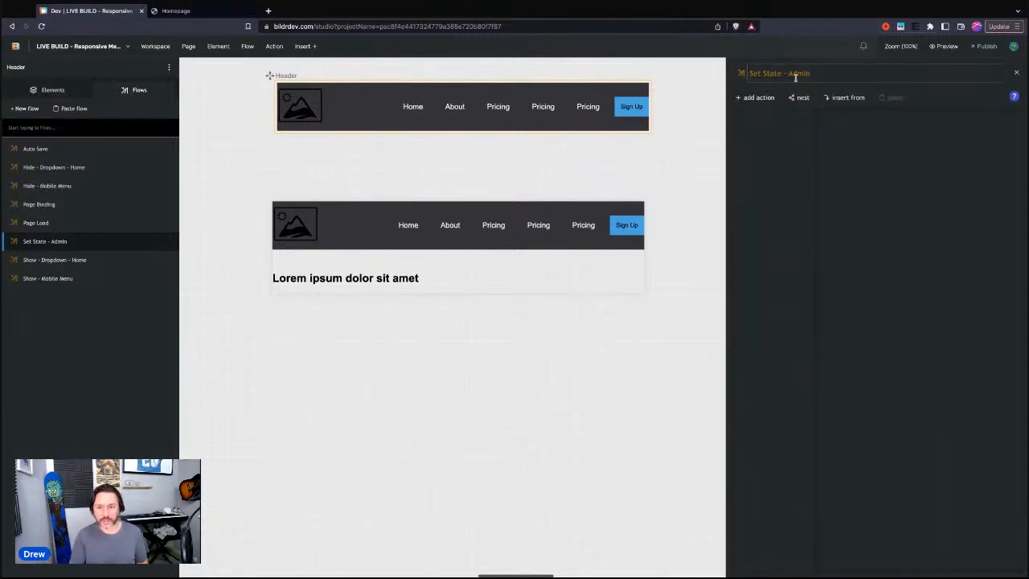
Delete the Set State - Admin flow
mouse_move(97, 242)
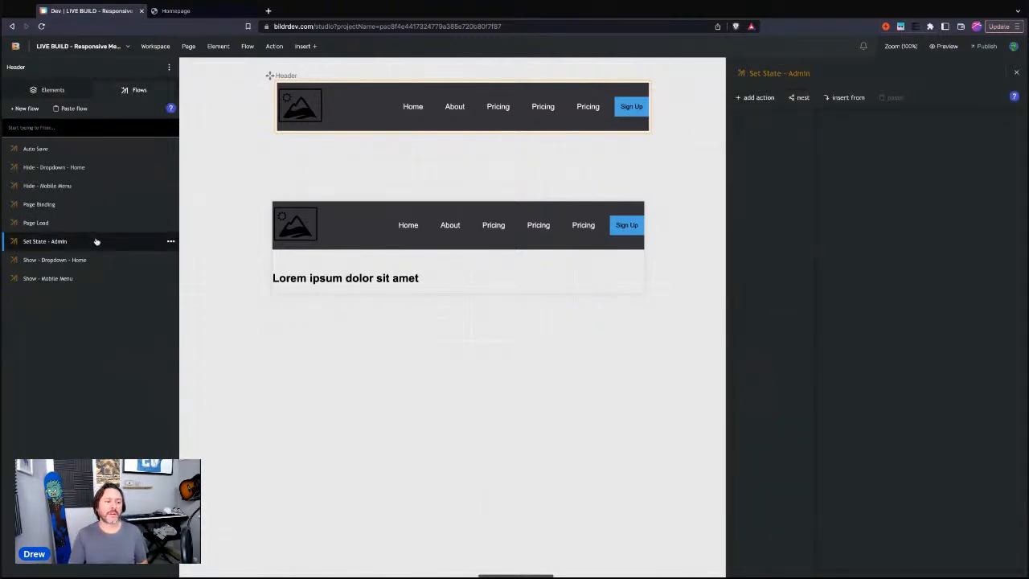
click(170, 243)
click(132, 312)
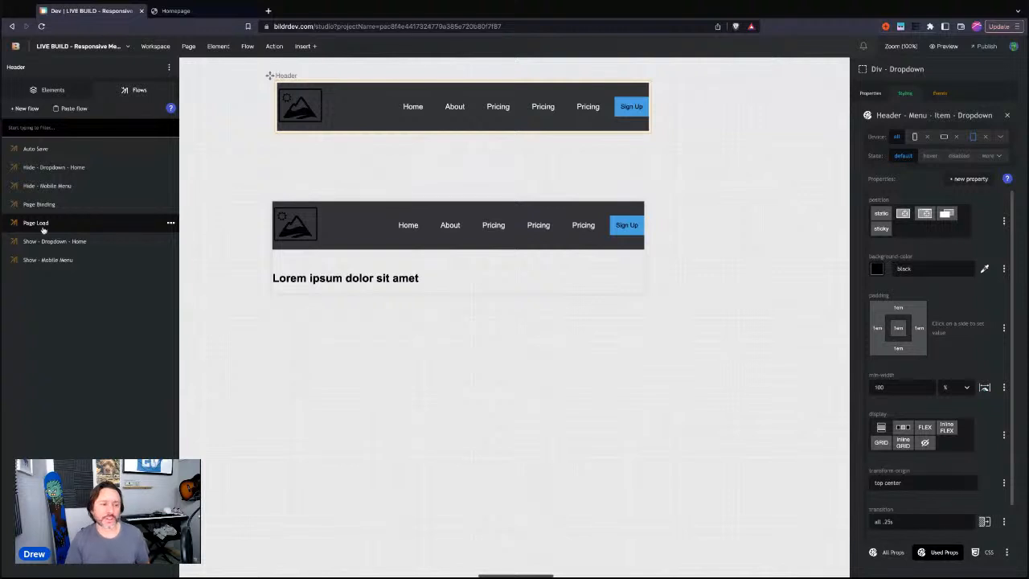
Add a Condition - User Signed In? action to the Page Binding flow, and delete it again
click(53, 204)
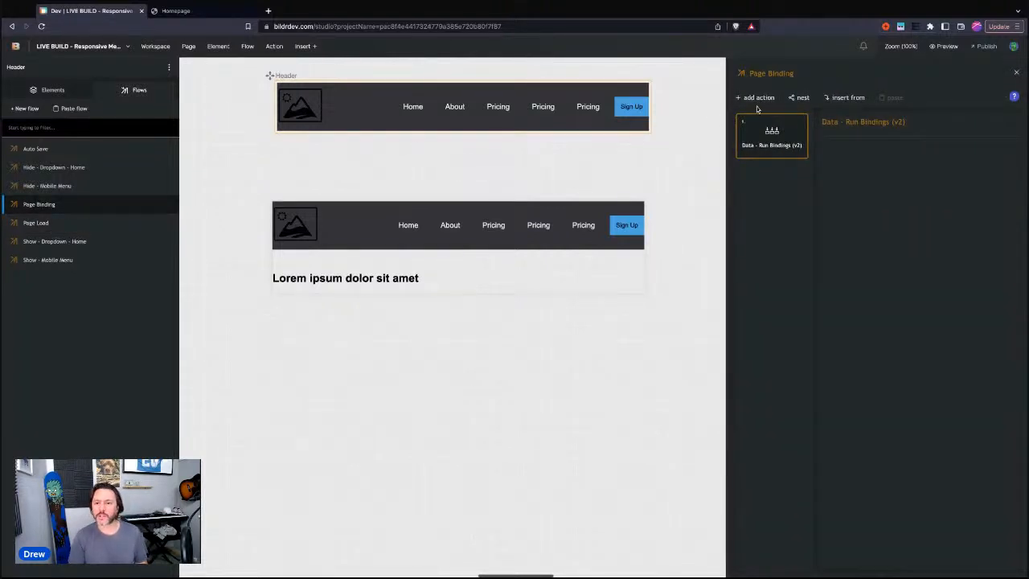
click(758, 97)
text(condit)
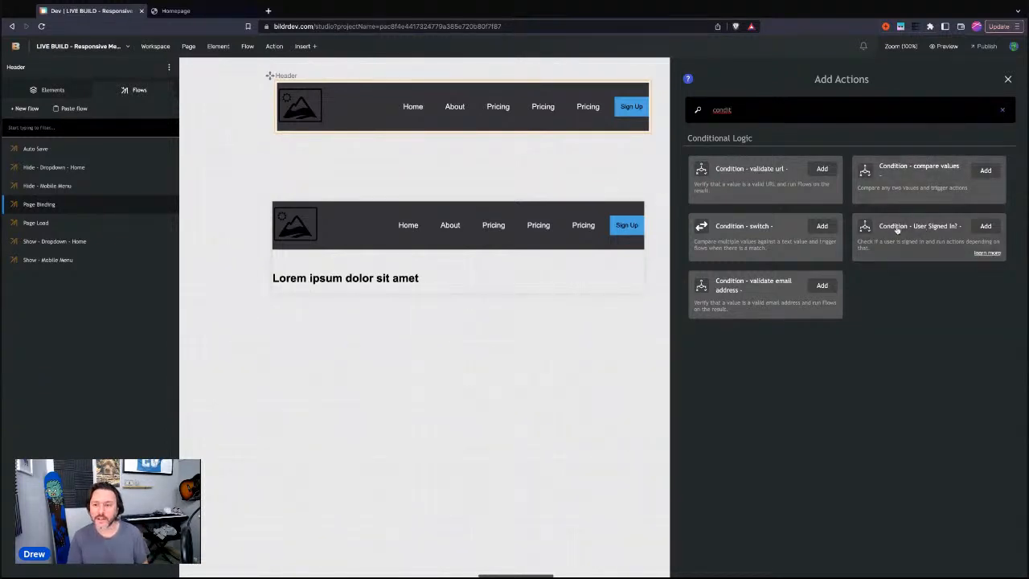
key(Escape)
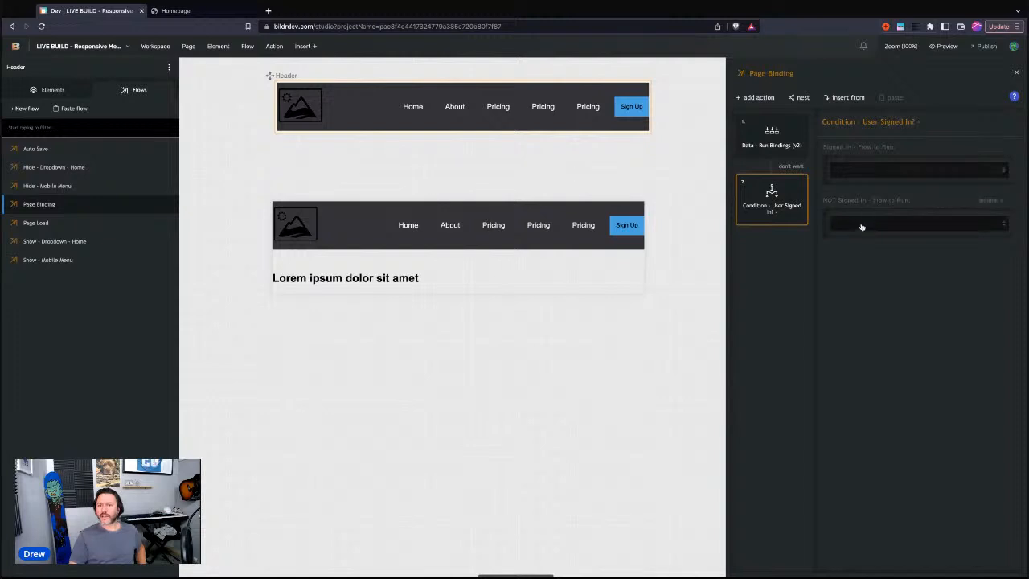
click(797, 181)
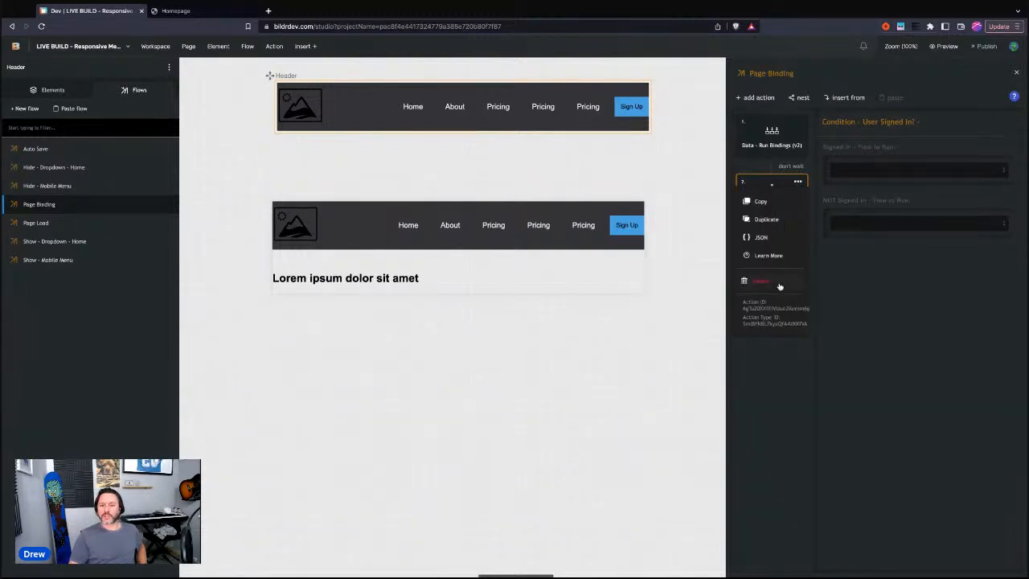
click(779, 285)
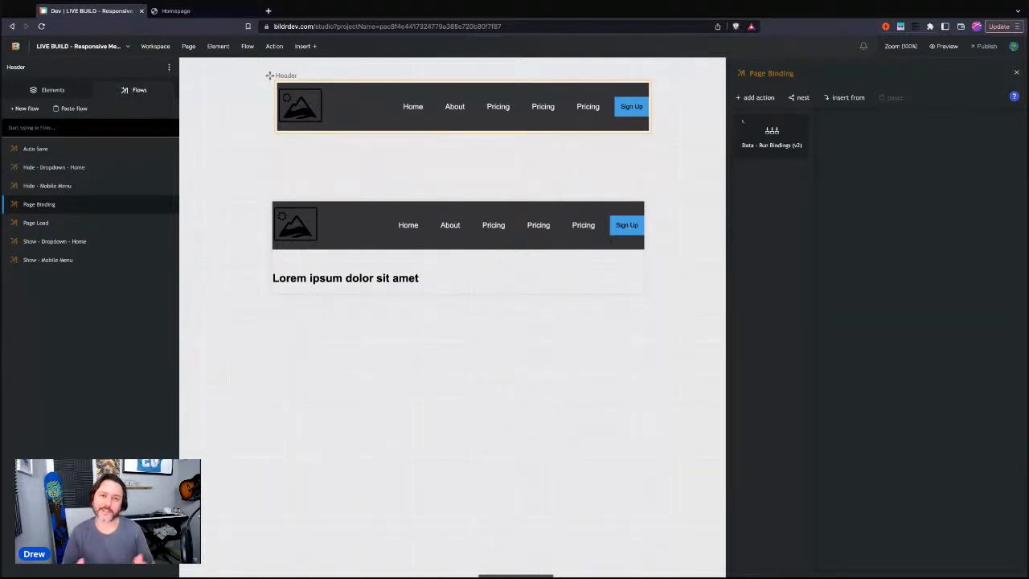
Check the header on the live Homepage, and inspect the styling of Header, Div - Header Outer and Div - Menu in the studio
scroll(651, 191, up, 1)
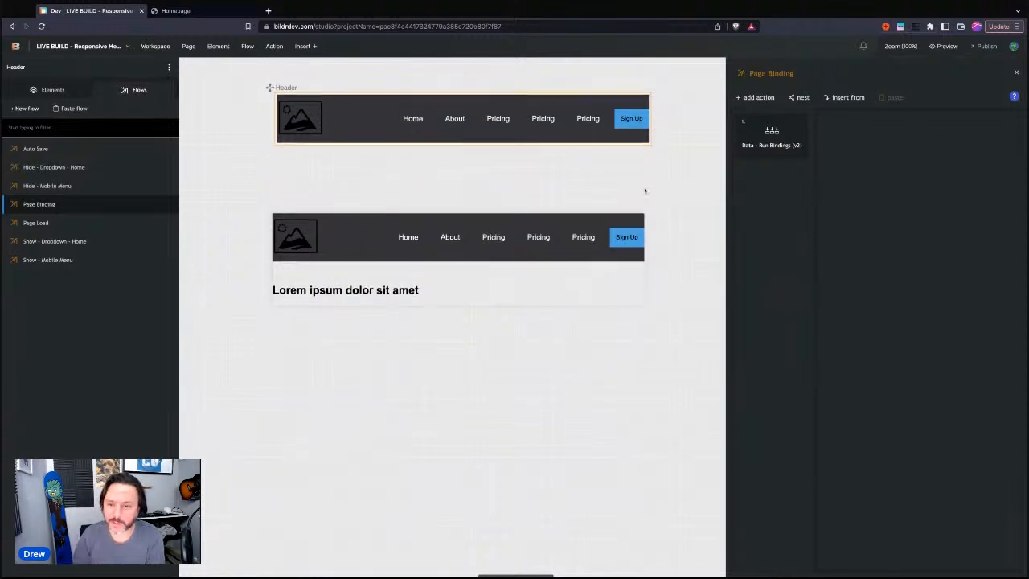
click(193, 12)
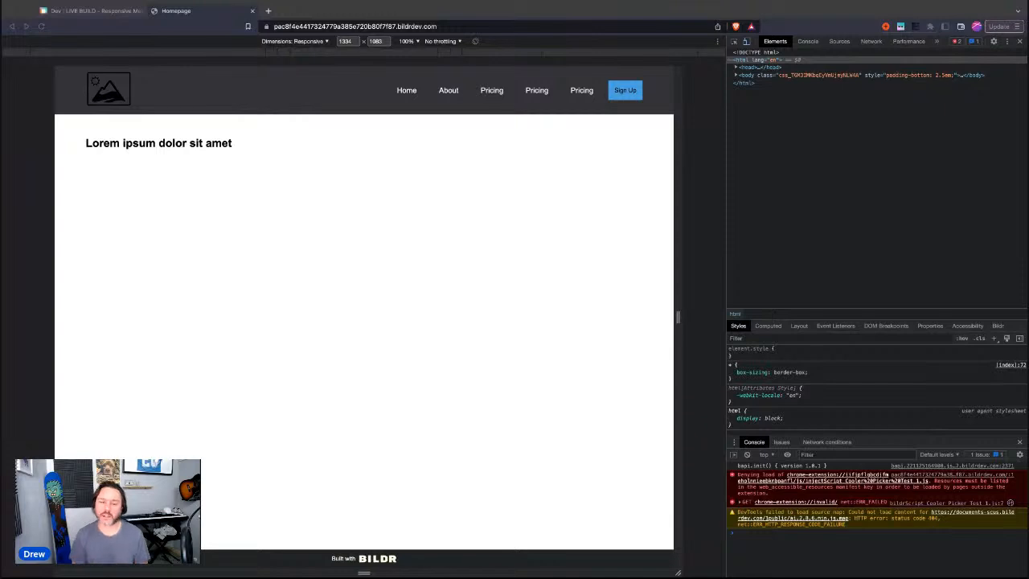
click(141, 195)
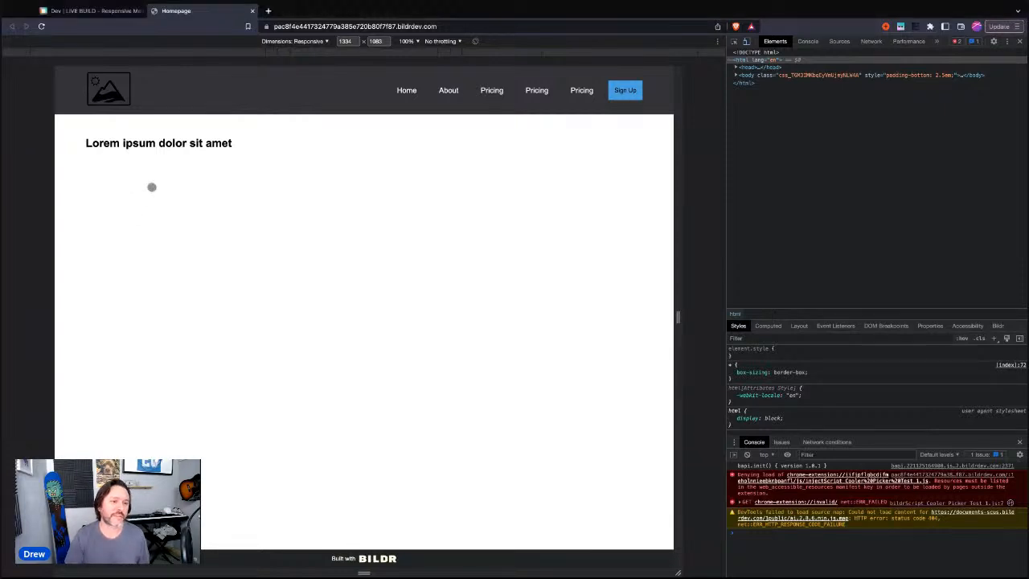
click(77, 15)
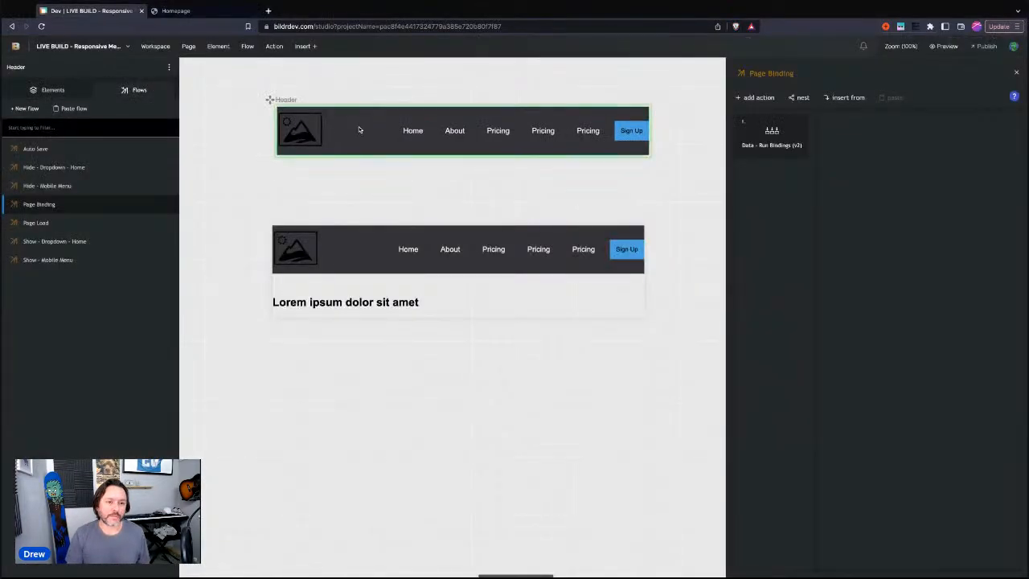
click(52, 89)
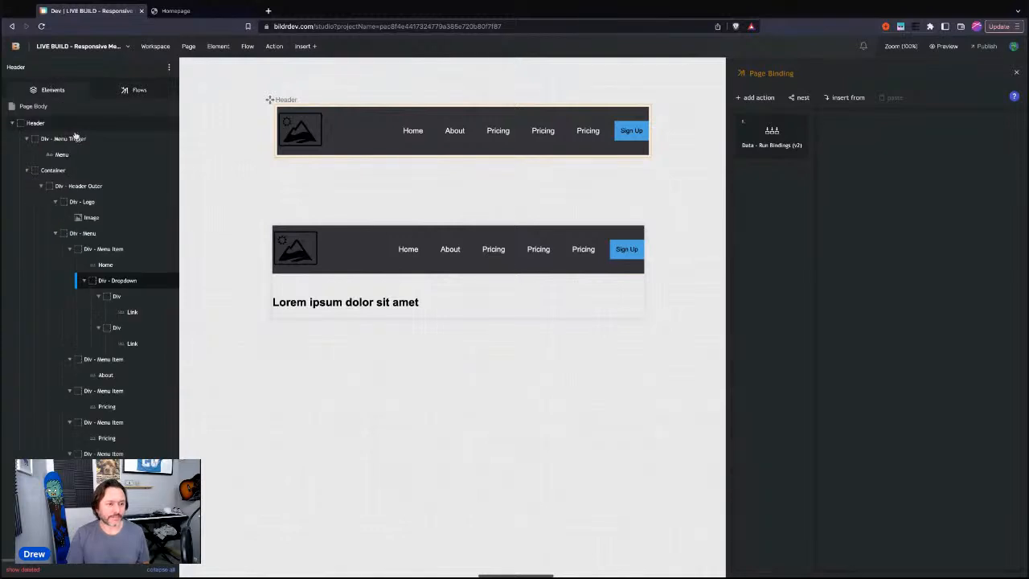
click(36, 123)
click(36, 124)
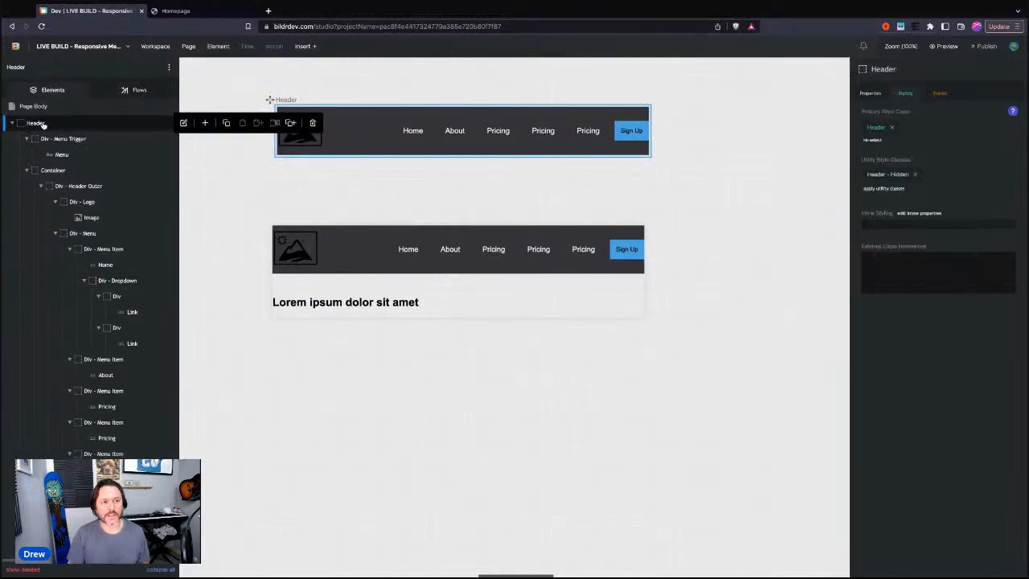
click(83, 187)
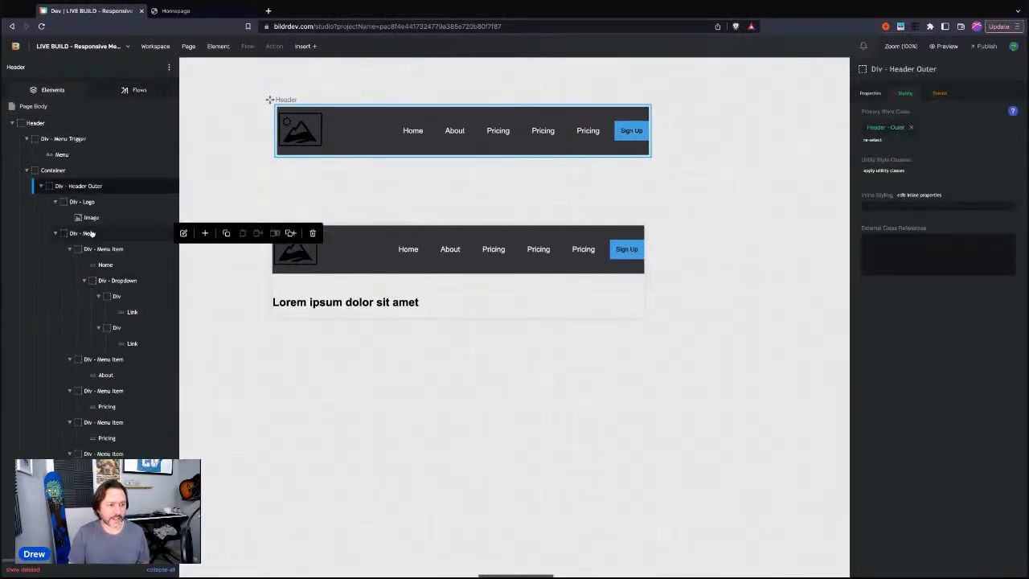
click(81, 233)
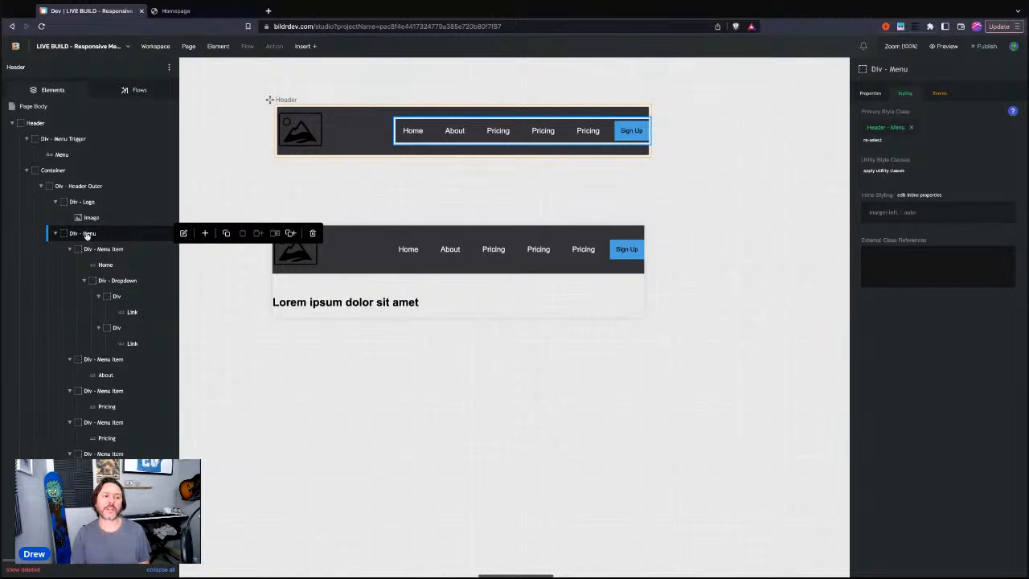
Add an Open page into container (v2) action to the Page Binding flow
click(127, 91)
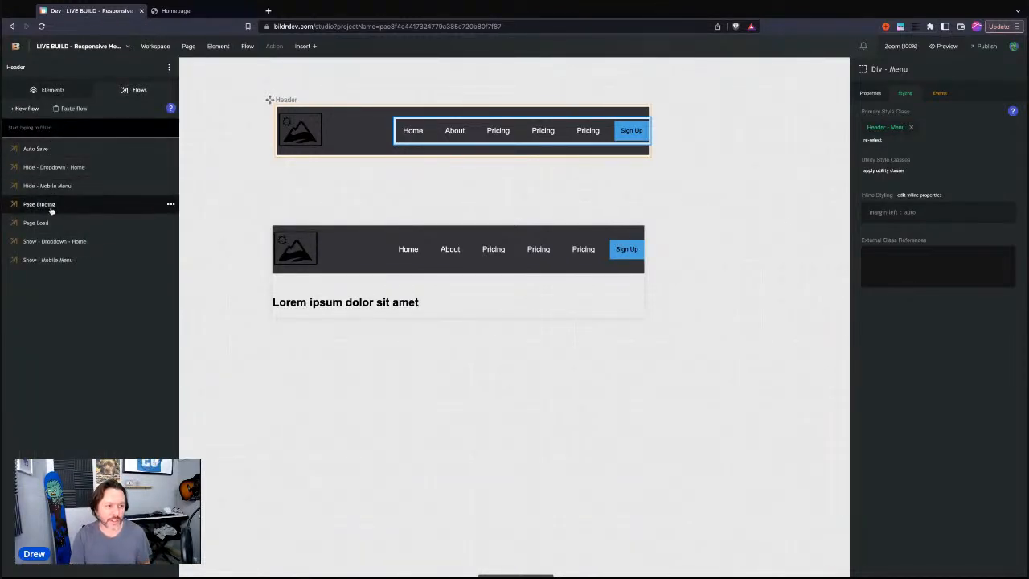
click(49, 206)
click(763, 103)
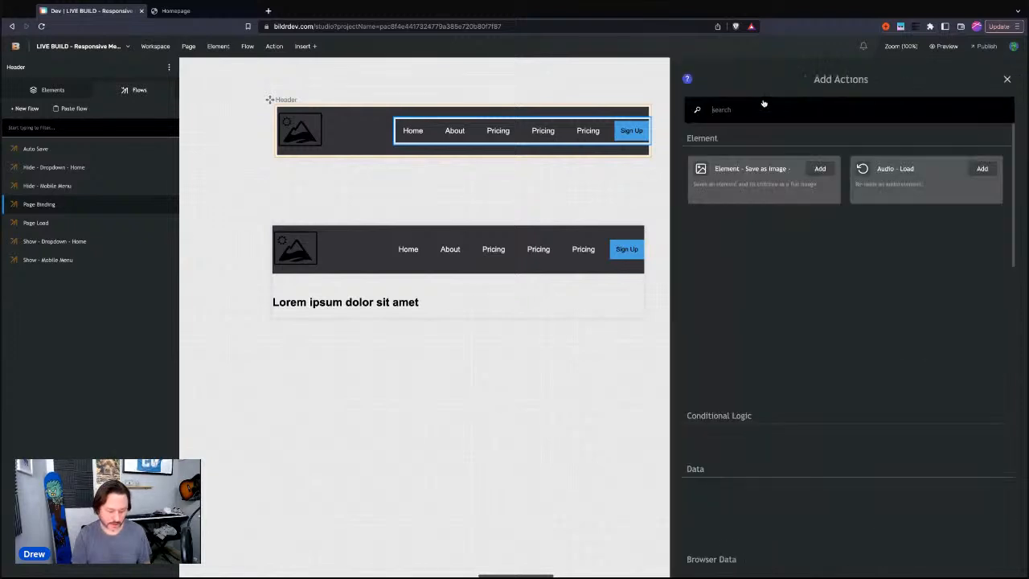
text(load page)
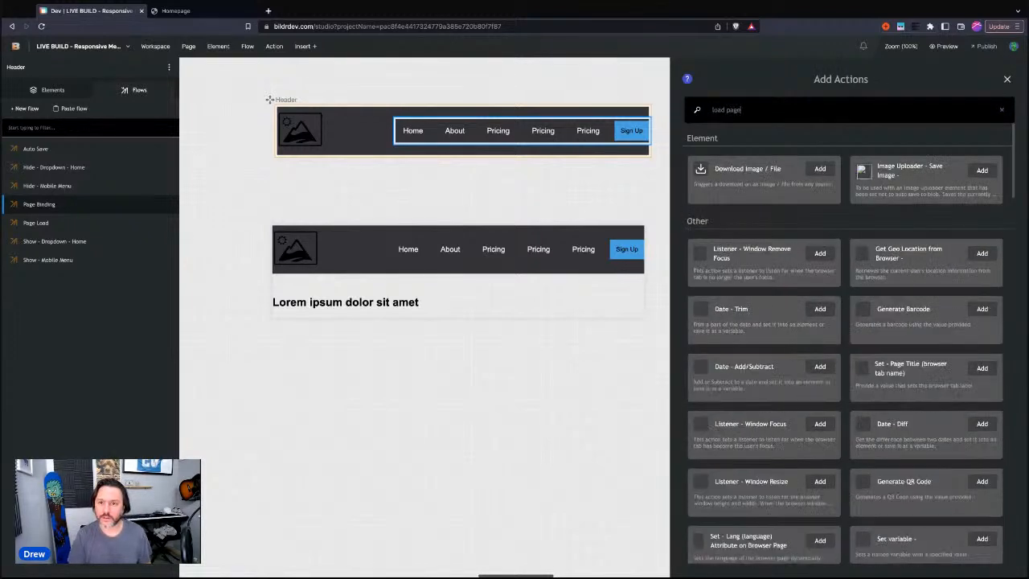
triple_click(762, 113)
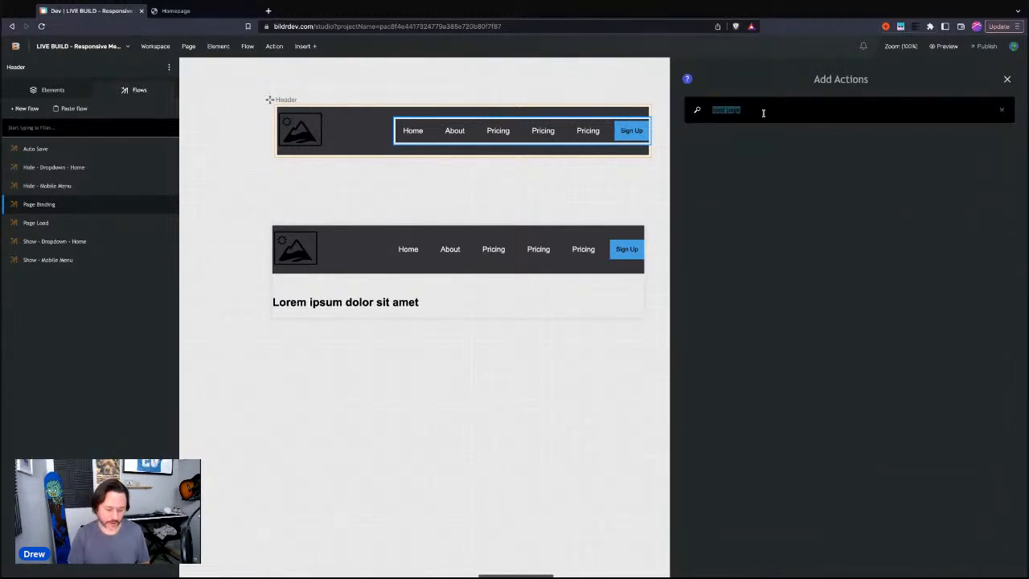
text(open page)
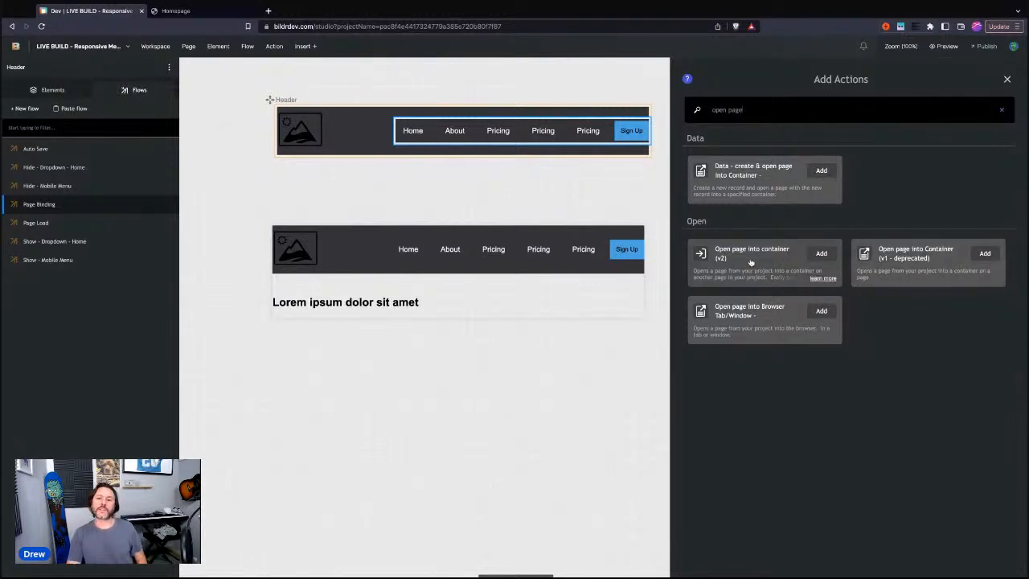
key(Escape)
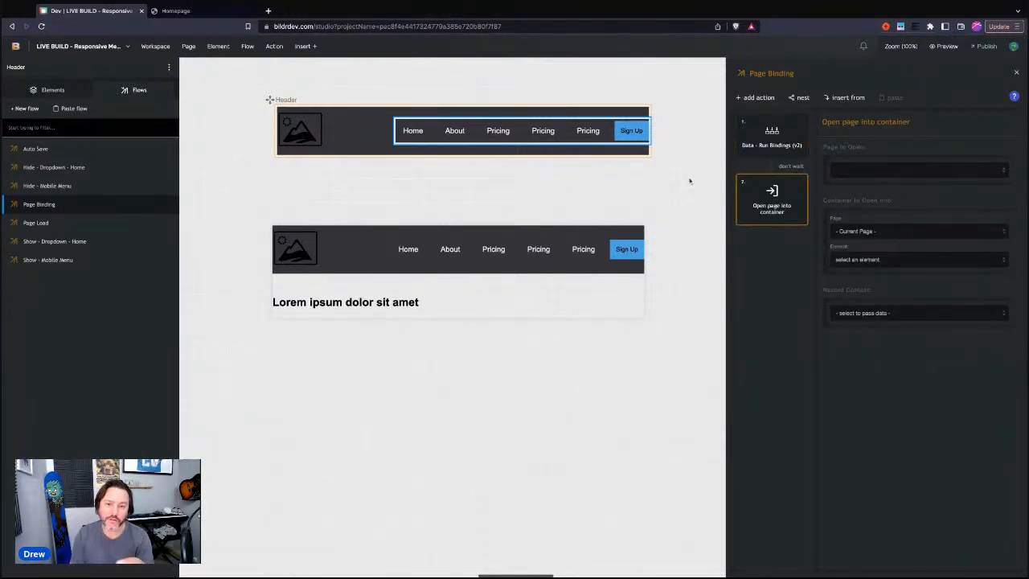
Inspect the styling of the Div - Header Outer and Div - Menu elements on the Header page
click(51, 89)
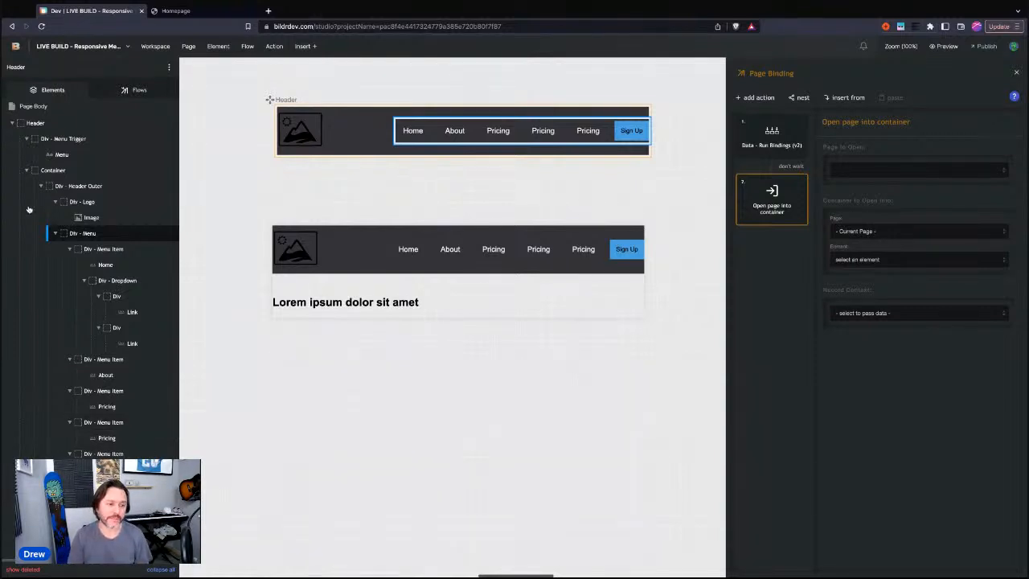
click(79, 186)
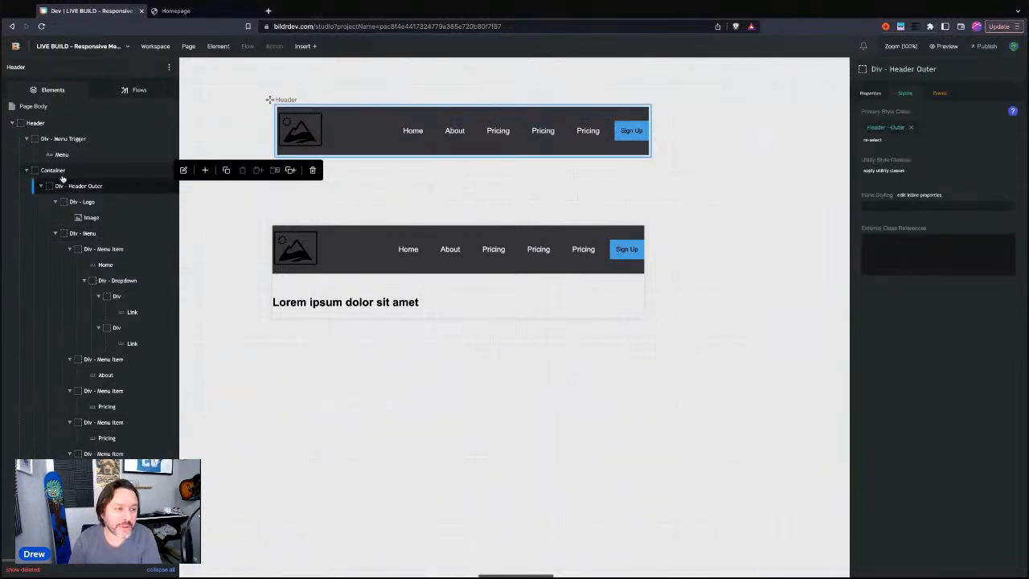
click(84, 233)
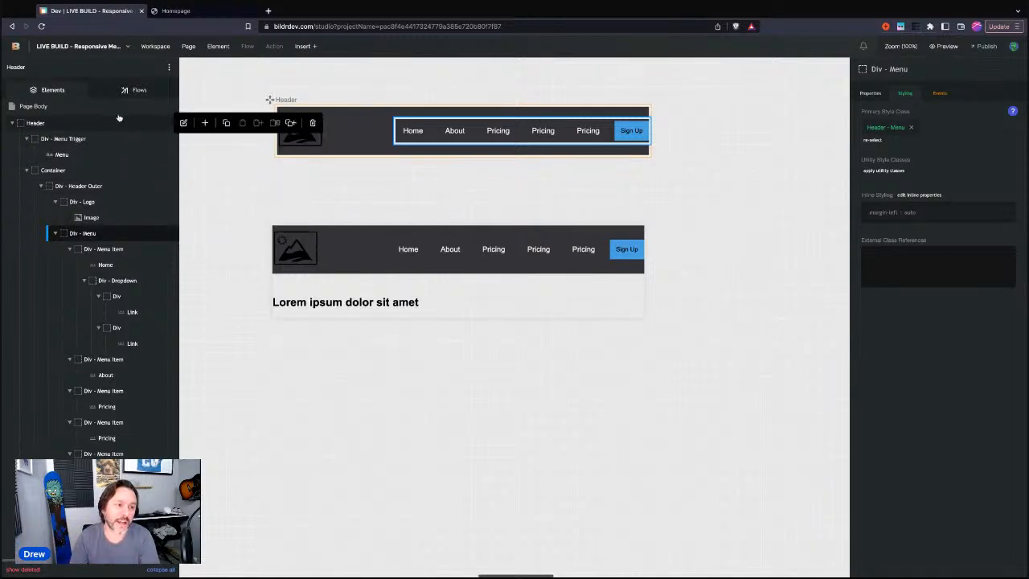
Delete the Open page into container action from the Page Binding flow
click(128, 90)
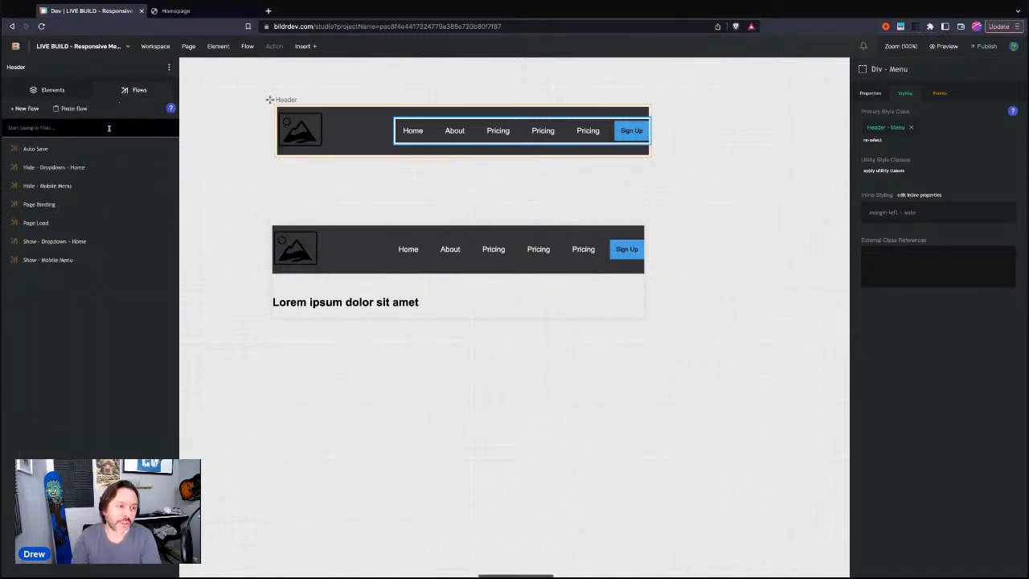
click(48, 204)
click(802, 182)
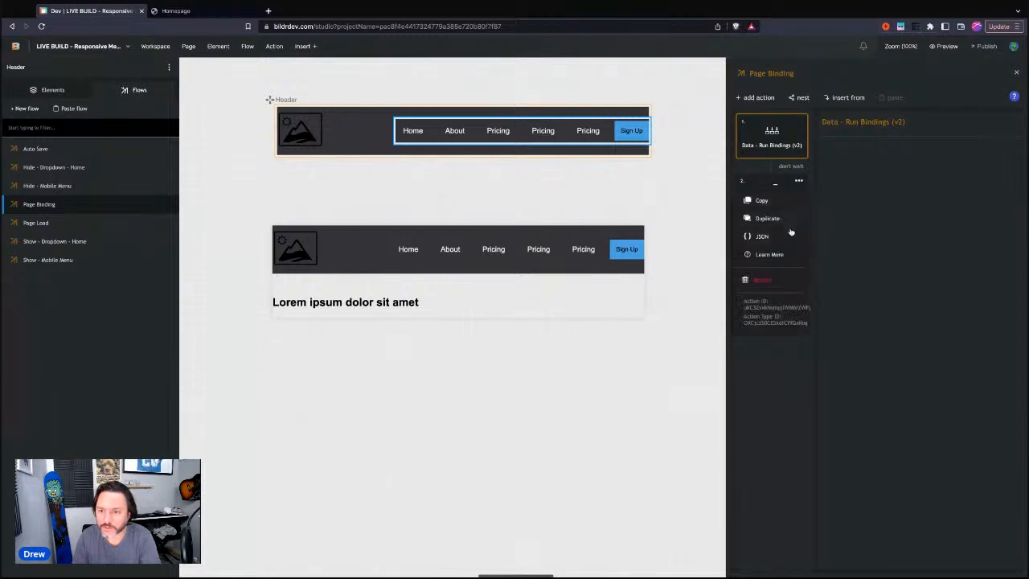
click(802, 181)
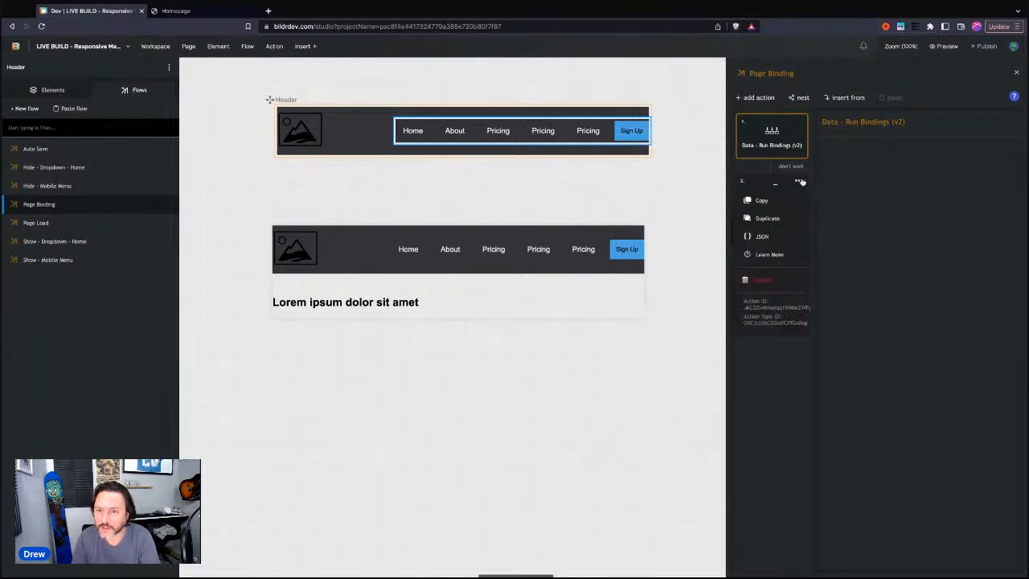
click(773, 284)
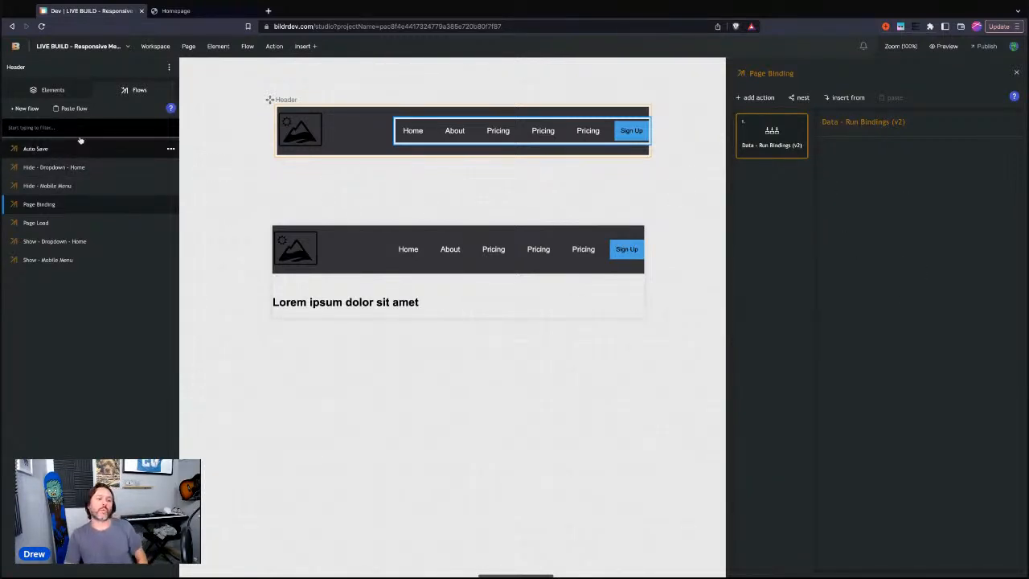
Open the Header page's properties and review its flow, authentication and export settings
scroll(643, 149, right, 3)
scroll(643, 149, right, 1)
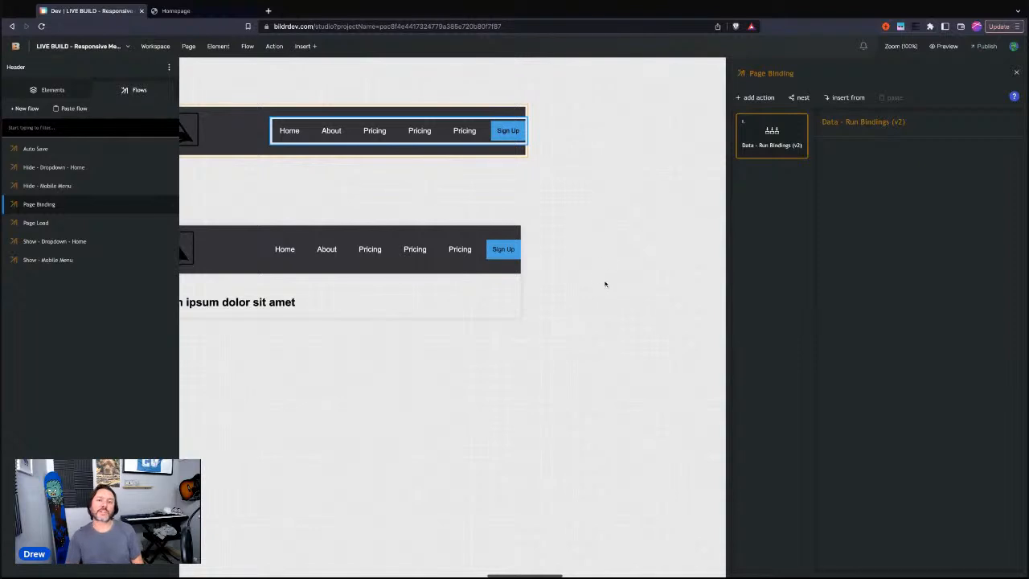
click(246, 136)
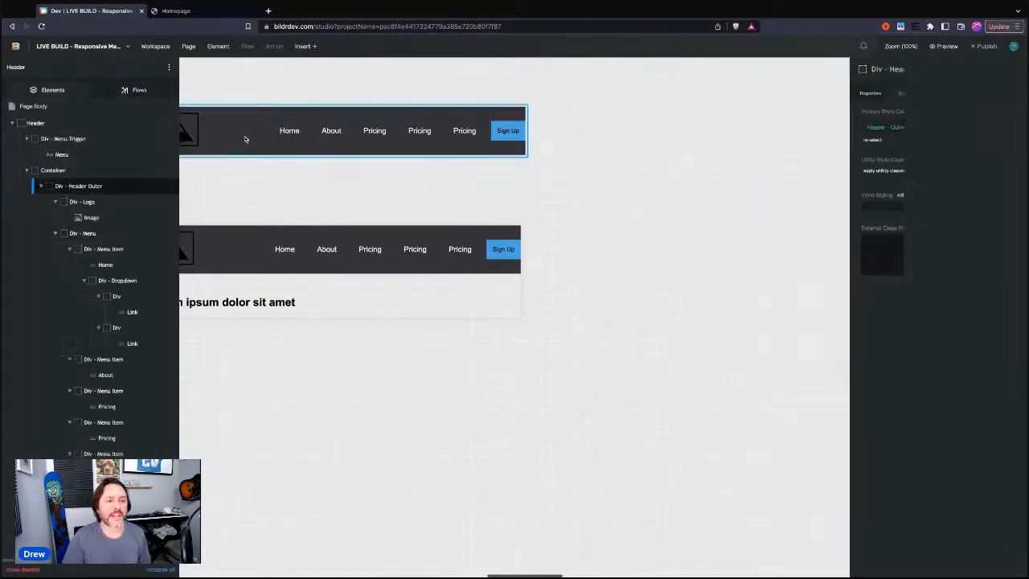
click(169, 68)
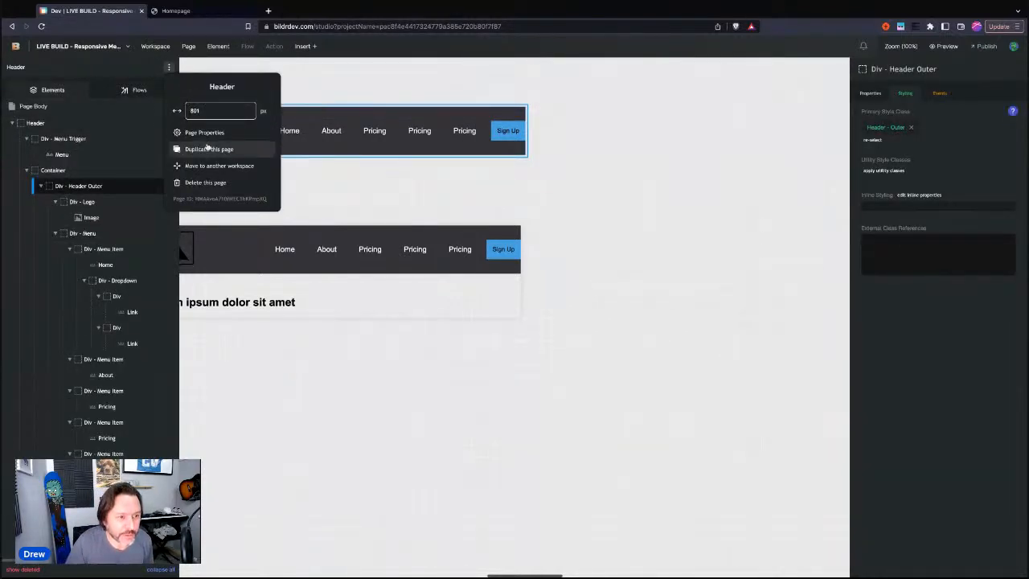
click(208, 133)
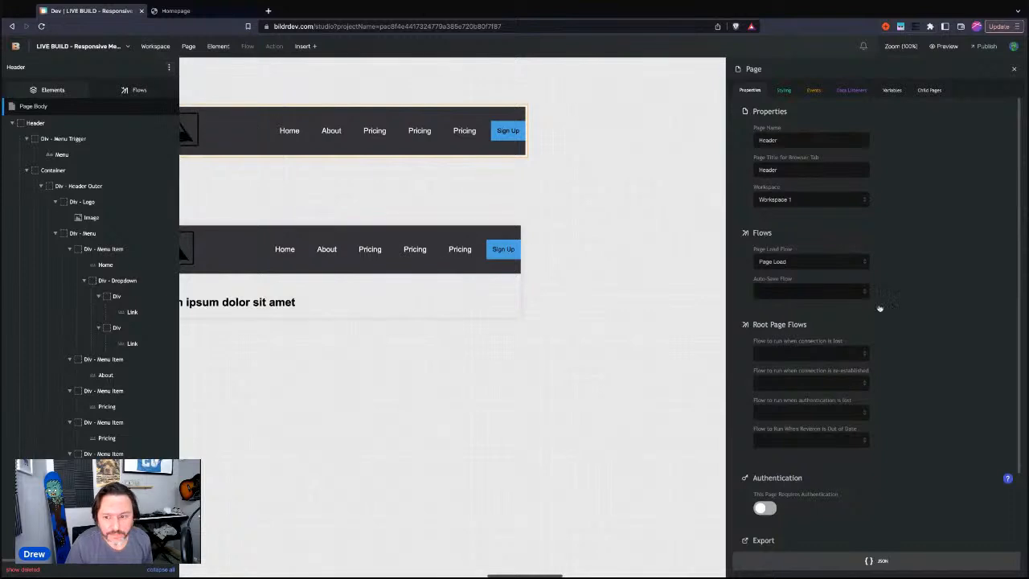
scroll(945, 302, down, 2)
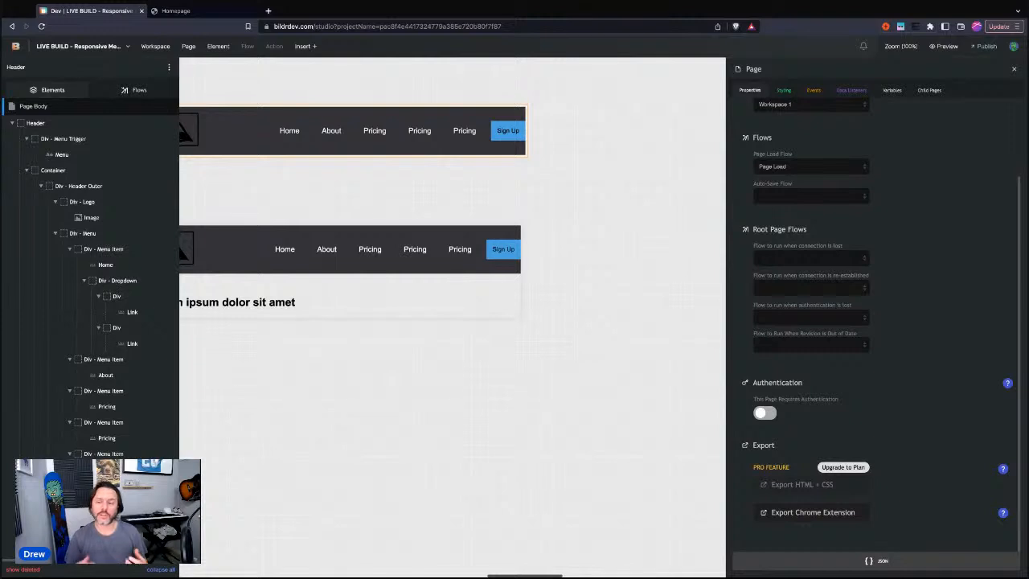
key(ctrl+backslash)
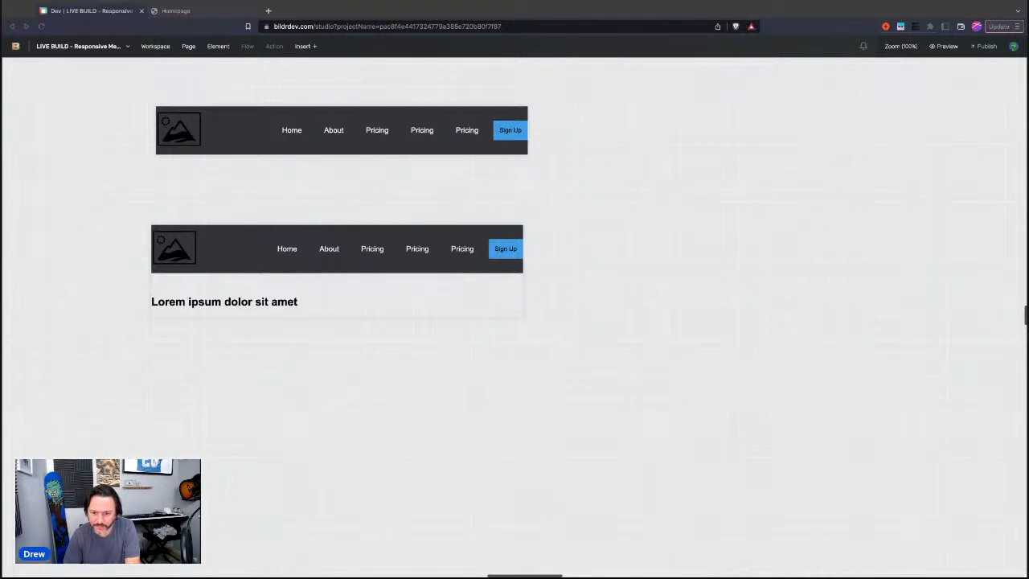
key(alt+Tab)
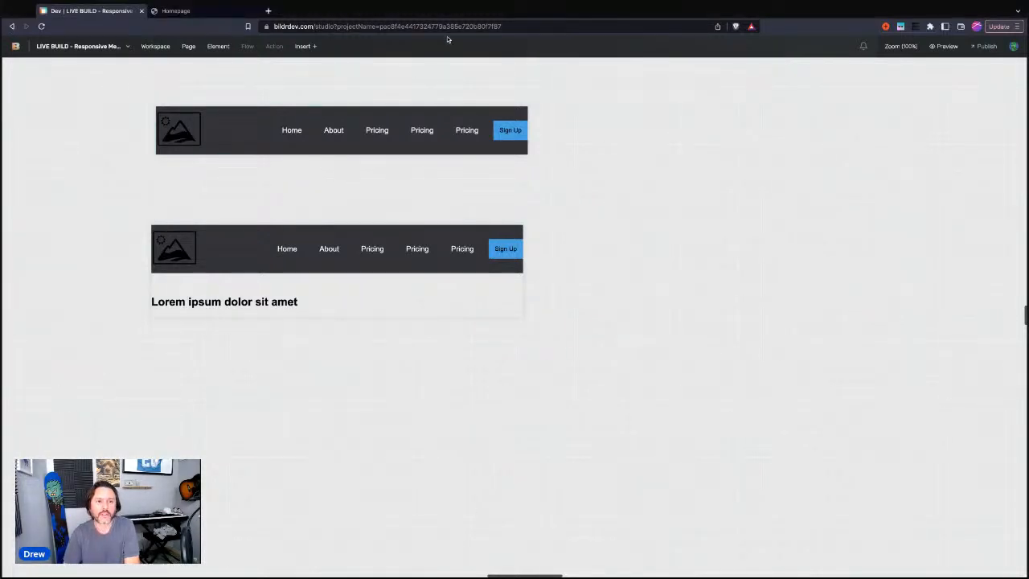
key(alt+Tab)
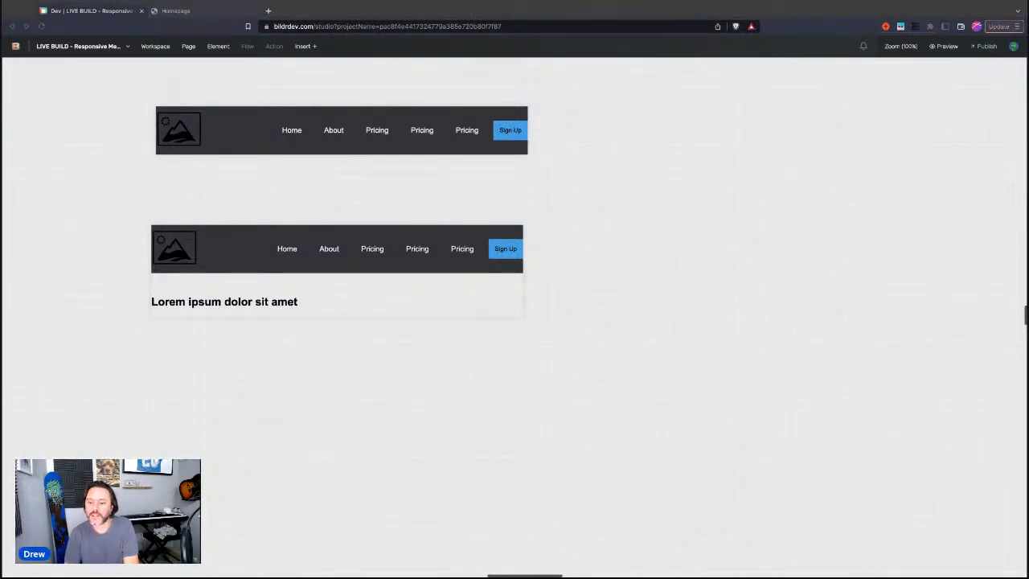